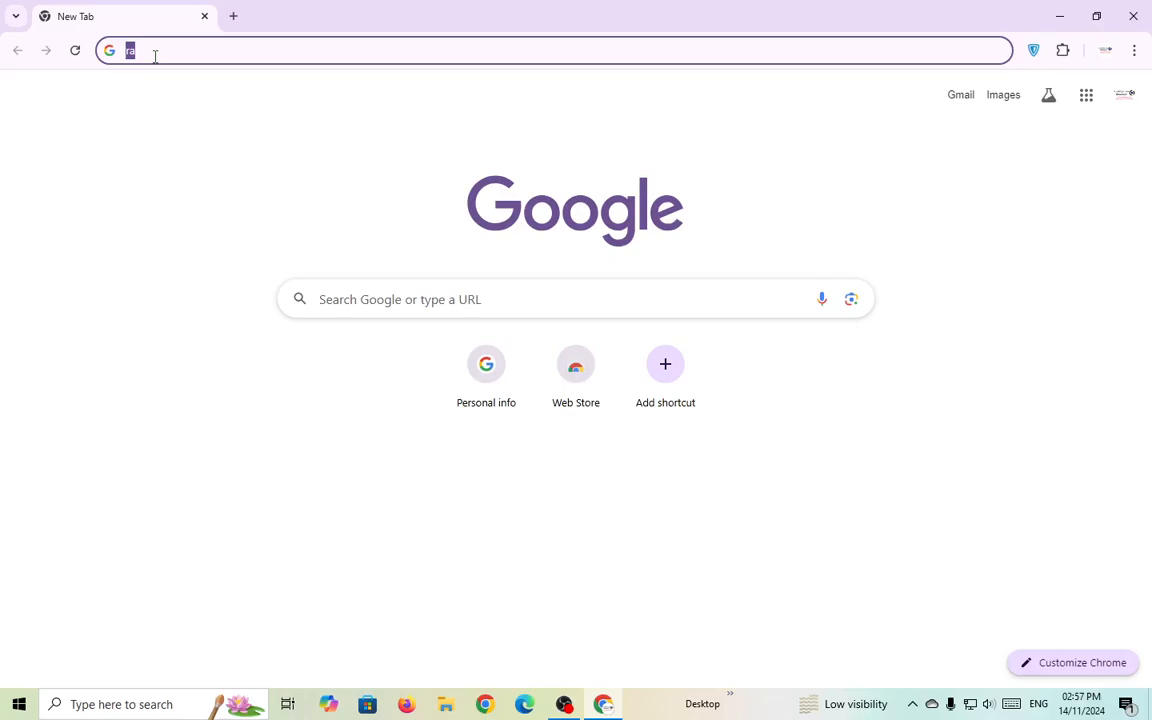
Go to rarathemes.com in the address bar, correcting the mistyped 'rarathemes.om'.
{"action": "key", "text": "BackSpace"}
{"action": "type", "text": "rara"}
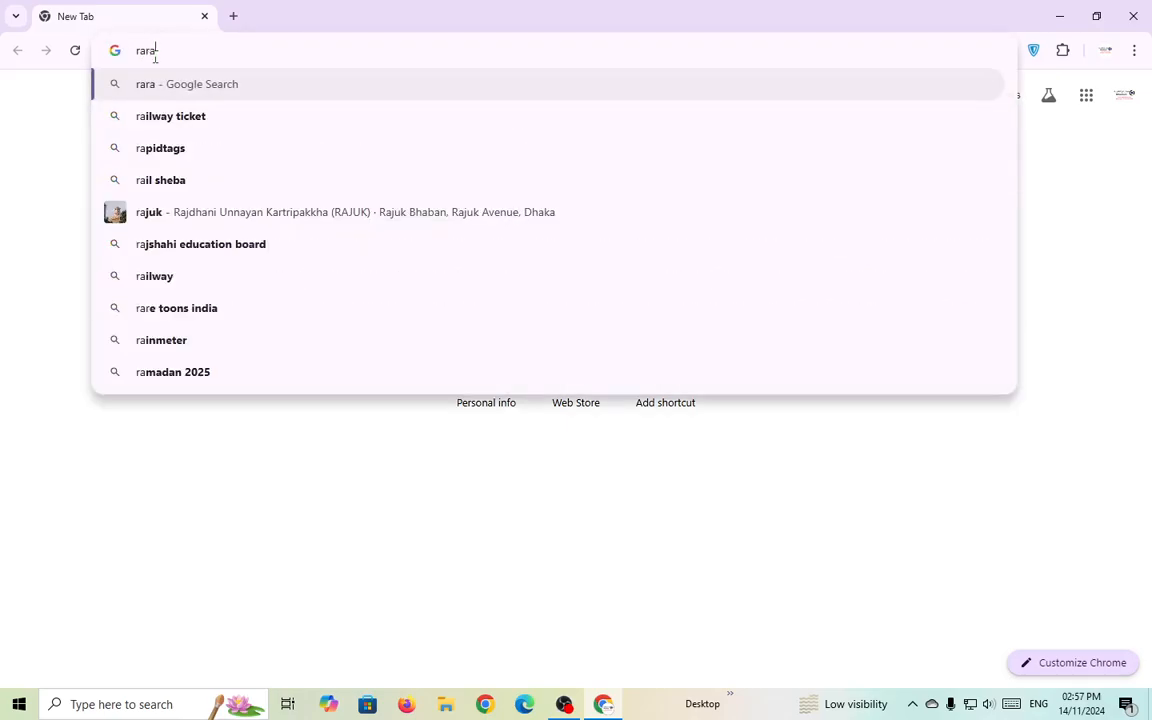
{"action": "type", "text": "theme"}
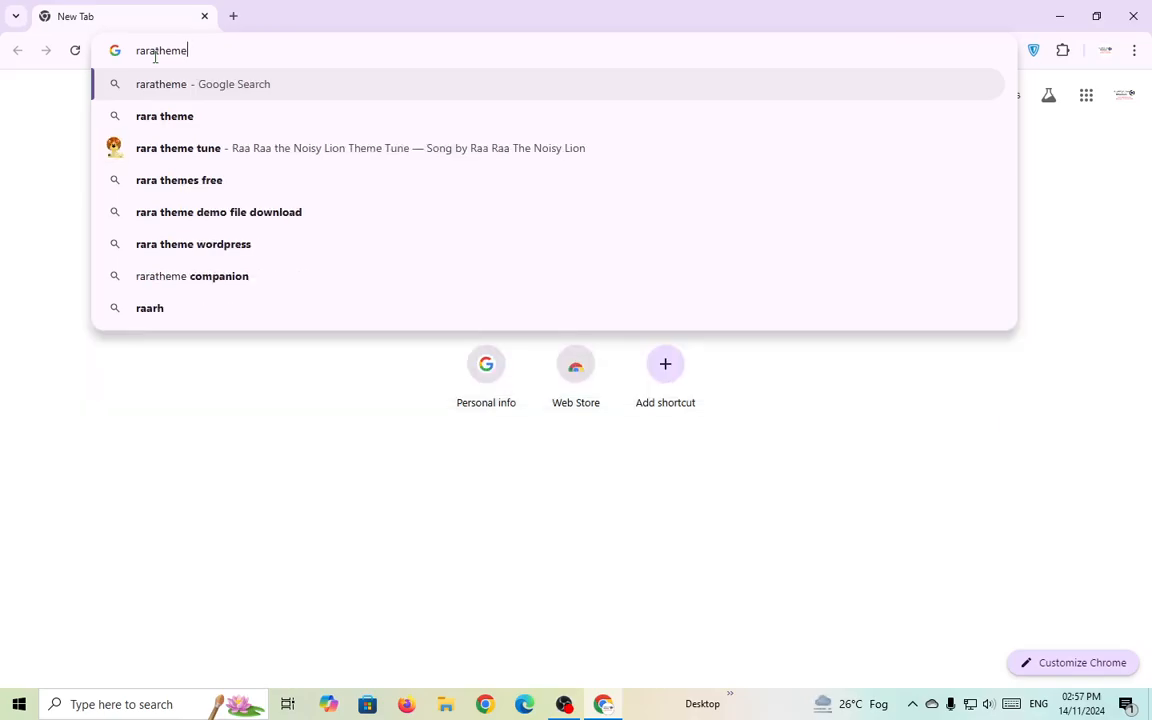
{"action": "type", "text": "s.om"}
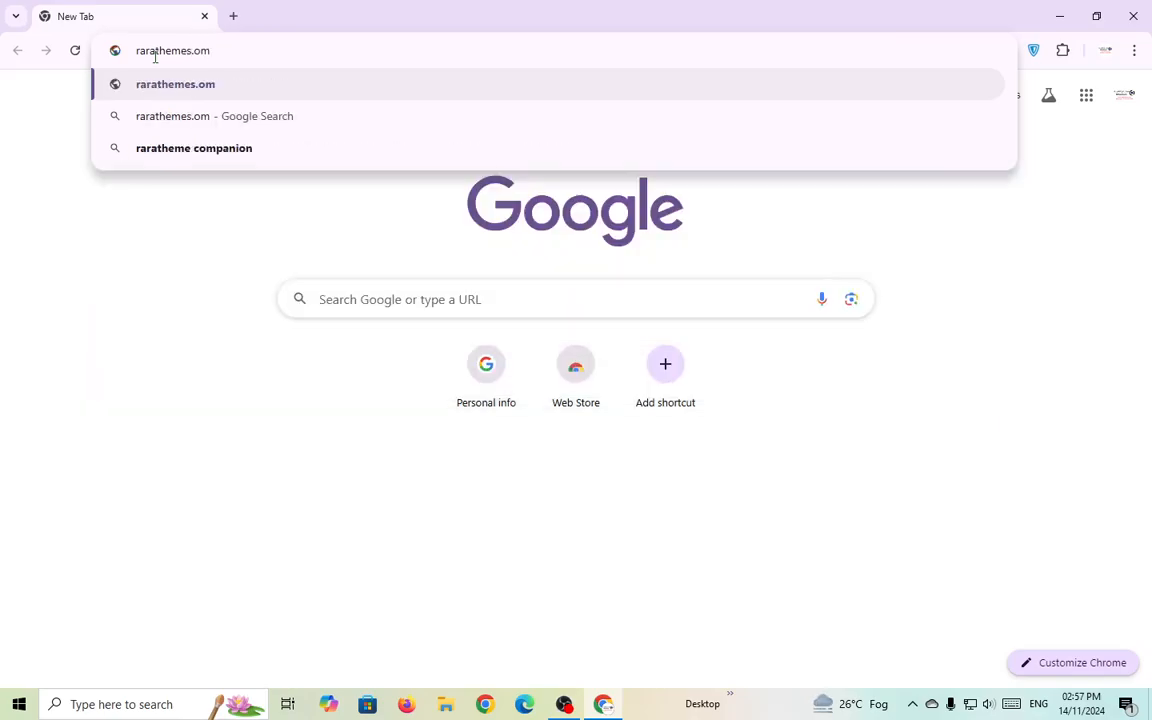
{"action": "key", "text": "BackSpace"}
{"action": "key", "text": "BackSpace"}
{"action": "type", "text": "com"}
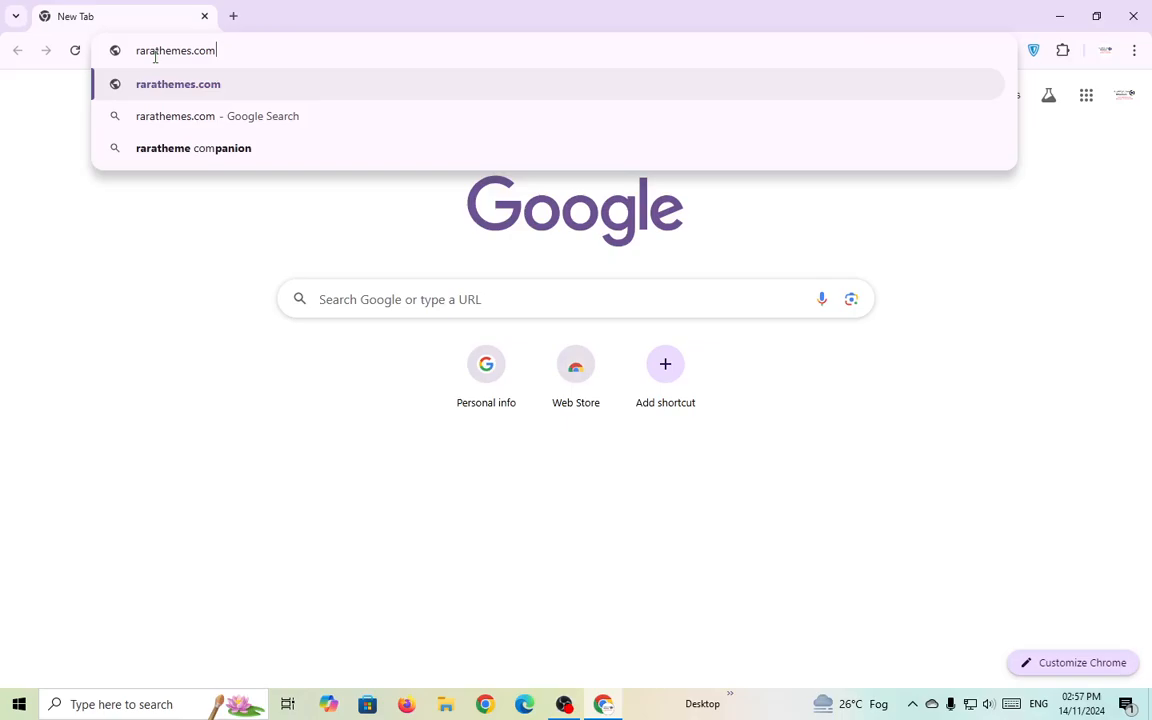
{"action": "key", "text": "Return"}
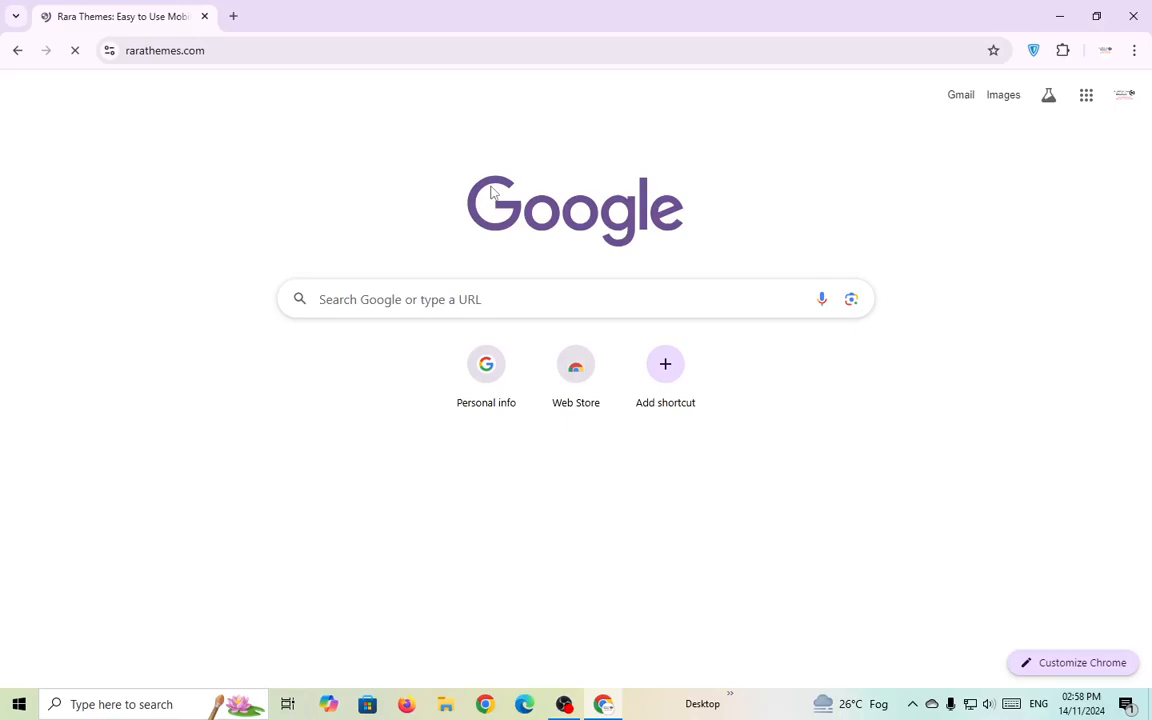
Scroll the Rara Themes homepage and accept the cookie notice.
{"action": "scroll", "coordinate": [545, 278], "scroll_direction": "down", "scroll_amount": 2}
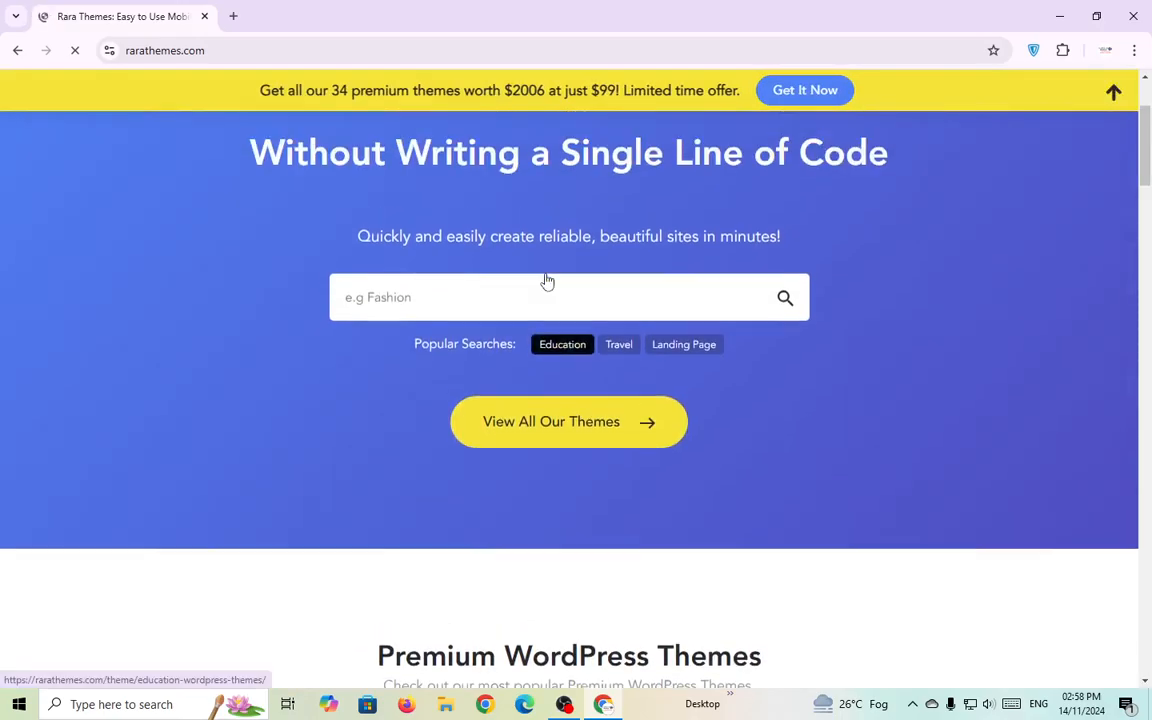
{"action": "scroll", "coordinate": [547, 280], "scroll_direction": "down", "scroll_amount": 2}
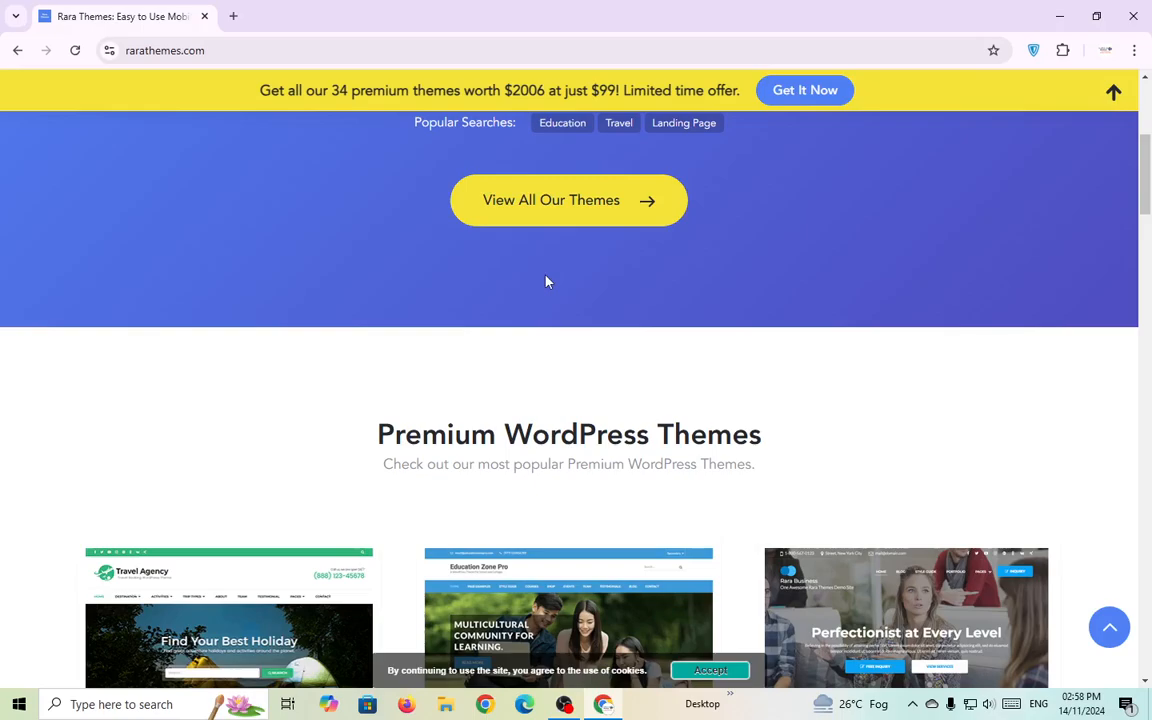
{"action": "scroll", "coordinate": [545, 281], "scroll_direction": "down", "scroll_amount": 1}
{"action": "left_click", "coordinate": [748, 675]}
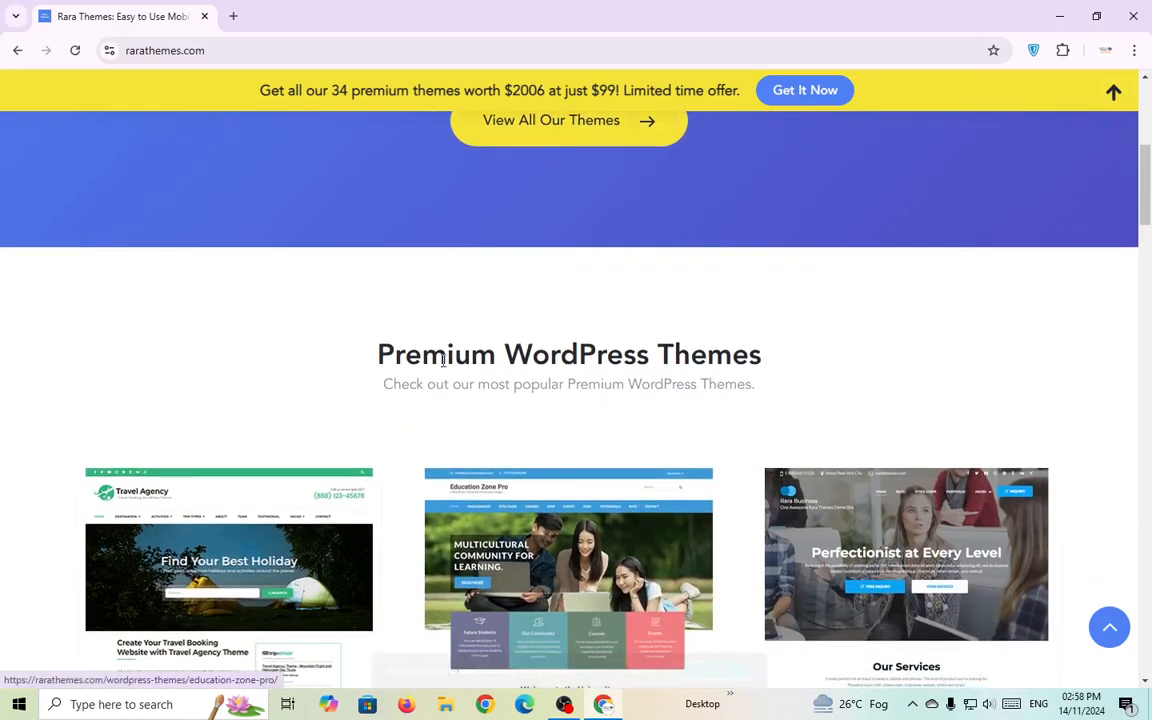
Browse the premium and free theme listings, noting Travel Agency and Education Zone.
{"action": "scroll", "coordinate": [592, 347], "scroll_direction": "down", "scroll_amount": 4}
{"action": "scroll", "coordinate": [753, 396], "scroll_direction": "down", "scroll_amount": 1}
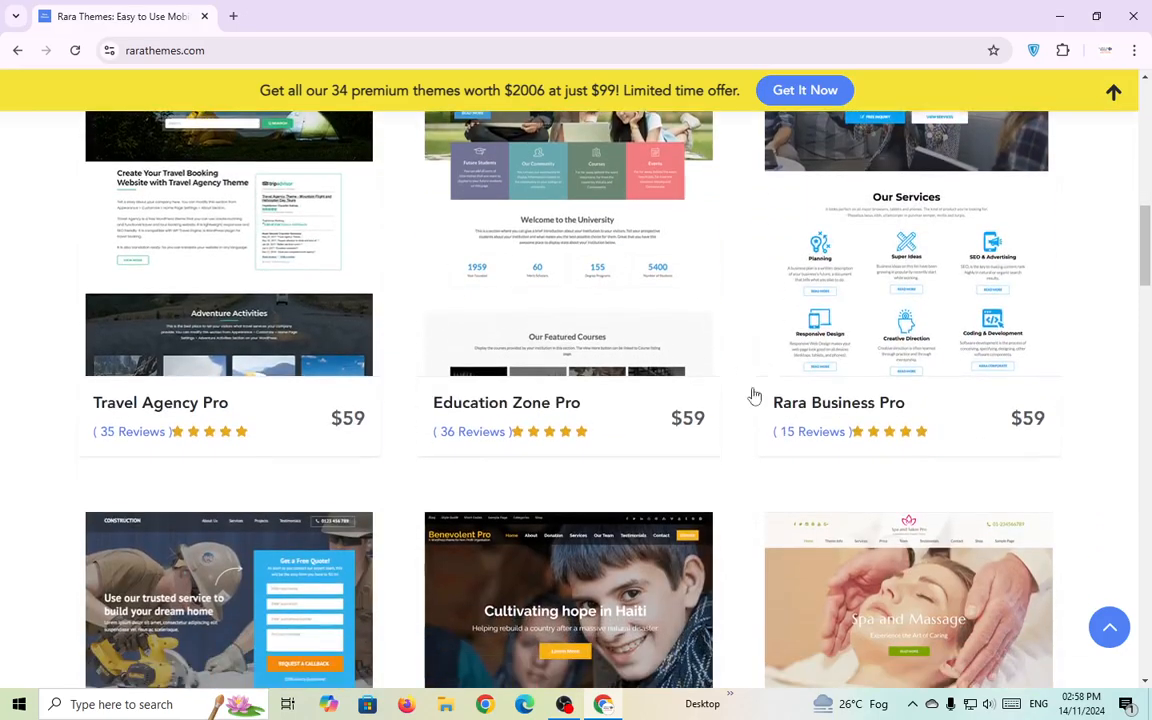
{"action": "scroll", "coordinate": [869, 327], "scroll_direction": "up", "scroll_amount": 2}
{"action": "scroll", "coordinate": [871, 322], "scroll_direction": "down", "scroll_amount": 2}
{"action": "scroll", "coordinate": [871, 322], "scroll_direction": "down", "scroll_amount": 10}
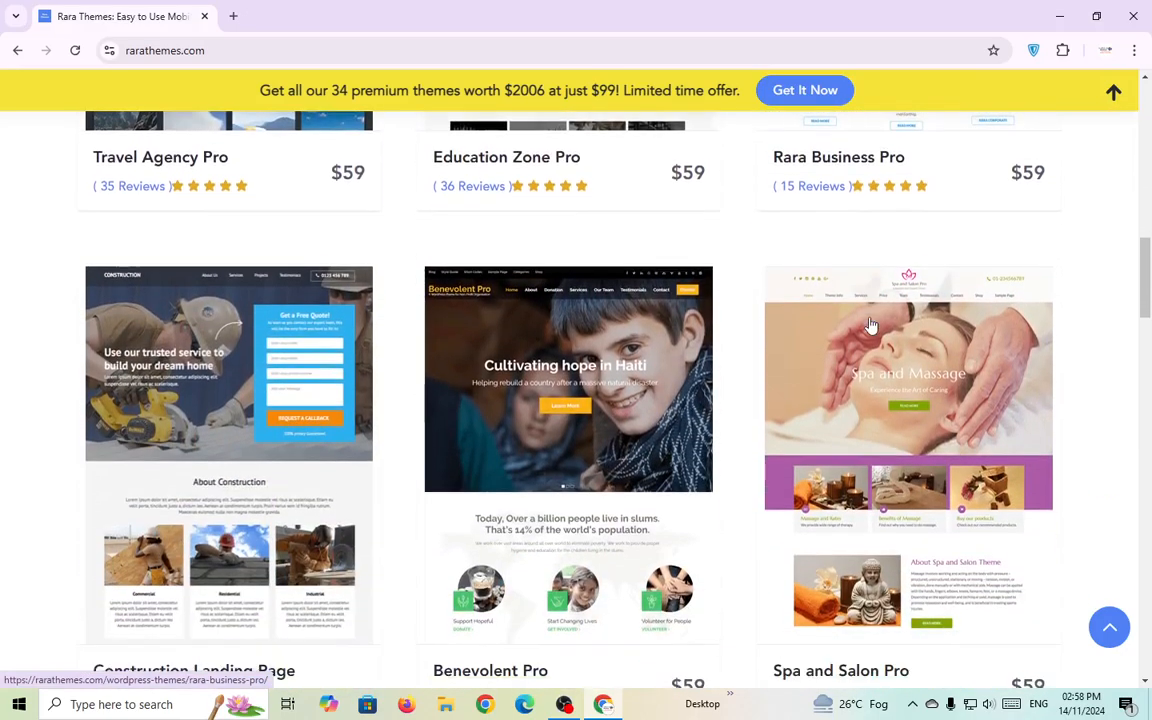
{"action": "scroll", "coordinate": [518, 433], "scroll_direction": "up", "scroll_amount": 1}
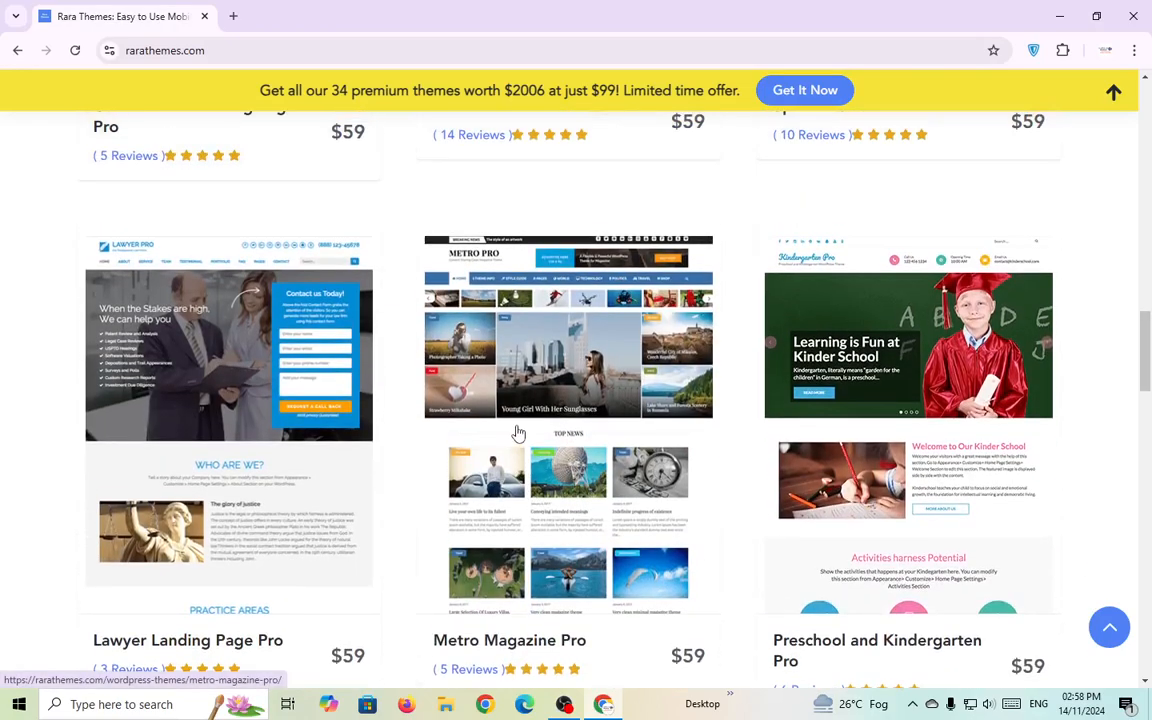
{"action": "scroll", "coordinate": [518, 433], "scroll_direction": "down", "scroll_amount": 10}
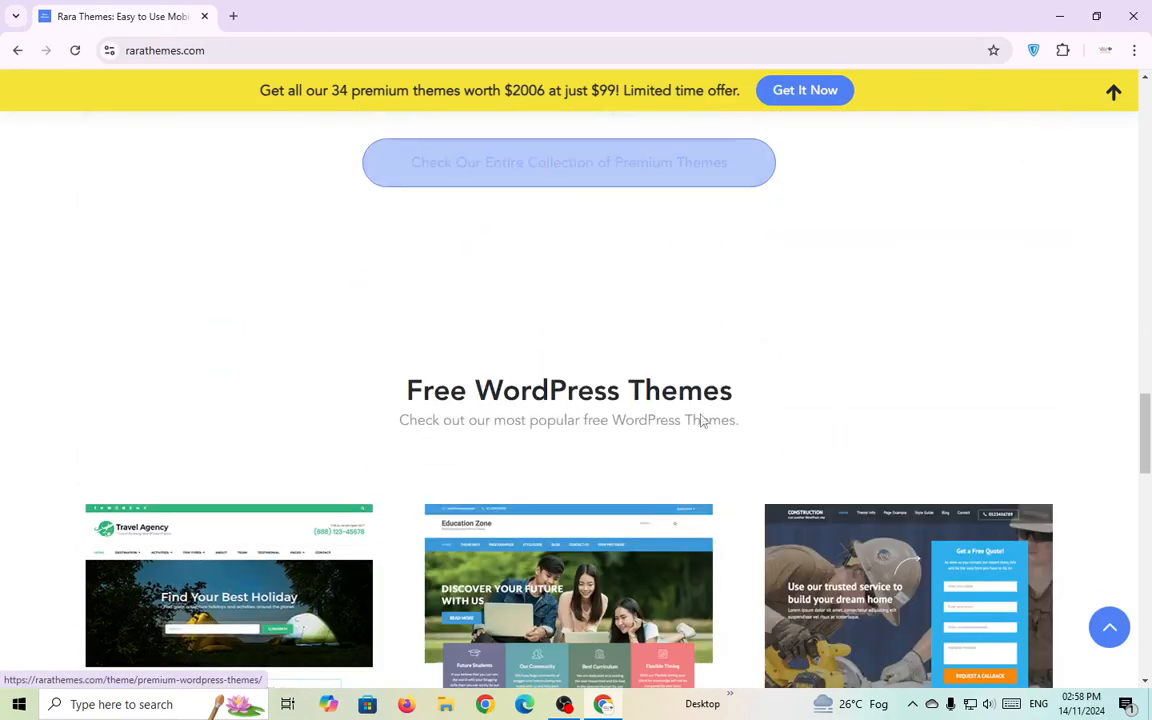
{"action": "scroll", "coordinate": [583, 450], "scroll_direction": "up", "scroll_amount": 1}
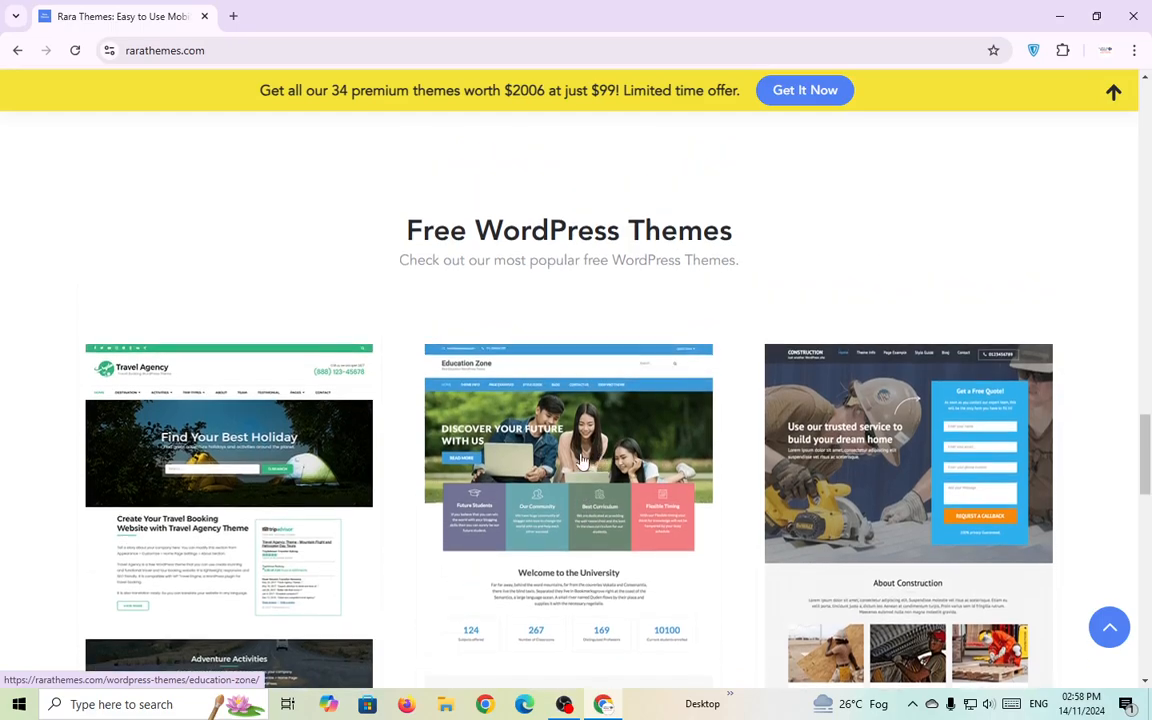
{"action": "scroll", "coordinate": [578, 410], "scroll_direction": "down", "scroll_amount": 3}
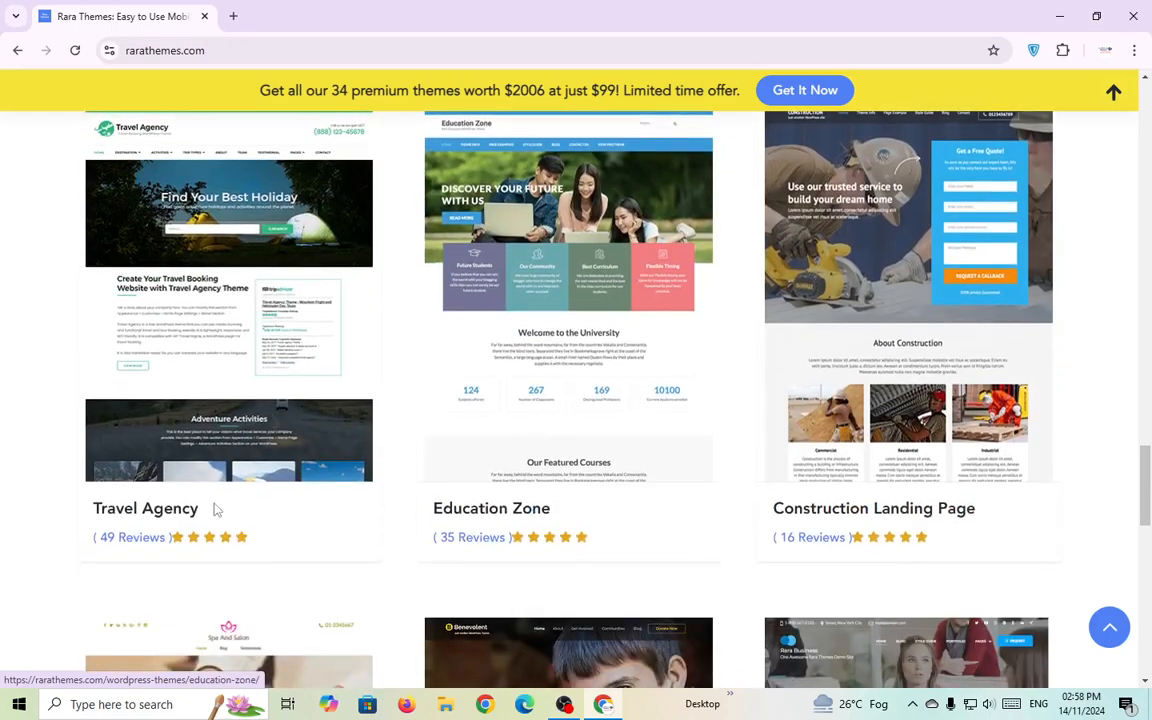
{"action": "left_click_drag", "start_coordinate": [62, 507], "coordinate": [205, 510]}
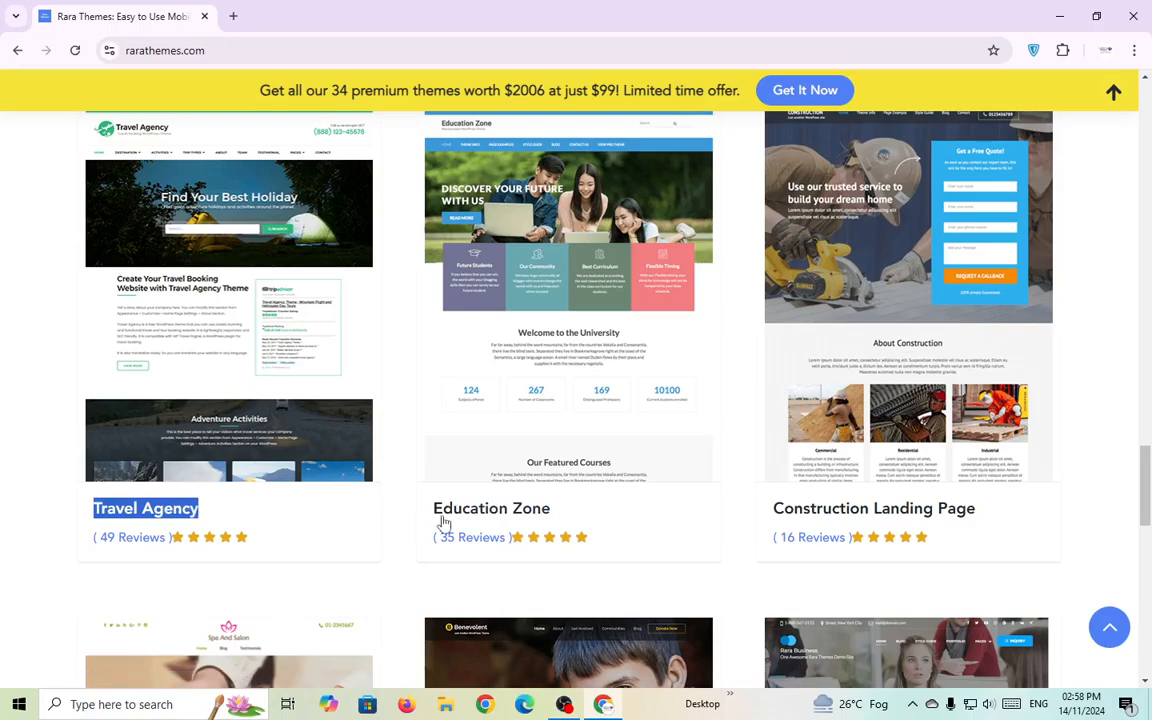
{"action": "left_click_drag", "start_coordinate": [441, 518], "coordinate": [614, 517]}
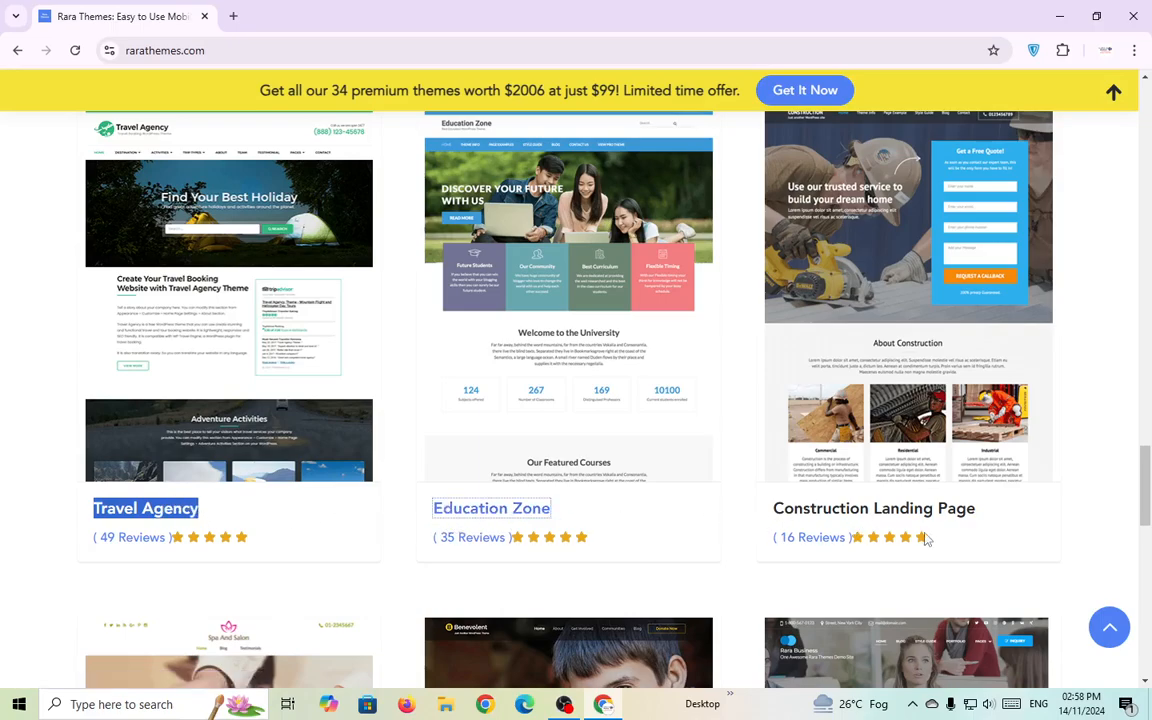
{"action": "scroll", "coordinate": [937, 535], "scroll_direction": "down", "scroll_amount": 4}
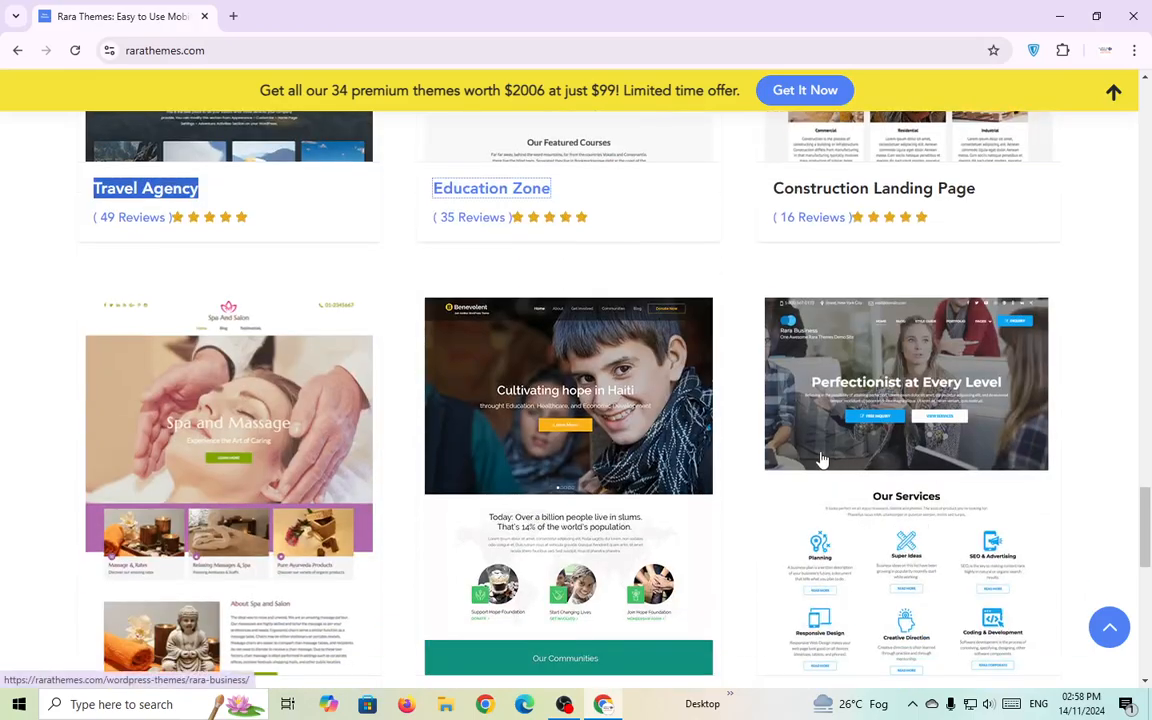
{"action": "scroll", "coordinate": [802, 448], "scroll_direction": "down", "scroll_amount": 2}
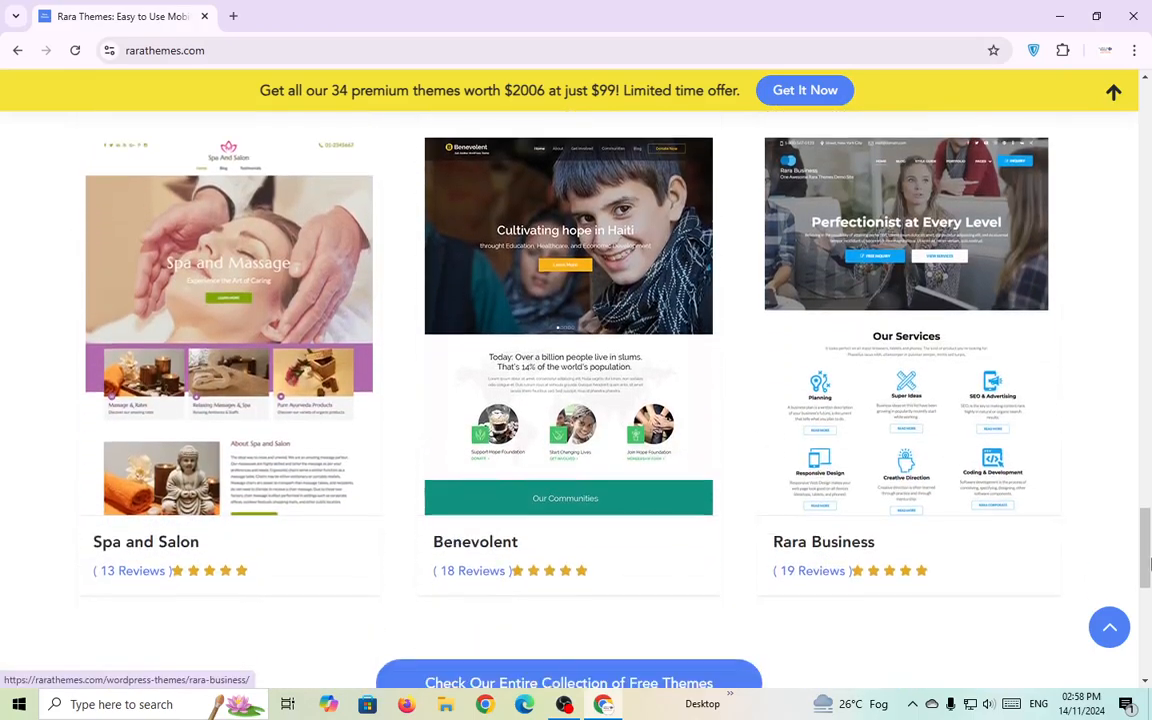
{"action": "left_click_drag", "start_coordinate": [1146, 557], "coordinate": [1151, 330]}
{"action": "scroll", "coordinate": [1034, 327], "scroll_direction": "up", "scroll_amount": 5}
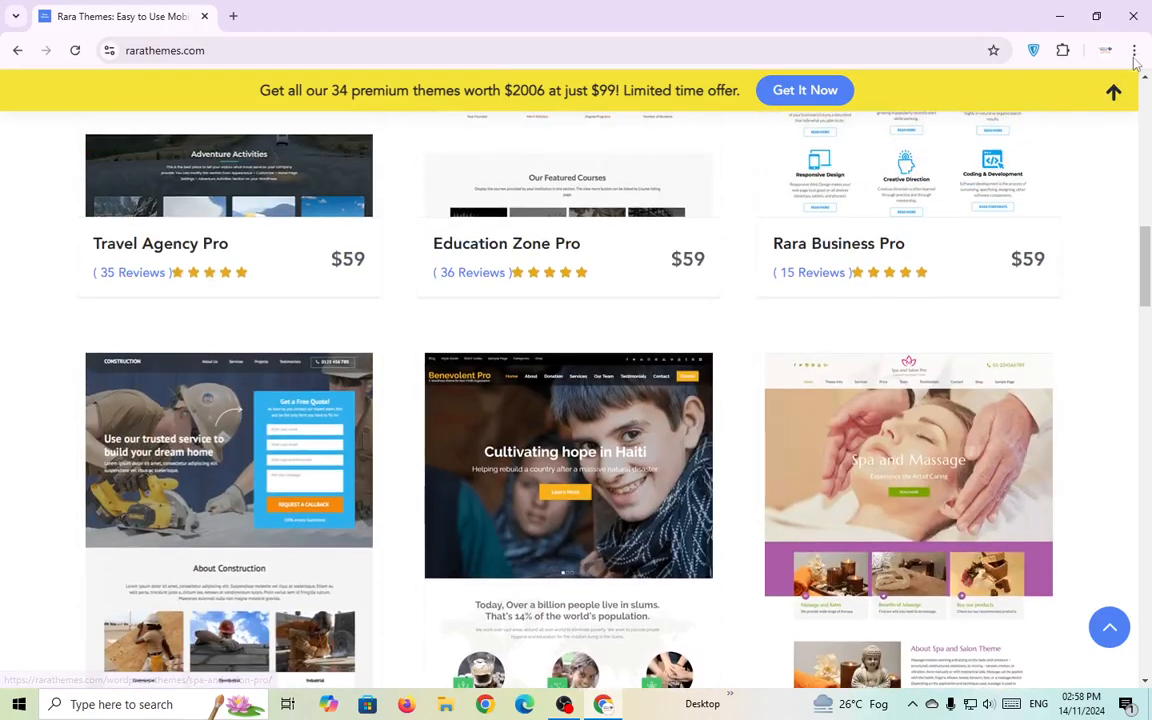
{"action": "left_click", "coordinate": [1134, 50]}
Reduce the Rara Themes page zoom to 80%.
{"action": "left_click", "coordinate": [1025, 413]}
{"action": "left_click", "coordinate": [1025, 413]}
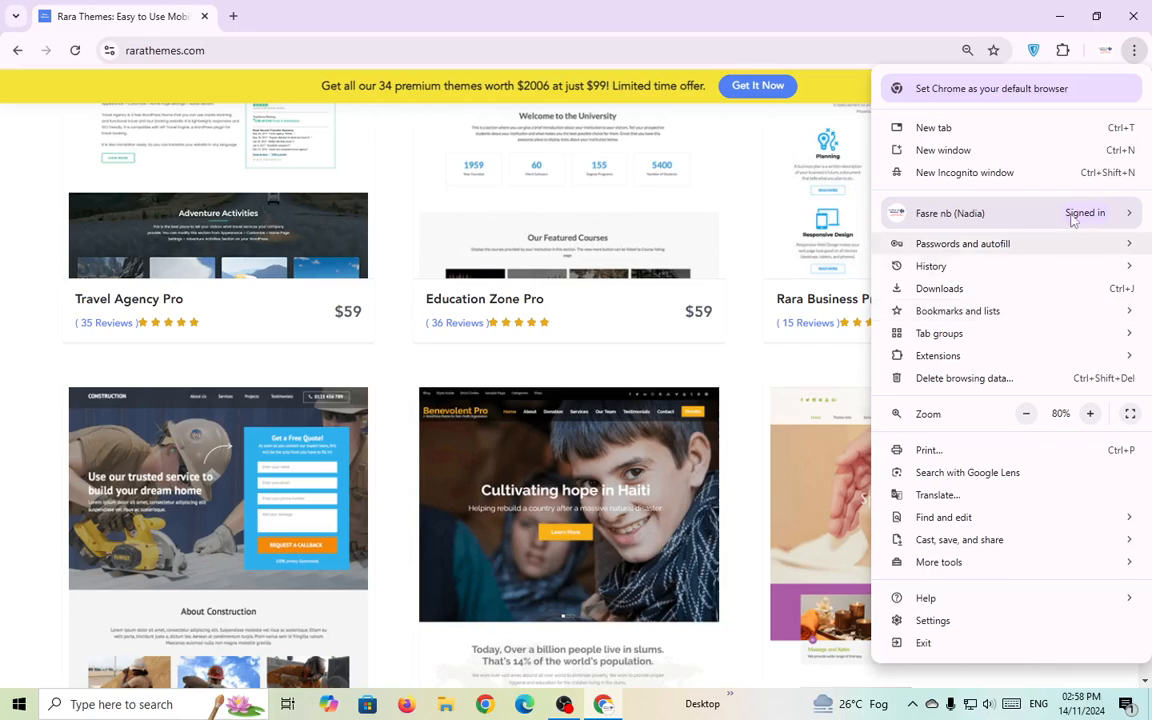
{"action": "left_click", "coordinate": [768, 368]}
Scroll past Travel Agency Pro to Free WordPress Themes and open the free Travel Agency theme.
{"action": "scroll", "coordinate": [437, 514], "scroll_direction": "up", "scroll_amount": 5}
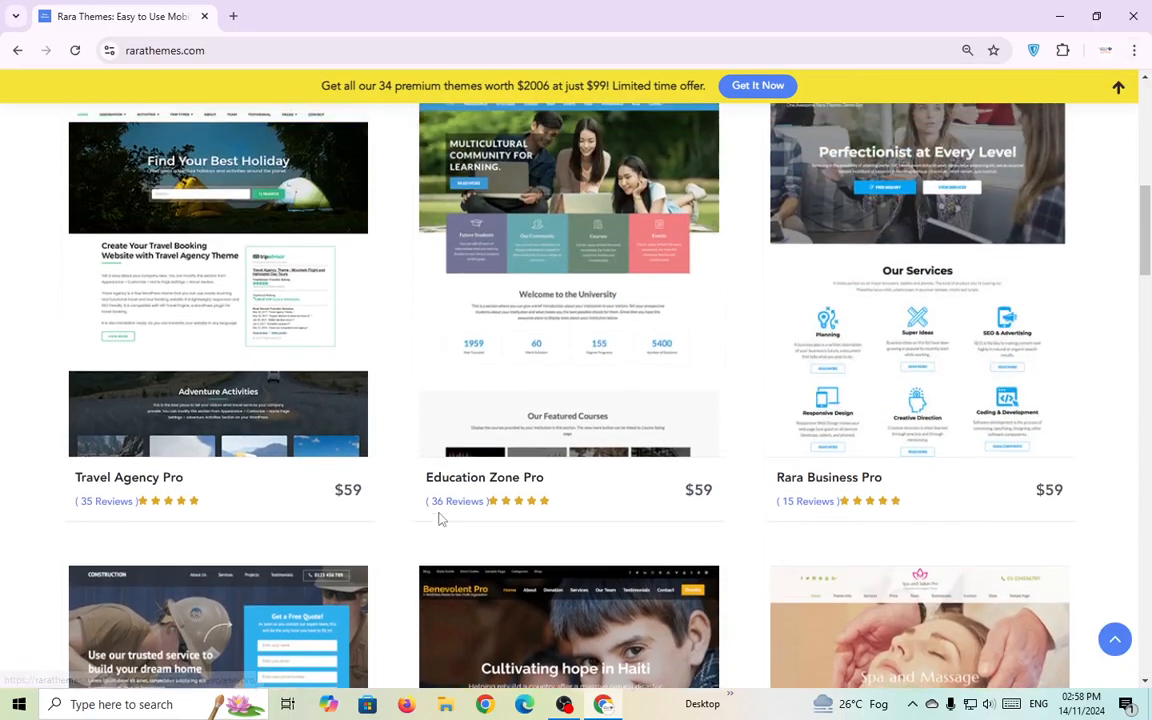
{"action": "scroll", "coordinate": [437, 514], "scroll_direction": "down", "scroll_amount": 3}
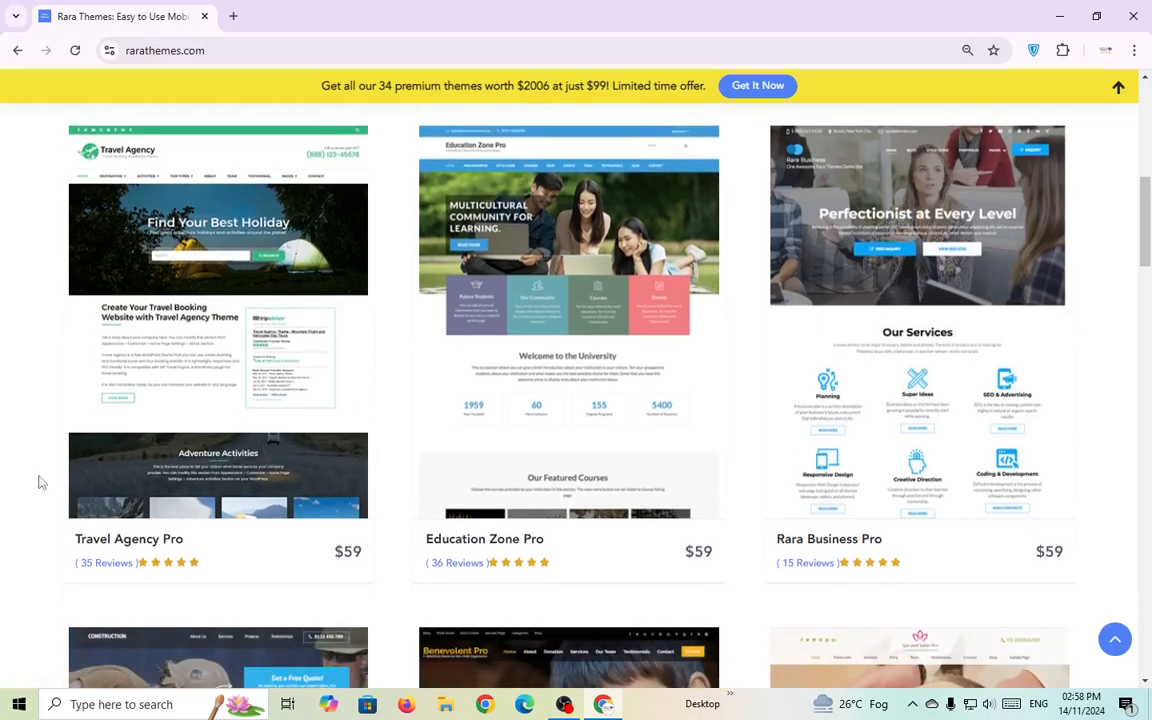
{"action": "scroll", "coordinate": [39, 481], "scroll_direction": "up", "scroll_amount": 1}
{"action": "scroll", "coordinate": [39, 481], "scroll_direction": "down", "scroll_amount": 1}
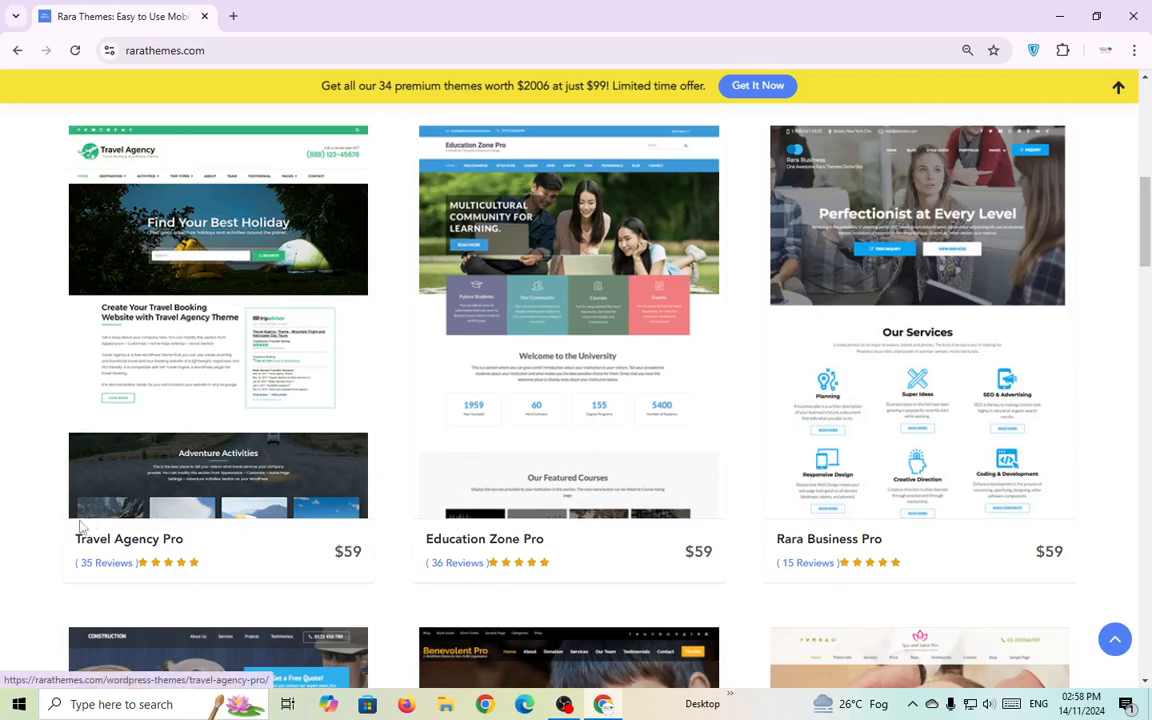
{"action": "left_click_drag", "start_coordinate": [51, 545], "coordinate": [206, 545]}
{"action": "left_click", "coordinate": [3, 540]}
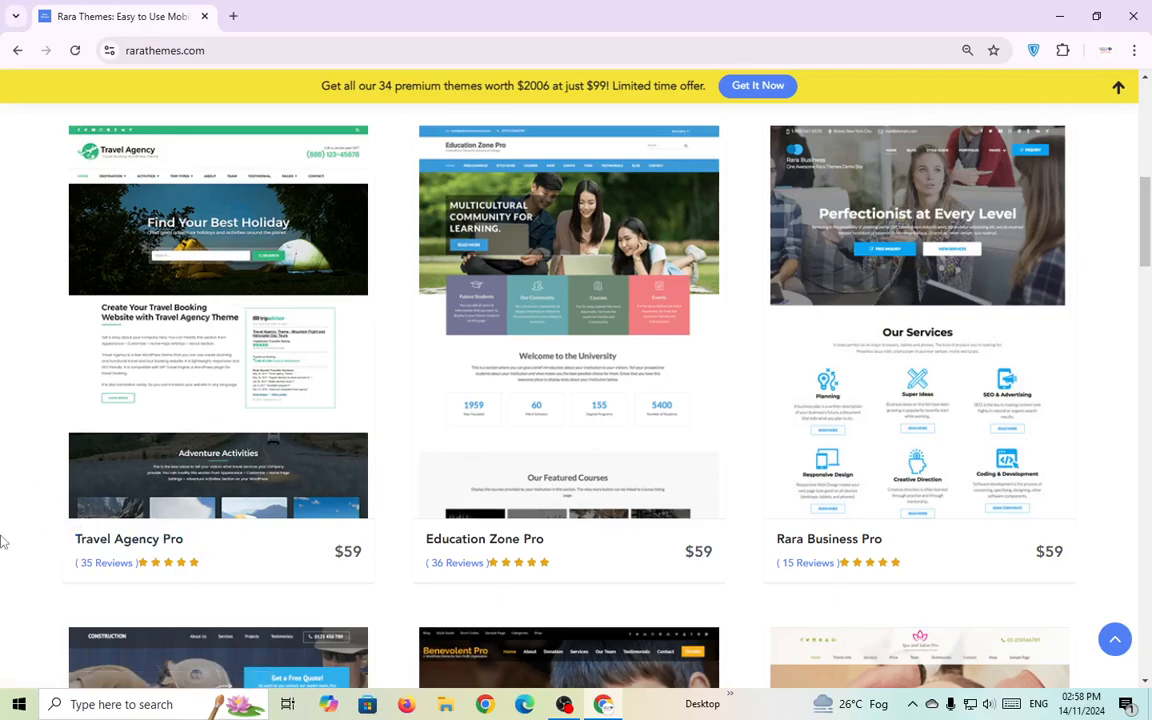
{"action": "scroll", "coordinate": [3, 540], "scroll_direction": "up", "scroll_amount": 1}
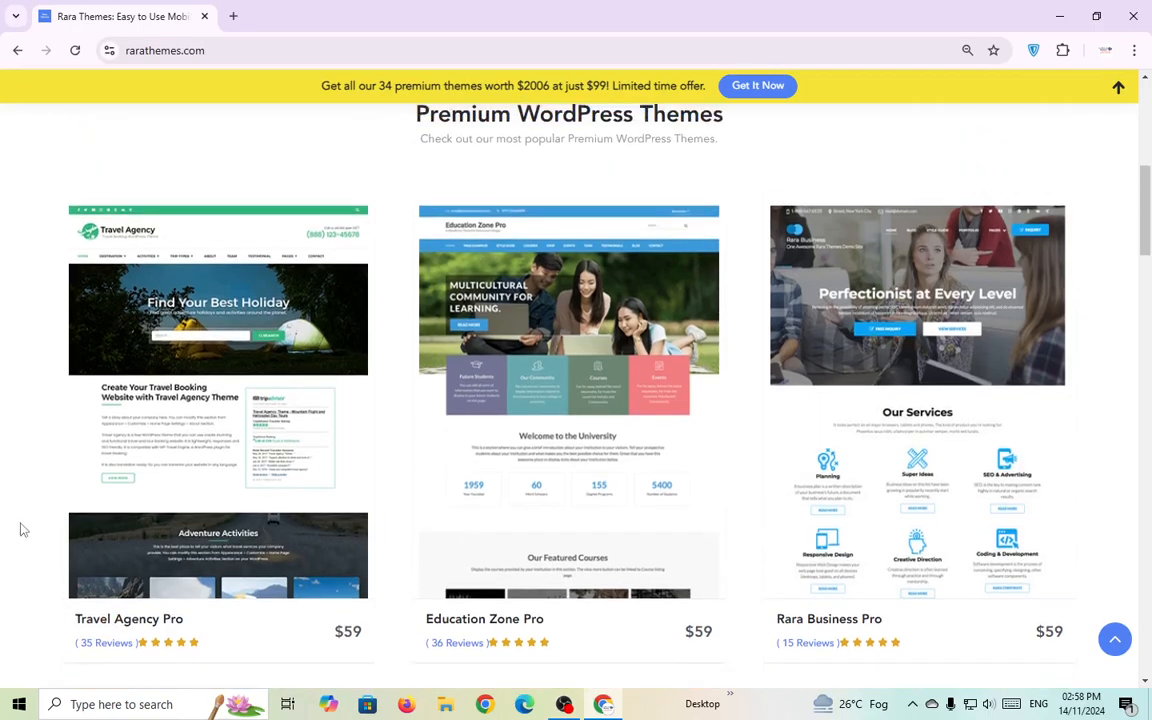
{"action": "scroll", "coordinate": [190, 472], "scroll_direction": "down", "scroll_amount": 2}
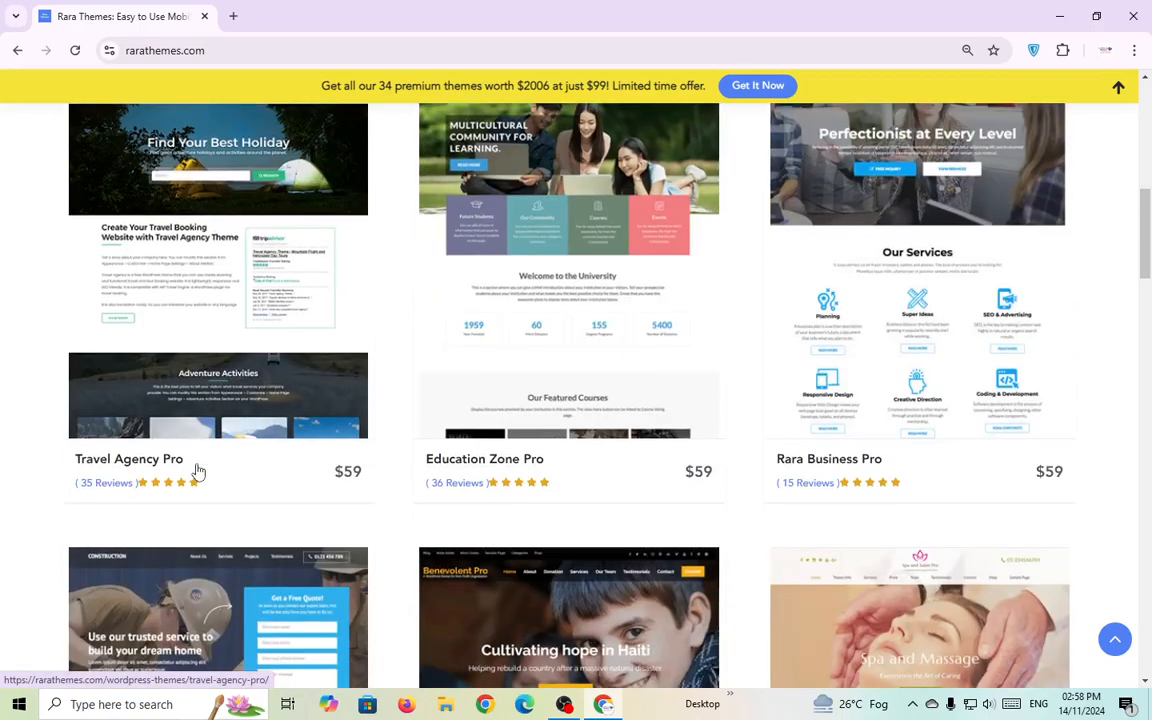
{"action": "scroll", "coordinate": [203, 470], "scroll_direction": "up", "scroll_amount": 1}
{"action": "scroll", "coordinate": [360, 437], "scroll_direction": "down", "scroll_amount": 8}
{"action": "scroll", "coordinate": [365, 445], "scroll_direction": "down", "scroll_amount": 8}
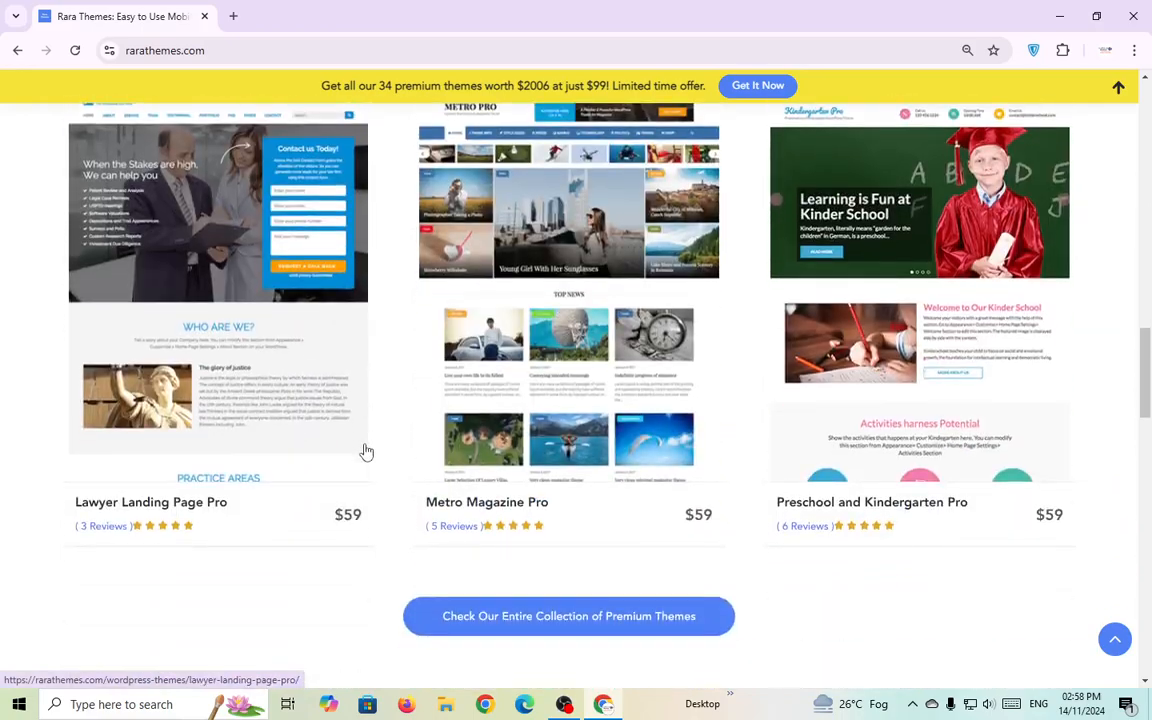
{"action": "scroll", "coordinate": [250, 492], "scroll_direction": "down", "scroll_amount": 1}
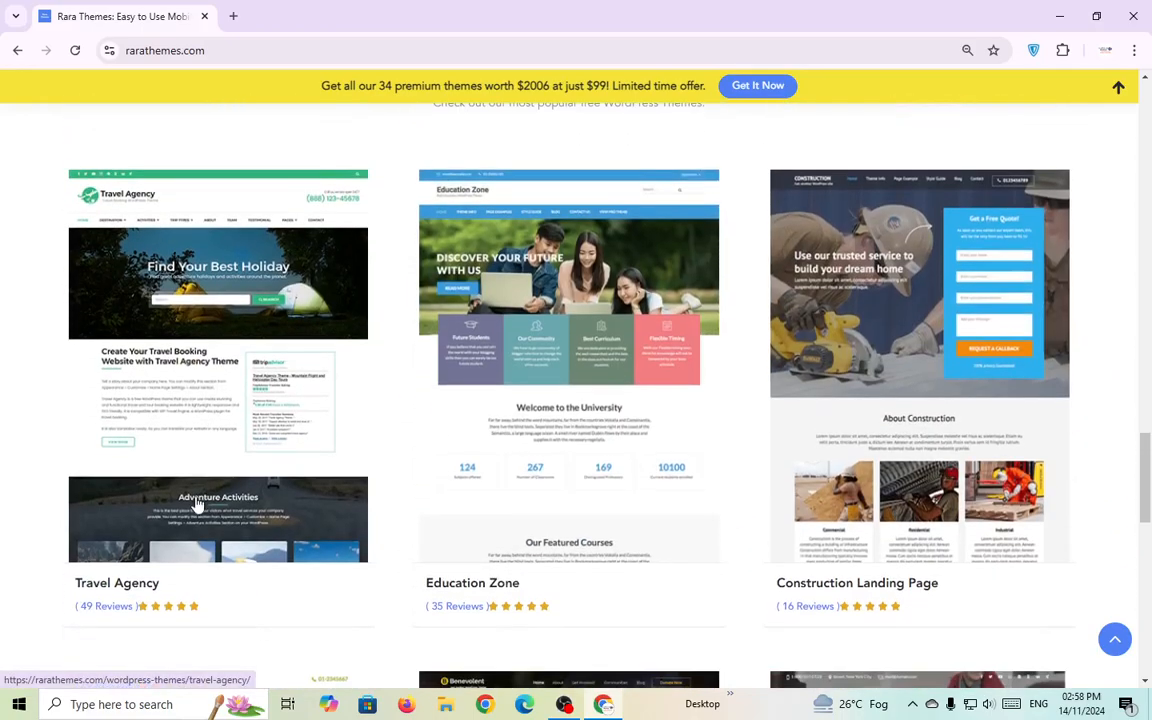
{"action": "left_click_drag", "start_coordinate": [39, 595], "coordinate": [165, 596]}
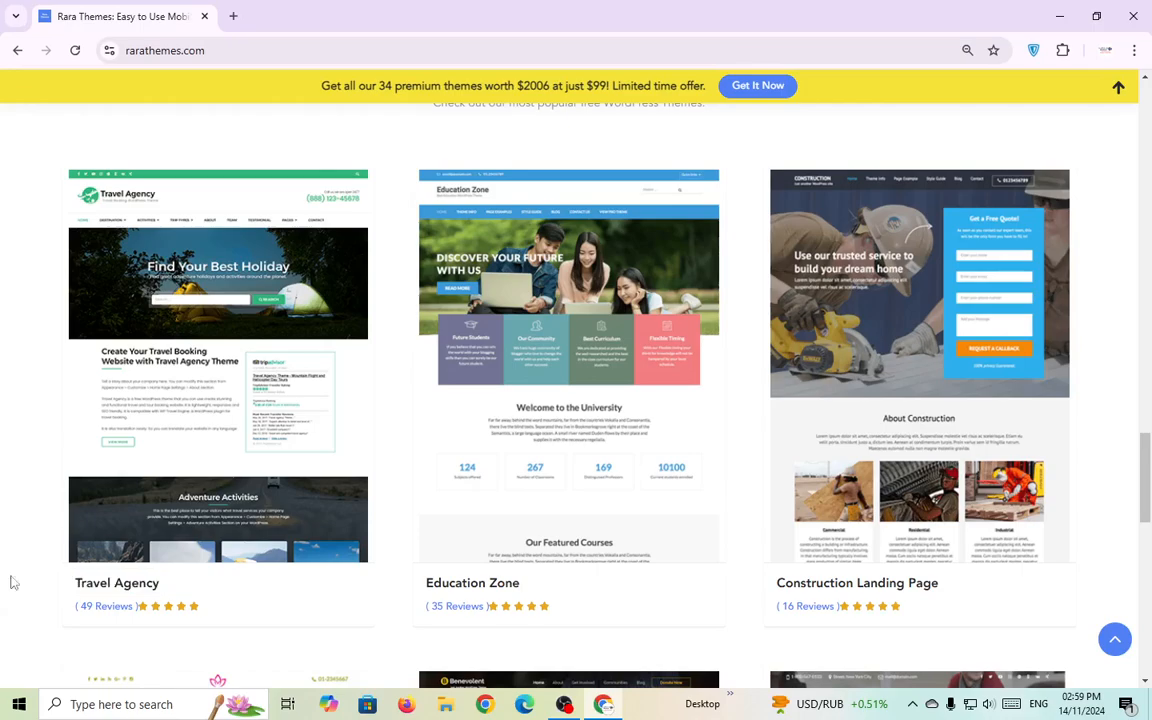
{"action": "left_click", "coordinate": [231, 368]}
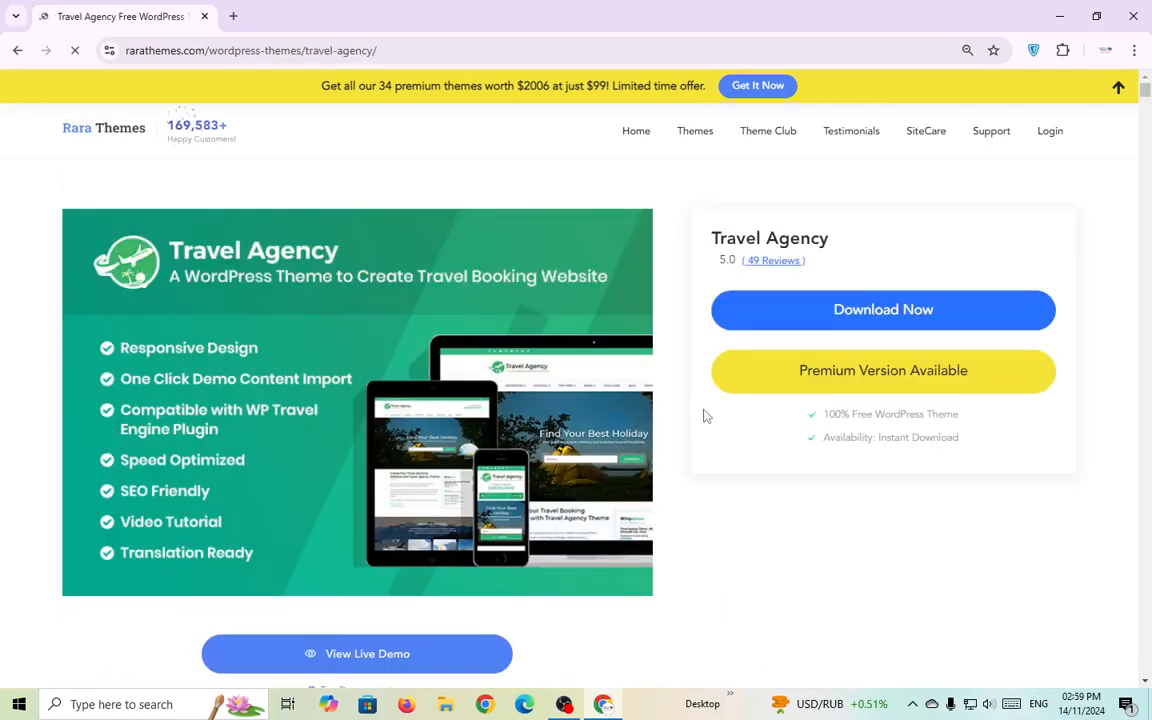
Open the Travel Agency live demo in a new tab and view its top sections.
{"action": "scroll", "coordinate": [540, 500], "scroll_direction": "down", "scroll_amount": 1}
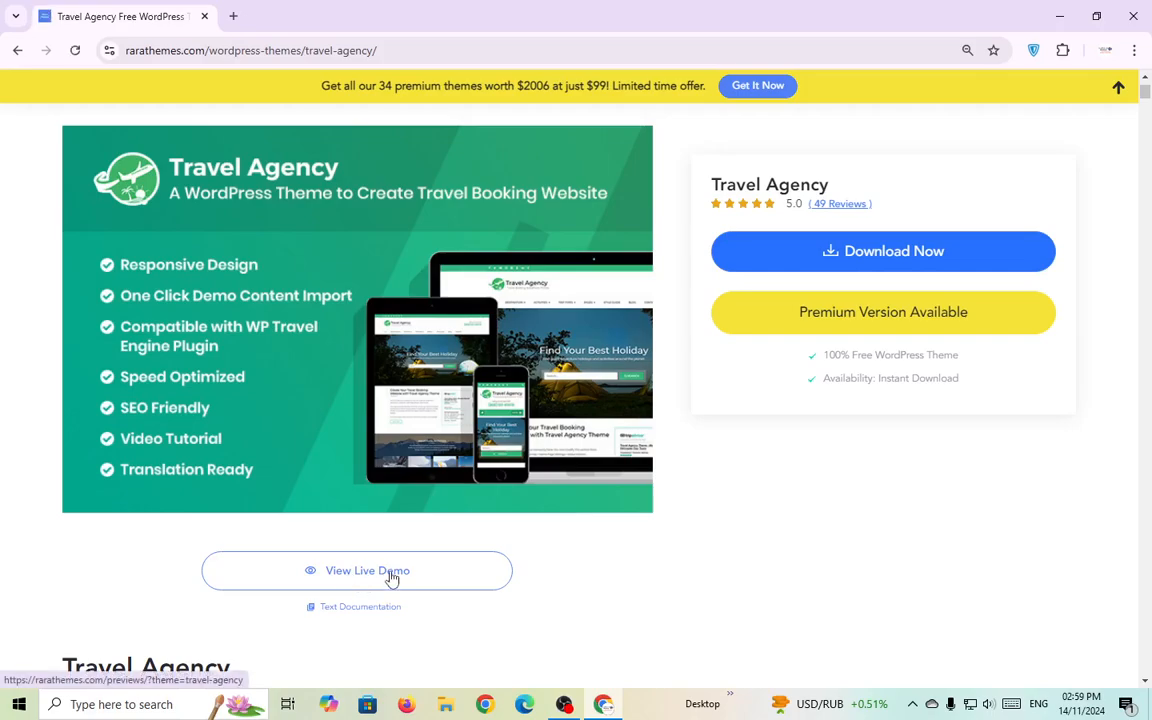
{"action": "left_click", "coordinate": [391, 574]}
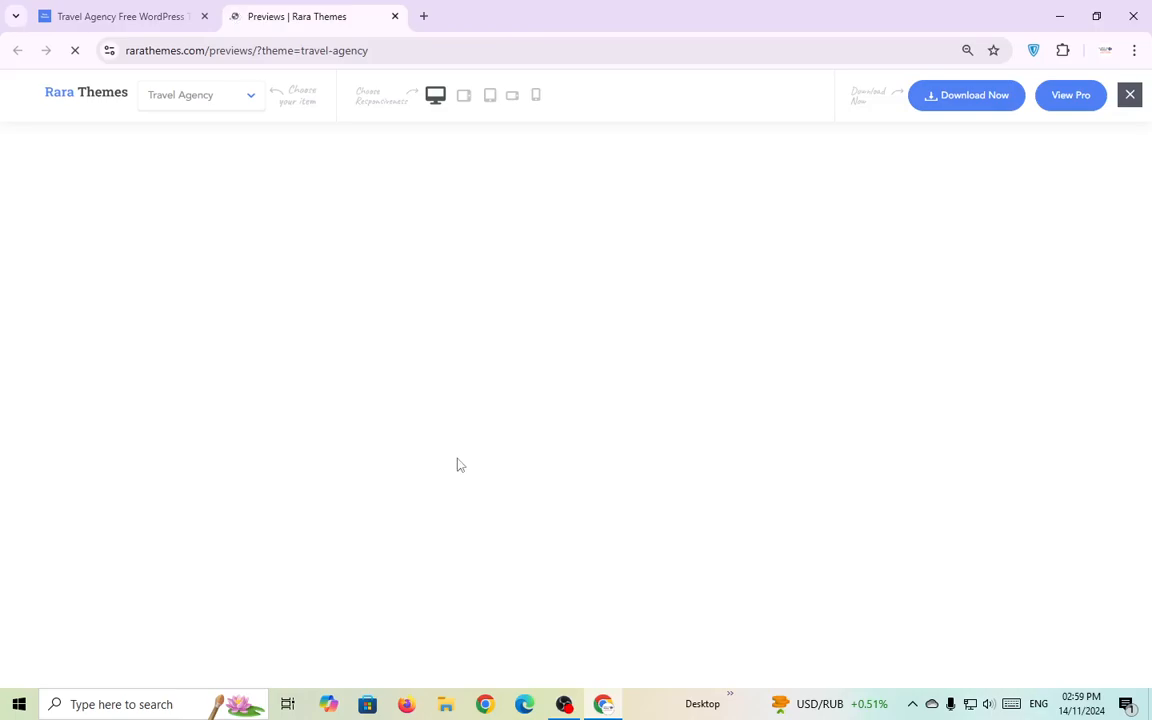
{"action": "scroll", "coordinate": [683, 478], "scroll_direction": "down", "scroll_amount": 3}
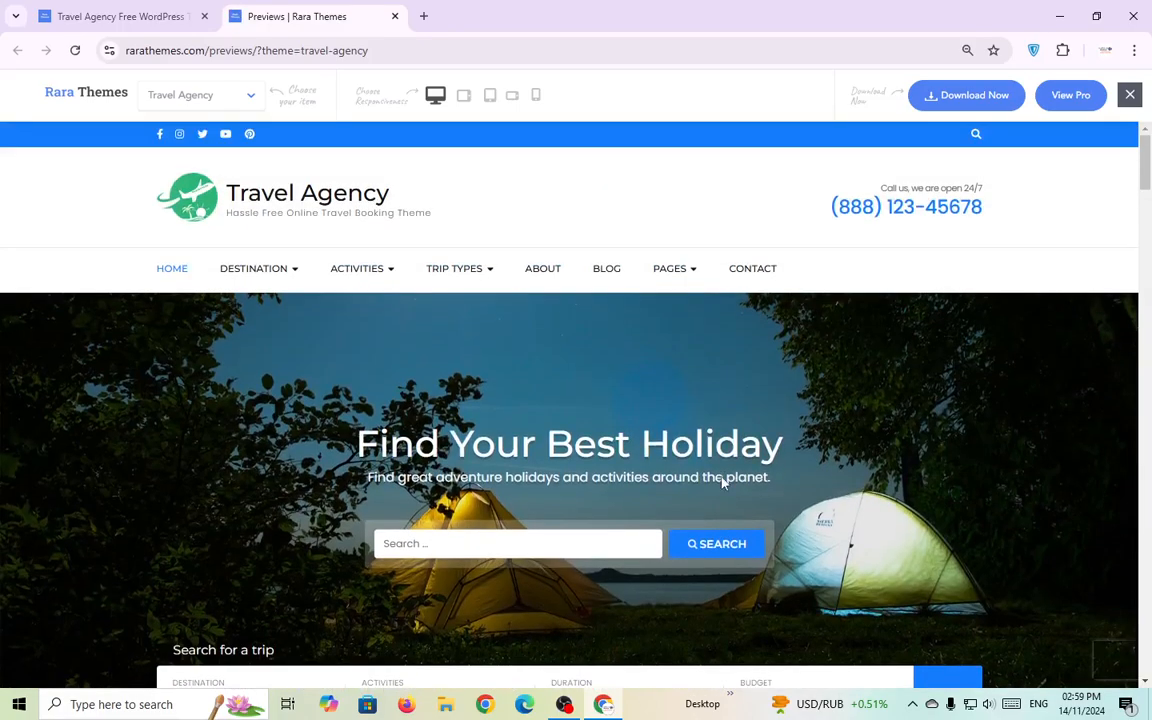
{"action": "scroll", "coordinate": [723, 485], "scroll_direction": "down", "scroll_amount": 4}
{"action": "scroll", "coordinate": [723, 487], "scroll_direction": "down", "scroll_amount": 2}
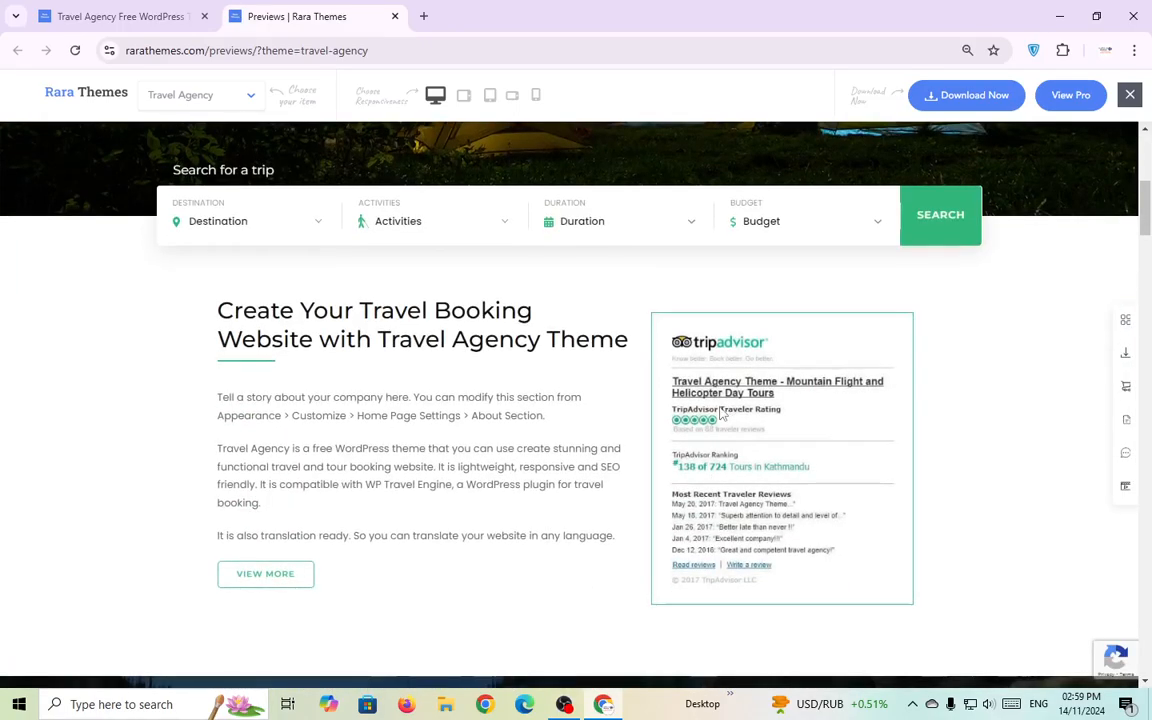
{"action": "scroll", "coordinate": [520, 400], "scroll_direction": "down", "scroll_amount": 1}
{"action": "scroll", "coordinate": [535, 412], "scroll_direction": "up", "scroll_amount": 4}
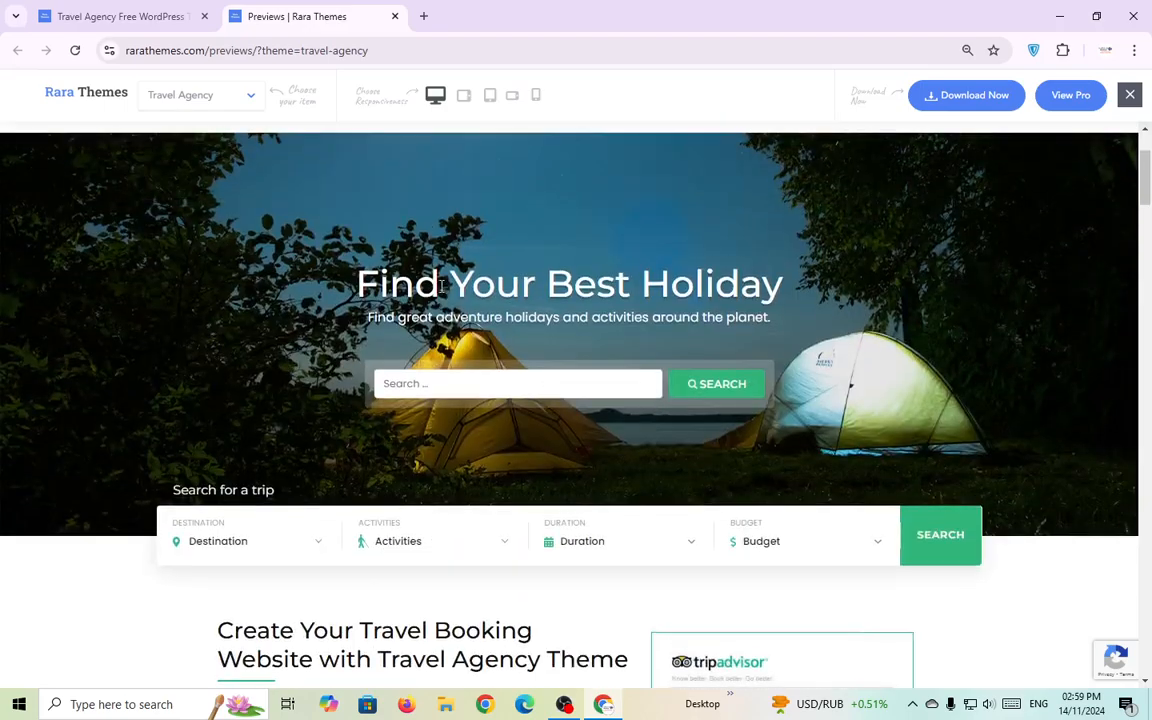
{"action": "scroll", "coordinate": [478, 298], "scroll_direction": "up", "scroll_amount": 2}
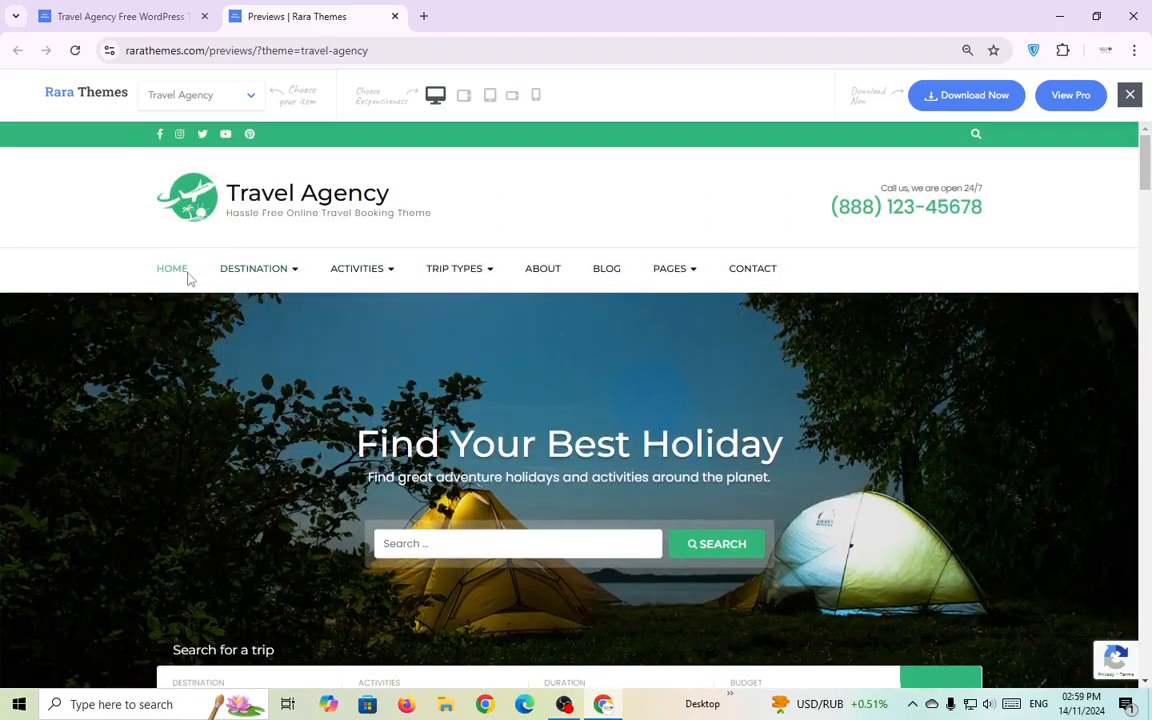
{"action": "mouse_move", "coordinate": [316, 272]}
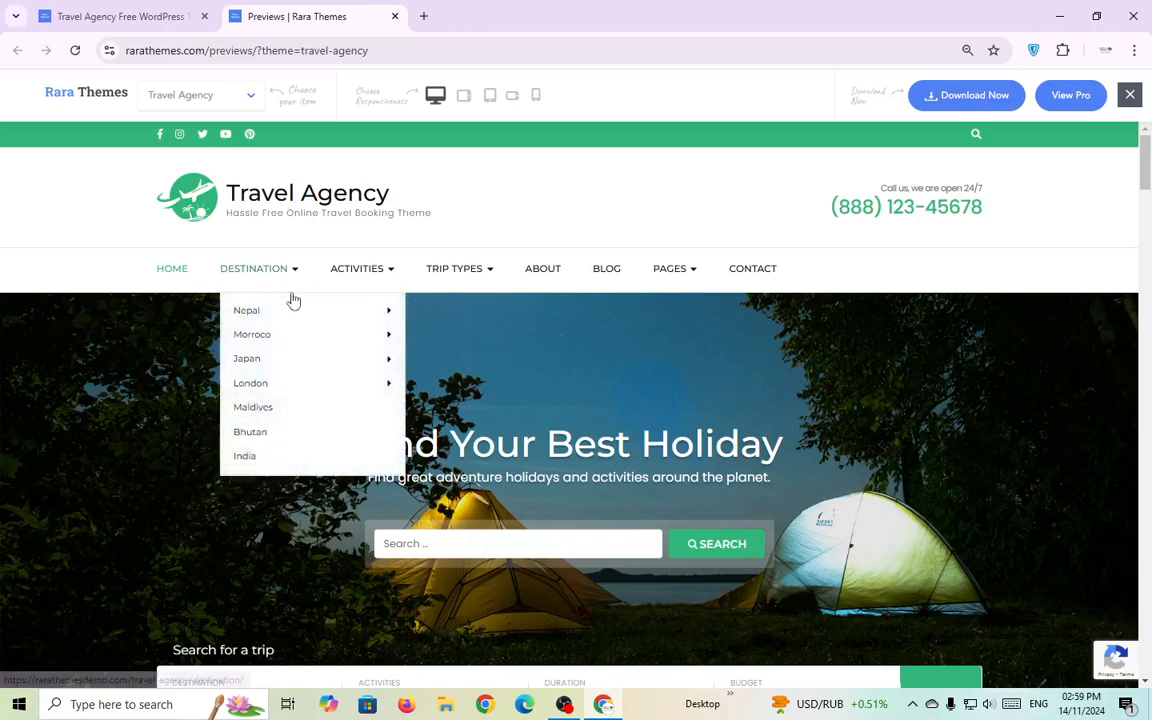
{"action": "mouse_move", "coordinate": [380, 334]}
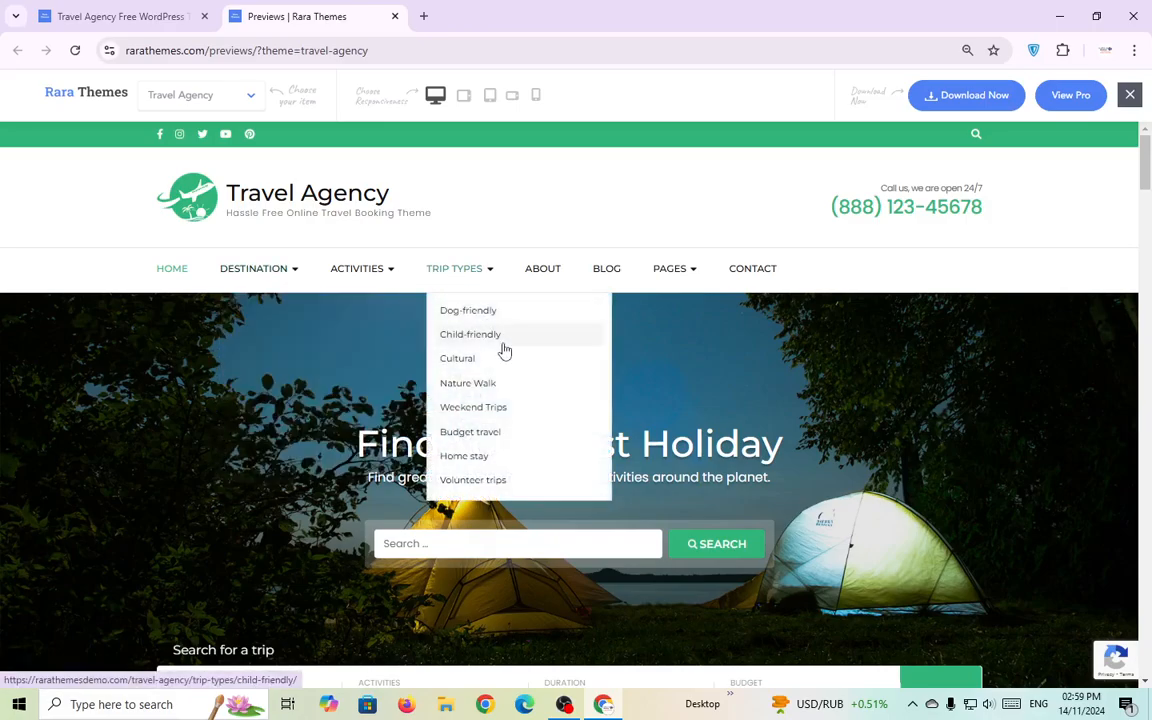
{"action": "left_click_drag", "start_coordinate": [1150, 197], "coordinate": [1150, 331]}
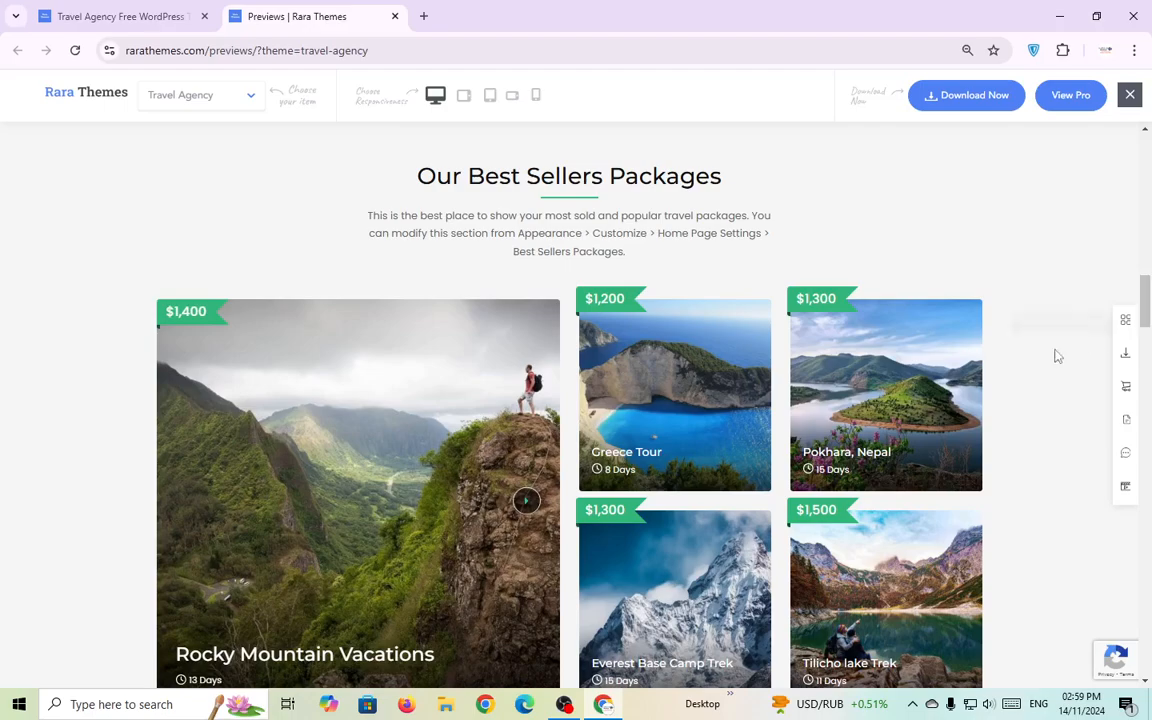
Scroll down through the demo's sections, including the Counter heading, to the footer columns.
{"action": "scroll", "coordinate": [610, 480], "scroll_direction": "down", "scroll_amount": 1}
{"action": "scroll", "coordinate": [603, 505], "scroll_direction": "up", "scroll_amount": 2}
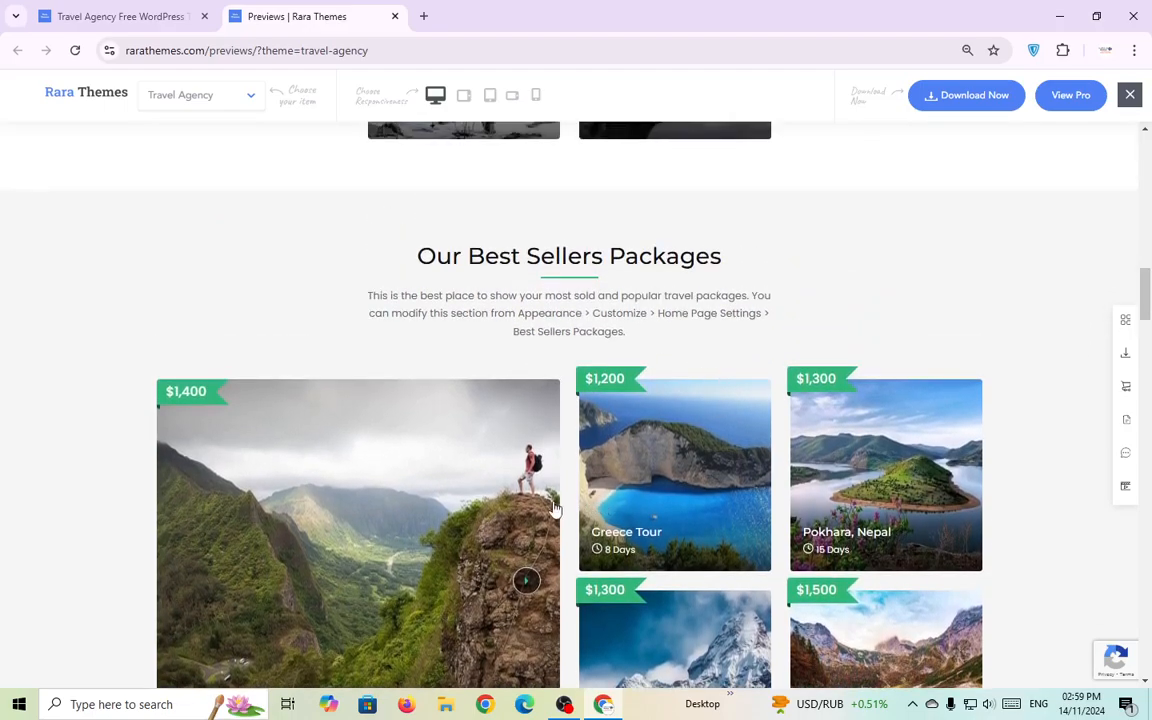
{"action": "scroll", "coordinate": [600, 510], "scroll_direction": "down", "scroll_amount": 8}
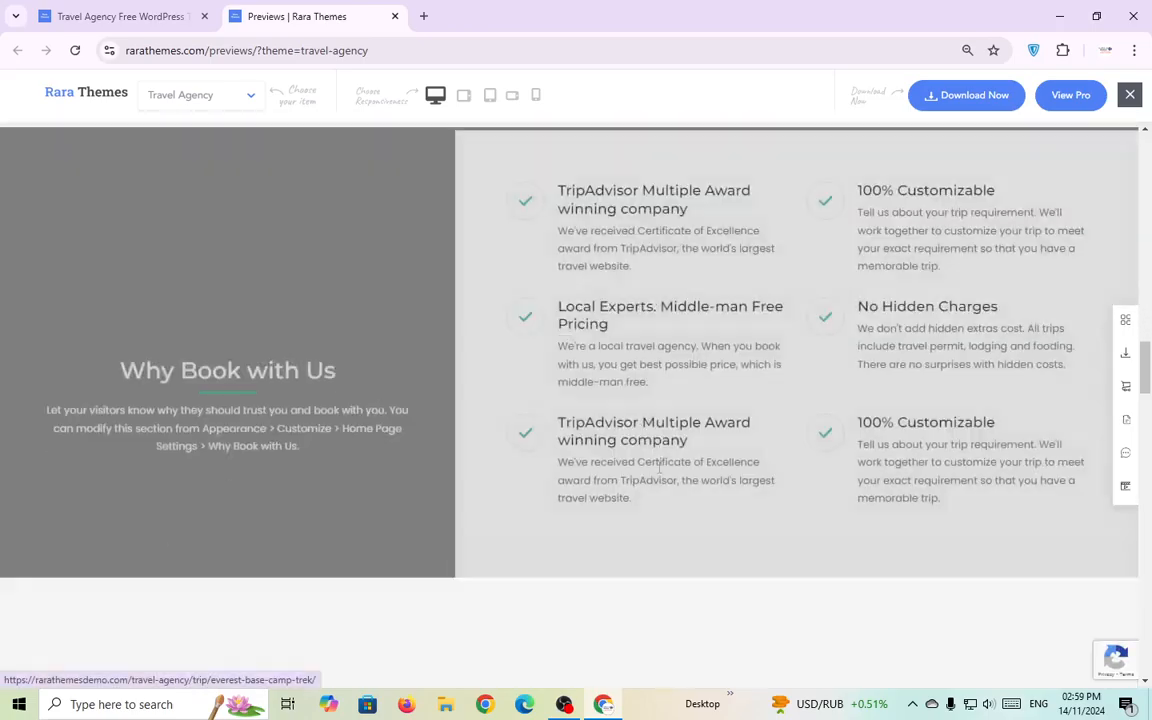
{"action": "scroll", "coordinate": [659, 467], "scroll_direction": "down", "scroll_amount": 6}
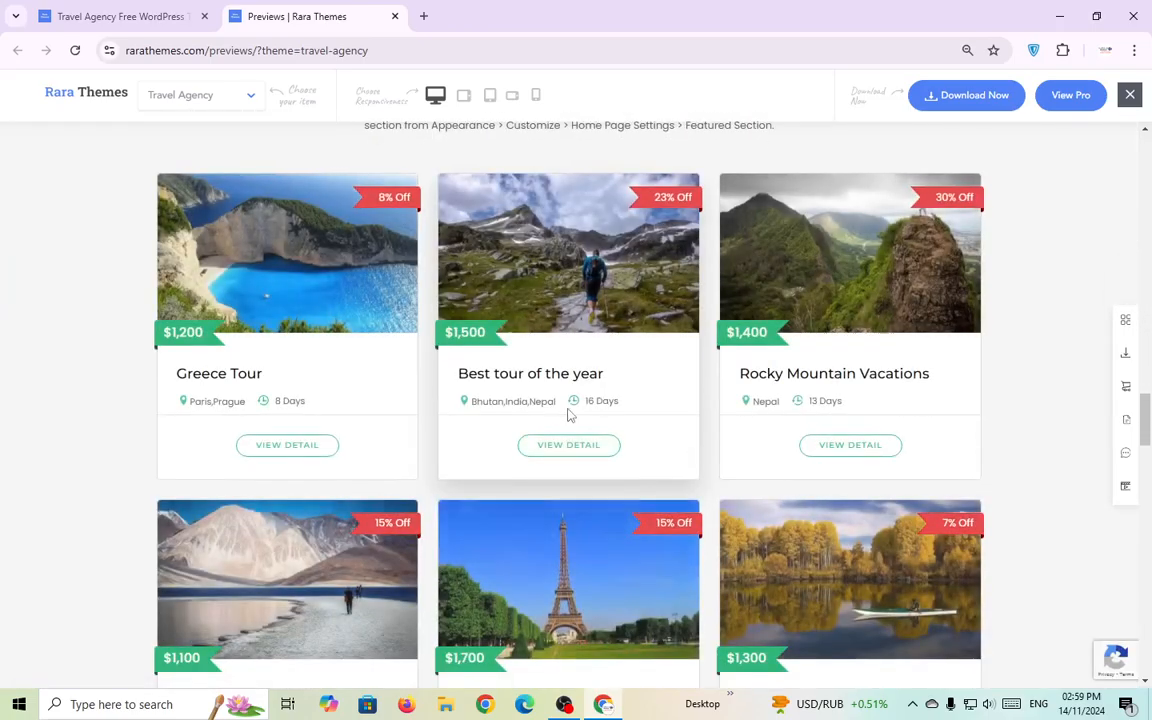
{"action": "scroll", "coordinate": [568, 413], "scroll_direction": "down", "scroll_amount": 10}
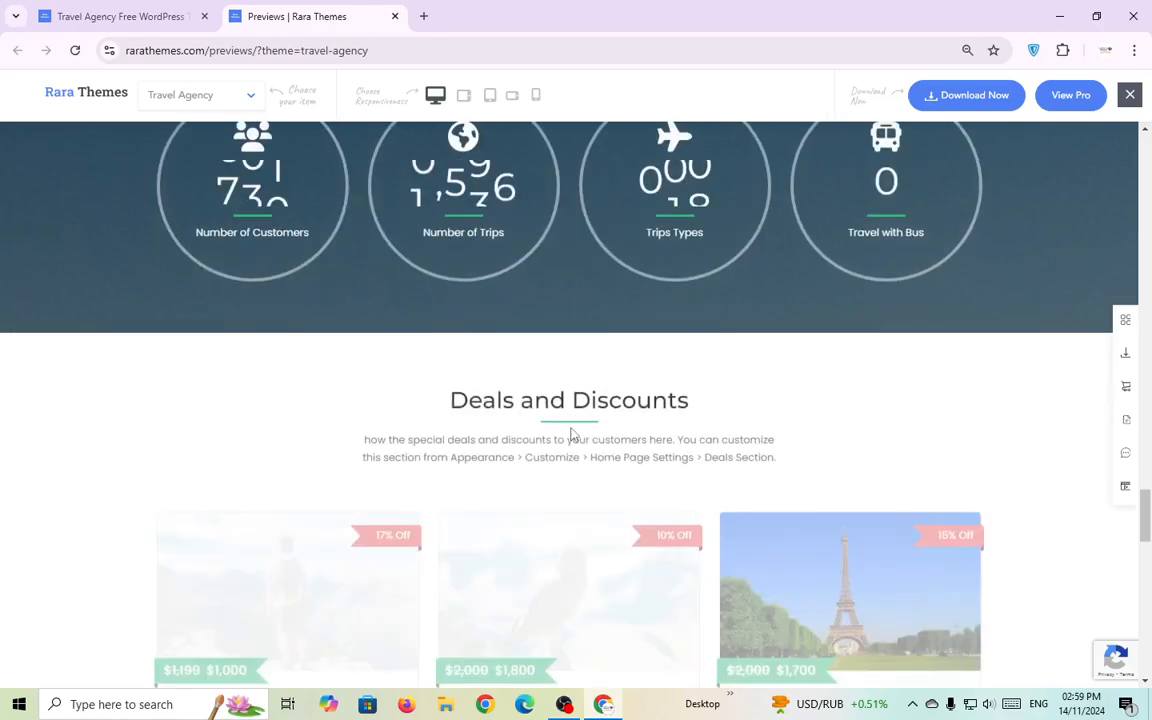
{"action": "scroll", "coordinate": [571, 432], "scroll_direction": "up", "scroll_amount": 3}
{"action": "double_click", "coordinate": [601, 281]}
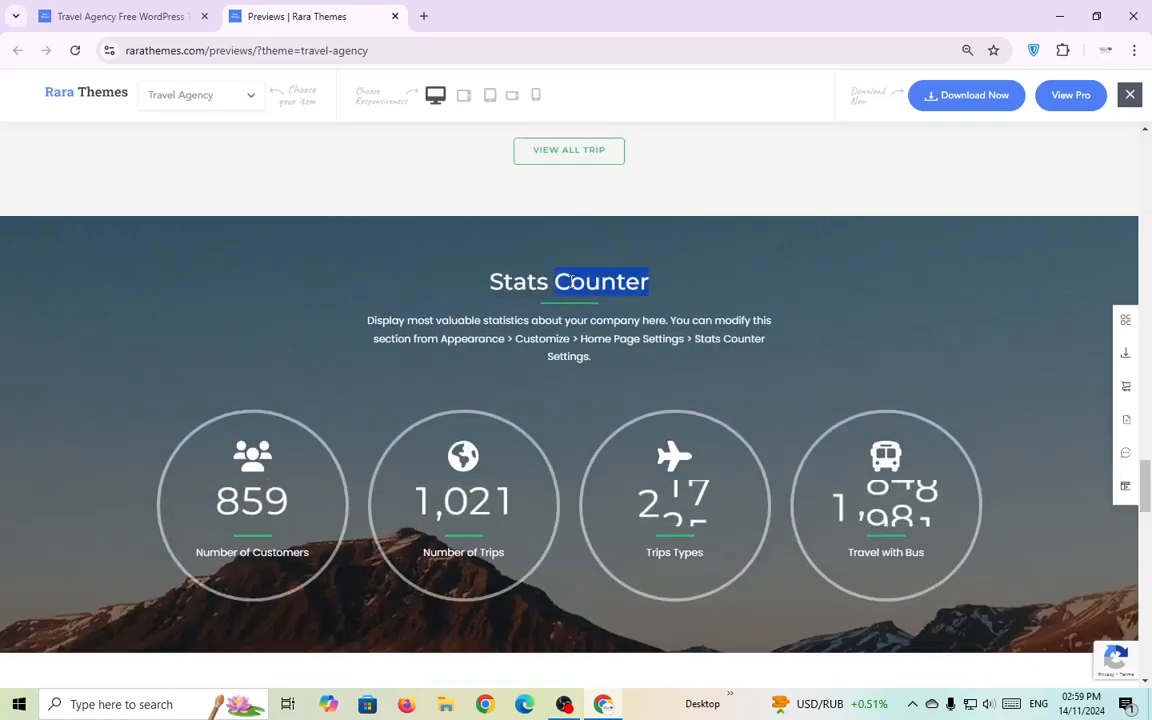
{"action": "left_click", "coordinate": [589, 354]}
{"action": "scroll", "coordinate": [599, 383], "scroll_direction": "down", "scroll_amount": 5}
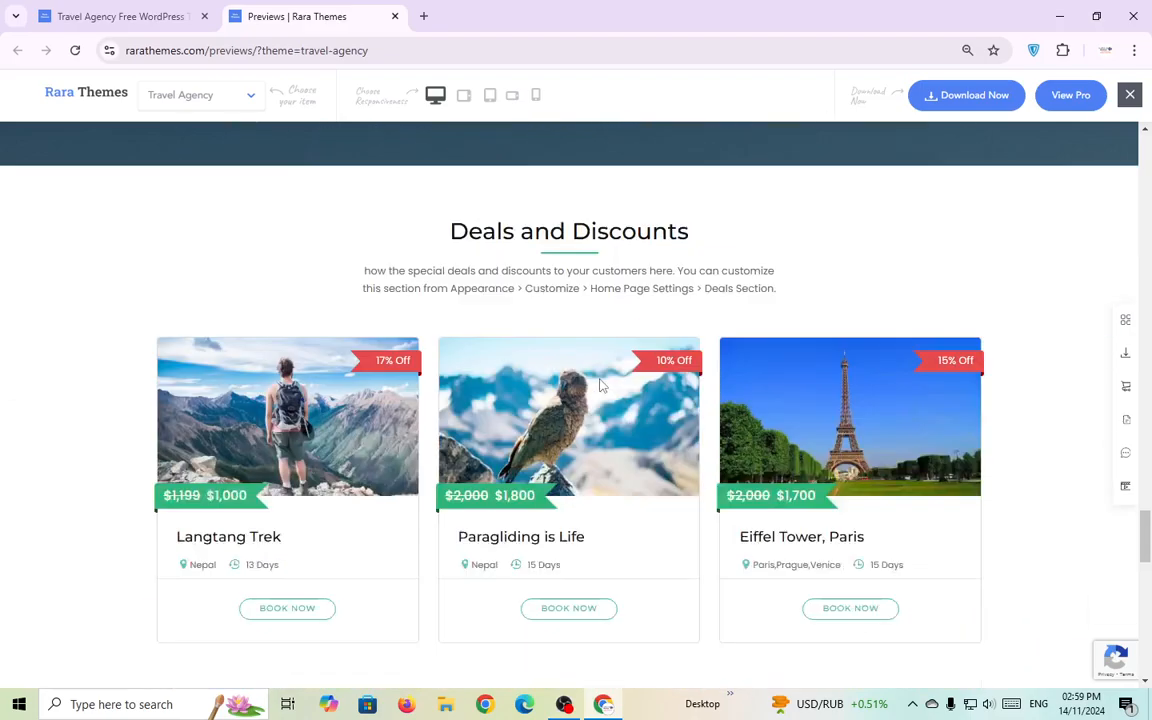
{"action": "scroll", "coordinate": [600, 387], "scroll_direction": "down", "scroll_amount": 3}
{"action": "scroll", "coordinate": [599, 391], "scroll_direction": "up", "scroll_amount": 3}
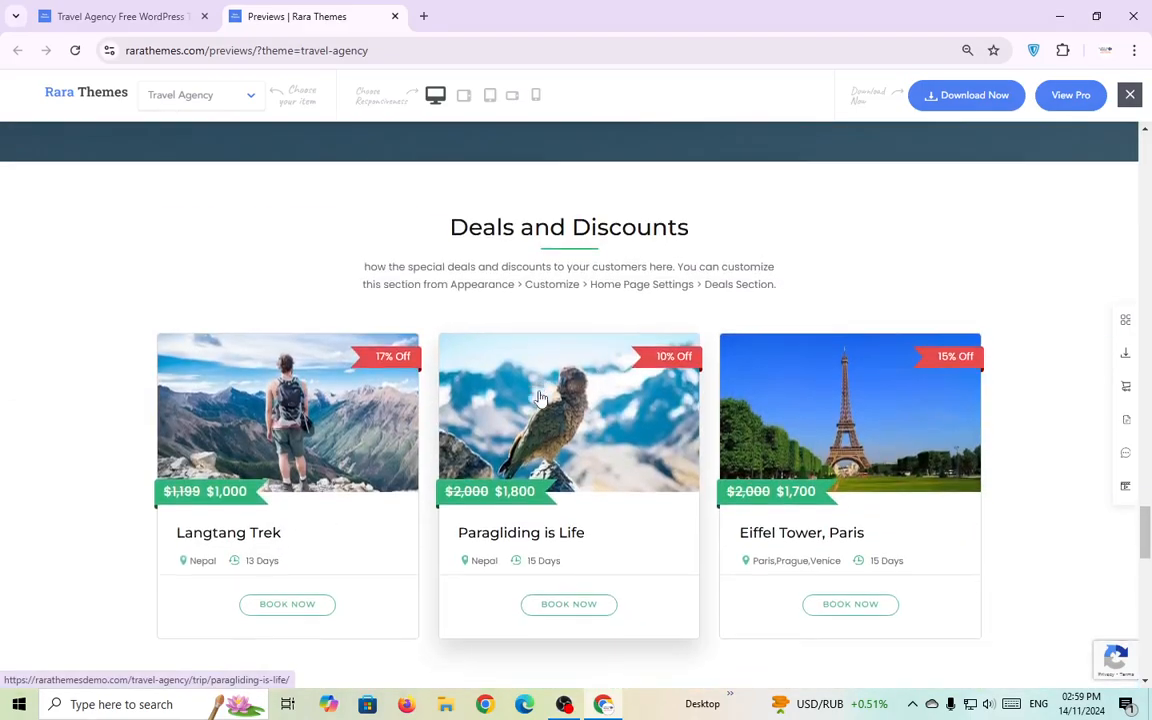
{"action": "scroll", "coordinate": [540, 397], "scroll_direction": "down", "scroll_amount": 6}
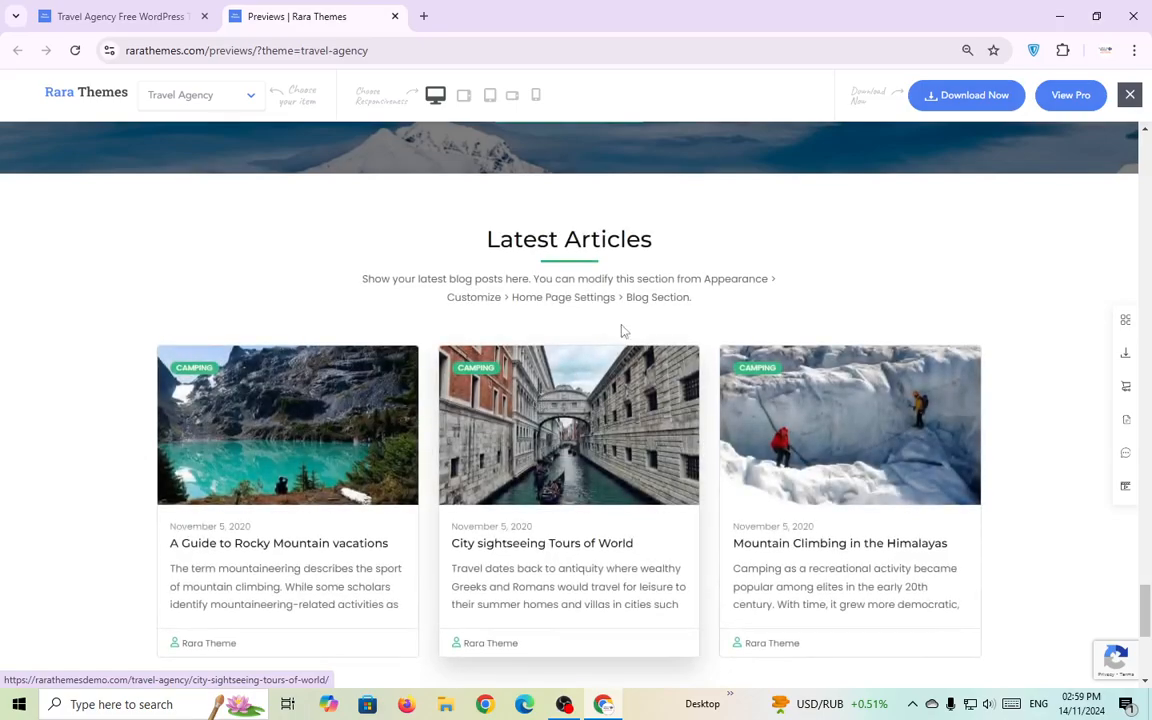
{"action": "scroll", "coordinate": [618, 380], "scroll_direction": "down", "scroll_amount": 4}
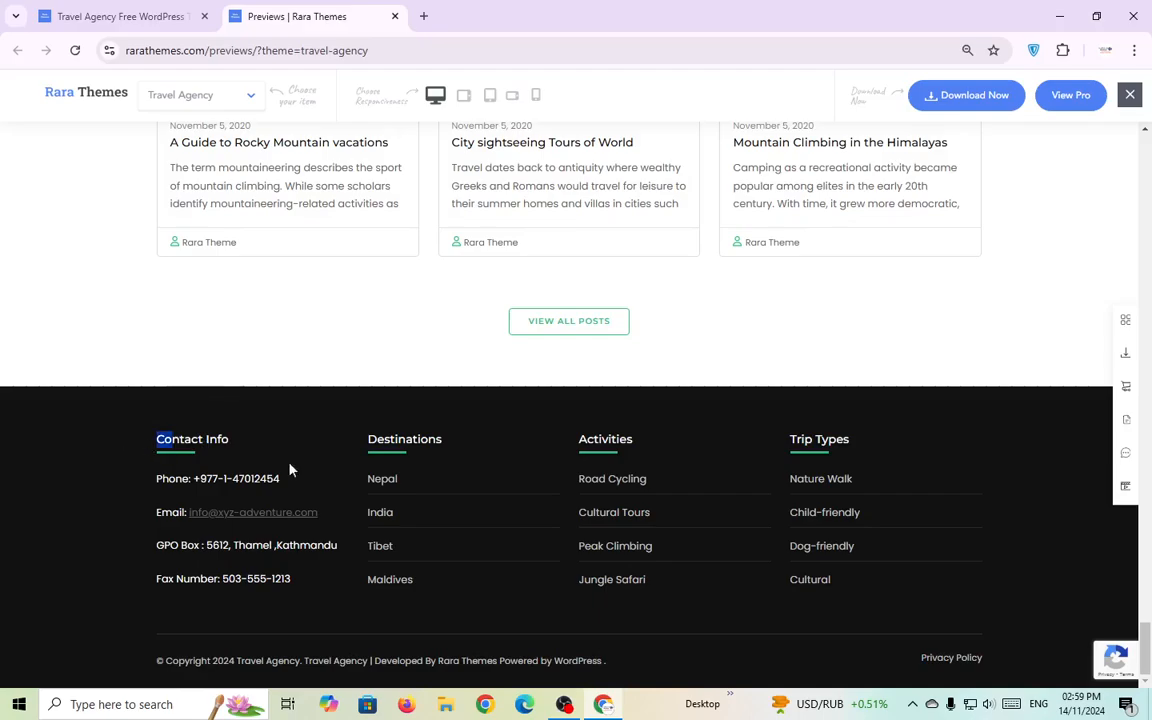
{"action": "left_click_drag", "start_coordinate": [290, 470], "coordinate": [1007, 624]}
{"action": "left_click", "coordinate": [981, 583]}
Scroll back up the demo page to the trip search bar.
{"action": "scroll", "coordinate": [980, 581], "scroll_direction": "up", "scroll_amount": 15}
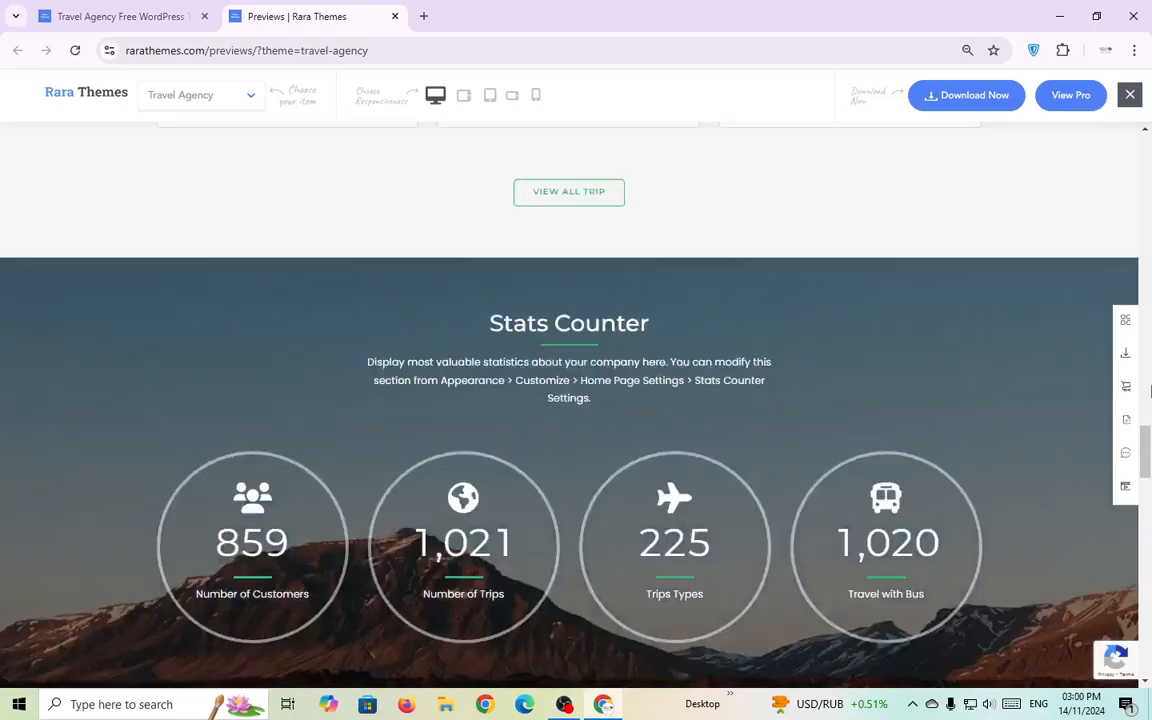
{"action": "left_click_drag", "start_coordinate": [1147, 443], "coordinate": [1150, 383]}
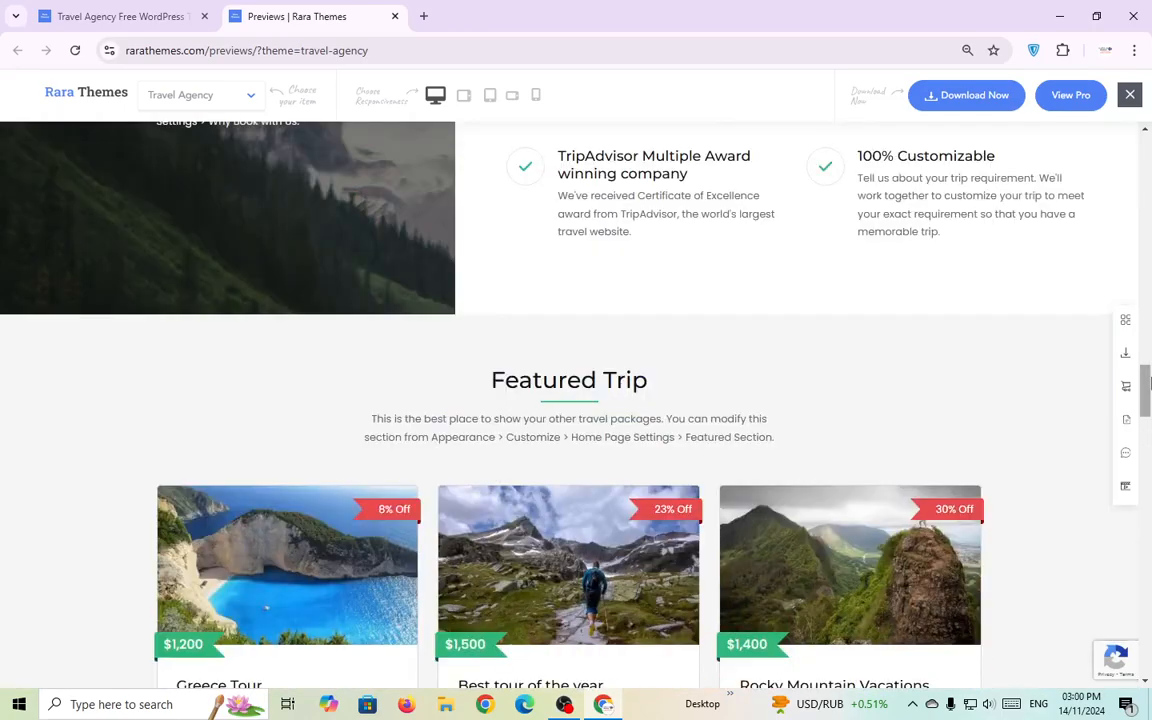
{"action": "scroll", "coordinate": [473, 452], "scroll_direction": "up", "scroll_amount": 10}
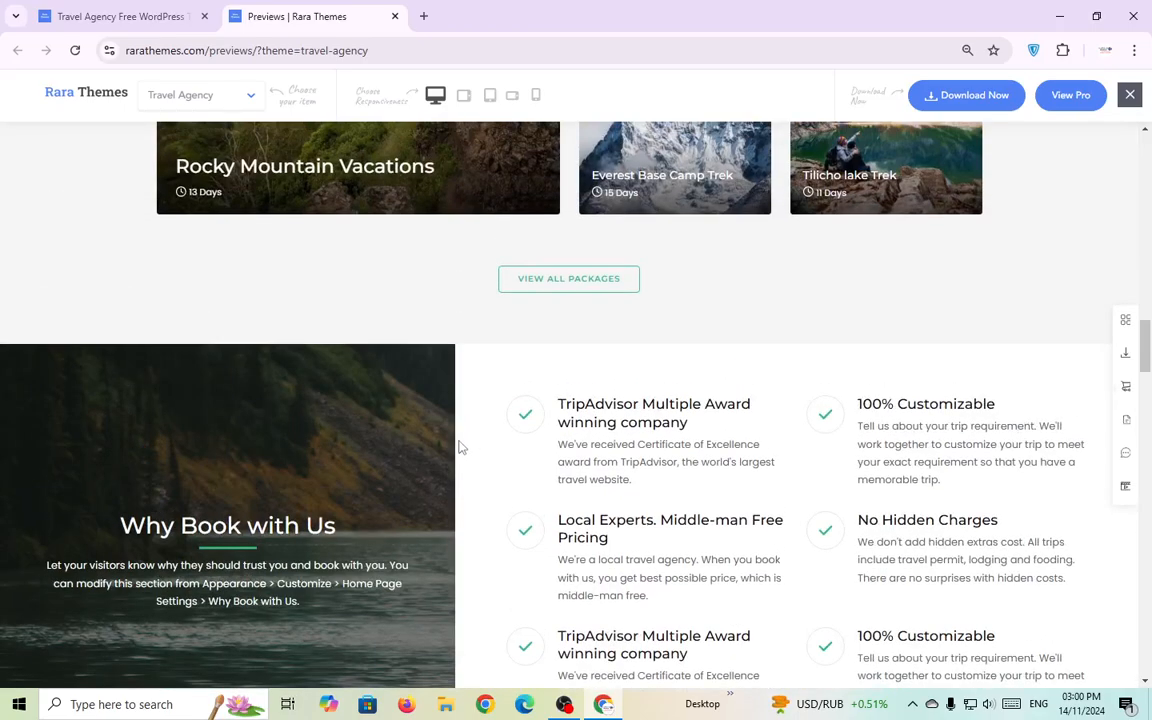
{"action": "scroll", "coordinate": [458, 449], "scroll_direction": "up", "scroll_amount": 12}
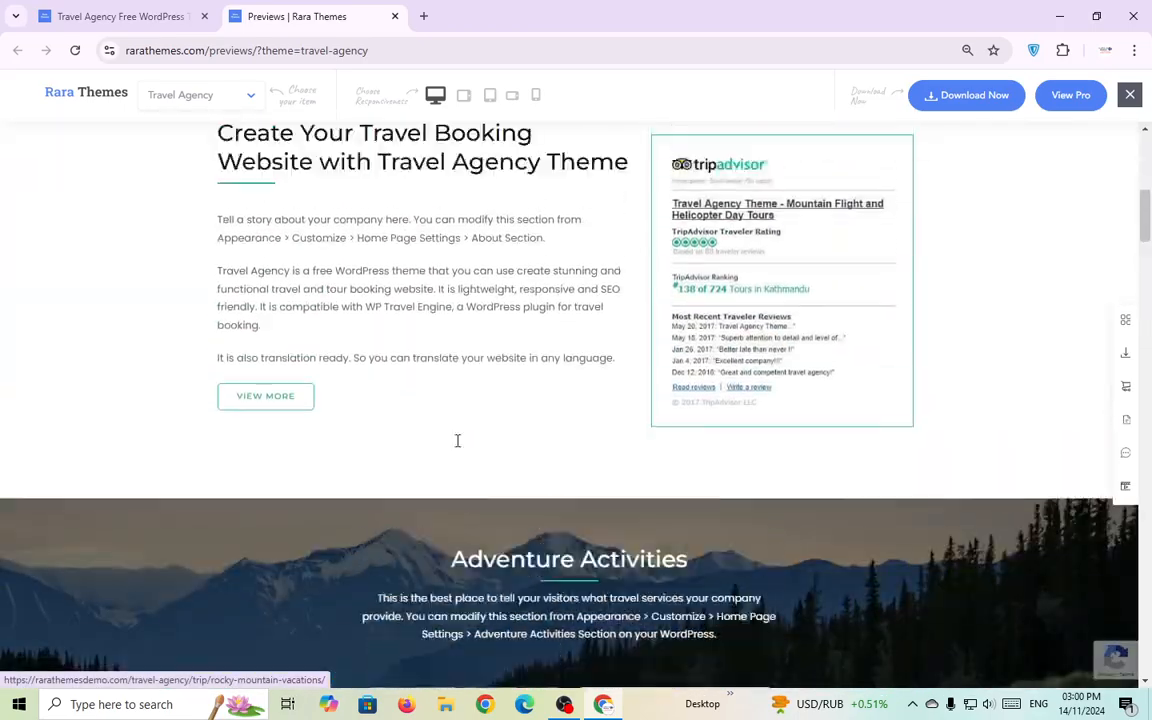
{"action": "scroll", "coordinate": [452, 446], "scroll_direction": "up", "scroll_amount": 1}
{"action": "scroll", "coordinate": [450, 445], "scroll_direction": "down", "scroll_amount": 1}
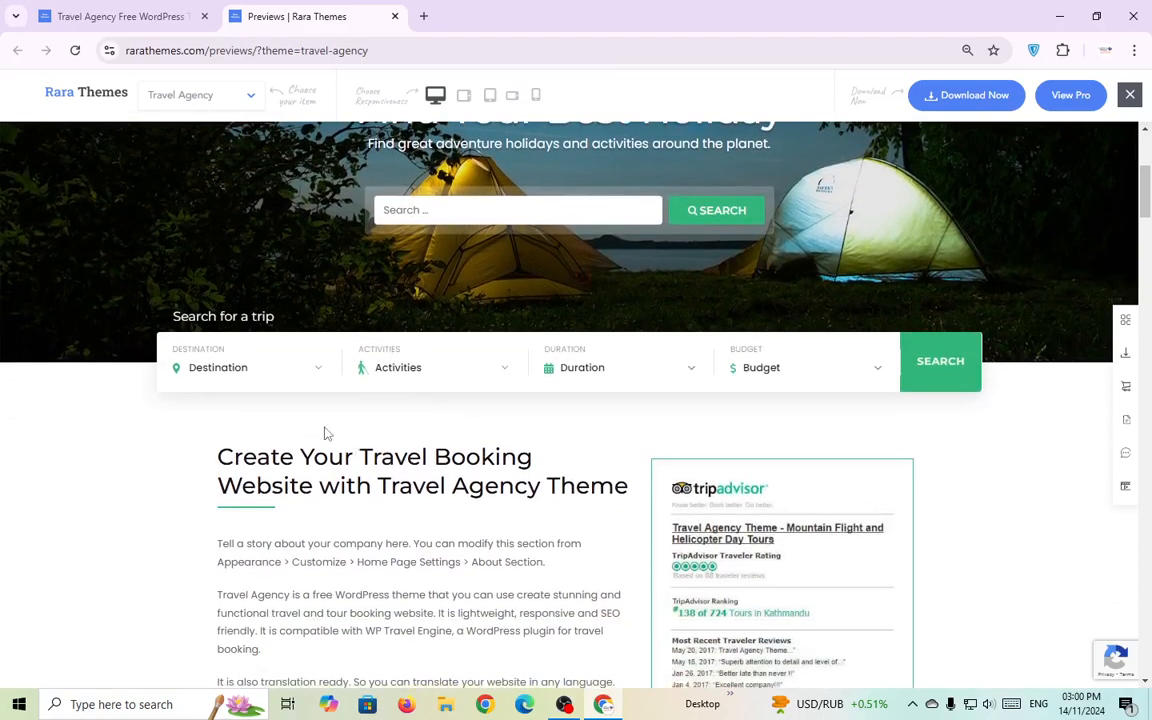
Search demo trips with destination Nepal, activity Hiking, 3–17 days and a 698–2000 budget.
{"action": "left_click", "coordinate": [294, 384]}
{"action": "scroll", "coordinate": [247, 476], "scroll_direction": "down", "scroll_amount": 1}
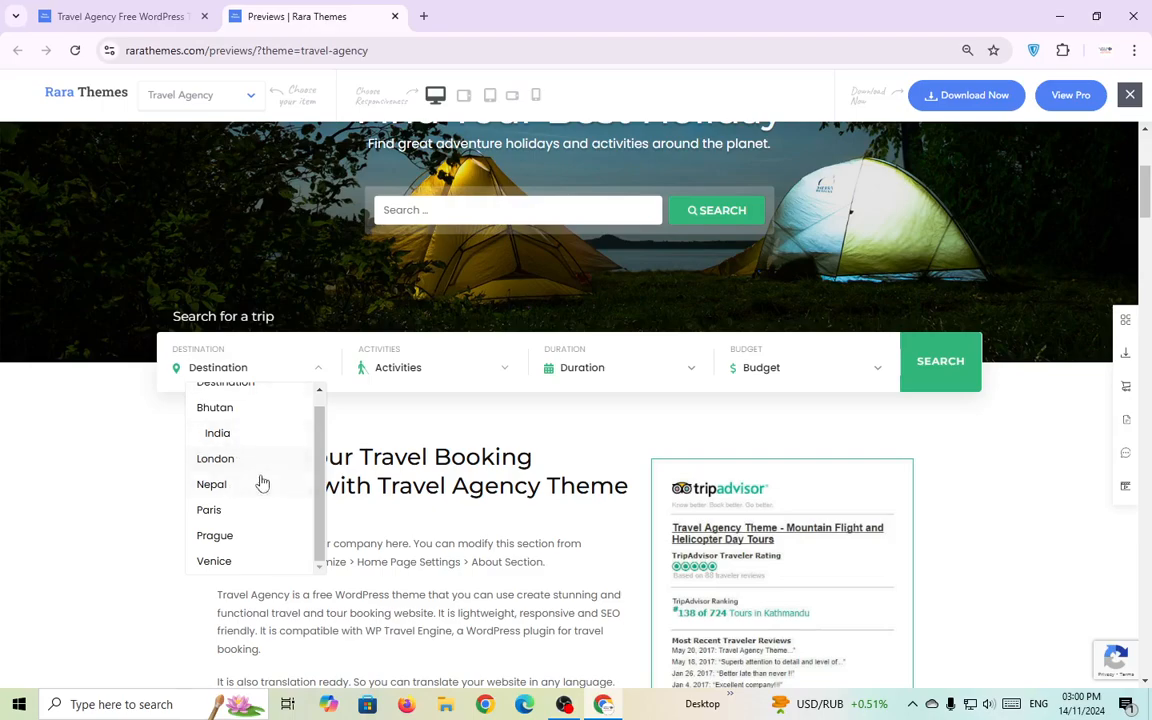
{"action": "left_click", "coordinate": [259, 483]}
{"action": "left_click", "coordinate": [465, 378]}
{"action": "left_click", "coordinate": [411, 442]}
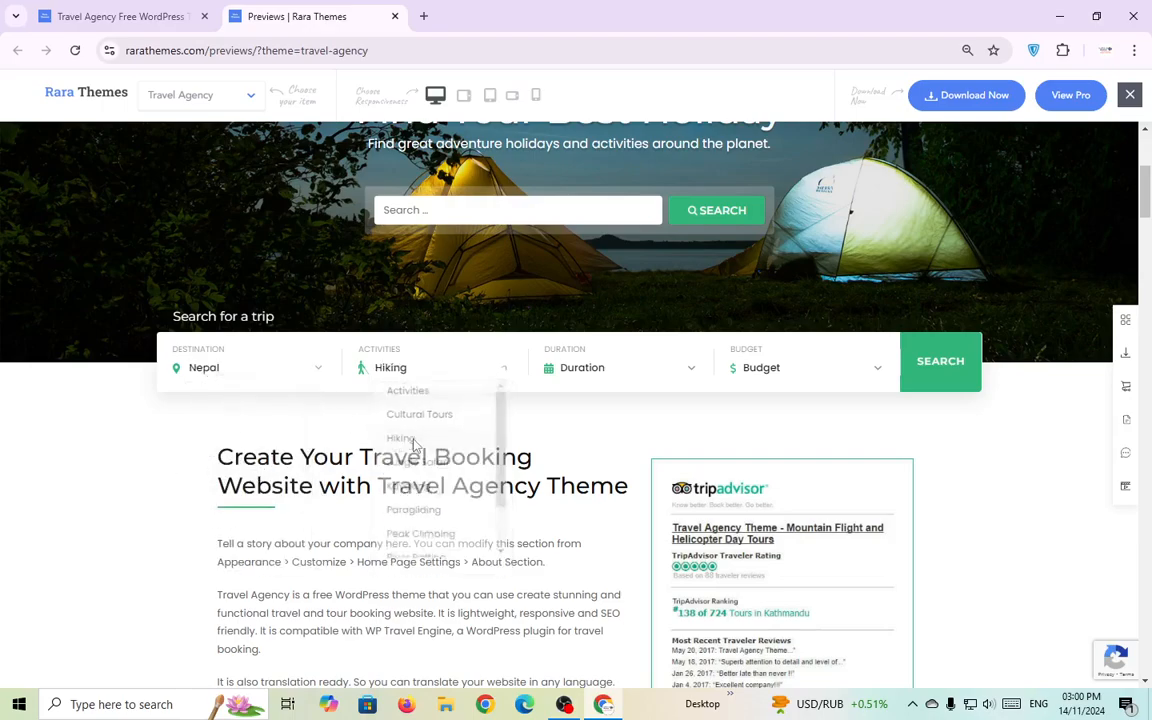
{"action": "left_click", "coordinate": [660, 370]}
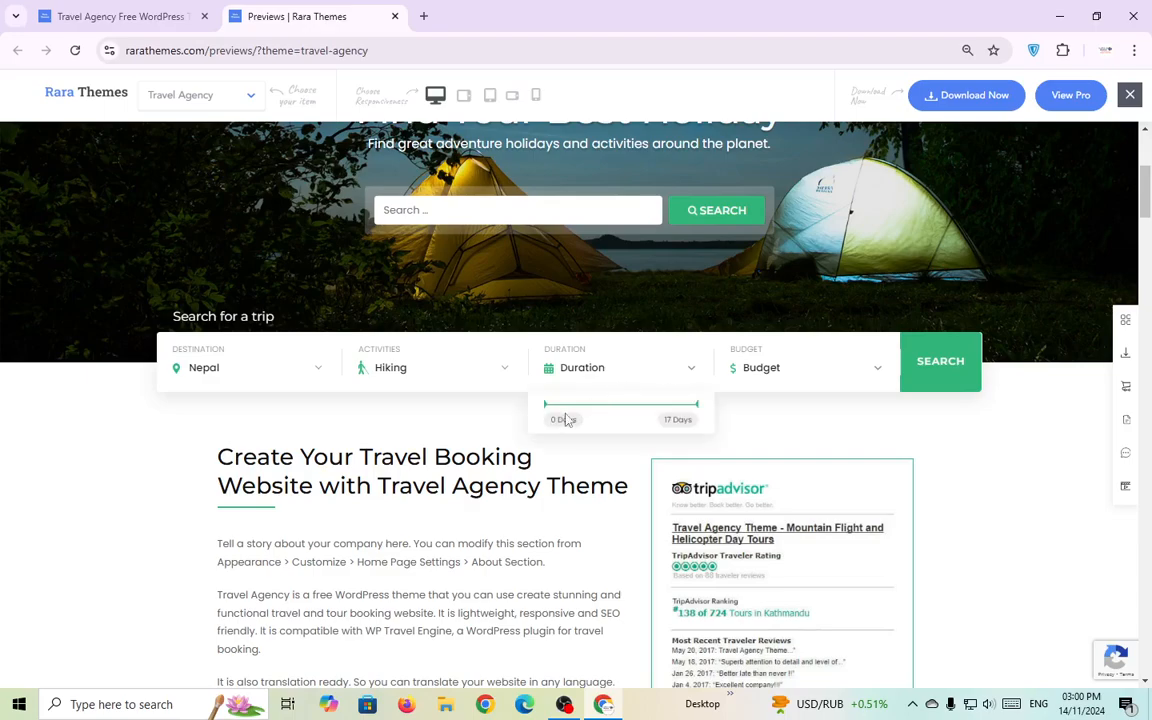
{"action": "left_click_drag", "start_coordinate": [545, 405], "coordinate": [584, 408]}
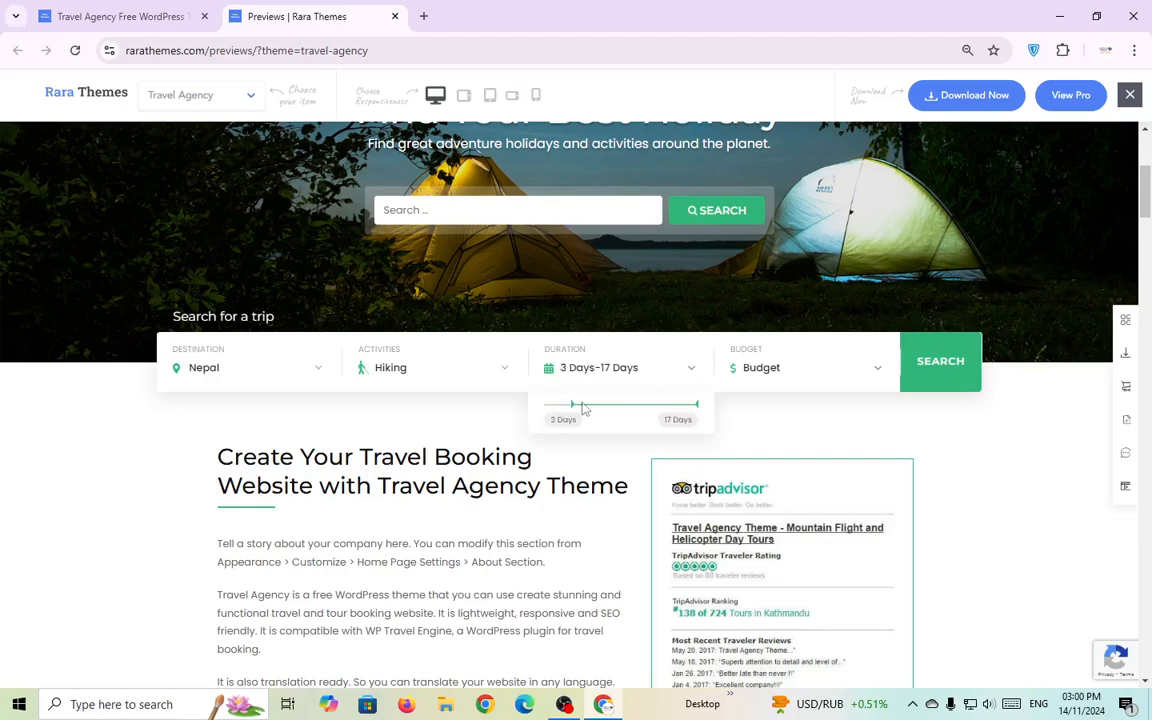
{"action": "left_click", "coordinate": [780, 367]}
{"action": "left_click", "coordinate": [759, 405]}
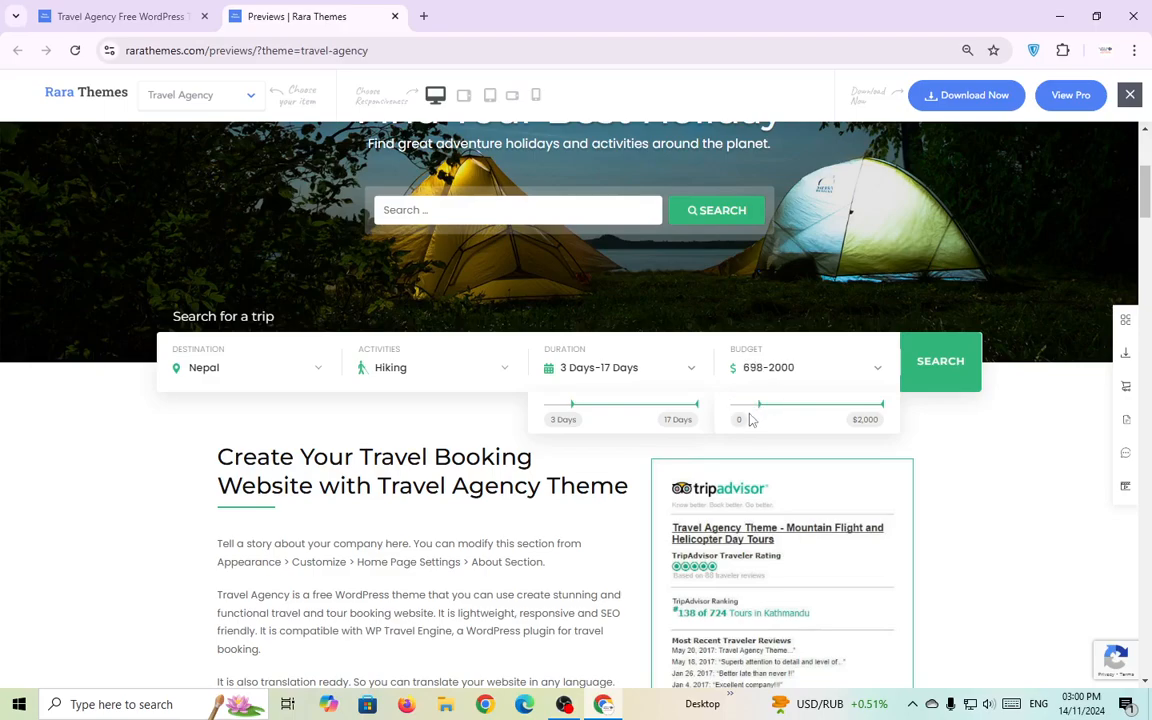
{"action": "left_click", "coordinate": [945, 378]}
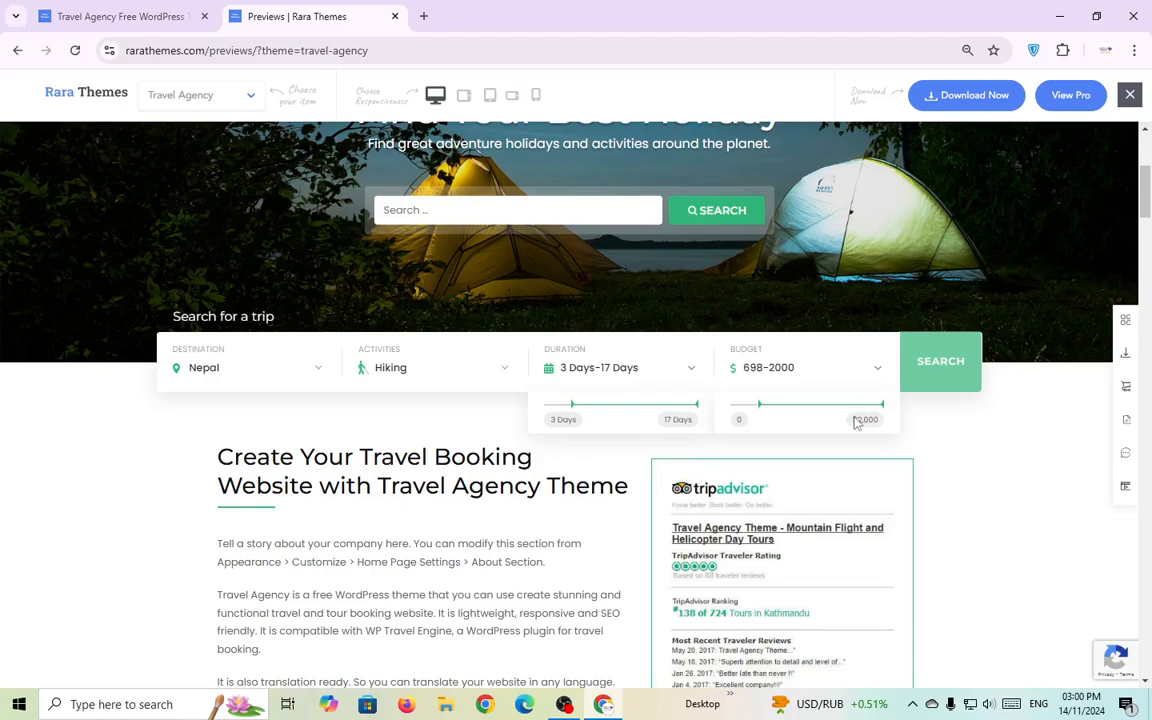
{"action": "scroll", "coordinate": [738, 445], "scroll_direction": "down", "scroll_amount": 3}
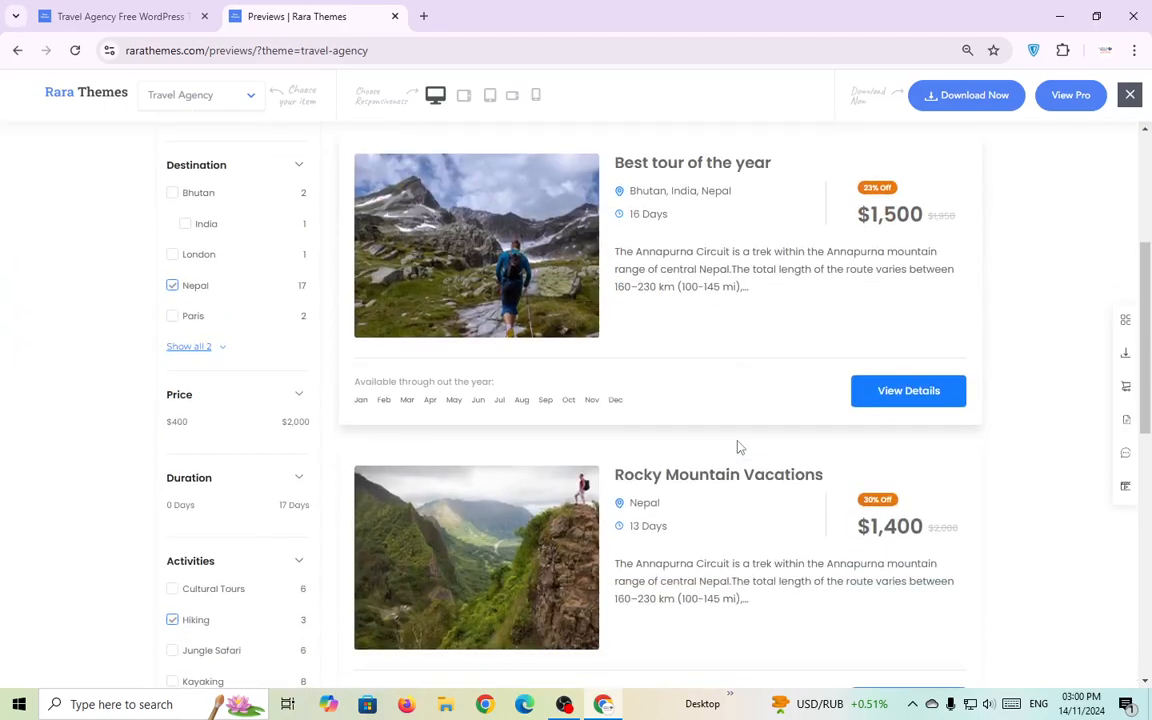
{"action": "scroll", "coordinate": [738, 447], "scroll_direction": "down", "scroll_amount": 5}
{"action": "scroll", "coordinate": [738, 445], "scroll_direction": "up", "scroll_amount": 3}
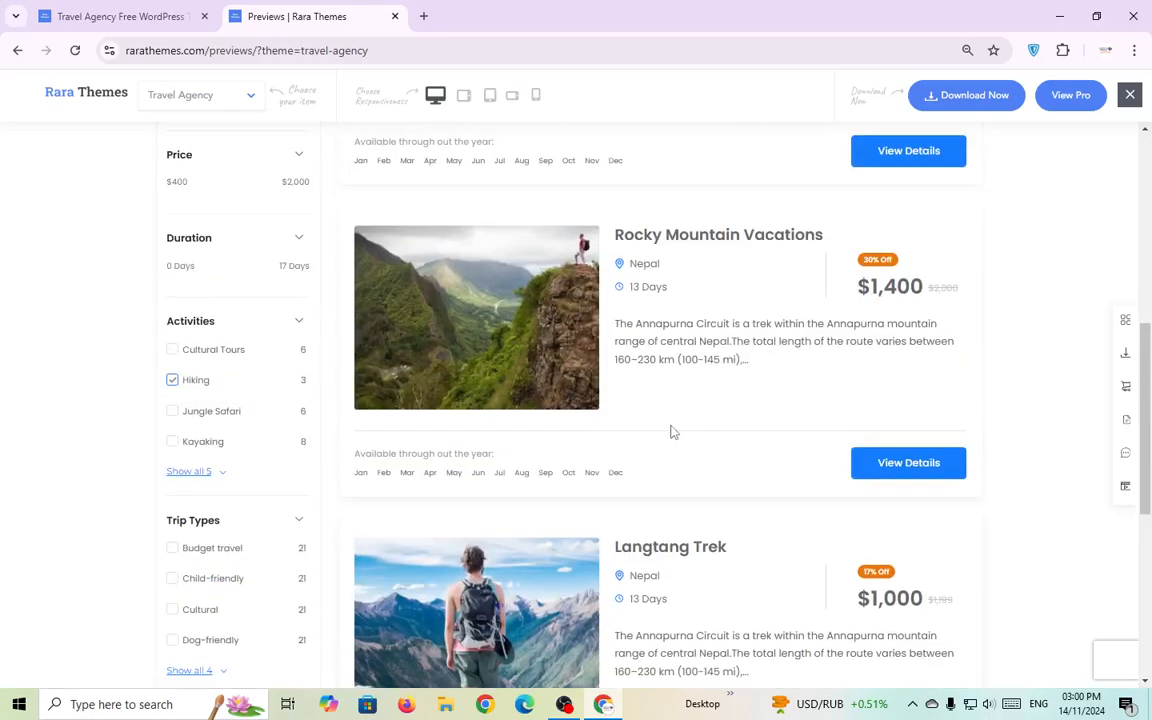
{"action": "scroll", "coordinate": [673, 432], "scroll_direction": "up", "scroll_amount": 5}
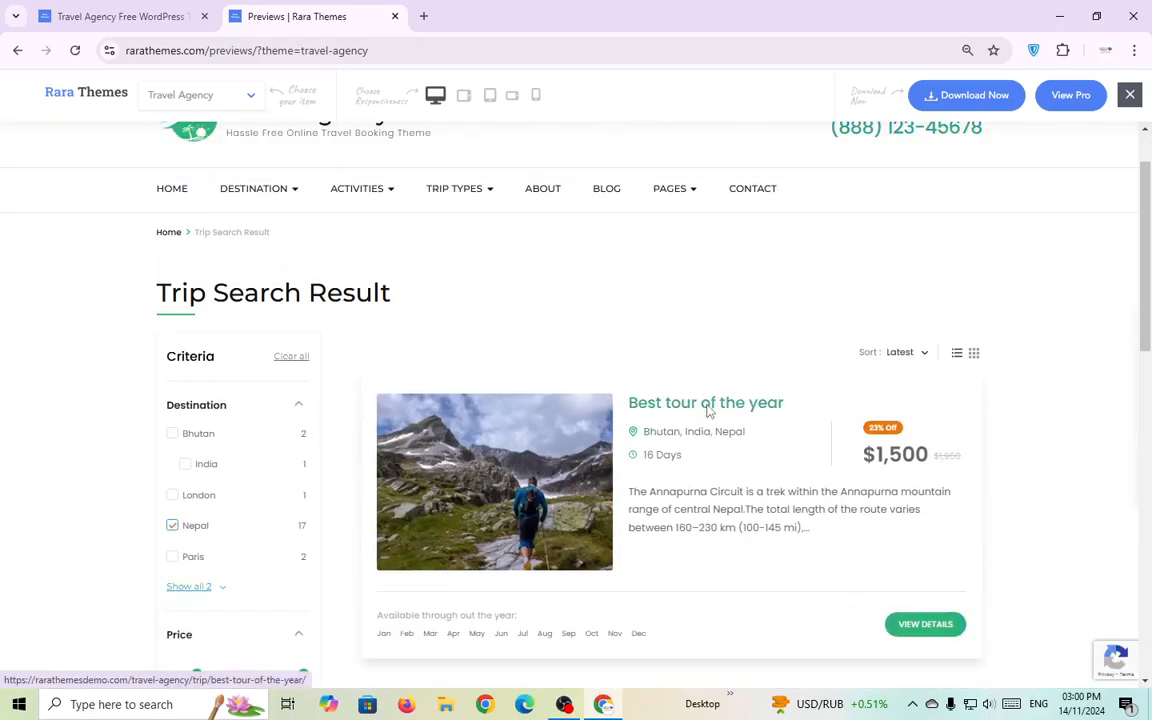
{"action": "left_click", "coordinate": [708, 406]}
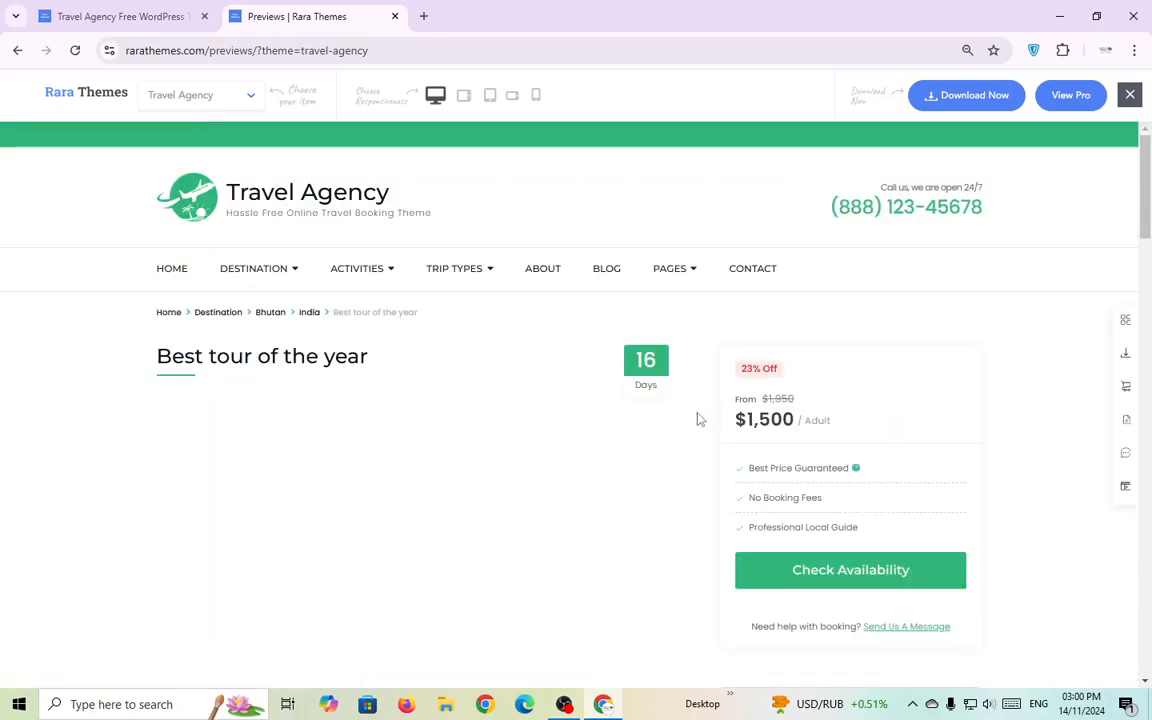
{"action": "double_click", "coordinate": [646, 385]}
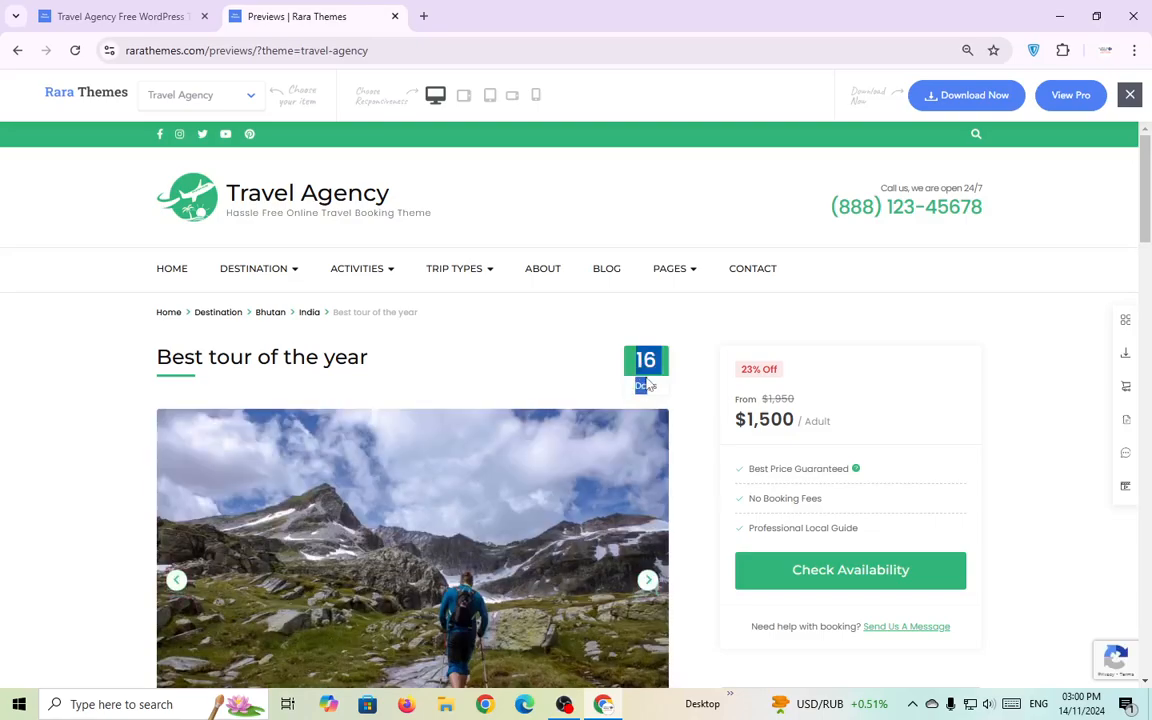
{"action": "left_click_drag", "start_coordinate": [733, 420], "coordinate": [788, 421]}
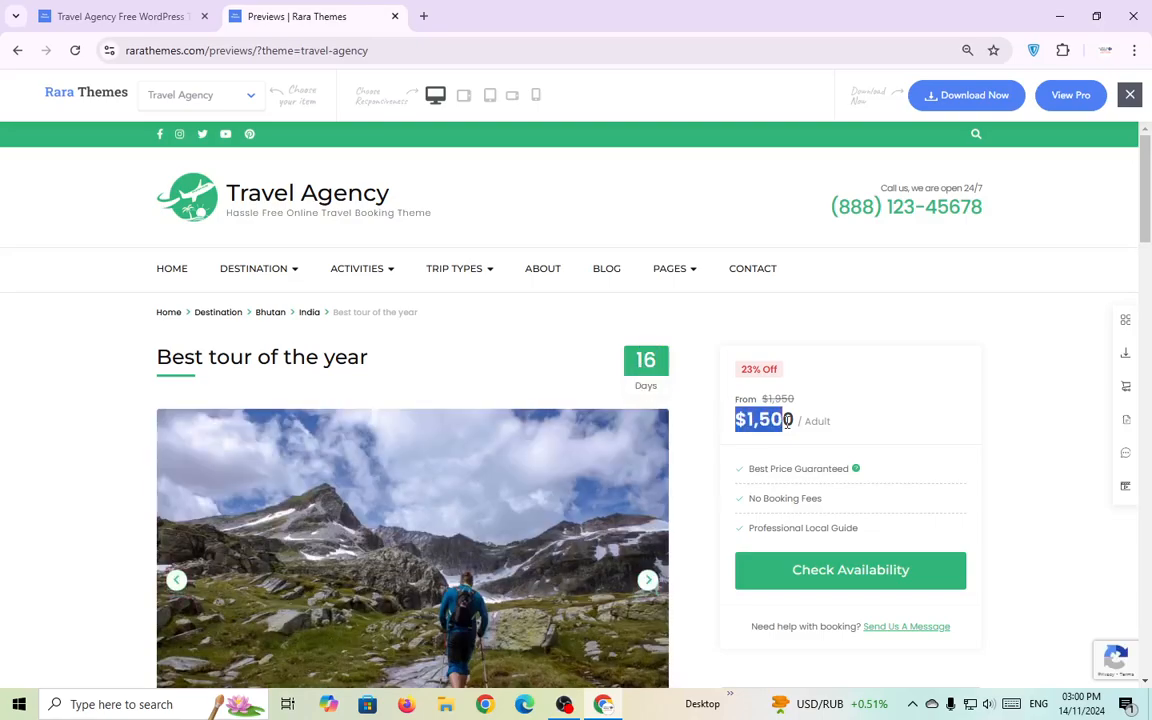
{"action": "left_click", "coordinate": [713, 441]}
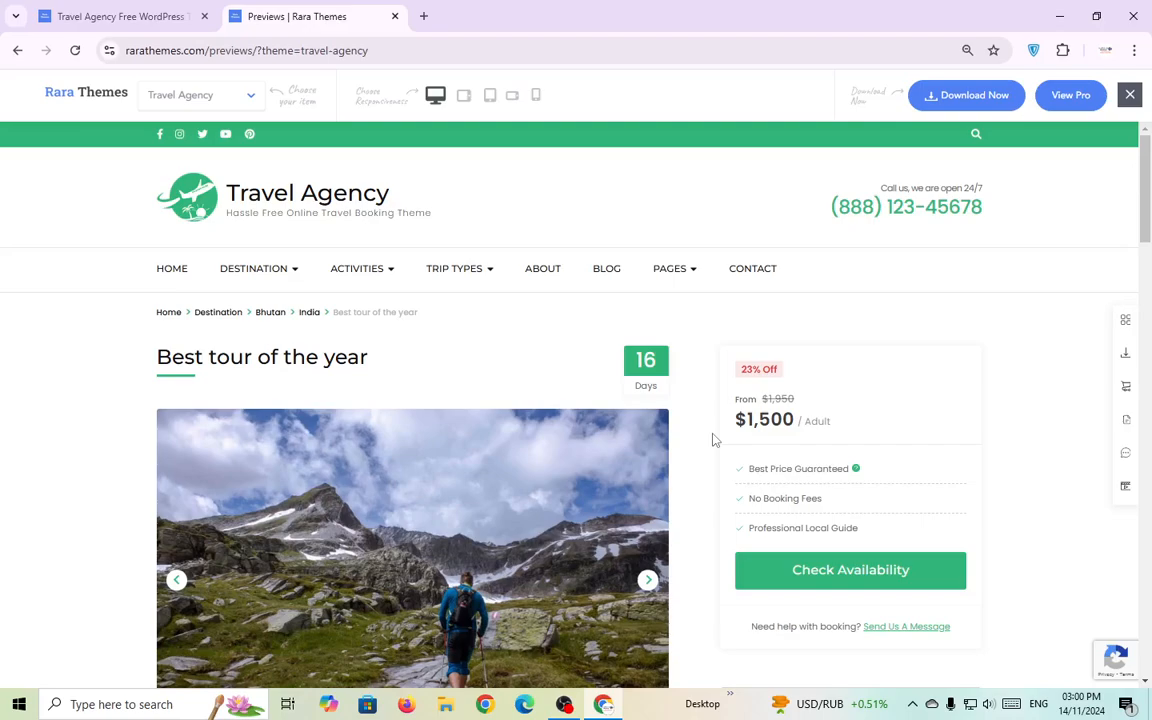
{"action": "scroll", "coordinate": [713, 441], "scroll_direction": "down", "scroll_amount": 6}
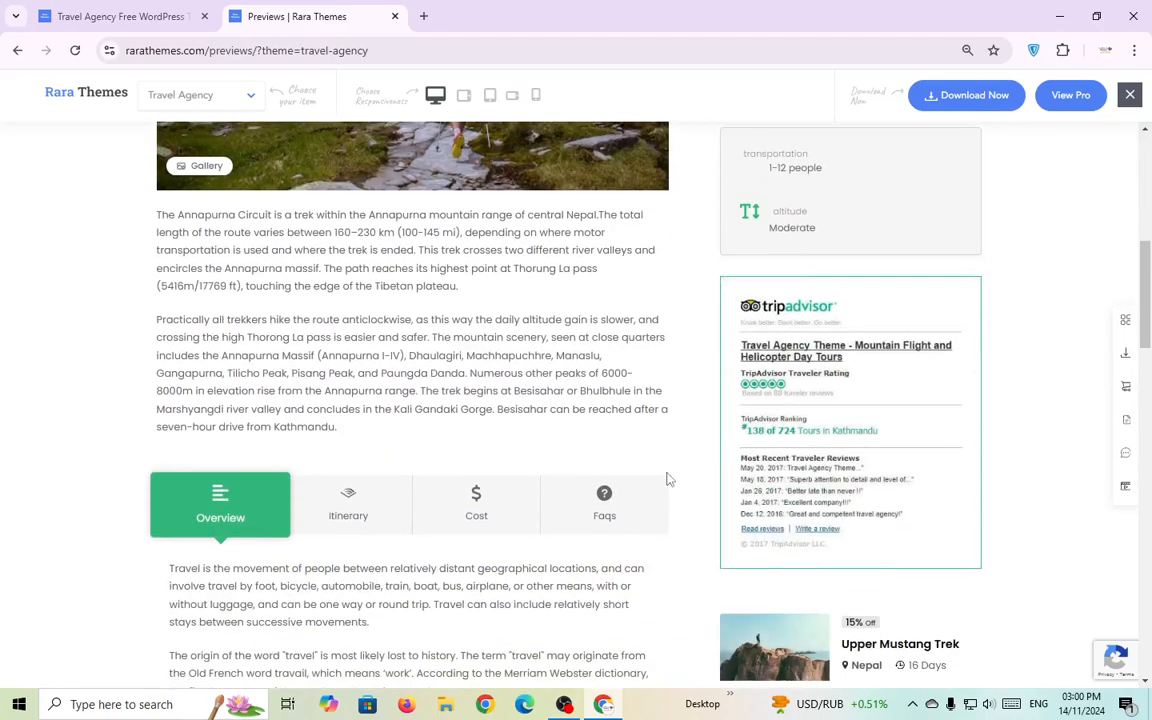
{"action": "left_click", "coordinate": [649, 495]}
{"action": "scroll", "coordinate": [640, 450], "scroll_direction": "up", "scroll_amount": 3}
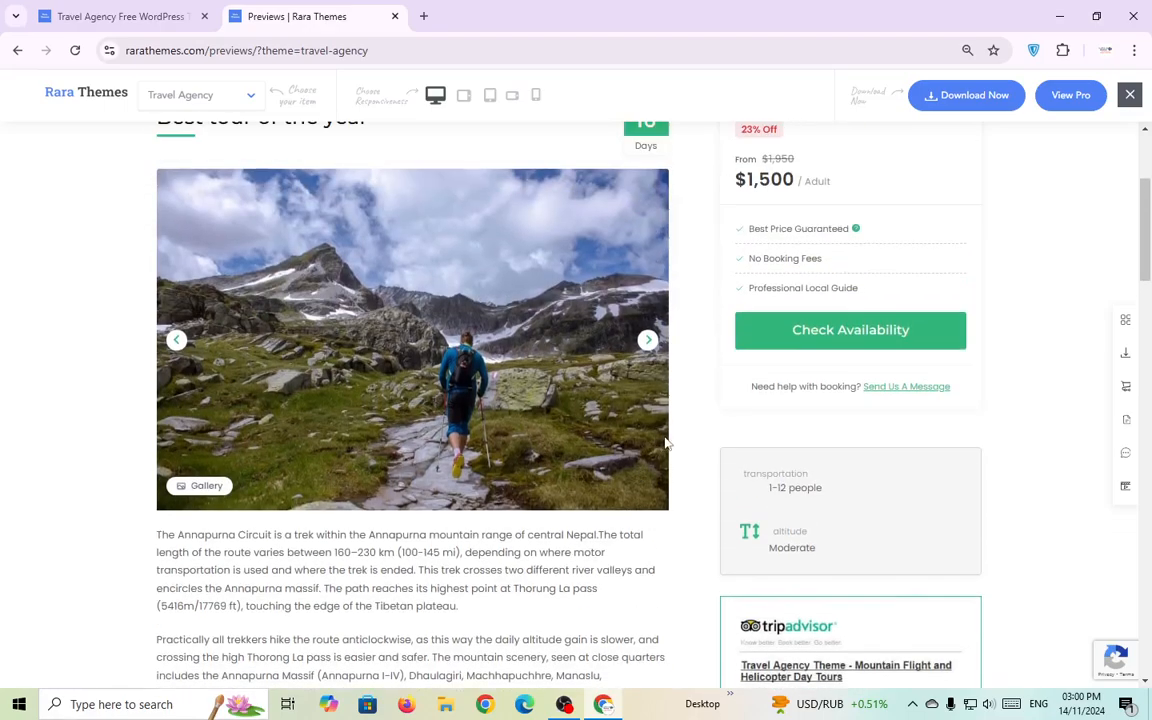
{"action": "scroll", "coordinate": [666, 442], "scroll_direction": "down", "scroll_amount": 3}
{"action": "scroll", "coordinate": [670, 443], "scroll_direction": "up", "scroll_amount": 5}
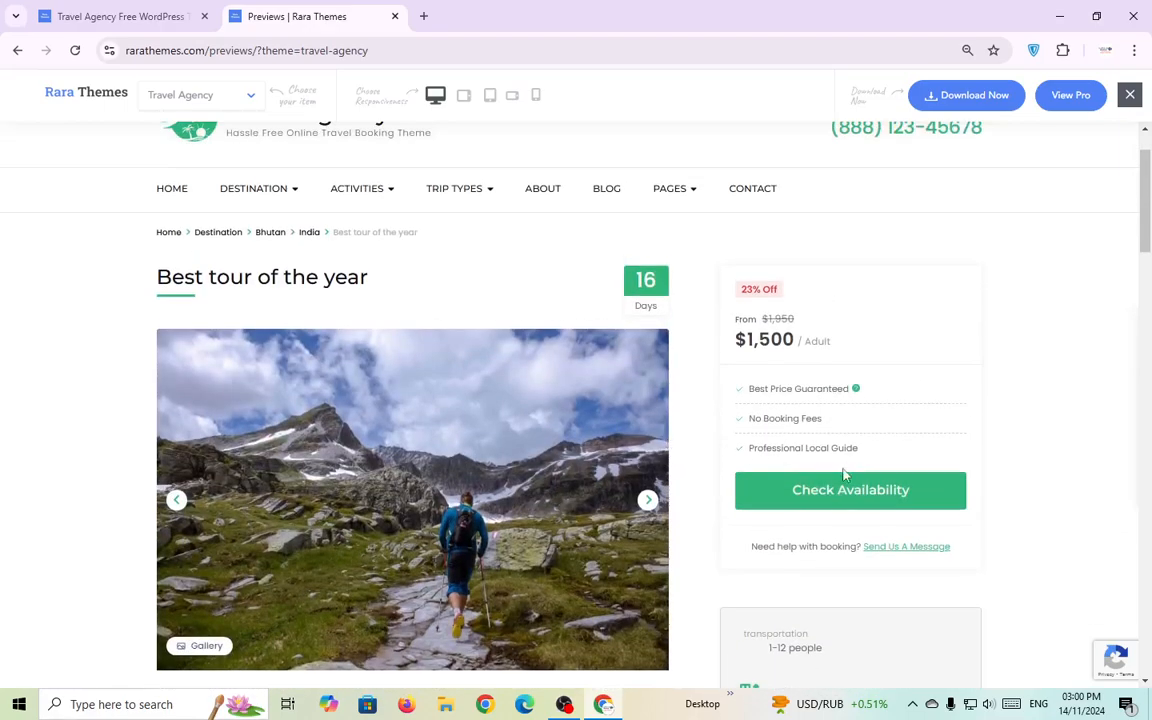
{"action": "left_click", "coordinate": [850, 487]}
{"action": "left_click", "coordinate": [589, 442]}
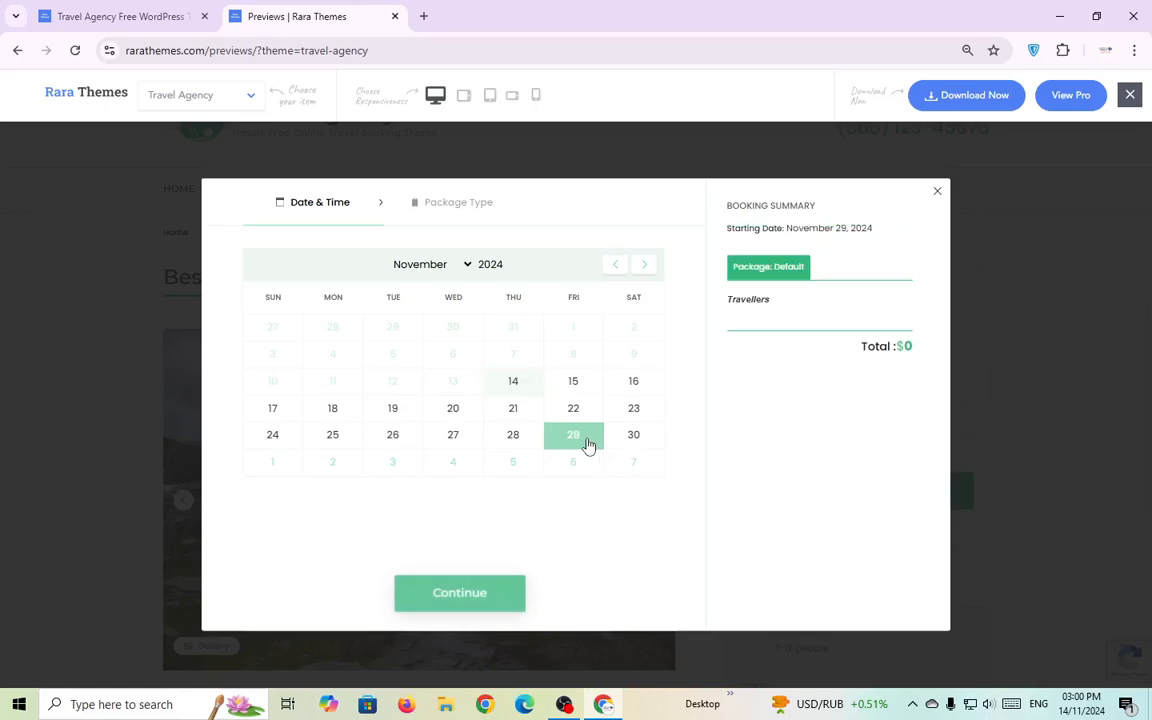
{"action": "left_click", "coordinate": [518, 440]}
{"action": "left_click", "coordinate": [572, 409]}
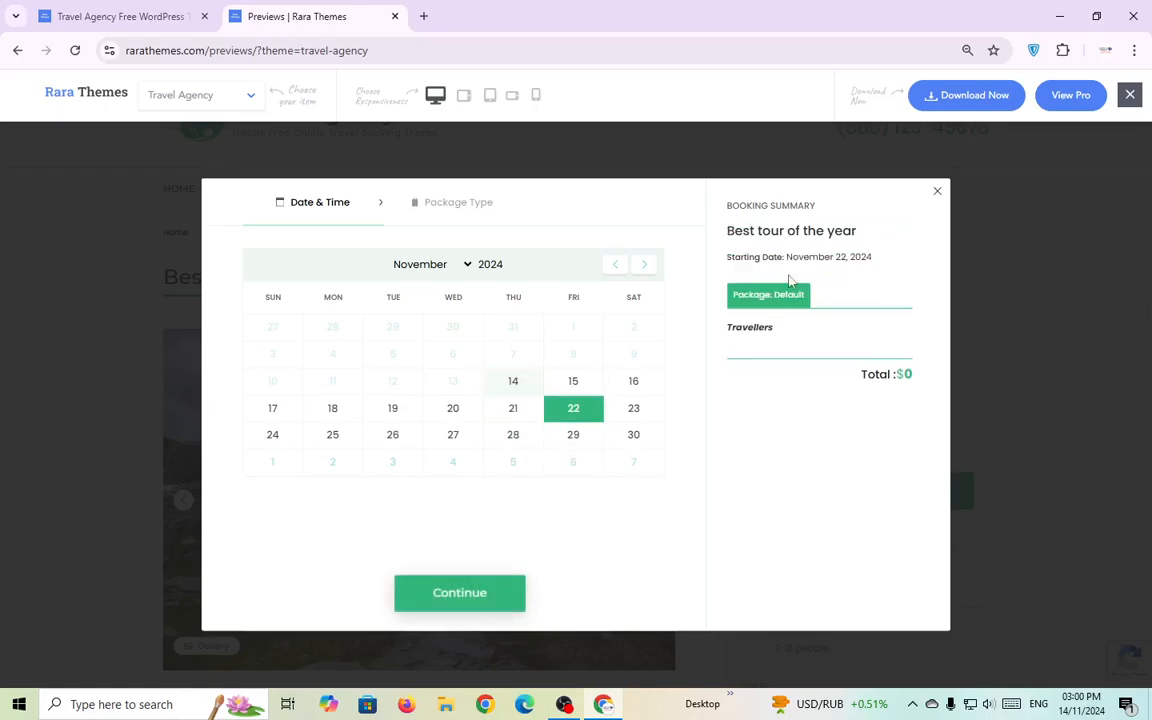
{"action": "left_click", "coordinate": [937, 191]}
{"action": "scroll", "coordinate": [600, 290], "scroll_direction": "up", "scroll_amount": 2}
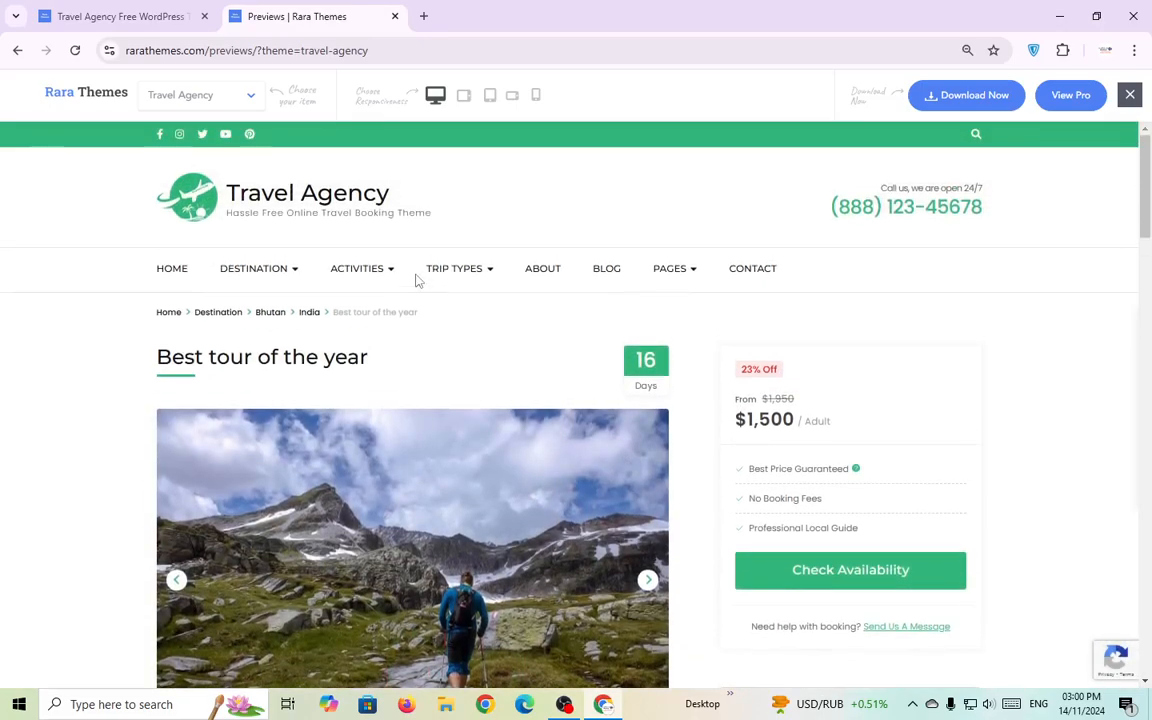
{"action": "mouse_move", "coordinate": [380, 287]}
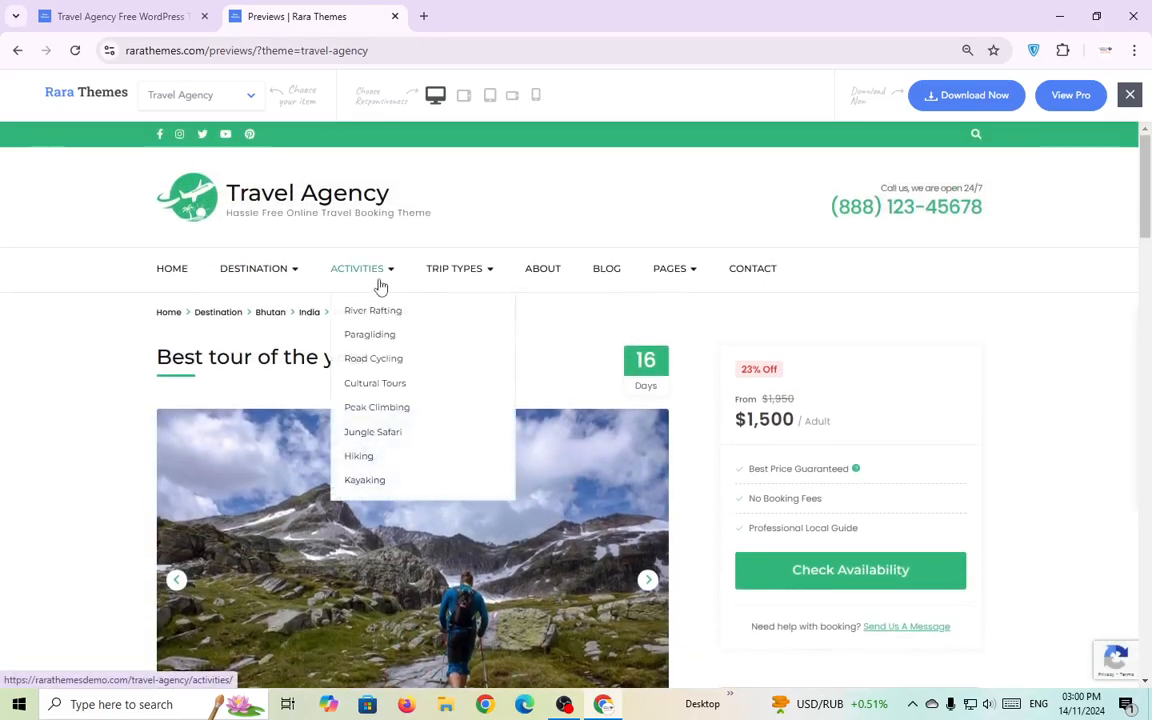
Return to the Travel Agency demo home page using its HOME navigation link.
{"action": "left_click", "coordinate": [168, 270]}
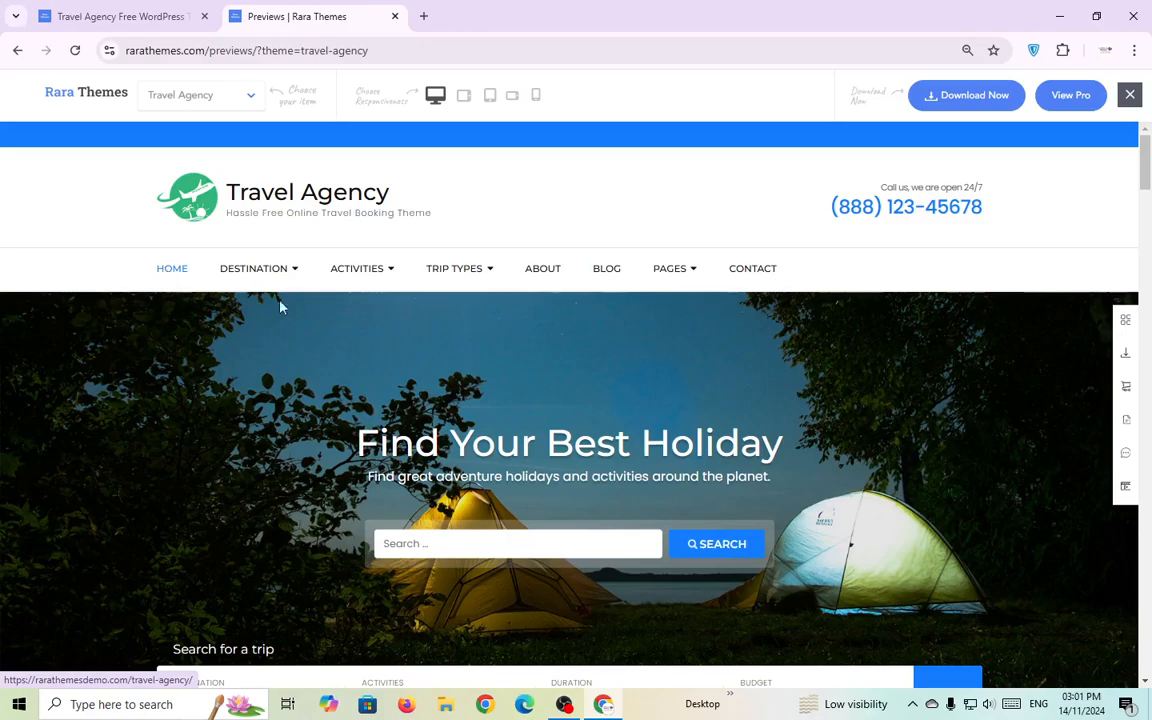
In a new tab, search 'xampp download' and open the Apache Friends result.
{"action": "left_click", "coordinate": [423, 16]}
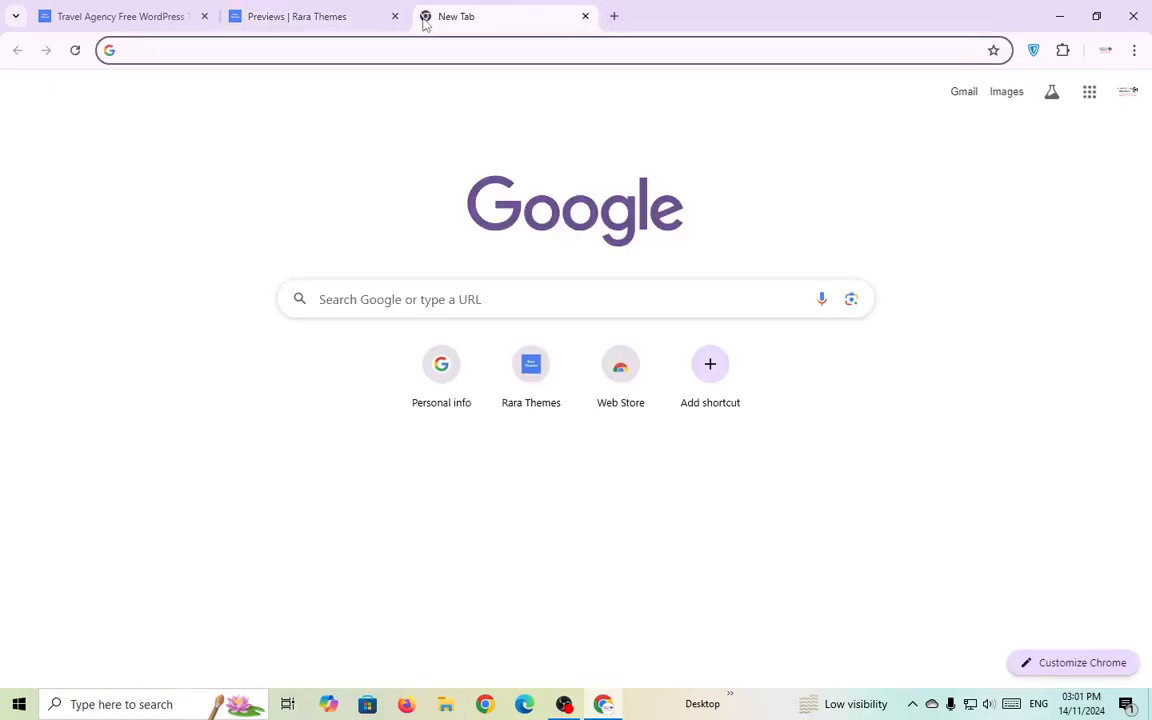
{"action": "type", "text": "xa"}
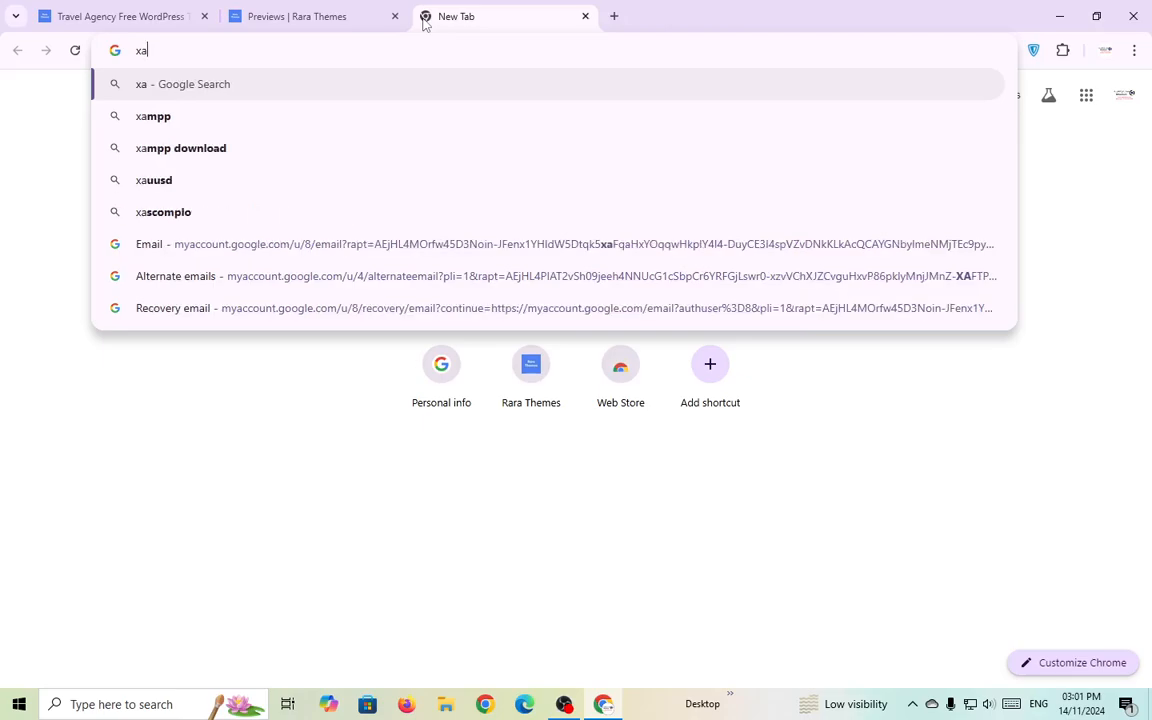
{"action": "type", "text": "m"}
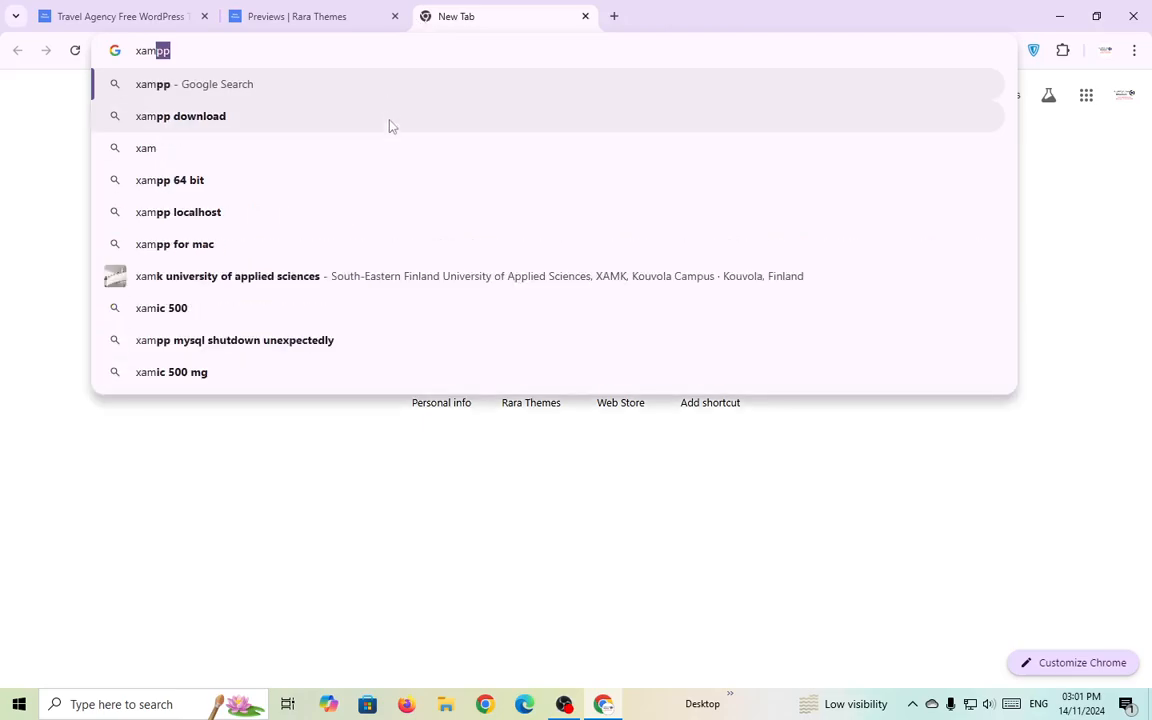
{"action": "key", "text": "Down"}
{"action": "key", "text": "Return"}
{"action": "left_click", "coordinate": [358, 243]}
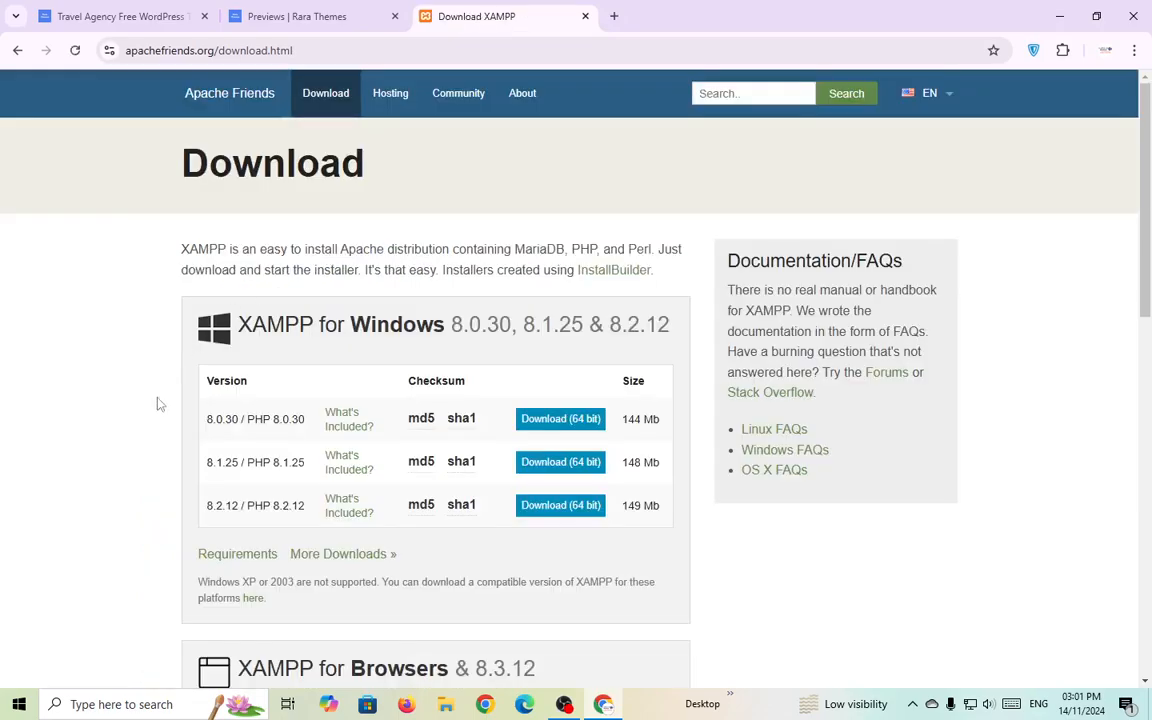
Trim the address to apachefriends.org to load the XAMPP home page.
{"action": "scroll", "coordinate": [517, 206], "scroll_direction": "down", "scroll_amount": 1}
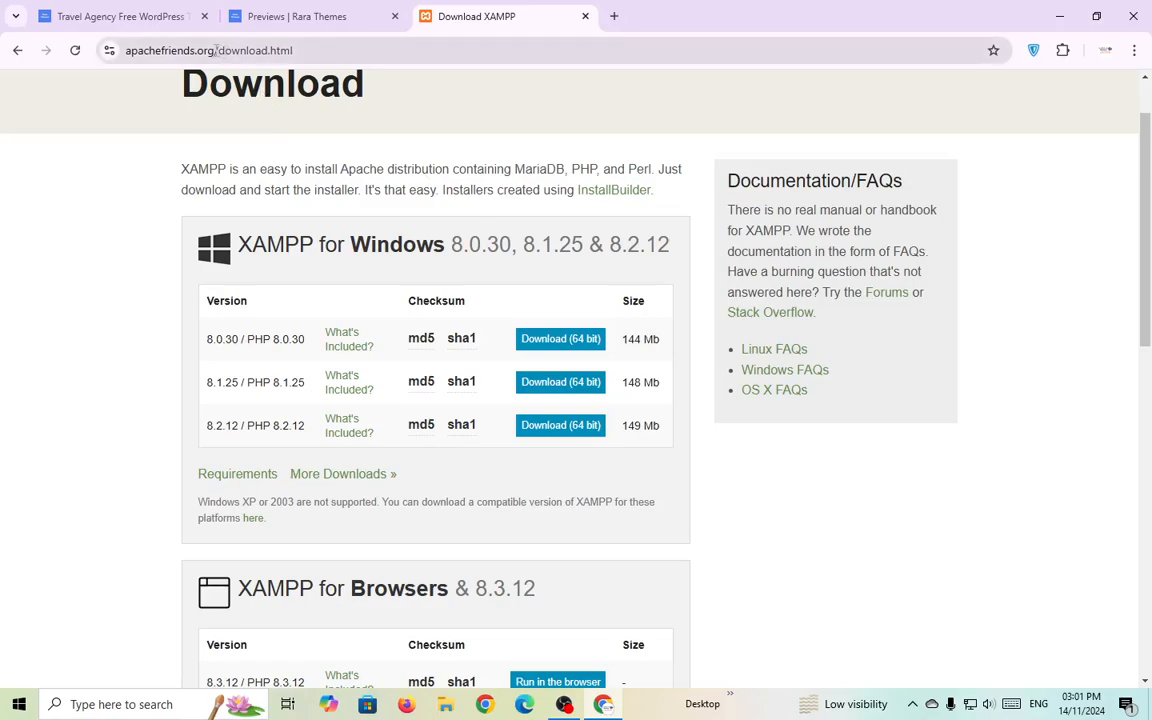
{"action": "left_click_drag", "start_coordinate": [216, 51], "coordinate": [313, 57]}
{"action": "key", "text": "BackSpace"}
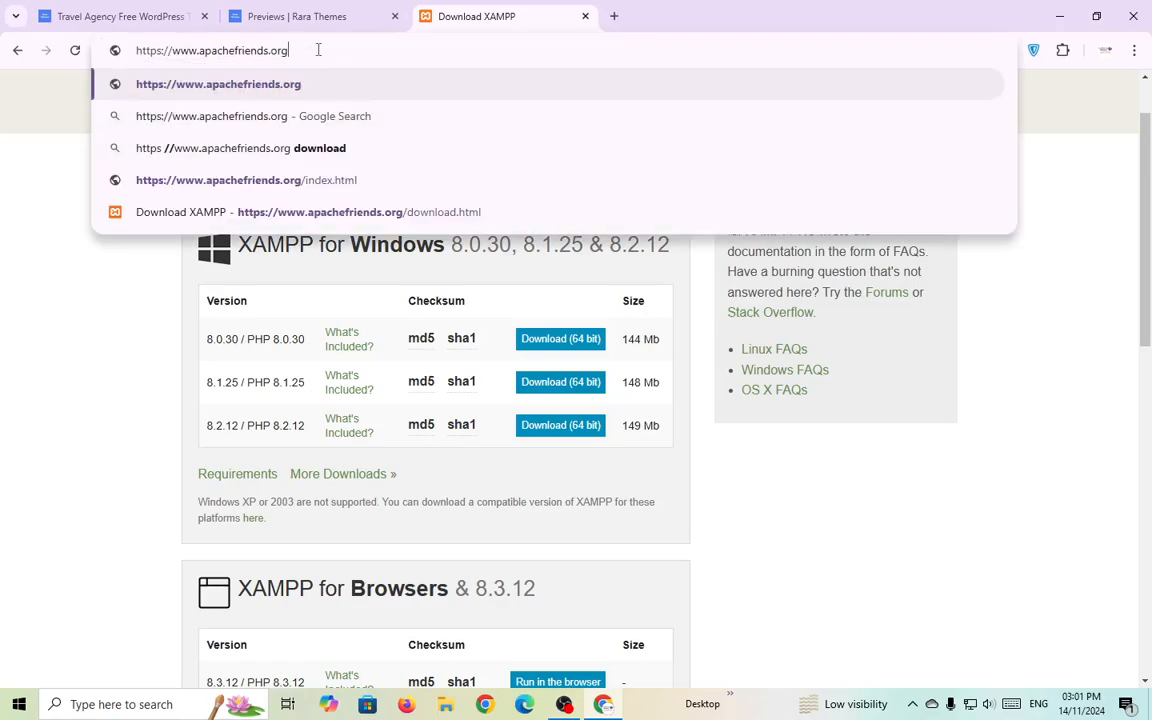
{"action": "key", "text": "Return"}
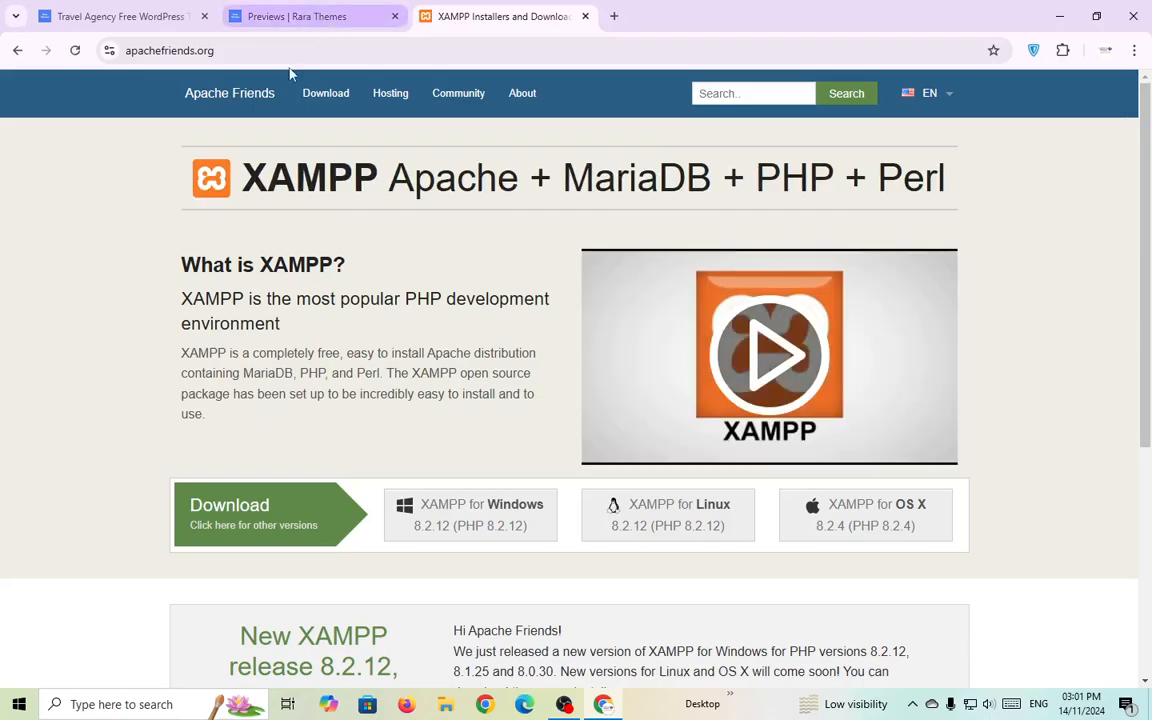
Open the XAMPP Download page and review the Windows 8.0.30, 8.1.25 and 8.2.12 builds.
{"action": "left_click", "coordinate": [328, 94]}
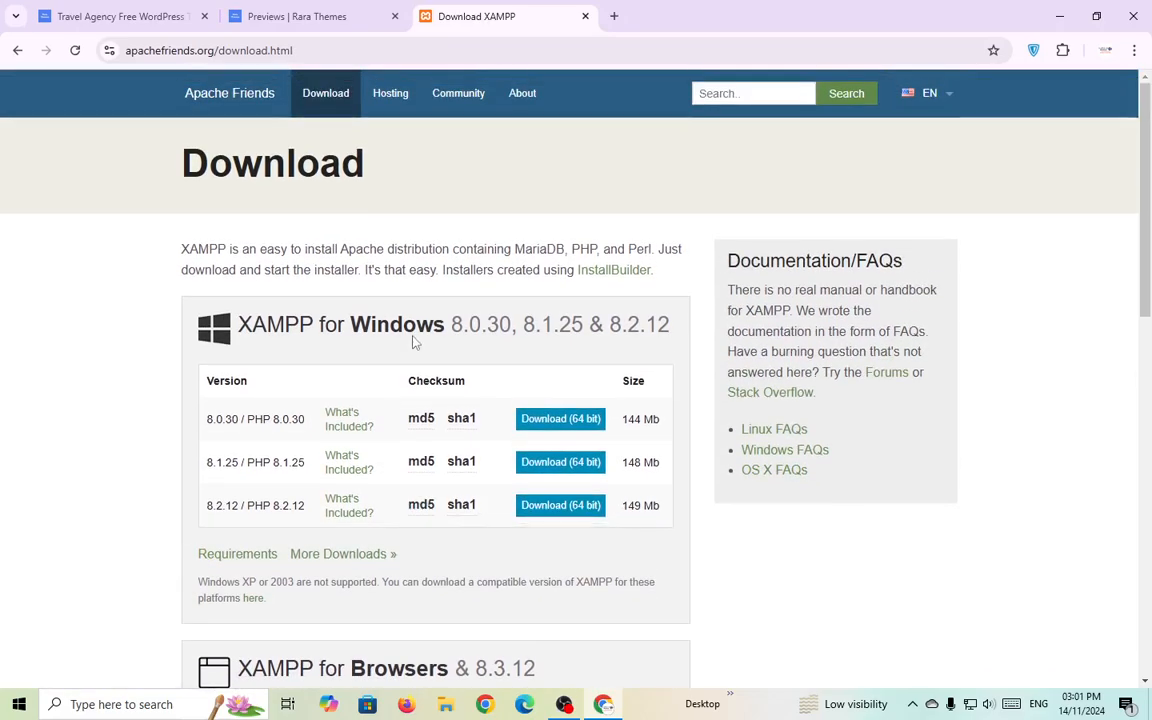
{"action": "double_click", "coordinate": [405, 328]}
{"action": "scroll", "coordinate": [380, 340], "scroll_direction": "down", "scroll_amount": 6}
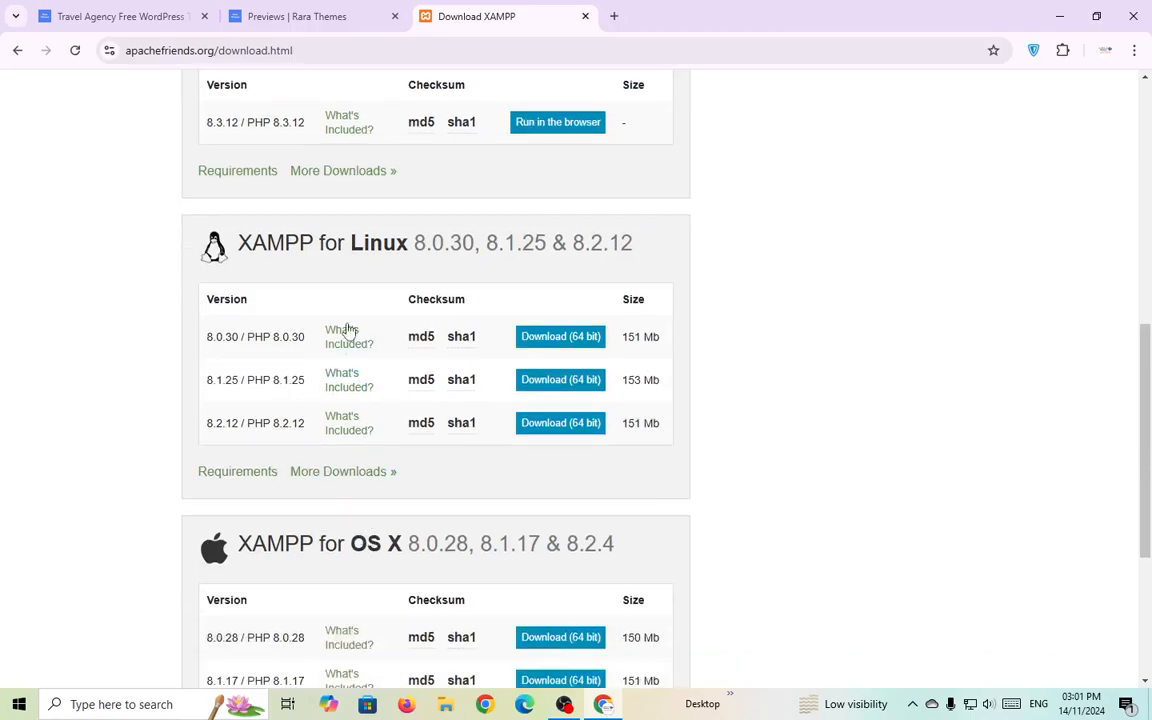
{"action": "scroll", "coordinate": [298, 563], "scroll_direction": "down", "scroll_amount": 3}
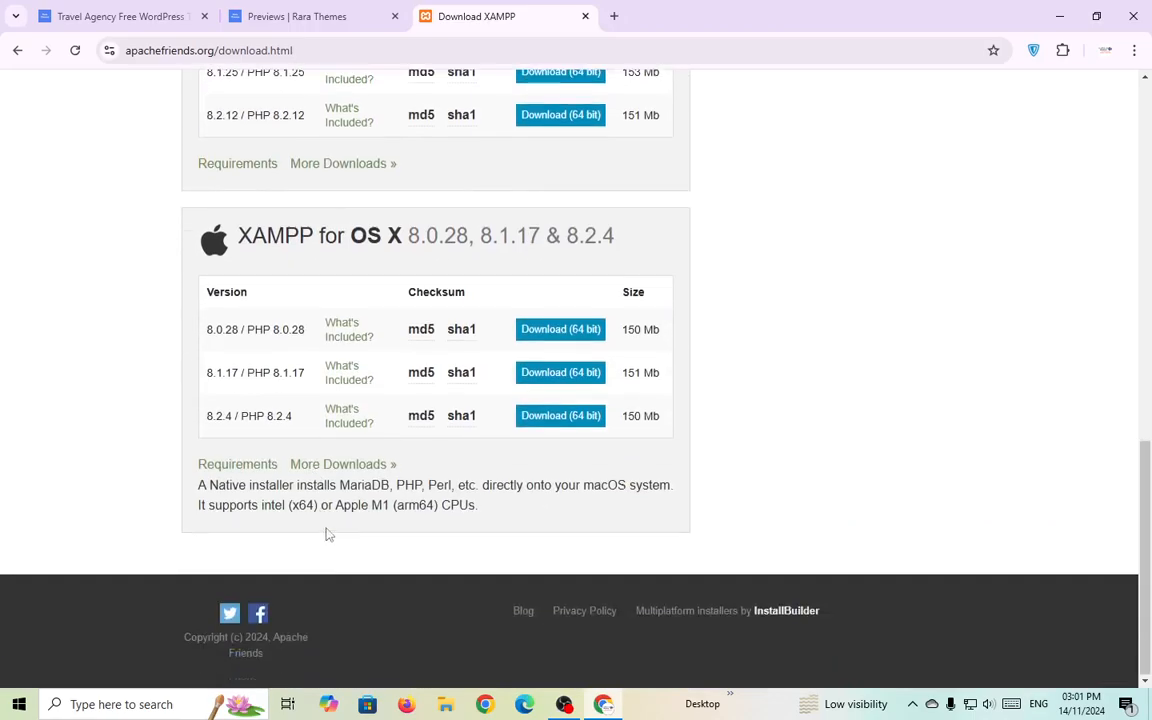
{"action": "scroll", "coordinate": [329, 535], "scroll_direction": "up", "scroll_amount": 9}
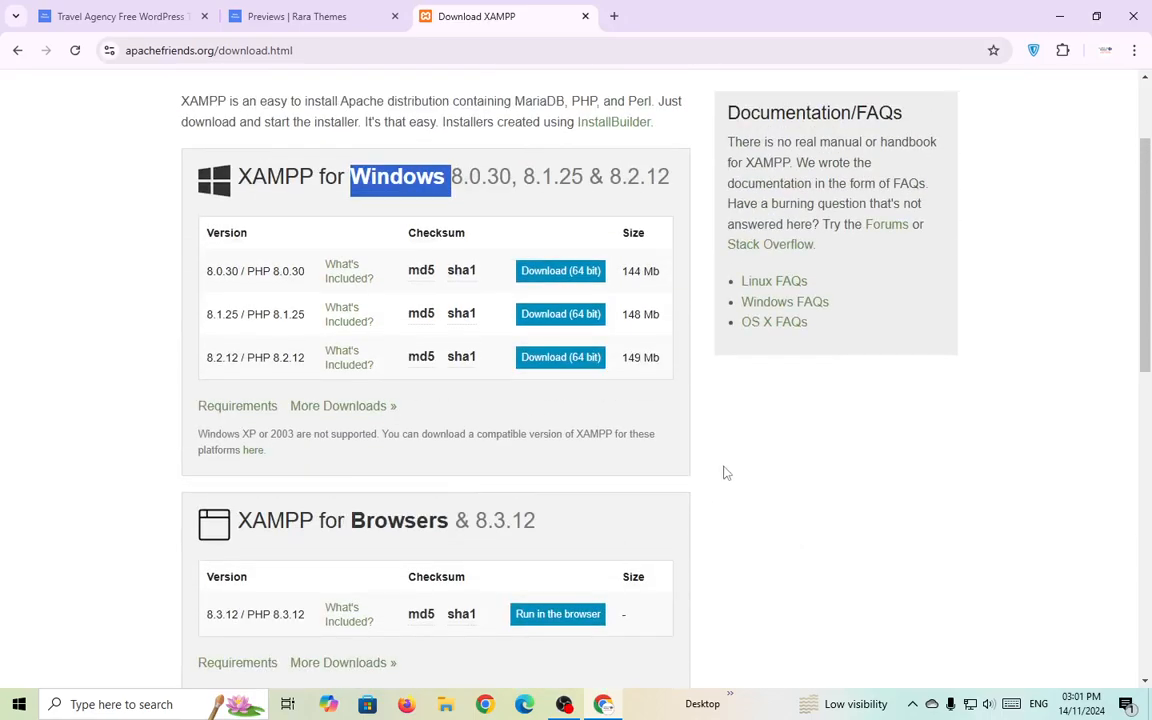
{"action": "left_click", "coordinate": [726, 473]}
{"action": "scroll", "coordinate": [725, 470], "scroll_direction": "up", "scroll_amount": 3}
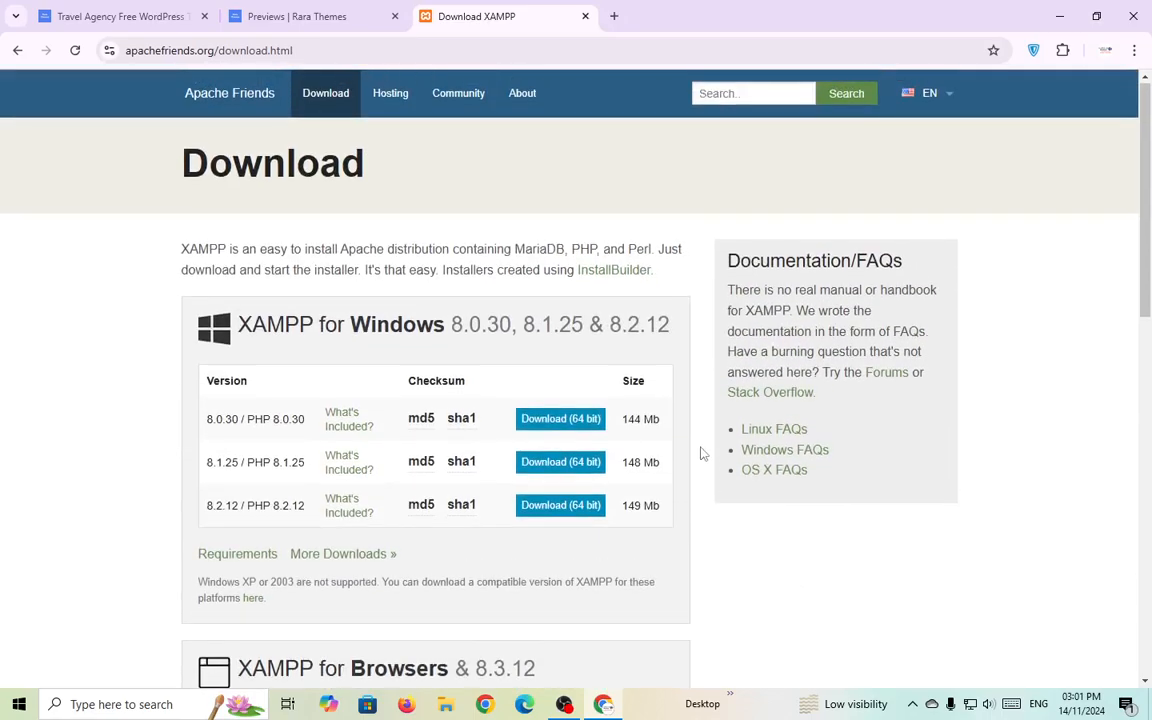
Search 'xampp' from the taskbar and launch XAMPP Control Panel.
{"action": "left_click", "coordinate": [163, 706]}
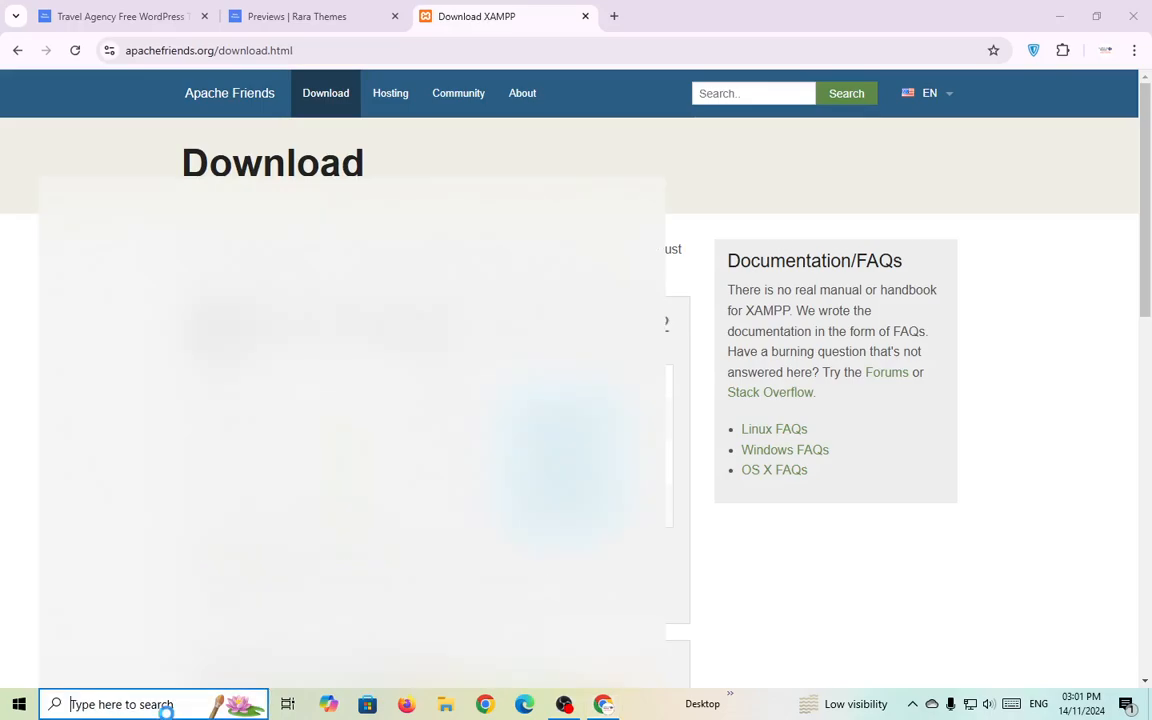
{"action": "type", "text": "xam"}
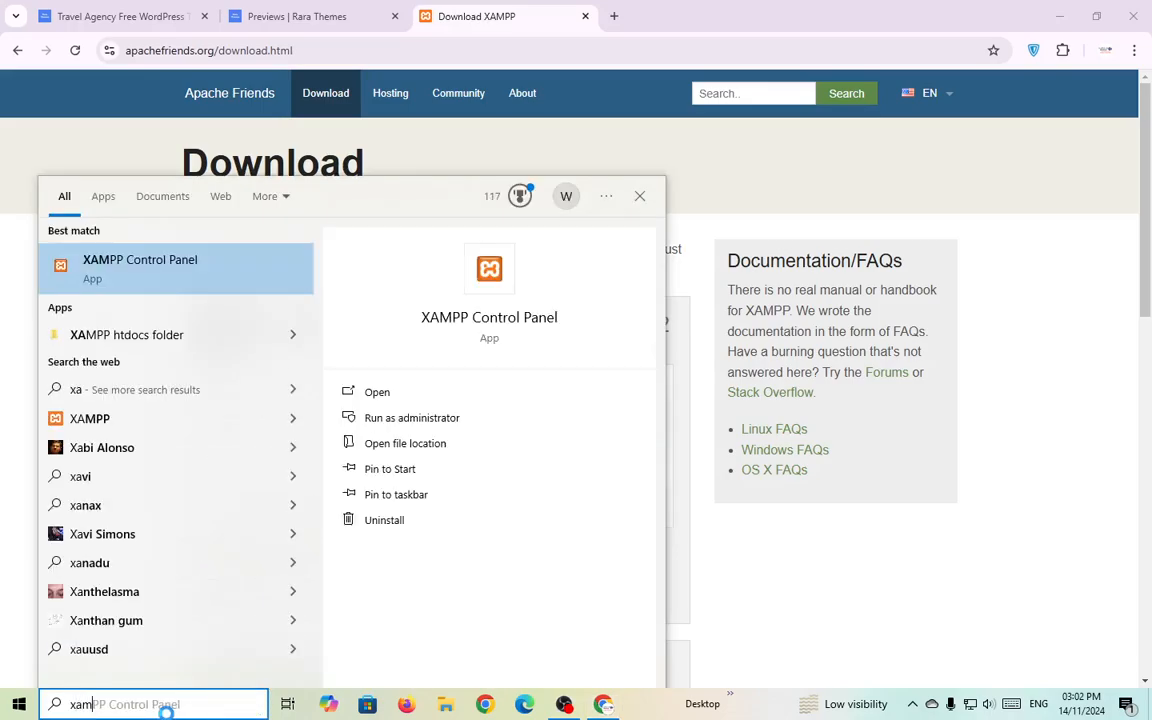
{"action": "type", "text": "pp"}
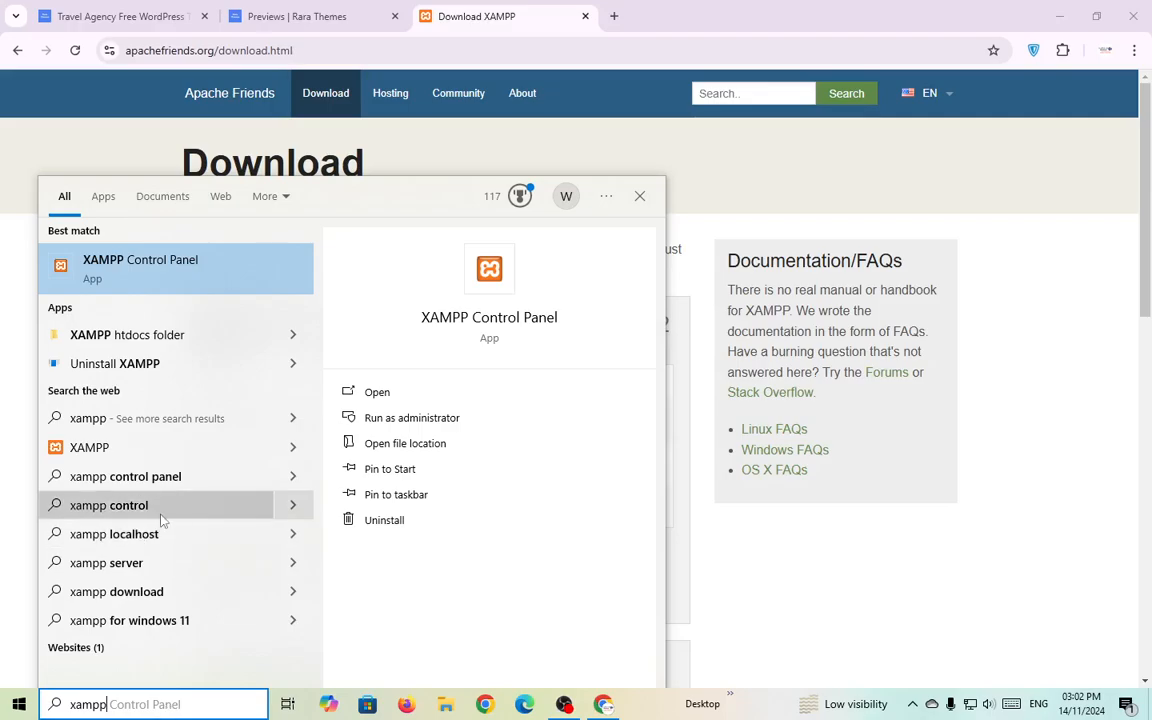
{"action": "left_click", "coordinate": [386, 394]}
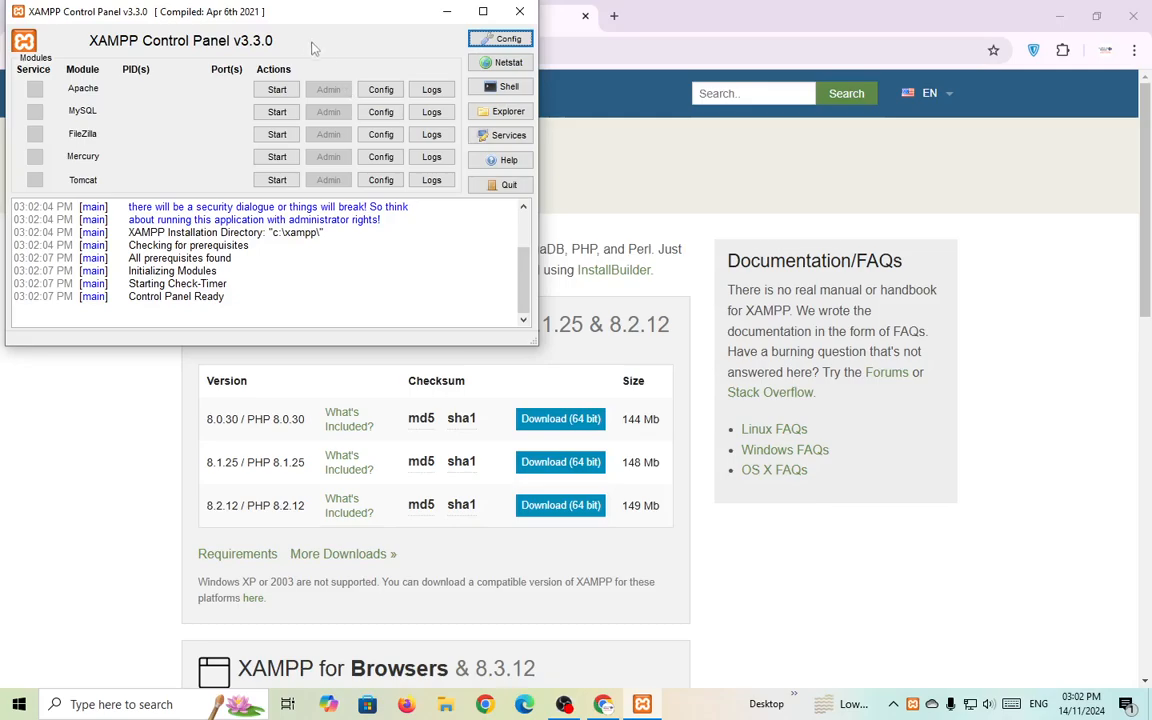
Move the control panel window aside and start the Apache and MySQL modules.
{"action": "mouse_move", "coordinate": [283, 25]}
{"action": "left_mouse_down"}
{"action": "mouse_move", "coordinate": [415, 105]}
{"action": "mouse_move", "coordinate": [273, 26]}
{"action": "left_mouse_up"}
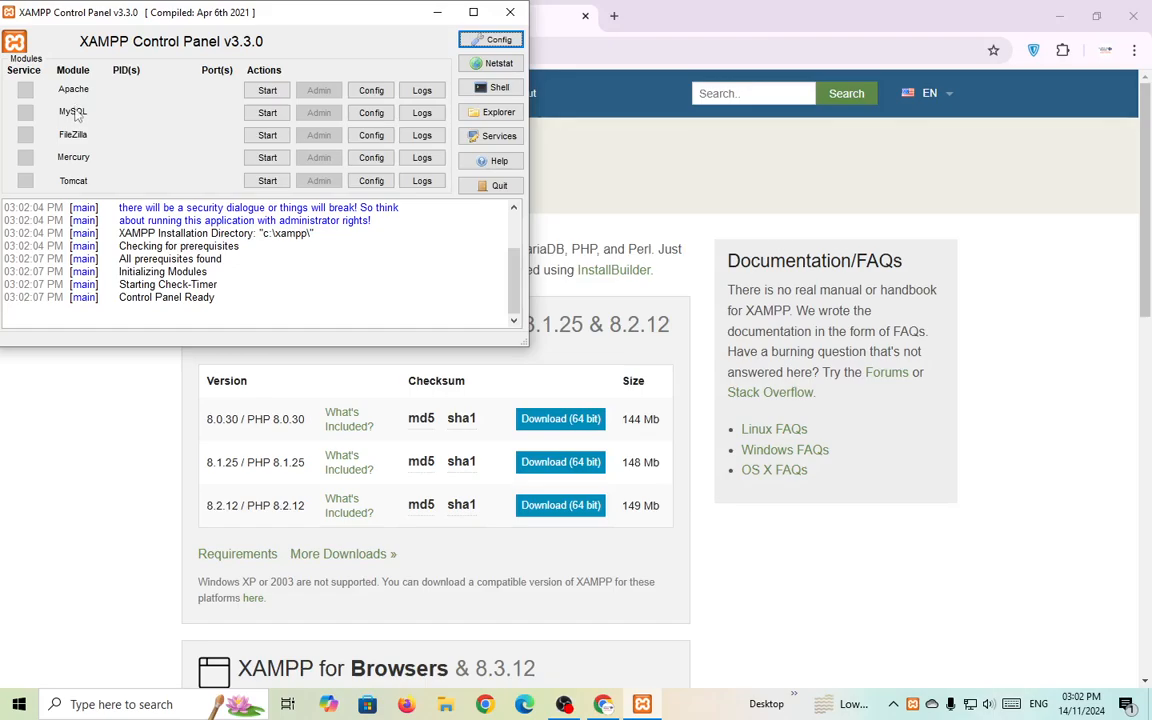
{"action": "left_click", "coordinate": [267, 90]}
{"action": "left_click", "coordinate": [267, 112]}
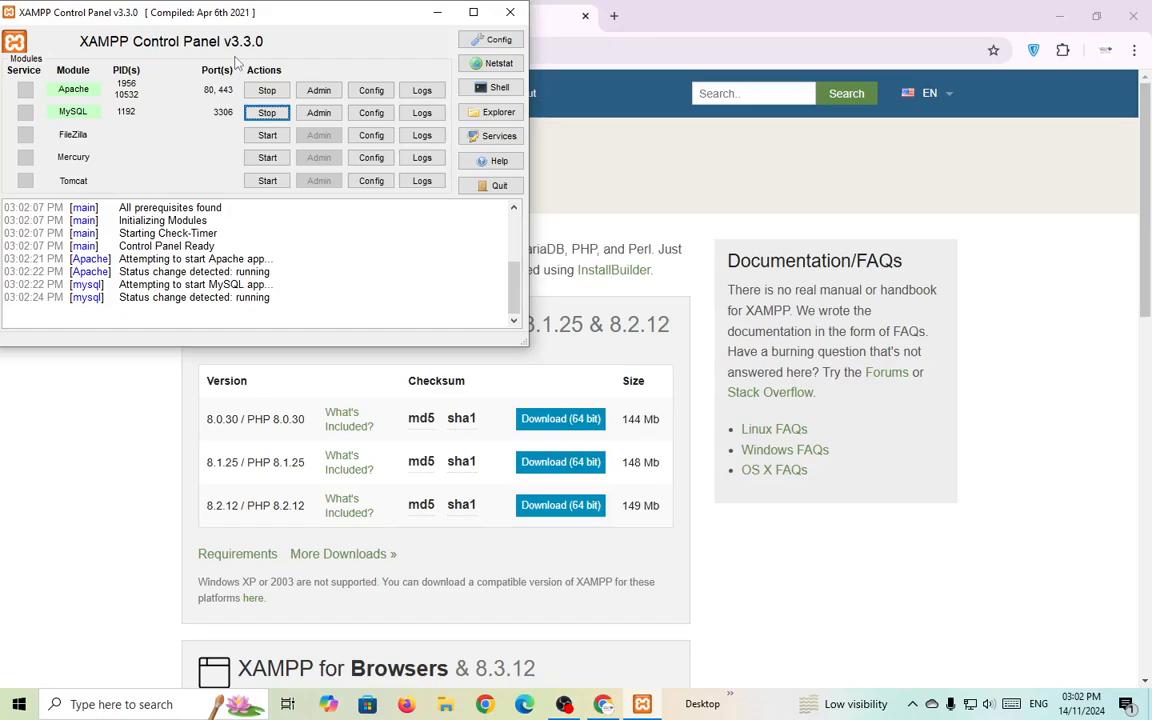
Search the web for WordPress and open the wordpress.org download page.
{"action": "left_click", "coordinate": [614, 16]}
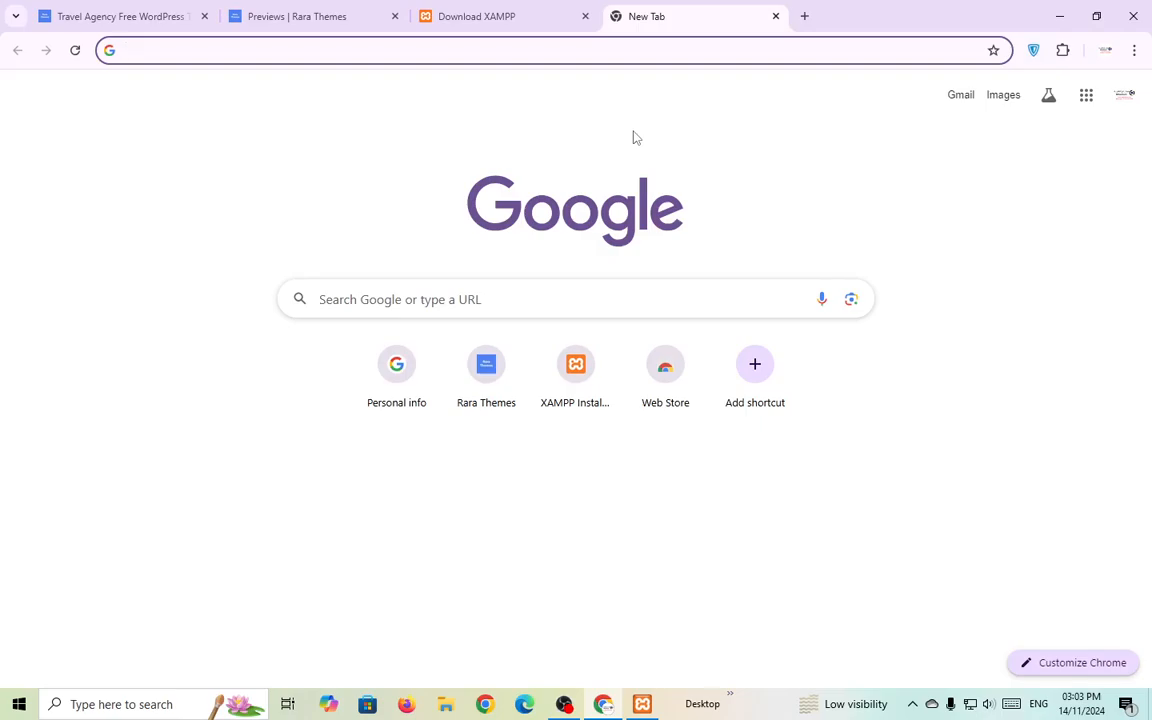
{"action": "type", "text": "wor"}
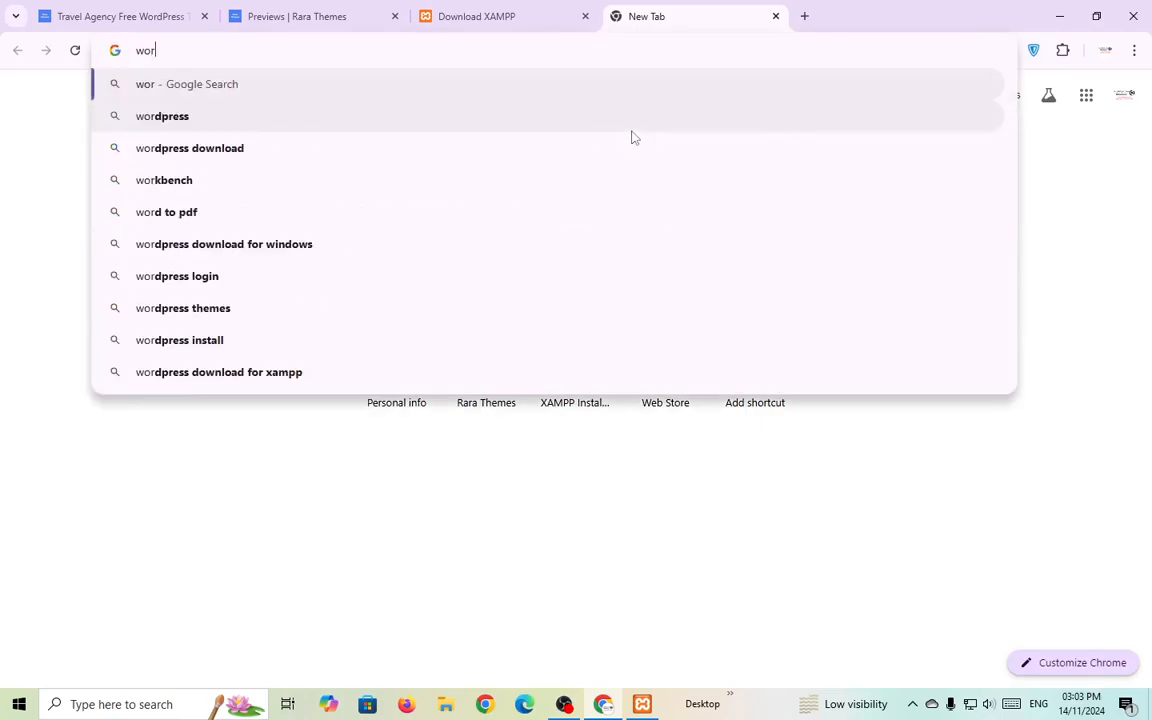
{"action": "left_click", "coordinate": [578, 162]}
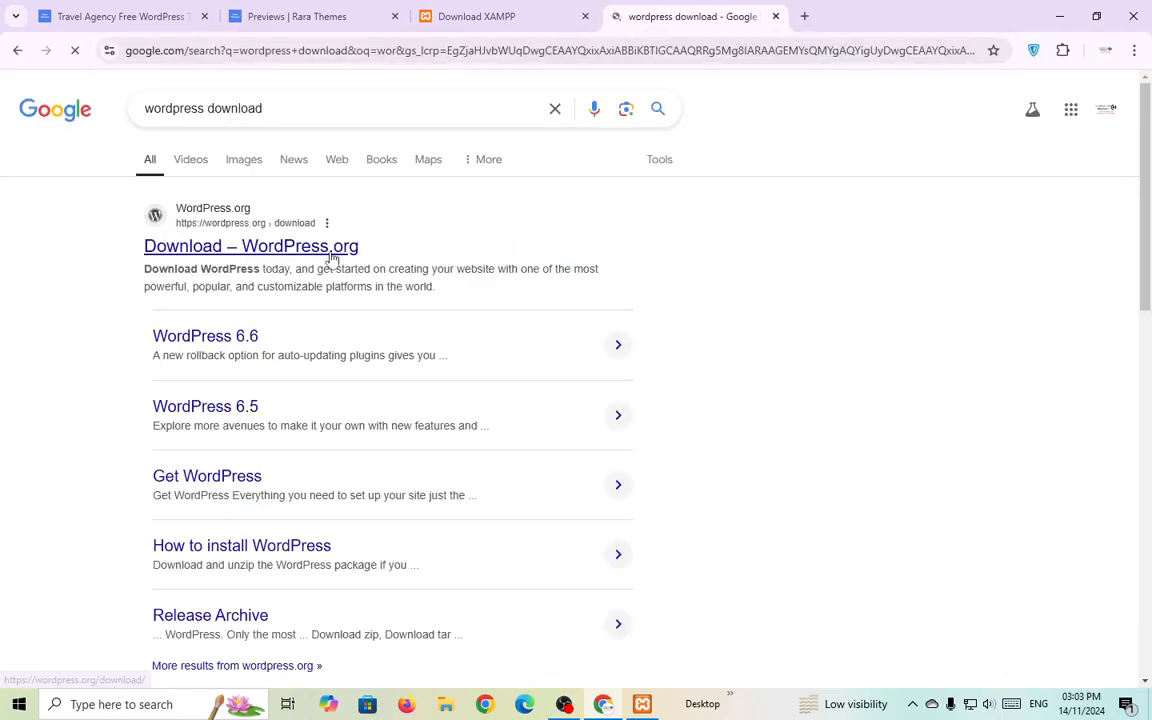
{"action": "left_click", "coordinate": [332, 255]}
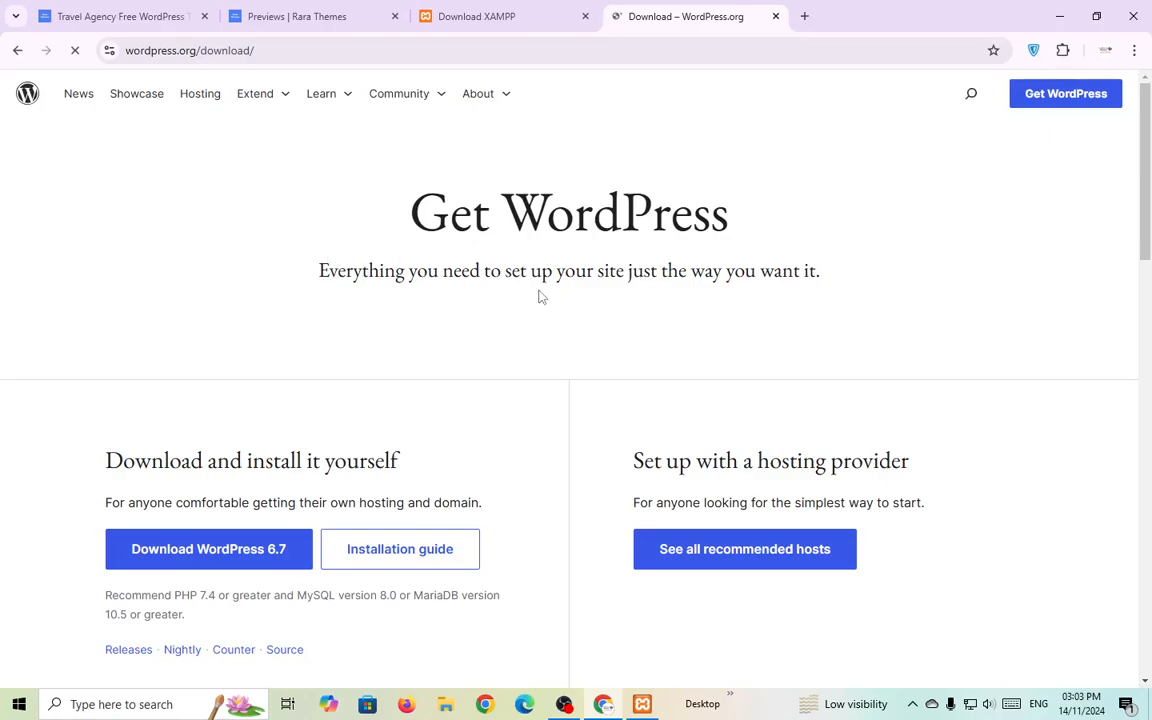
{"action": "scroll", "coordinate": [390, 355], "scroll_direction": "down", "scroll_amount": 1}
{"action": "left_click_drag", "start_coordinate": [112, 383], "coordinate": [437, 389]}
{"action": "left_click", "coordinate": [437, 389]}
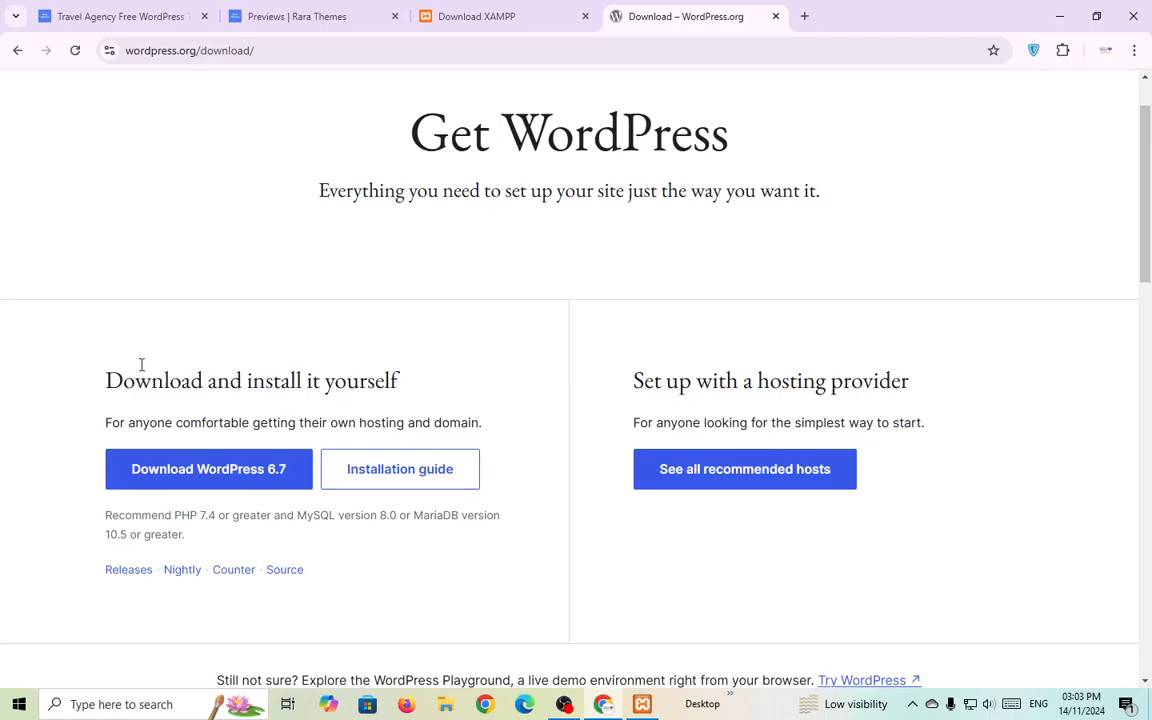
Download the WordPress 6.7 zip from wordpress.org, then bring XAMPP Control Panel forward.
{"action": "left_click_drag", "start_coordinate": [197, 52], "coordinate": [573, 107]}
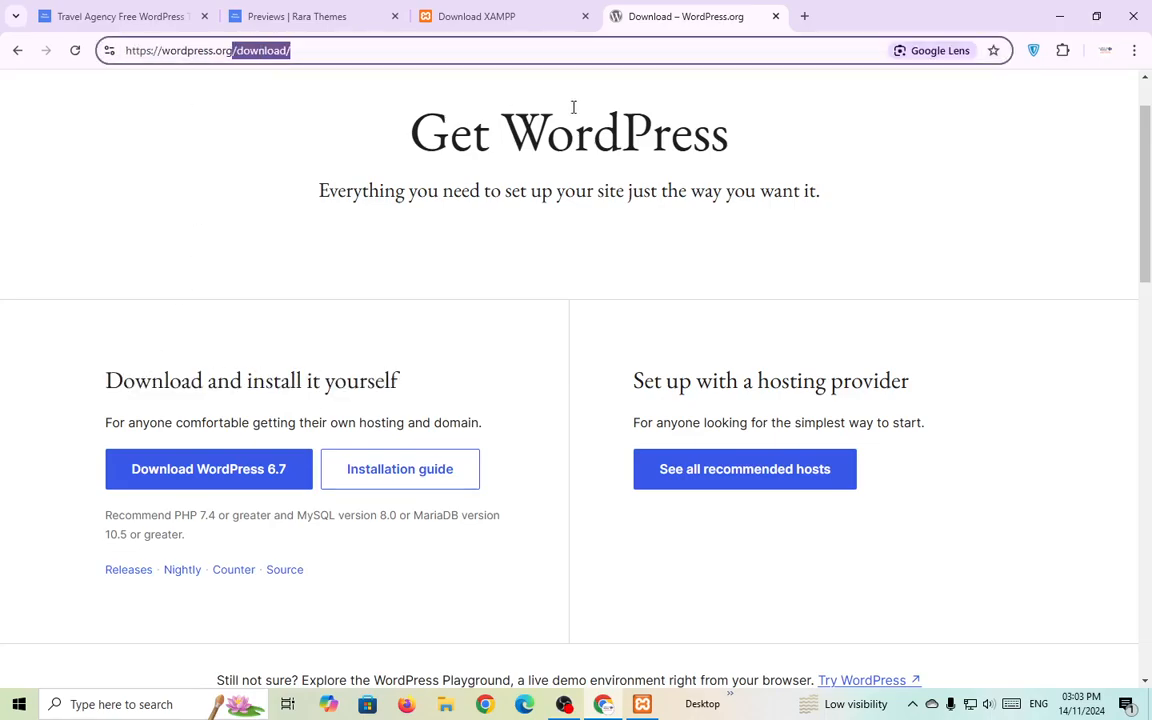
{"action": "key", "text": "BackSpace"}
{"action": "key", "text": "Return"}
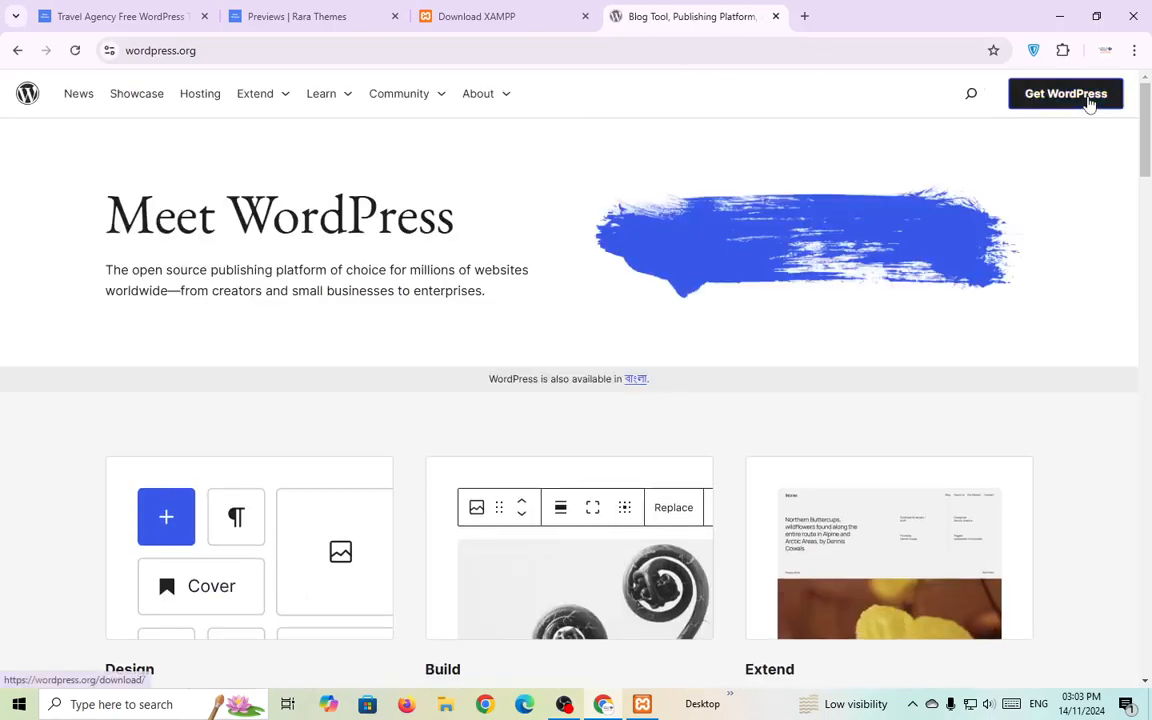
{"action": "left_click", "coordinate": [1089, 101]}
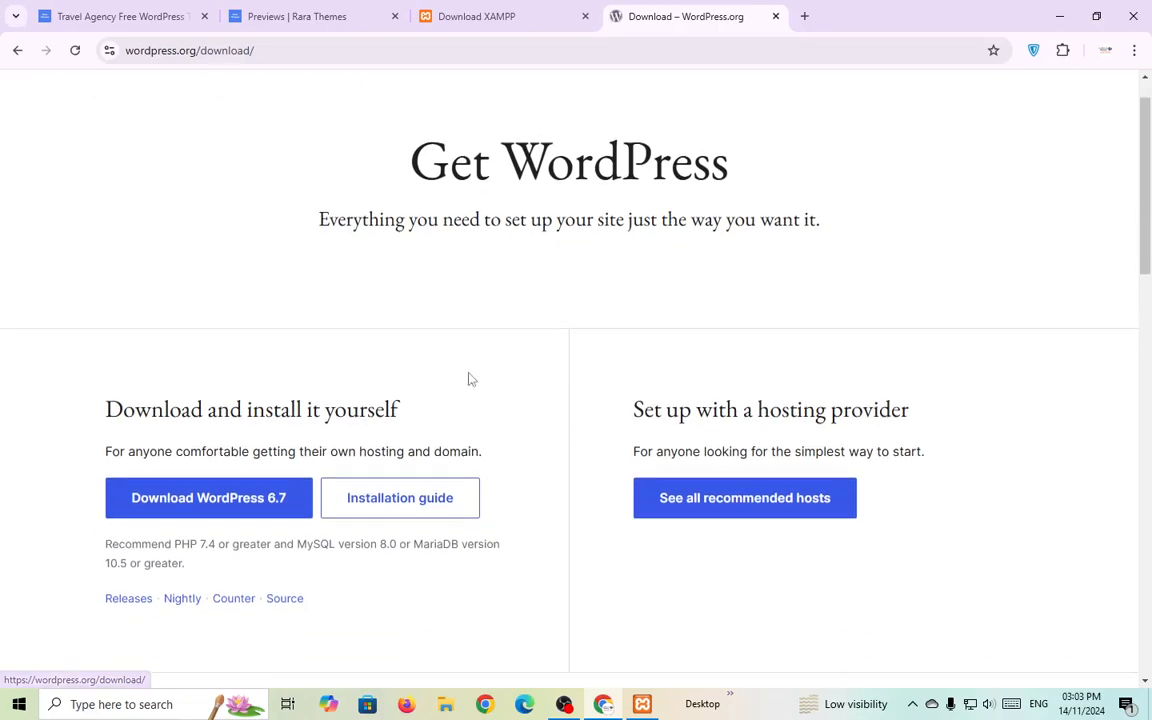
{"action": "scroll", "coordinate": [470, 379], "scroll_direction": "down", "scroll_amount": 1}
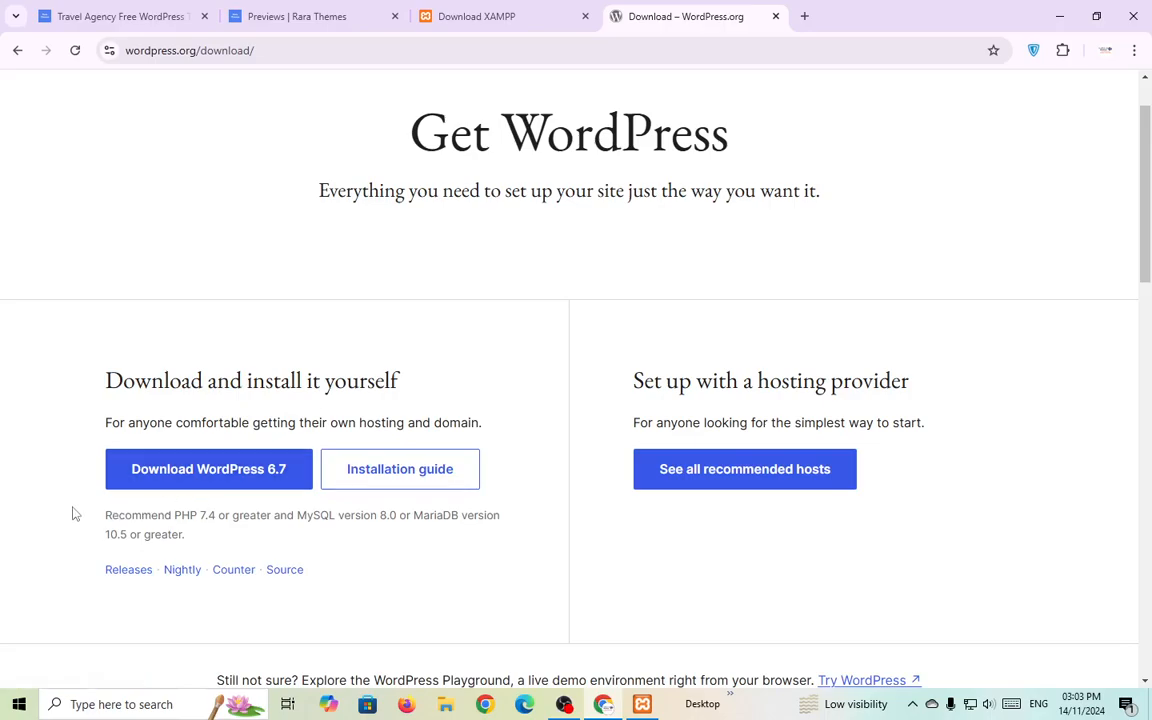
{"action": "left_click", "coordinate": [188, 484]}
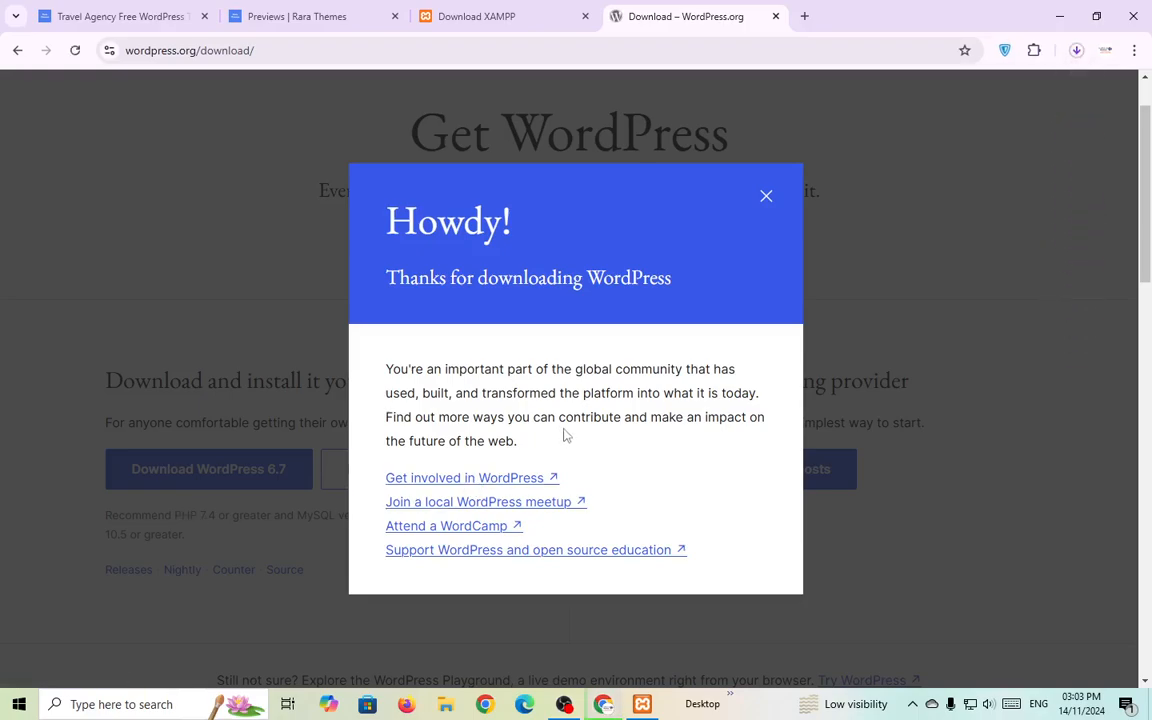
{"action": "left_click", "coordinate": [1076, 50]}
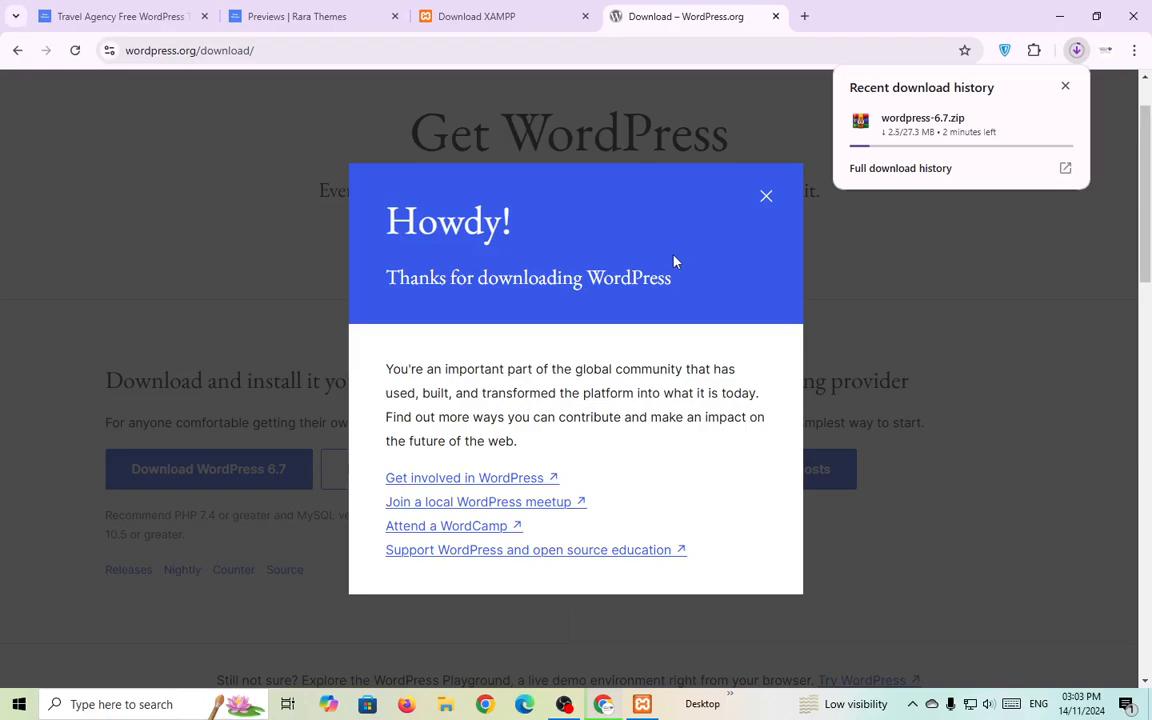
{"action": "left_click", "coordinate": [642, 704]}
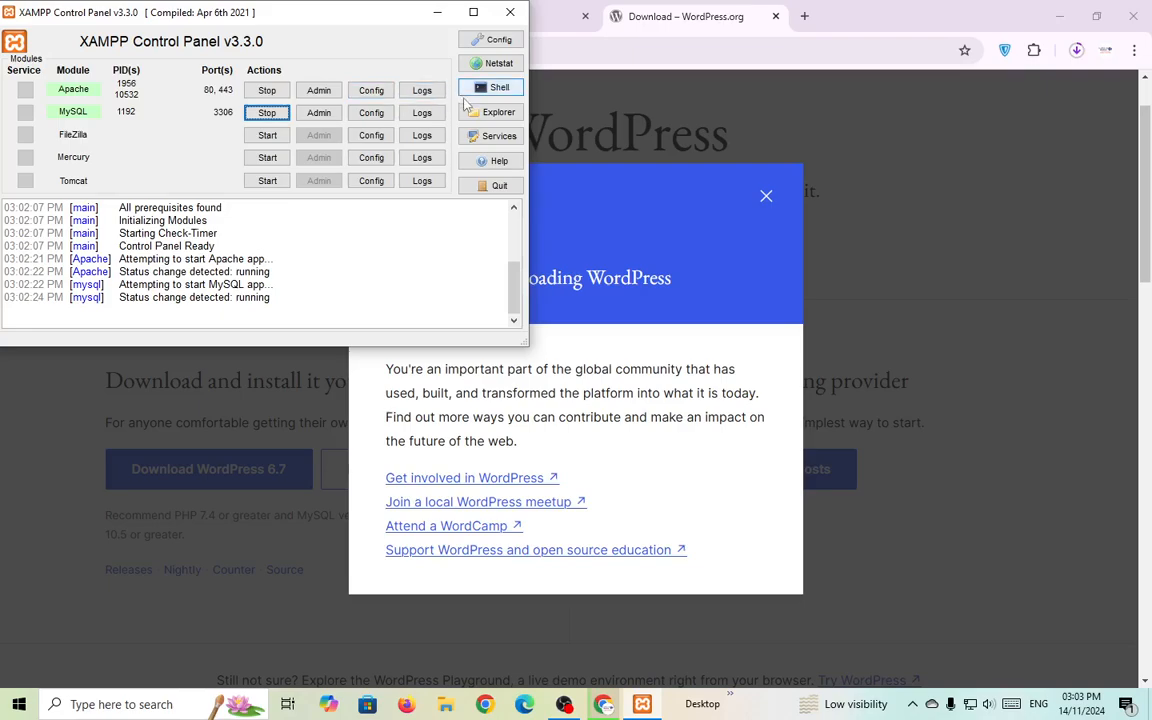
Create an empty travel_agency folder inside C:\xampp\htdocs, then return to Chrome.
{"action": "left_click", "coordinate": [471, 118]}
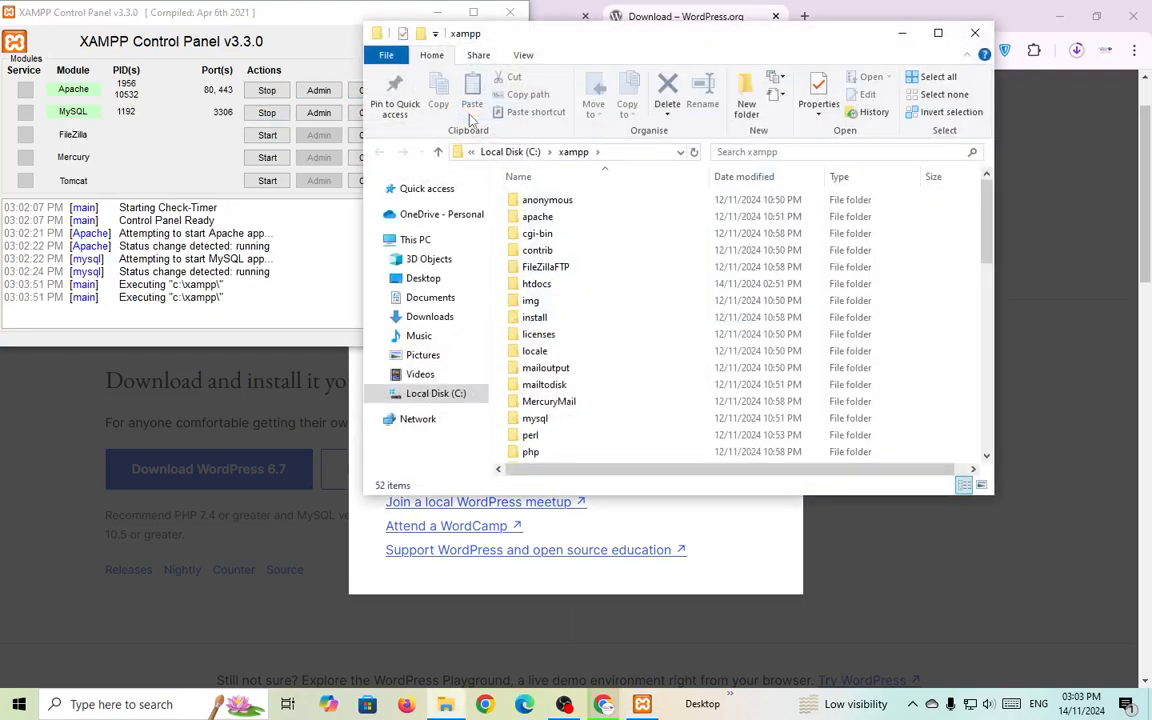
{"action": "left_click", "coordinate": [938, 34]}
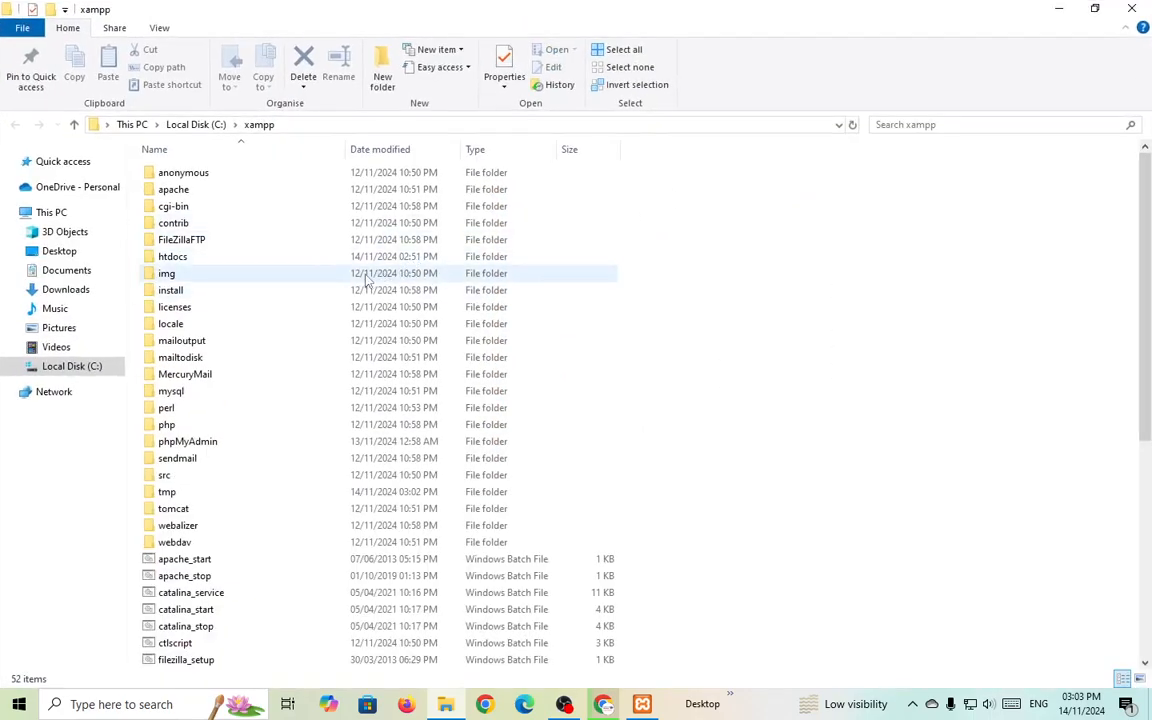
{"action": "double_click", "coordinate": [200, 262]}
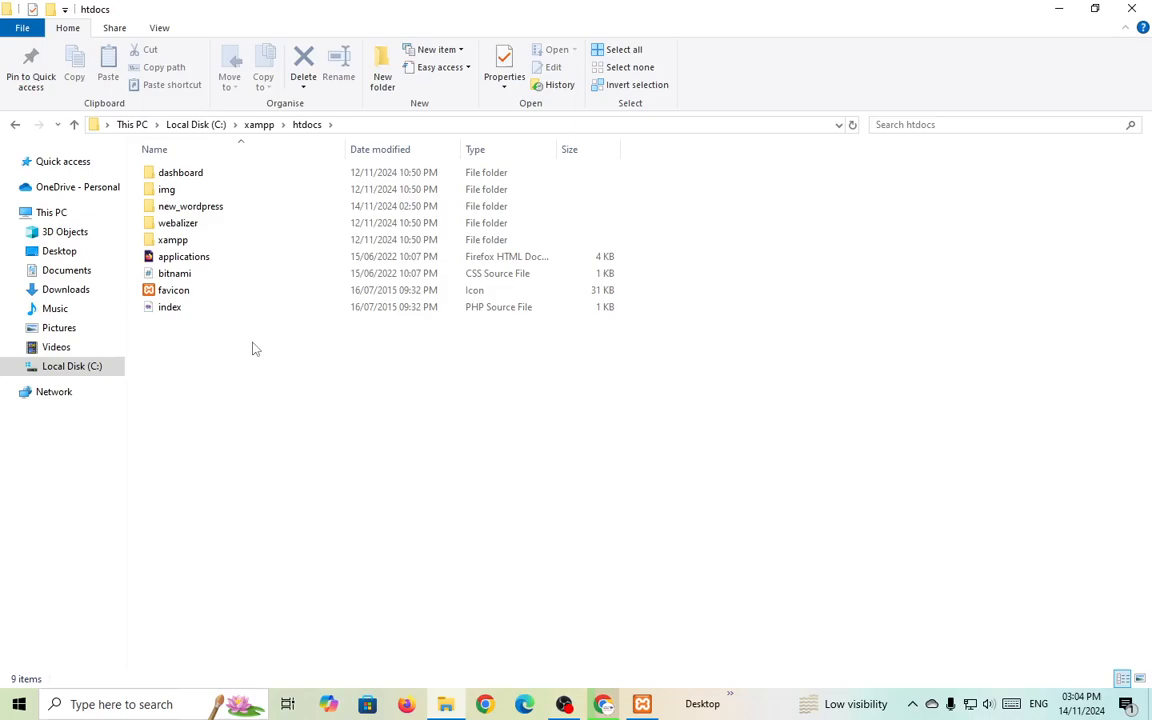
{"action": "right_click", "coordinate": [255, 347]}
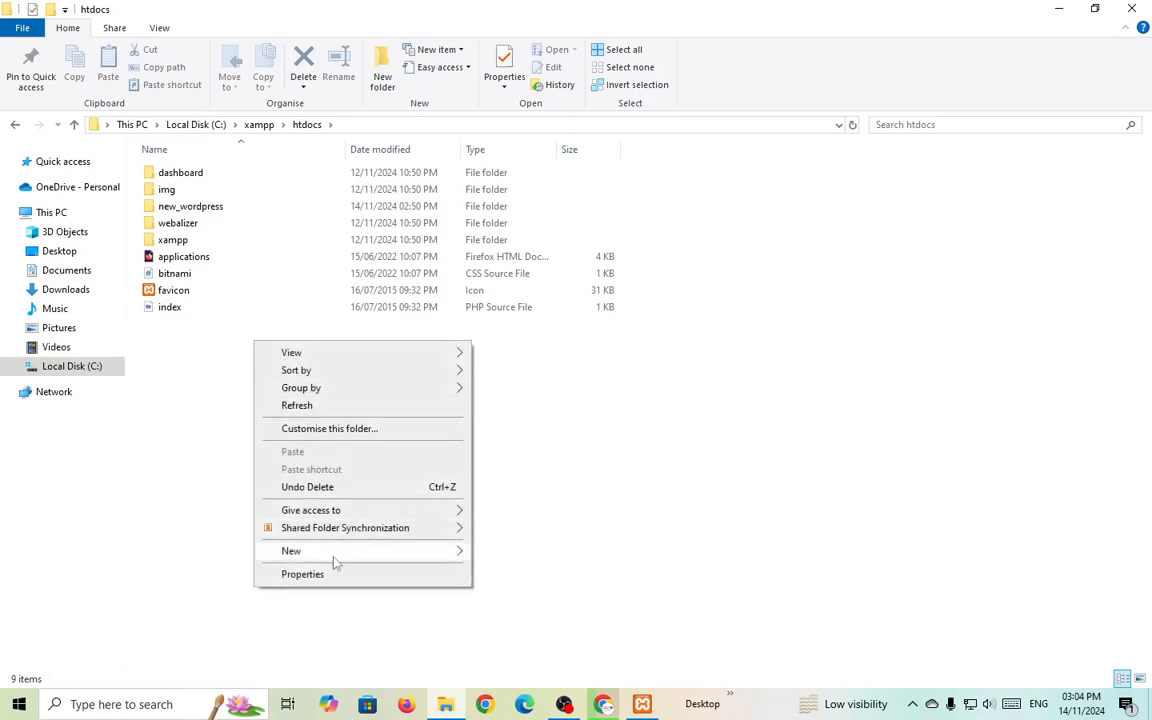
{"action": "mouse_move", "coordinate": [332, 551]}
{"action": "left_click", "coordinate": [615, 369]}
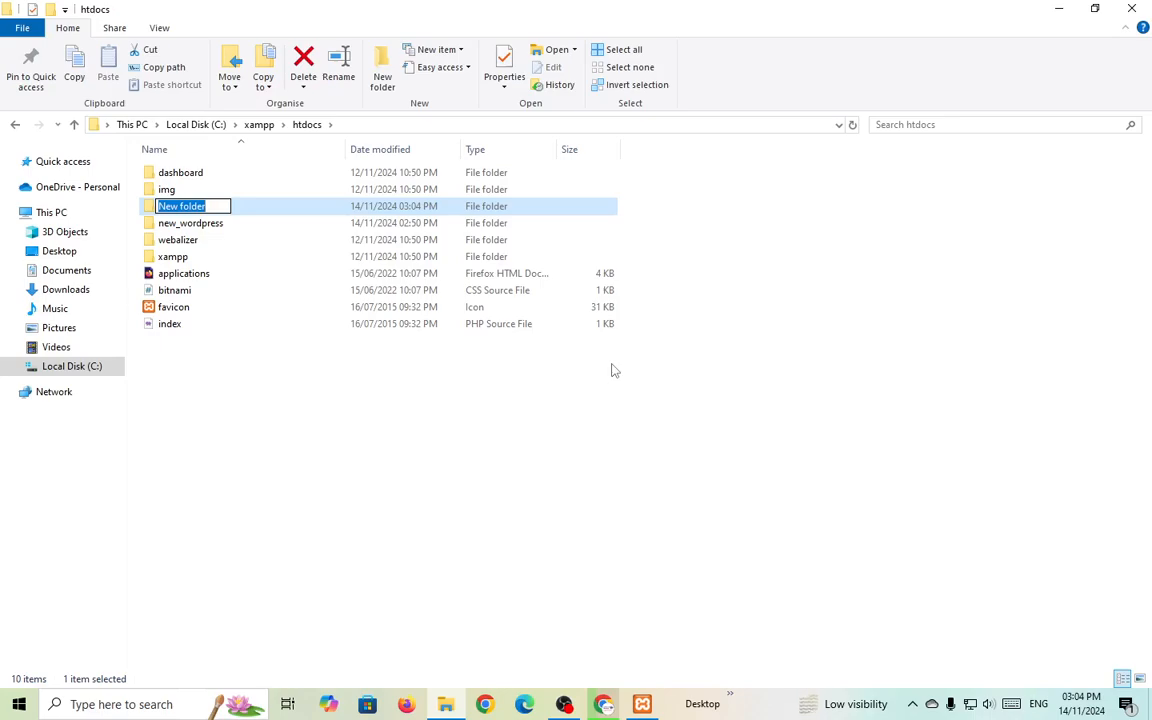
{"action": "type", "text": "tra"}
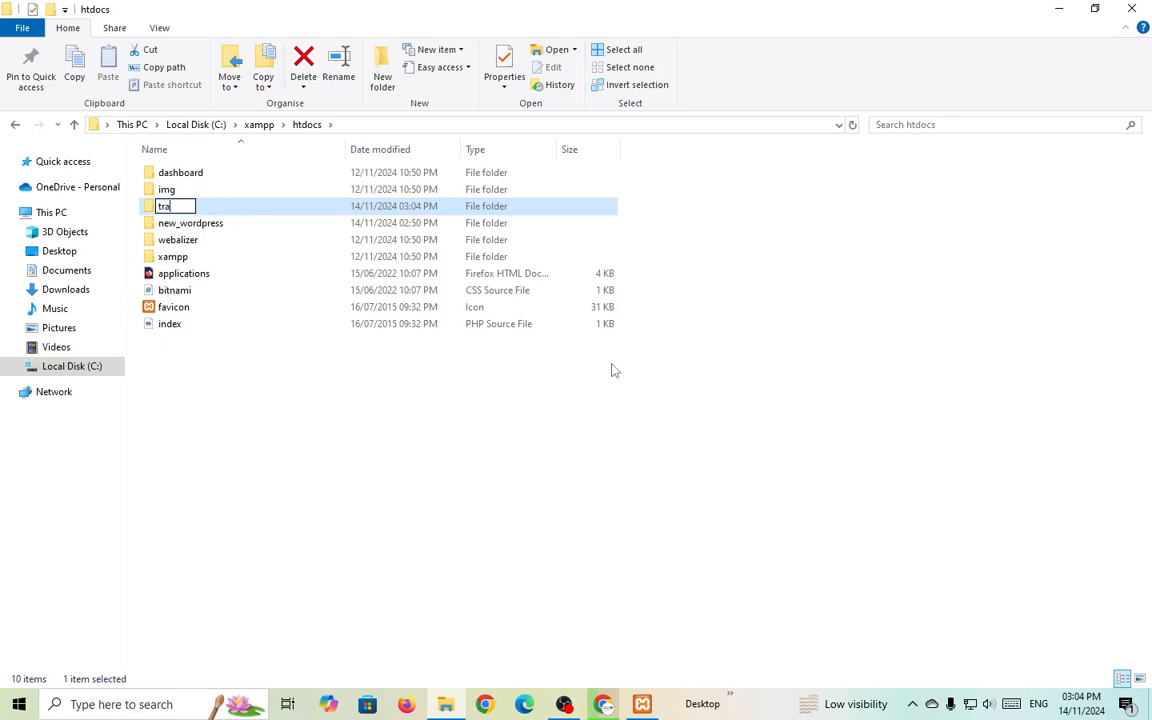
{"action": "type", "text": "vel_agency"}
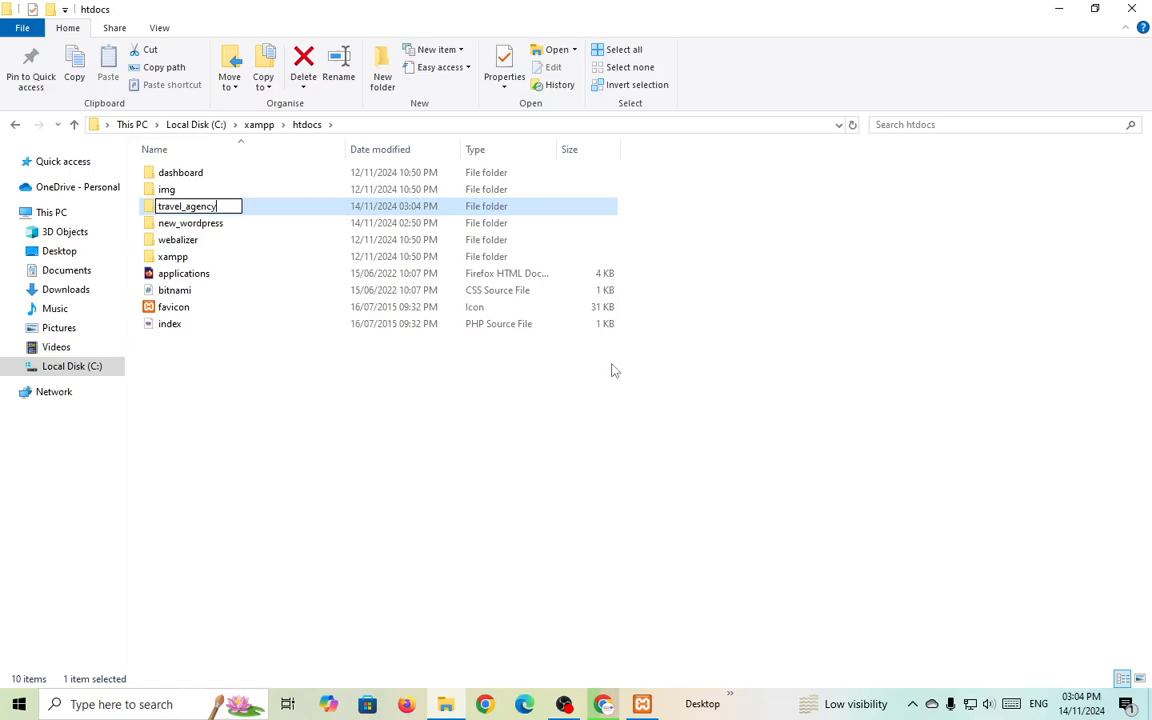
{"action": "left_click", "coordinate": [535, 400]}
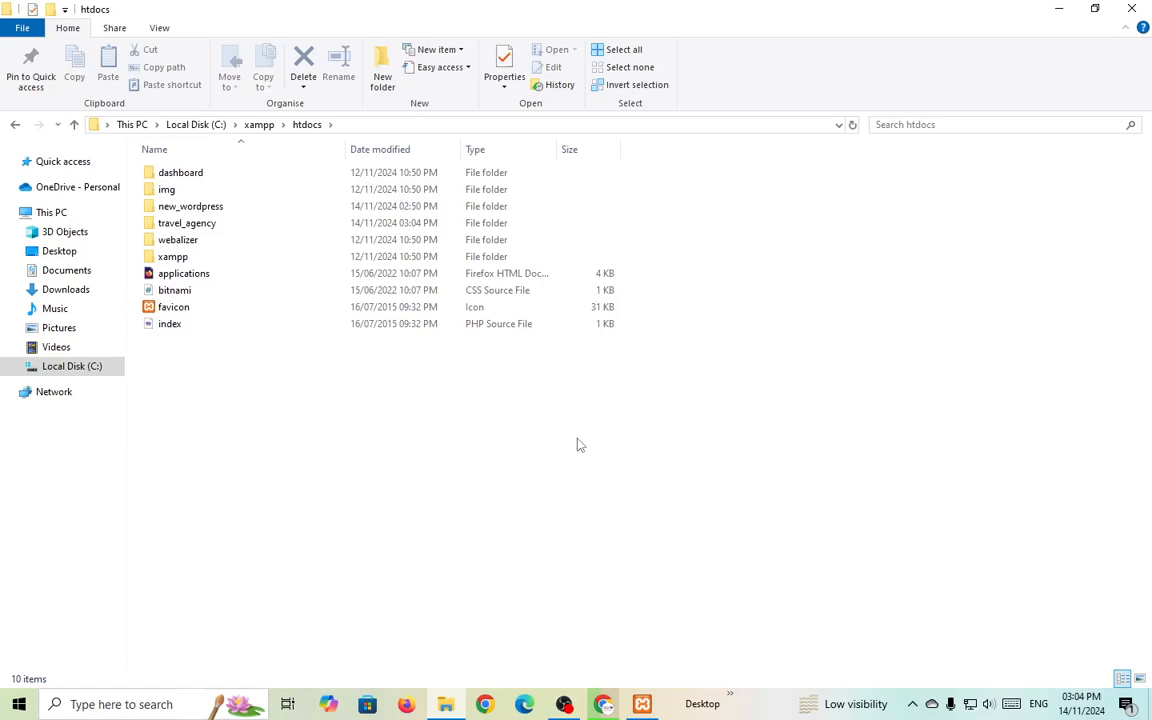
{"action": "double_click", "coordinate": [188, 225]}
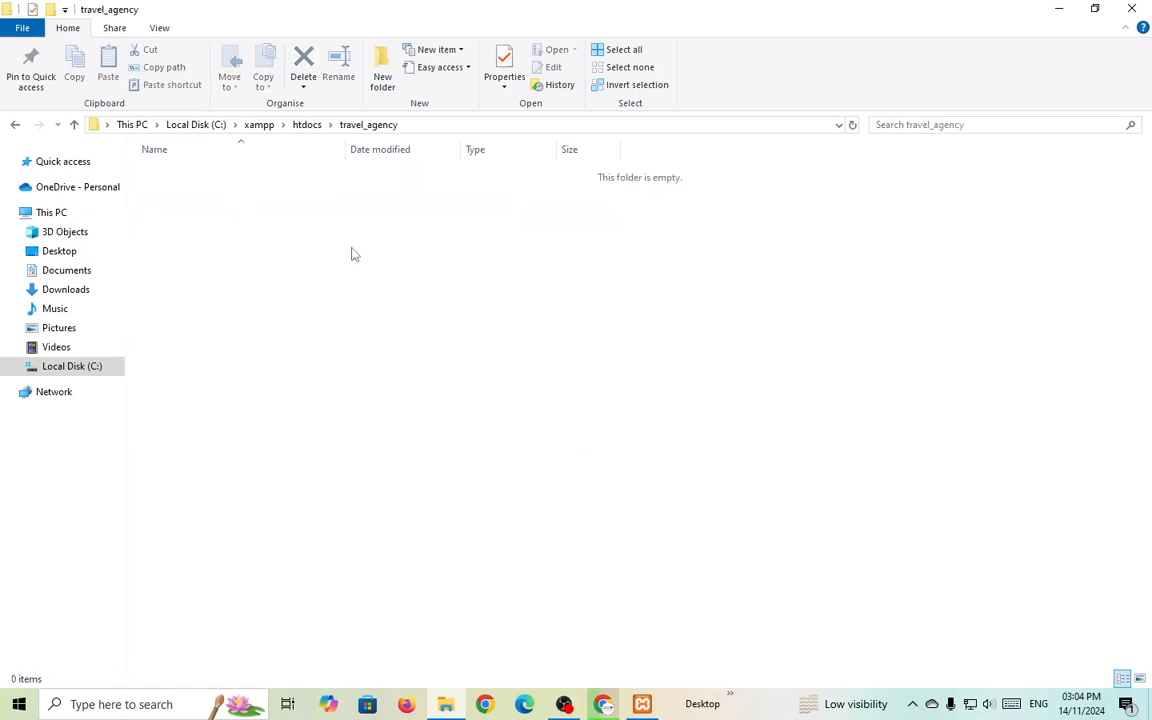
{"action": "left_click", "coordinate": [306, 125]}
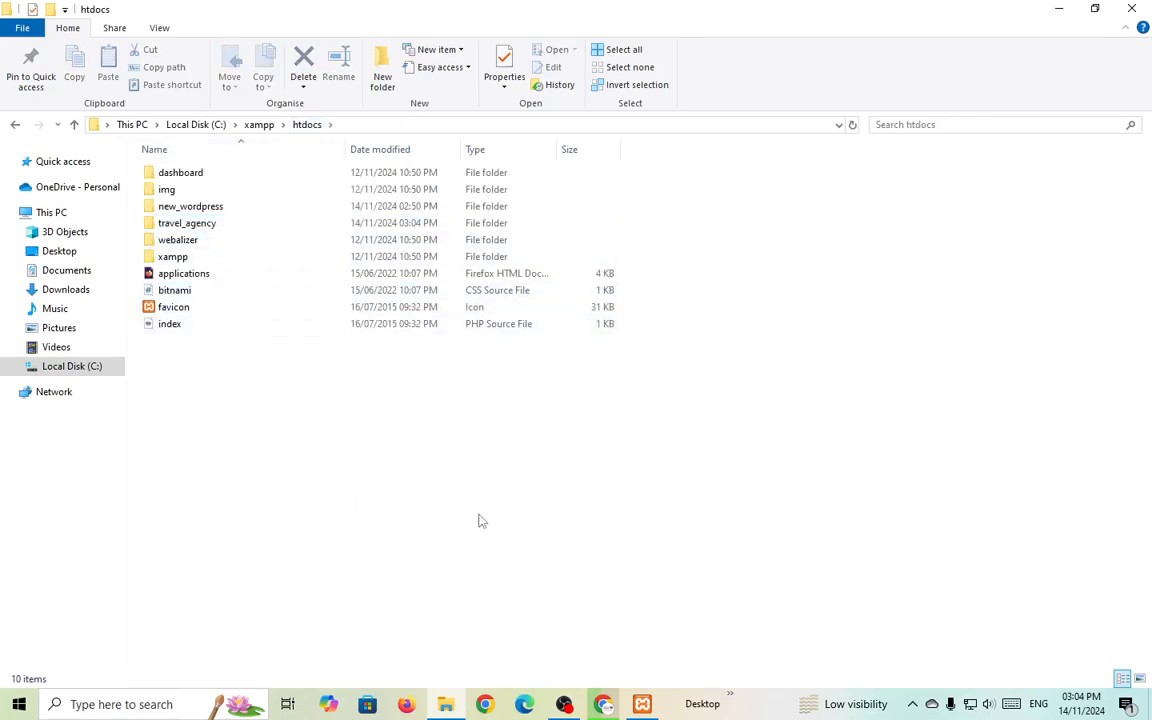
{"action": "left_click", "coordinate": [603, 704]}
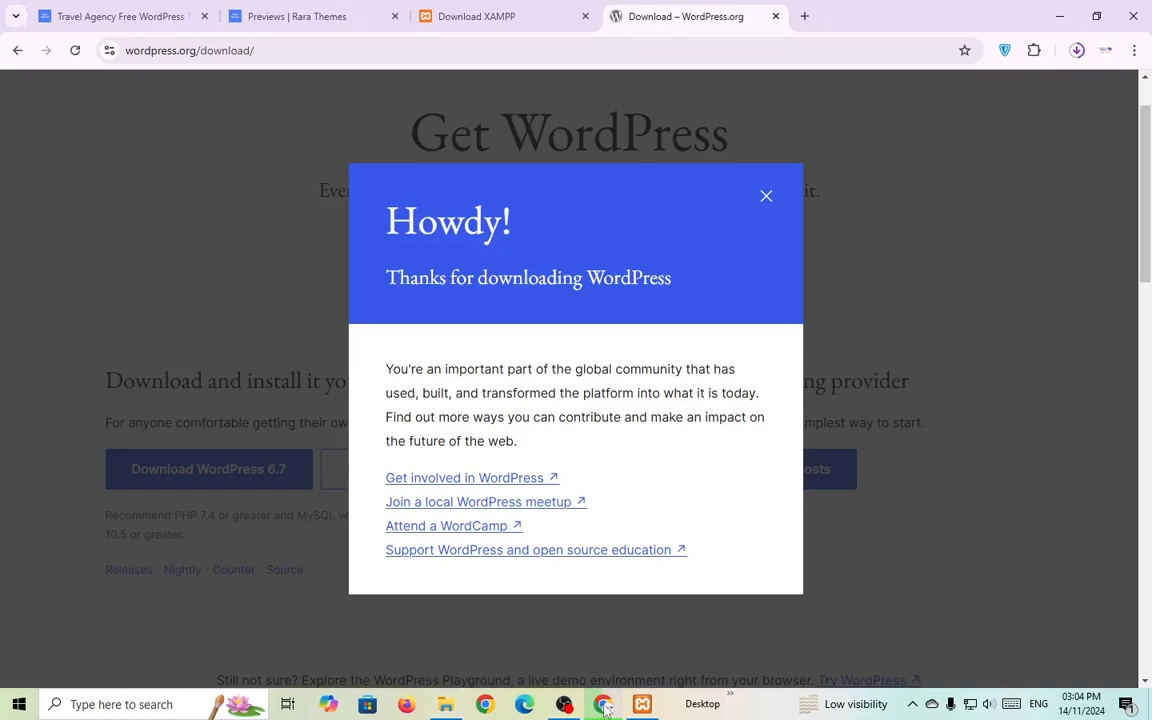
Wait for wordpress-6.7.zip to finish downloading and show it in the Downloads folder.
{"action": "left_click", "coordinate": [1077, 50]}
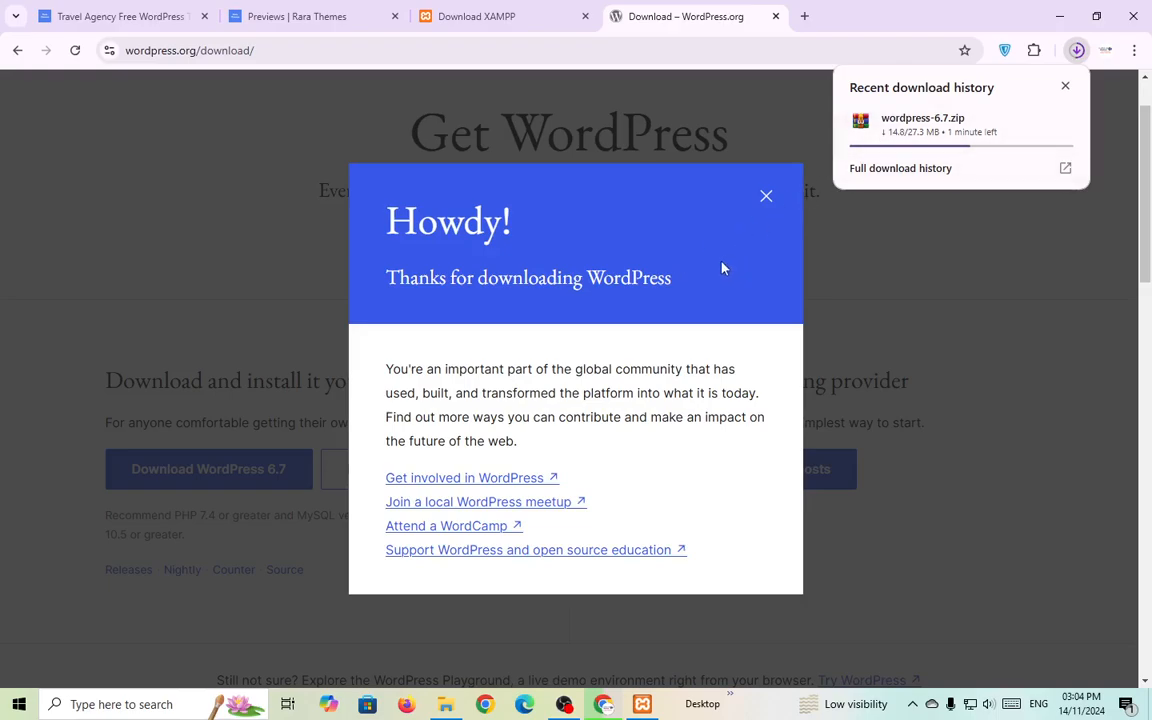
{"action": "left_click", "coordinate": [566, 707]}
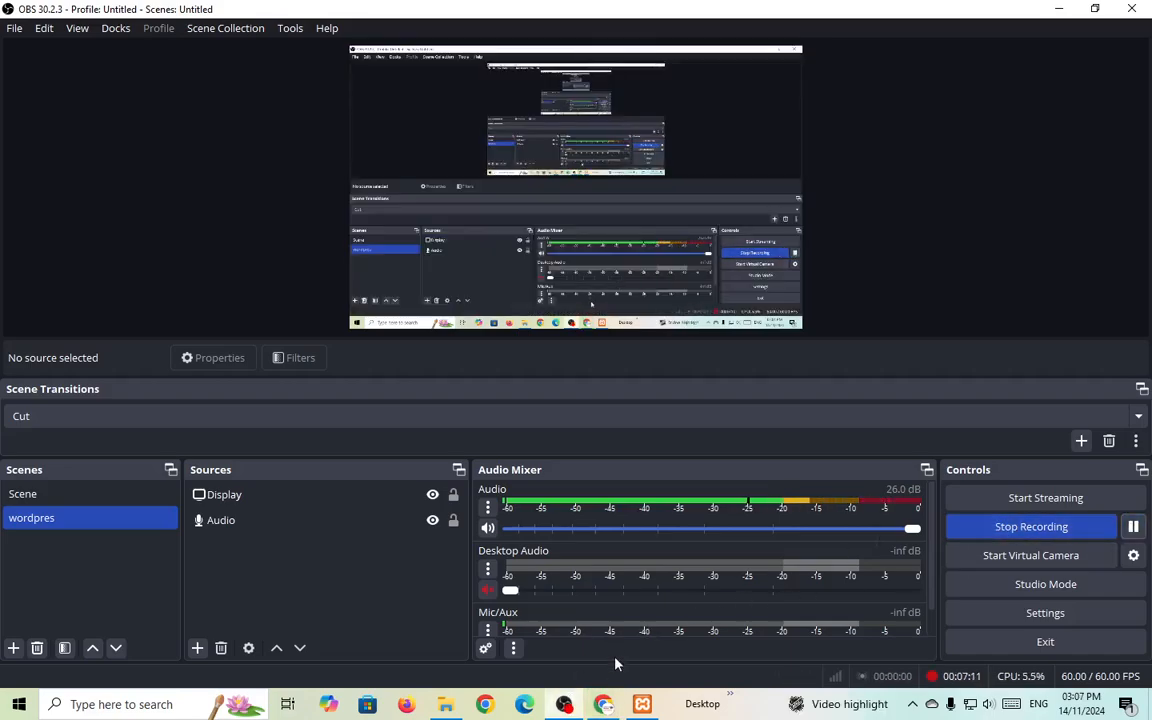
{"action": "left_click", "coordinate": [605, 704]}
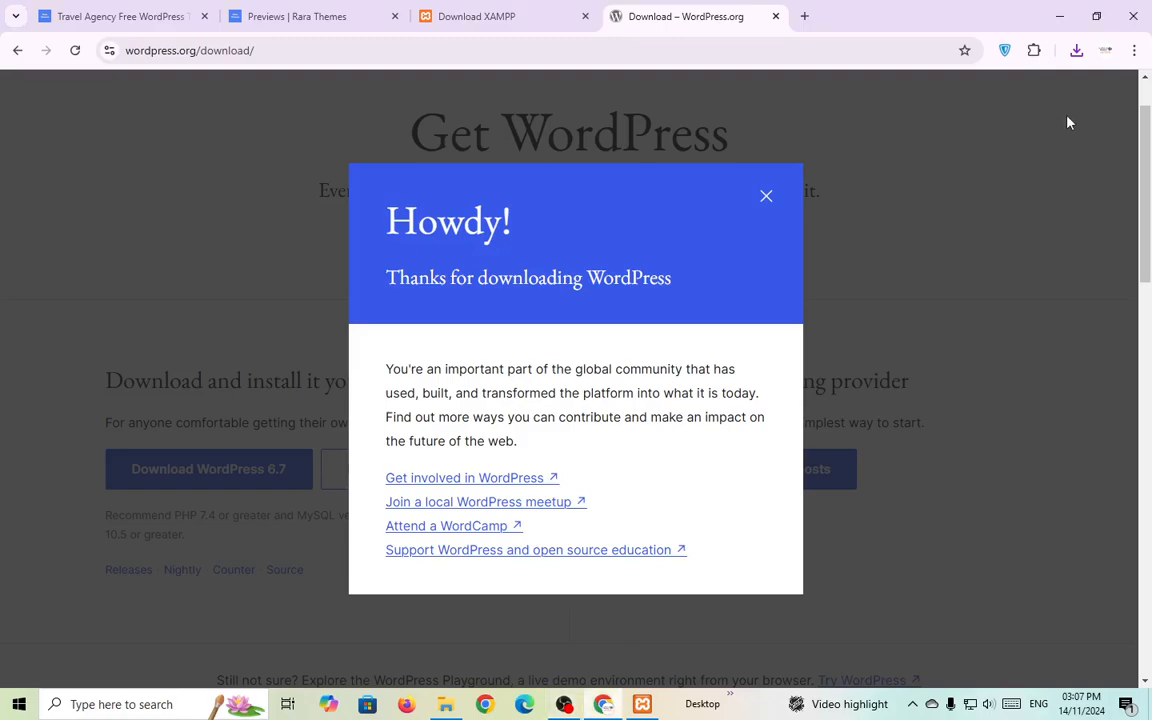
{"action": "left_click", "coordinate": [1076, 50]}
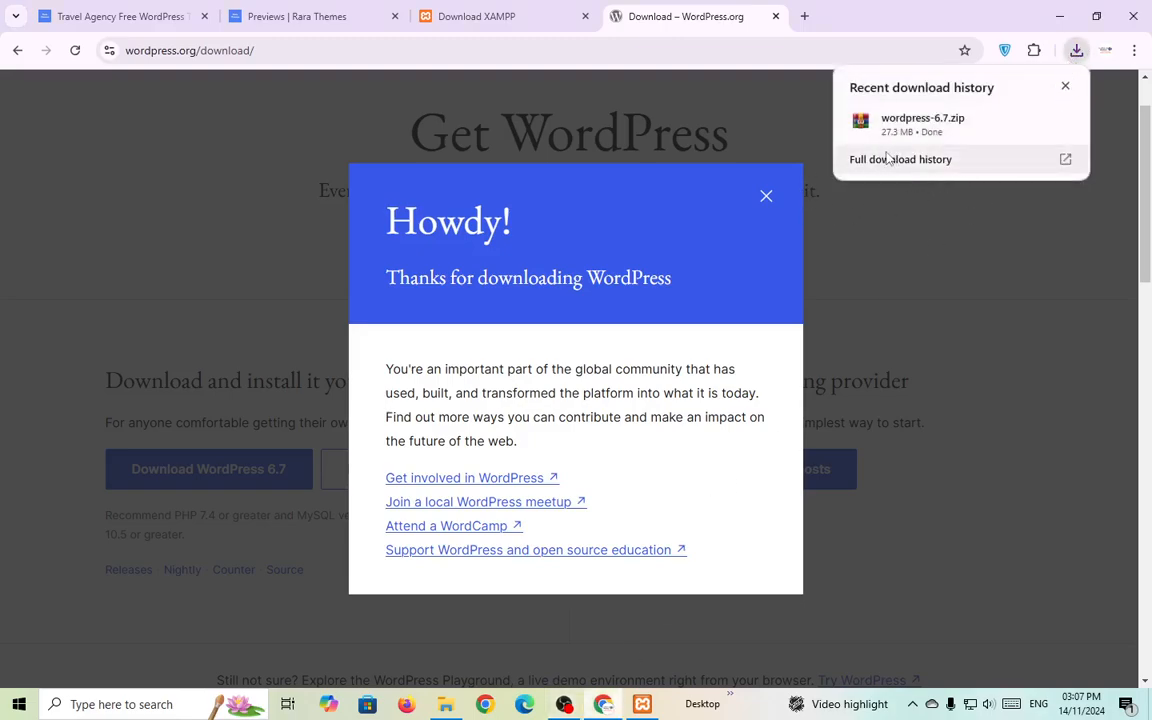
{"action": "left_click", "coordinate": [1031, 121]}
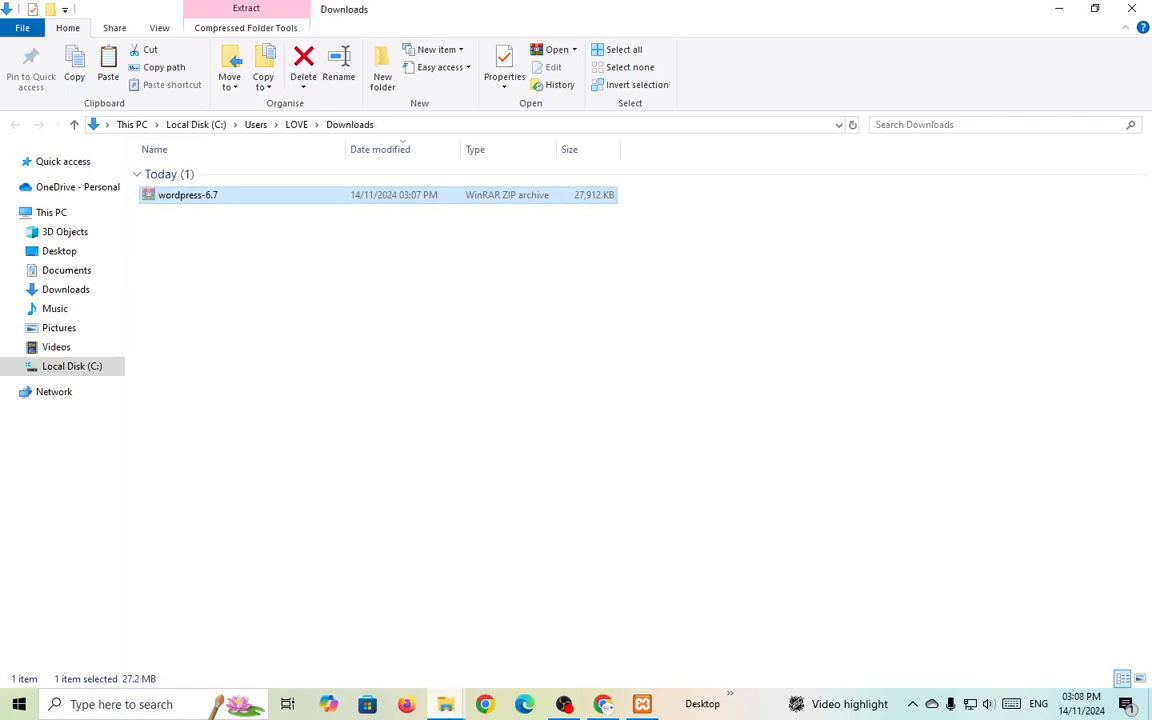
Paste the wordpress-6.7 zip into htdocs\travel_agency.
{"action": "mouse_move", "coordinate": [445, 704]}
{"action": "left_click", "coordinate": [328, 588]}
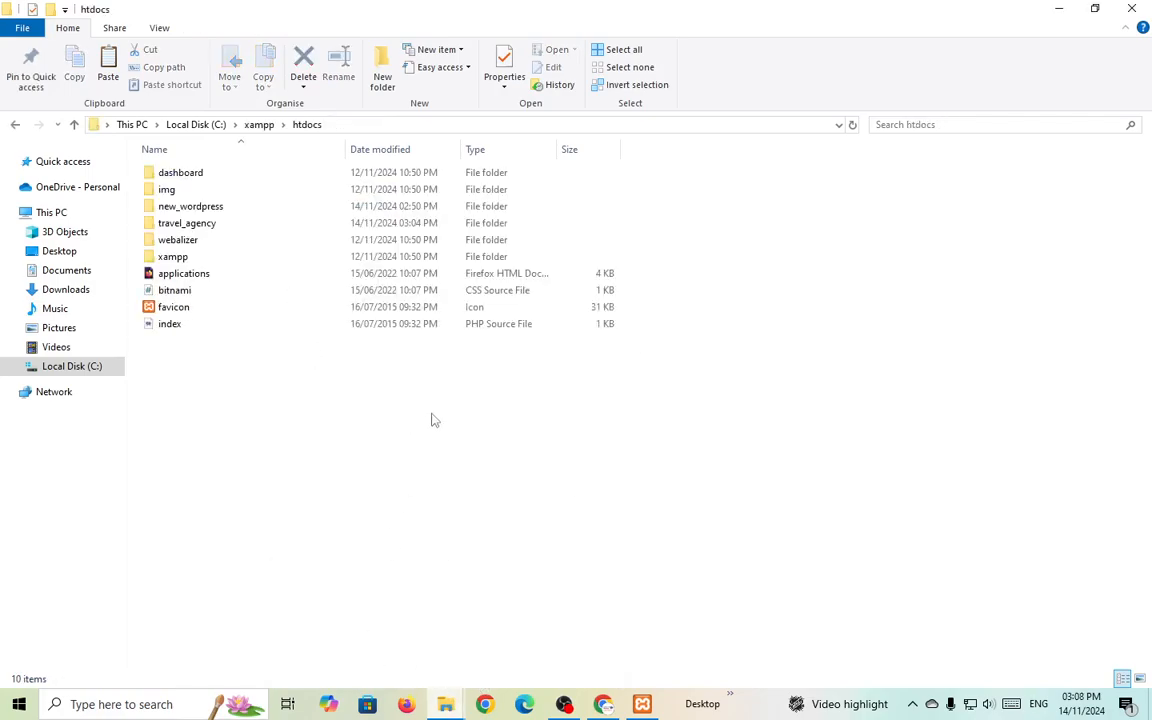
{"action": "double_click", "coordinate": [213, 233]}
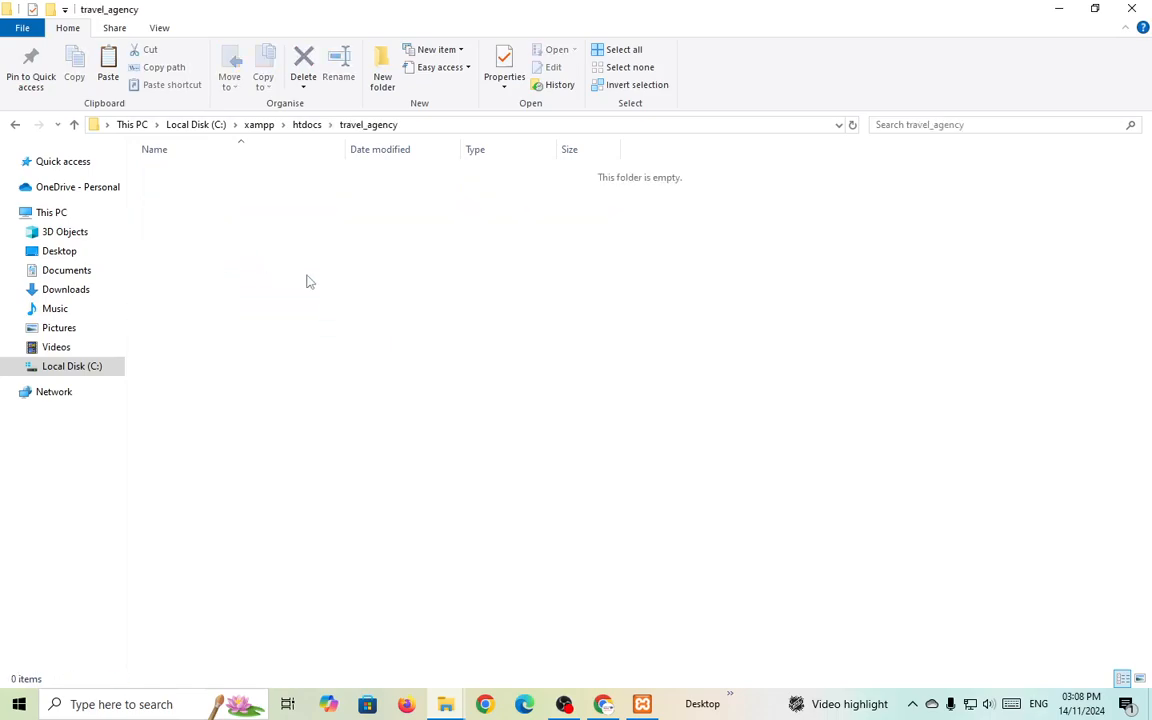
{"action": "key", "text": "ctrl+v"}
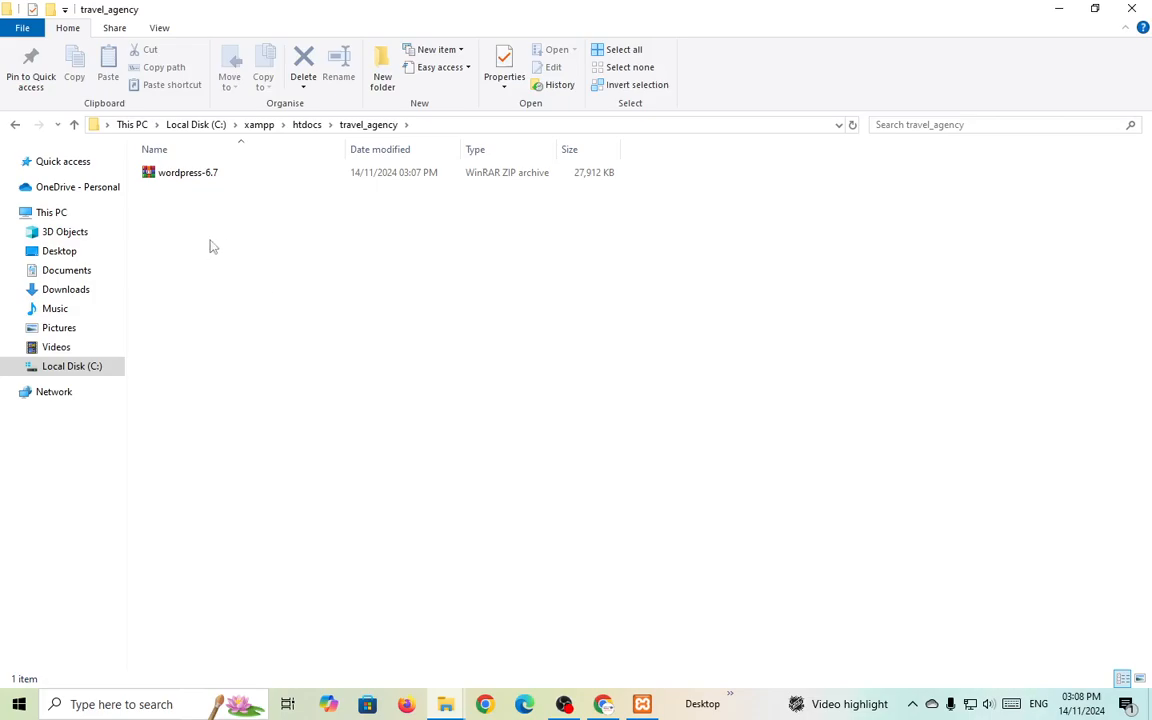
Extract the zip here, delete the archive, and open the extracted wordpress folder.
{"action": "right_click", "coordinate": [257, 180]}
{"action": "left_click", "coordinate": [249, 185]}
{"action": "left_click", "coordinate": [249, 180]}
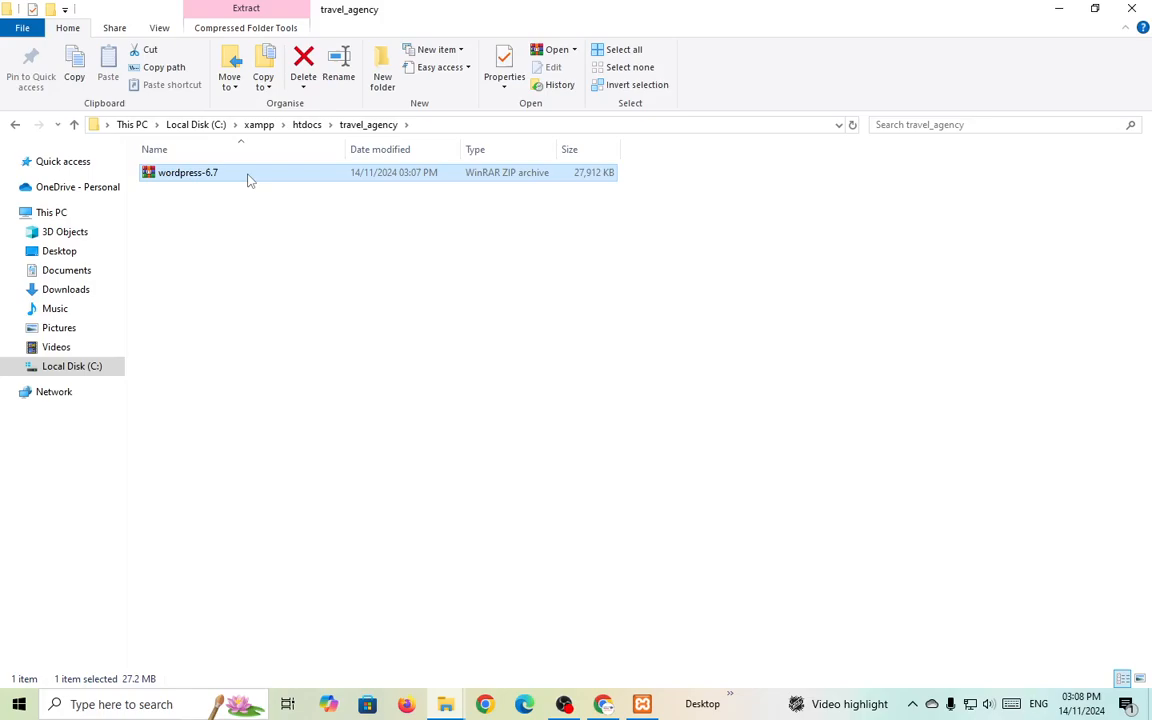
{"action": "right_click", "coordinate": [249, 178]}
{"action": "left_click", "coordinate": [316, 257]}
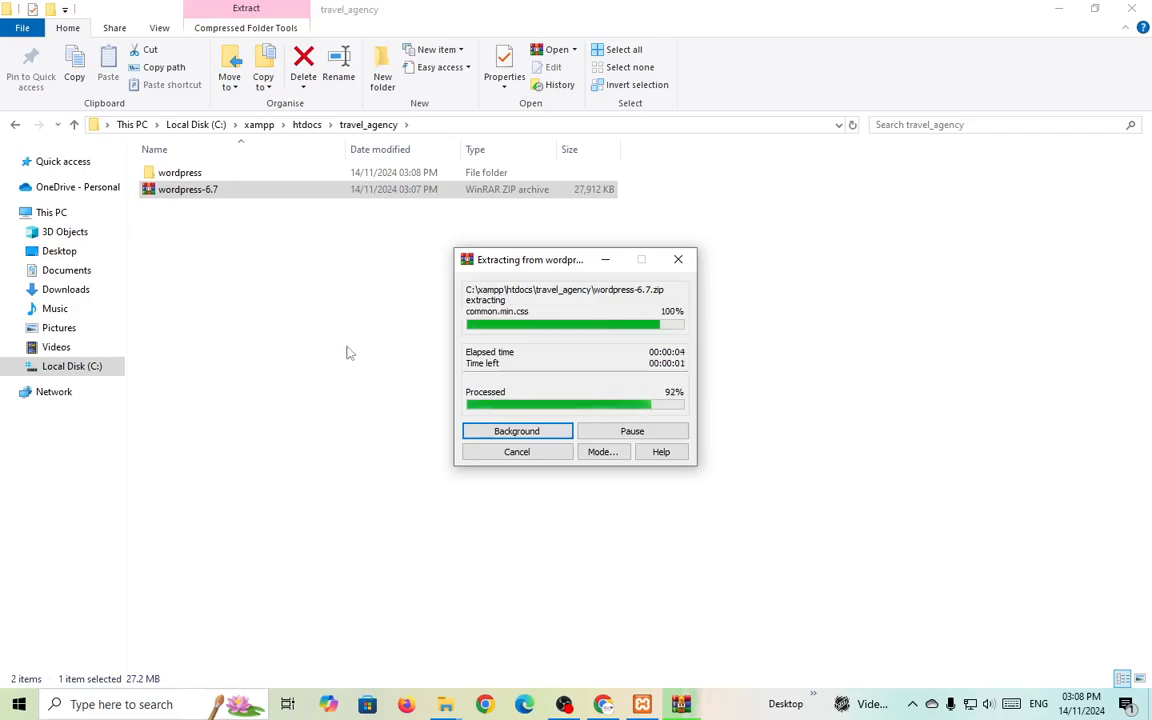
{"action": "left_click", "coordinate": [248, 195]}
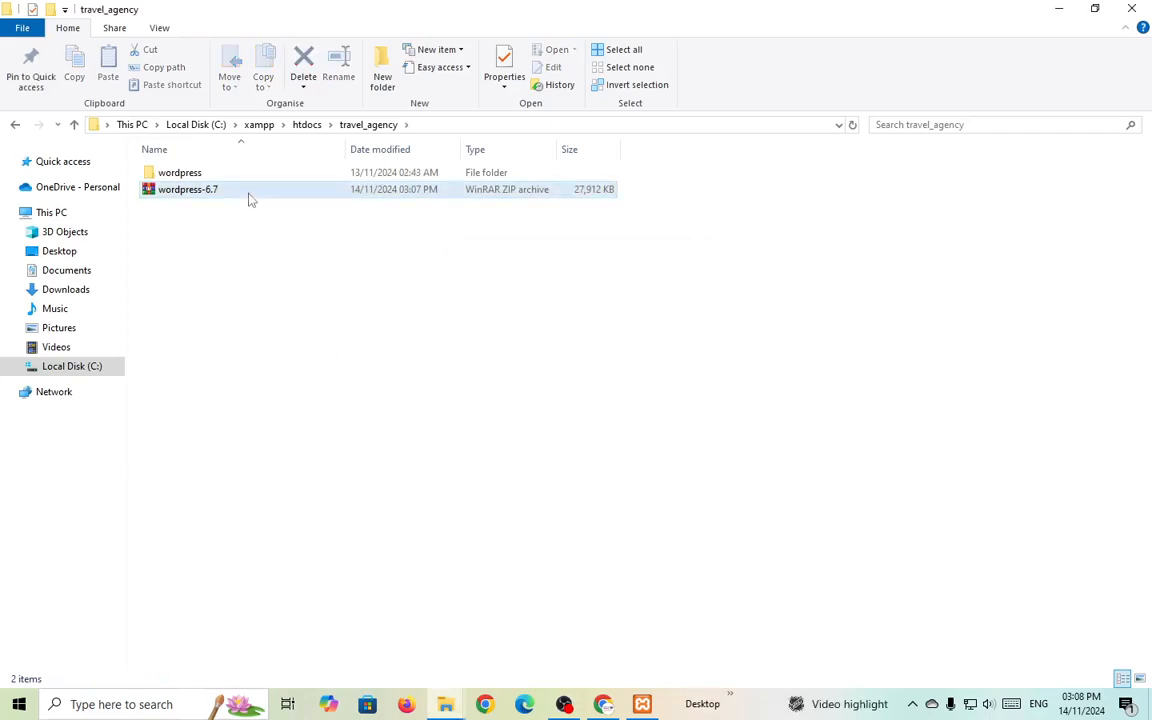
{"action": "key", "text": "Delete"}
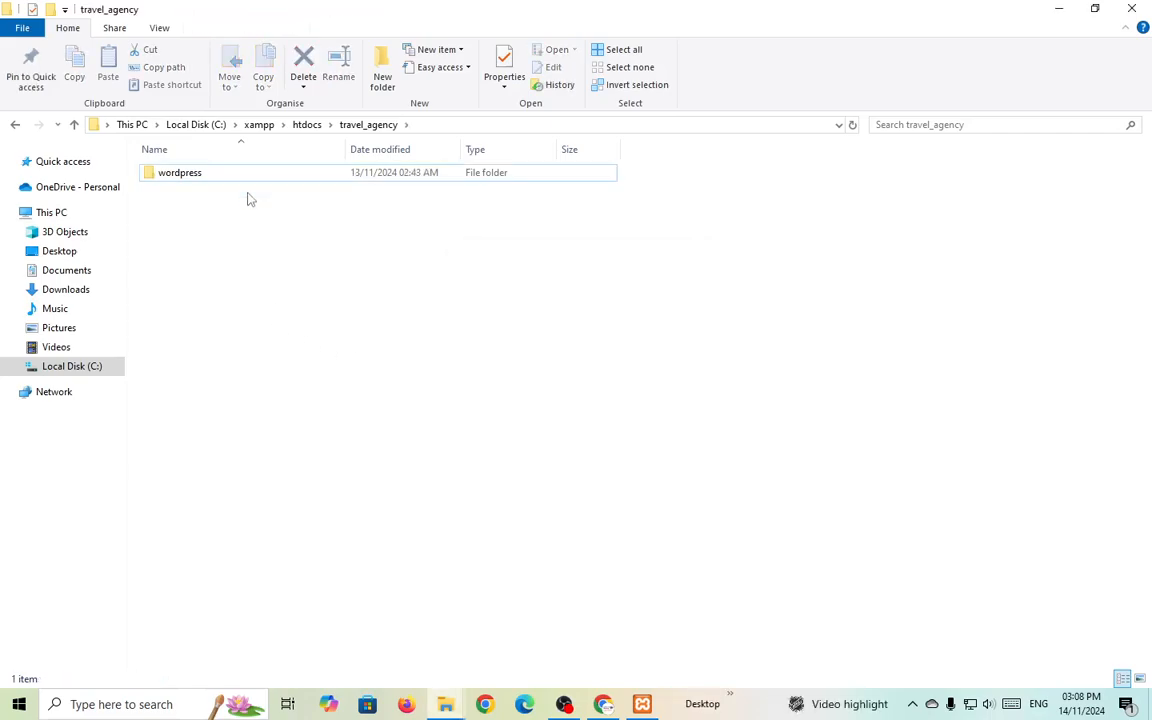
{"action": "double_click", "coordinate": [260, 176]}
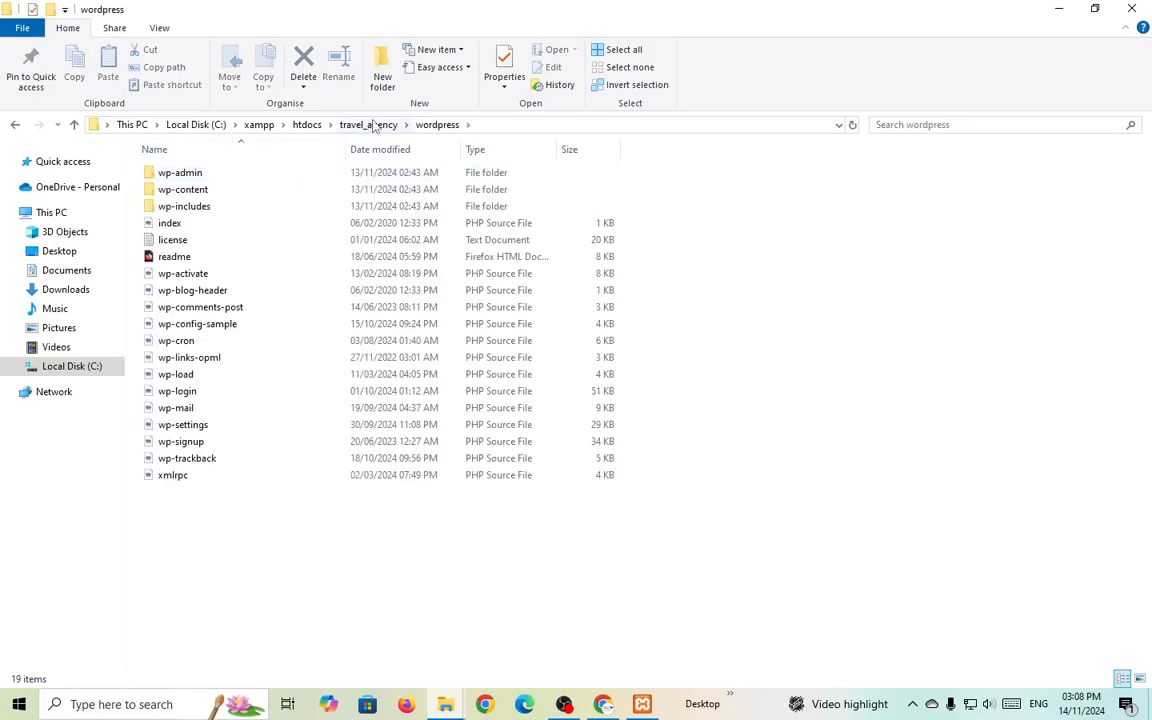
Move all 19 WordPress files and folders from wordpress up into travel_agency.
{"action": "left_click", "coordinate": [373, 124]}
{"action": "double_click", "coordinate": [257, 179]}
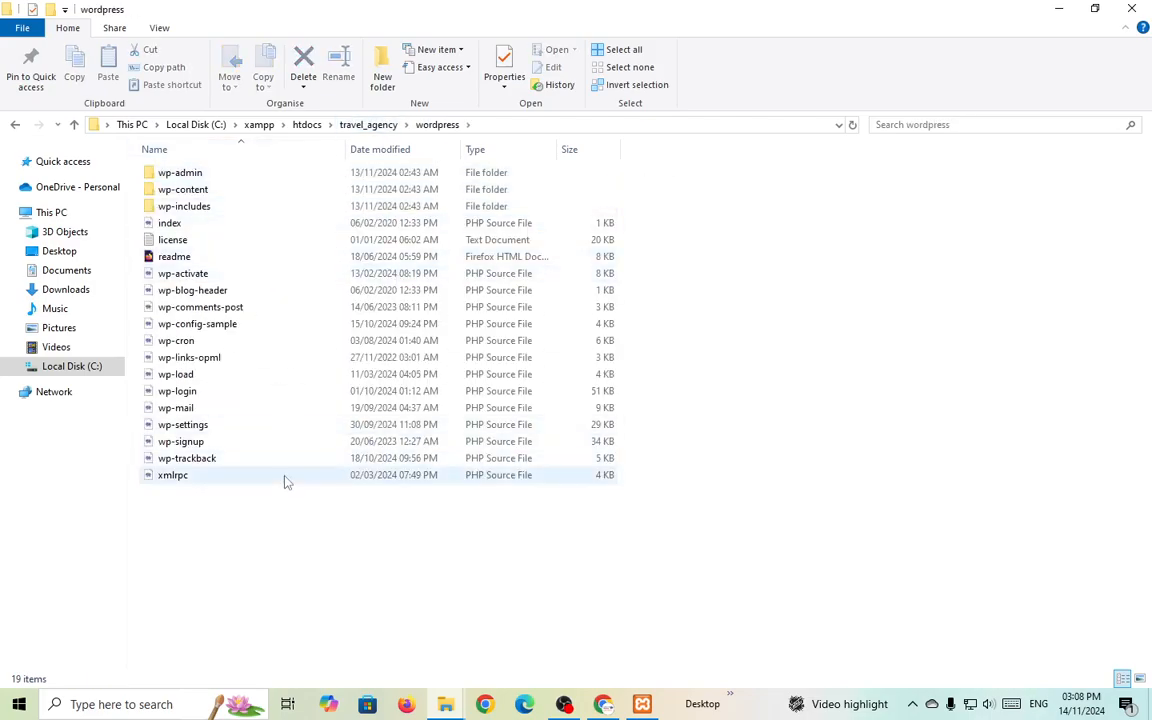
{"action": "left_click_drag", "start_coordinate": [269, 516], "coordinate": [265, 159]}
{"action": "left_click_drag", "start_coordinate": [360, 580], "coordinate": [306, 155]}
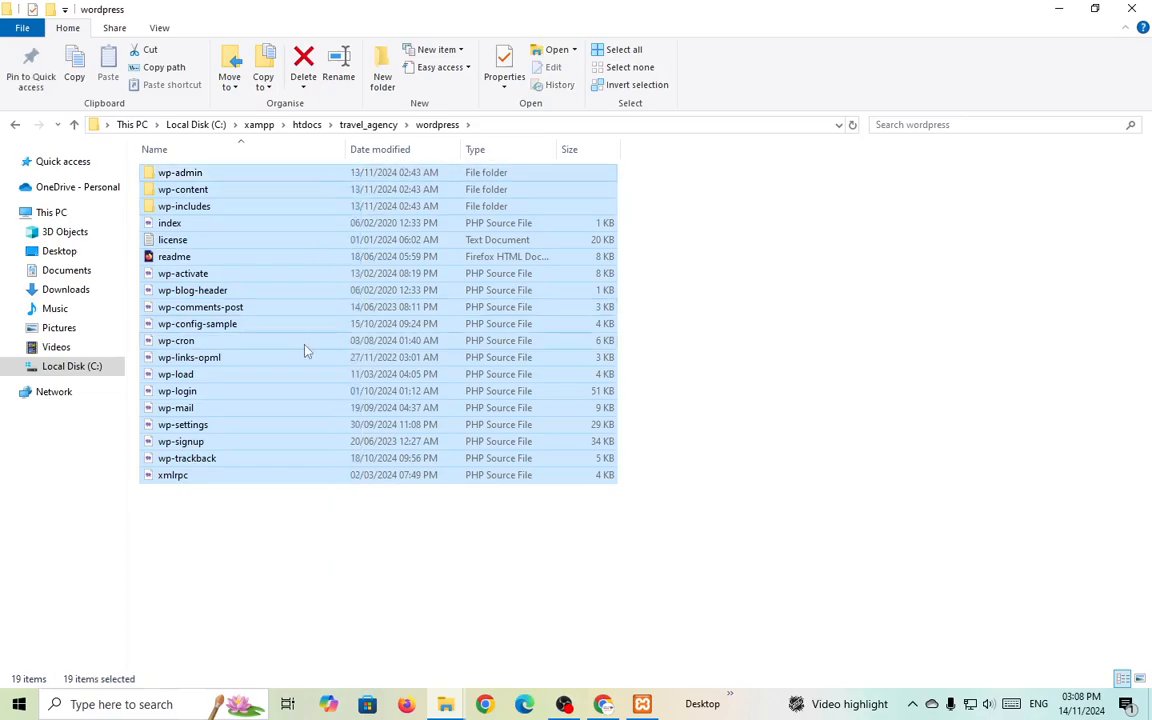
{"action": "left_click", "coordinate": [352, 127]}
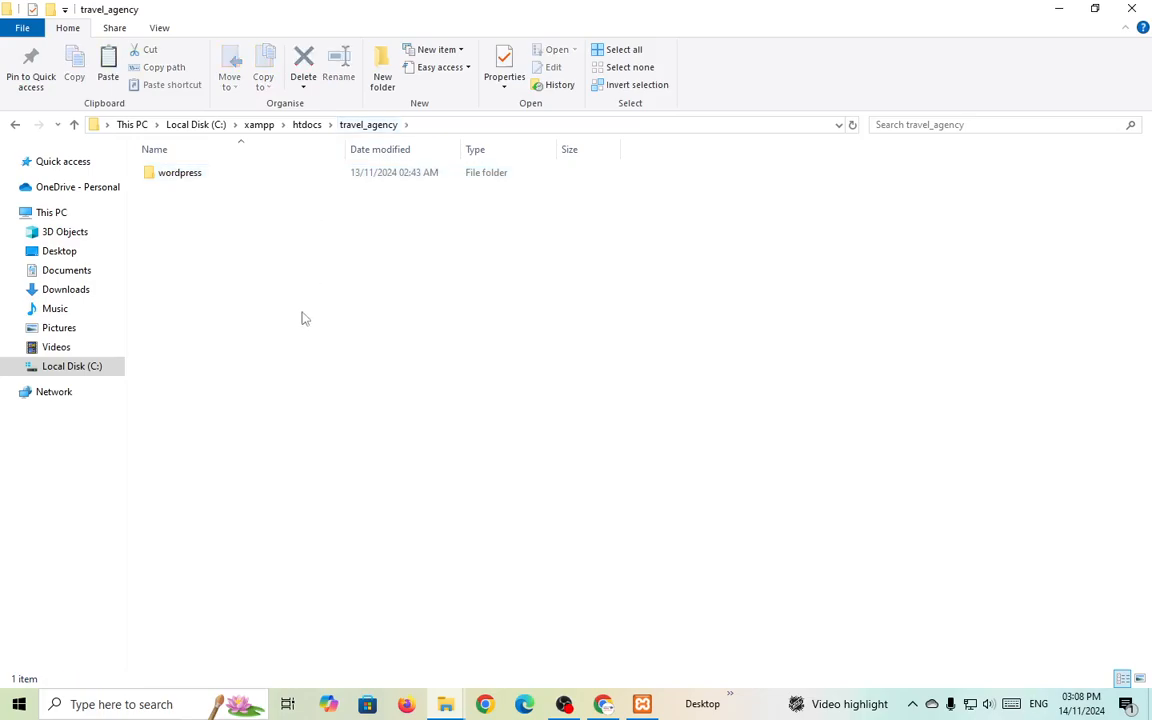
{"action": "key", "text": "ctrl+v"}
{"action": "left_click", "coordinate": [314, 548]}
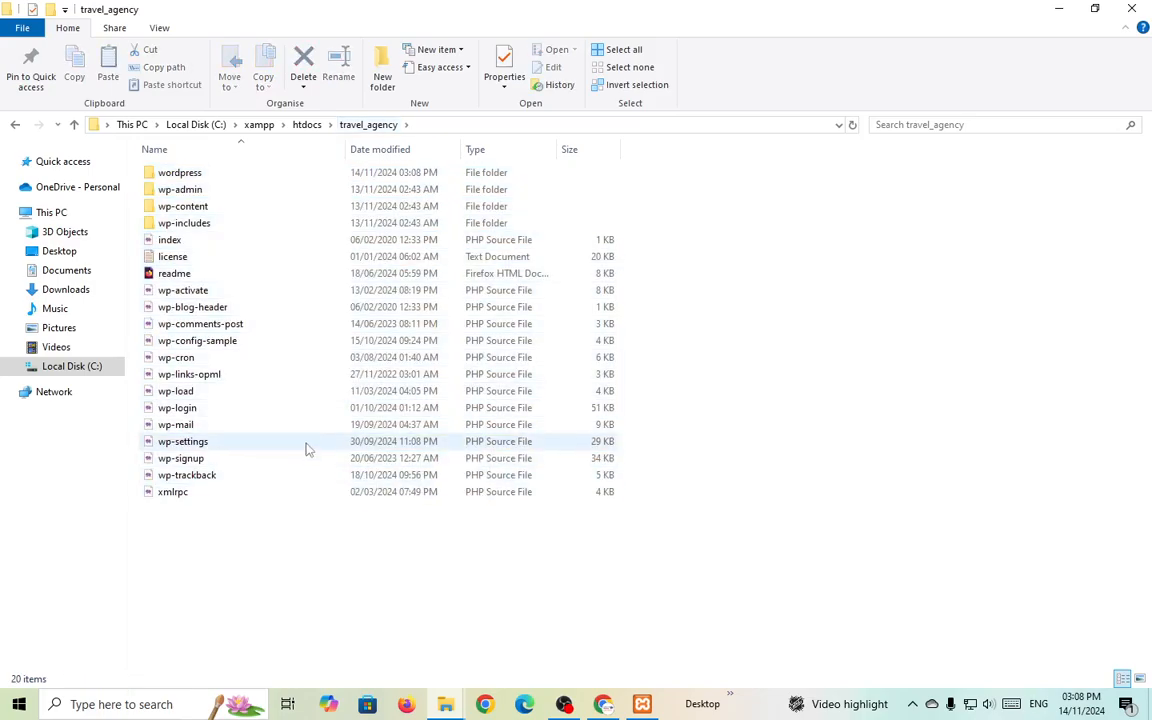
Confirm the wordpress folder is empty and delete it, then switch back to Chrome.
{"action": "double_click", "coordinate": [244, 175]}
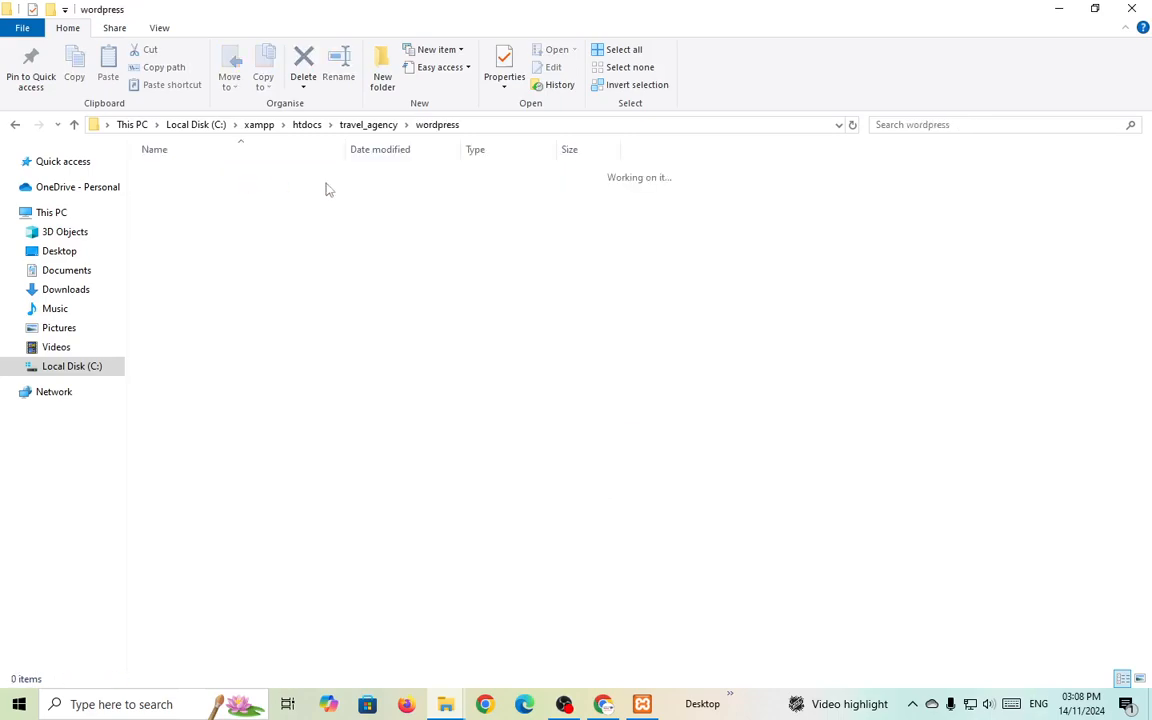
{"action": "left_click", "coordinate": [369, 125]}
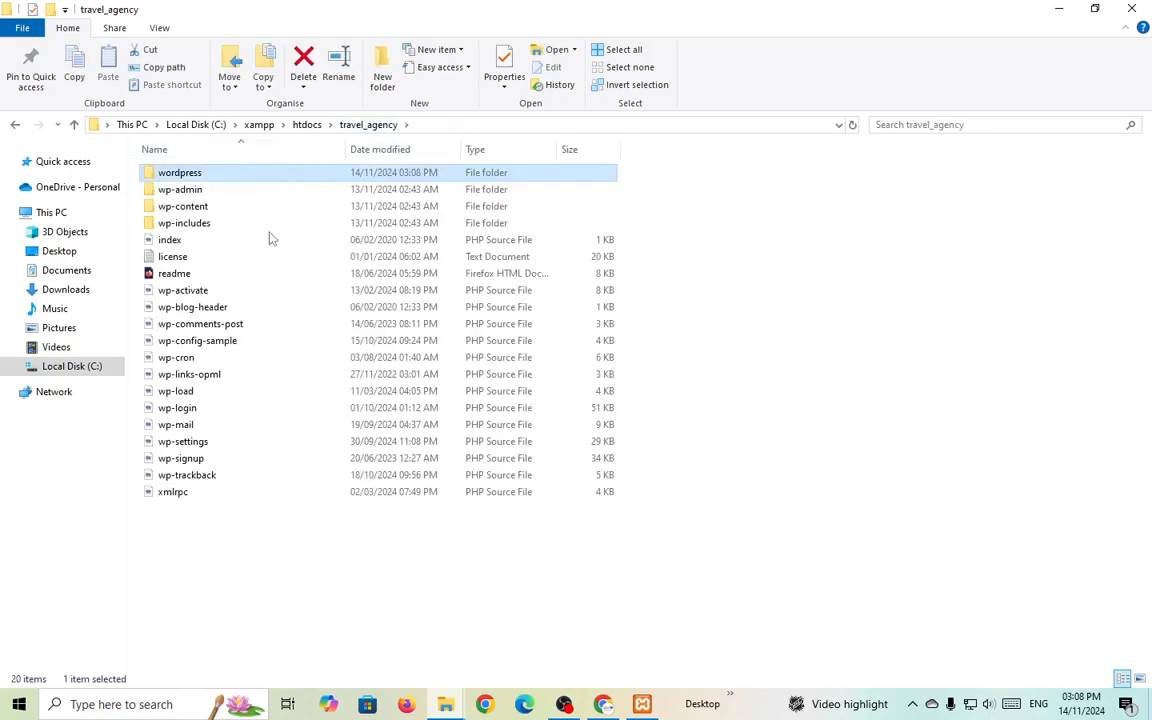
{"action": "key", "text": "F2"}
{"action": "key", "text": "BackSpace"}
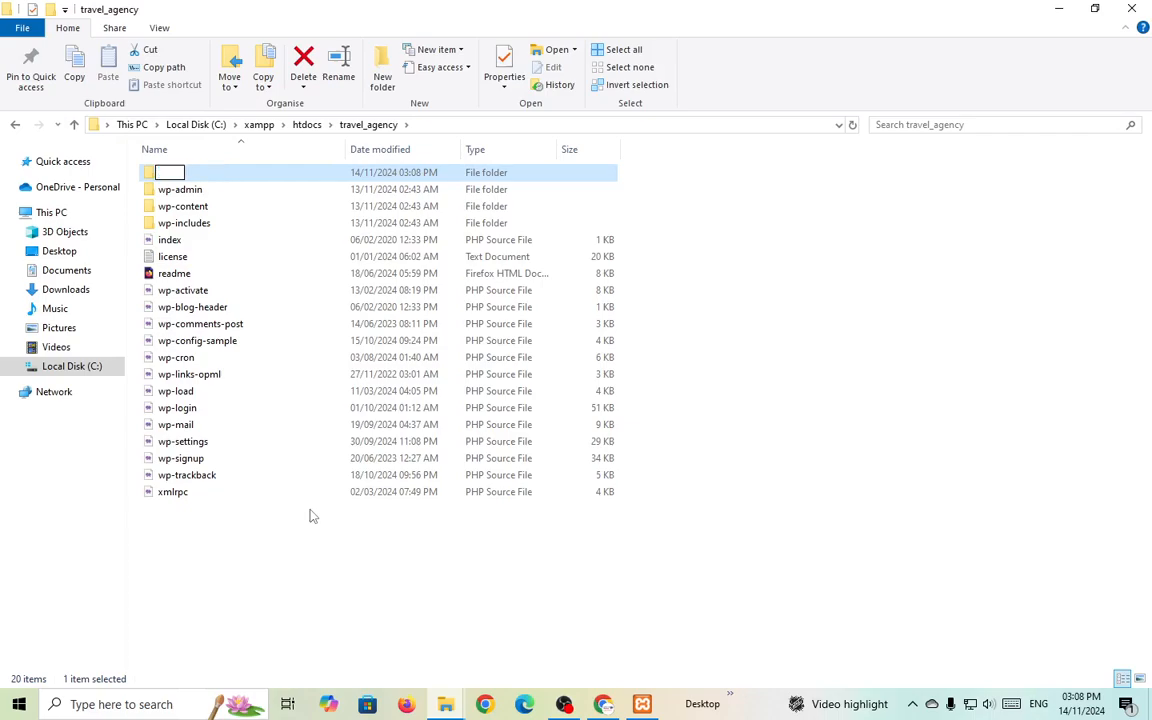
{"action": "key", "text": "Escape"}
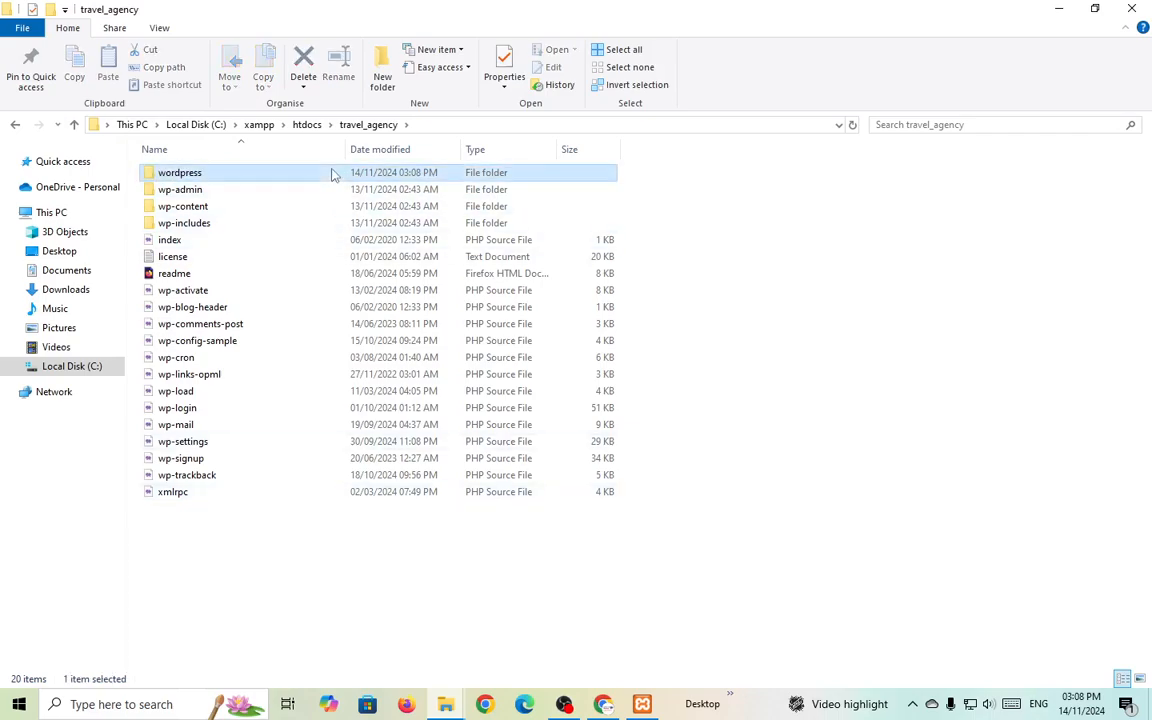
{"action": "key", "text": "Delete"}
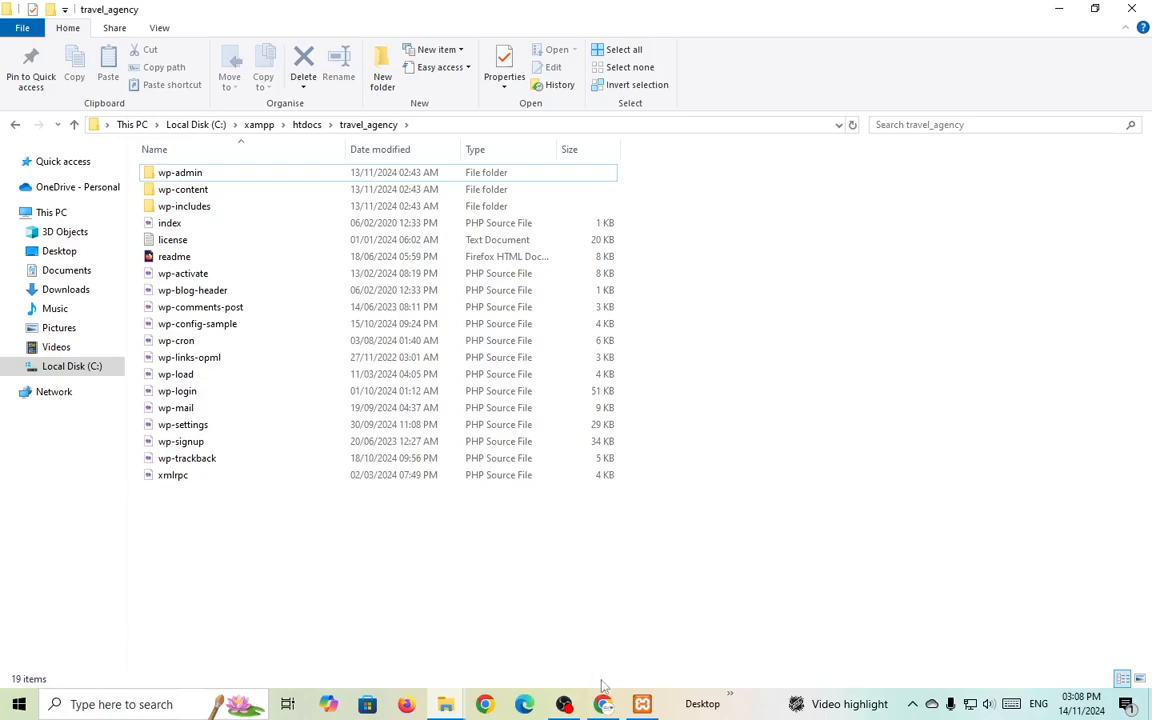
{"action": "key", "text": "alt+Tab"}
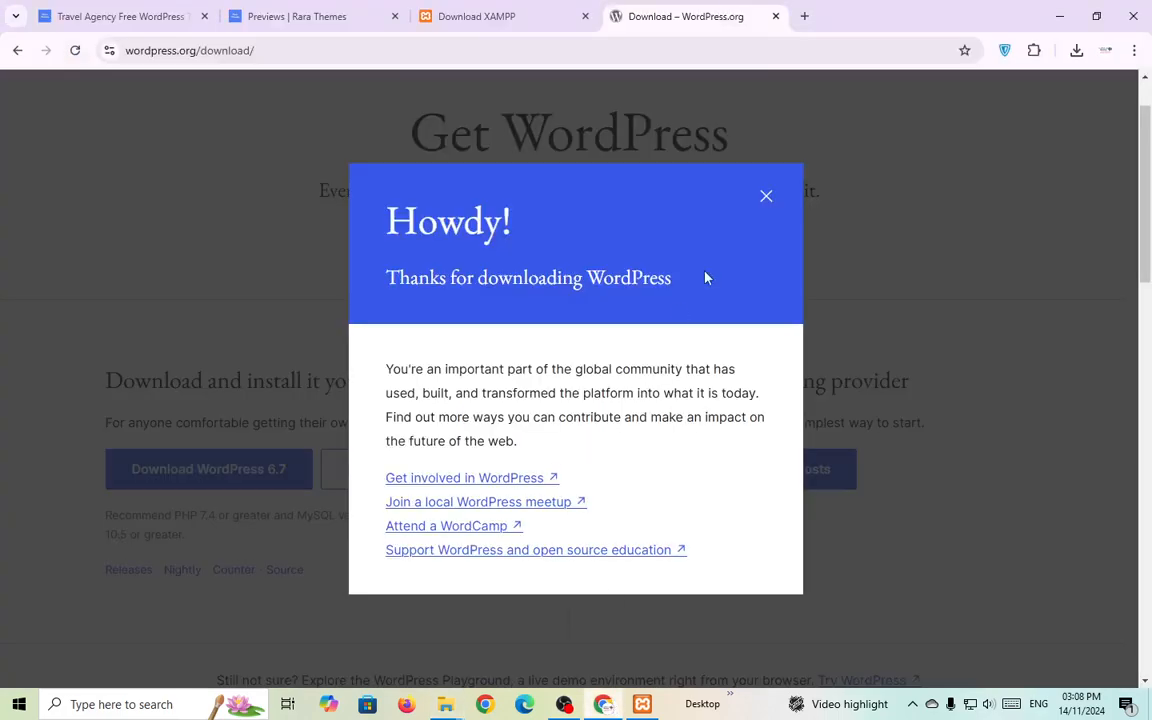
Load localhost in a new tab to reach the XAMPP dashboard and open phpMyAdmin.
{"action": "left_click", "coordinate": [804, 16]}
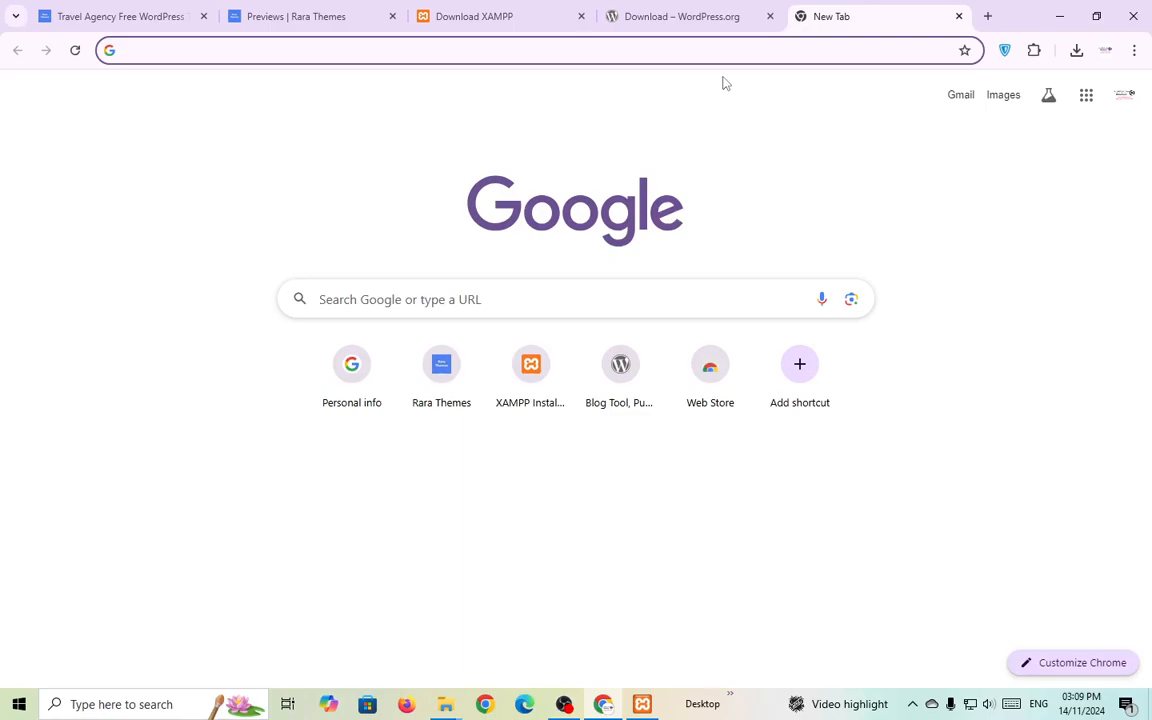
{"action": "type", "text": "localhost"}
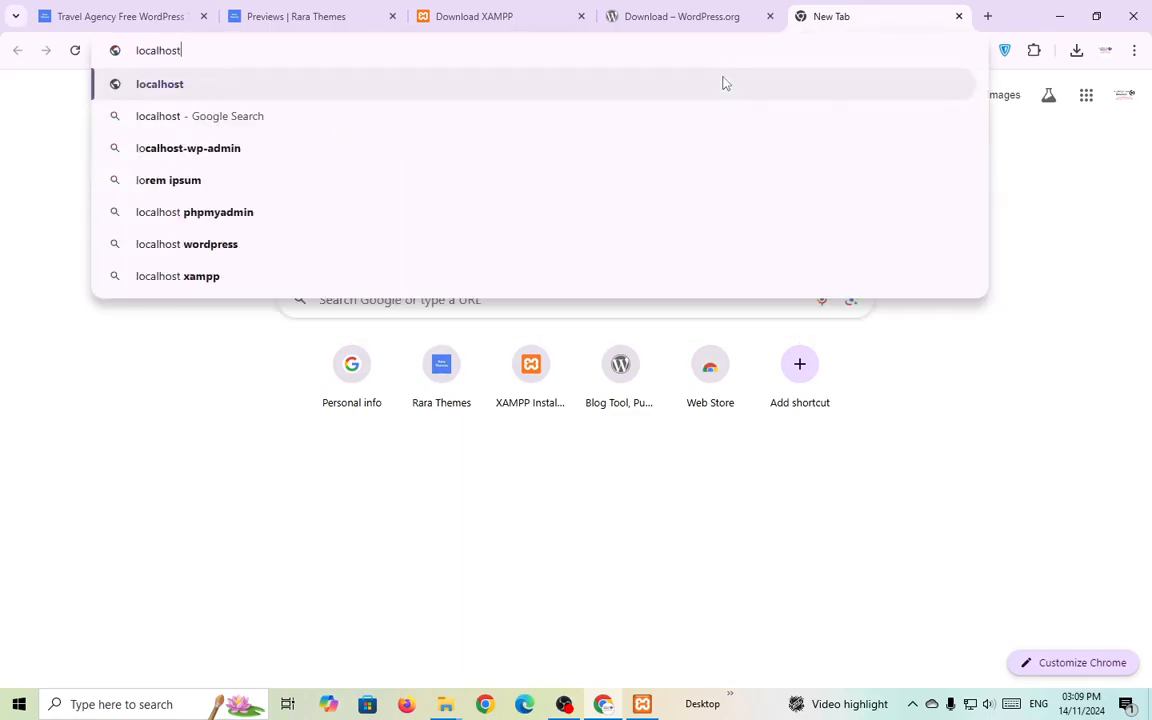
{"action": "key", "text": "Return"}
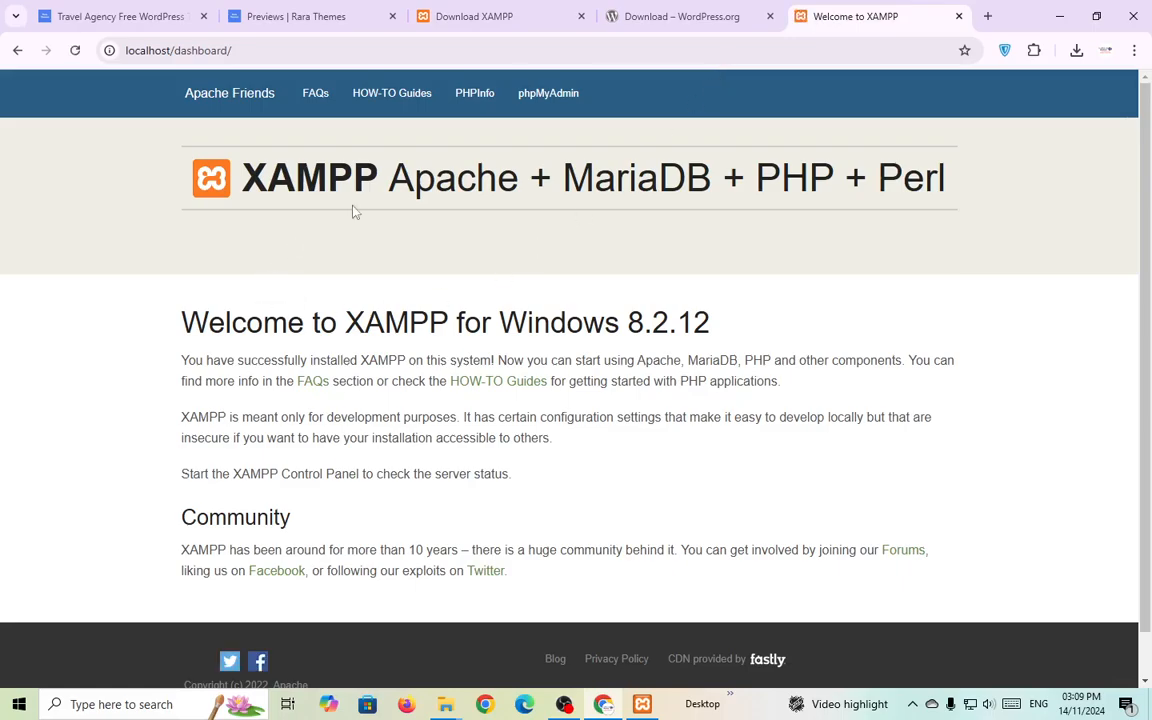
{"action": "left_click", "coordinate": [557, 100]}
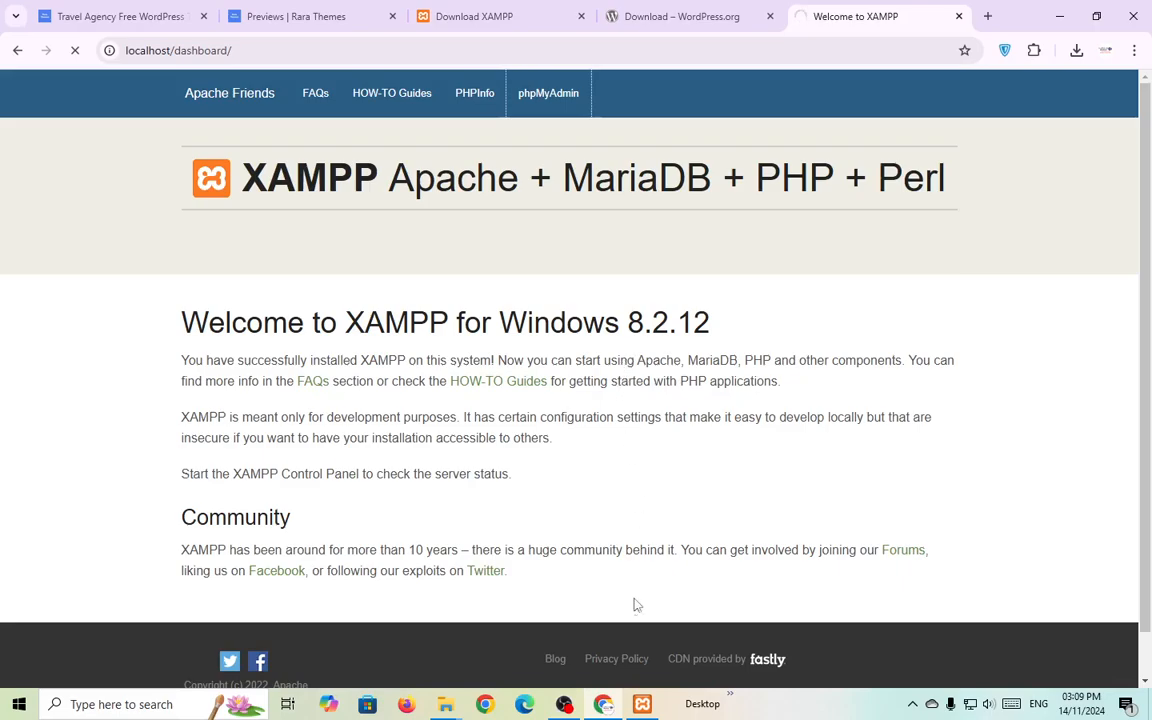
{"action": "left_click", "coordinate": [566, 705]}
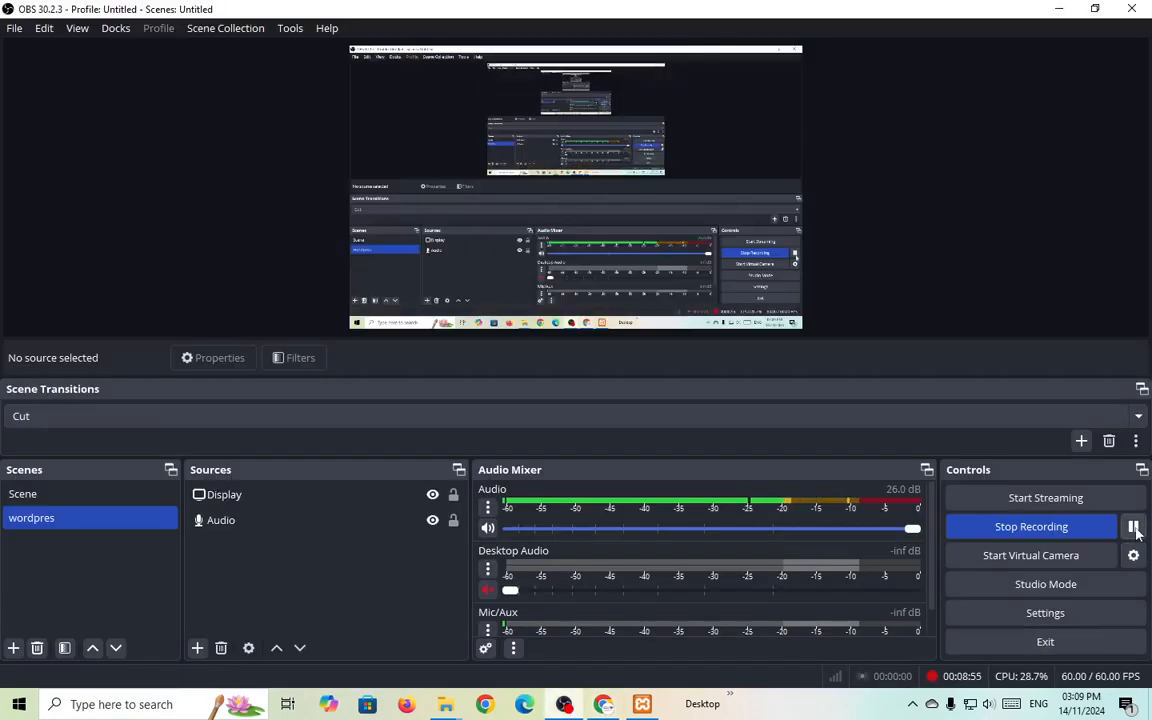
Return to Chrome showing the phpMyAdmin home page at localhost/phpmyadmin.
{"action": "left_click", "coordinate": [604, 705]}
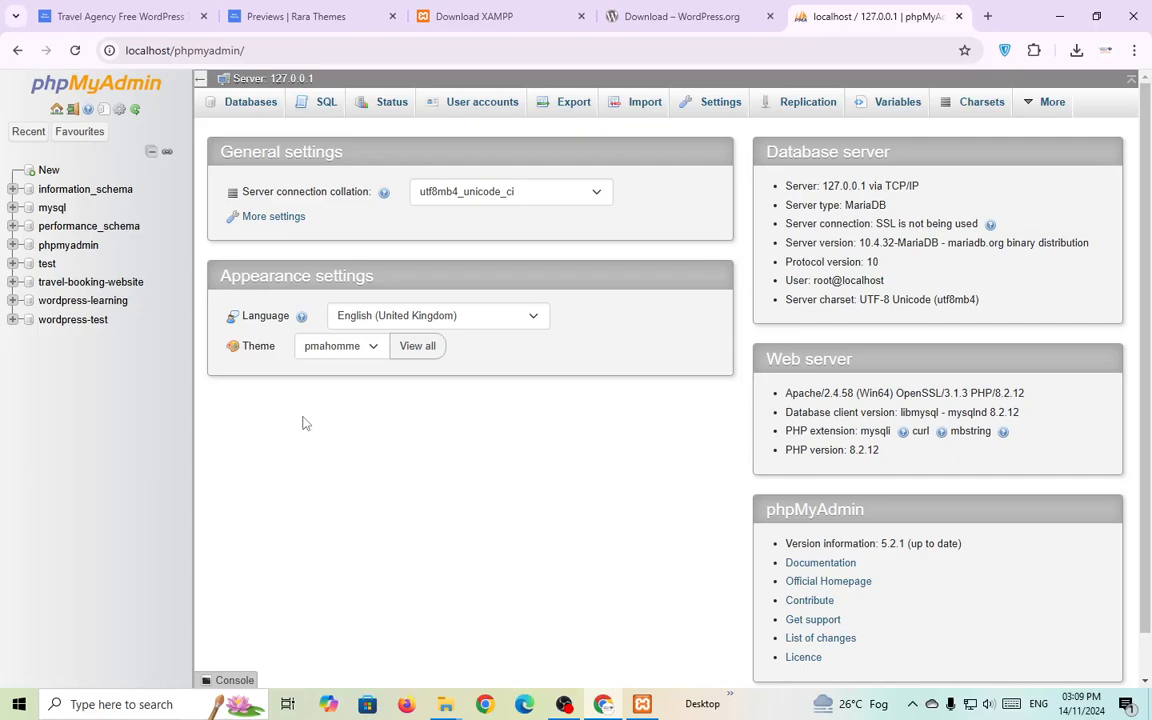
Create the travel_agency database from the Databases tab, then return to the home page.
{"action": "left_click", "coordinate": [259, 111]}
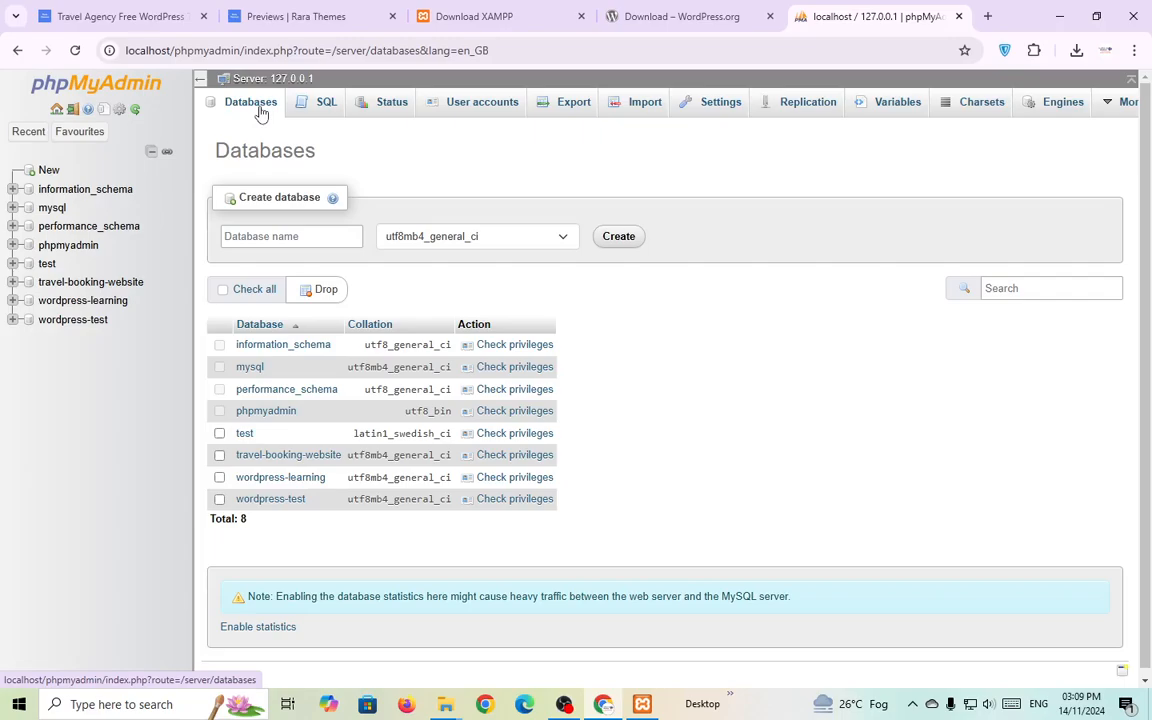
{"action": "left_click", "coordinate": [320, 237]}
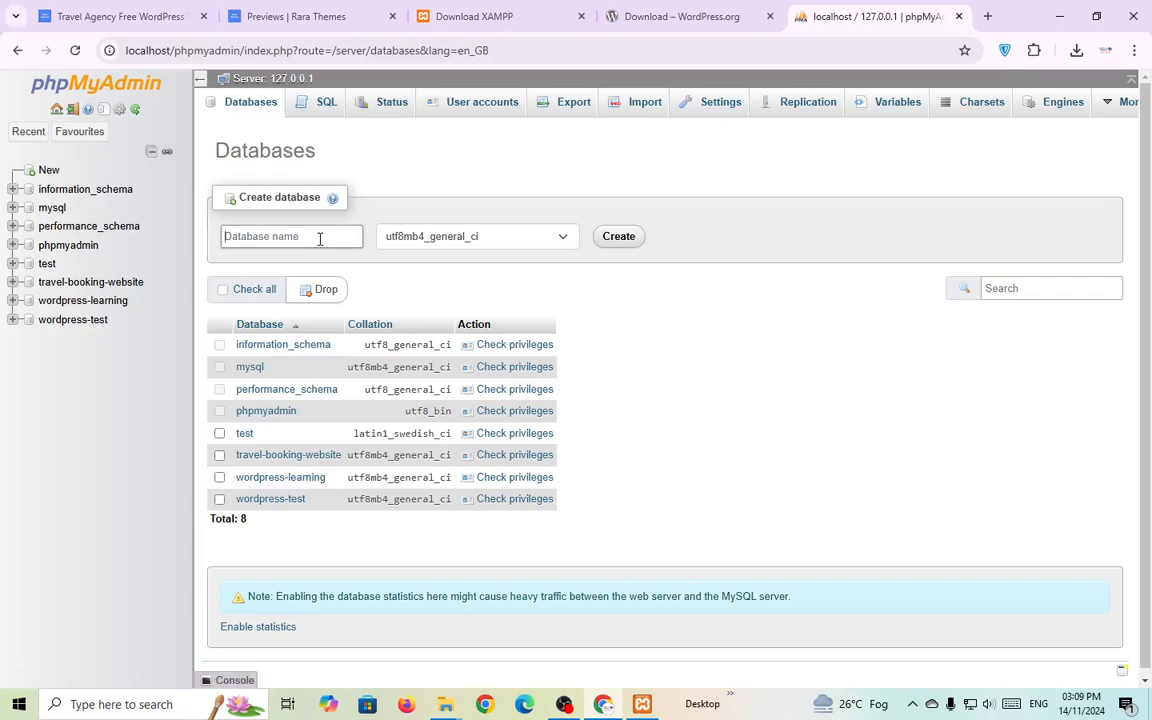
{"action": "type", "text": "travel_agency"}
{"action": "double_click", "coordinate": [320, 238]}
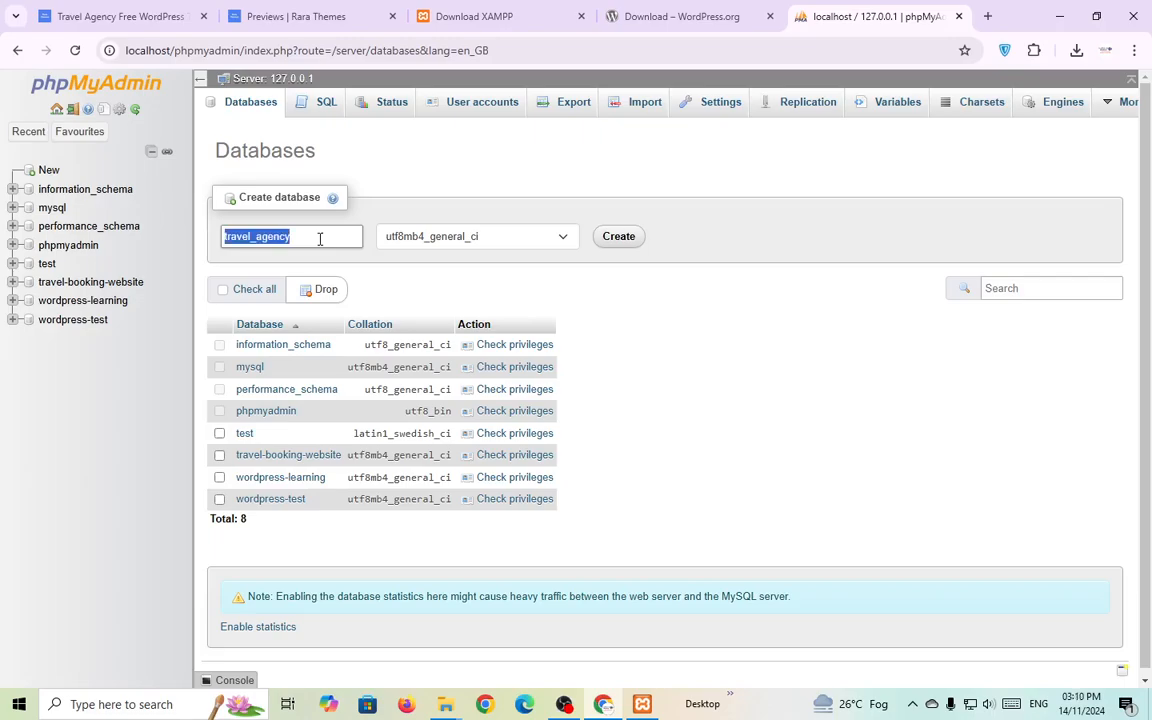
{"action": "left_click", "coordinate": [413, 198]}
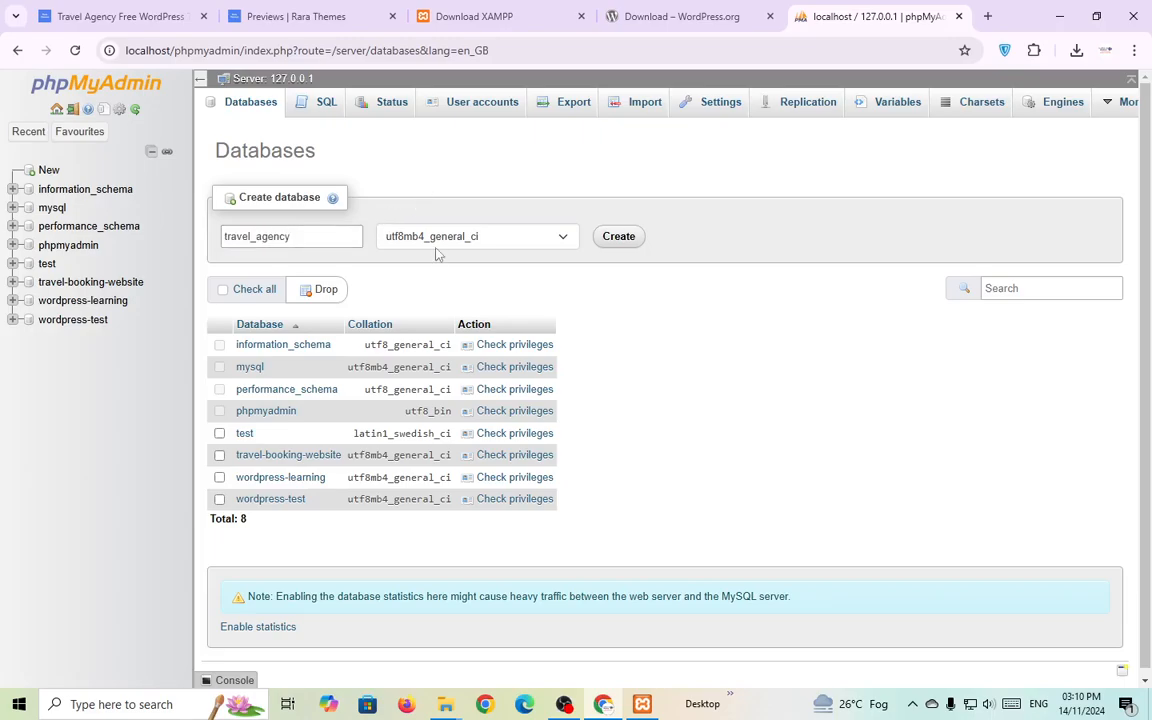
{"action": "left_click", "coordinate": [619, 237]}
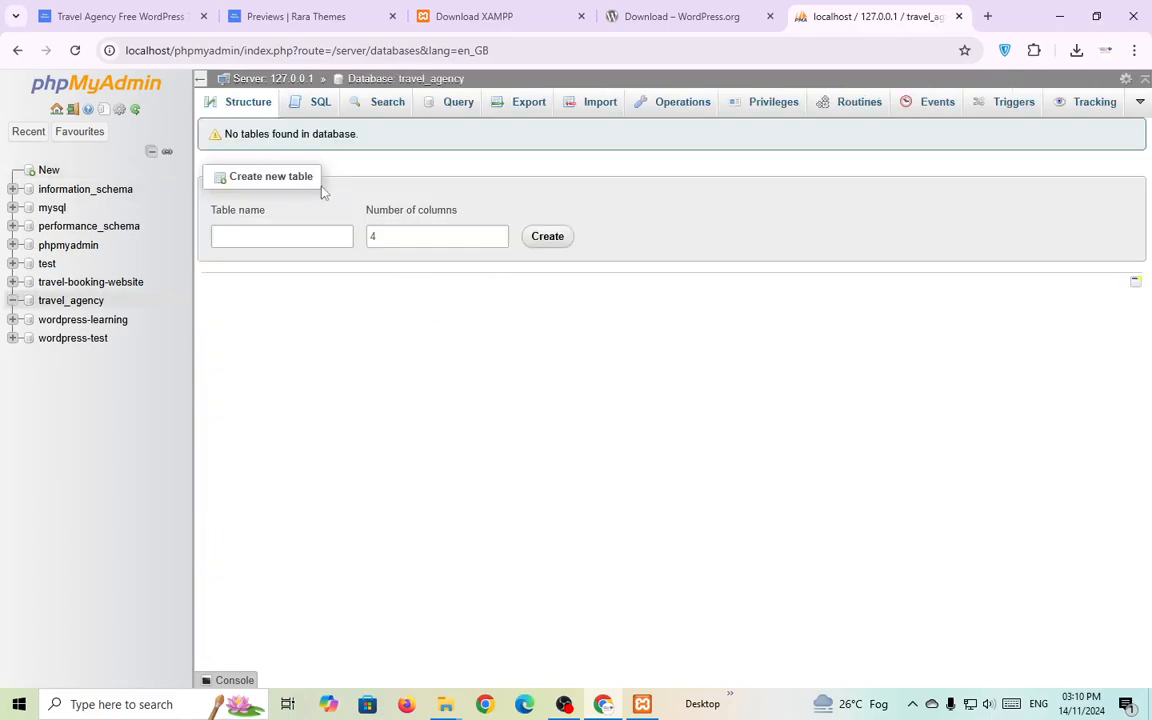
{"action": "left_click", "coordinate": [57, 110]}
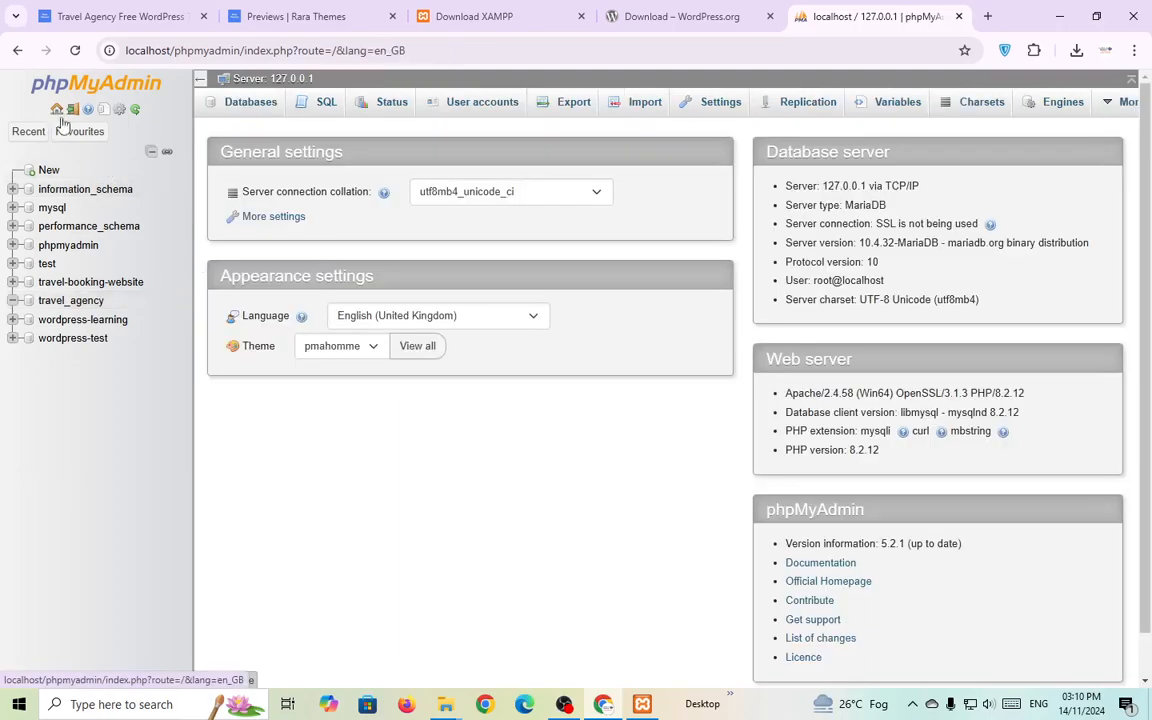
Start a new user account named travel_agency with host set to Local.
{"action": "left_click", "coordinate": [484, 104]}
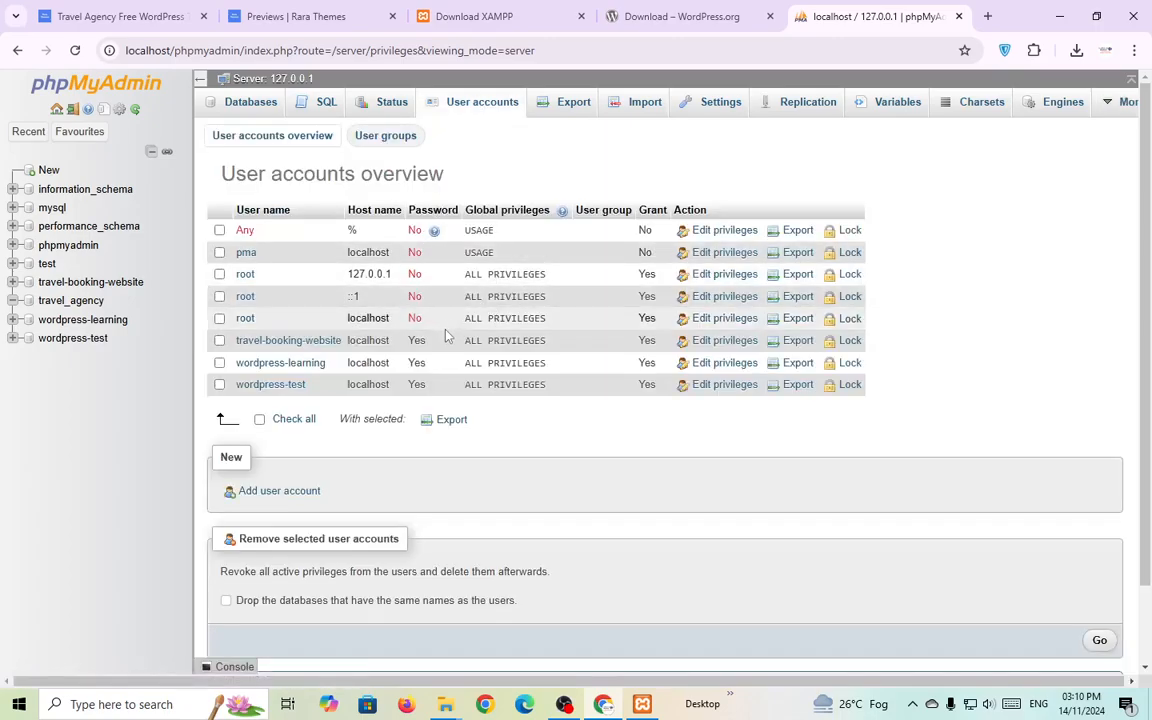
{"action": "scroll", "coordinate": [436, 350], "scroll_direction": "down", "scroll_amount": 1}
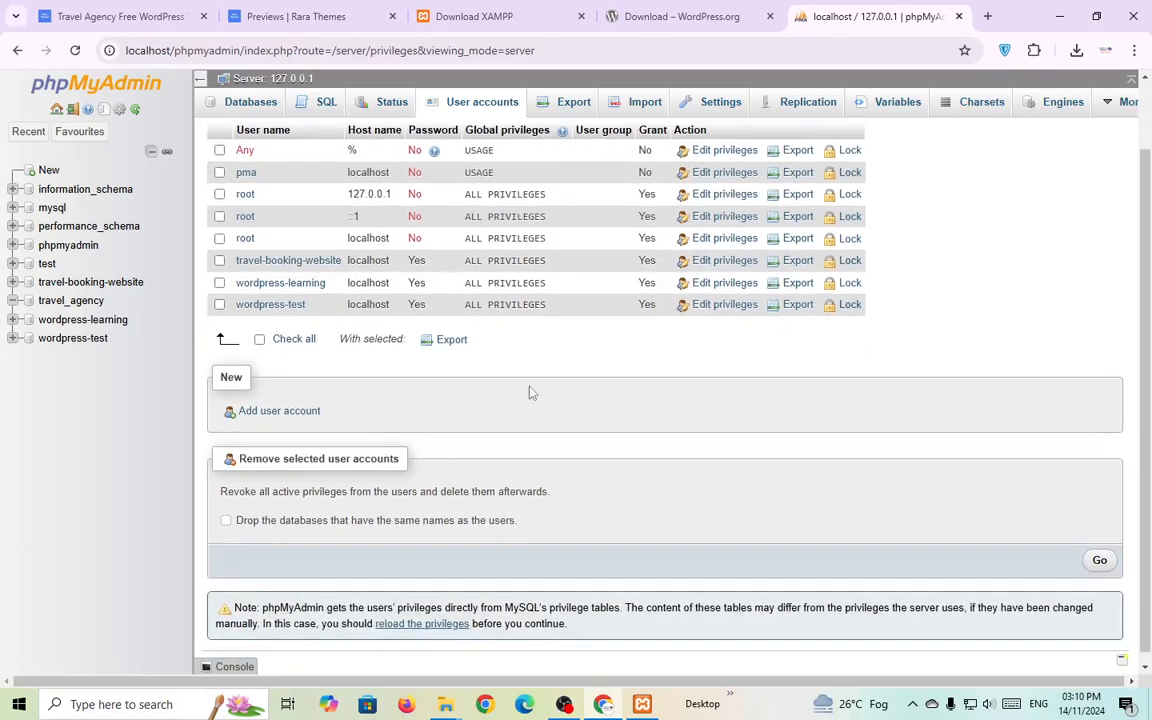
{"action": "left_click", "coordinate": [299, 415]}
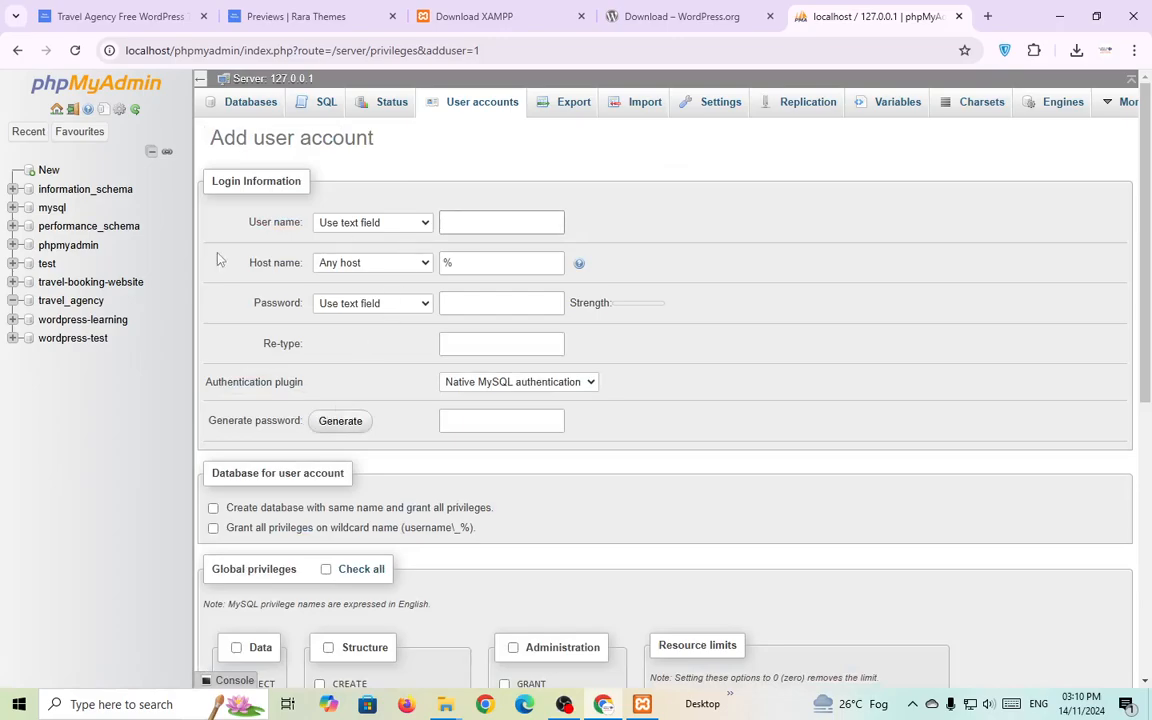
{"action": "left_click", "coordinate": [452, 219]}
{"action": "type", "text": "travel_agency"}
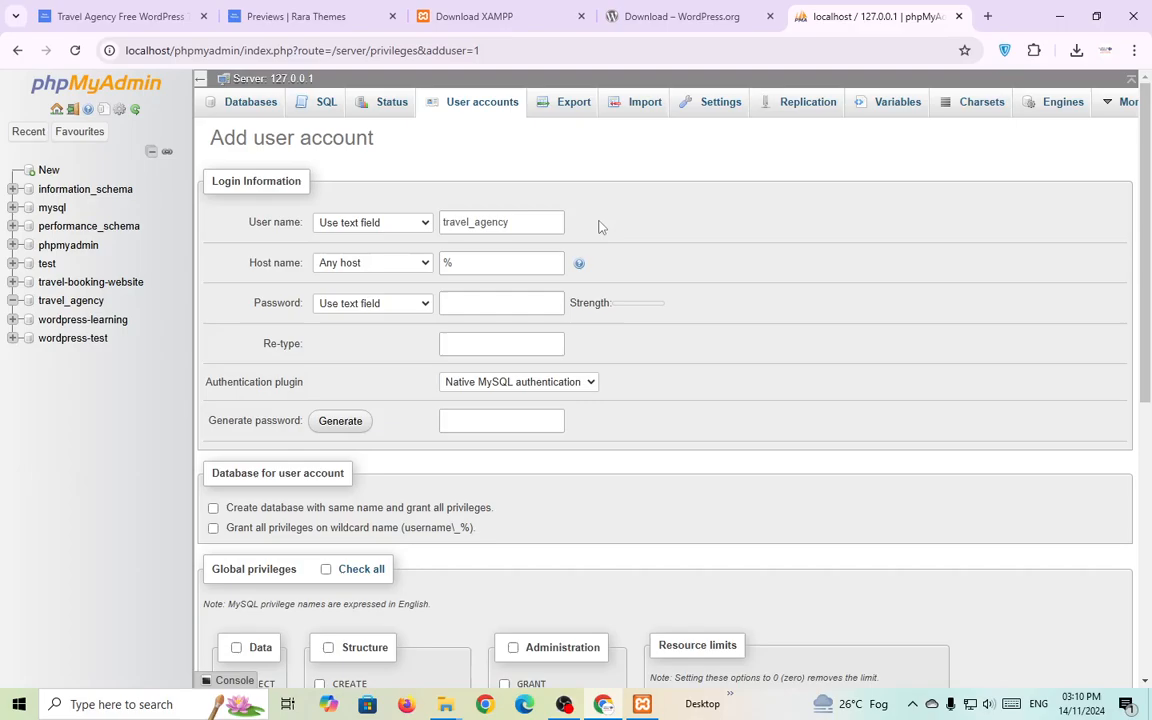
{"action": "left_click", "coordinate": [398, 266]}
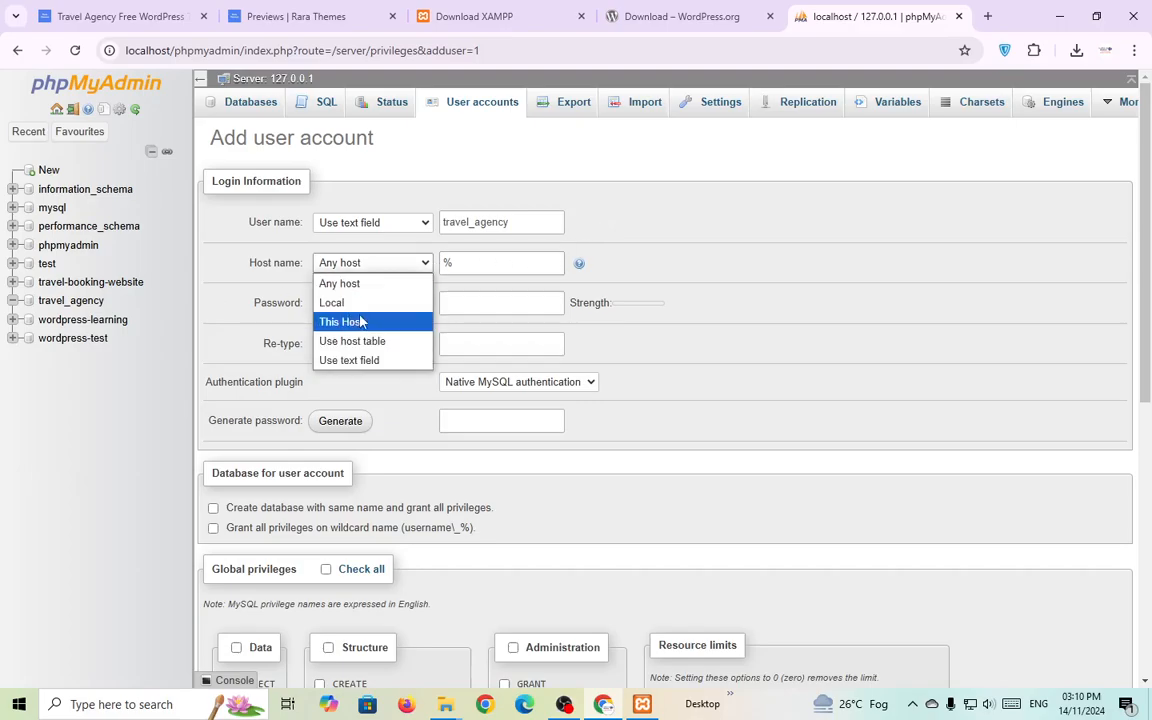
{"action": "left_click", "coordinate": [340, 302]}
{"action": "key", "text": "shift+Tab"}
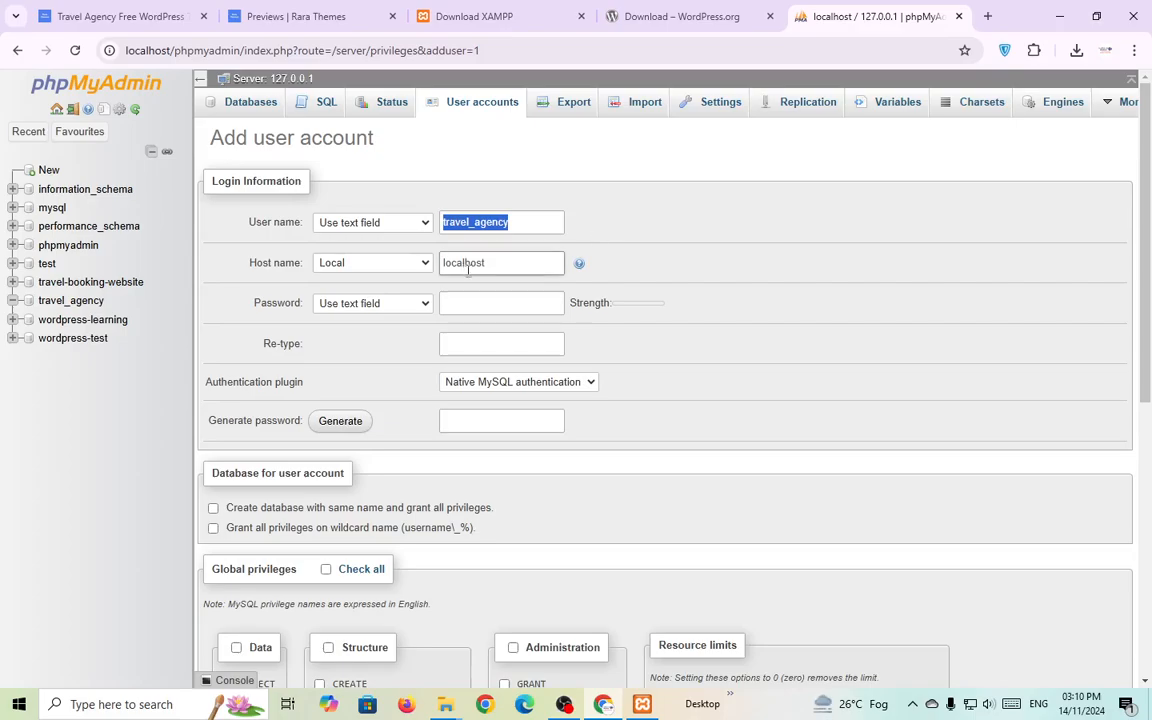
{"action": "left_click", "coordinate": [615, 211]}
{"action": "double_click", "coordinate": [465, 225]}
{"action": "key", "text": "ctrl+c"}
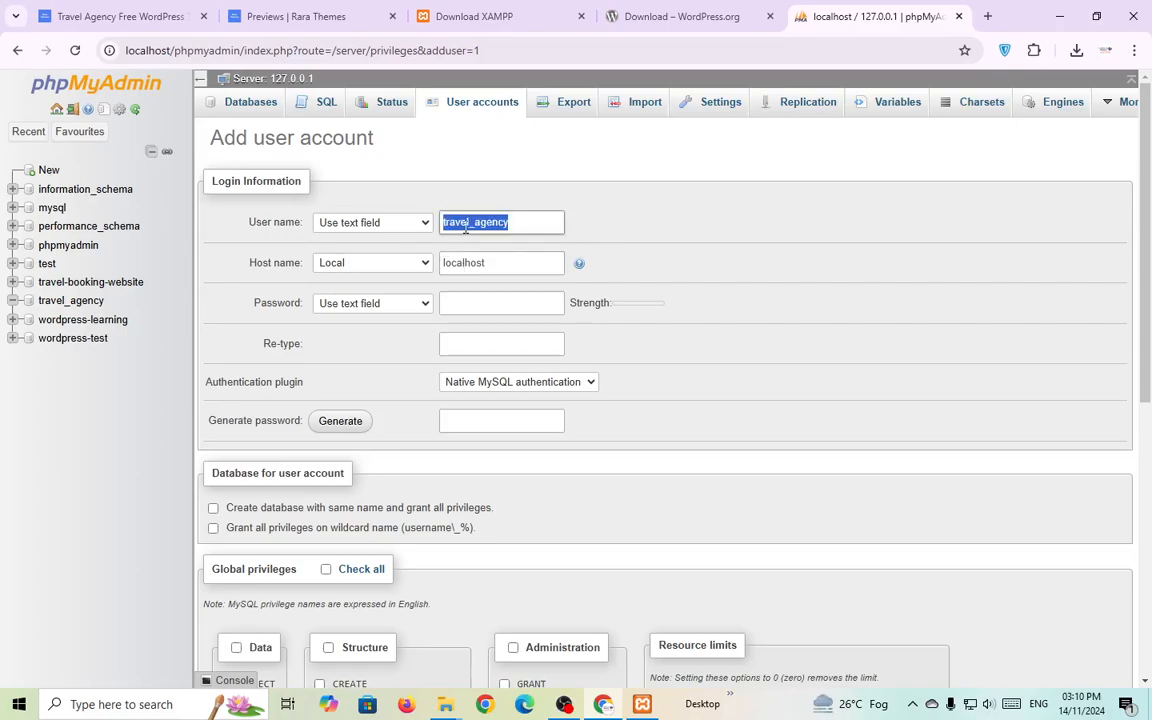
{"action": "left_click", "coordinate": [645, 203]}
Enter and confirm the account password, grant all global privileges, and create the user.
{"action": "left_click", "coordinate": [481, 303]}
{"action": "key", "text": "ctrl+v"}
{"action": "key", "text": "Tab"}
{"action": "key", "text": "ctrl+v"}
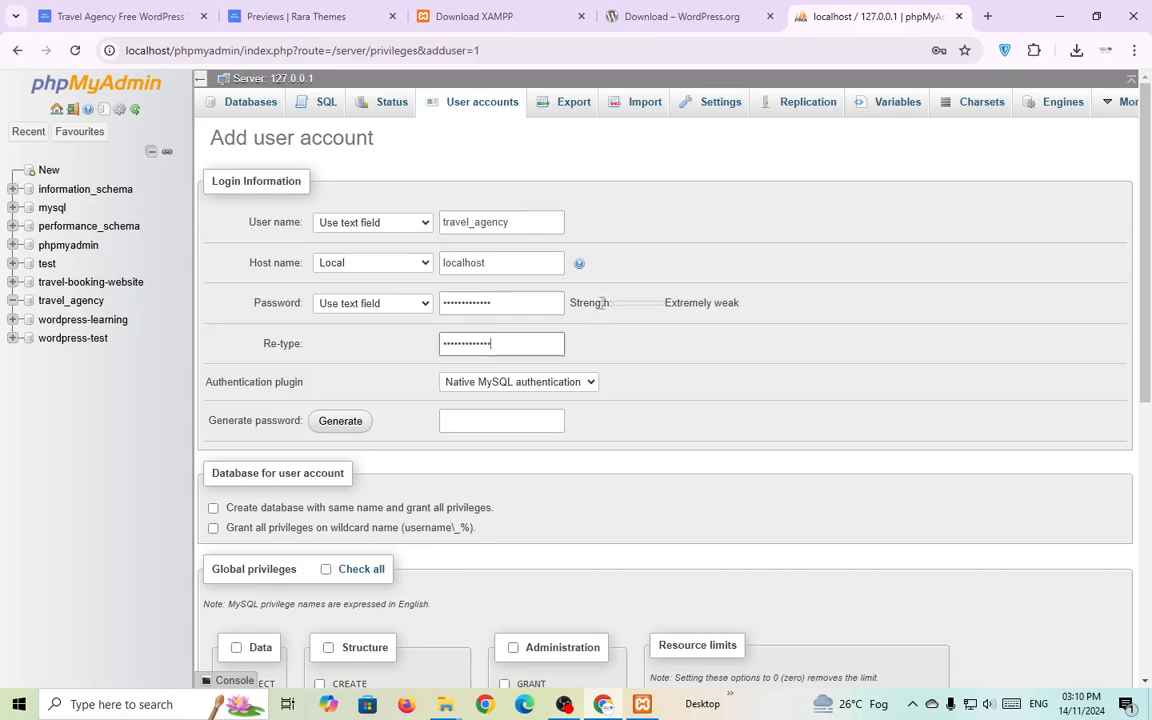
{"action": "scroll", "coordinate": [558, 429], "scroll_direction": "down", "scroll_amount": 1}
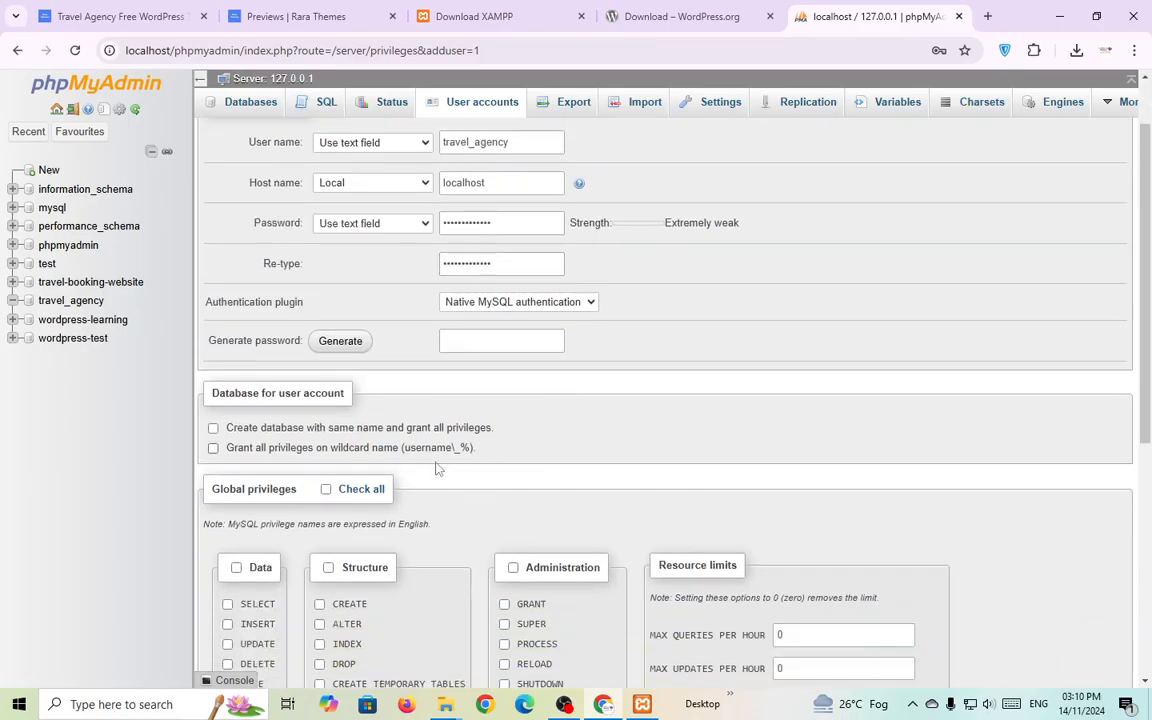
{"action": "scroll", "coordinate": [500, 442], "scroll_direction": "up", "scroll_amount": 1}
{"action": "scroll", "coordinate": [694, 324], "scroll_direction": "down", "scroll_amount": 1}
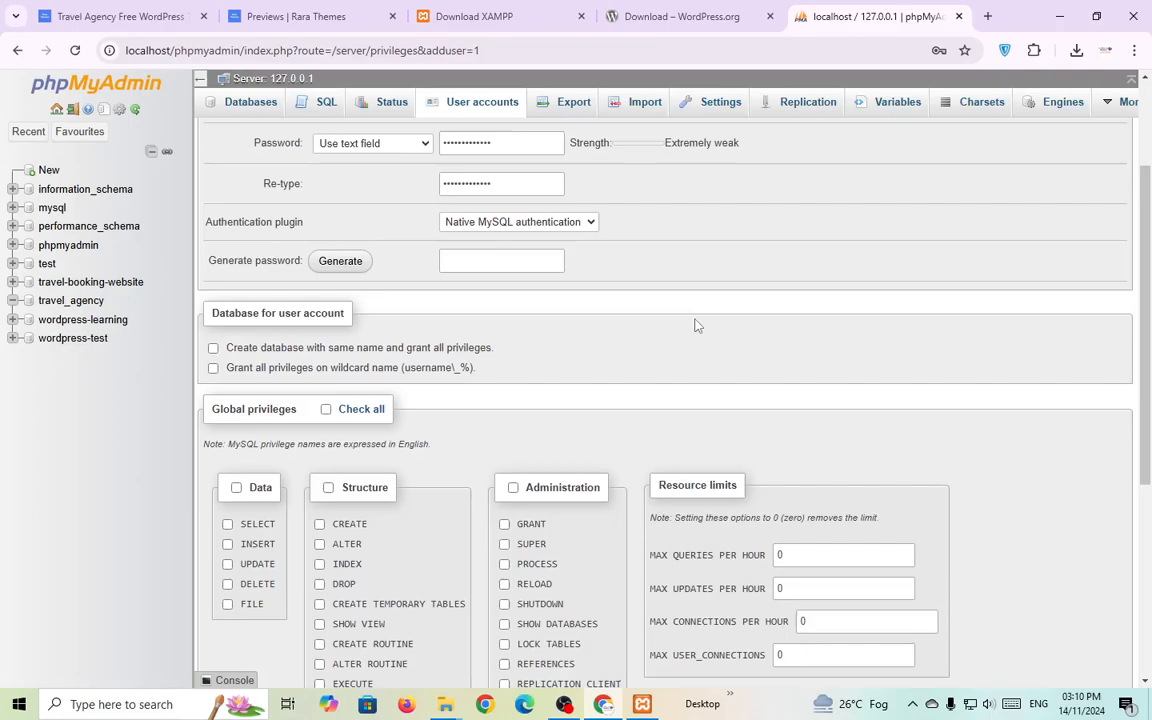
{"action": "scroll", "coordinate": [517, 483], "scroll_direction": "up", "scroll_amount": 2}
{"action": "scroll", "coordinate": [392, 510], "scroll_direction": "down", "scroll_amount": 1}
{"action": "left_click", "coordinate": [362, 489]}
{"action": "scroll", "coordinate": [375, 486], "scroll_direction": "down", "scroll_amount": 5}
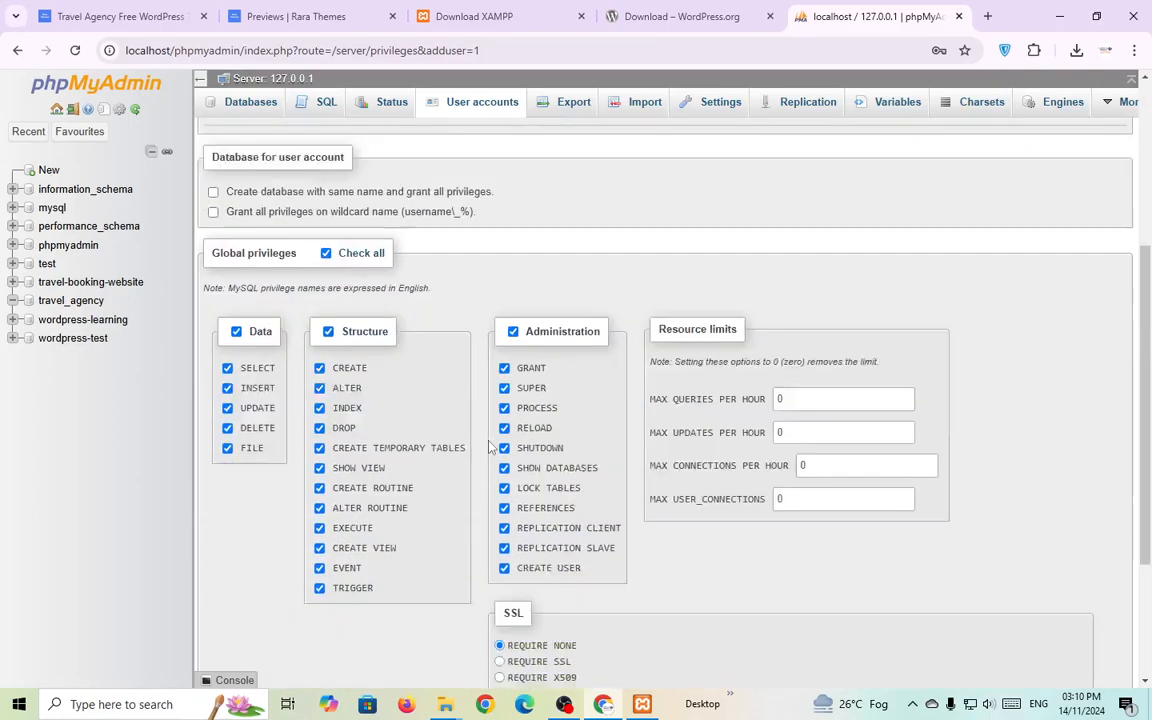
{"action": "left_click", "coordinate": [220, 624]}
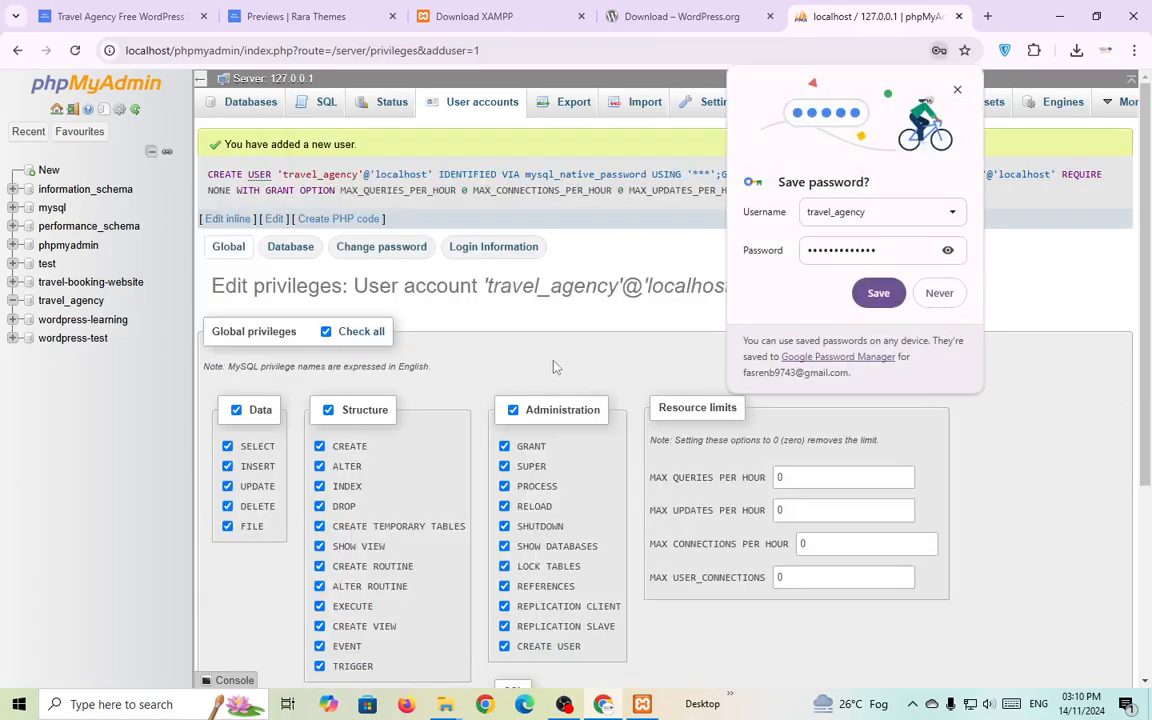
{"action": "left_click", "coordinate": [878, 293]}
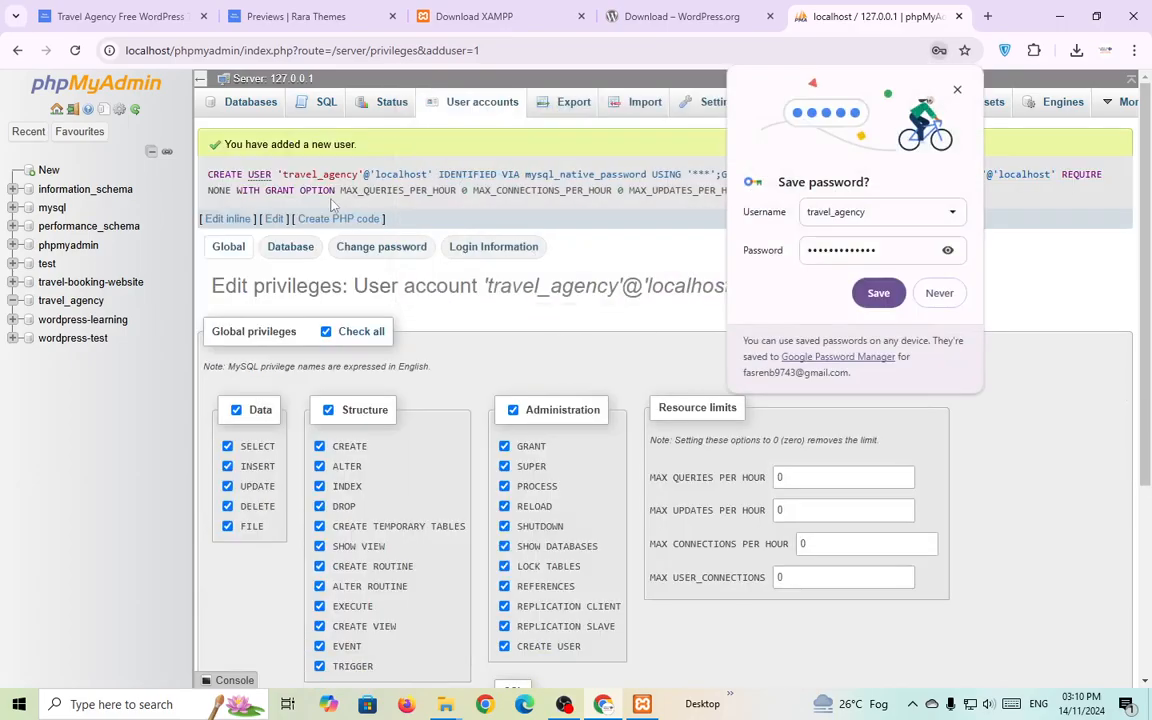
{"action": "left_click", "coordinate": [878, 293]}
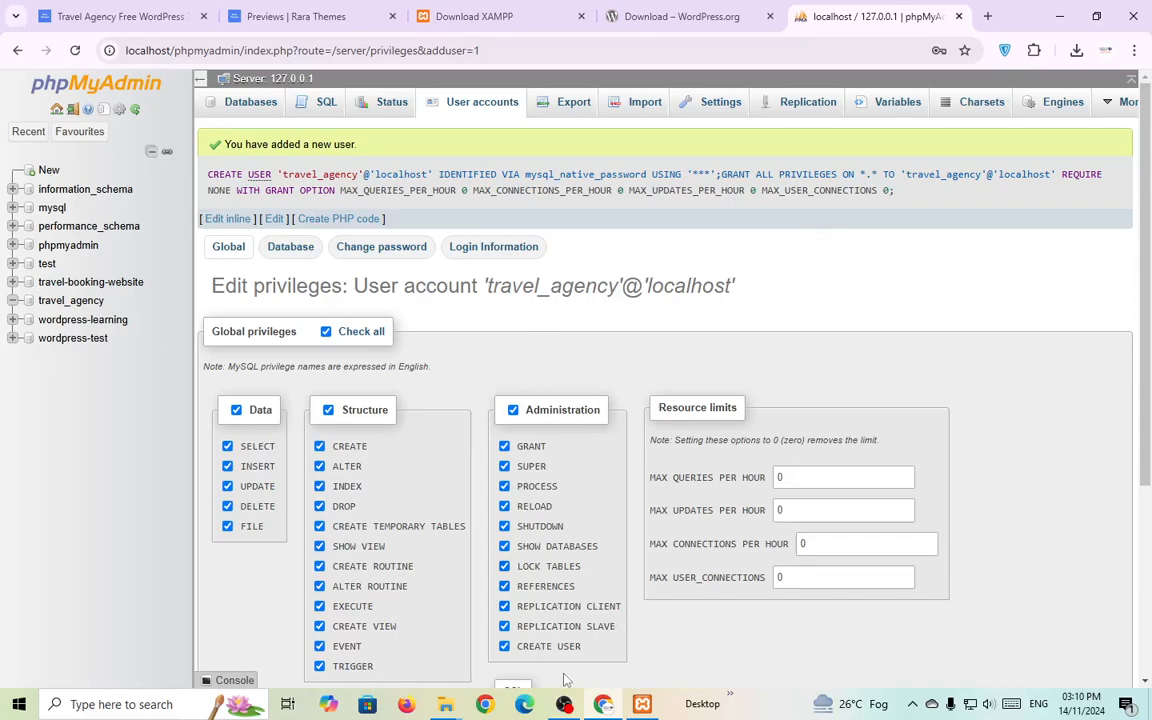
Open wp-config-sample.php from htdocs\travel_agency in Visual Studio Code.
{"action": "mouse_move", "coordinate": [445, 704]}
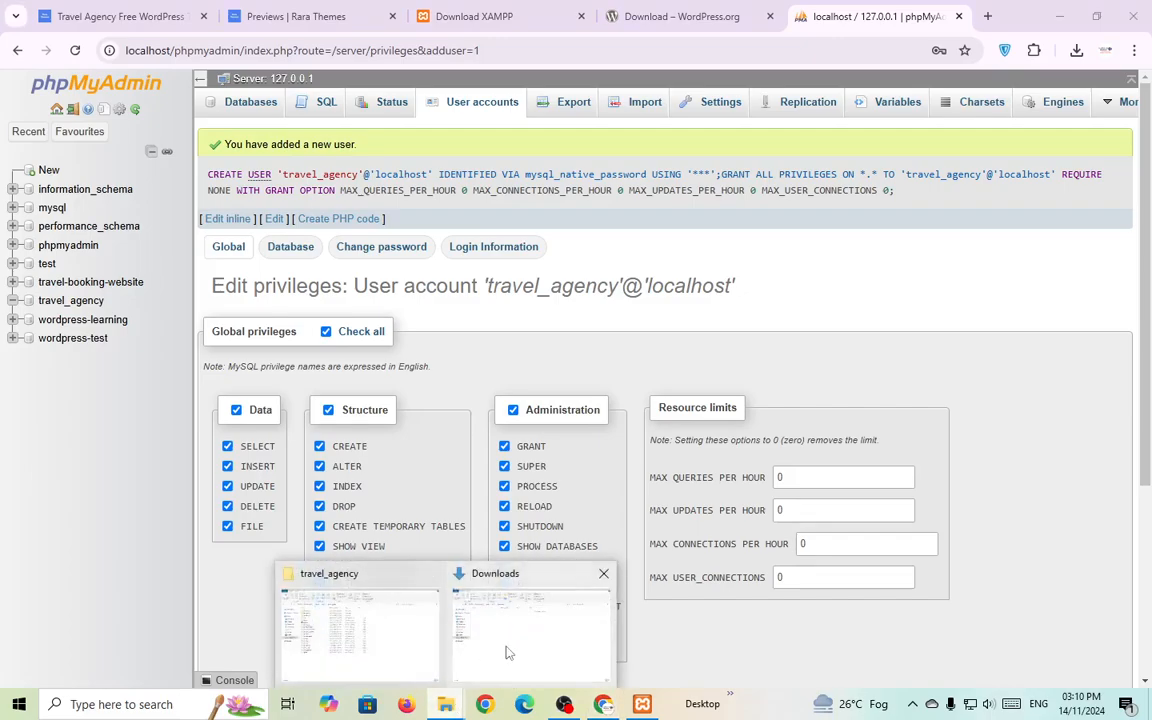
{"action": "left_click", "coordinate": [507, 650]}
{"action": "left_click", "coordinate": [368, 610]}
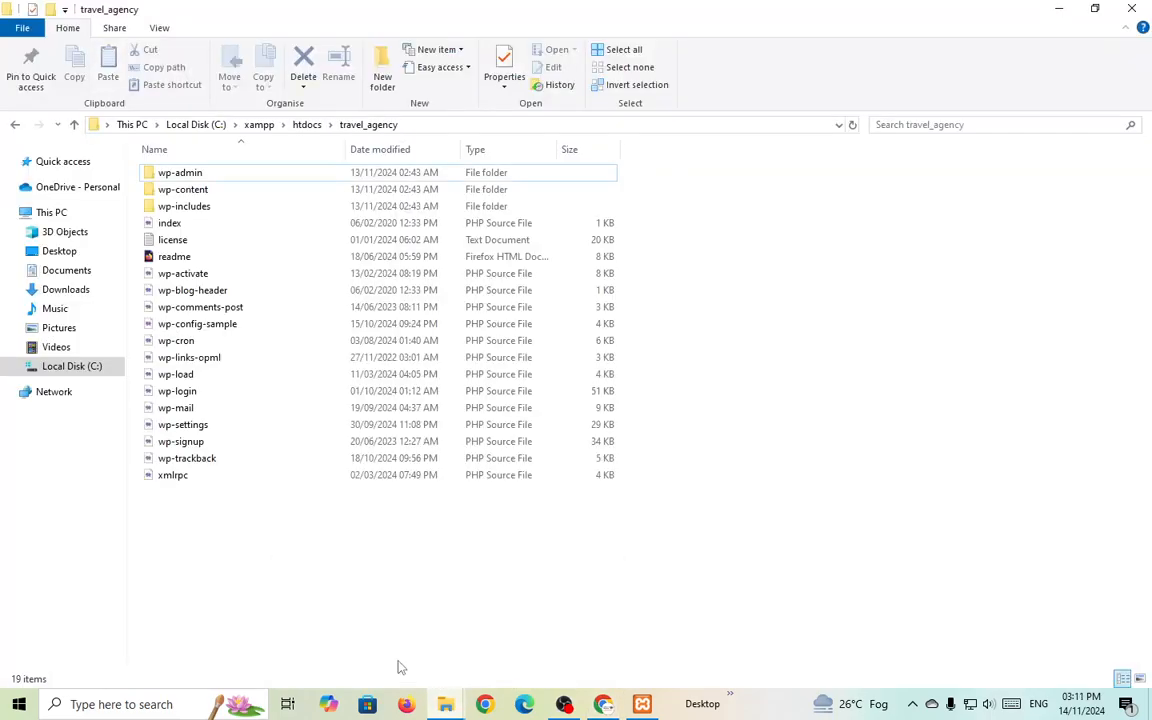
{"action": "left_click", "coordinate": [307, 125]}
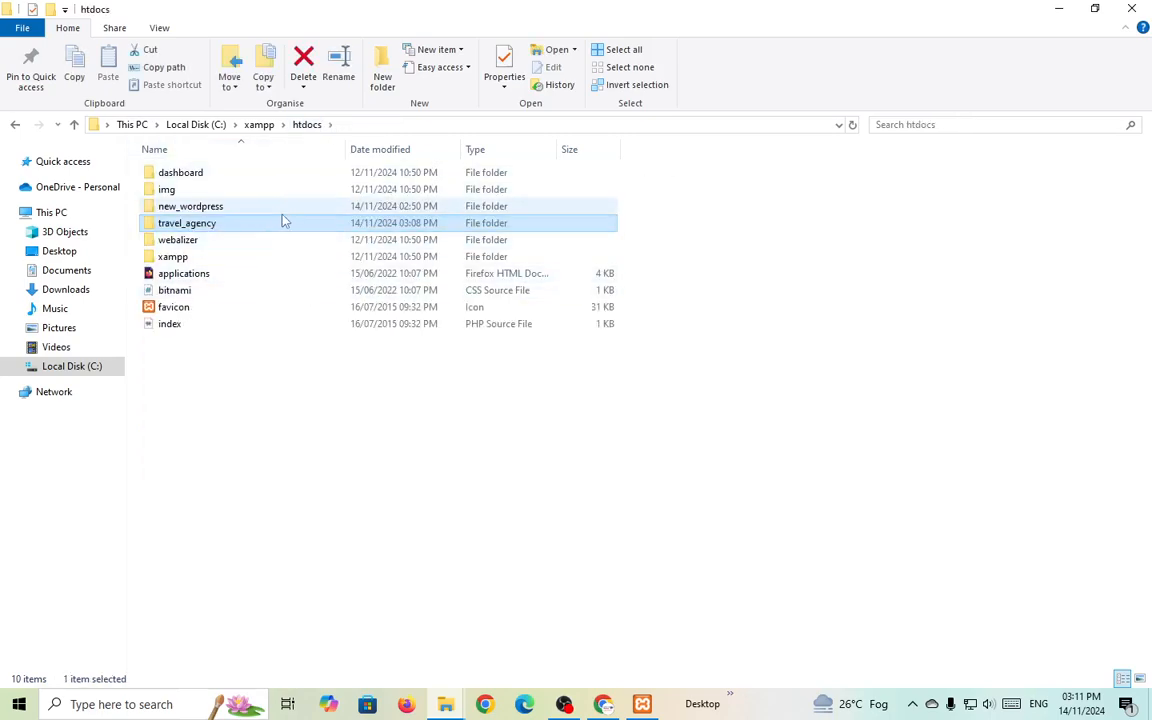
{"action": "double_click", "coordinate": [279, 230]}
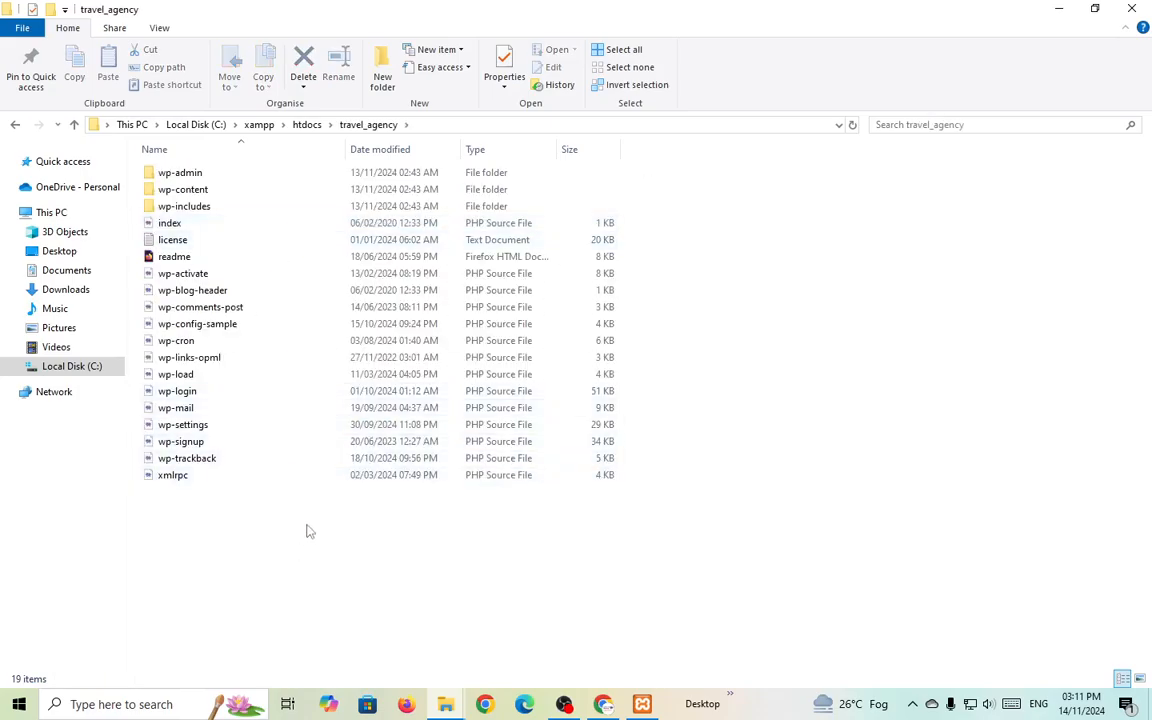
{"action": "left_click", "coordinate": [189, 329]}
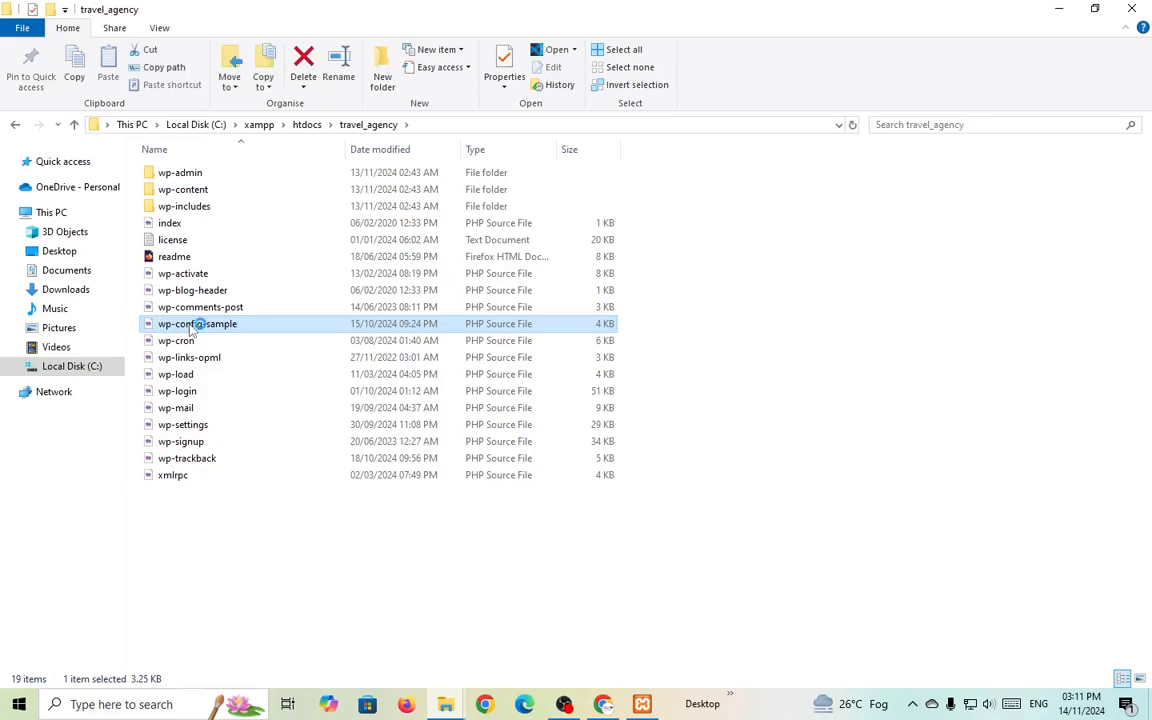
{"action": "double_click", "coordinate": [190, 326]}
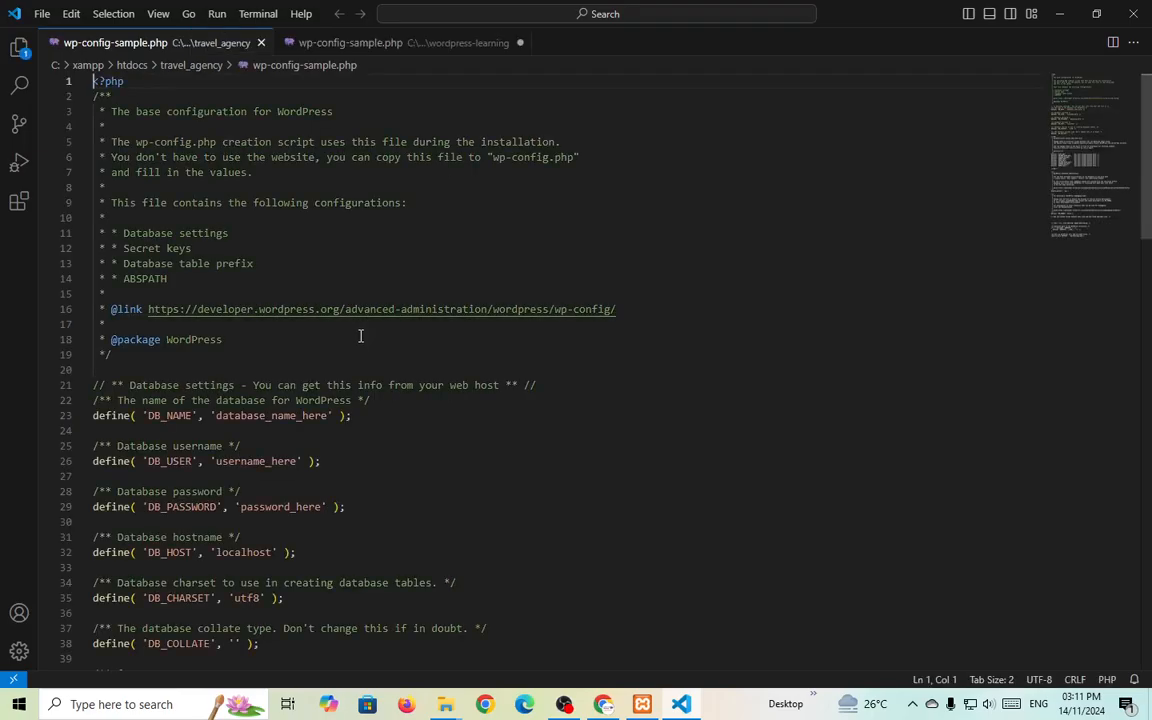
Check the travel_agency database in phpMyAdmin and set DB_NAME in the config to travel_agency.
{"action": "scroll", "coordinate": [361, 354], "scroll_direction": "down", "scroll_amount": 1}
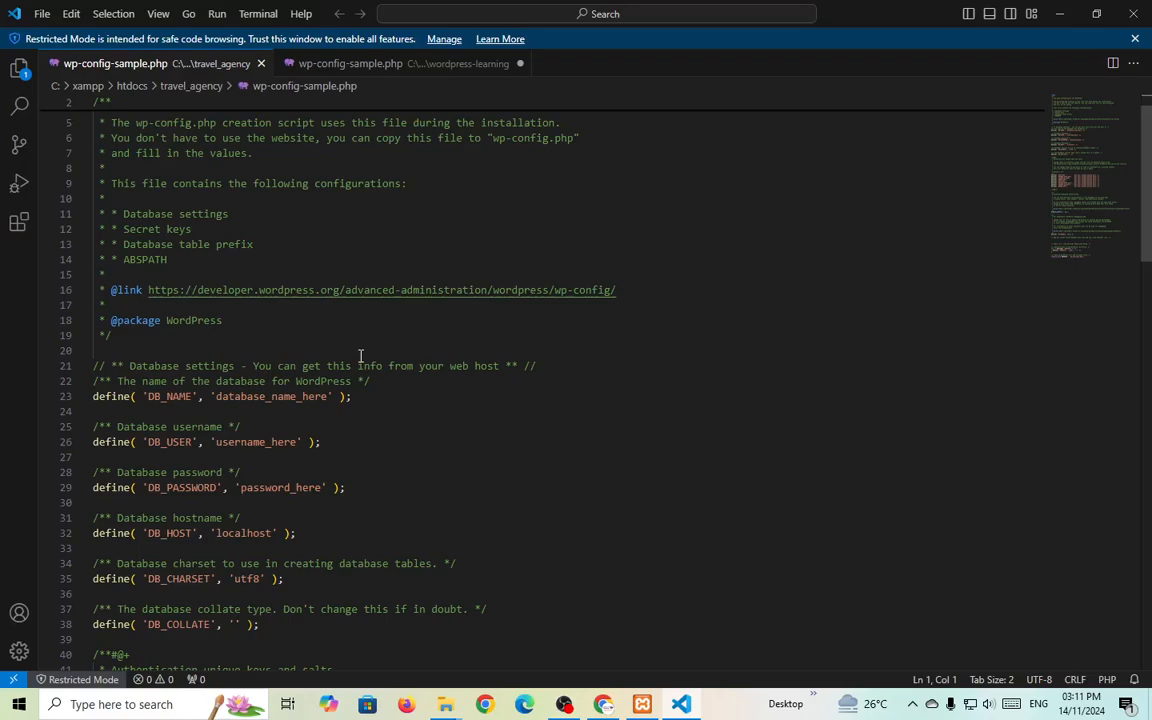
{"action": "scroll", "coordinate": [361, 354], "scroll_direction": "down", "scroll_amount": 2}
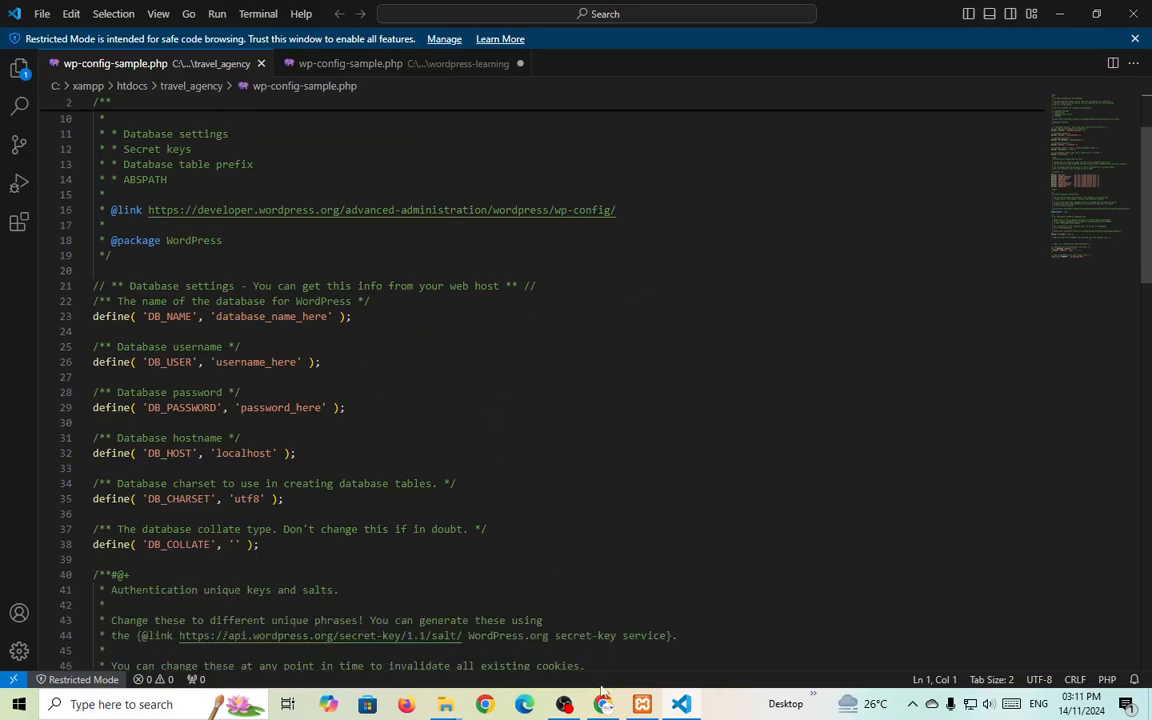
{"action": "key", "text": "alt+Tab"}
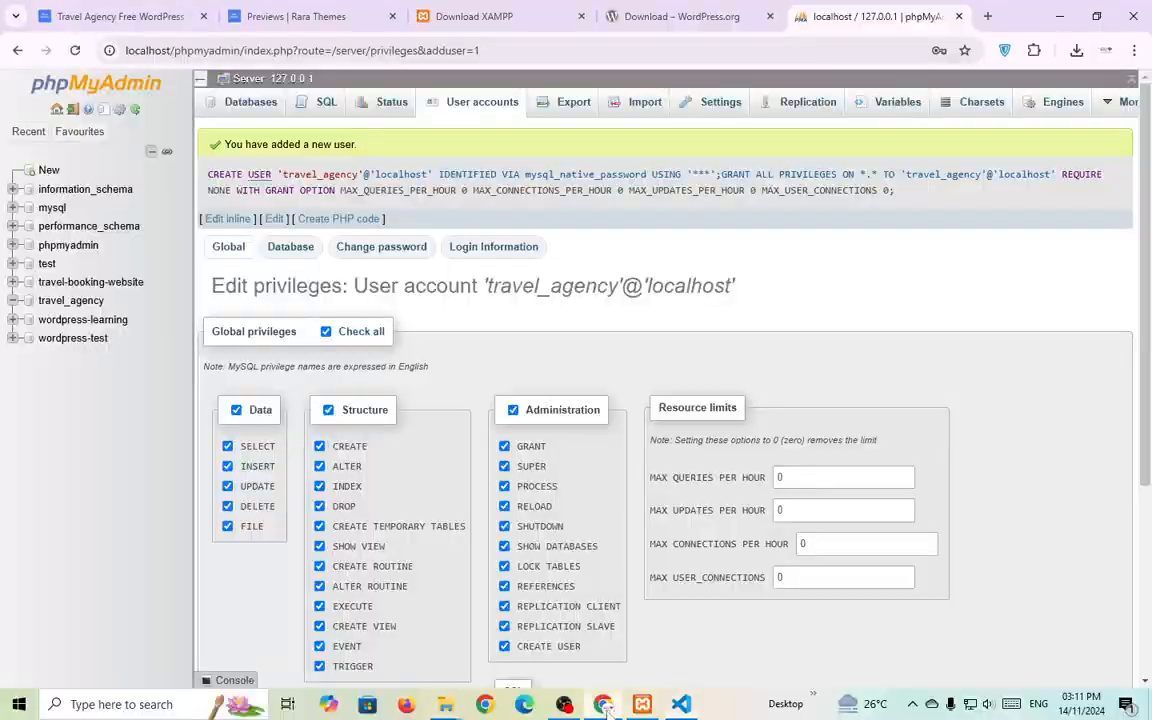
{"action": "left_click", "coordinate": [60, 302]}
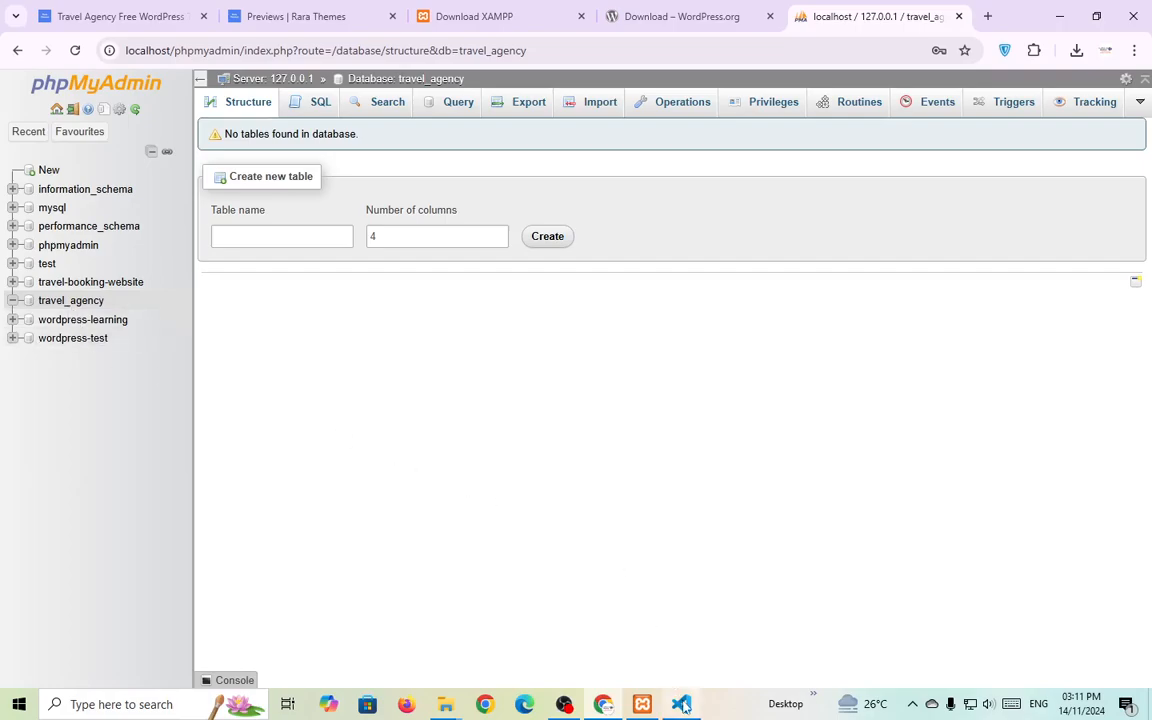
{"action": "key", "text": "alt+Tab"}
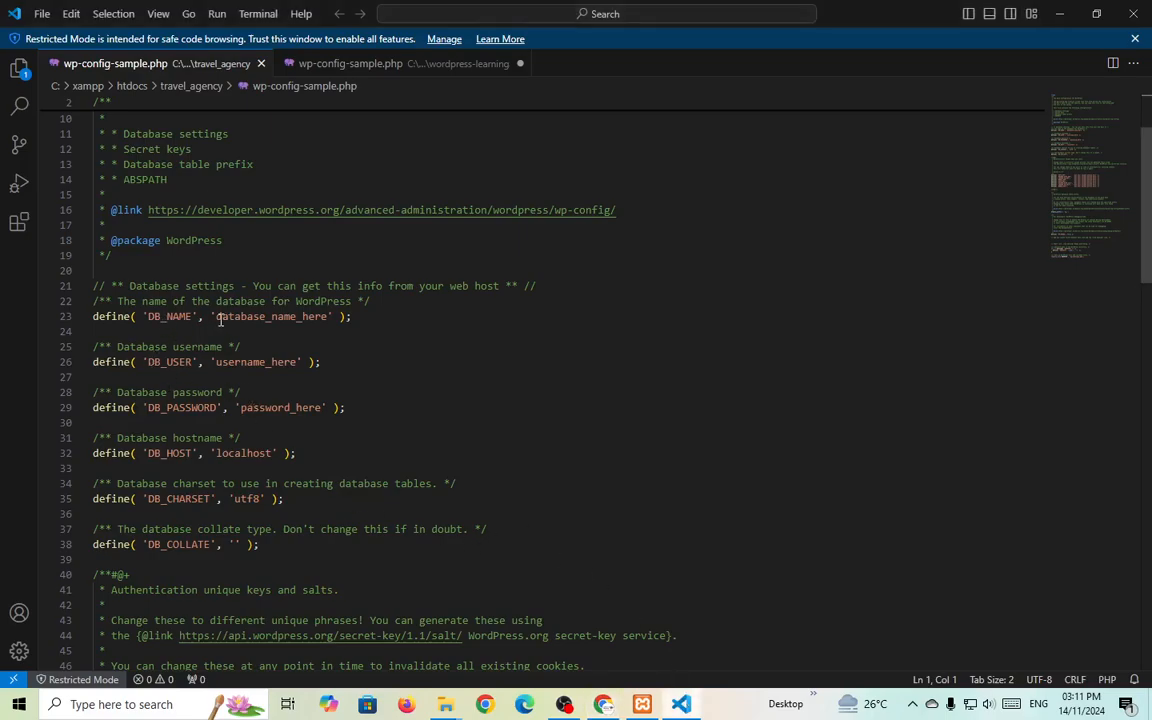
{"action": "left_click_drag", "start_coordinate": [217, 316], "coordinate": [327, 316]}
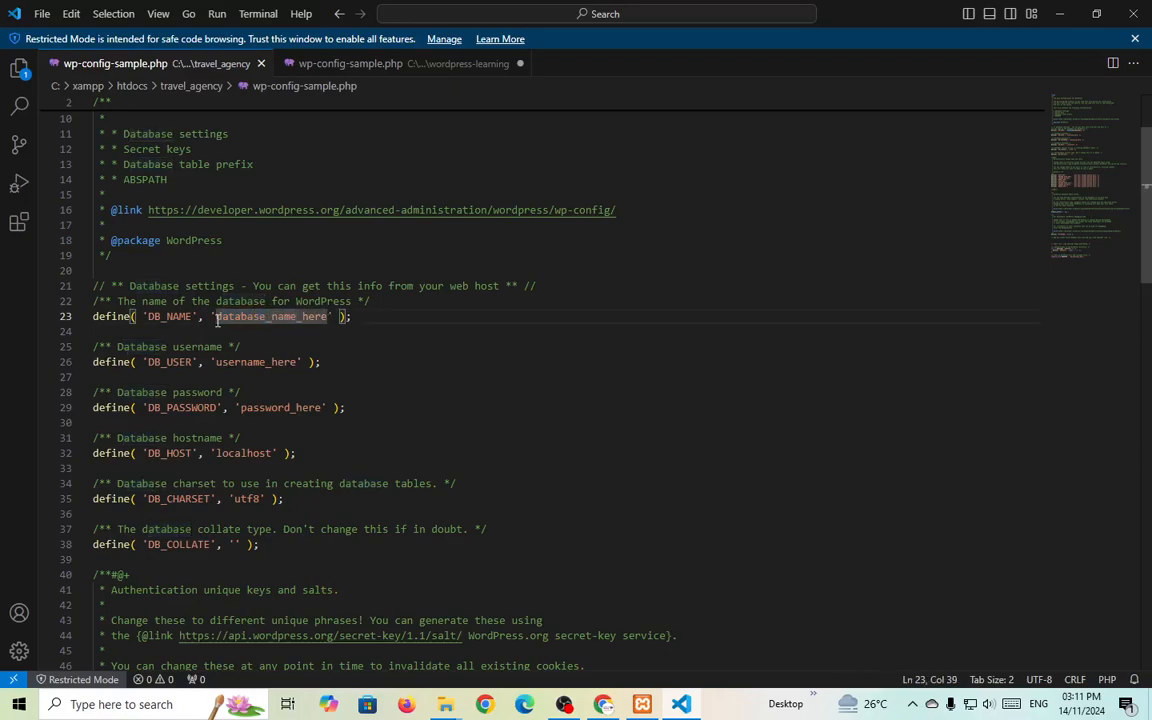
{"action": "left_click_drag", "start_coordinate": [217, 316], "coordinate": [327, 316]}
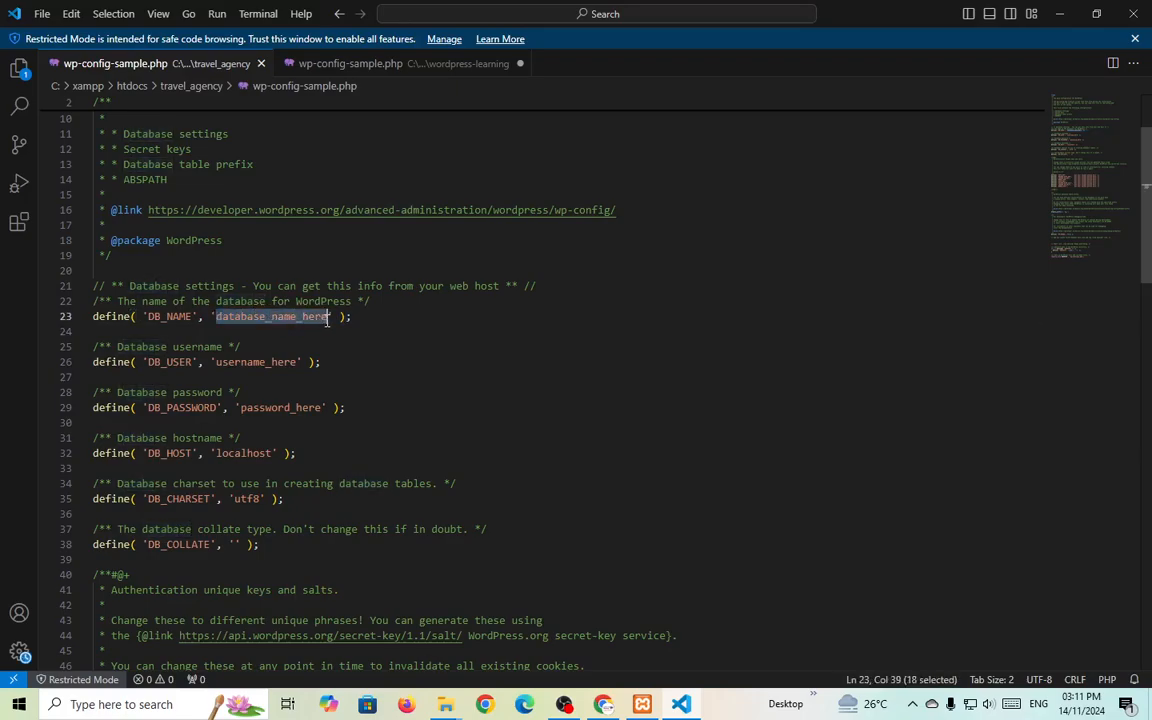
{"action": "key", "text": "ctrl+v"}
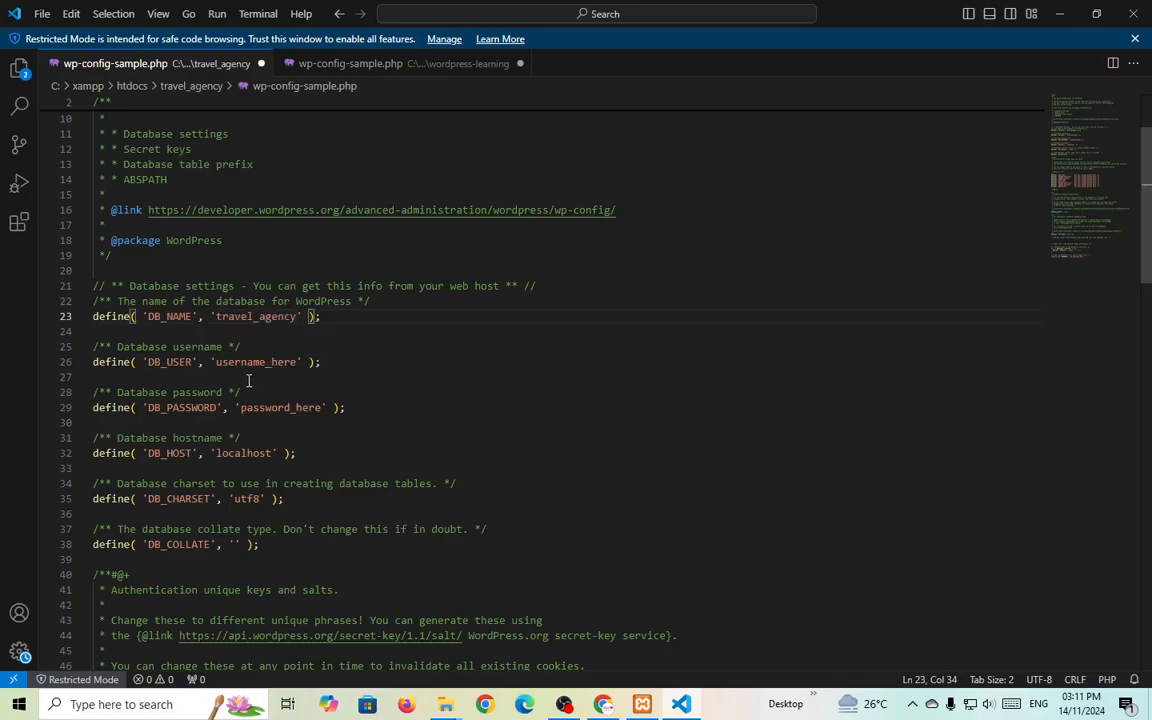
Set DB_USER to travel_agency, fill in the database password, confirm host localhost, and save.
{"action": "left_click", "coordinate": [218, 363]}
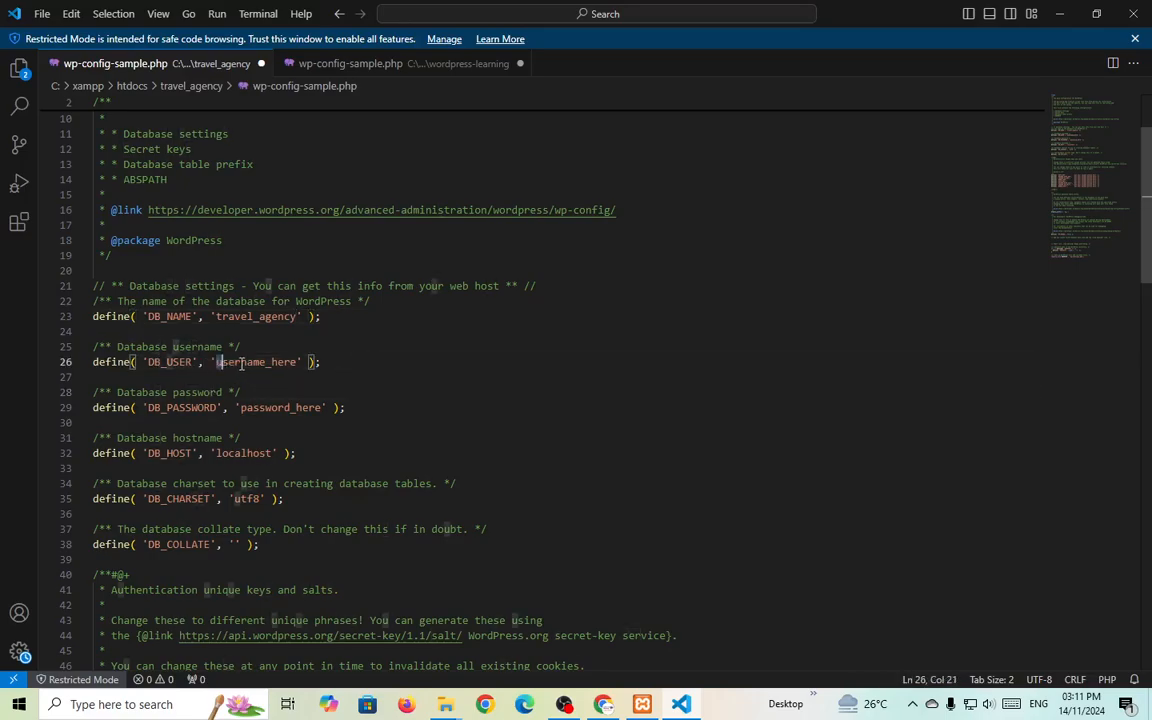
{"action": "left_click", "coordinate": [296, 363], "text": "shift"}
{"action": "type", "text": "travel_agency"}
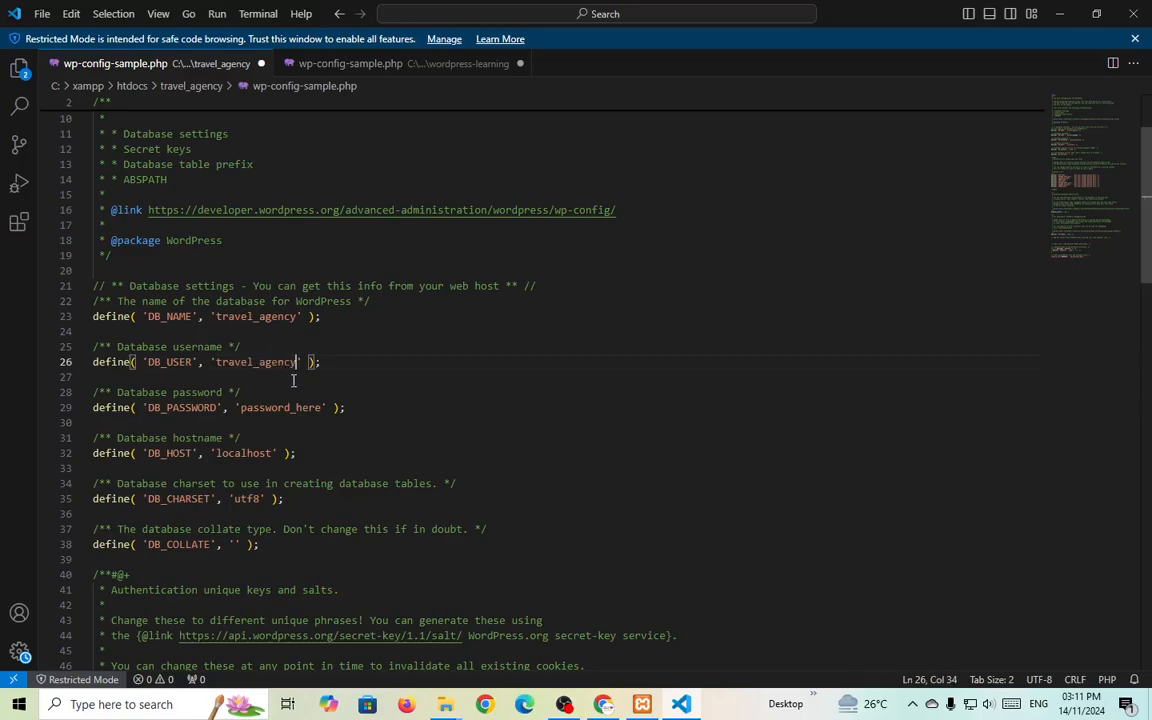
{"action": "left_click_drag", "start_coordinate": [240, 410], "coordinate": [326, 408]}
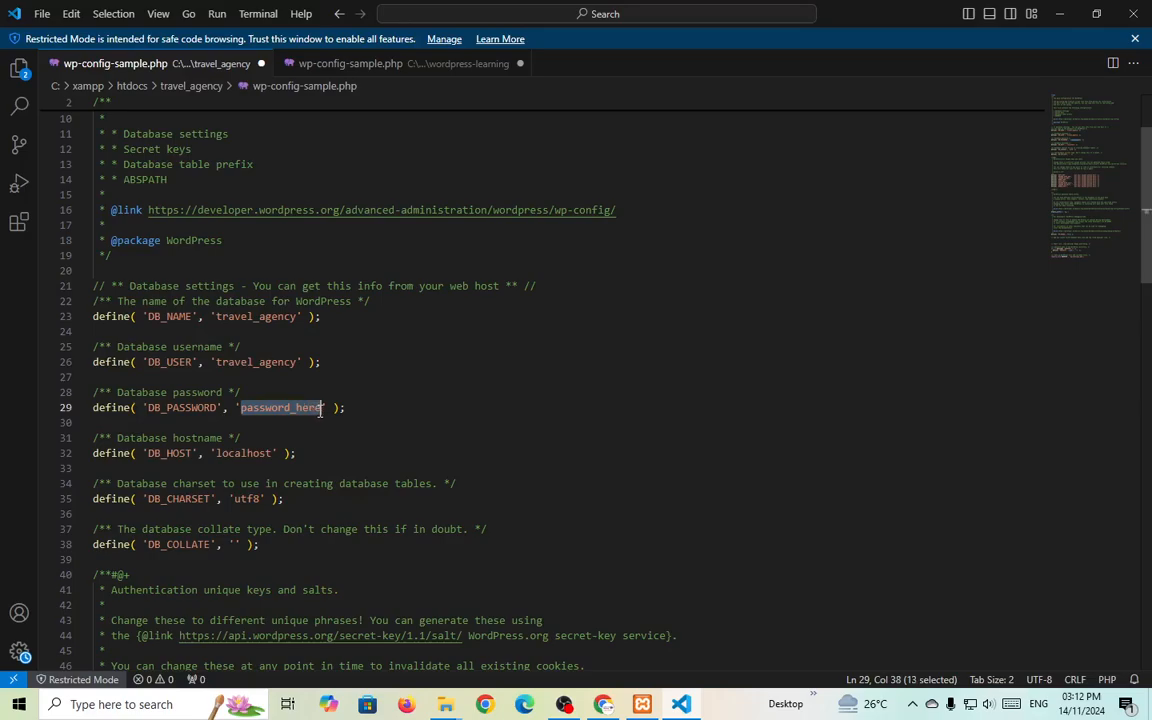
{"action": "key", "text": "ctrl+v"}
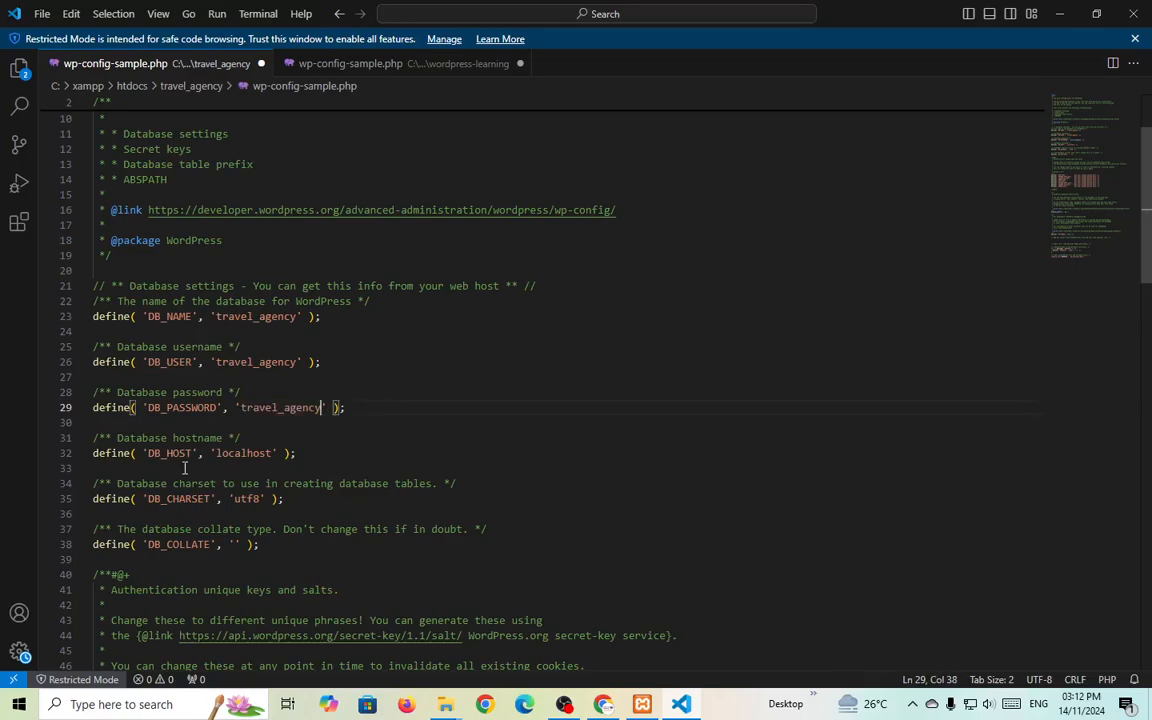
{"action": "left_click", "coordinate": [236, 457]}
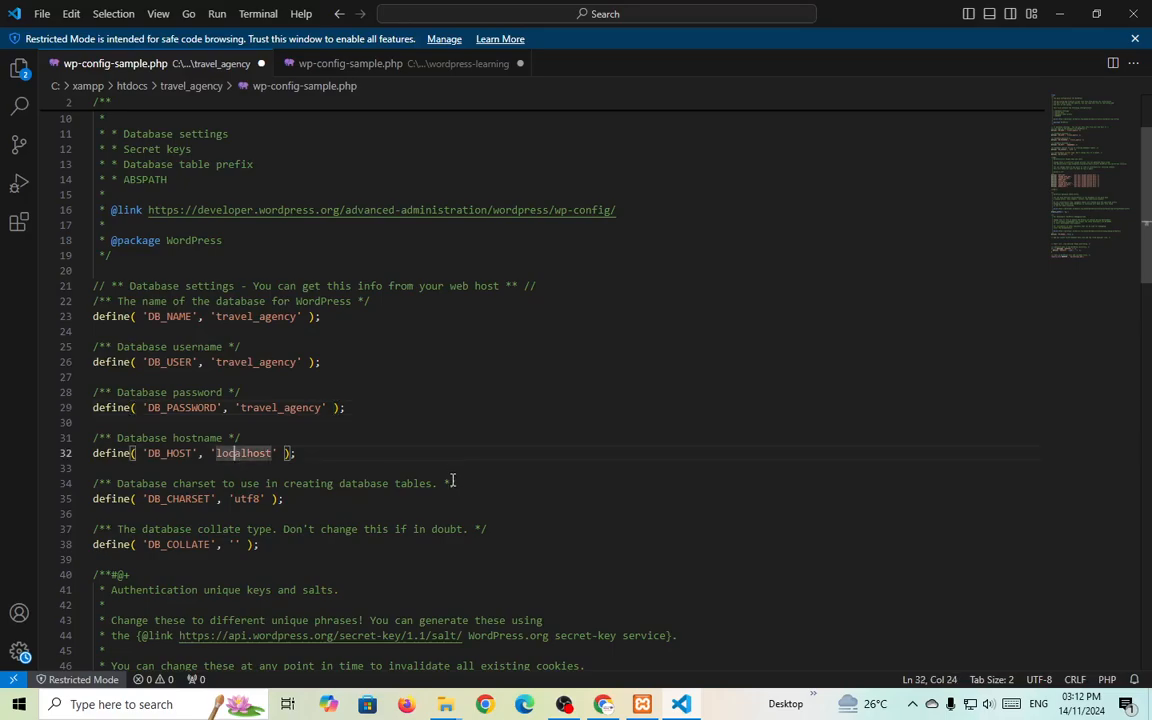
{"action": "key", "text": "ctrl+s"}
Compare with the wordpress-learning config file, save it, and return to the travel_agency config.
{"action": "left_click", "coordinate": [310, 65]}
{"action": "left_click", "coordinate": [112, 63]}
{"action": "left_click", "coordinate": [318, 64]}
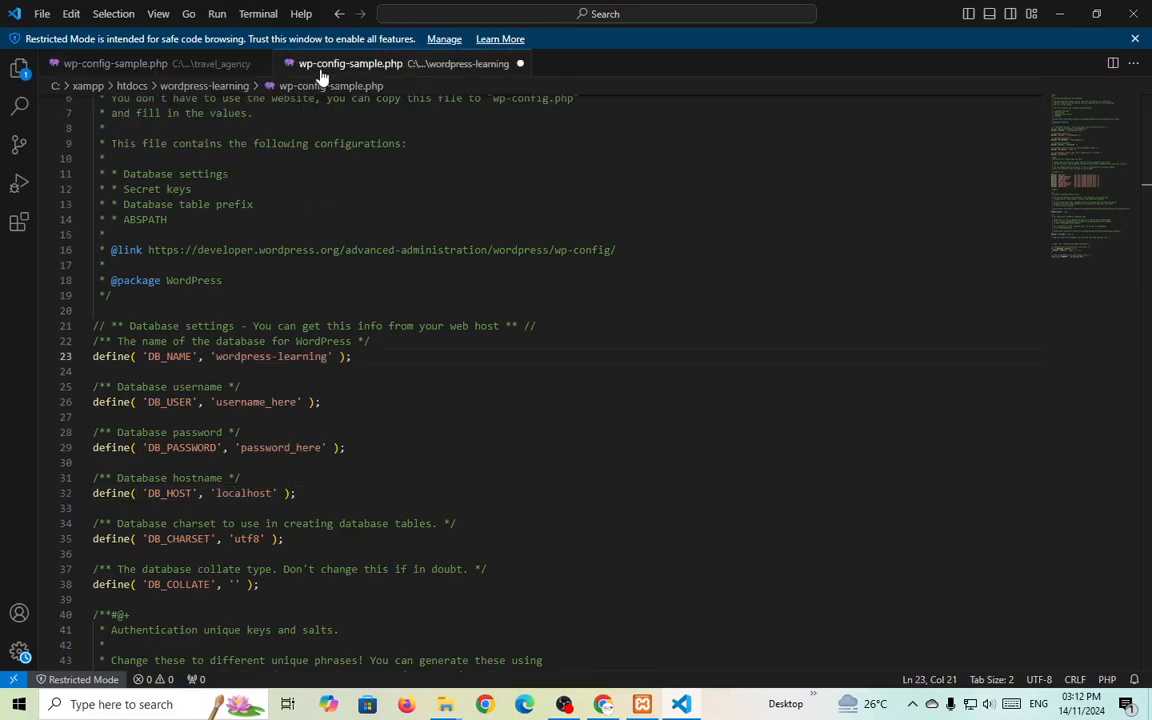
{"action": "key", "text": "ctrl+s"}
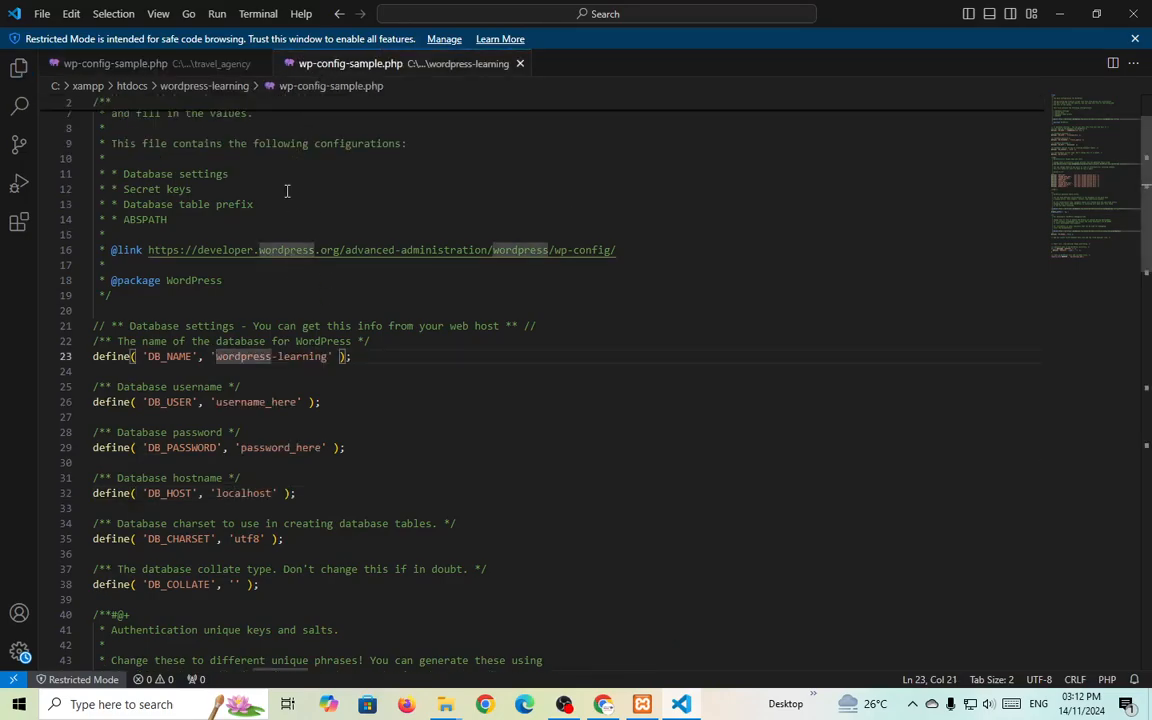
{"action": "left_click", "coordinate": [174, 68]}
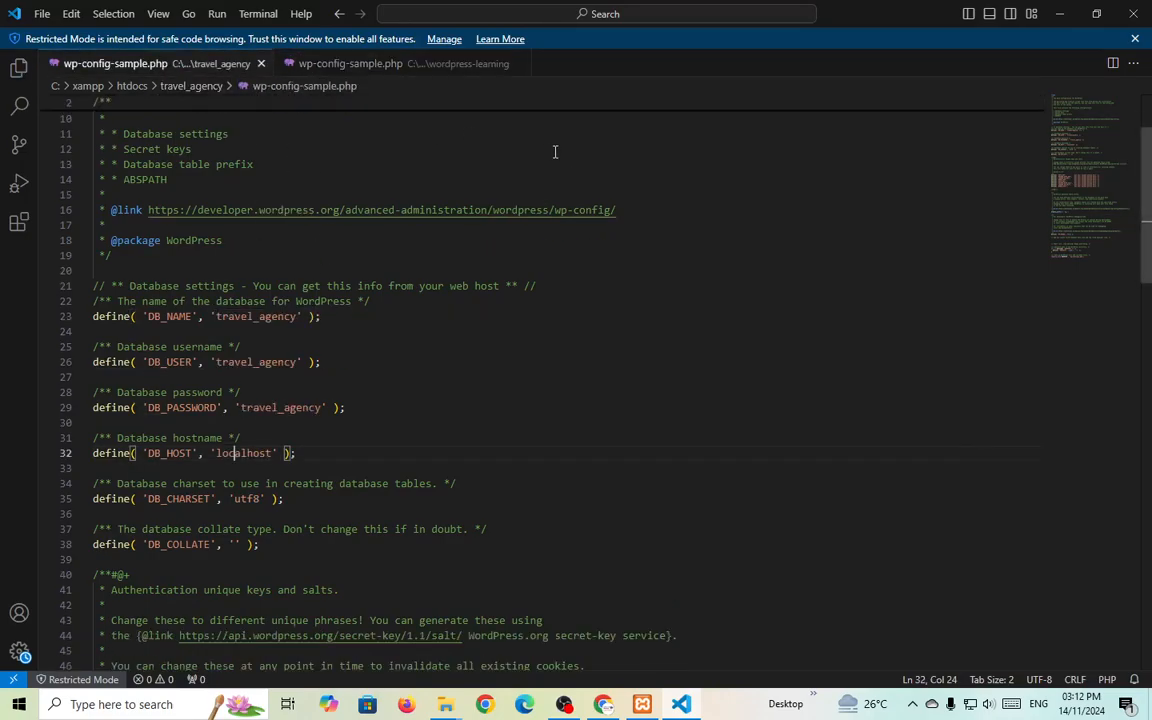
Close VS Code and load localhost/travel_agency/wp-admin in a new Chrome tab.
{"action": "left_click", "coordinate": [1136, 14]}
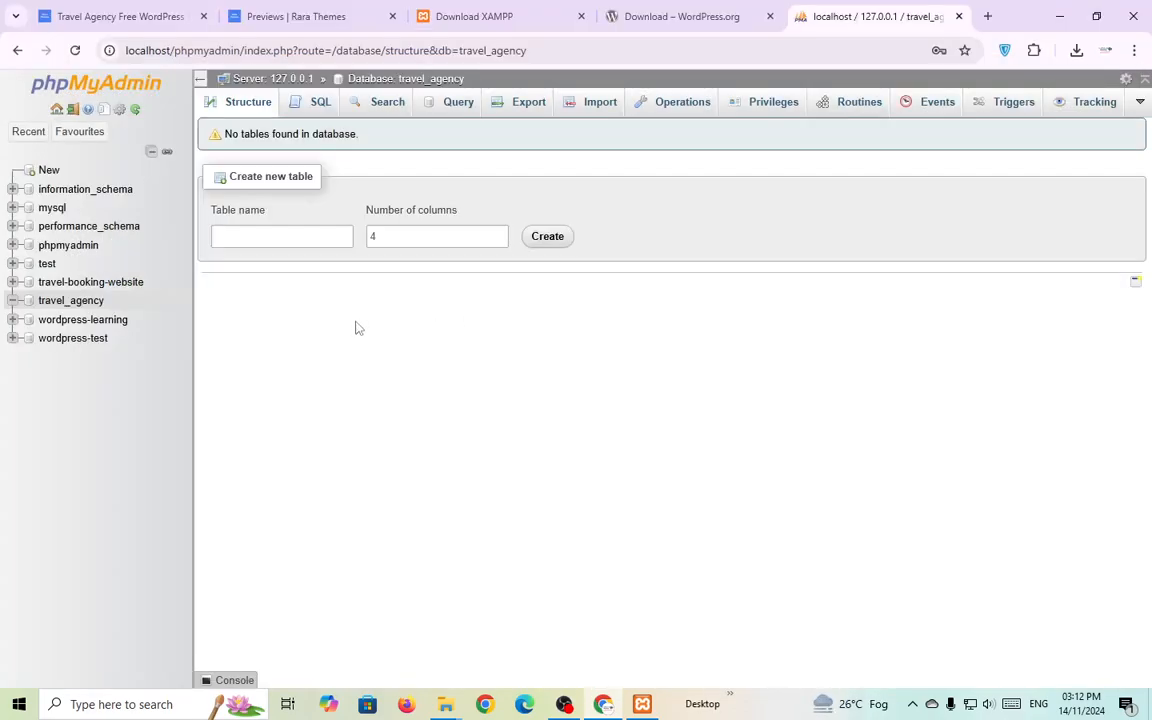
{"action": "left_click", "coordinate": [987, 17]}
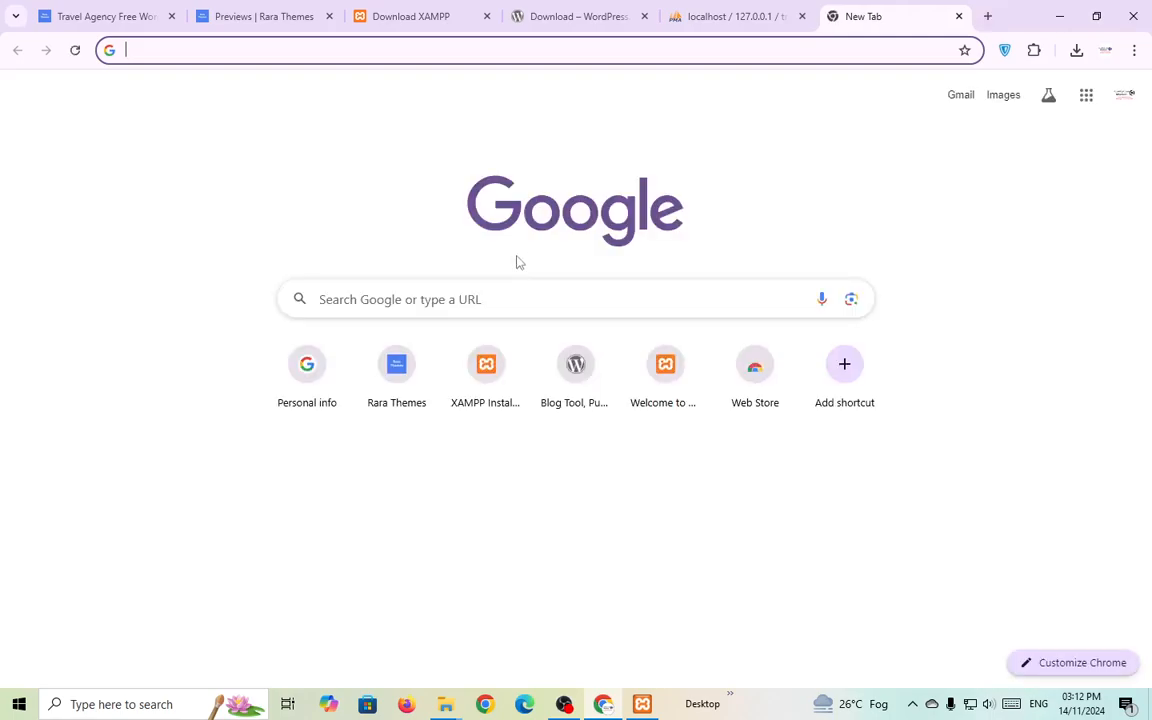
{"action": "type", "text": "lo"}
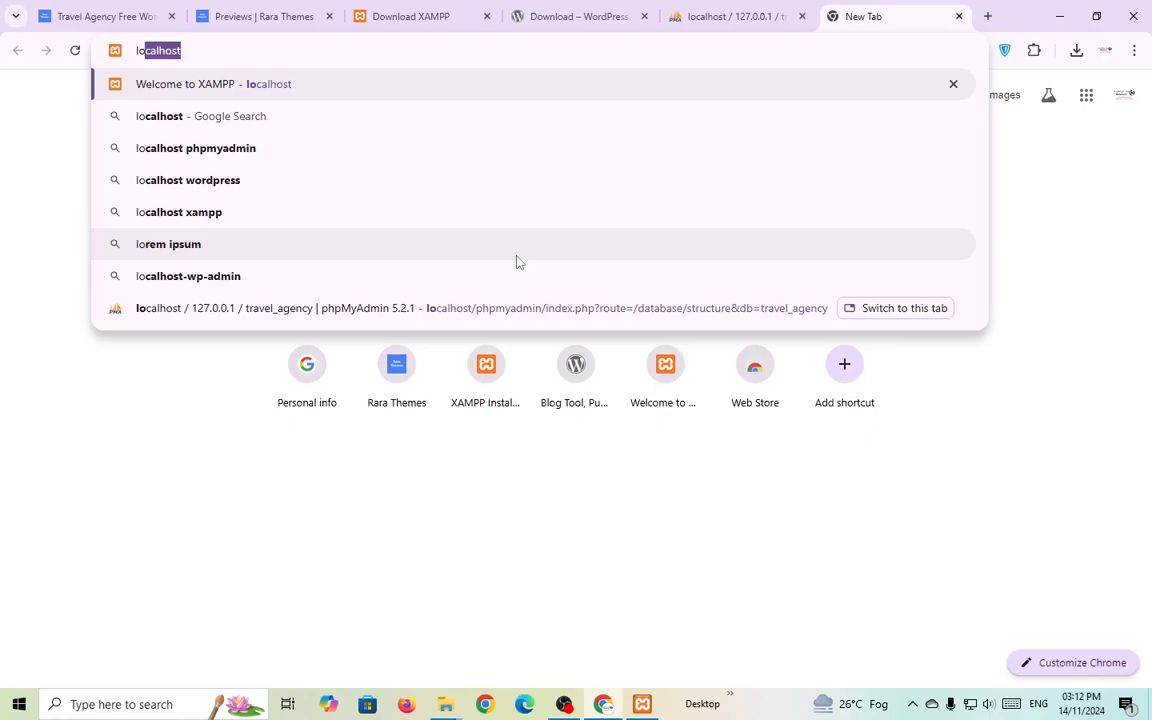
{"action": "type", "text": "calhost/"}
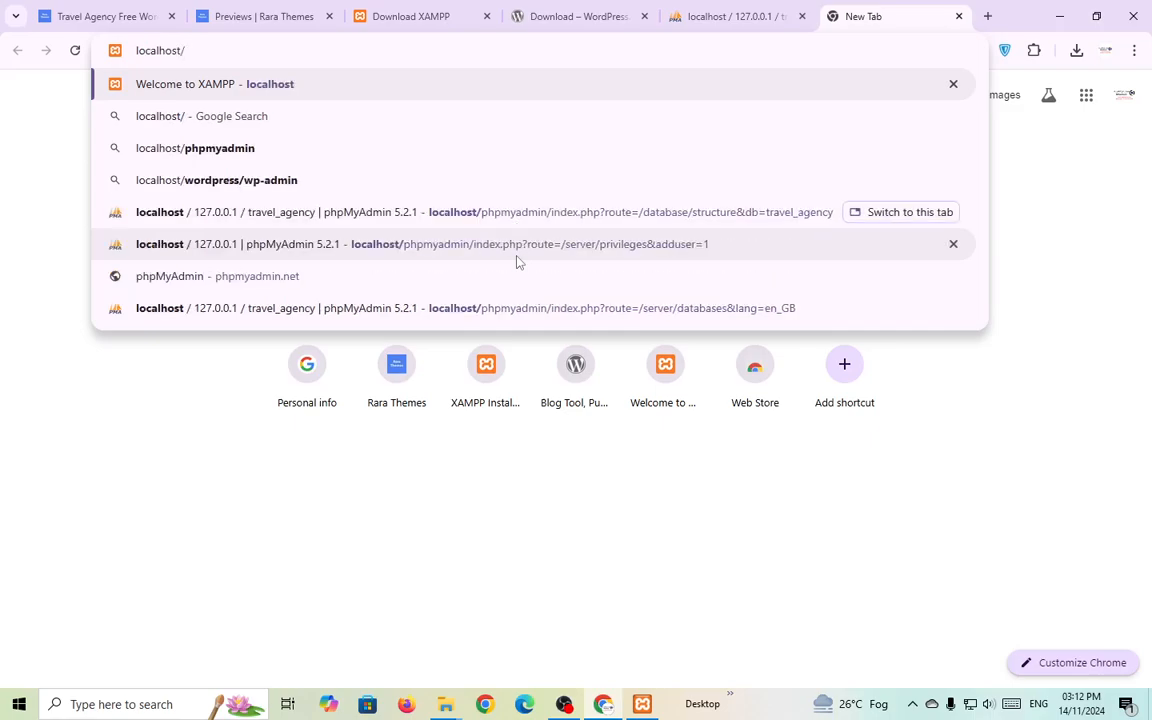
{"action": "type", "text": "travel_agency"}
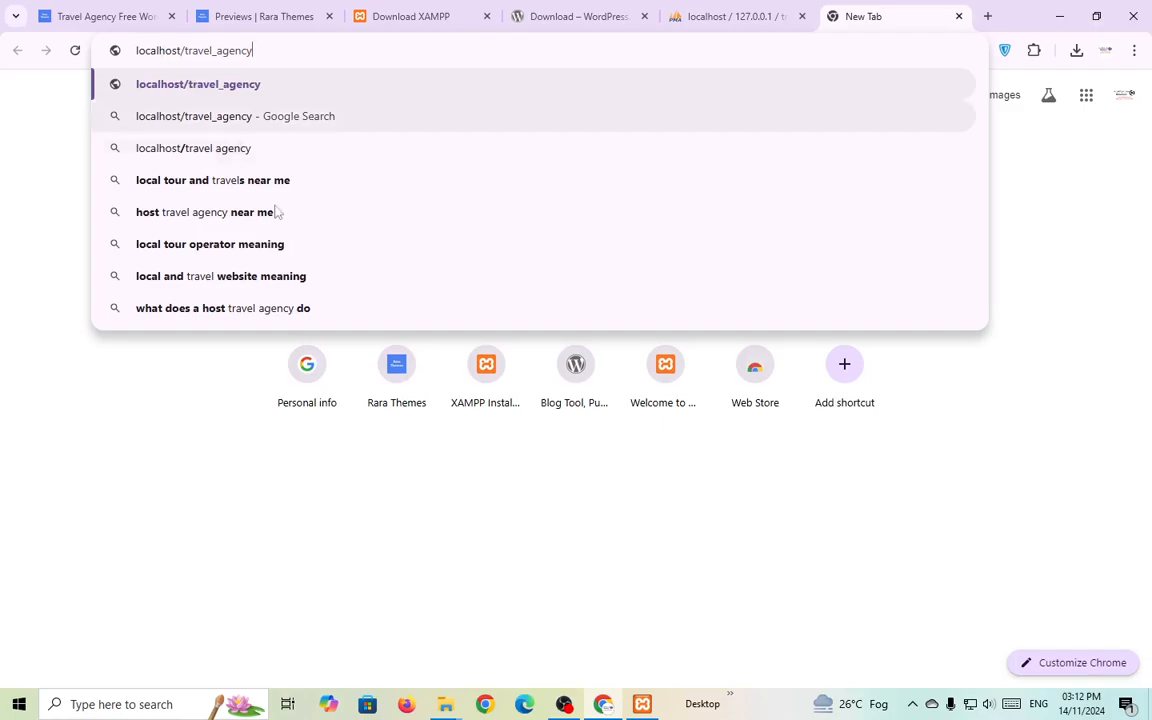
{"action": "left_click", "coordinate": [445, 704]}
{"action": "left_click", "coordinate": [385, 645]}
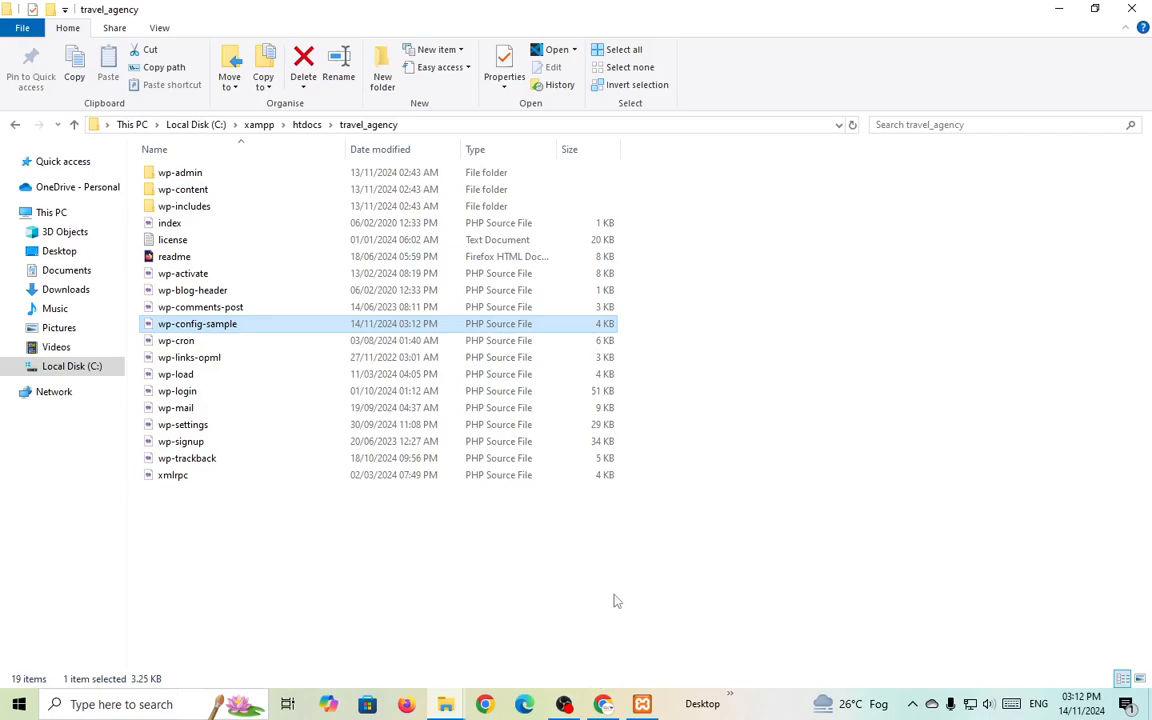
{"action": "key", "text": "alt+Tab"}
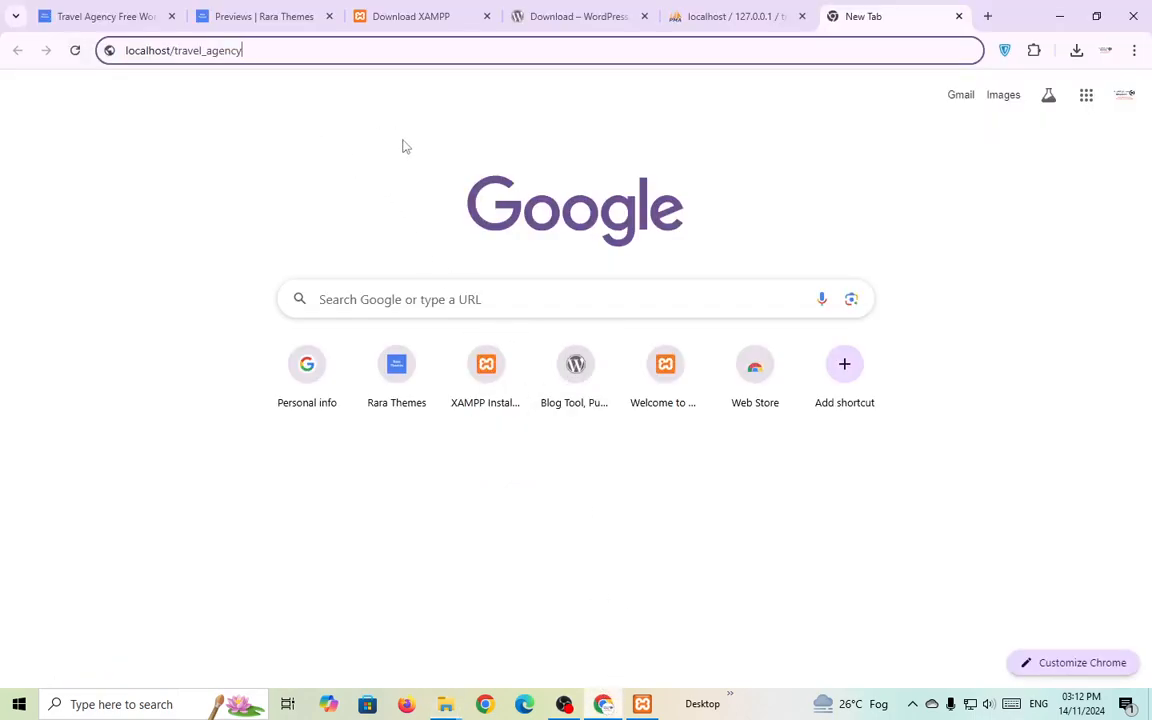
{"action": "type", "text": "/"}
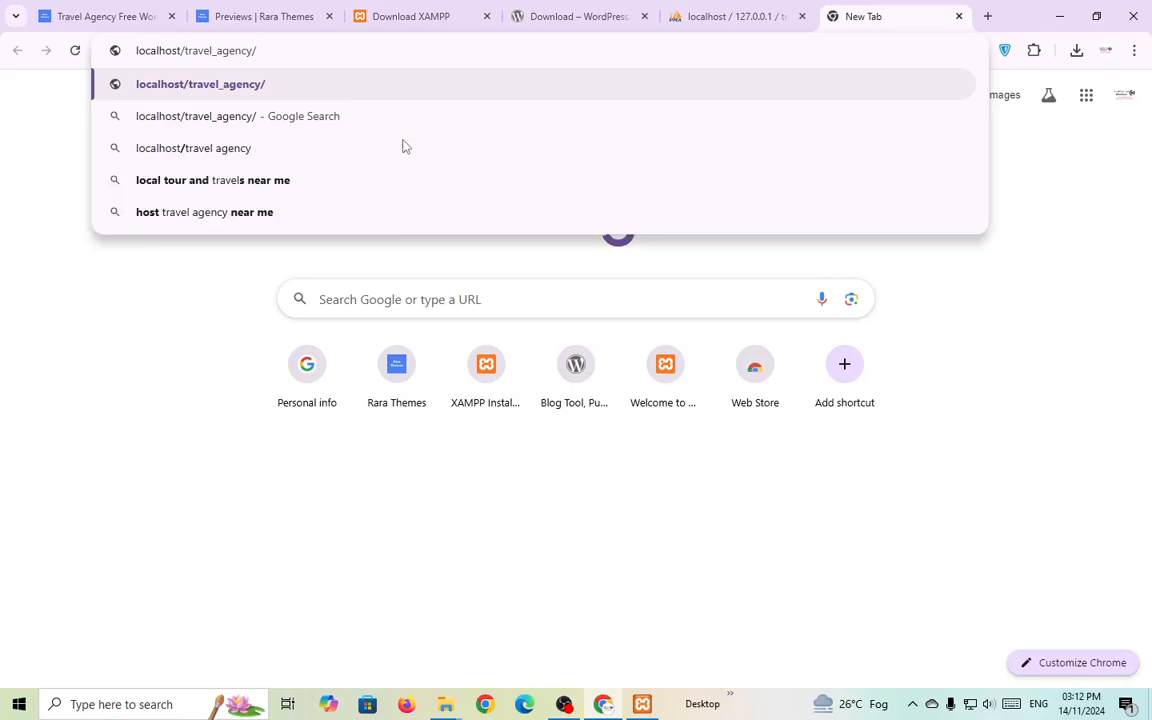
{"action": "type", "text": "wp-admin"}
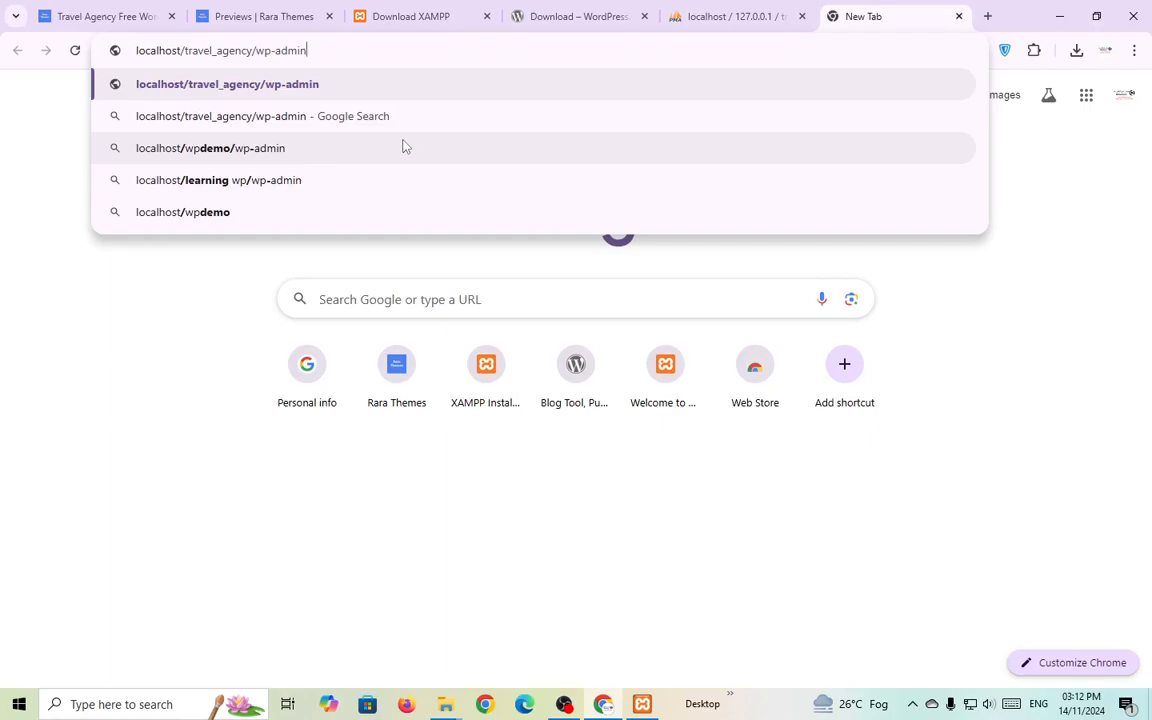
{"action": "key", "text": "Return"}
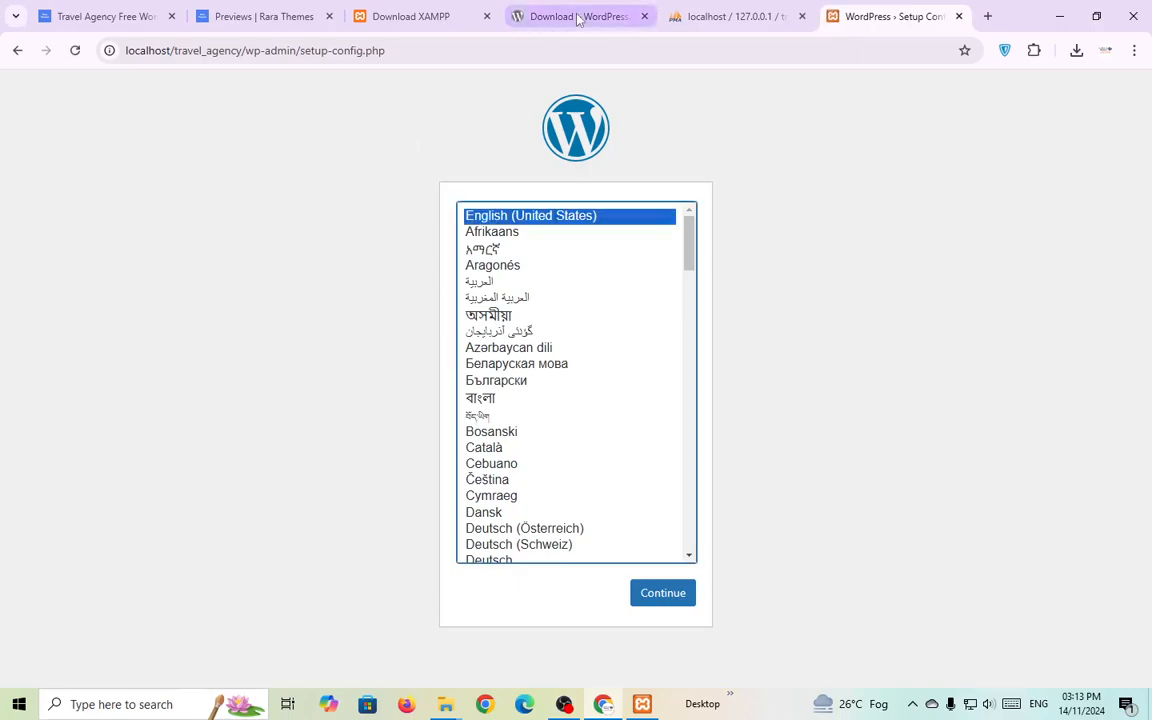
Choose English (United States) as the installer language and proceed to the database form.
{"action": "left_click", "coordinate": [963, 340]}
{"action": "scroll", "coordinate": [661, 411], "scroll_direction": "down", "scroll_amount": 3}
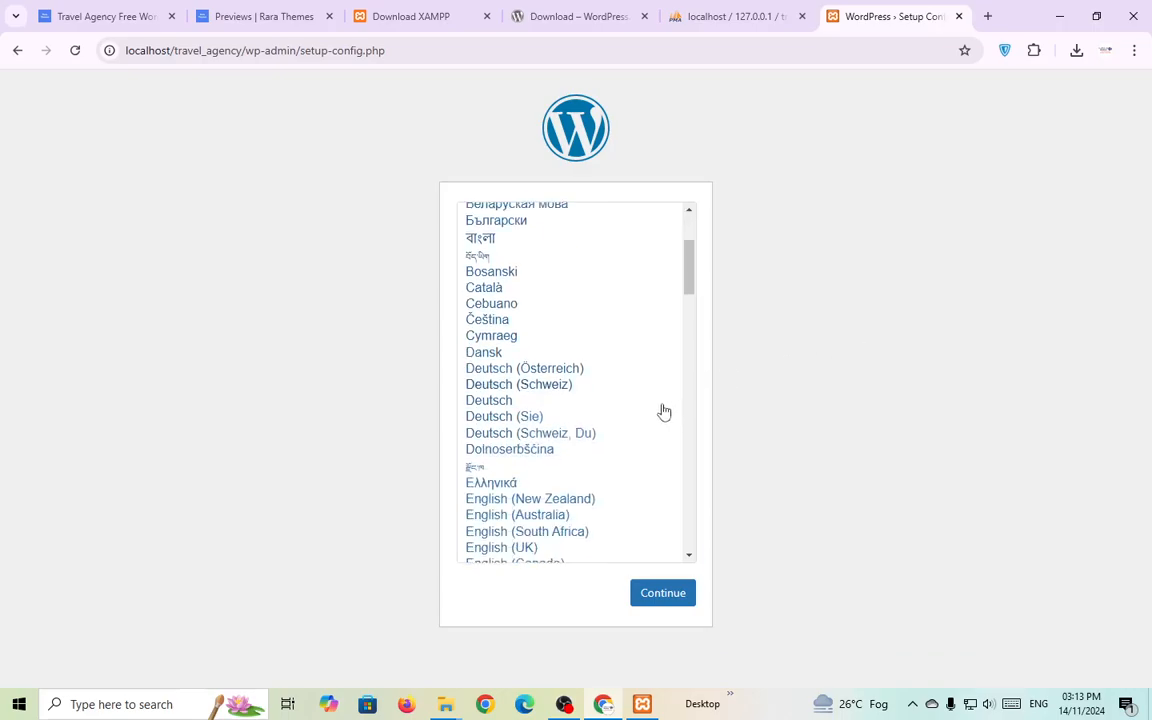
{"action": "scroll", "coordinate": [658, 411], "scroll_direction": "up", "scroll_amount": 3}
{"action": "scroll", "coordinate": [600, 321], "scroll_direction": "down", "scroll_amount": 10}
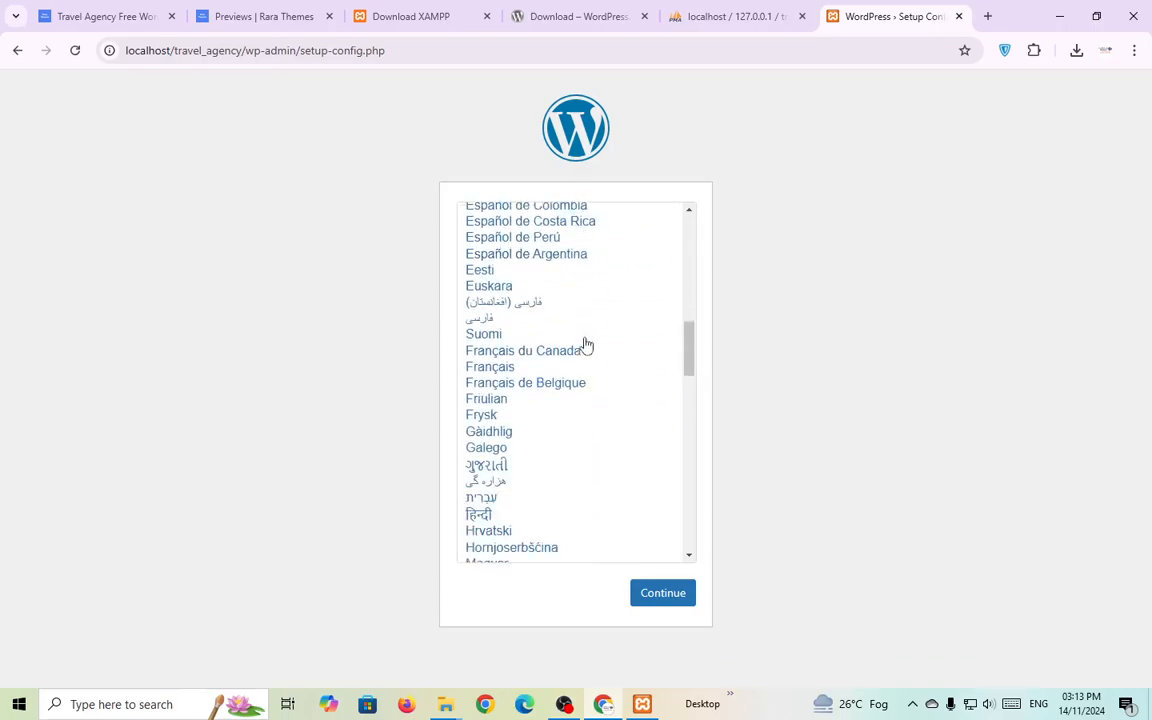
{"action": "scroll", "coordinate": [587, 345], "scroll_direction": "up", "scroll_amount": 2}
{"action": "scroll", "coordinate": [587, 345], "scroll_direction": "up", "scroll_amount": 7}
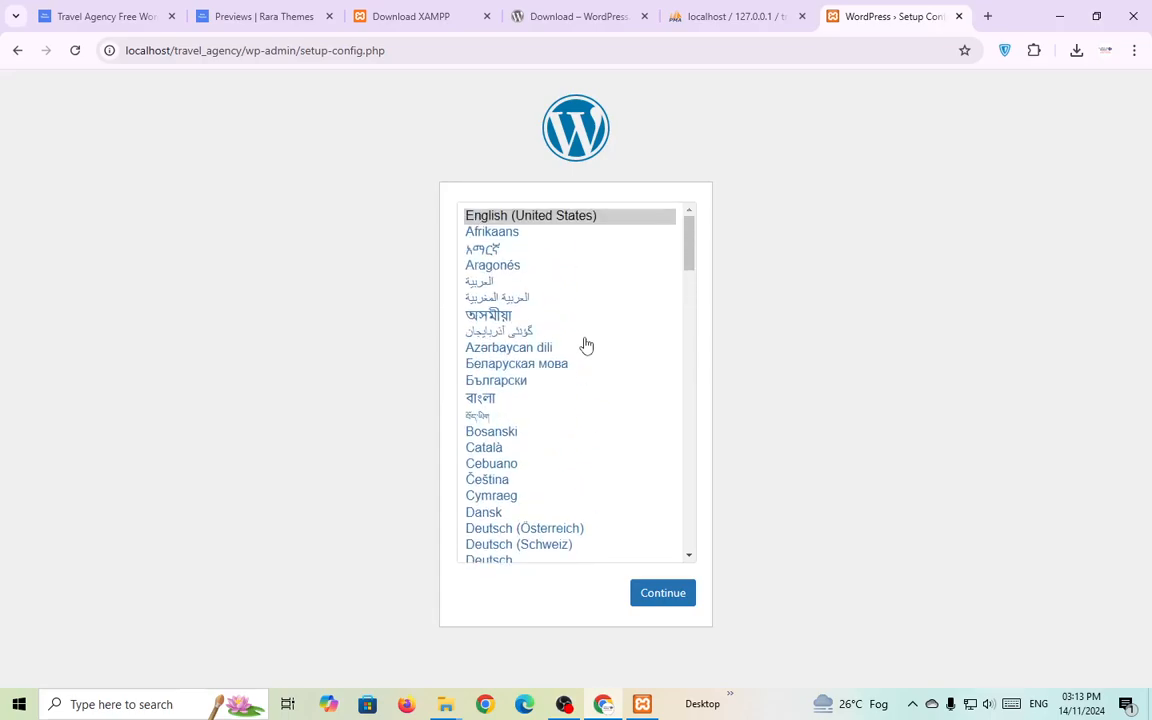
{"action": "left_click", "coordinate": [591, 218]}
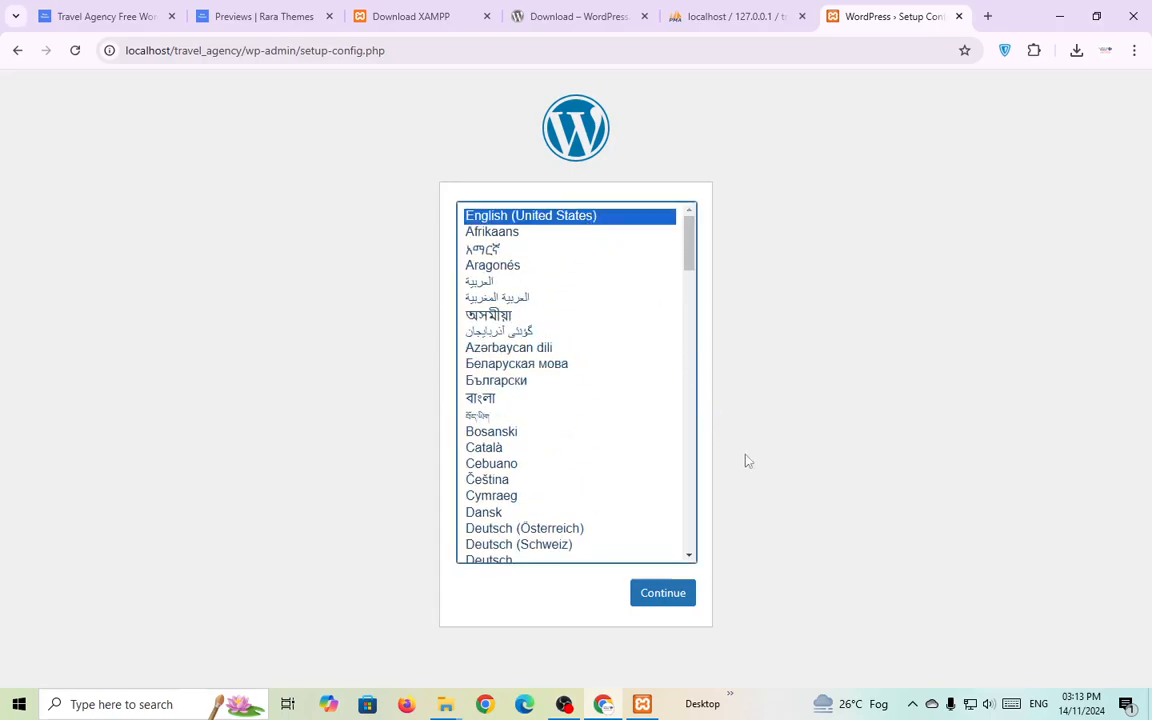
{"action": "left_click", "coordinate": [634, 586]}
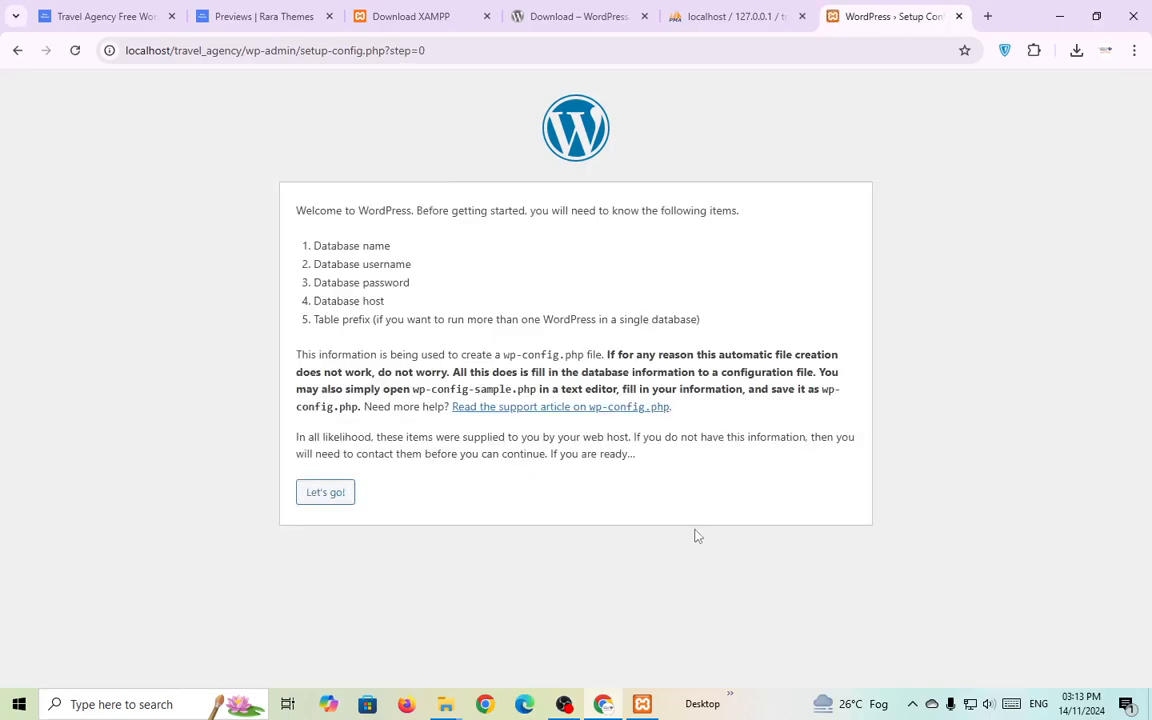
{"action": "left_click", "coordinate": [334, 495]}
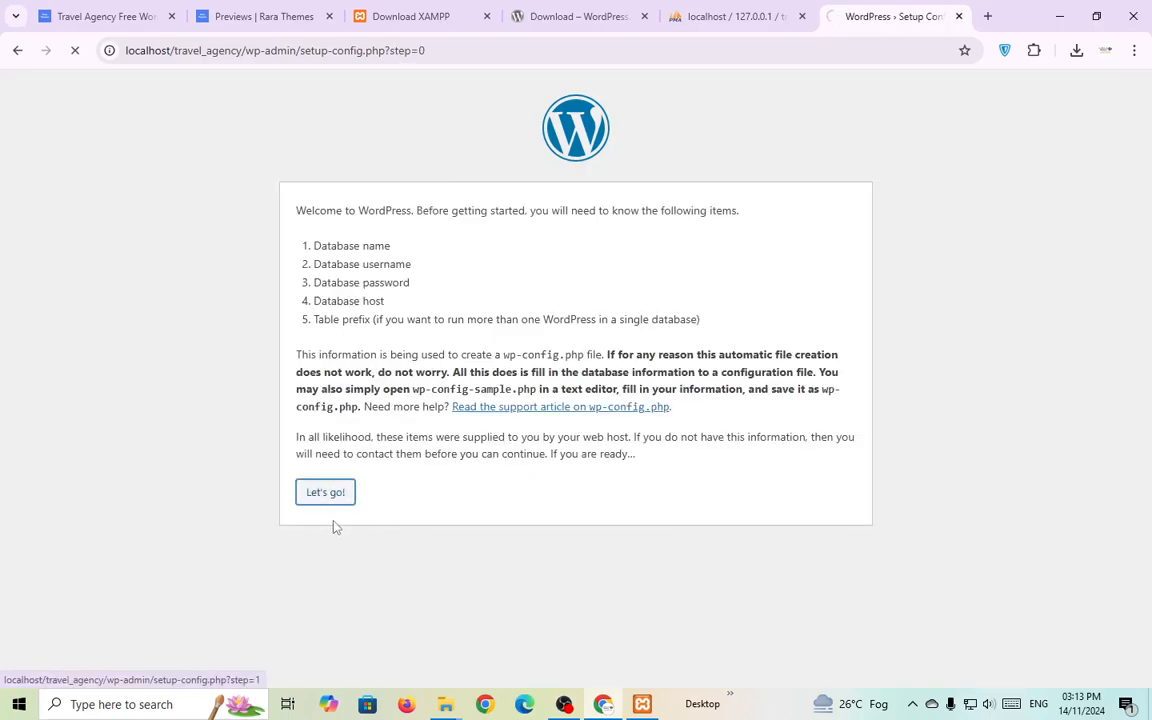
Enter database travel_agency, its username and password, host localhost, submit, and run the installation.
{"action": "left_click", "coordinate": [452, 251]}
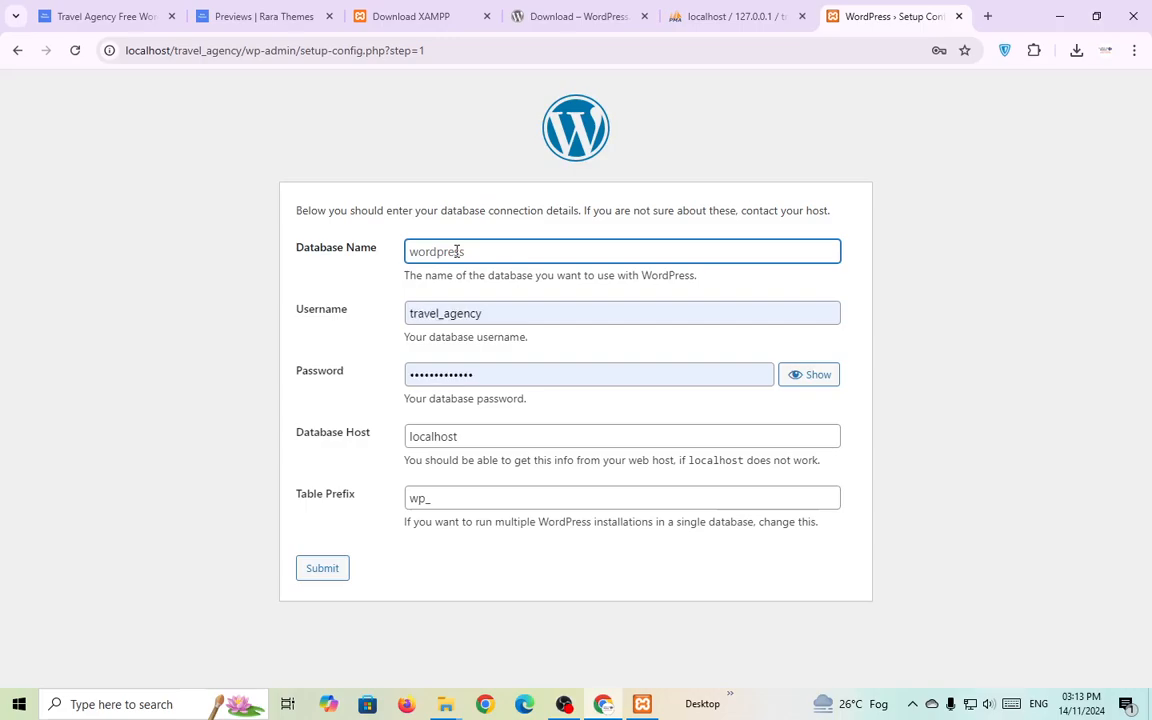
{"action": "key", "text": "ctrl+v"}
{"action": "left_click", "coordinate": [509, 311]}
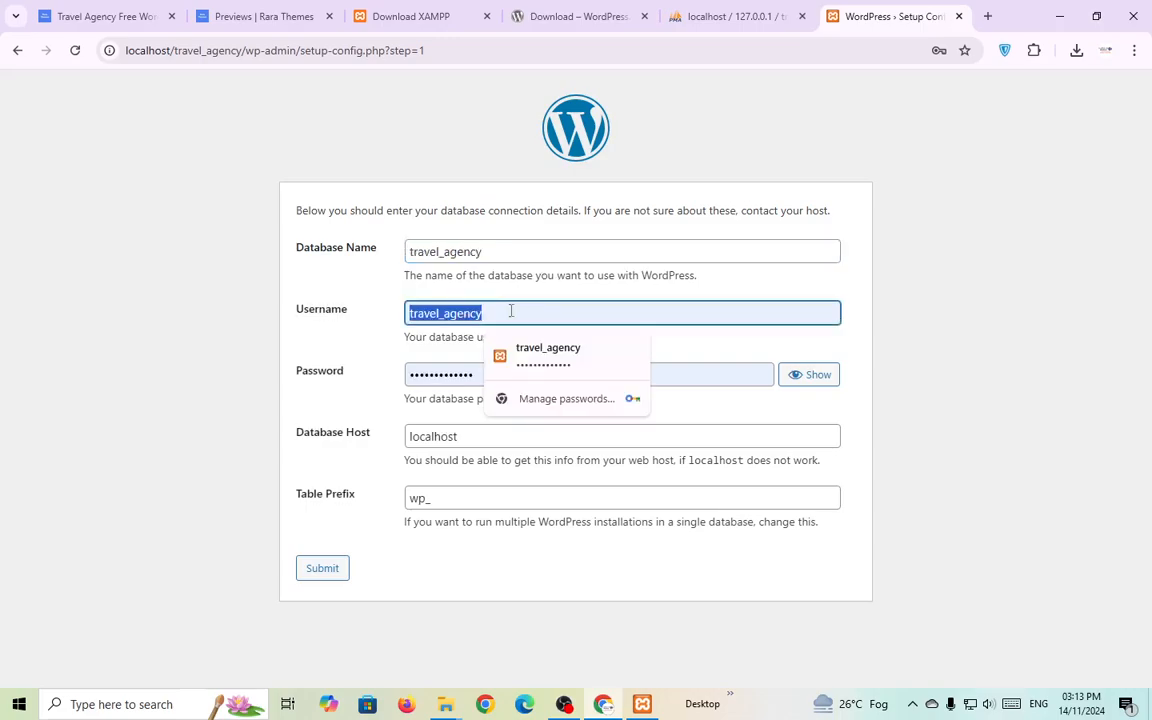
{"action": "double_click", "coordinate": [429, 374]}
{"action": "key", "text": "ctrl+v"}
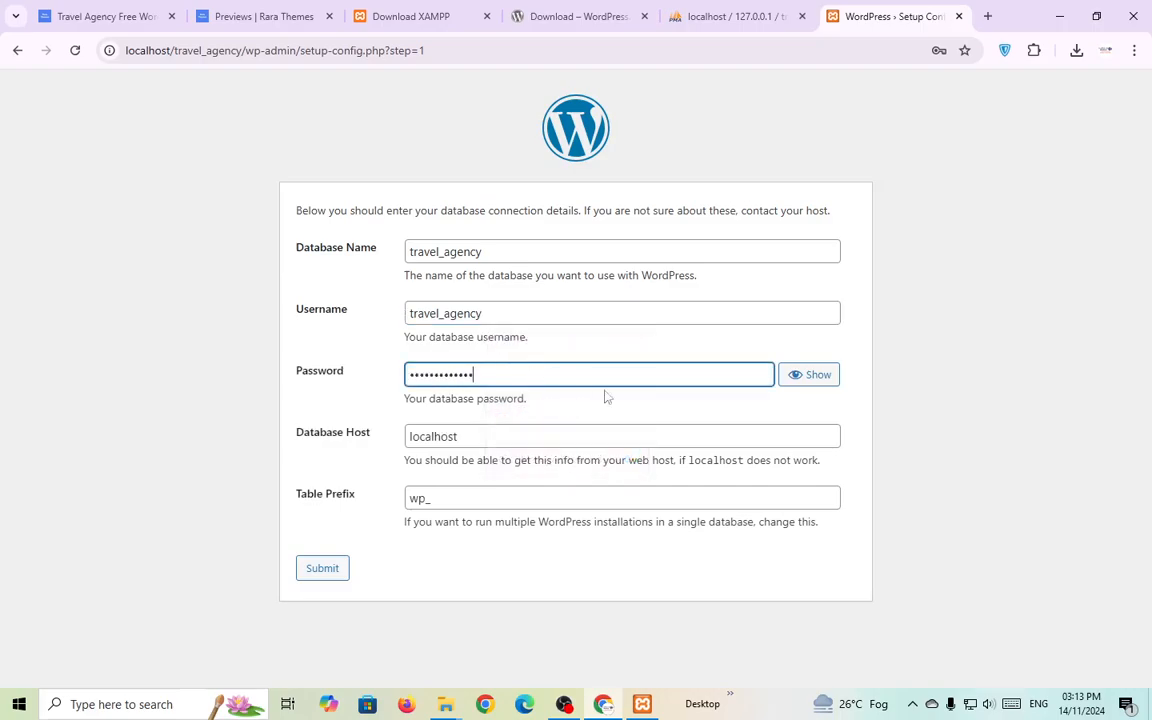
{"action": "left_click", "coordinate": [797, 383]}
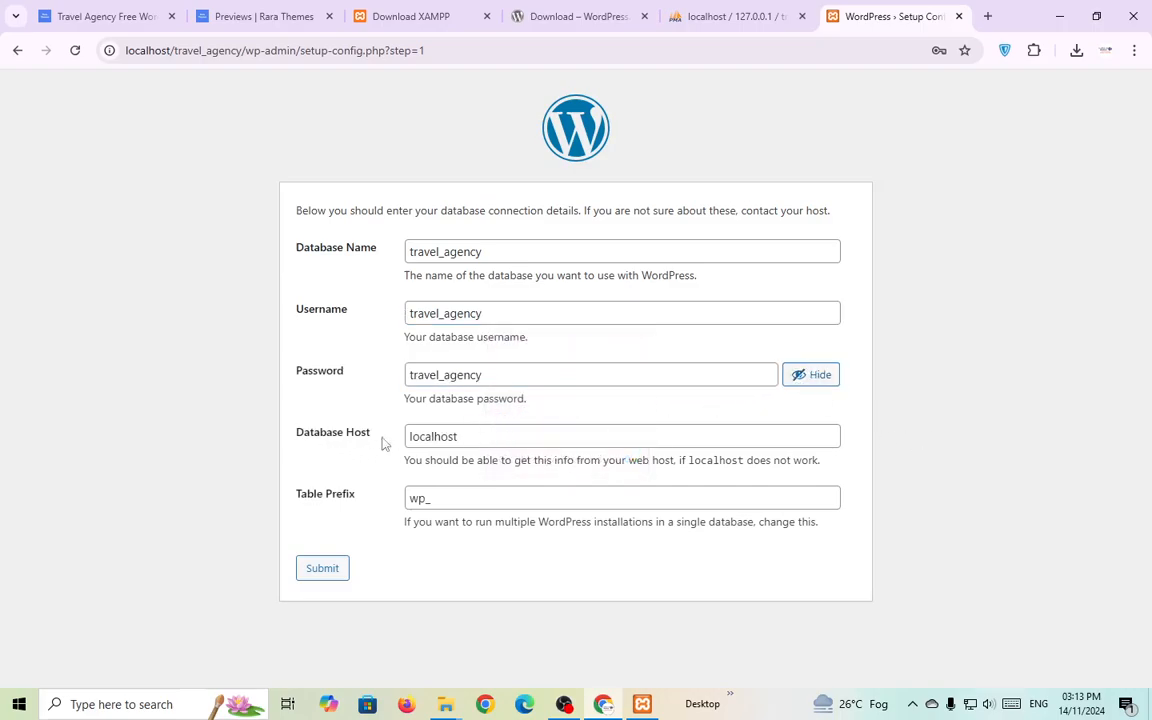
{"action": "left_click", "coordinate": [462, 435]}
{"action": "left_click", "coordinate": [510, 608]}
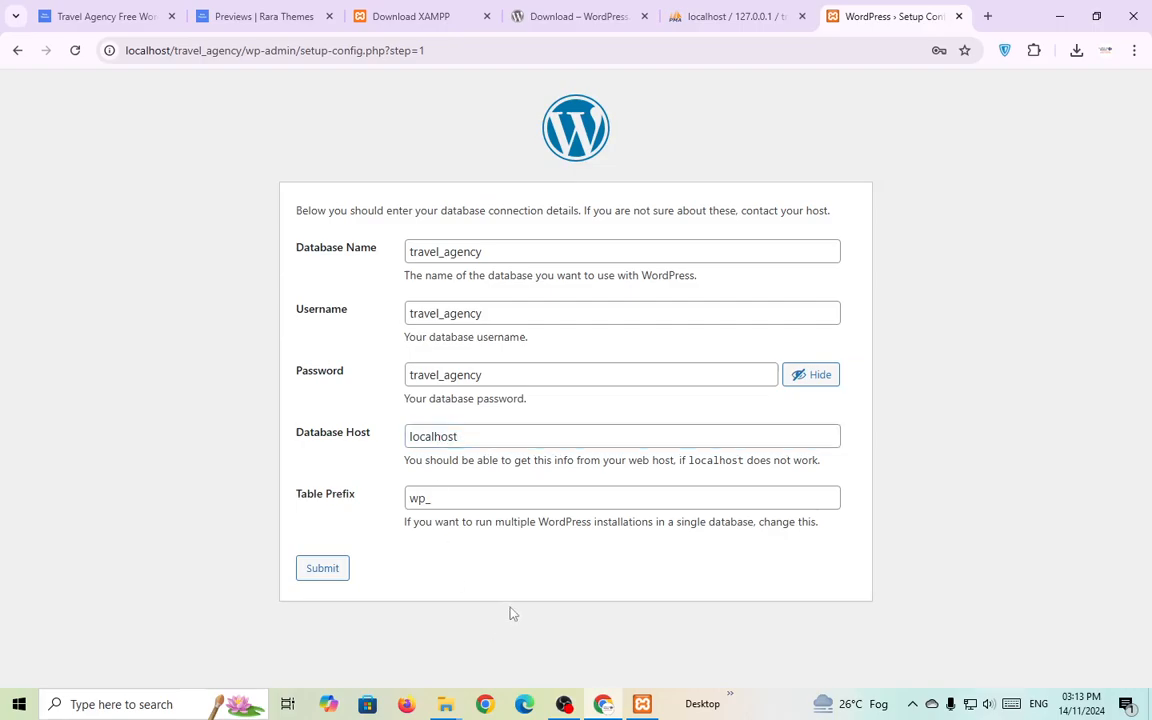
{"action": "left_click", "coordinate": [321, 572]}
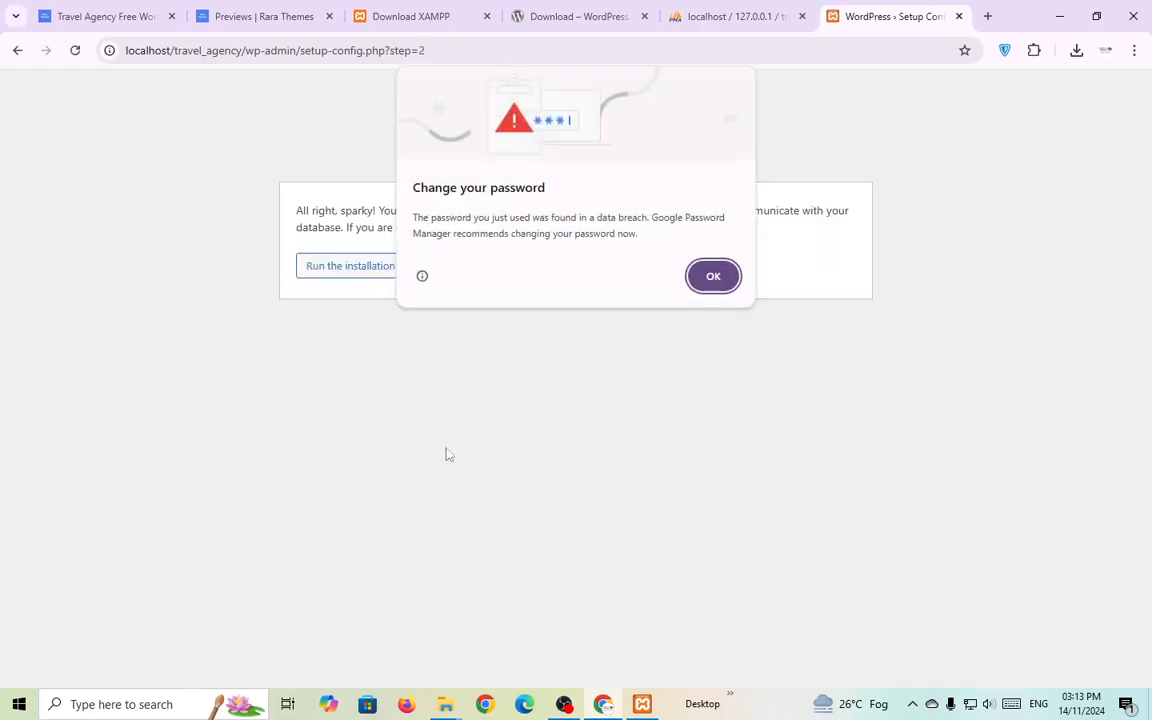
{"action": "left_click", "coordinate": [712, 277]}
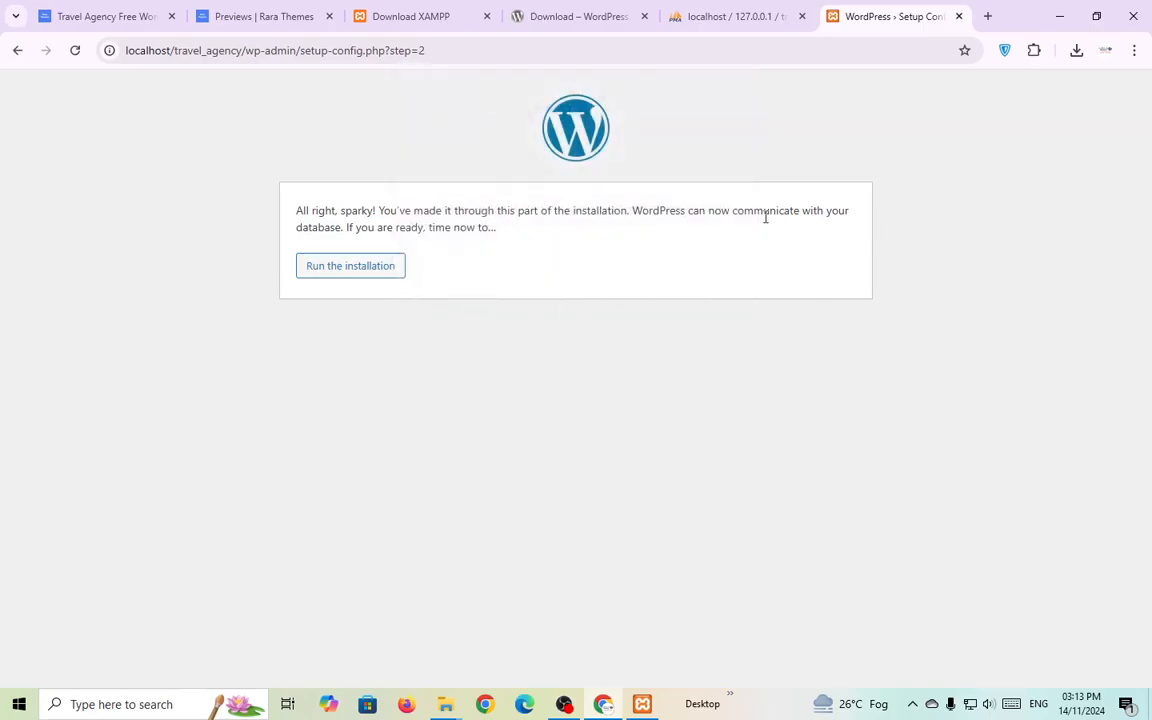
{"action": "left_click", "coordinate": [340, 270]}
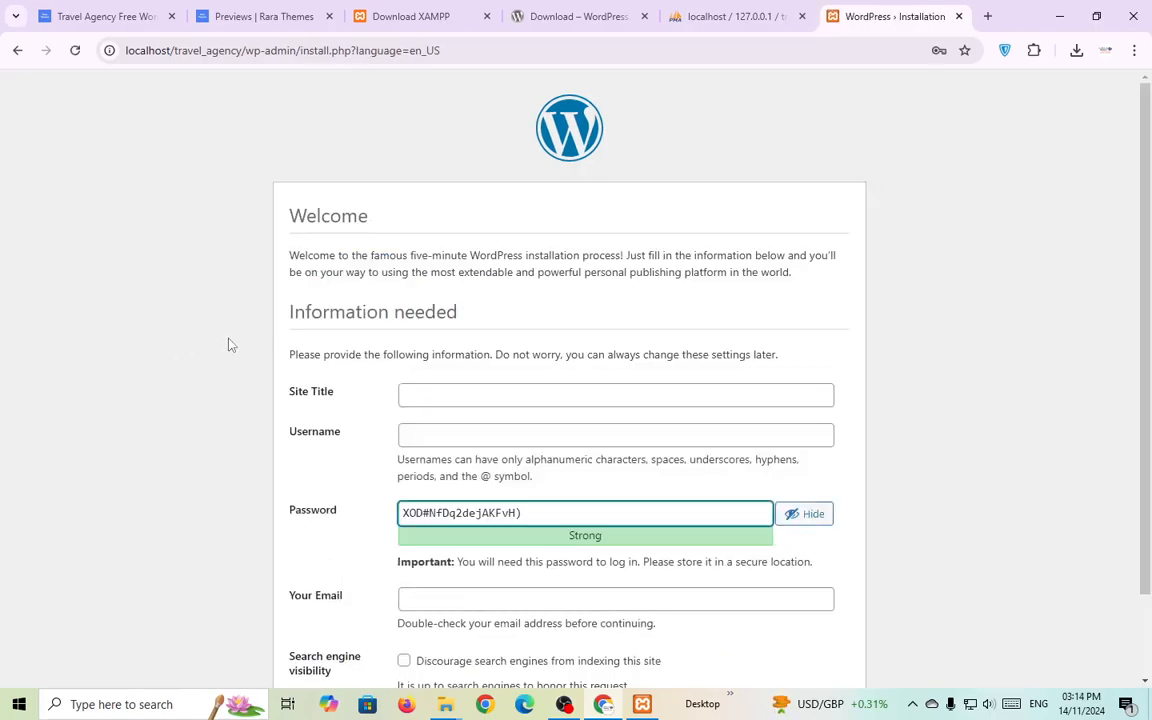
Enter site title travel_agency, the admin username, and replace the generated password with a simpler one.
{"action": "left_click", "coordinate": [428, 395]}
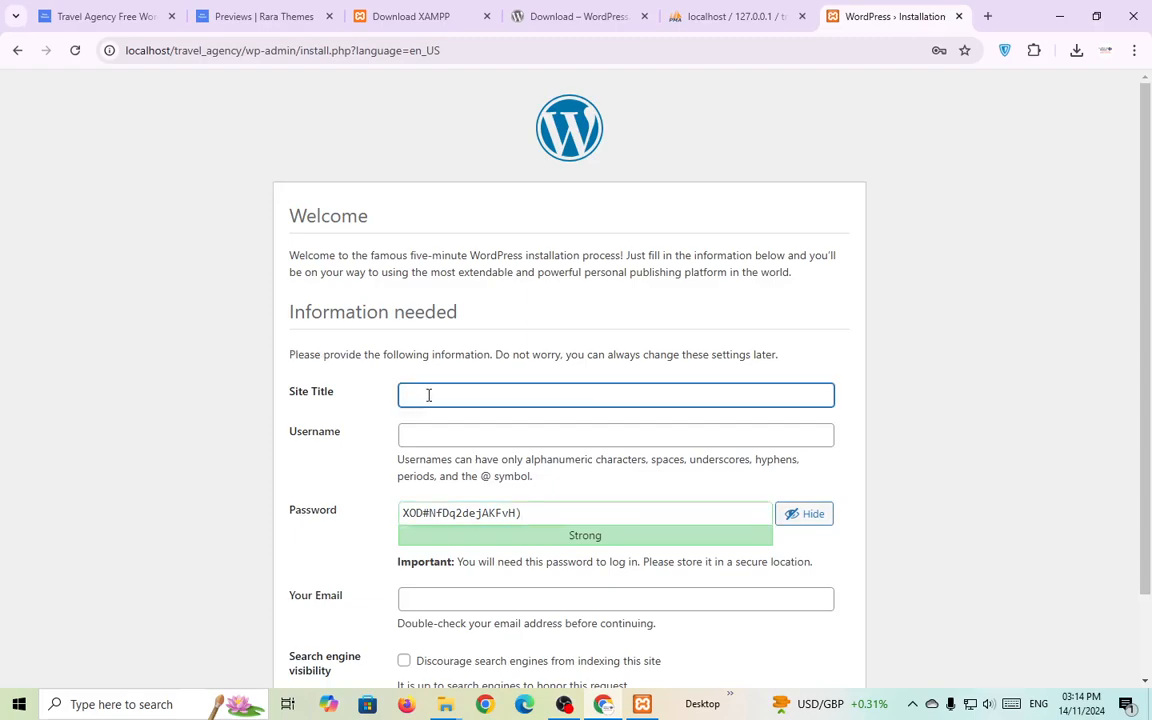
{"action": "type", "text": "travel_agency"}
{"action": "left_click", "coordinate": [890, 424]}
{"action": "scroll", "coordinate": [890, 426], "scroll_direction": "down", "scroll_amount": 1}
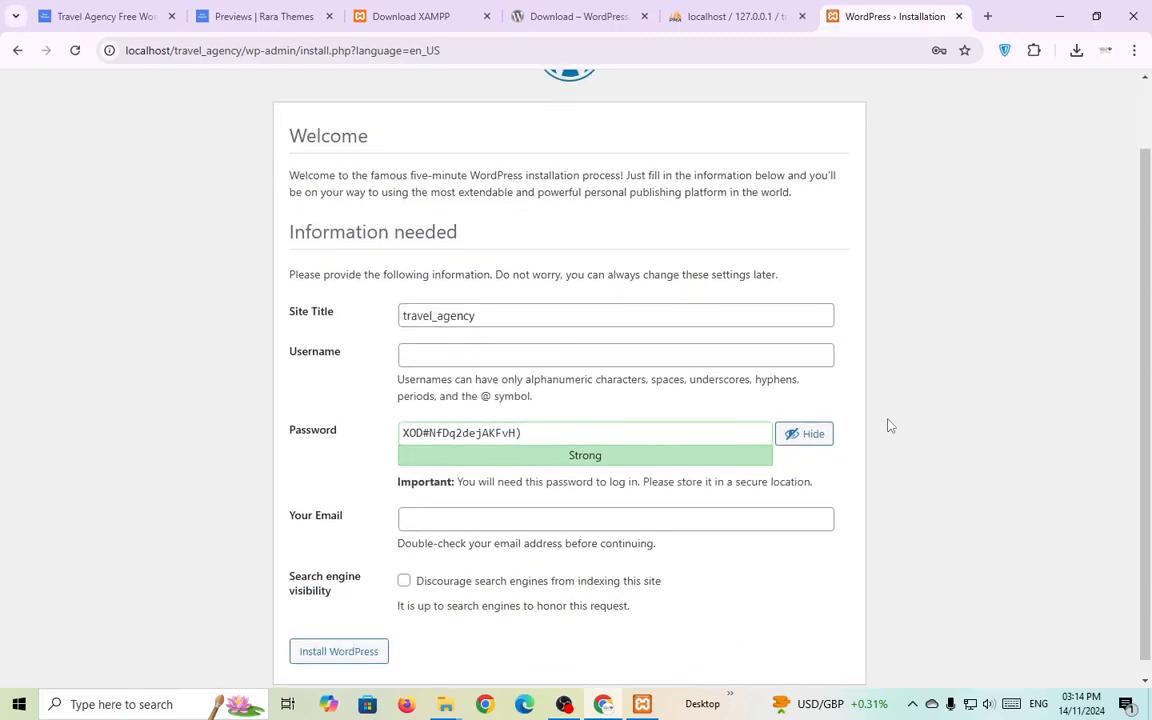
{"action": "key", "text": "ctrl+v"}
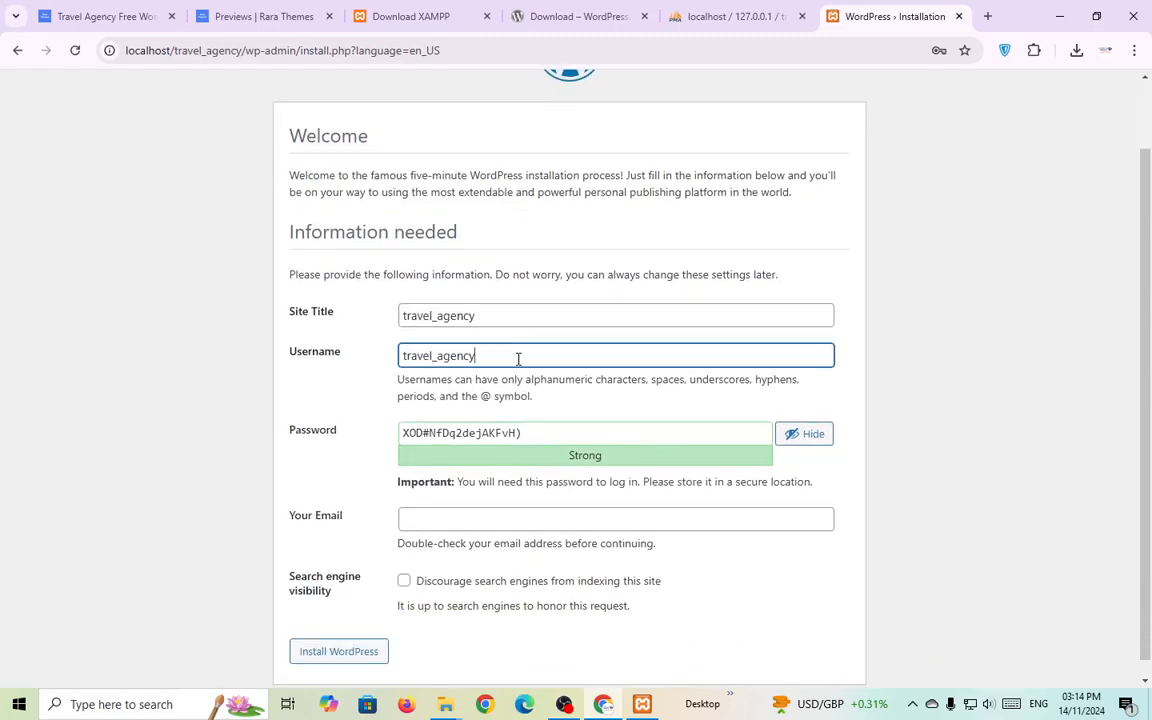
{"action": "triple_click", "coordinate": [568, 426]}
{"action": "key", "text": "ctrl+v"}
Confirm use of the weak password, enter the admin e-mail address, and install WordPress.
{"action": "left_click", "coordinate": [955, 440]}
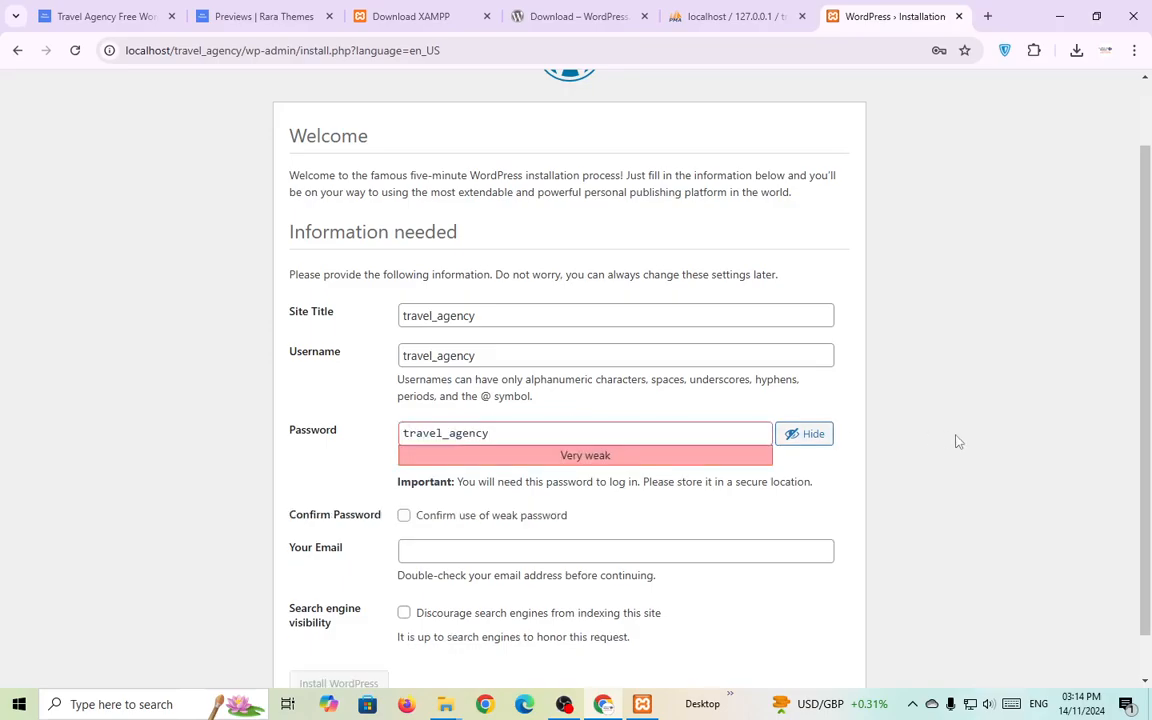
{"action": "scroll", "coordinate": [944, 447], "scroll_direction": "up", "scroll_amount": 1}
{"action": "scroll", "coordinate": [514, 553], "scroll_direction": "up", "scroll_amount": 1}
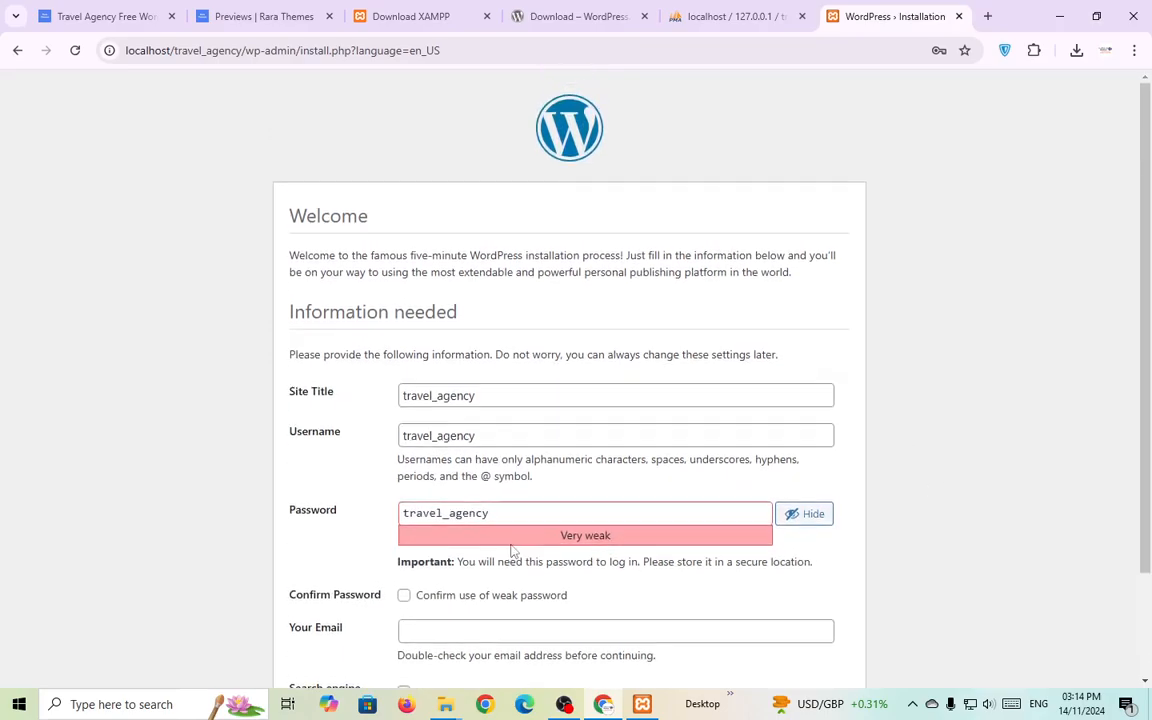
{"action": "scroll", "coordinate": [435, 548], "scroll_direction": "down", "scroll_amount": 1}
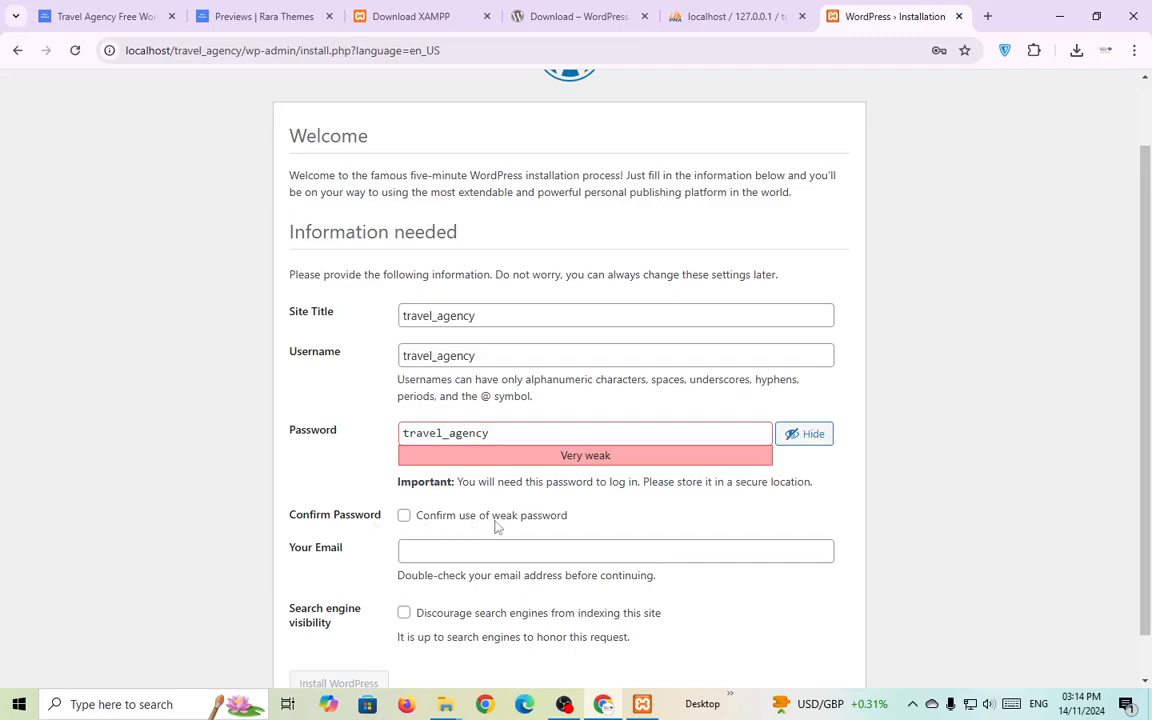
{"action": "left_click", "coordinate": [403, 515]}
{"action": "scroll", "coordinate": [155, 527], "scroll_direction": "down", "scroll_amount": 1}
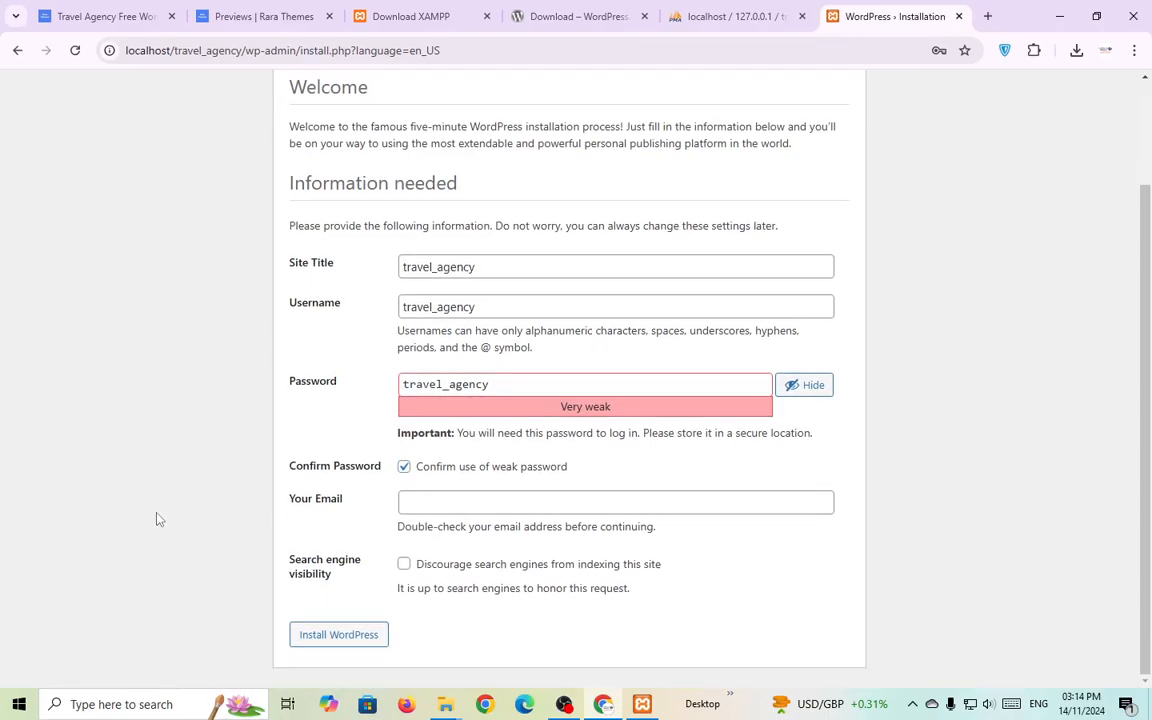
{"action": "left_click", "coordinate": [433, 507]}
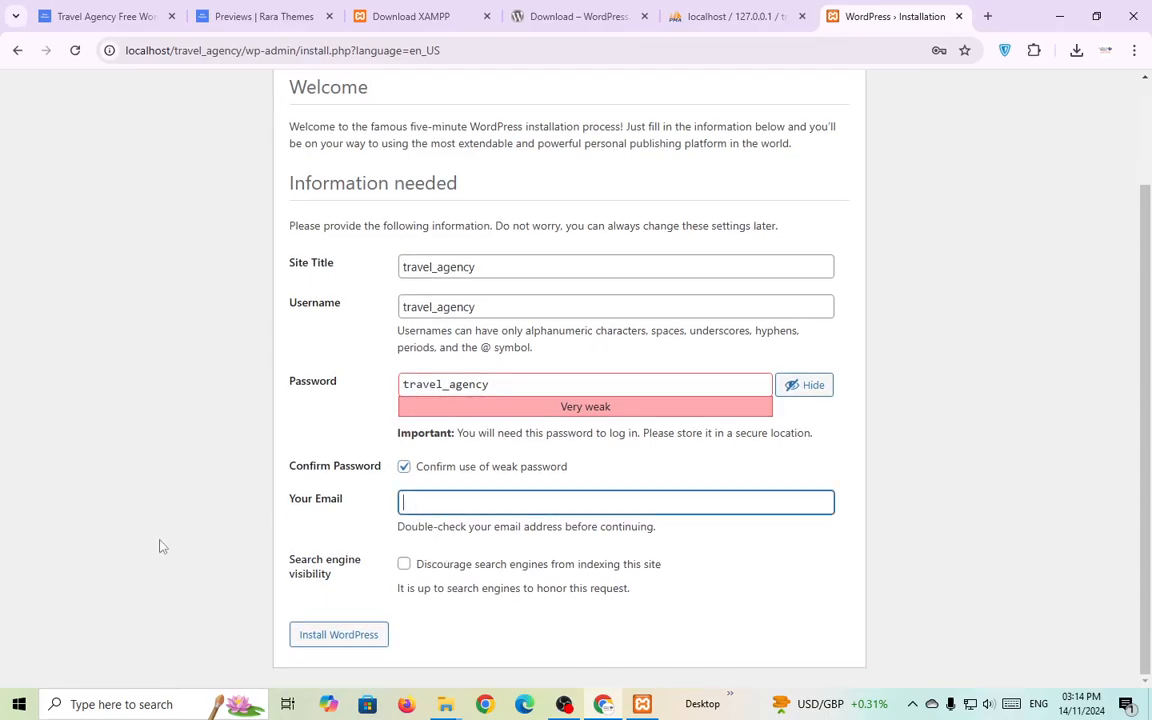
{"action": "left_click", "coordinate": [159, 545]}
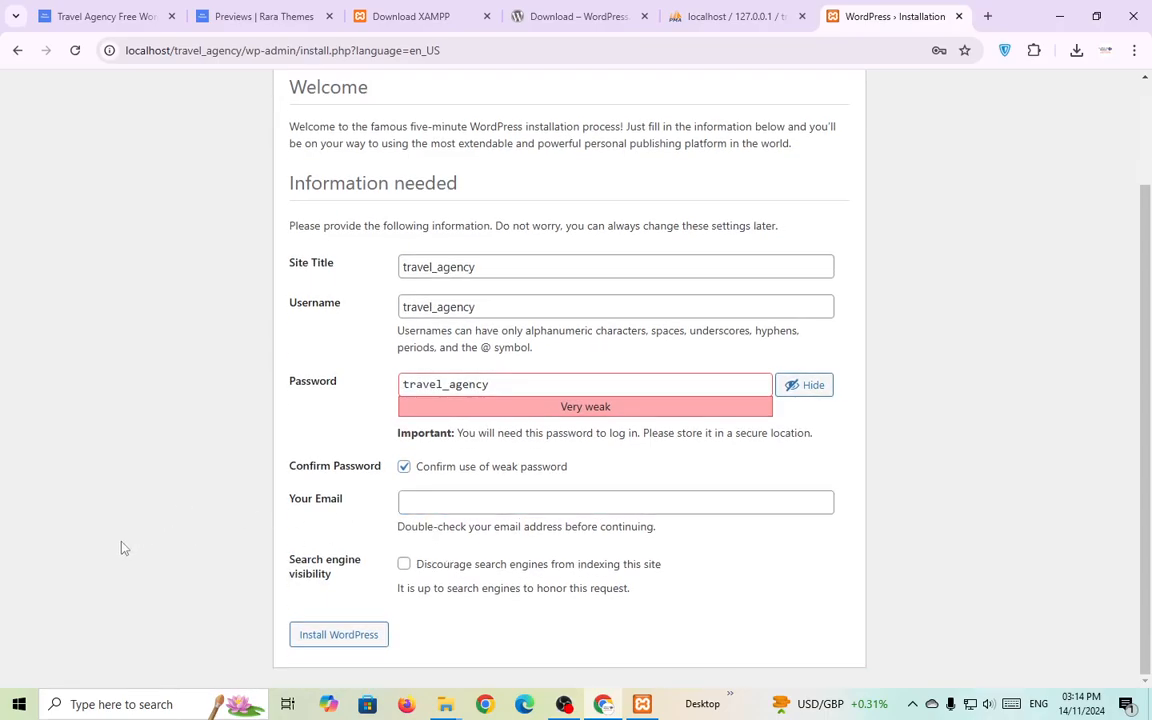
{"action": "left_click", "coordinate": [477, 510]}
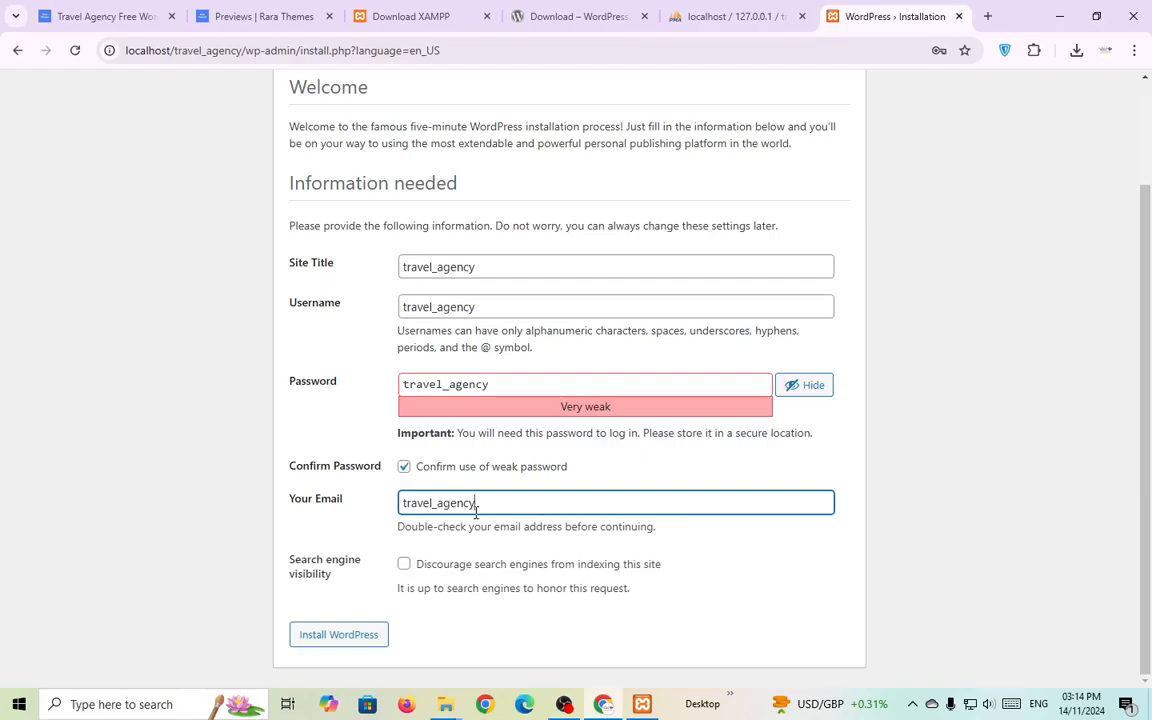
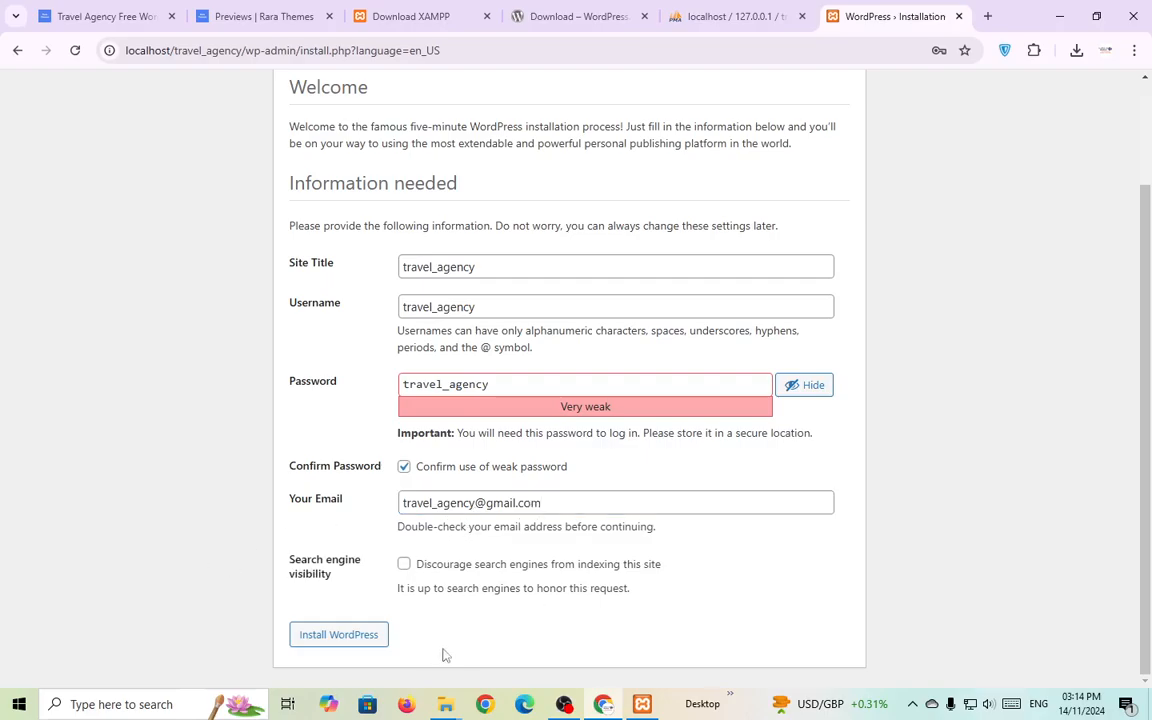
{"action": "left_click", "coordinate": [345, 638]}
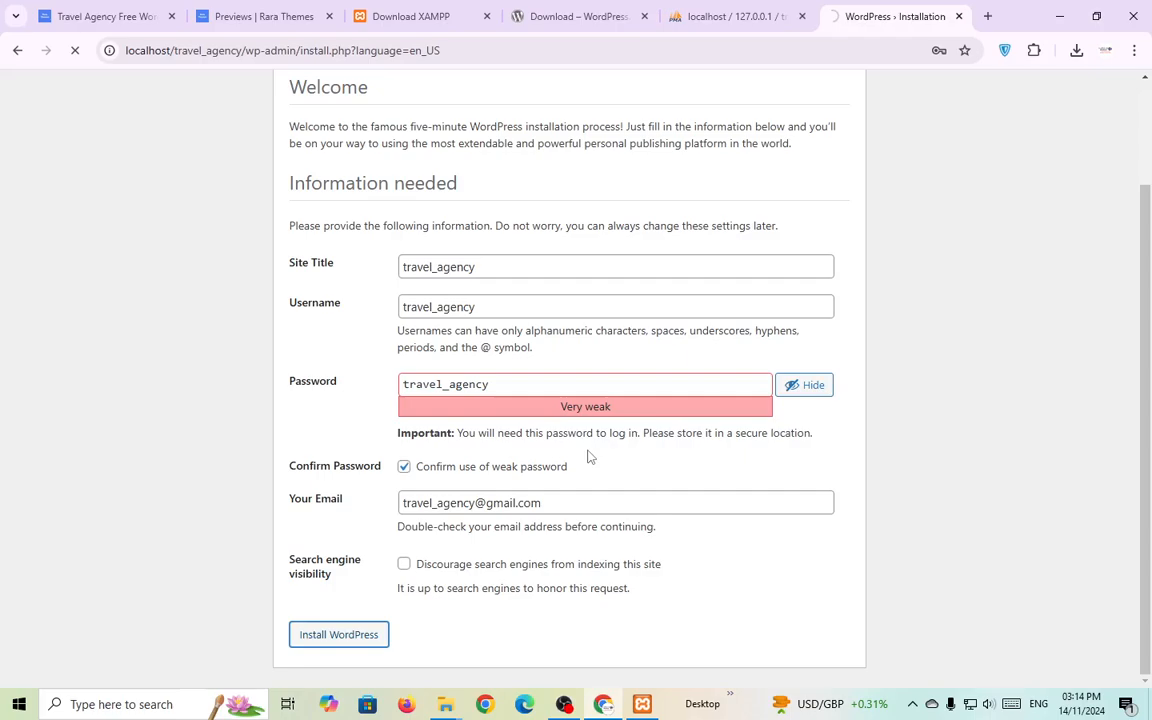
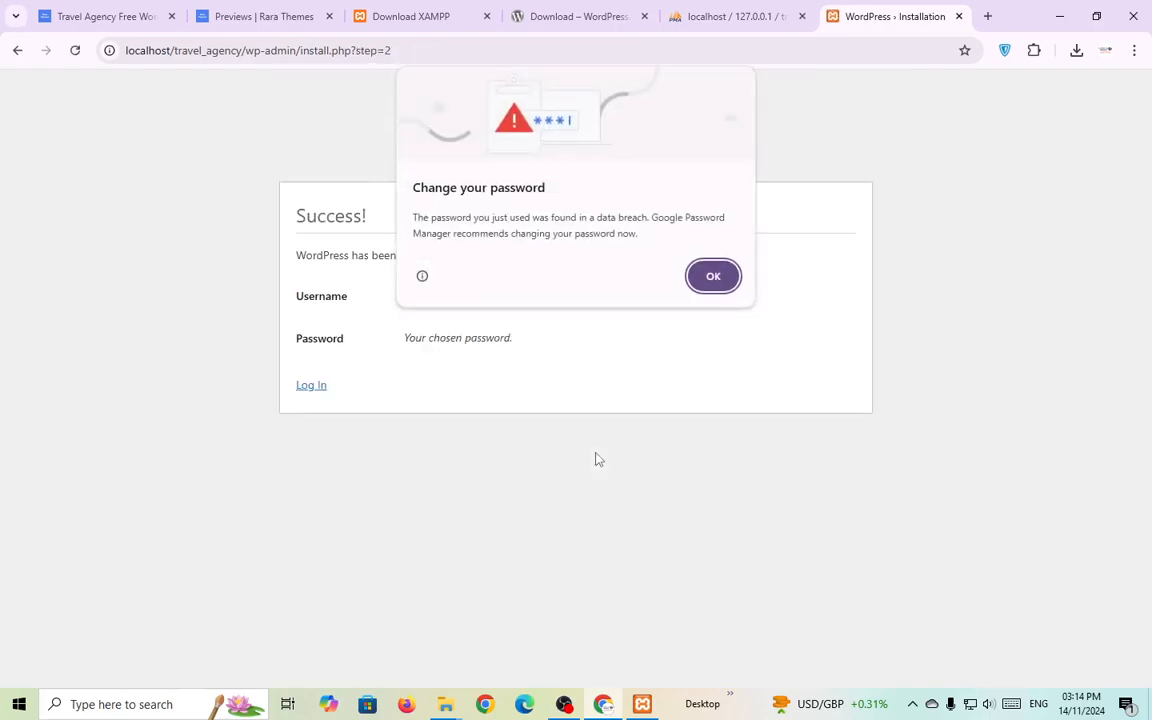
Dismiss the password breach warning and review the username and password on the Success page.
{"action": "left_click", "coordinate": [713, 276]}
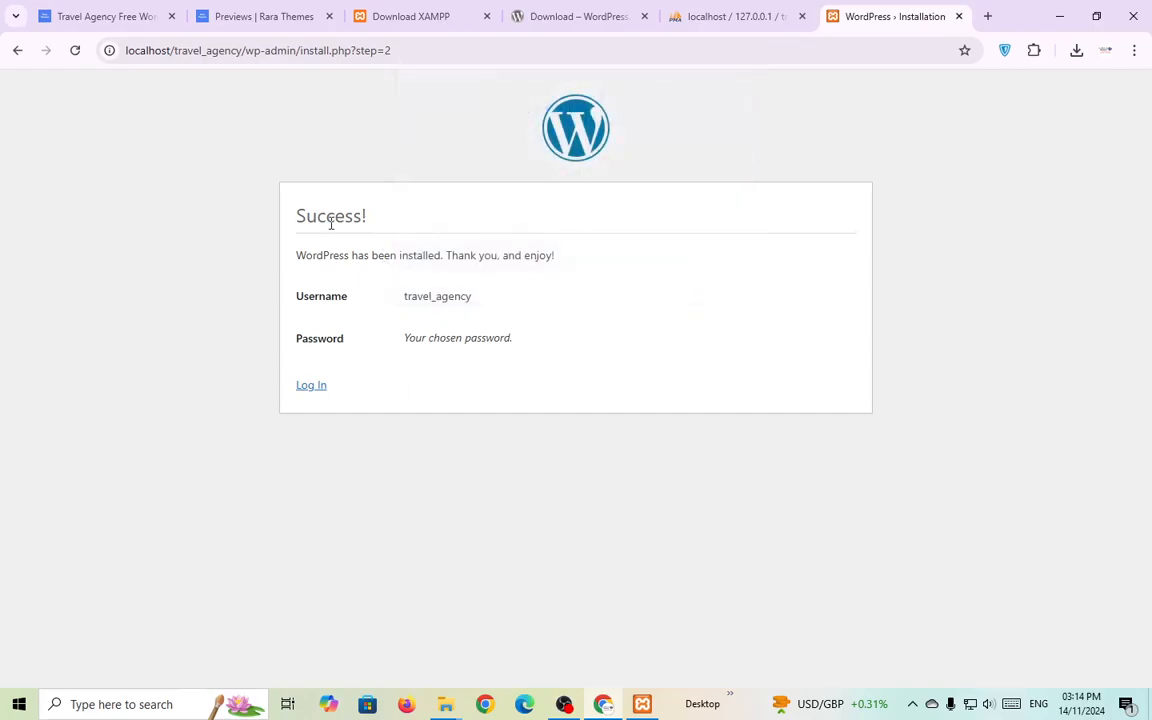
{"action": "double_click", "coordinate": [331, 222]}
{"action": "left_click", "coordinate": [408, 219]}
{"action": "left_click_drag", "start_coordinate": [392, 296], "coordinate": [530, 296]}
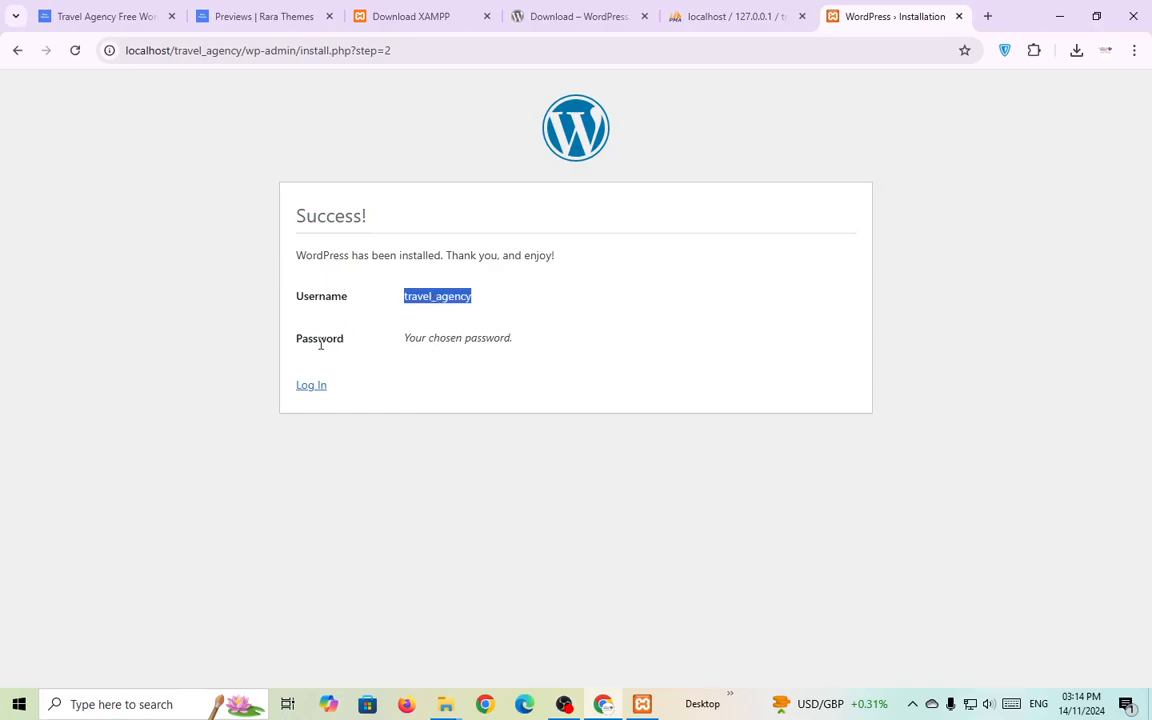
{"action": "left_click_drag", "start_coordinate": [433, 340], "coordinate": [618, 327]}
{"action": "left_click", "coordinate": [406, 392]}
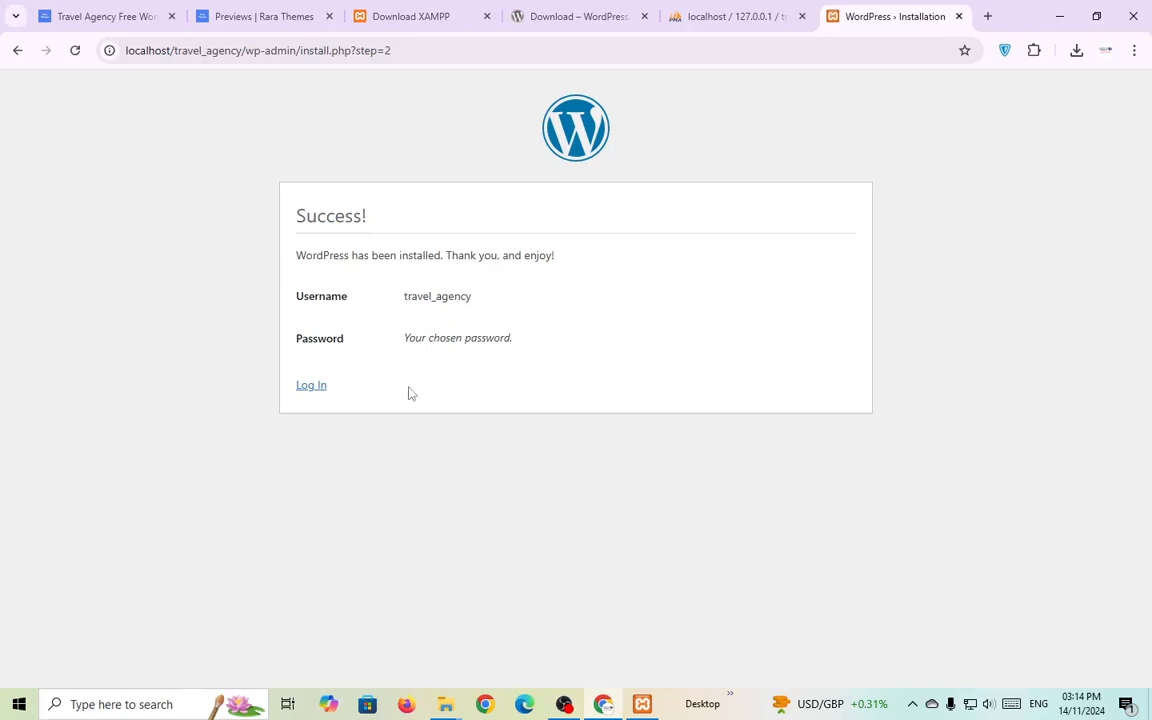
Log in with the autofilled admin credentials to reach the Dashboard.
{"action": "left_click", "coordinate": [316, 392]}
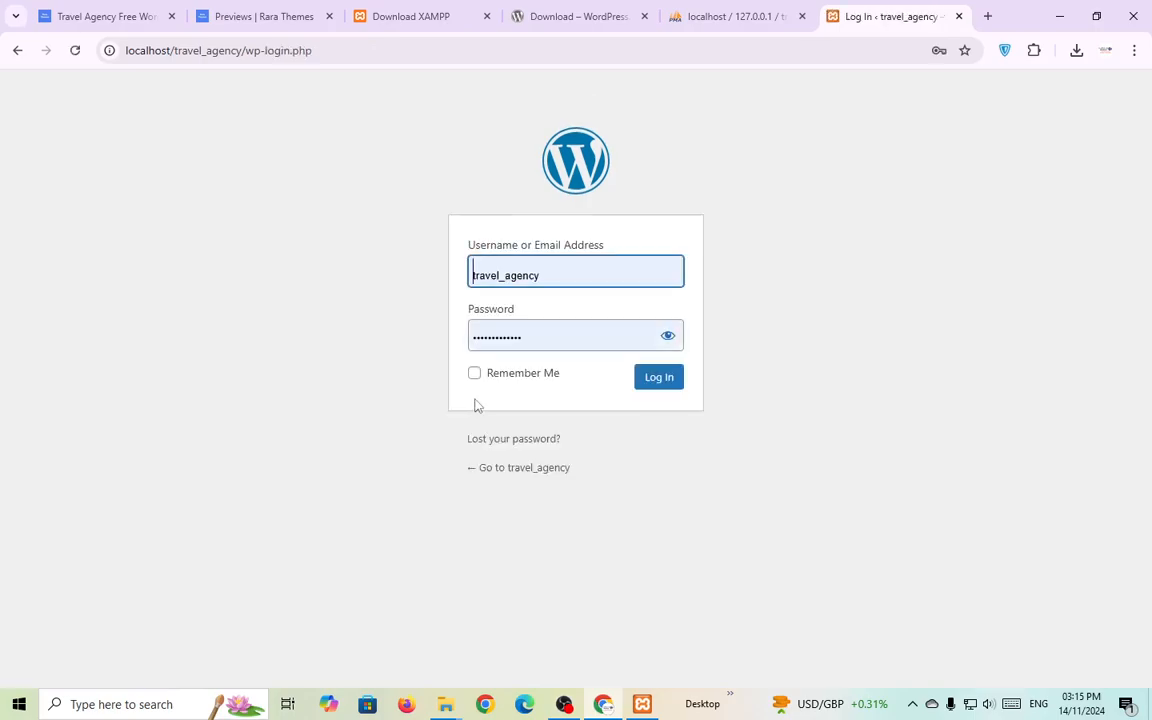
{"action": "left_click", "coordinate": [667, 340]}
{"action": "left_click", "coordinate": [667, 342]}
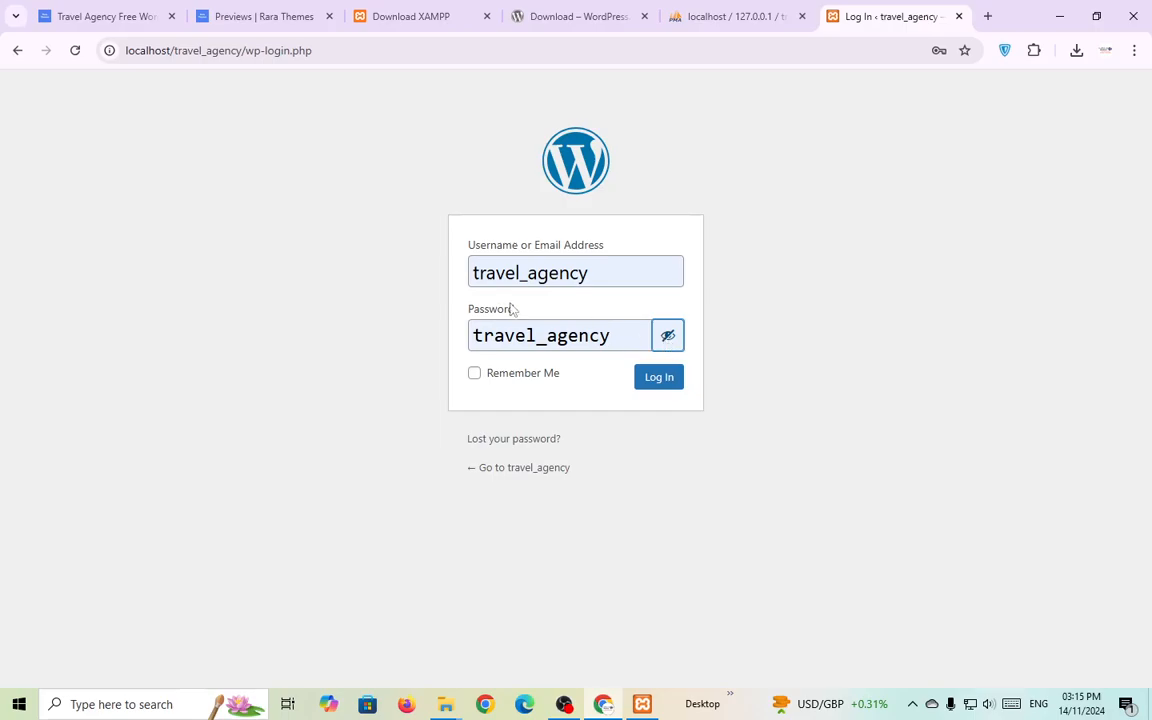
{"action": "left_click", "coordinate": [645, 390]}
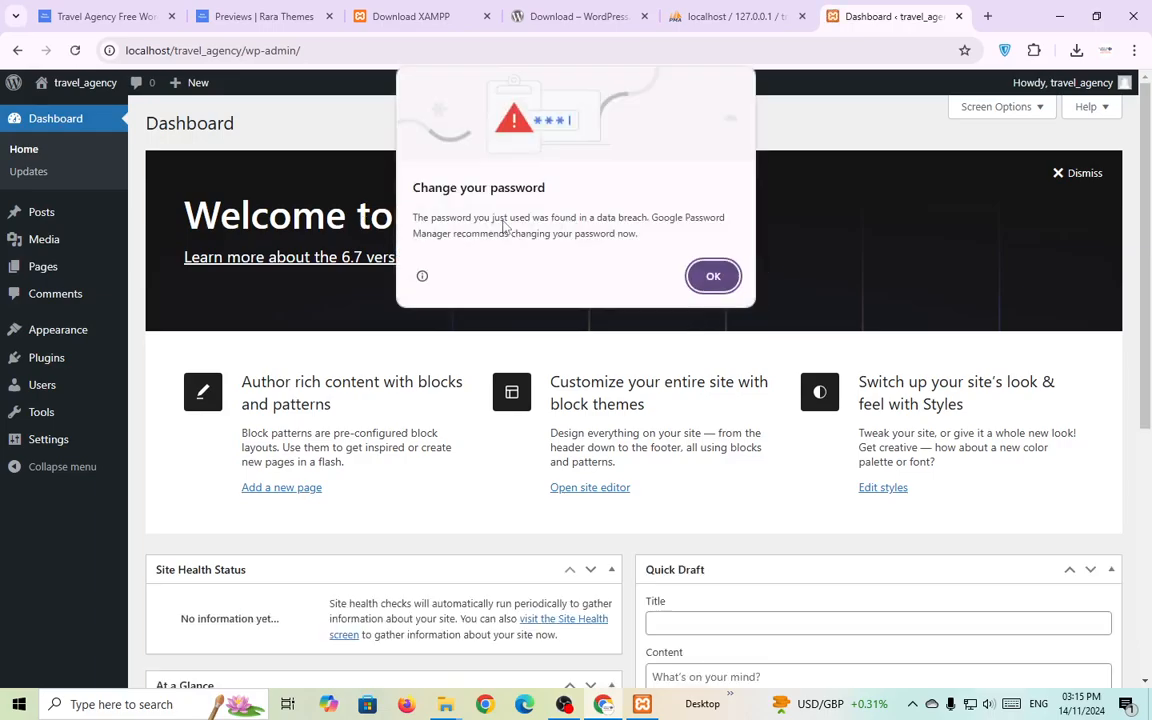
Dismiss the password alert and the welcome panel, then zoom the page out to 80%.
{"action": "left_click", "coordinate": [728, 276]}
{"action": "left_click", "coordinate": [1070, 174]}
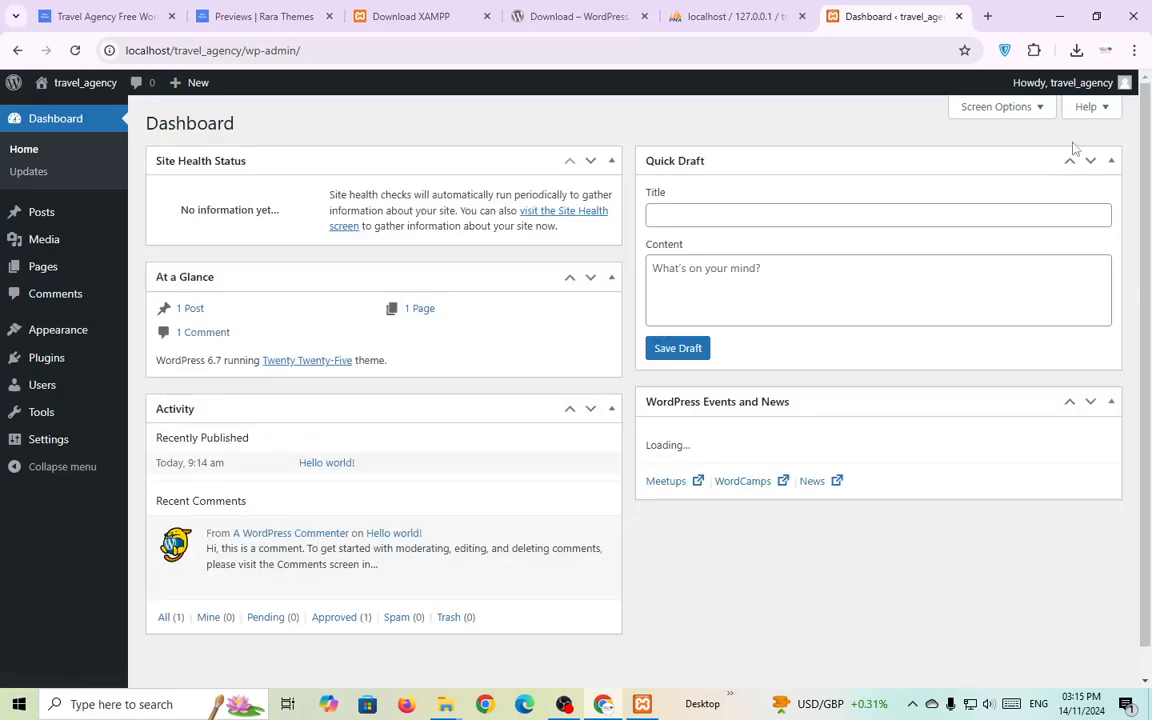
{"action": "left_click", "coordinate": [1134, 50]}
{"action": "left_click", "coordinate": [1026, 407]}
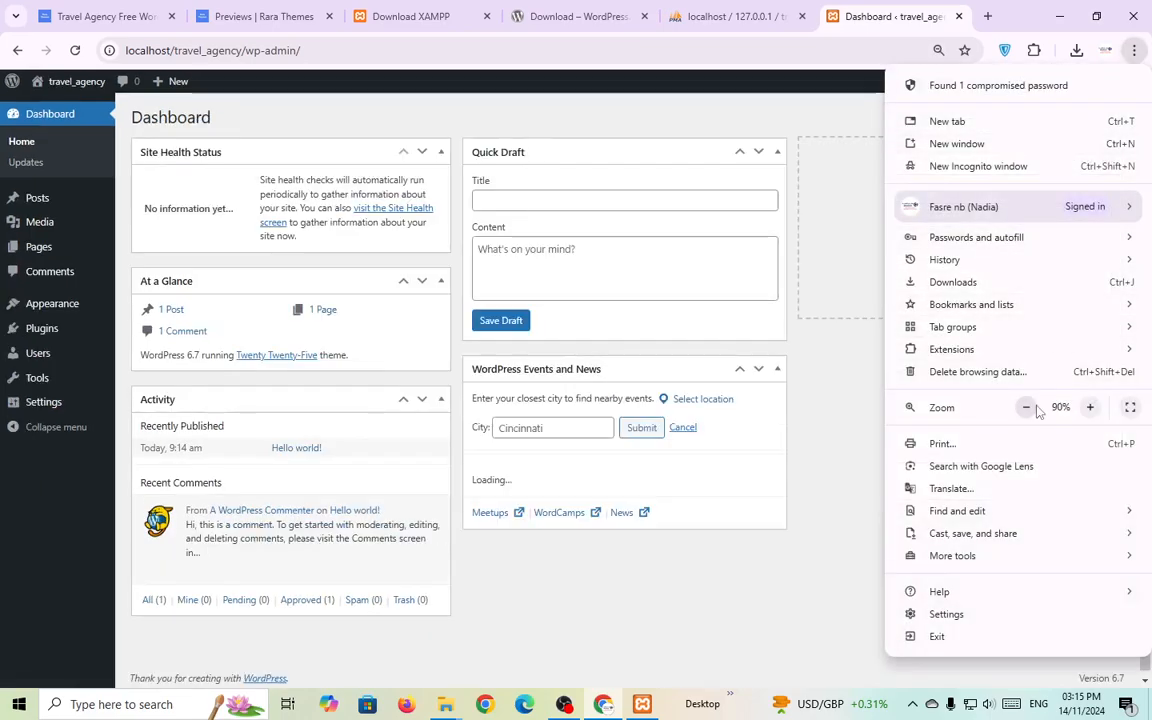
{"action": "left_click", "coordinate": [1026, 407]}
{"action": "left_click", "coordinate": [850, 510]}
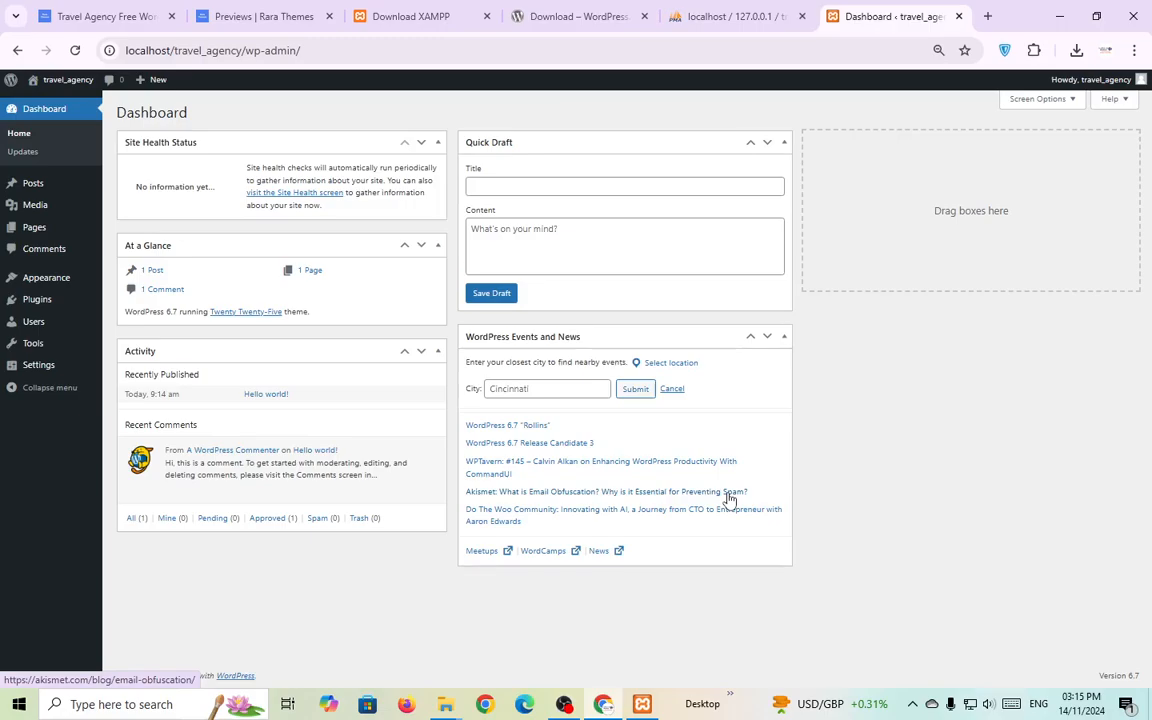
Stop Apache and MySQL in XAMPP and reload the Dashboard, which shows a connection-refused error.
{"action": "left_click", "coordinate": [642, 704]}
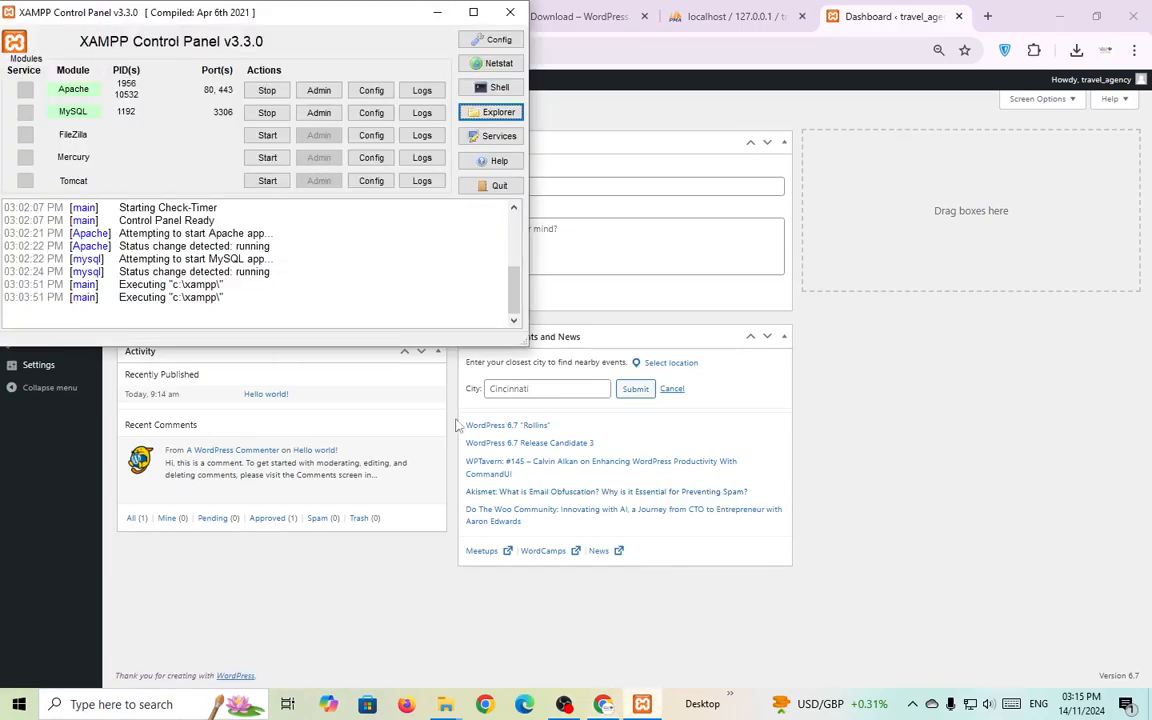
{"action": "left_click", "coordinate": [267, 90]}
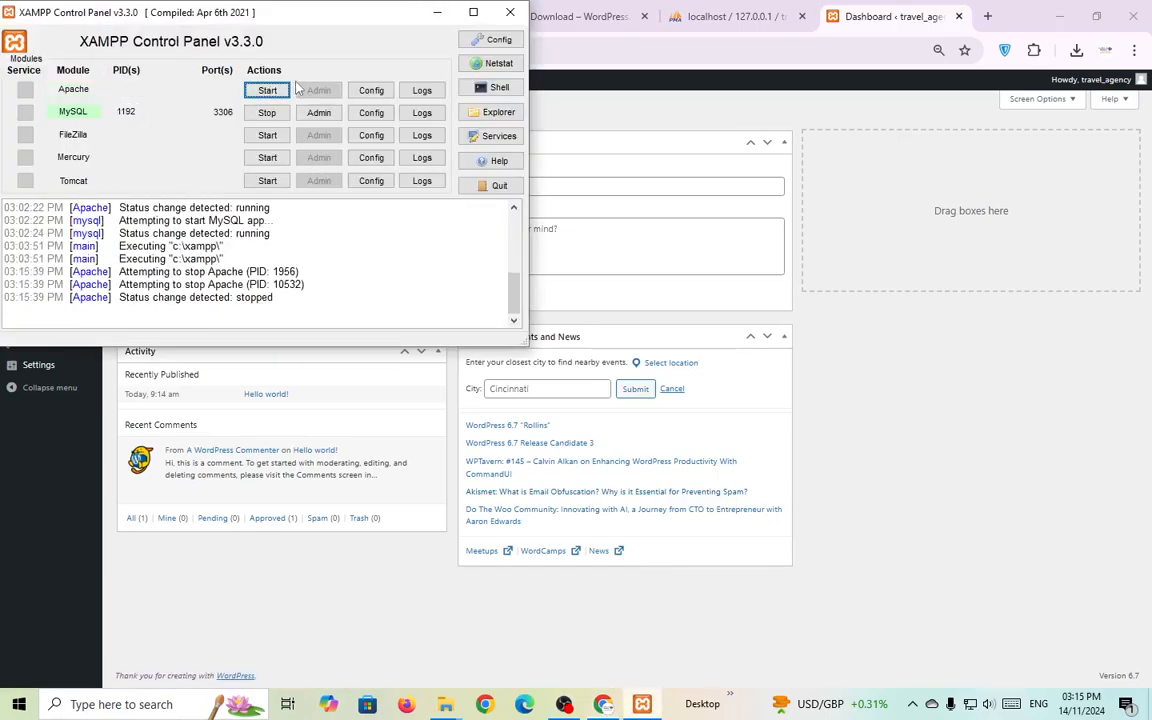
{"action": "left_click", "coordinate": [267, 112]}
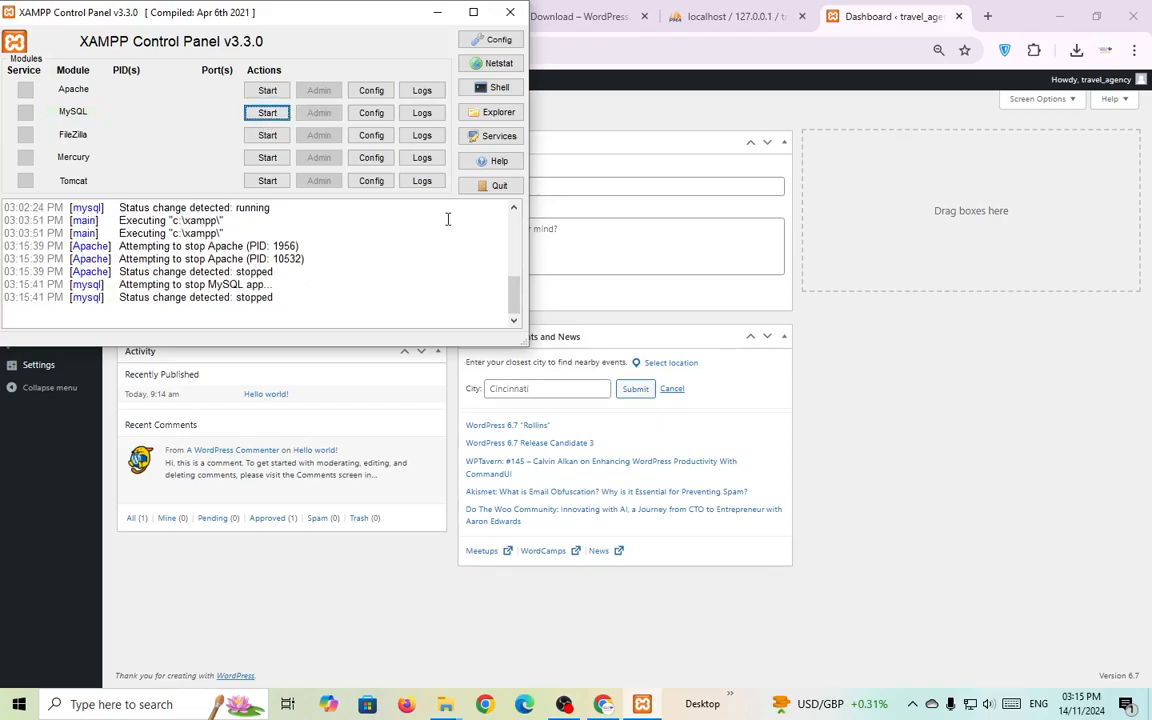
{"action": "left_click", "coordinate": [930, 416]}
{"action": "left_click", "coordinate": [75, 50]}
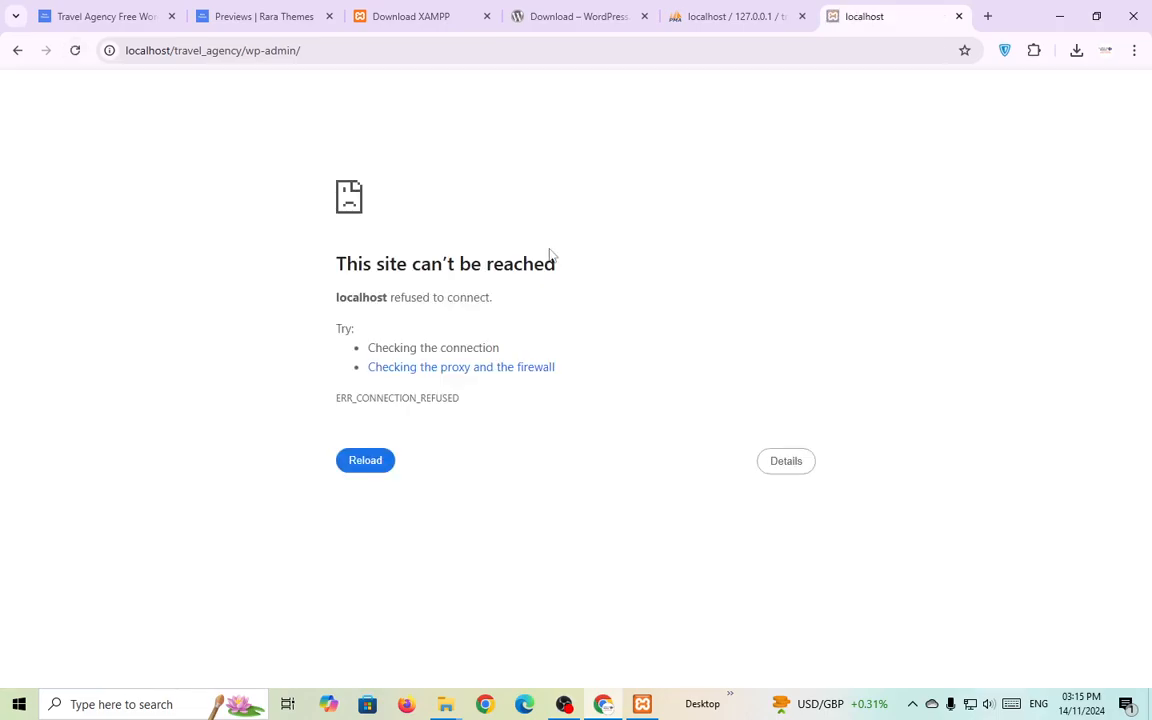
{"action": "left_click_drag", "start_coordinate": [308, 270], "coordinate": [919, 254]}
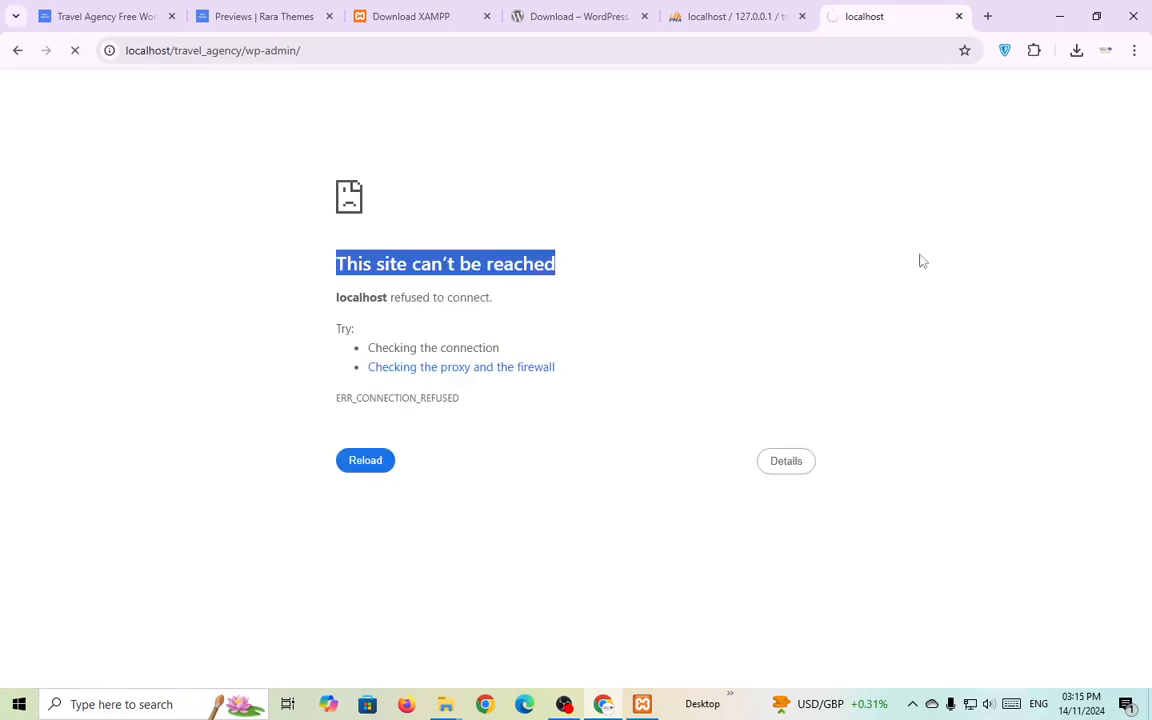
{"action": "left_click", "coordinate": [817, 298]}
Start Apache and MySQL again in XAMPP and reload the Dashboard.
{"action": "left_click", "coordinate": [642, 704]}
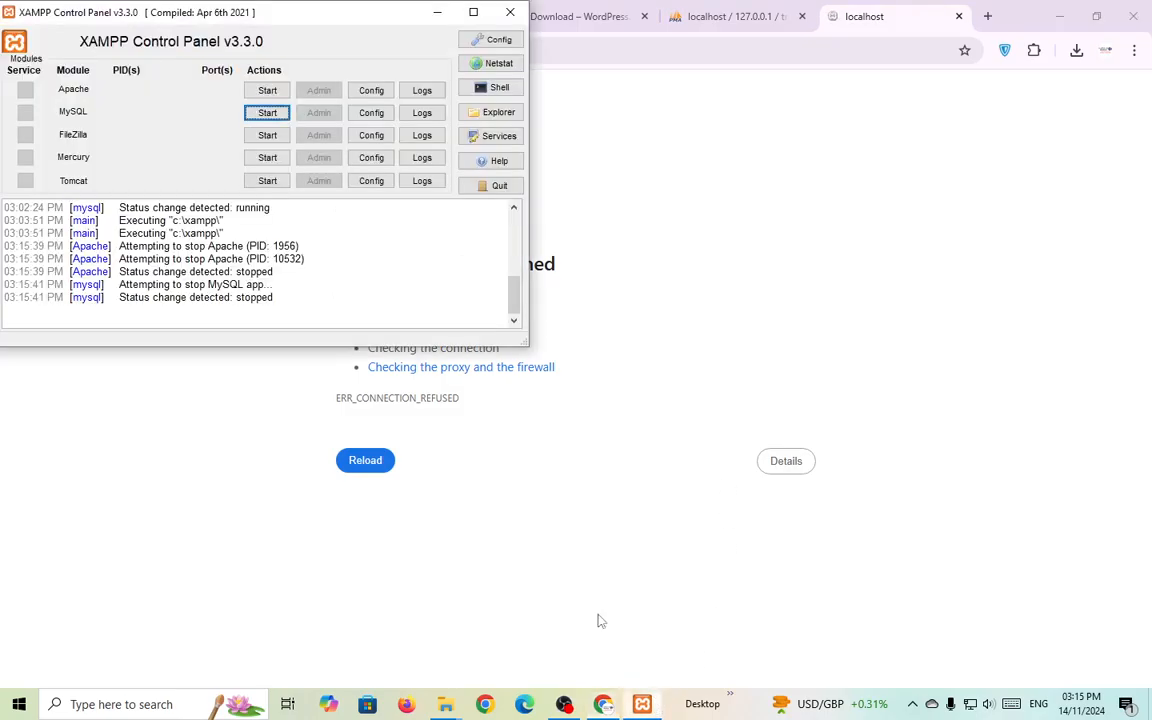
{"action": "left_click", "coordinate": [284, 92]}
{"action": "left_click", "coordinate": [283, 112]}
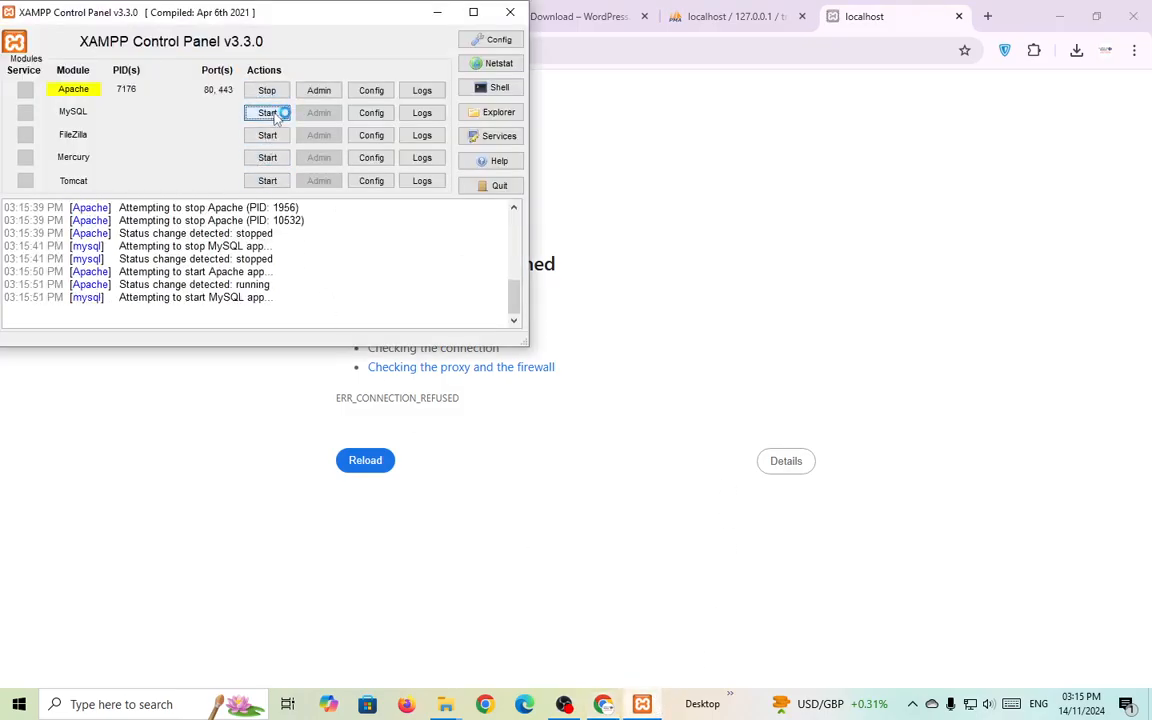
{"action": "left_click", "coordinate": [728, 221]}
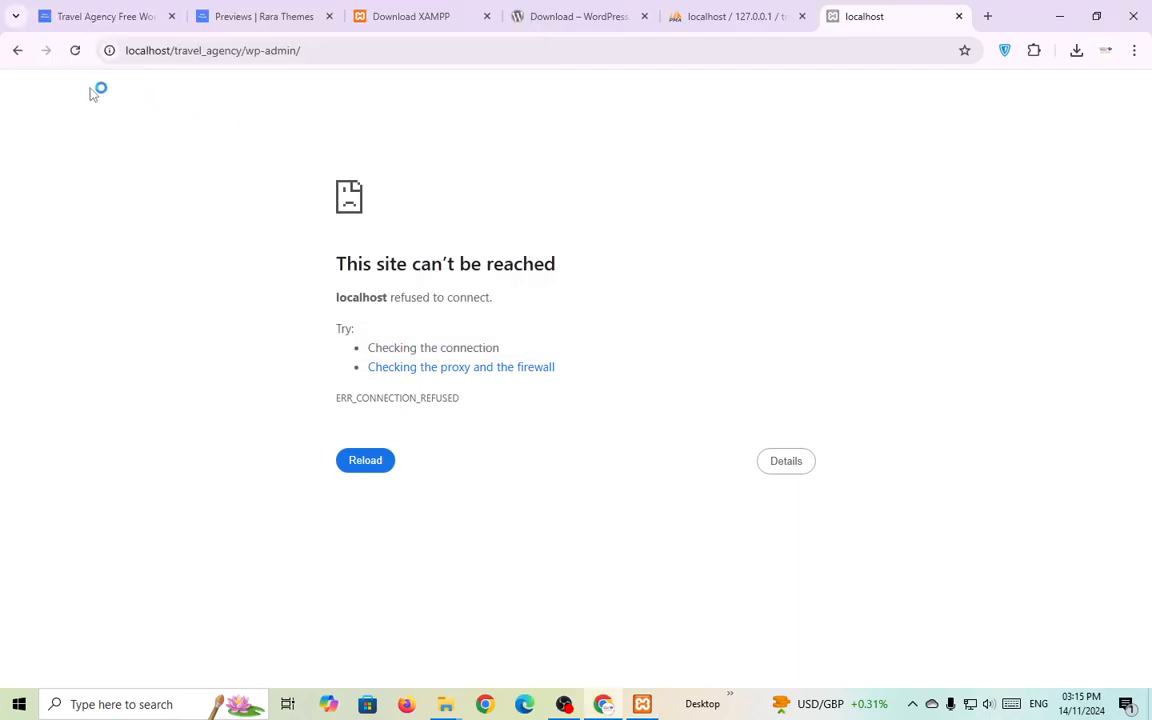
{"action": "left_click", "coordinate": [77, 51]}
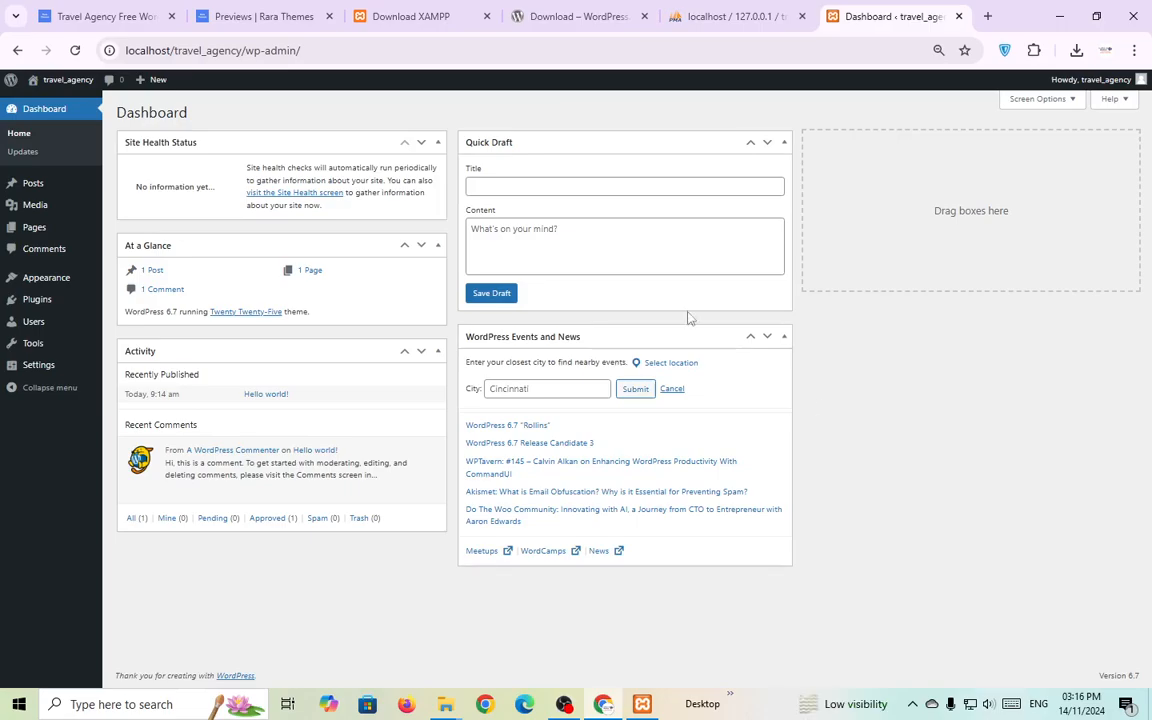
Scroll through the Travel Agency theme demo preview and the theme page.
{"action": "left_click", "coordinate": [305, 12]}
{"action": "scroll", "coordinate": [465, 318], "scroll_direction": "down", "scroll_amount": 5}
{"action": "scroll", "coordinate": [473, 316], "scroll_direction": "down", "scroll_amount": 2}
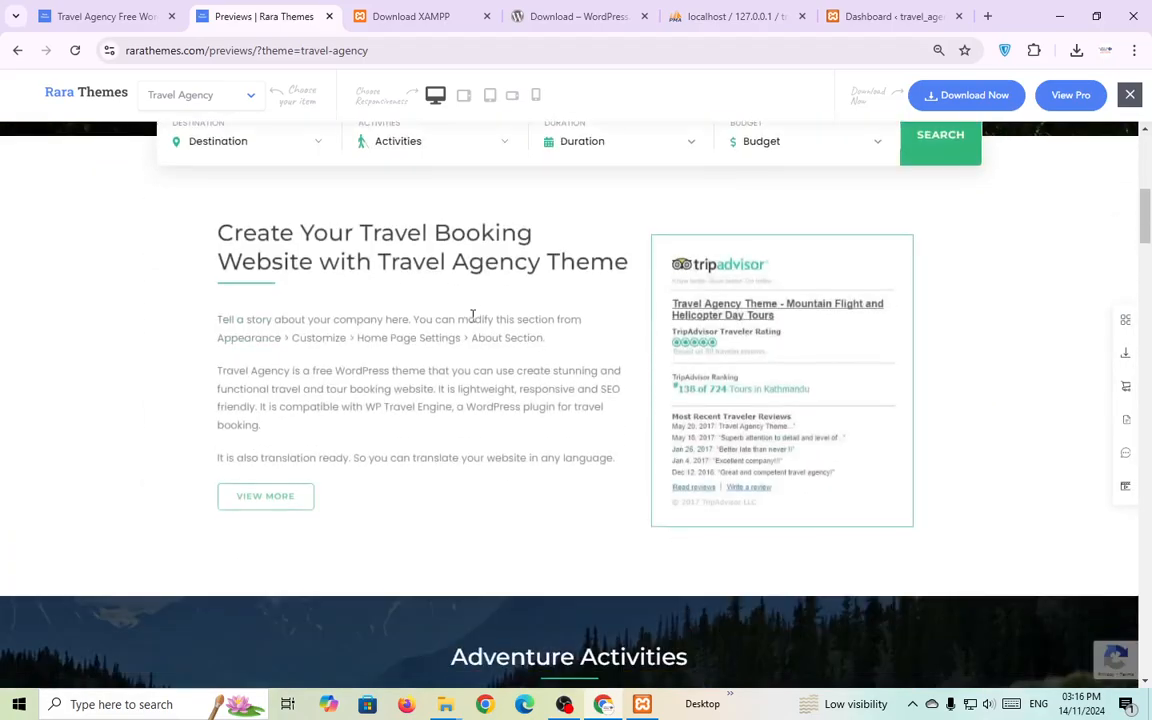
{"action": "scroll", "coordinate": [502, 362], "scroll_direction": "up", "scroll_amount": 4}
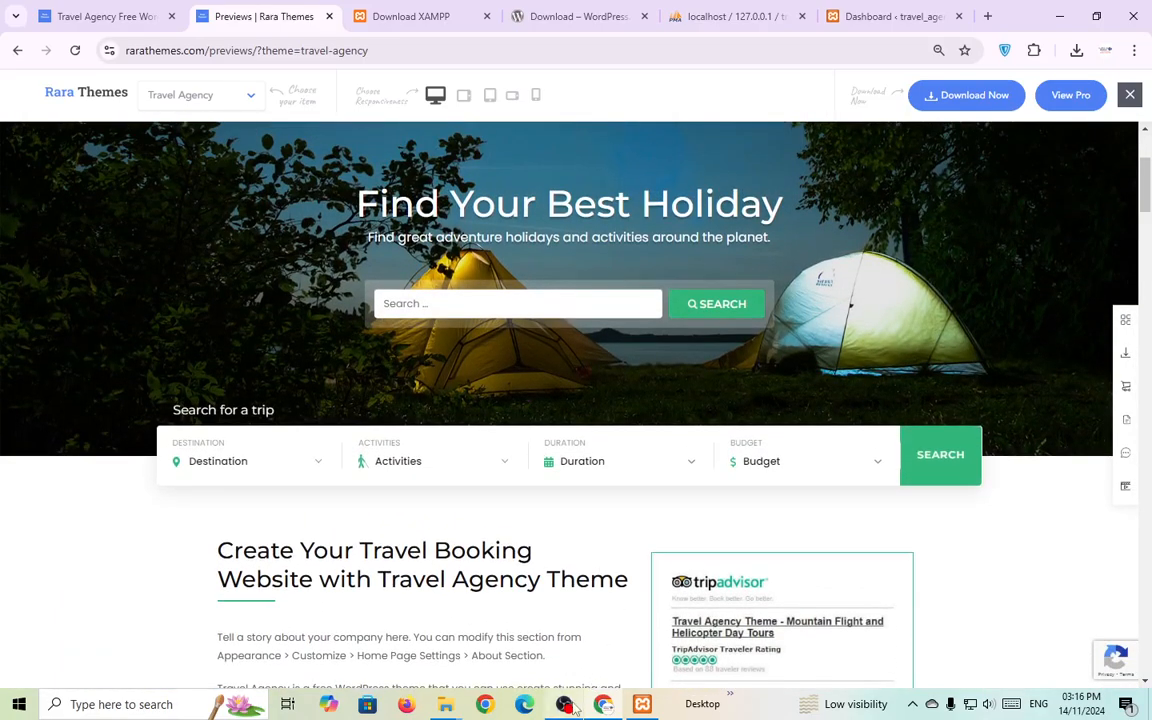
{"action": "left_click", "coordinate": [566, 705]}
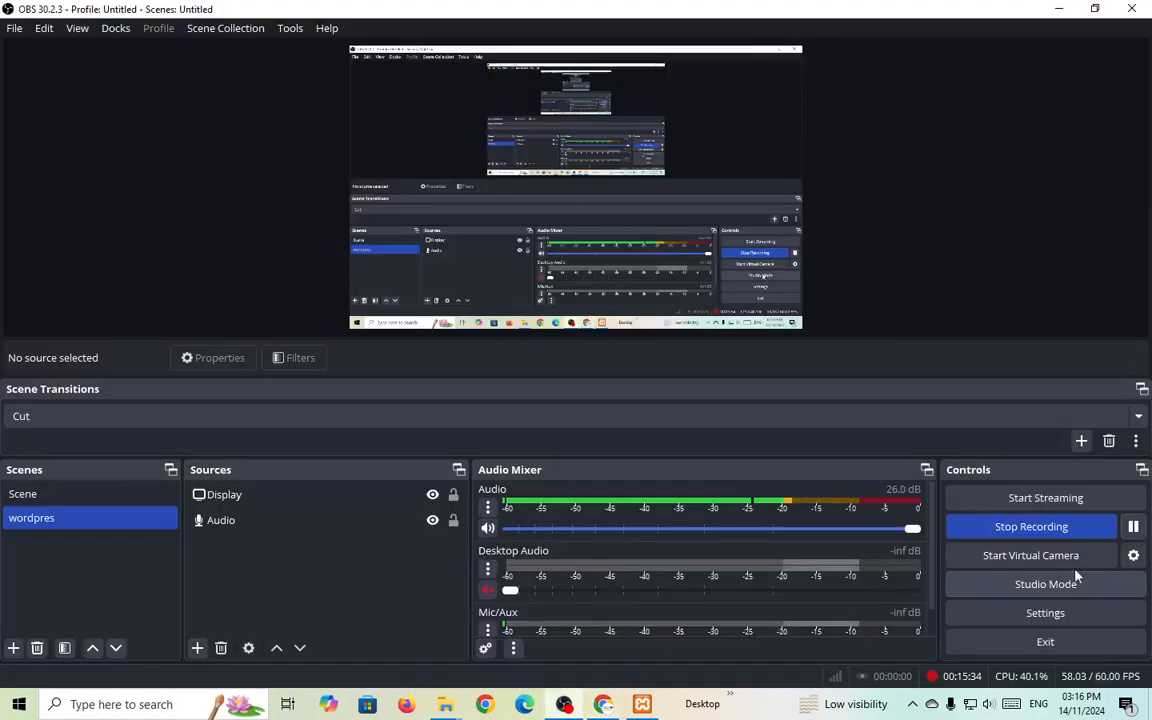
{"action": "left_click", "coordinate": [604, 705]}
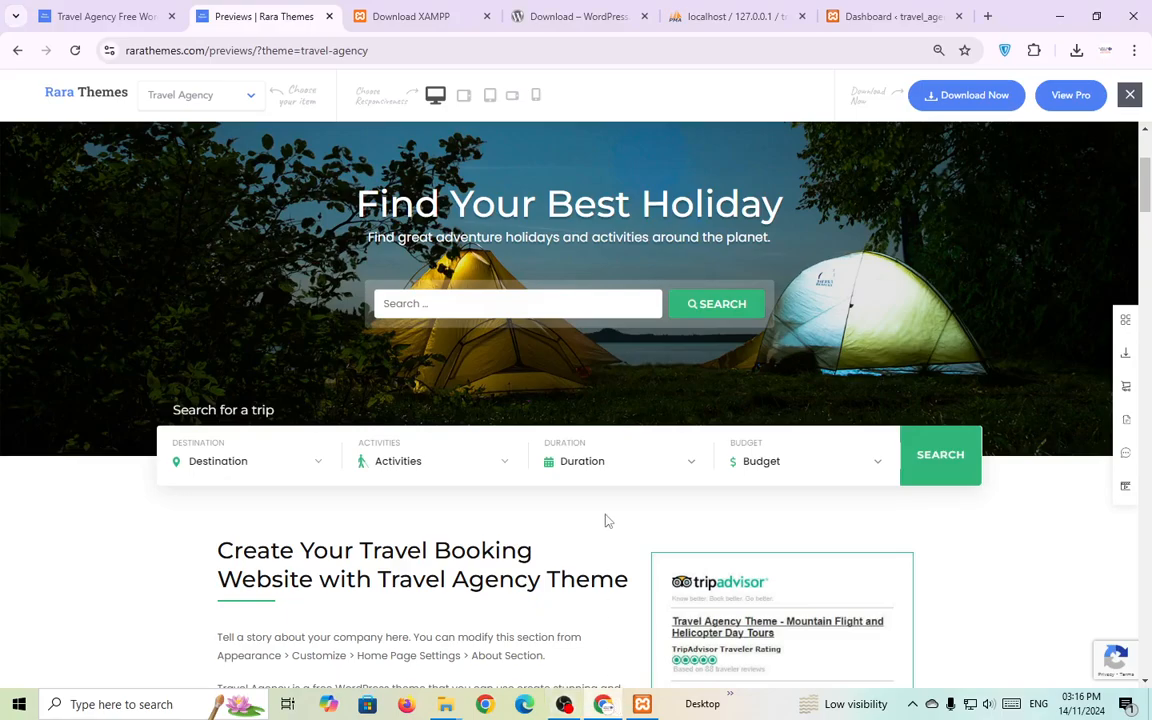
{"action": "scroll", "coordinate": [648, 424], "scroll_direction": "up", "scroll_amount": 3}
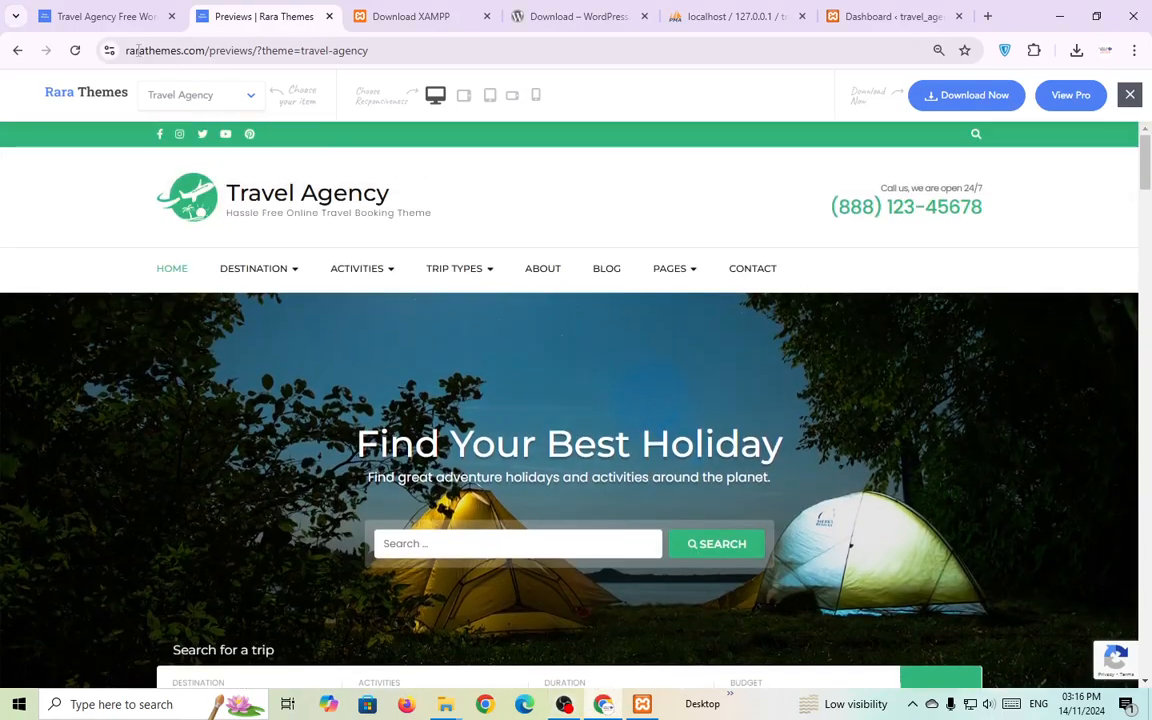
{"action": "left_click", "coordinate": [105, 16]}
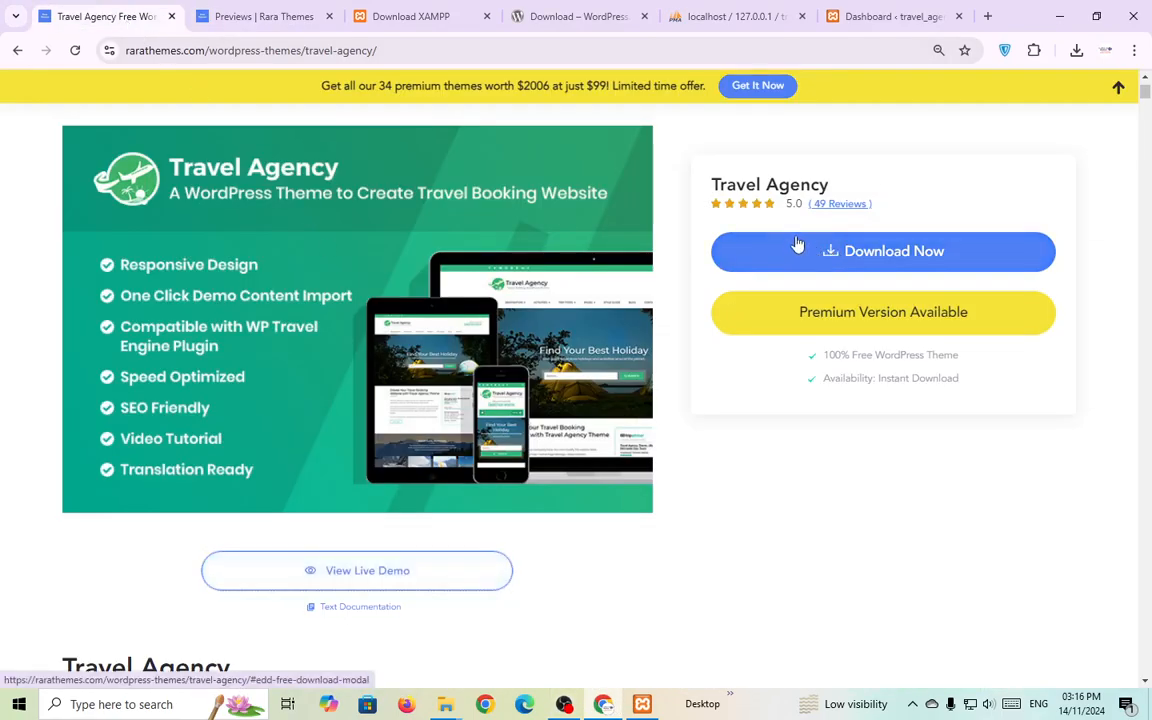
{"action": "key", "text": "ctrl+Tab"}
Request the free download, filling in an e-mail address, first name and last name.
{"action": "left_click", "coordinate": [948, 110]}
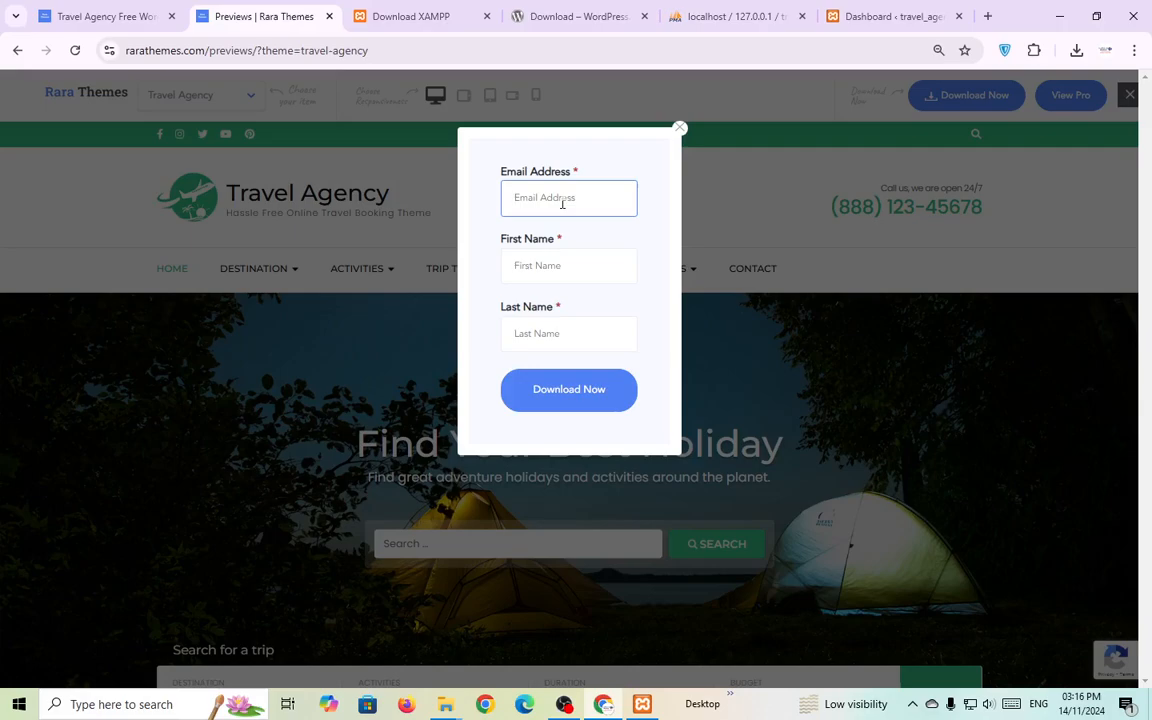
{"action": "left_click", "coordinate": [552, 258]}
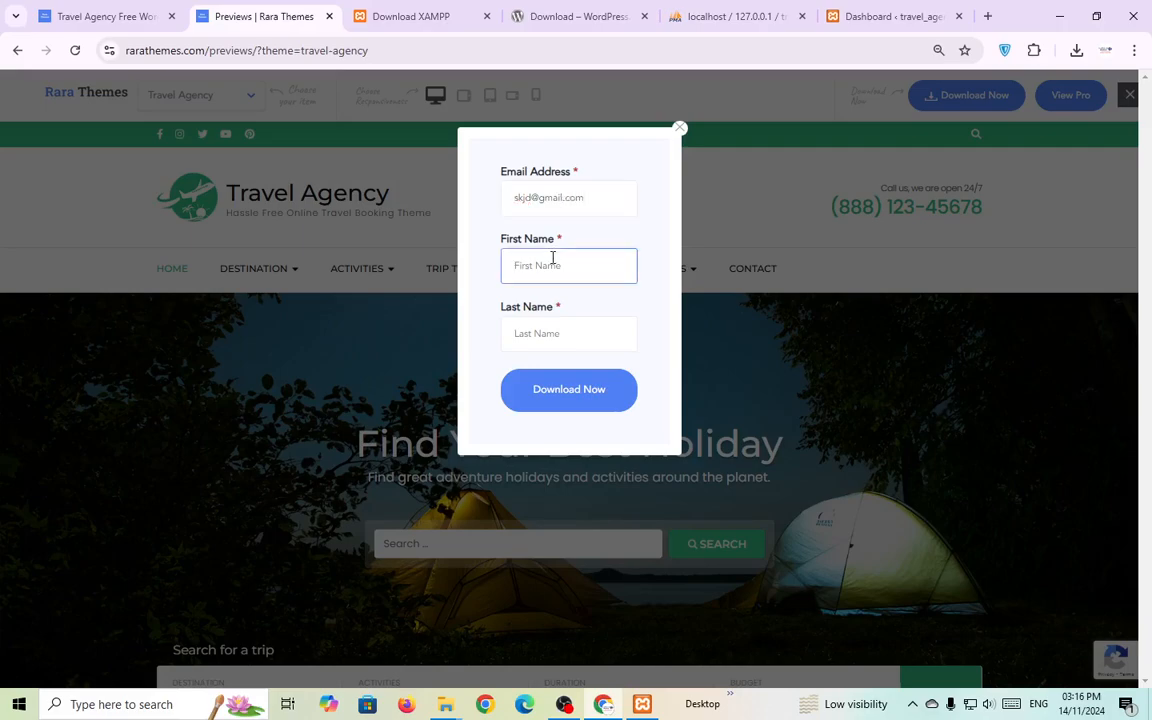
{"action": "type", "text": "Akash"}
{"action": "left_click", "coordinate": [572, 321]}
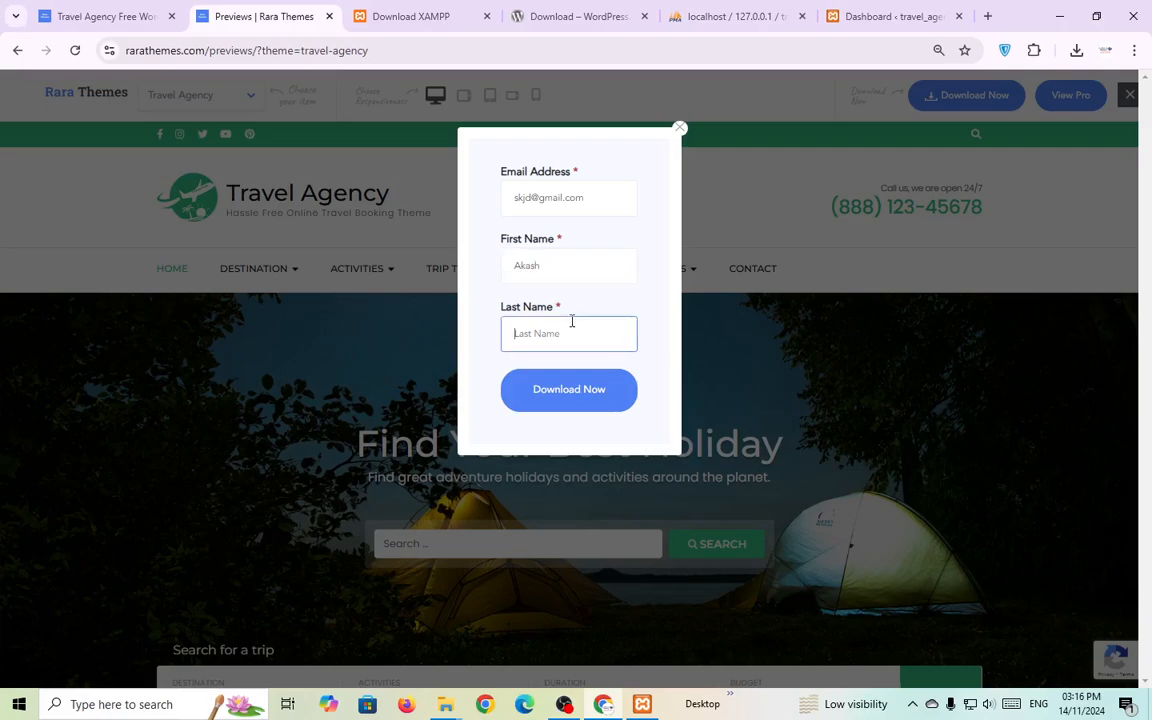
{"action": "type", "text": "lskalm"}
{"action": "left_click", "coordinate": [638, 358]}
{"action": "left_click", "coordinate": [575, 391]}
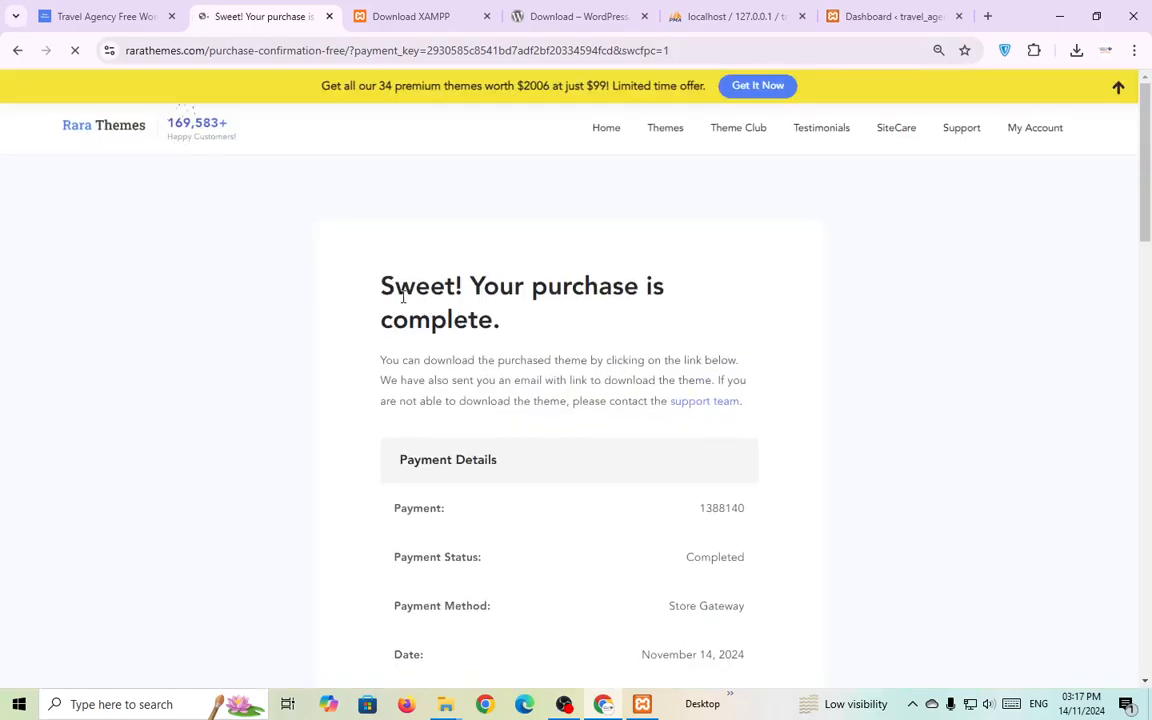
Review the $0 purchase confirmation and download the travel-agency theme file.
{"action": "scroll", "coordinate": [456, 328], "scroll_direction": "down", "scroll_amount": 1}
{"action": "scroll", "coordinate": [456, 328], "scroll_direction": "down", "scroll_amount": 3}
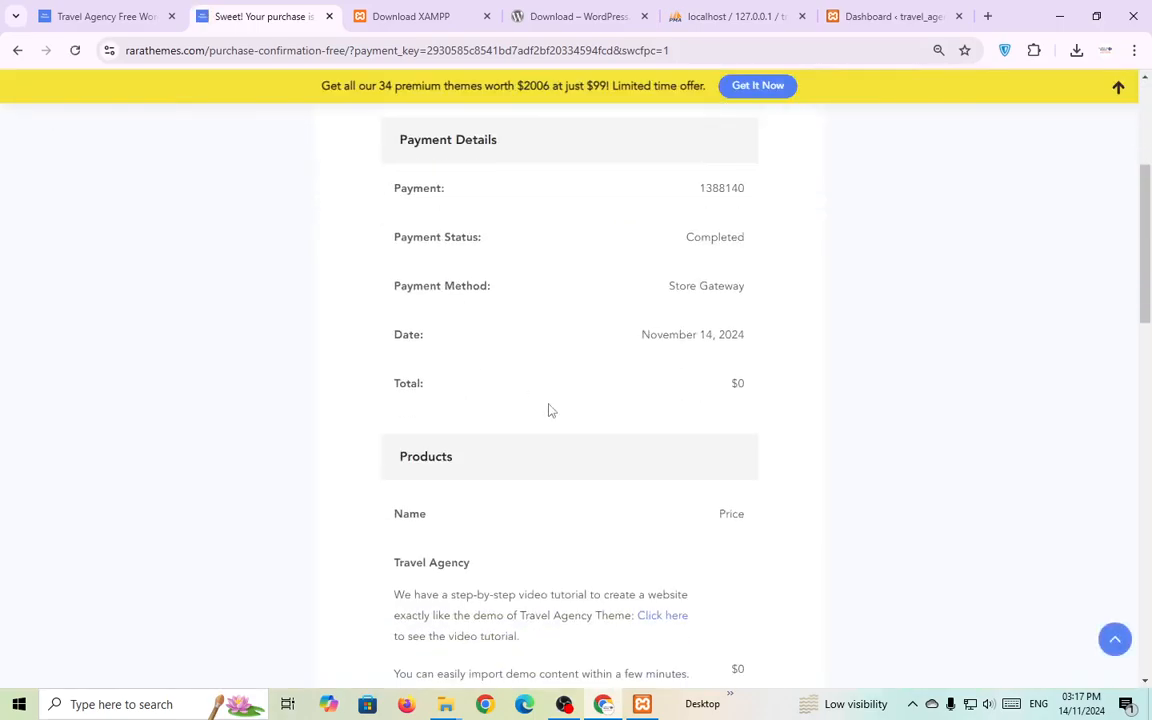
{"action": "double_click", "coordinate": [738, 384]}
{"action": "left_click", "coordinate": [879, 455]}
{"action": "scroll", "coordinate": [882, 455], "scroll_direction": "down", "scroll_amount": 2}
{"action": "scroll", "coordinate": [884, 449], "scroll_direction": "down", "scroll_amount": 1}
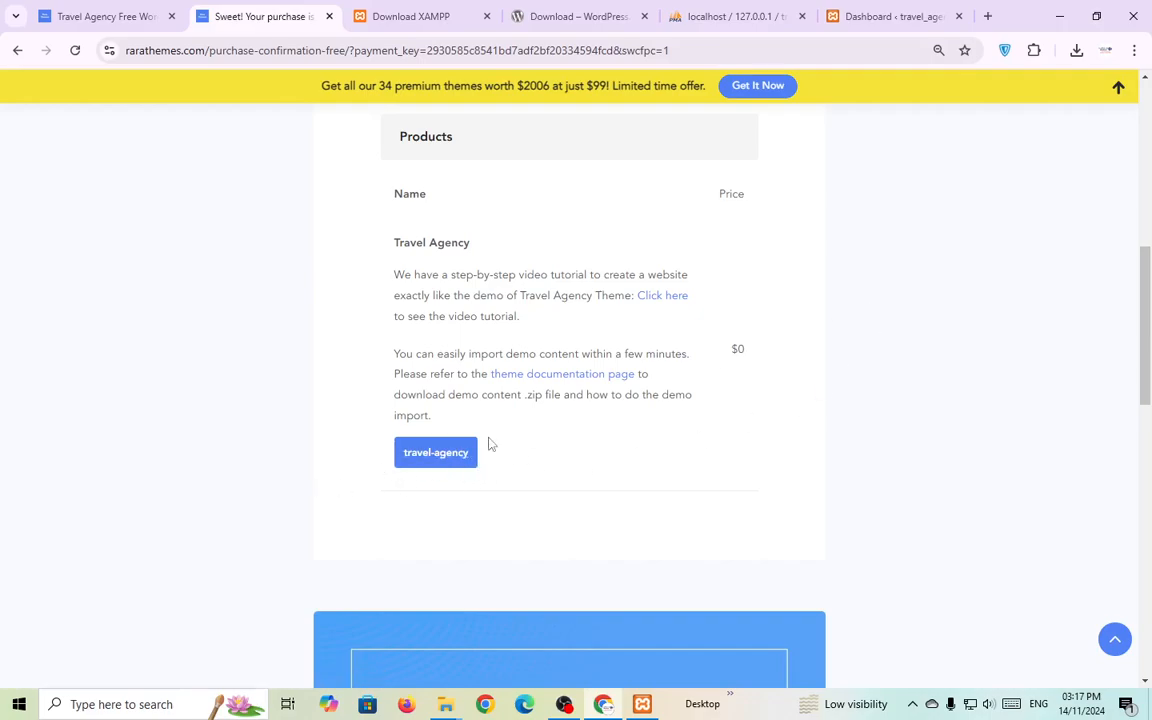
{"action": "left_click", "coordinate": [436, 455]}
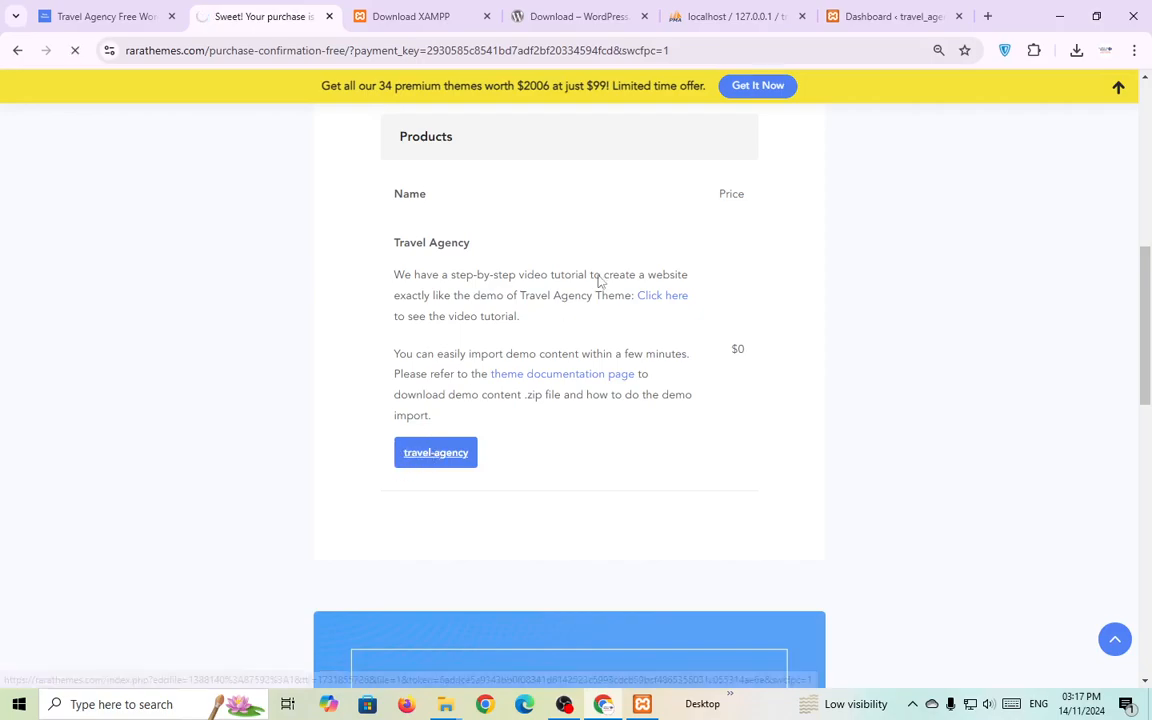
Verify in Downloads that travel-agency.1.5.2.zip (1,883 KB) finished downloading.
{"action": "left_click", "coordinate": [1078, 51]}
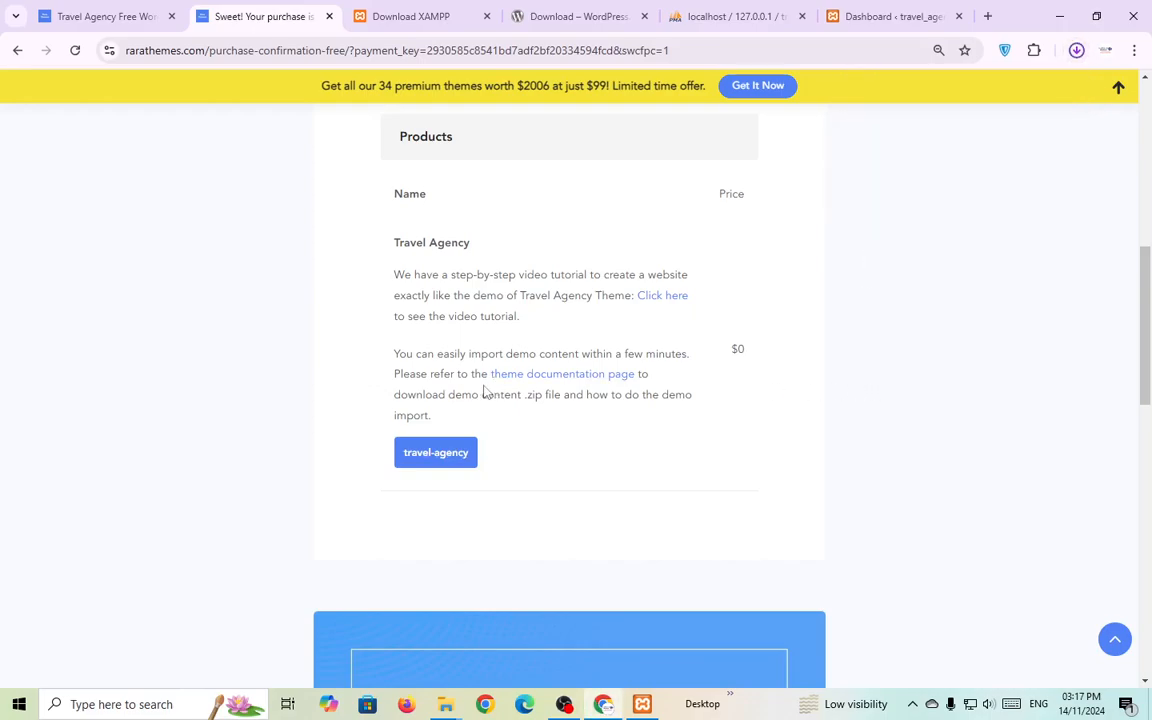
{"action": "left_click", "coordinate": [1077, 56]}
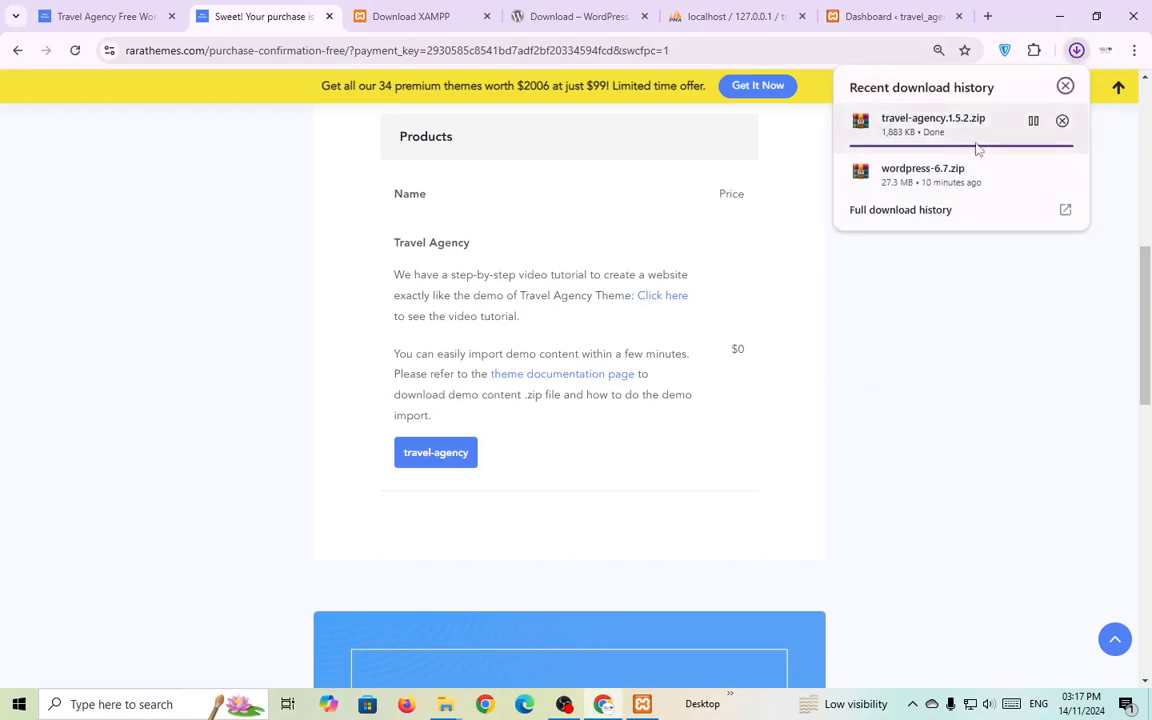
{"action": "left_click", "coordinate": [417, 27]}
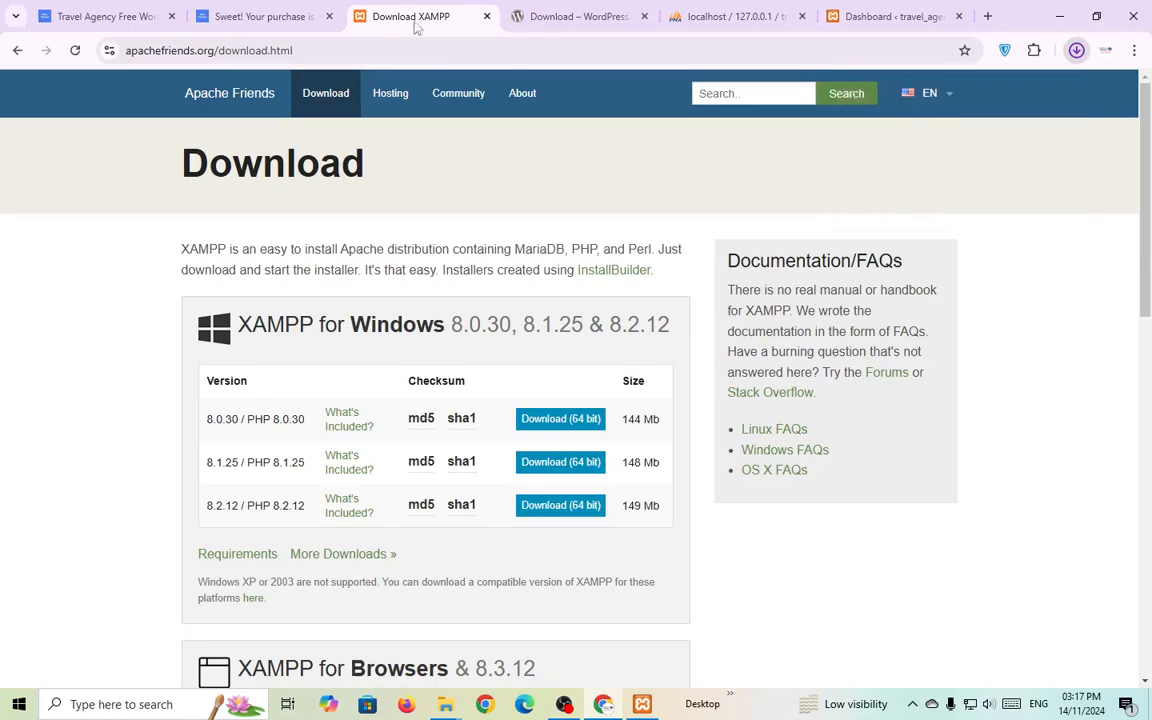
{"action": "left_click", "coordinate": [268, 17]}
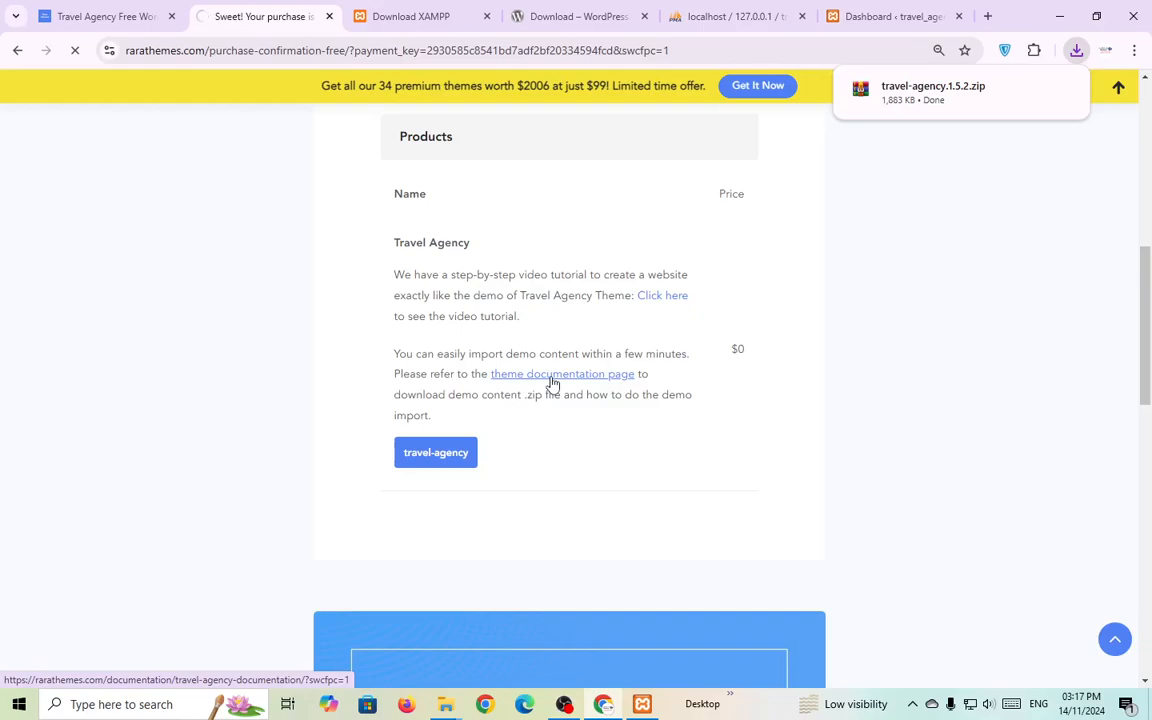
Download travel-agency-demo-content.zip from the documentation's 'How to Import Demo Content?' guide.
{"action": "left_click", "coordinate": [553, 381]}
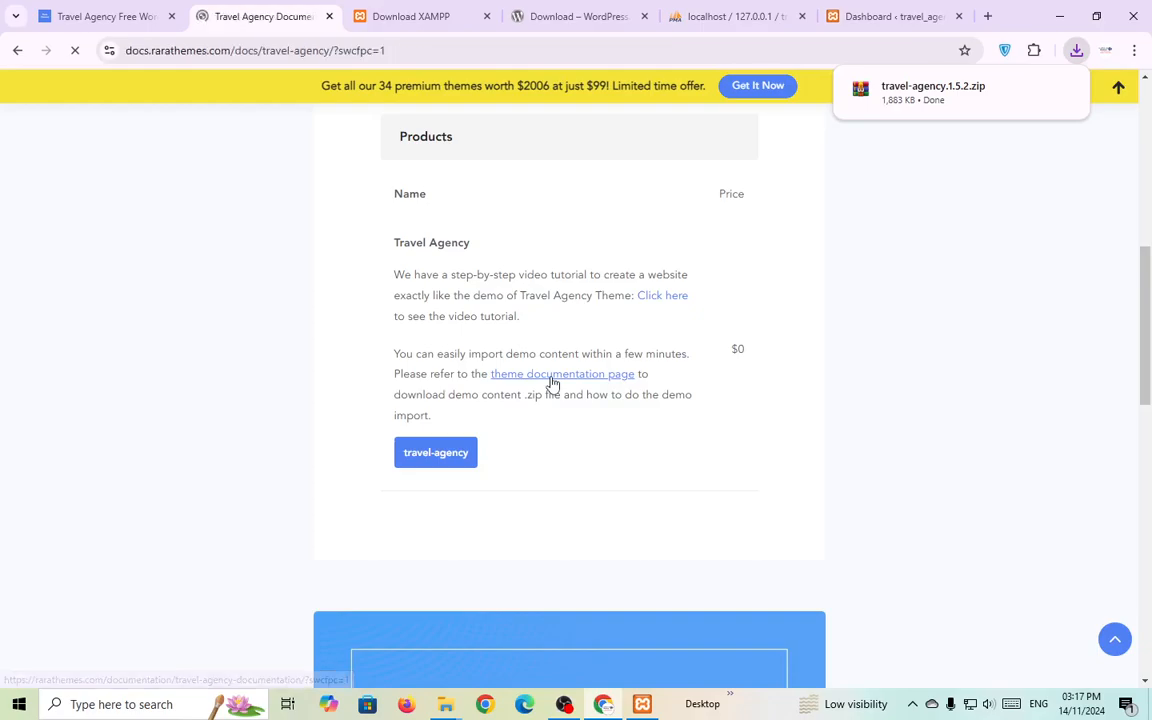
{"action": "scroll", "coordinate": [538, 420], "scroll_direction": "down", "scroll_amount": 5}
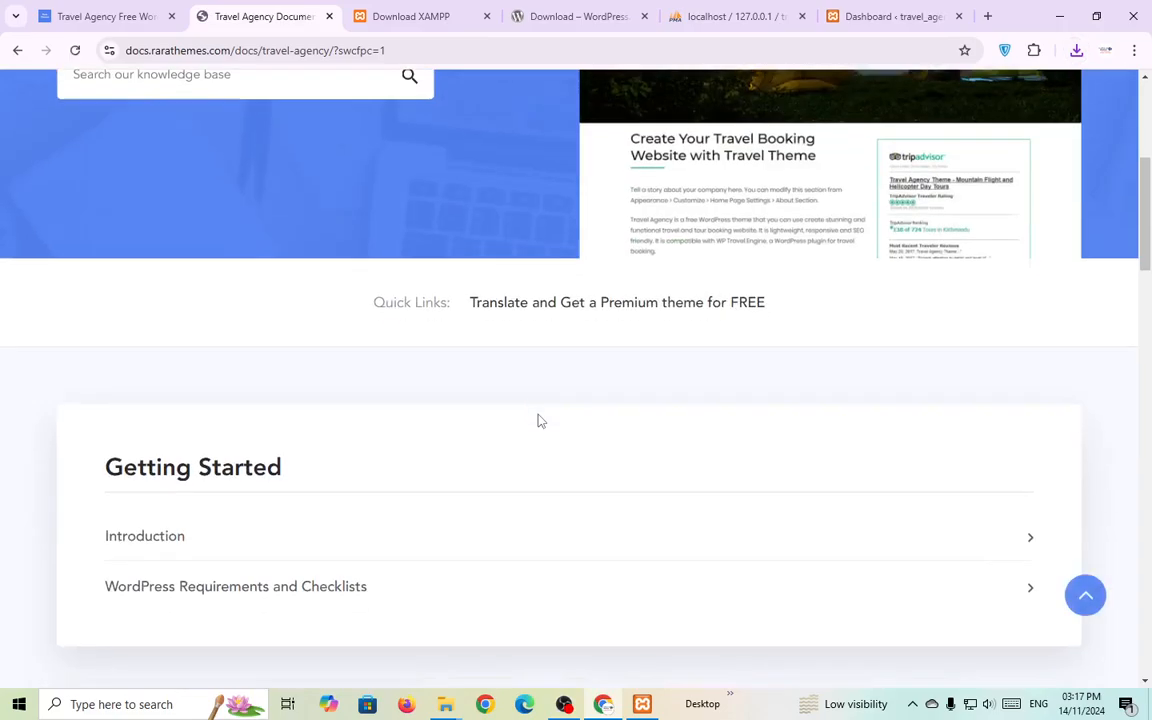
{"action": "scroll", "coordinate": [538, 421], "scroll_direction": "down", "scroll_amount": 3}
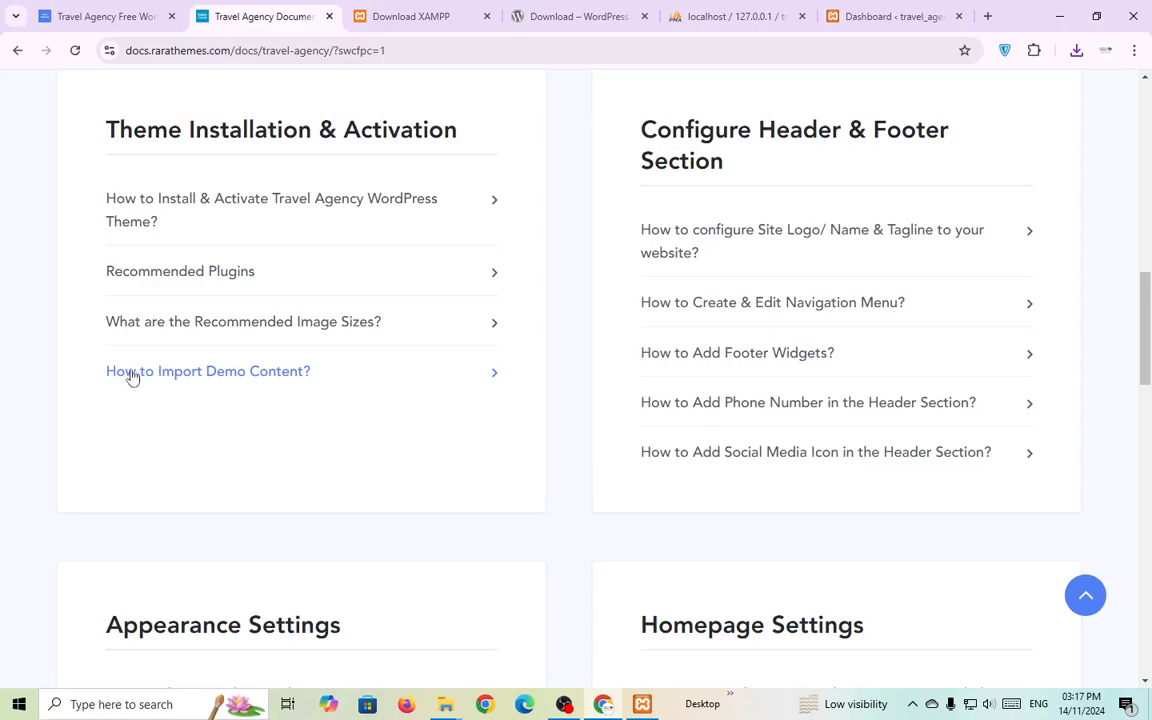
{"action": "left_click", "coordinate": [287, 378]}
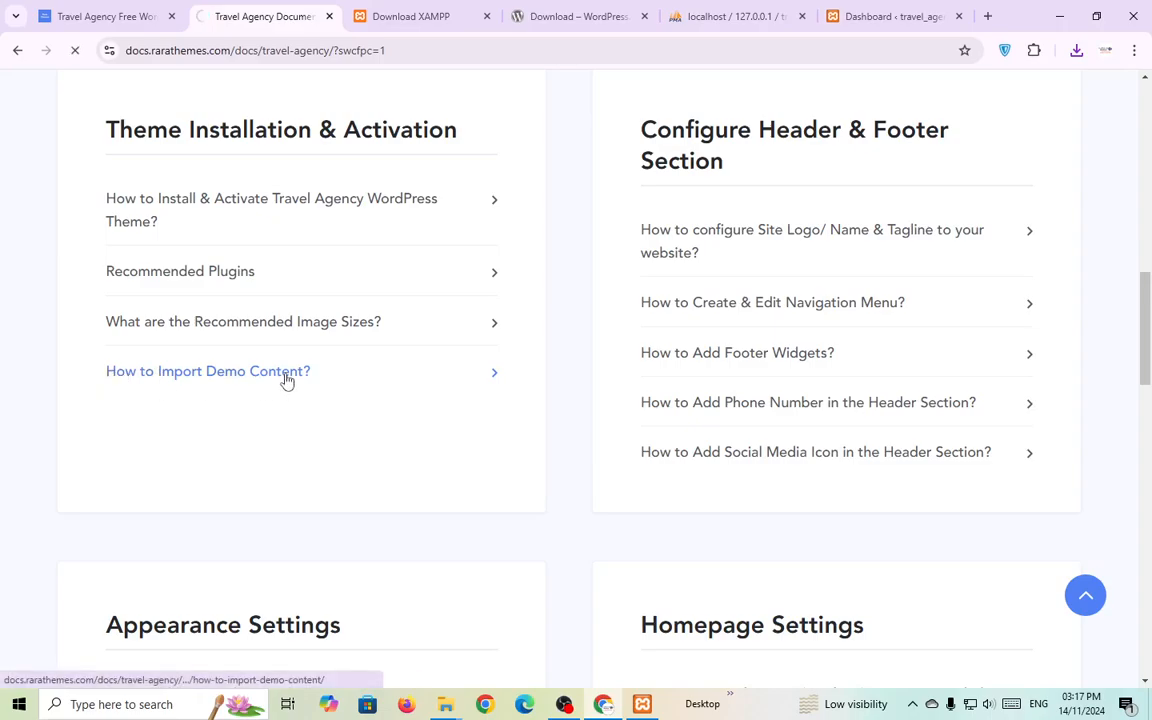
{"action": "scroll", "coordinate": [674, 424], "scroll_direction": "down", "scroll_amount": 5}
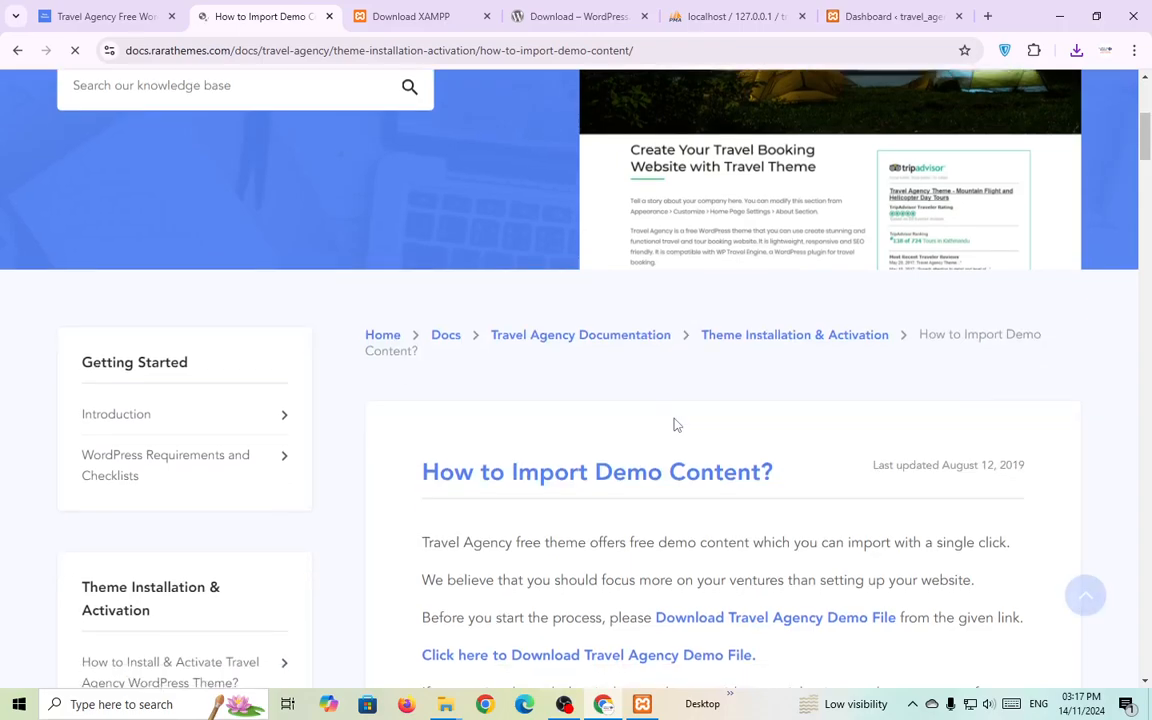
{"action": "scroll", "coordinate": [674, 424], "scroll_direction": "down", "scroll_amount": 4}
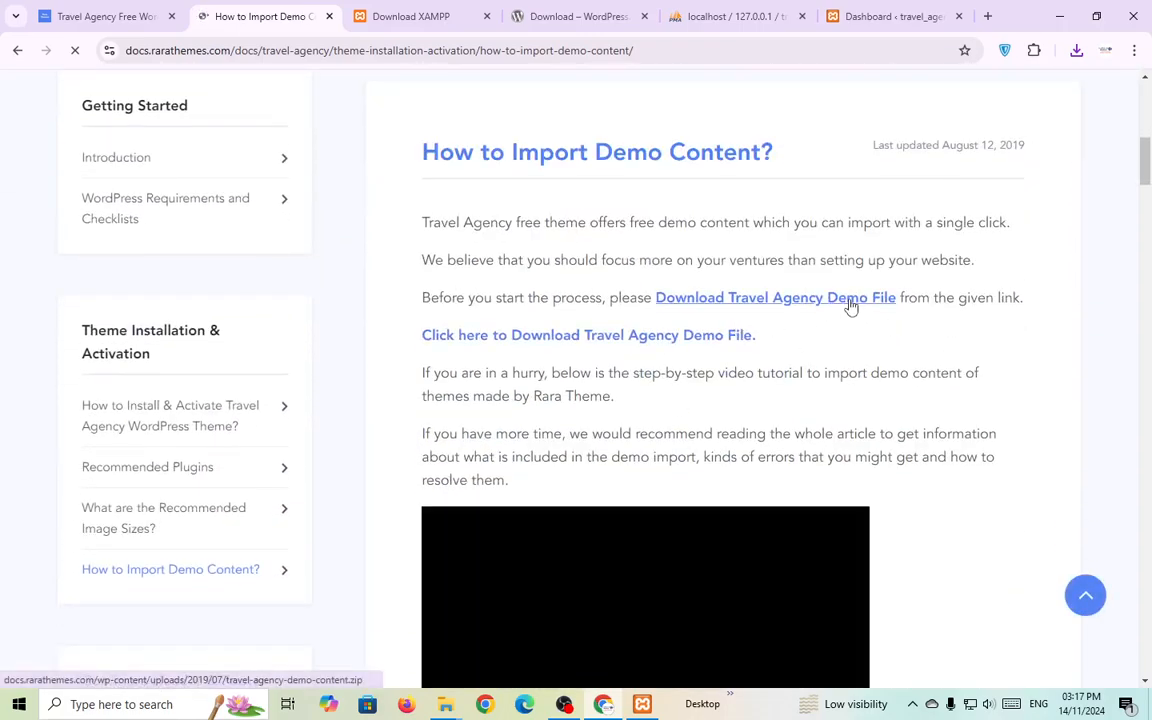
{"action": "left_click", "coordinate": [850, 305]}
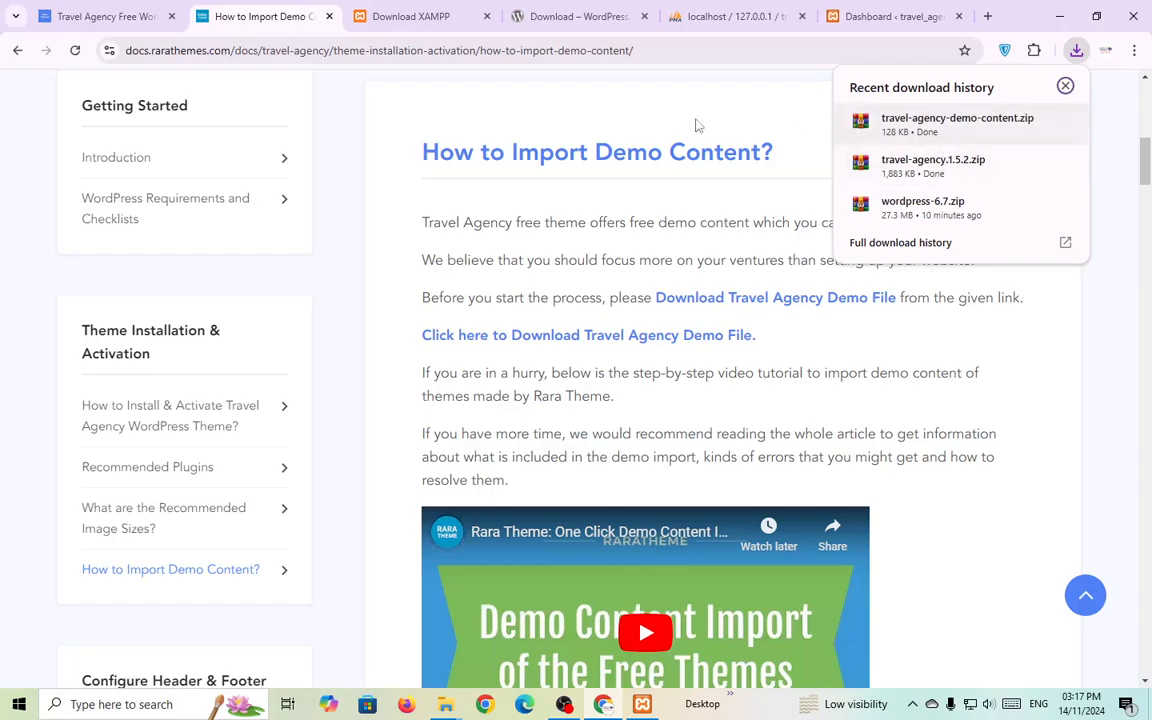
{"action": "left_click", "coordinate": [779, 20]}
Close the phpMyAdmin, WordPress, XAMPP, demo-guide and theme tabs, then open the site in a new tab.
{"action": "left_click", "coordinate": [801, 16]}
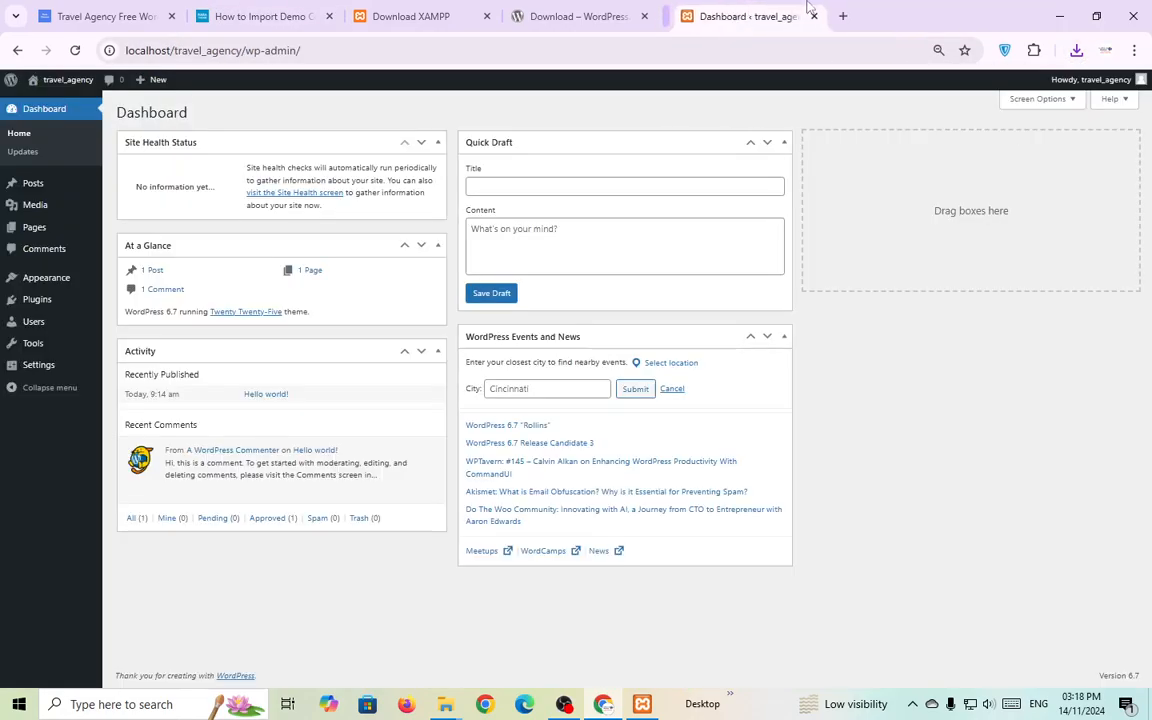
{"action": "left_click", "coordinate": [632, 12]}
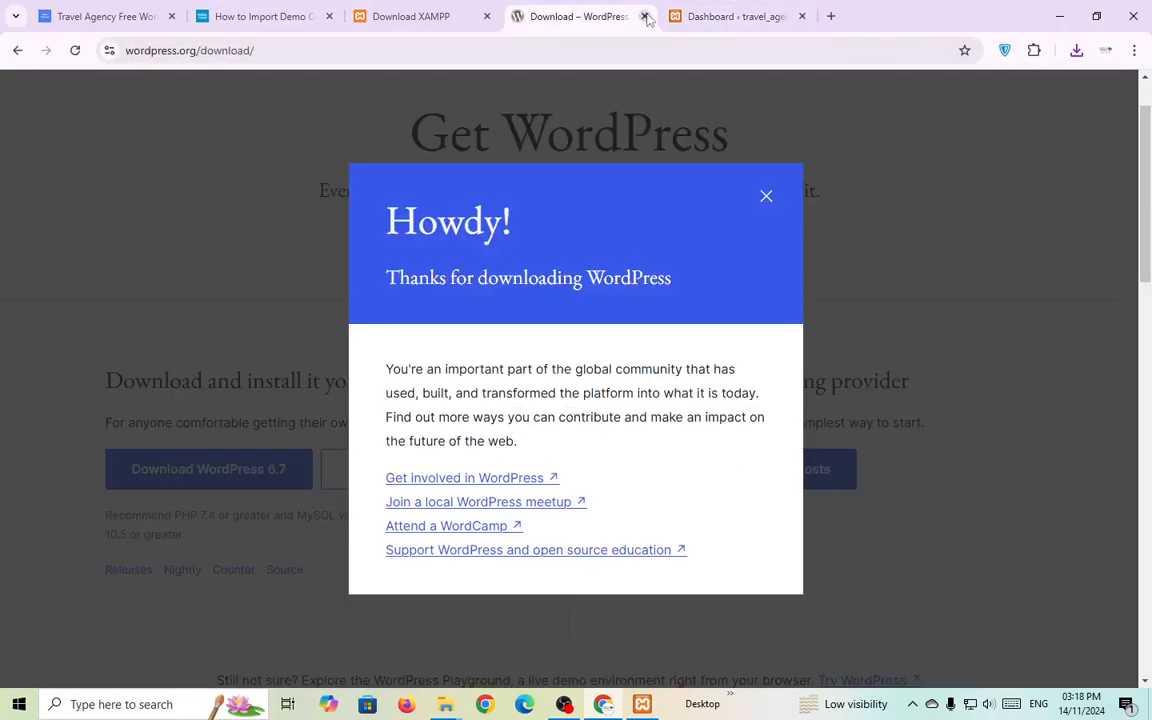
{"action": "left_click", "coordinate": [645, 16]}
{"action": "left_click", "coordinate": [435, 16]}
{"action": "left_click", "coordinate": [487, 16]}
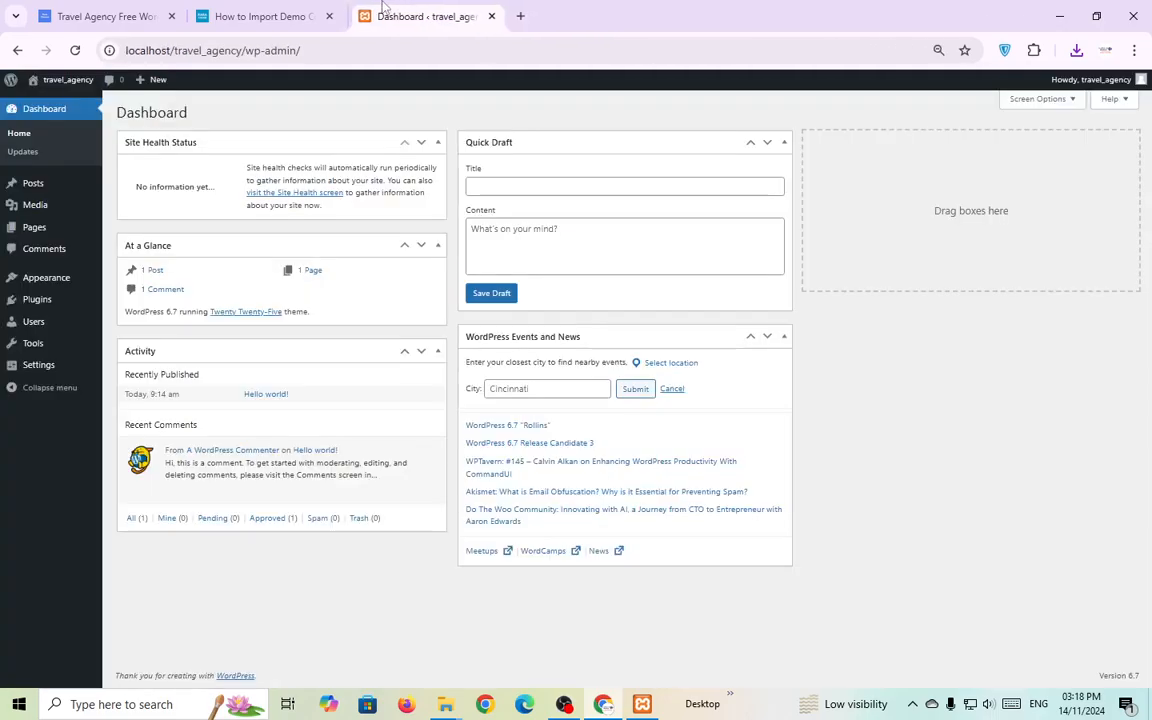
{"action": "left_click", "coordinate": [262, 16]}
{"action": "left_click", "coordinate": [329, 16]}
{"action": "left_click", "coordinate": [150, 16]}
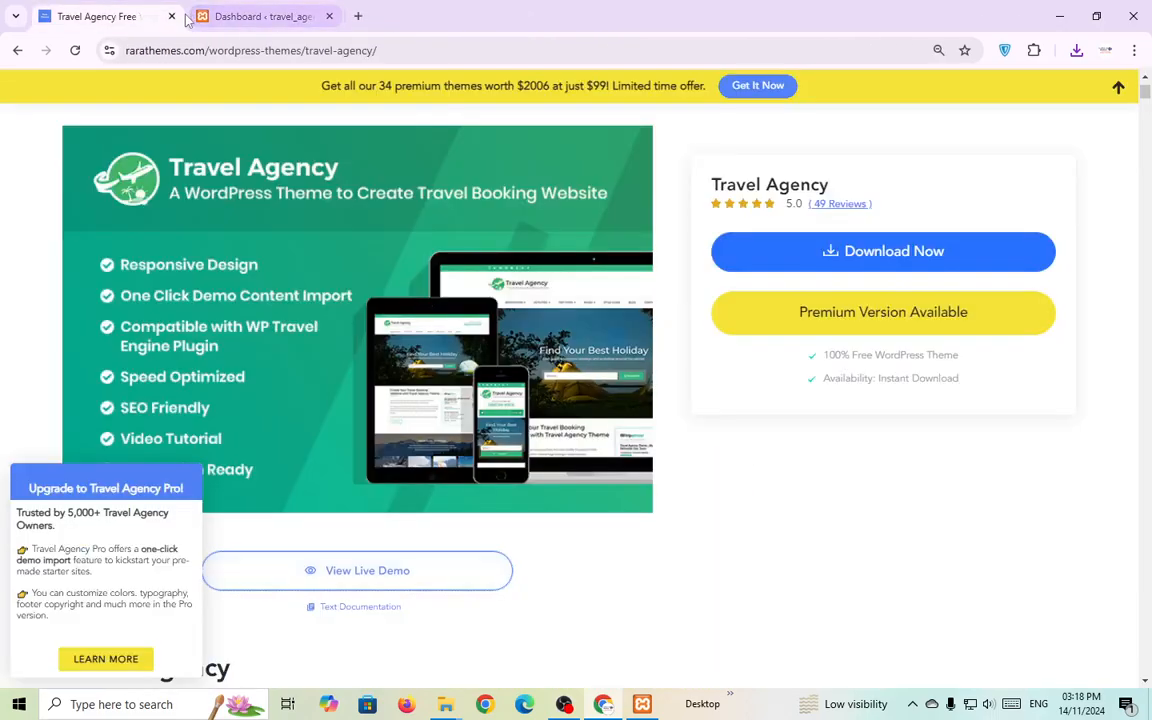
{"action": "left_click", "coordinate": [172, 15]}
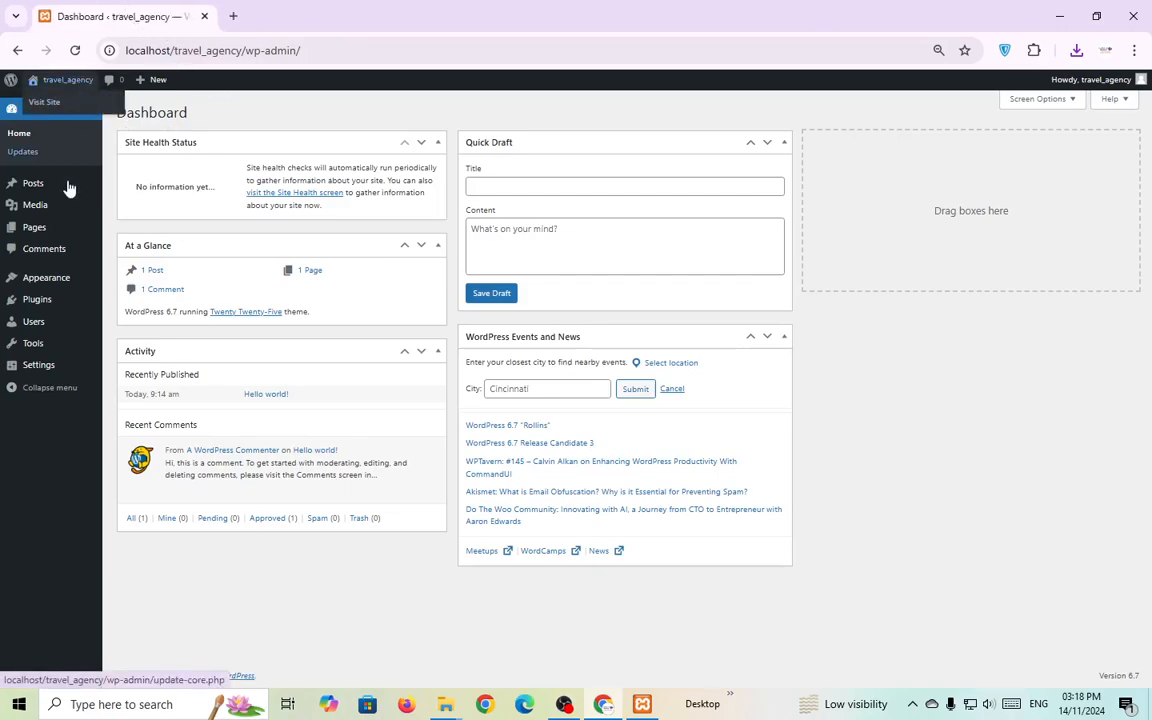
{"action": "right_click", "coordinate": [66, 100]}
{"action": "left_click", "coordinate": [120, 106]}
View the site's front page, then return to the admin Dashboard.
{"action": "left_click", "coordinate": [313, 12]}
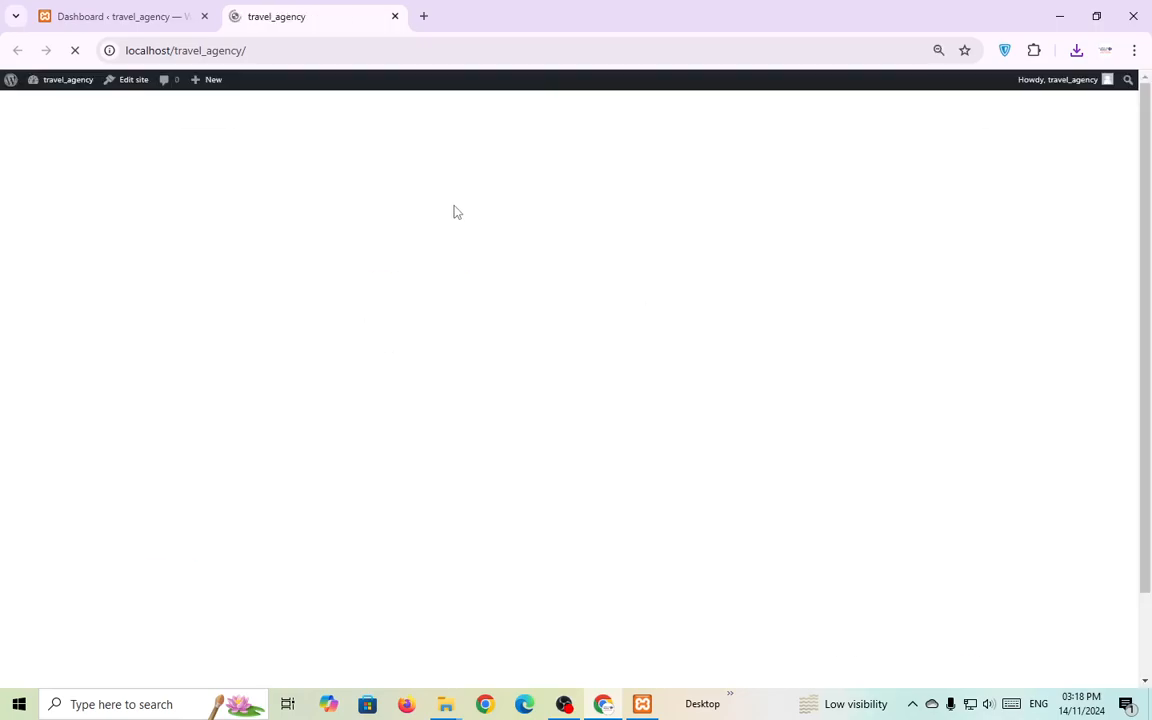
{"action": "scroll", "coordinate": [517, 303], "scroll_direction": "down", "scroll_amount": 1}
{"action": "scroll", "coordinate": [517, 303], "scroll_direction": "up", "scroll_amount": 1}
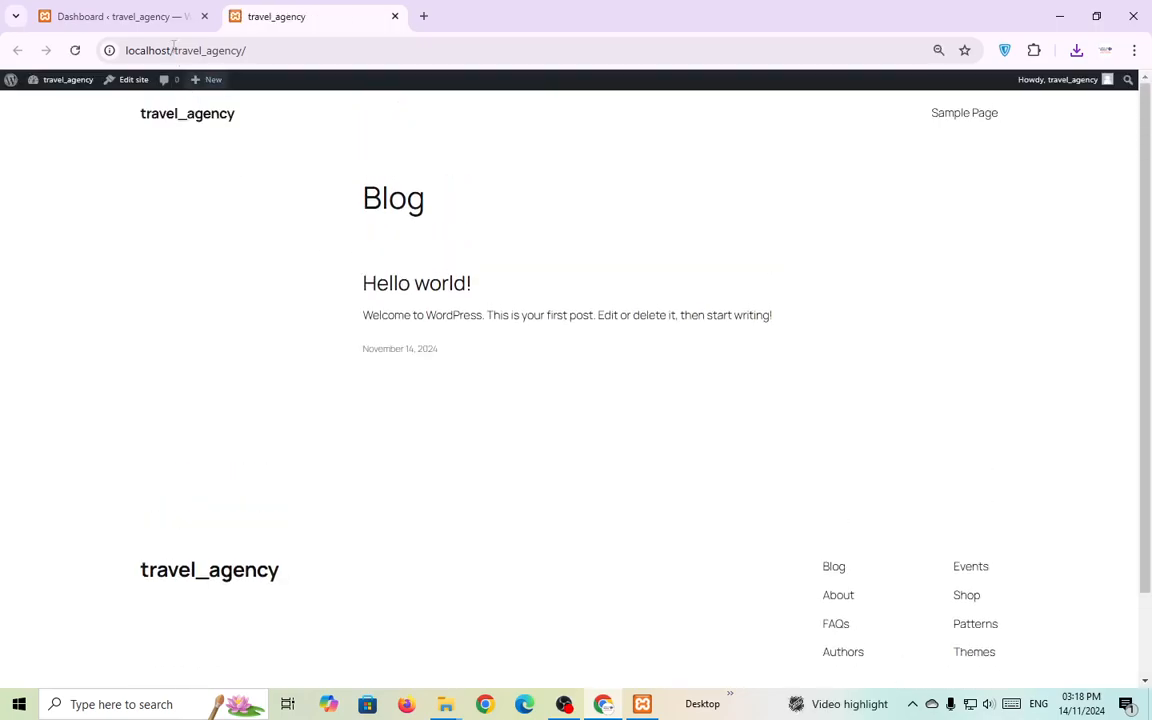
{"action": "left_click", "coordinate": [120, 16]}
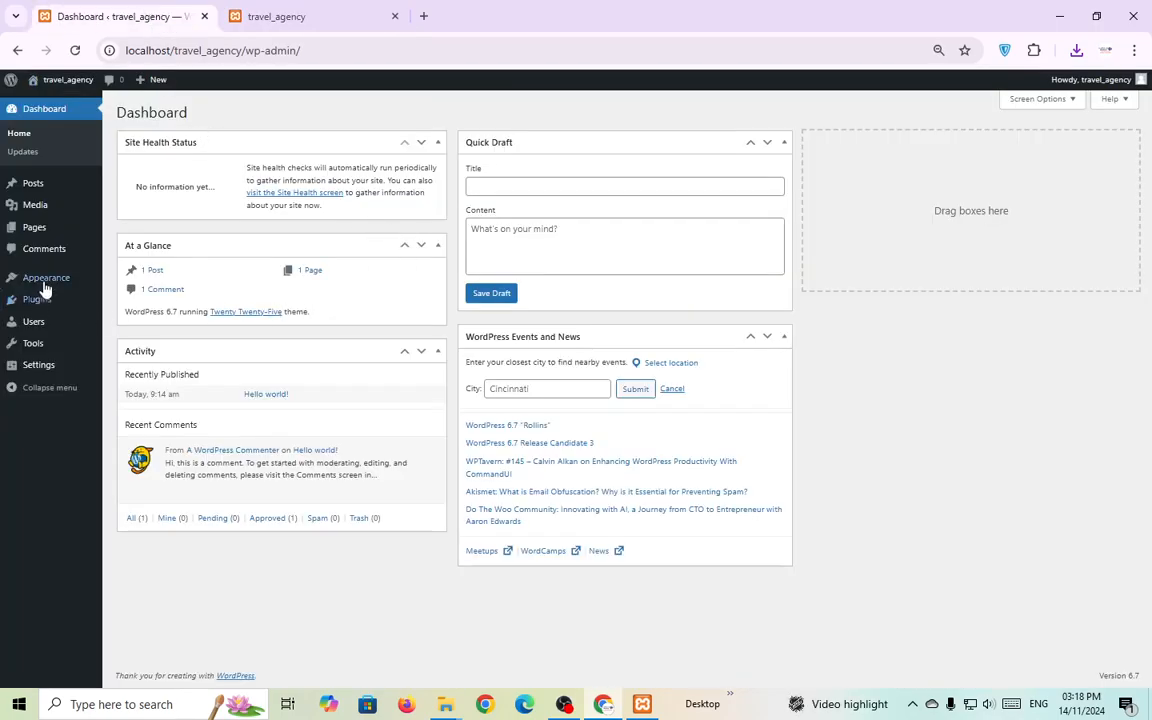
Delete the Twenty Twenty-Three and Twenty Twenty-Four themes from Appearance > Themes.
{"action": "mouse_move", "coordinate": [44, 278]}
{"action": "left_click", "coordinate": [123, 283]}
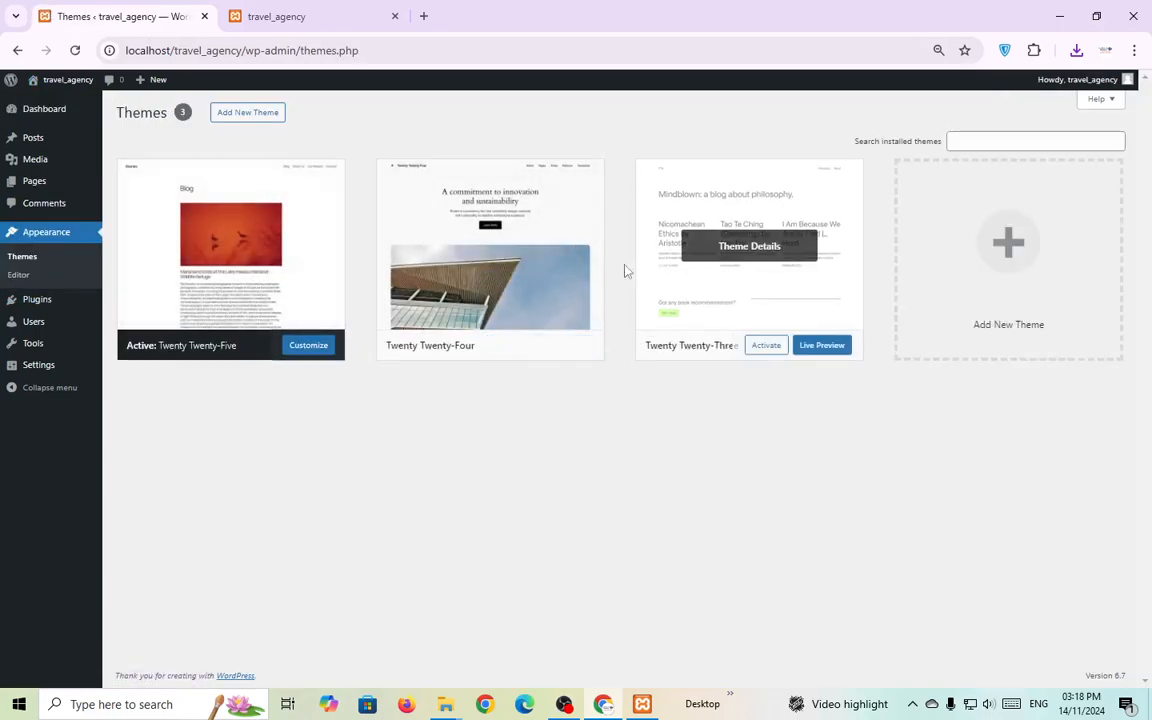
{"action": "left_click", "coordinate": [722, 250]}
{"action": "left_click", "coordinate": [651, 653]}
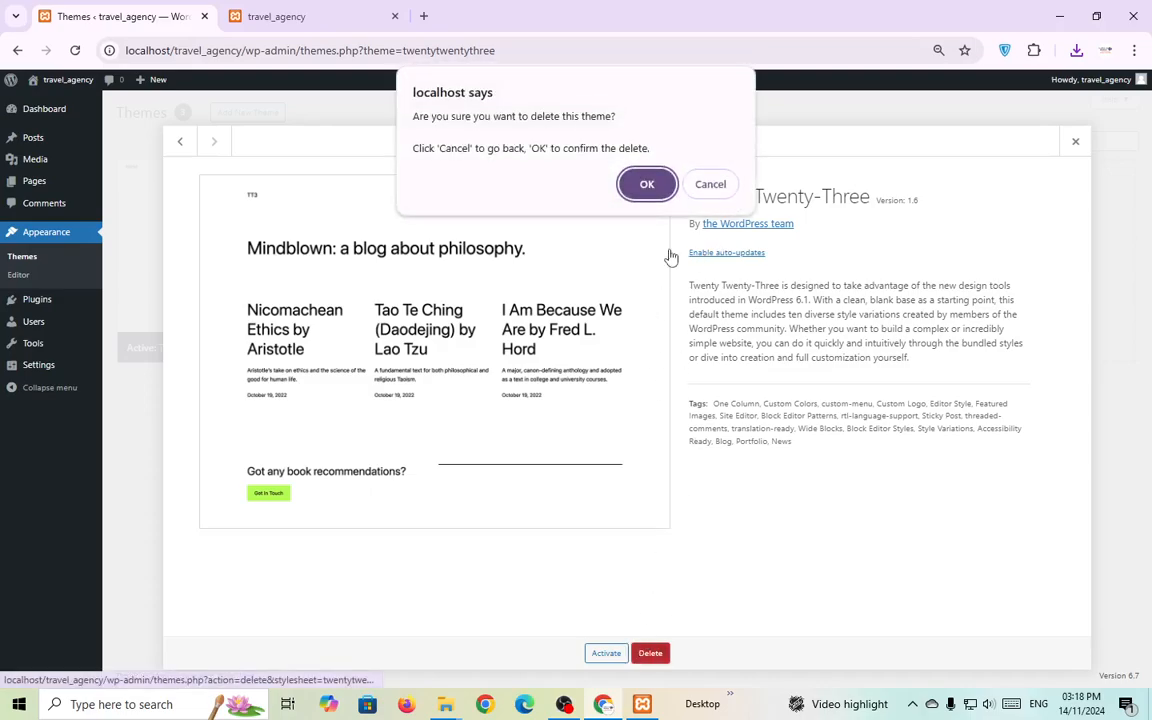
{"action": "left_click", "coordinate": [645, 185]}
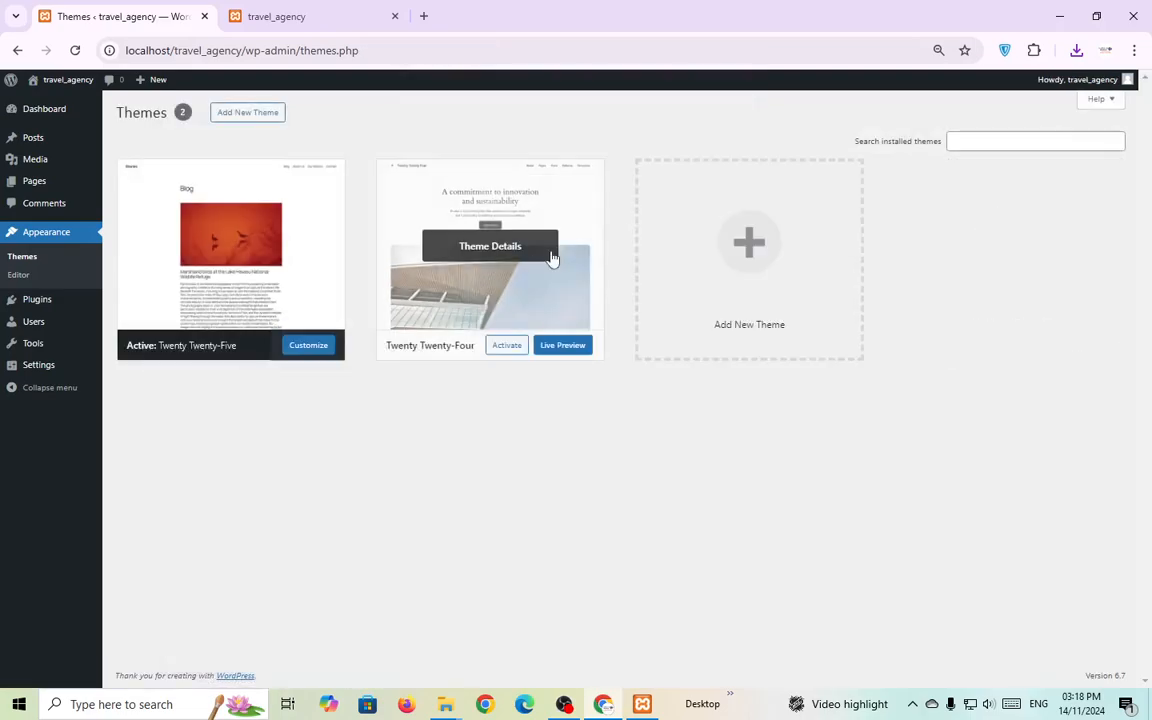
{"action": "left_click", "coordinate": [520, 248]}
{"action": "left_click", "coordinate": [650, 653]}
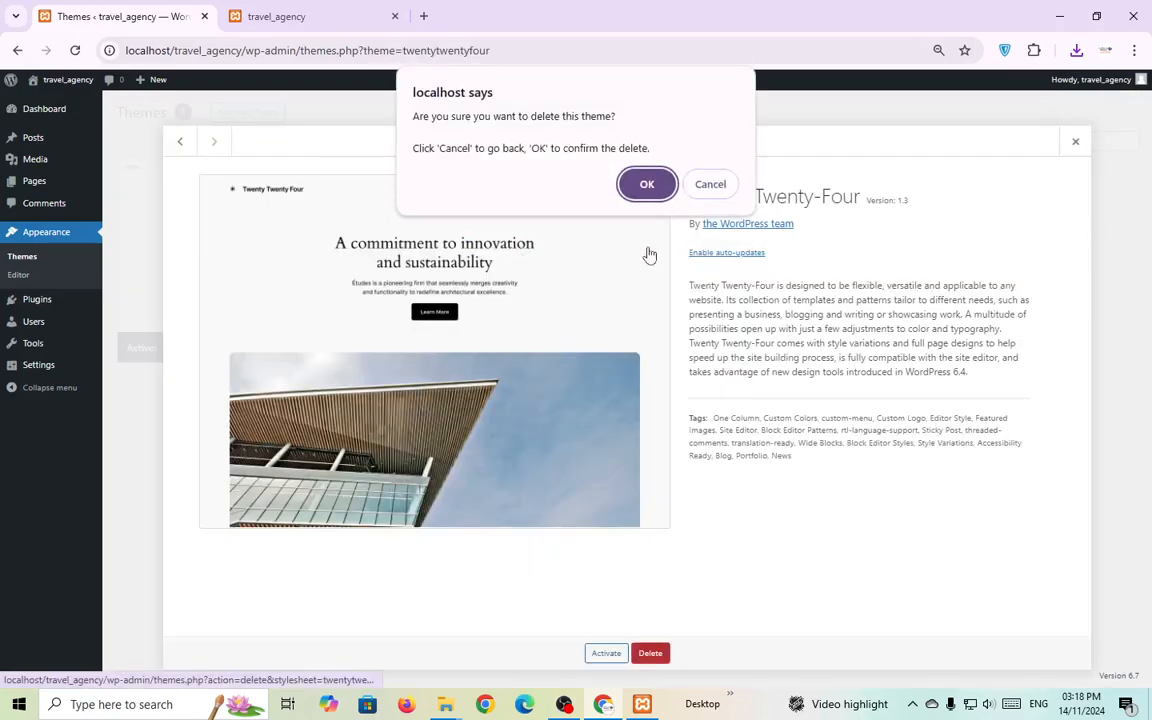
{"action": "left_click", "coordinate": [646, 185]}
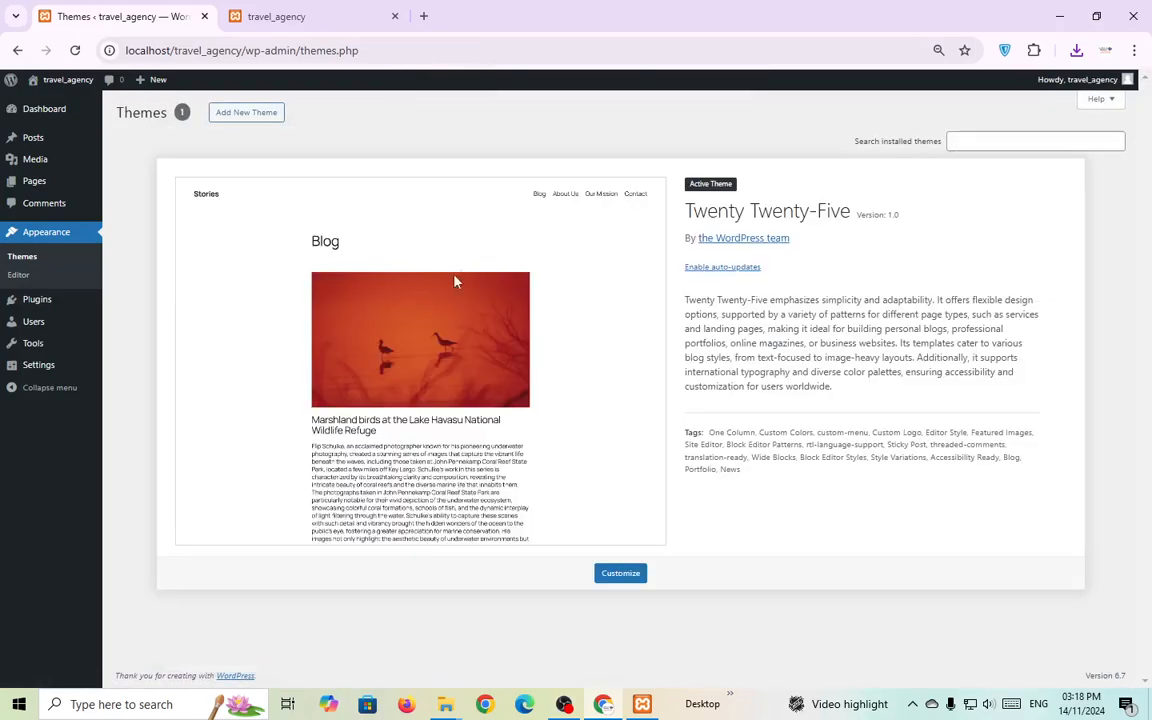
Upload travel-agency.1.5.2.zip through Add New Theme > Upload Theme, install it, and activate it.
{"action": "left_click", "coordinate": [261, 117]}
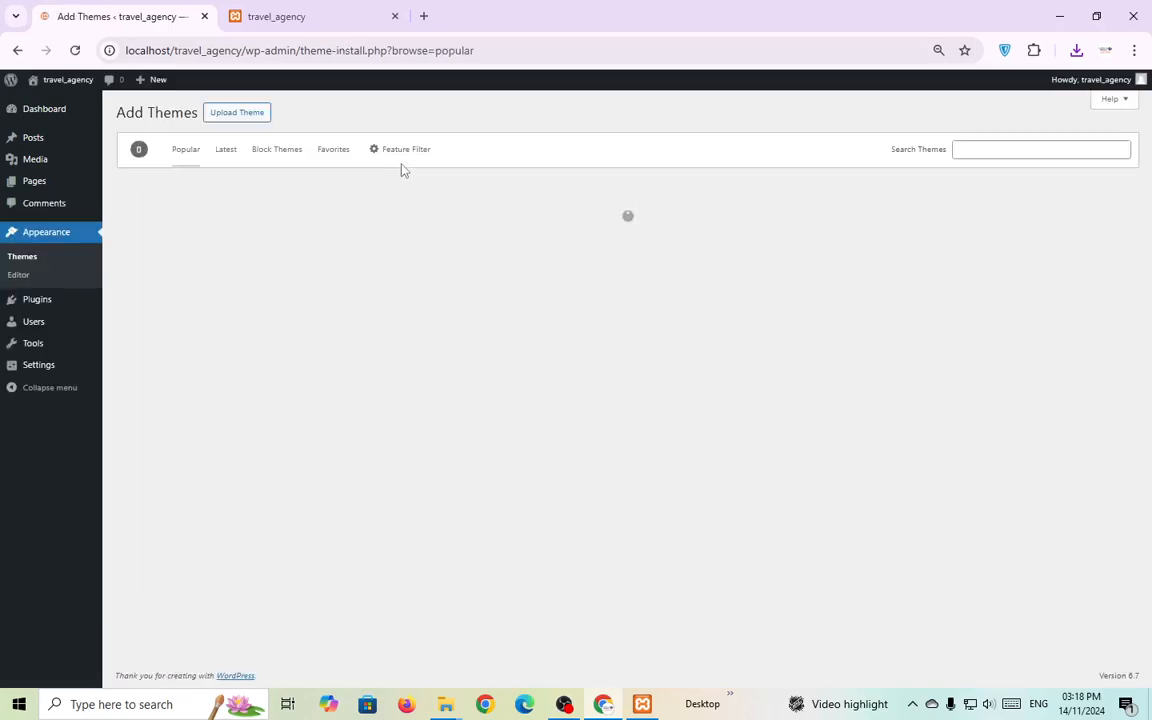
{"action": "left_click", "coordinate": [245, 118]}
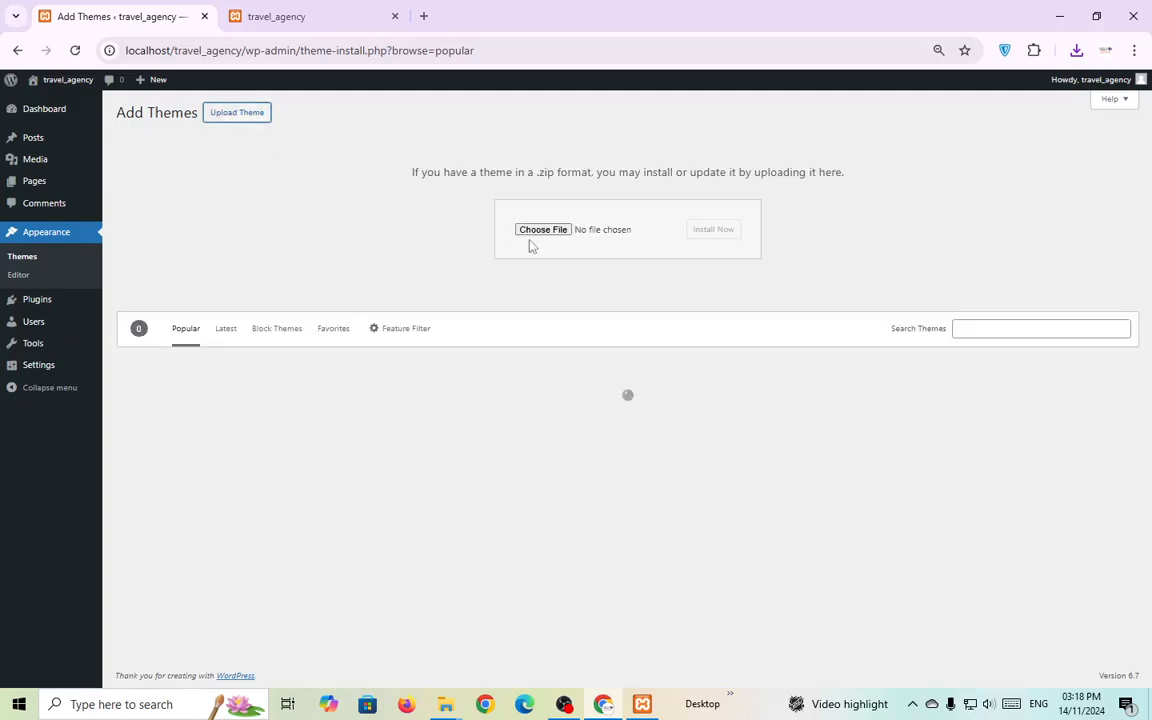
{"action": "left_click", "coordinate": [553, 232]}
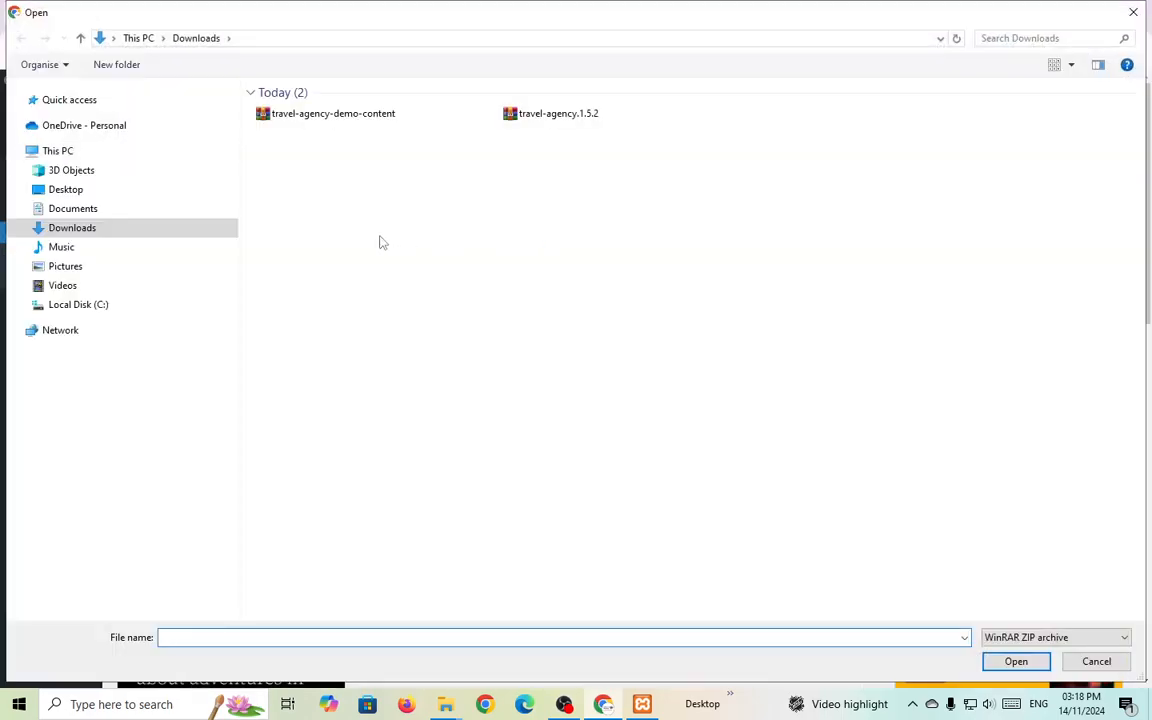
{"action": "left_click", "coordinate": [560, 116]}
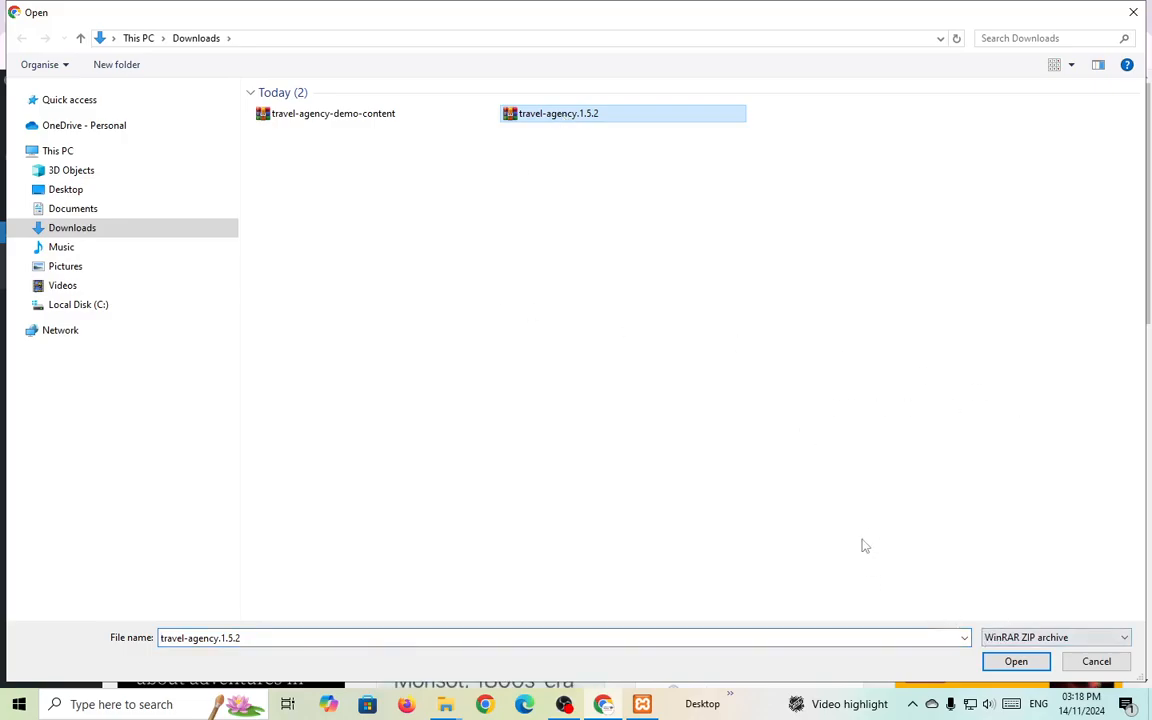
{"action": "left_click", "coordinate": [1012, 662]}
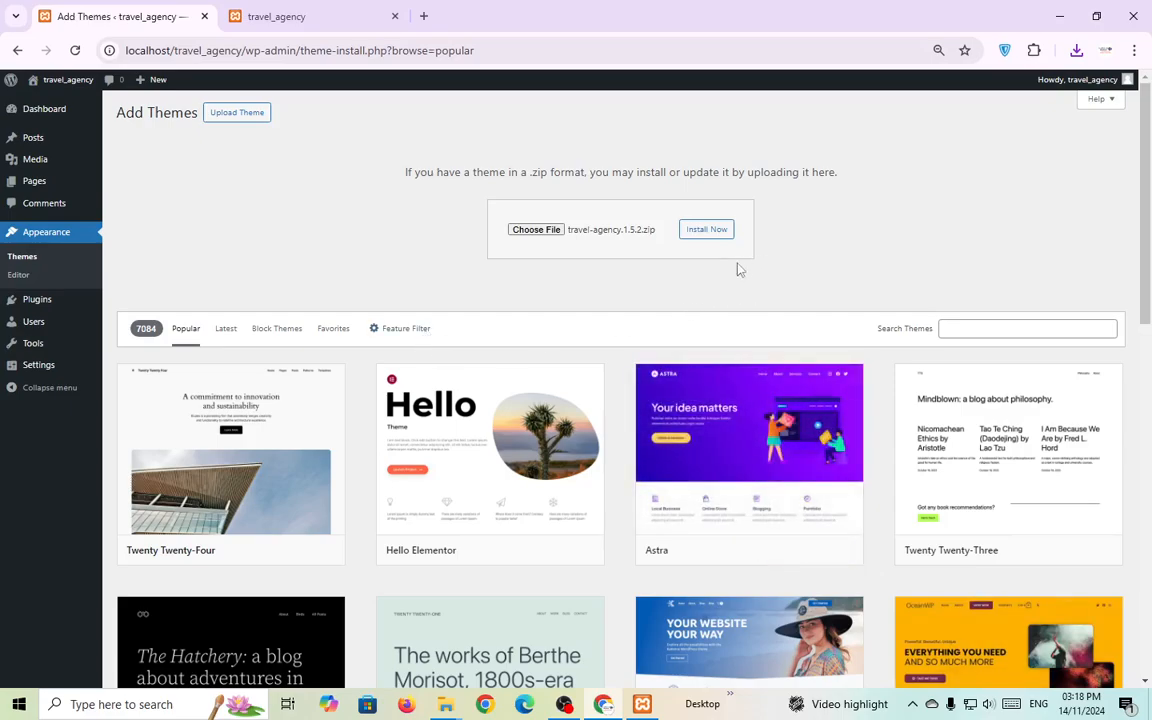
{"action": "left_click", "coordinate": [716, 236]}
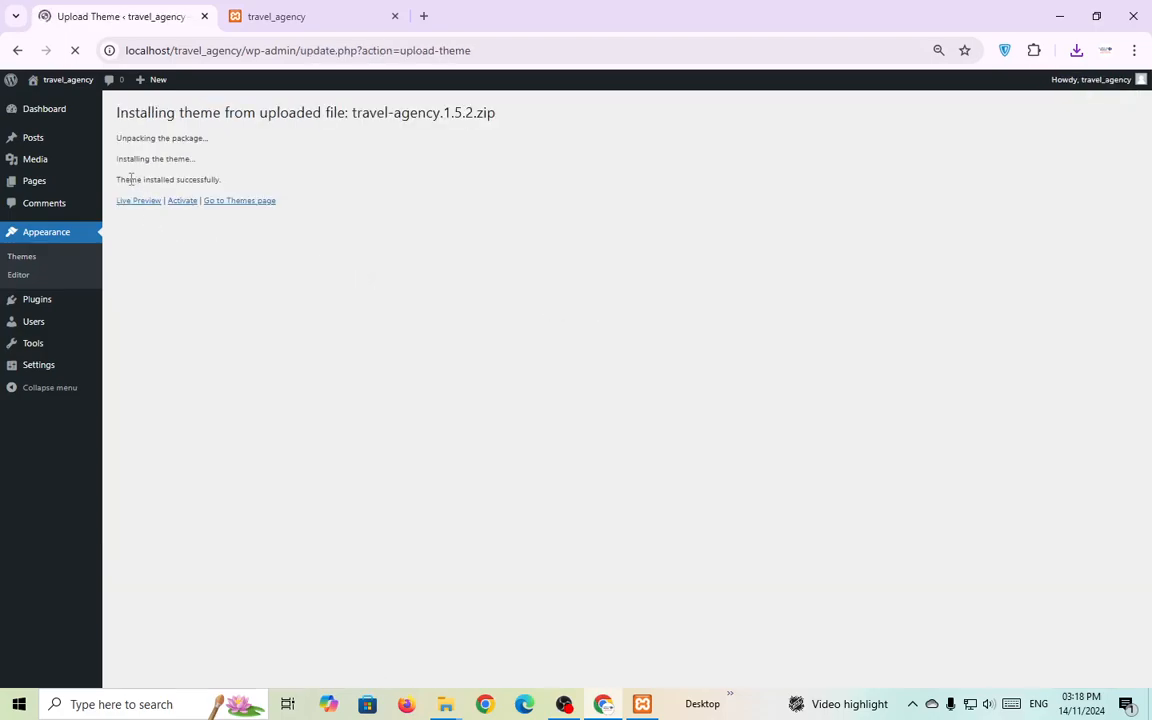
{"action": "left_click_drag", "start_coordinate": [129, 179], "coordinate": [263, 175]}
{"action": "left_click", "coordinate": [329, 249]}
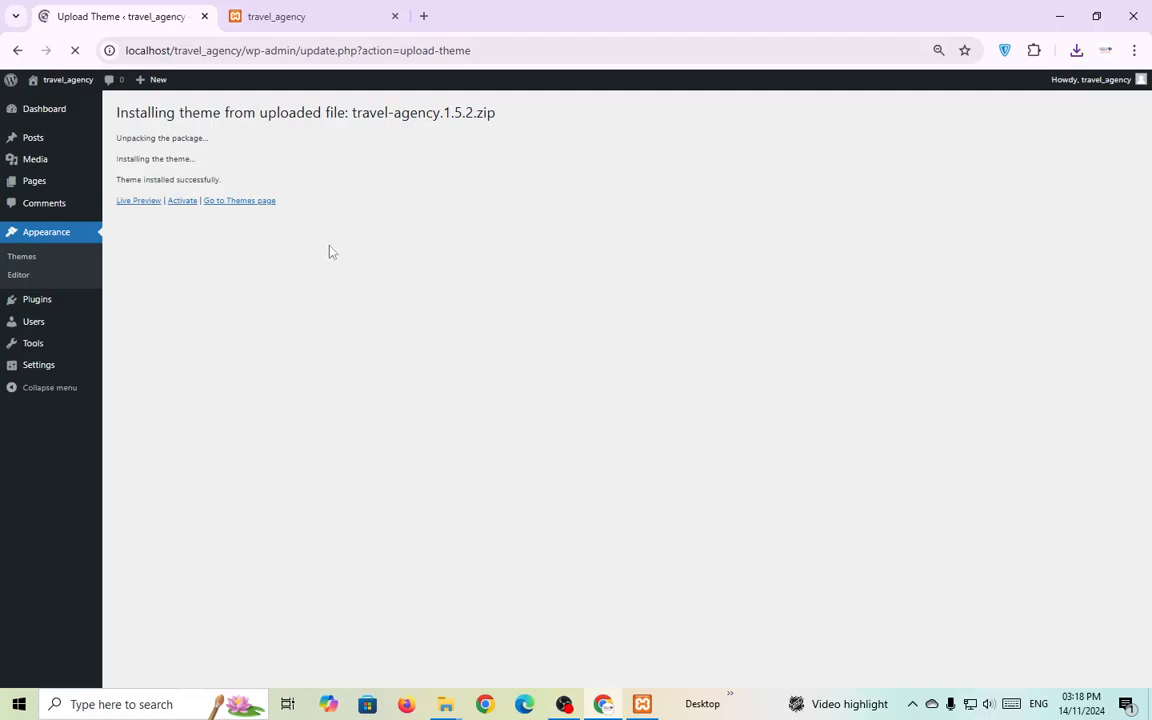
{"action": "left_click", "coordinate": [182, 200]}
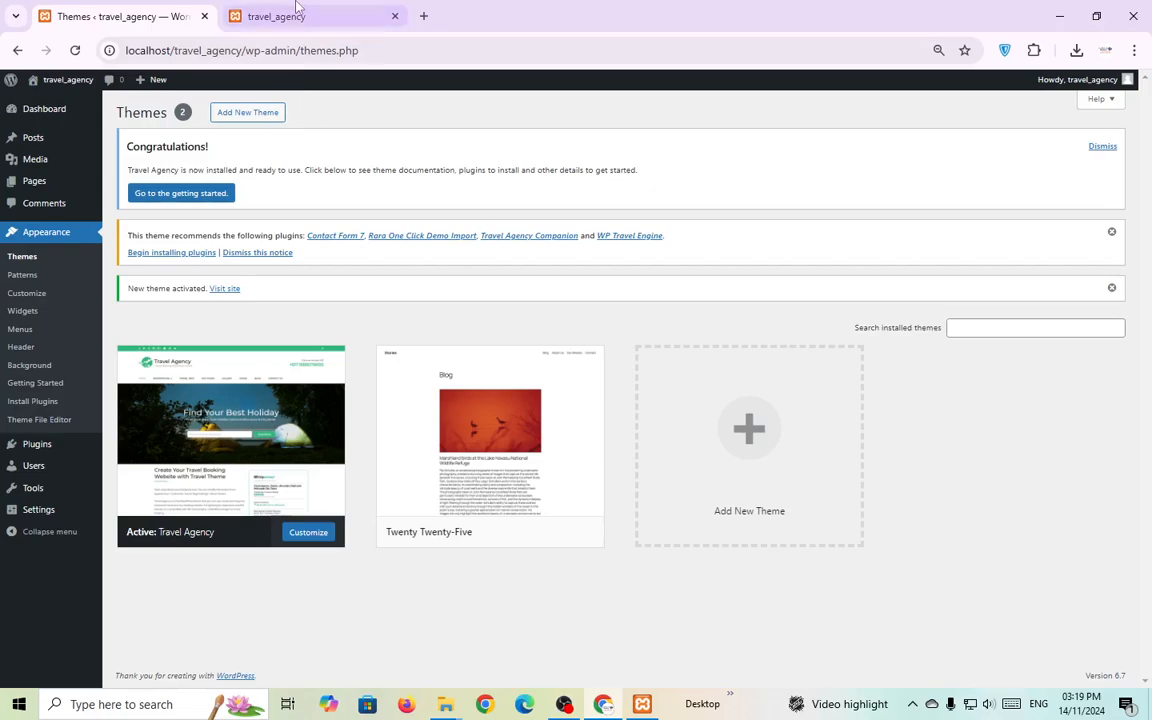
Reload the site to see the new theme, then go to rarathemes.com's free themes.
{"action": "left_click", "coordinate": [285, 16]}
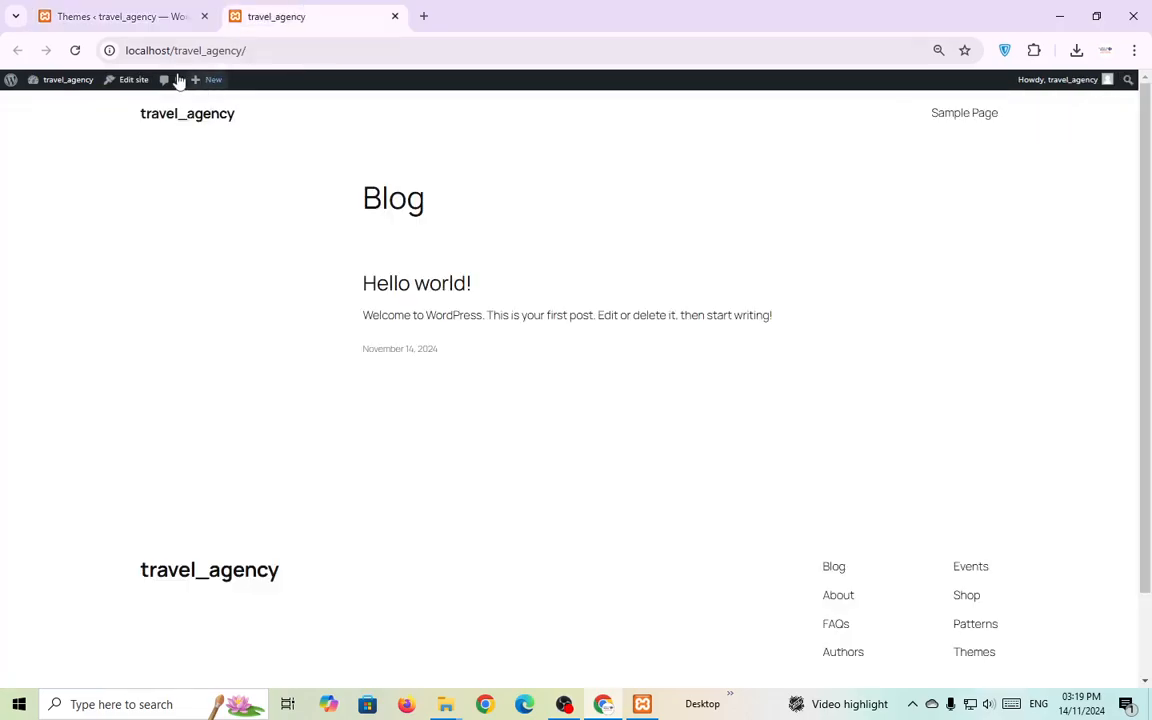
{"action": "left_click", "coordinate": [75, 50]}
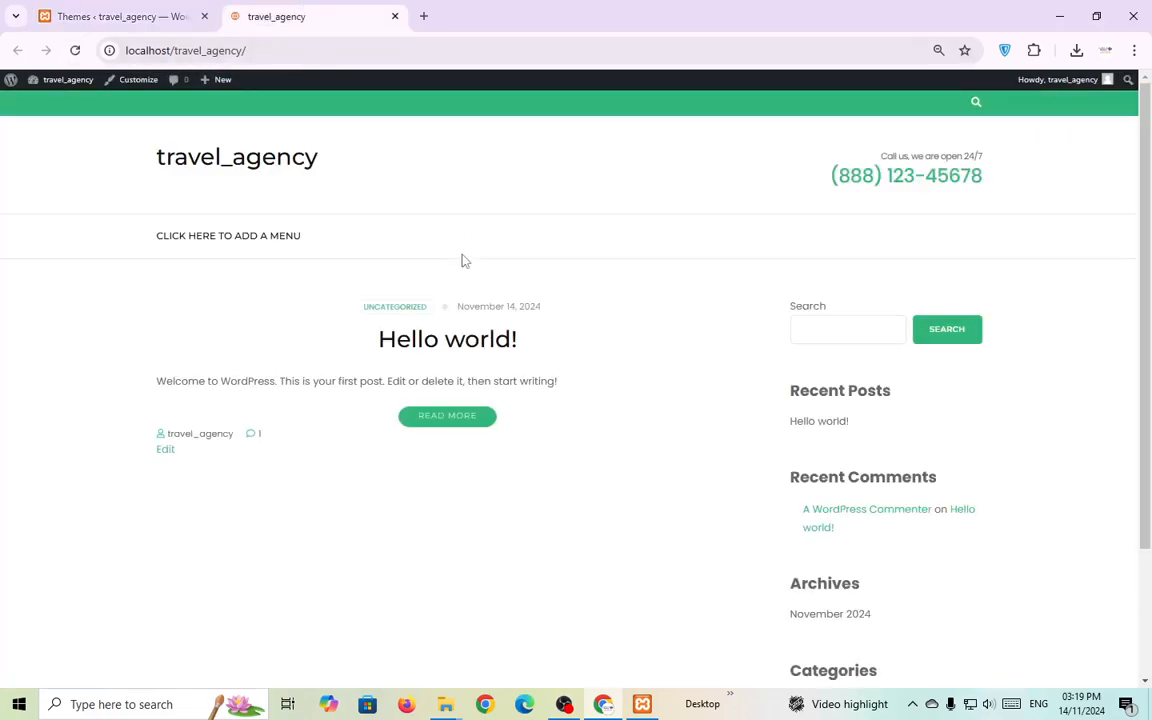
{"action": "left_click", "coordinate": [424, 17]}
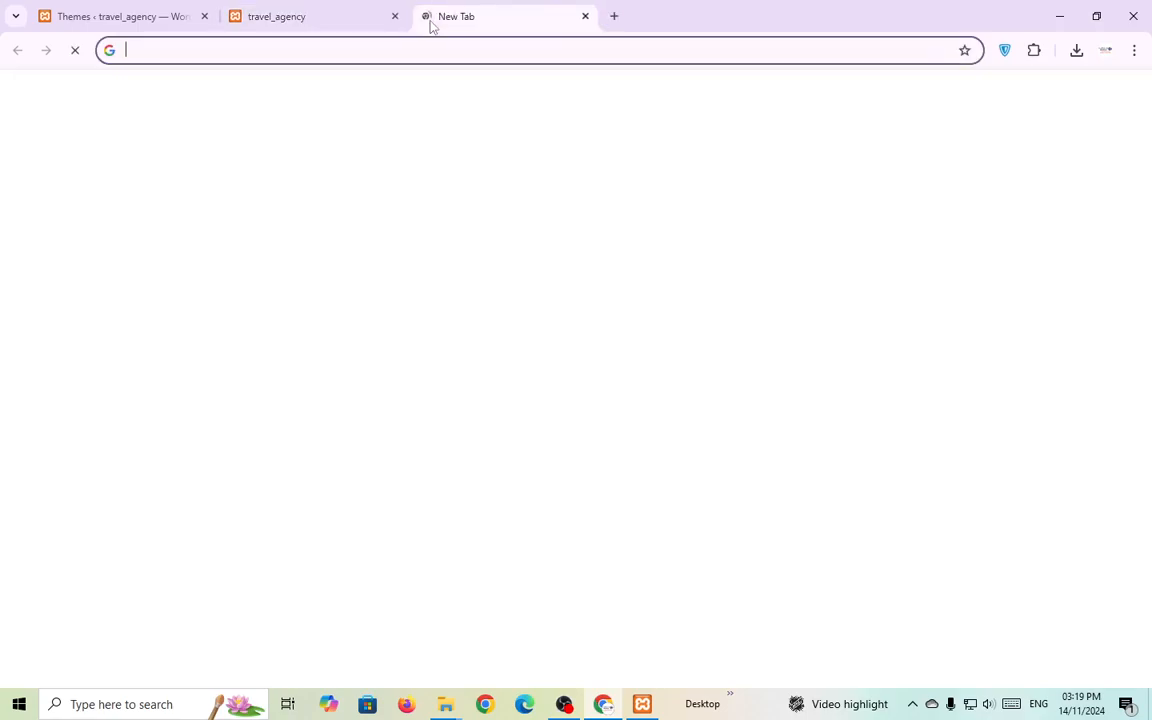
{"action": "type", "text": "r"}
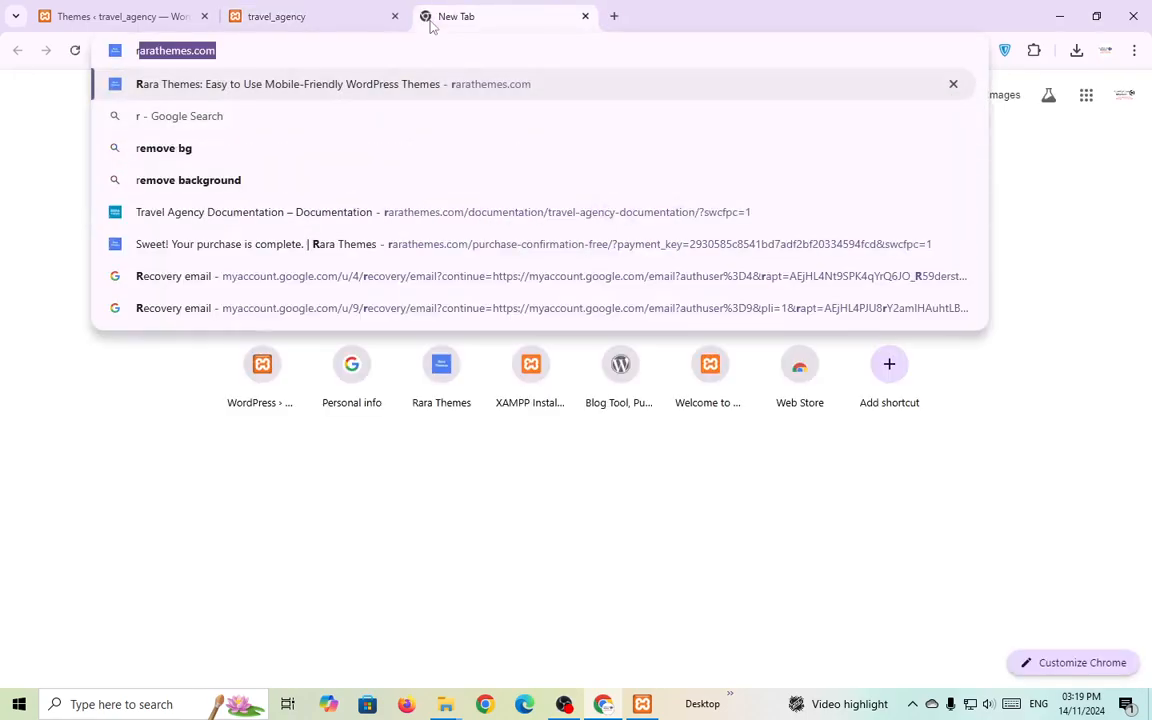
{"action": "key", "text": "Return"}
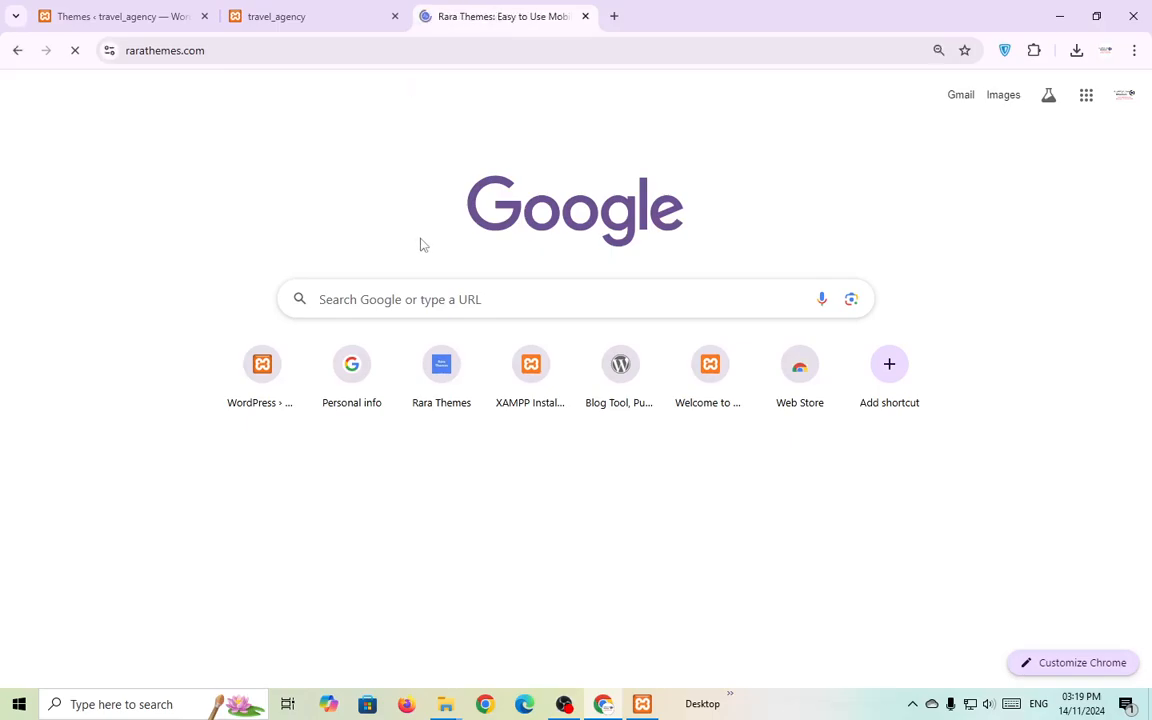
{"action": "scroll", "coordinate": [430, 510], "scroll_direction": "down", "scroll_amount": 3}
{"action": "scroll", "coordinate": [430, 514], "scroll_direction": "down", "scroll_amount": 15}
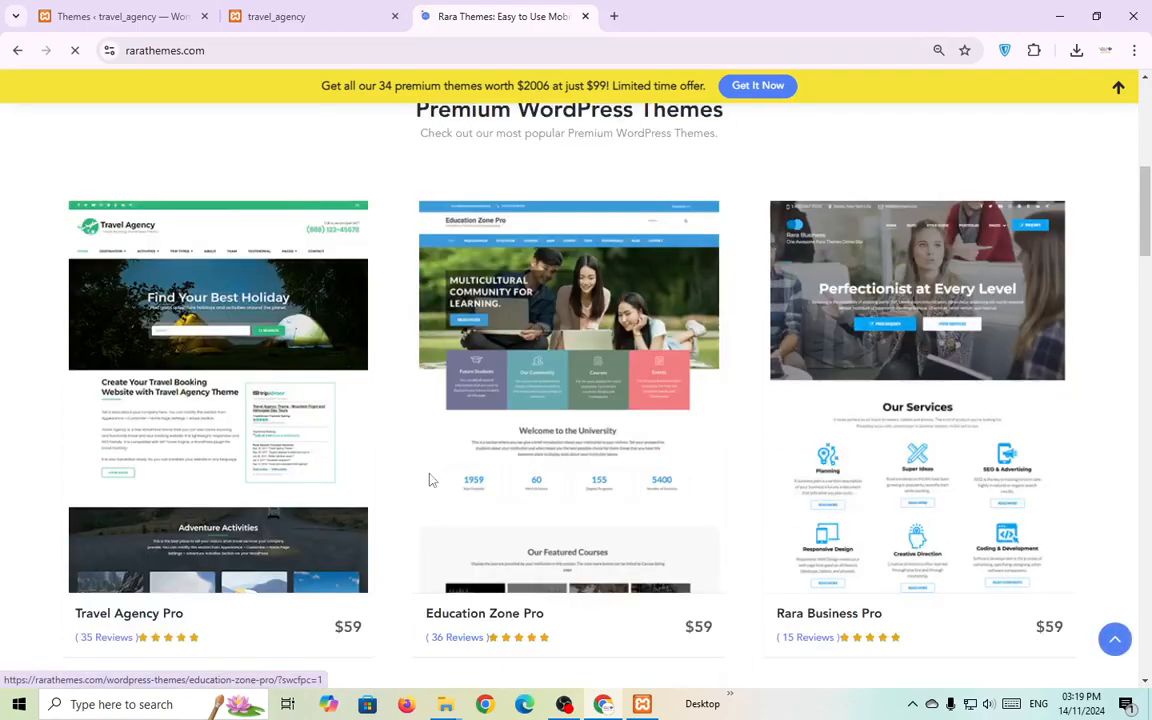
{"action": "scroll", "coordinate": [452, 489], "scroll_direction": "down", "scroll_amount": 7}
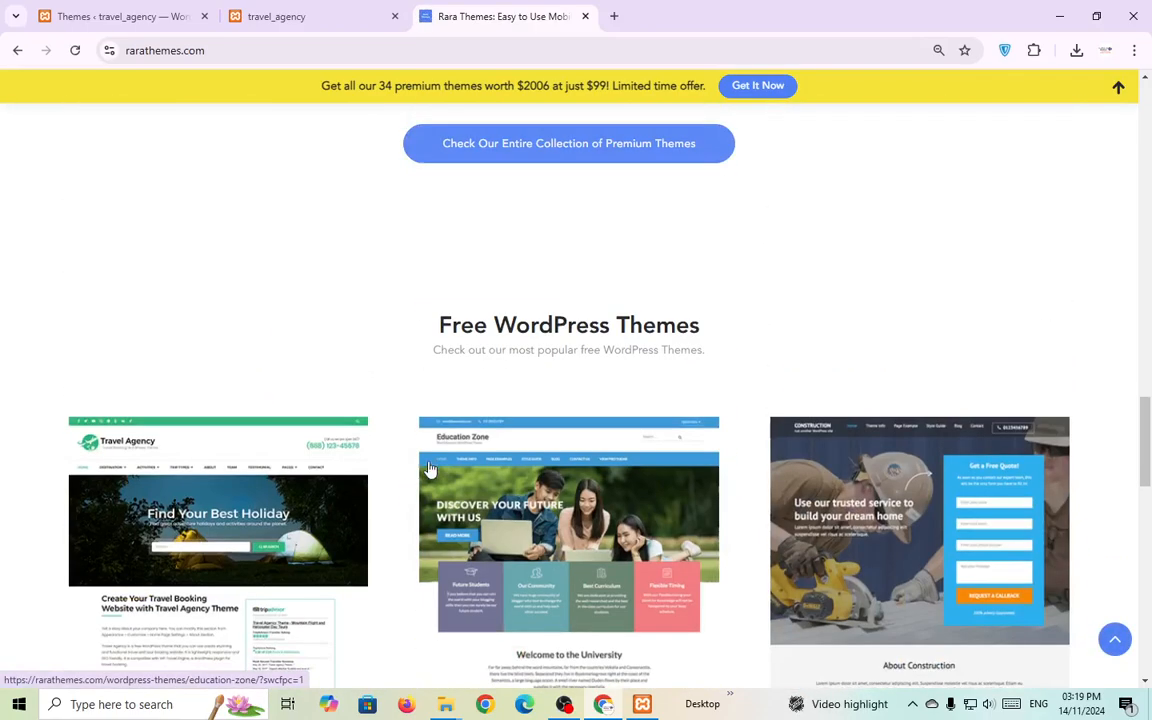
Open the Travel Agency theme's live demo and compare it with the local site.
{"action": "left_click", "coordinate": [226, 337]}
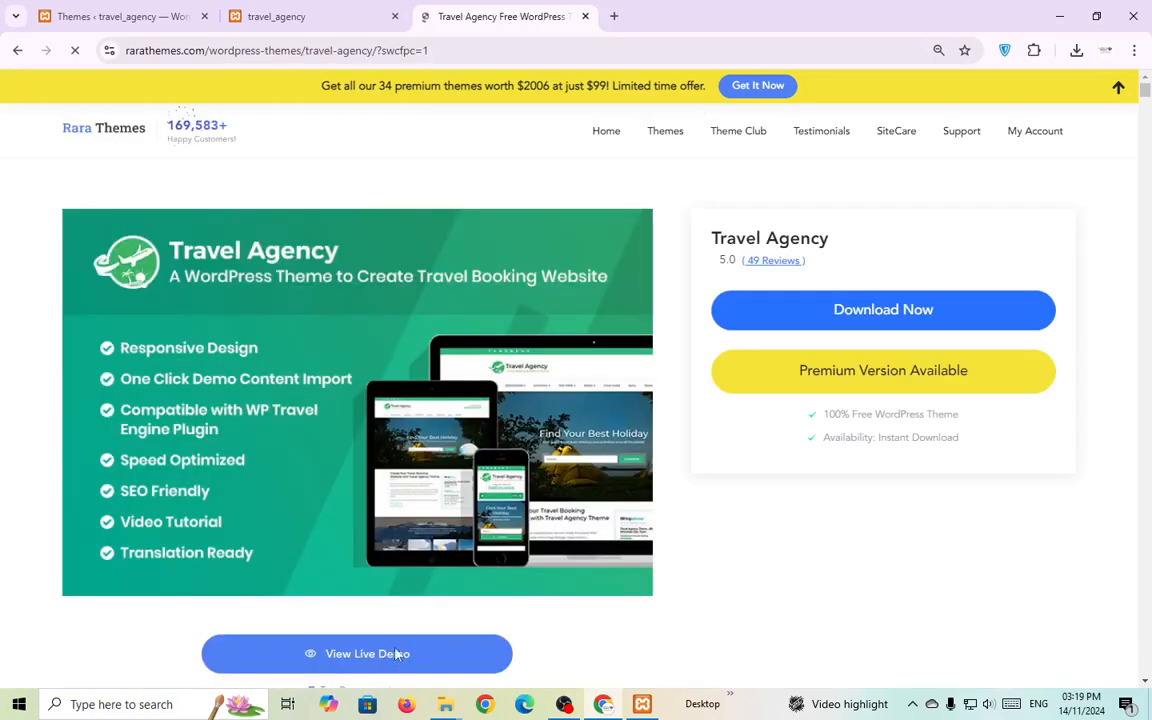
{"action": "left_click", "coordinate": [396, 654]}
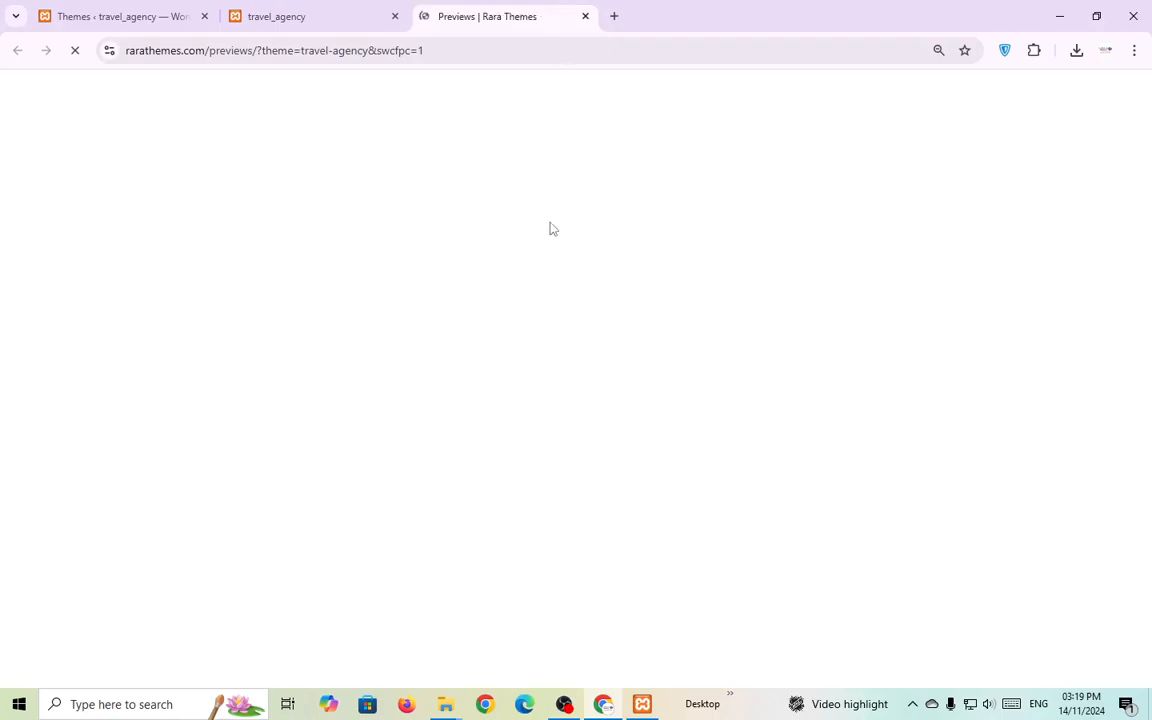
{"action": "left_click", "coordinate": [350, 8]}
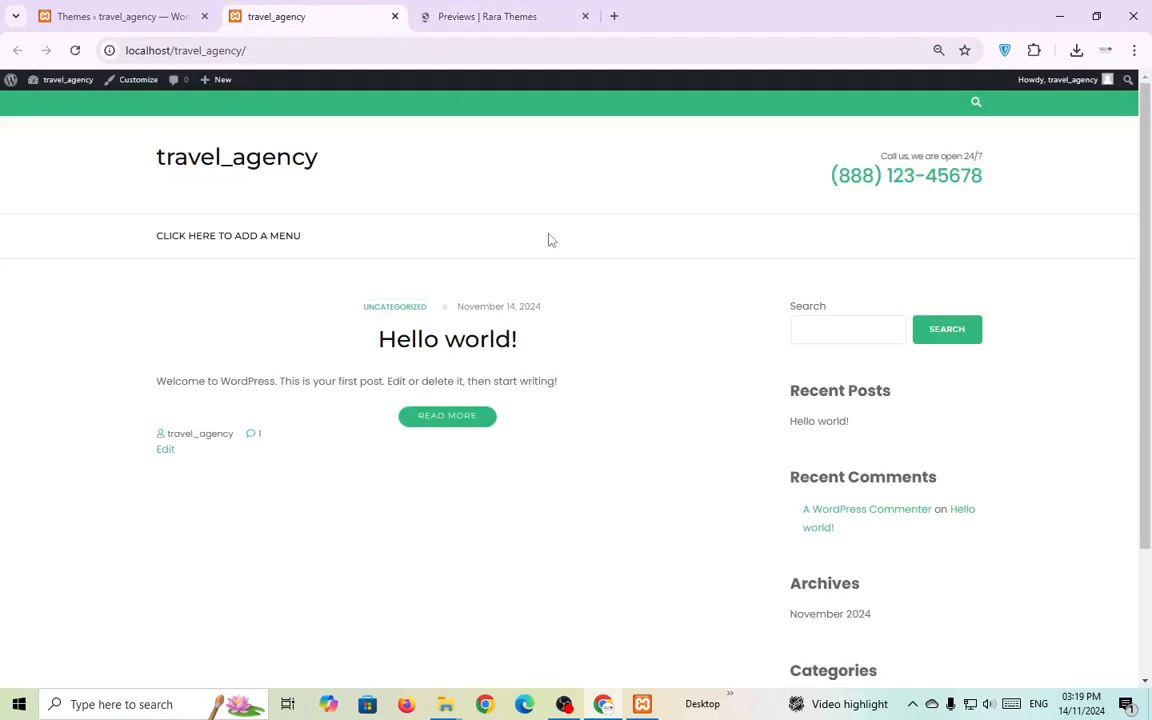
{"action": "left_click", "coordinate": [545, 8]}
{"action": "scroll", "coordinate": [636, 391], "scroll_direction": "down", "scroll_amount": 7}
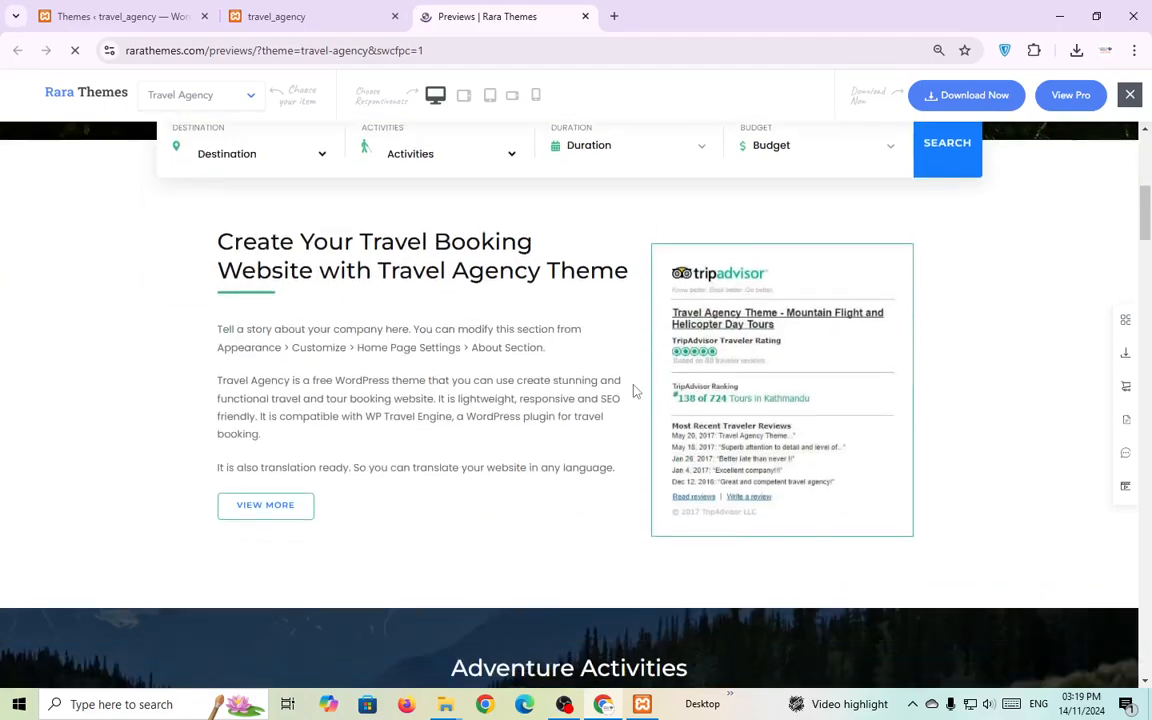
{"action": "scroll", "coordinate": [636, 391], "scroll_direction": "up", "scroll_amount": 6}
{"action": "left_click", "coordinate": [334, 10]}
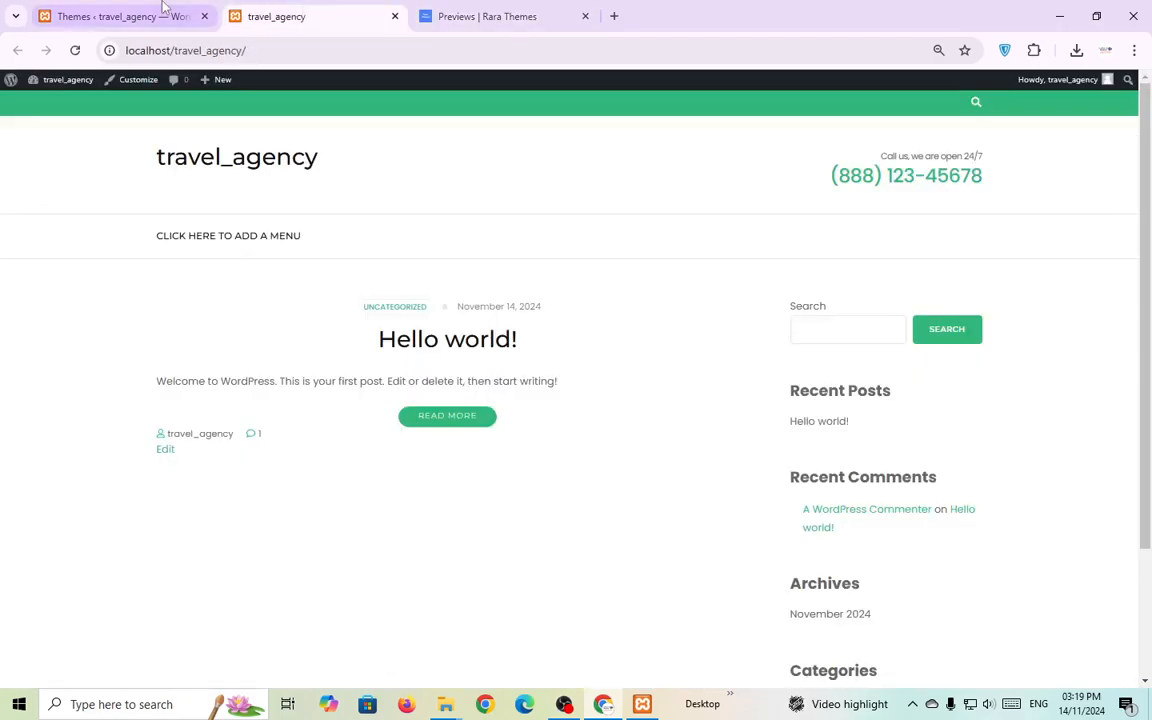
{"action": "left_click", "coordinate": [172, 15]}
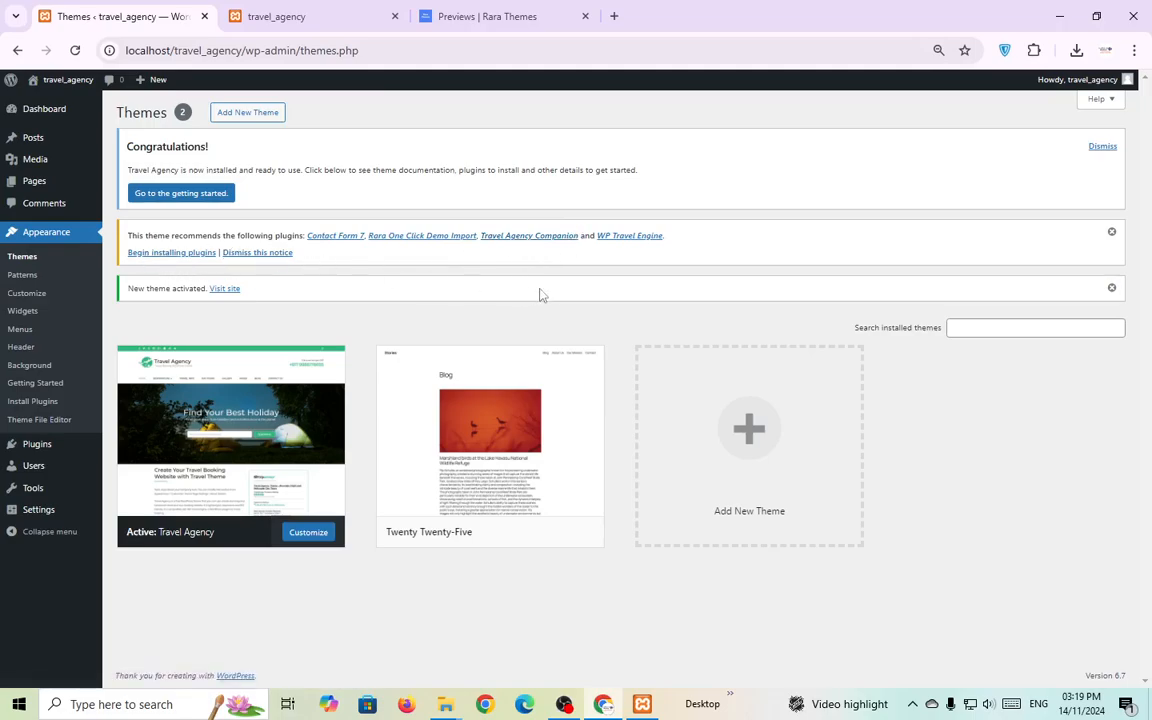
Bulk-install the recommended plugins: Contact Form 7, RARA One Click Demo Import and Travel Agency Companion.
{"action": "left_click", "coordinate": [174, 254]}
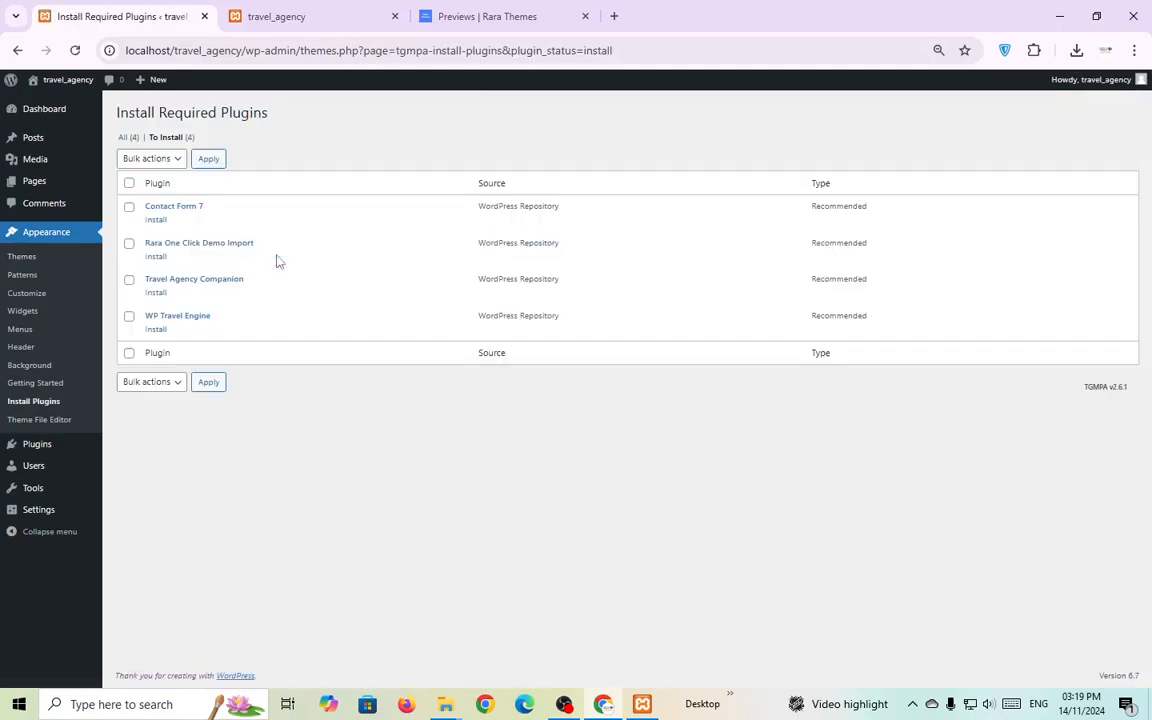
{"action": "left_click", "coordinate": [129, 183]}
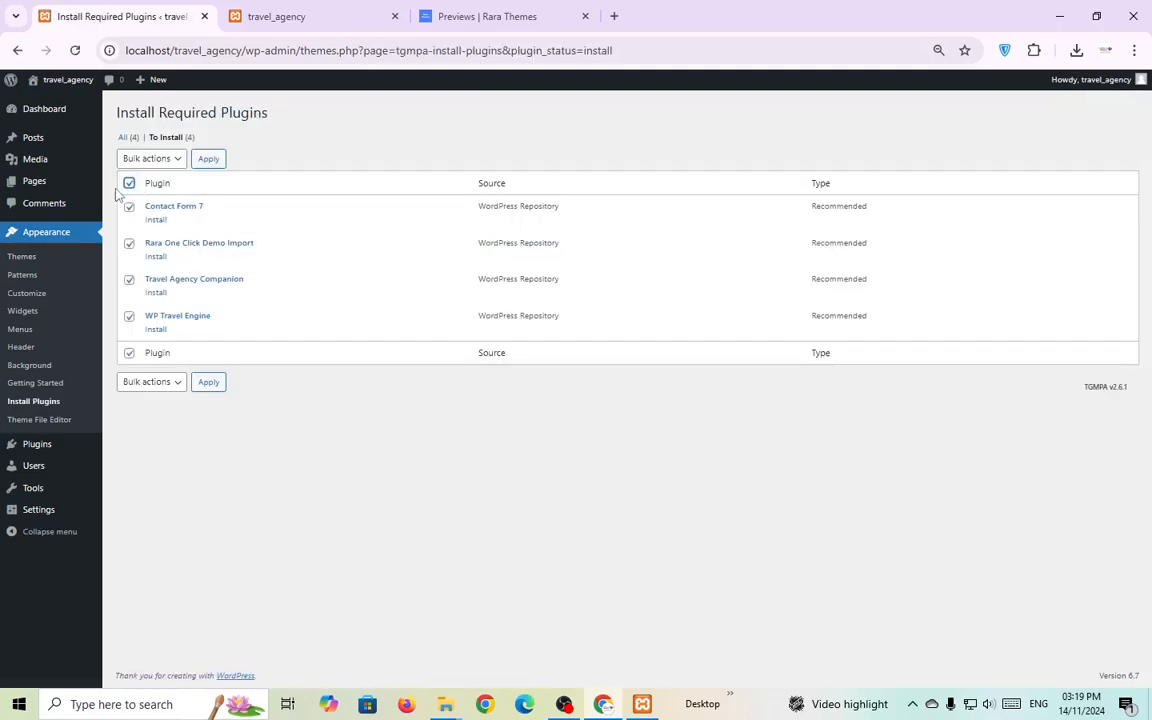
{"action": "left_click", "coordinate": [168, 160]}
{"action": "left_click", "coordinate": [159, 195]}
{"action": "left_click", "coordinate": [209, 160]}
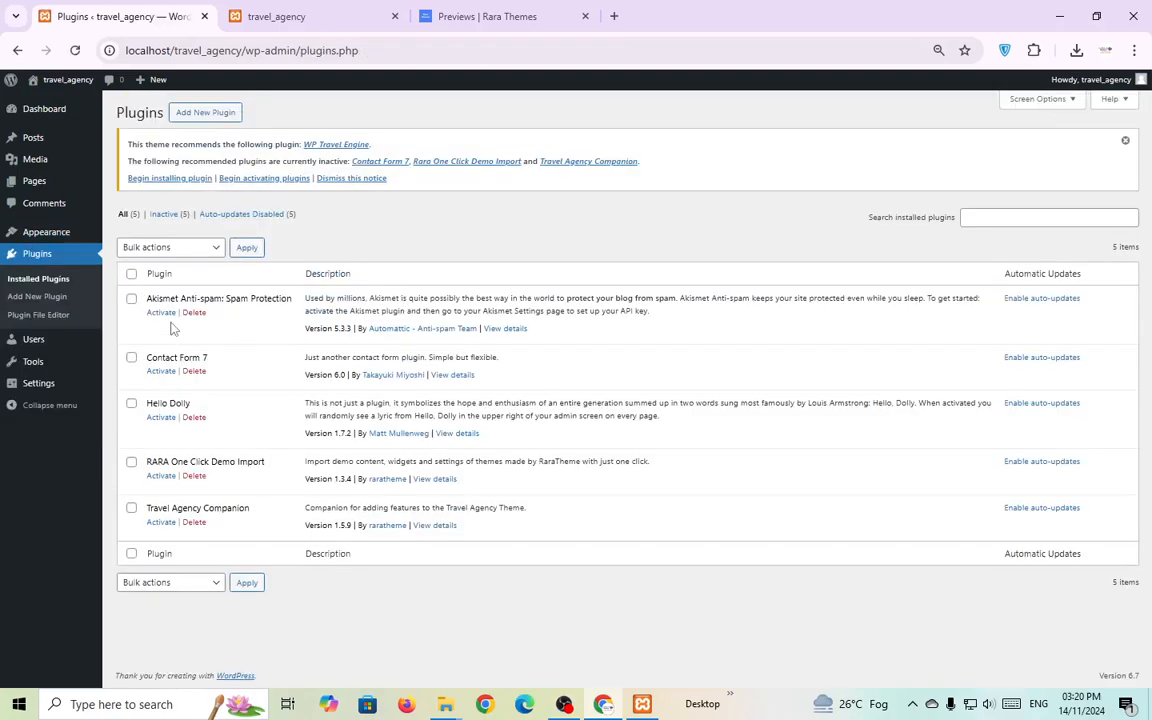
Delete the Akismet Anti-spam and Hello Dolly plugins.
{"action": "left_click", "coordinate": [194, 312]}
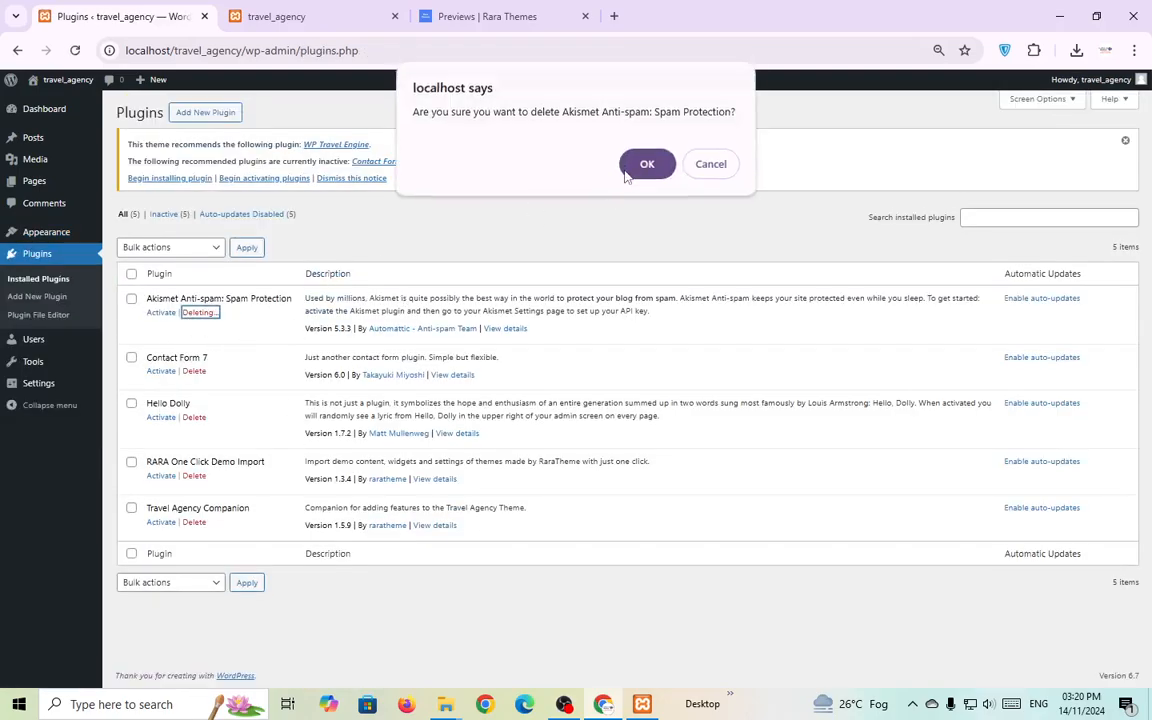
{"action": "left_click", "coordinate": [647, 168]}
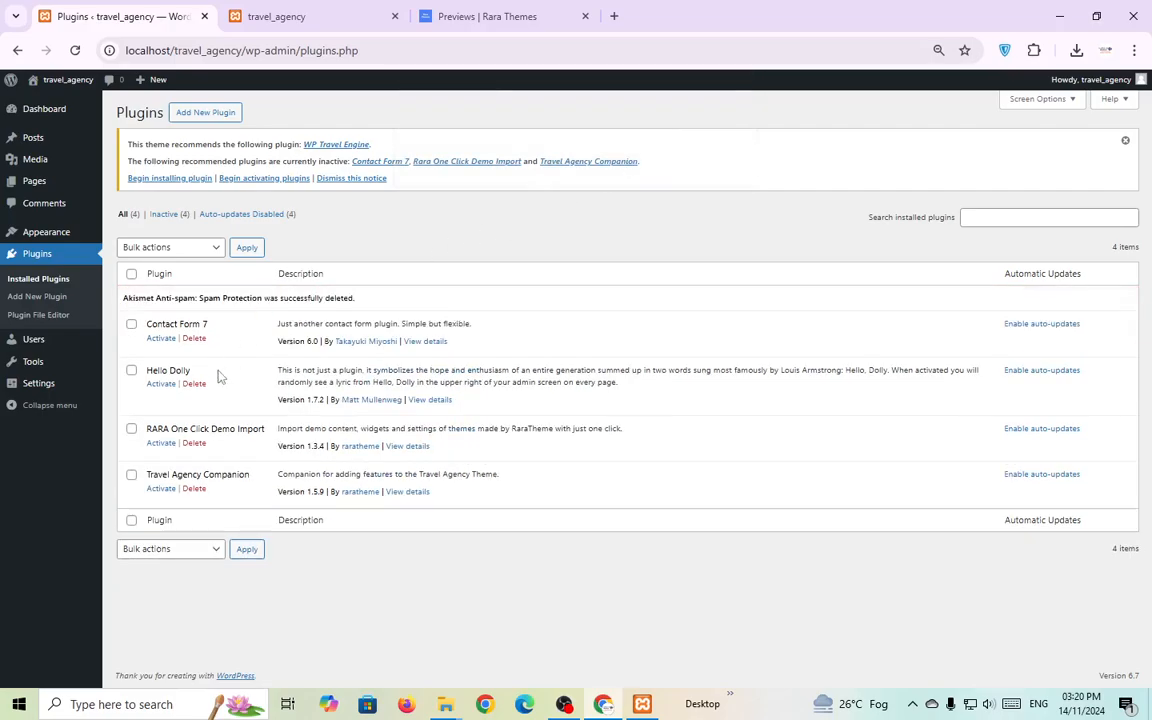
{"action": "left_click", "coordinate": [194, 383]}
{"action": "left_click", "coordinate": [646, 164]}
Activate Contact Form 7 and RARA One Click Demo Import, then go to the WP Travel Engine install.
{"action": "left_click", "coordinate": [162, 339]}
{"action": "left_click", "coordinate": [646, 153]}
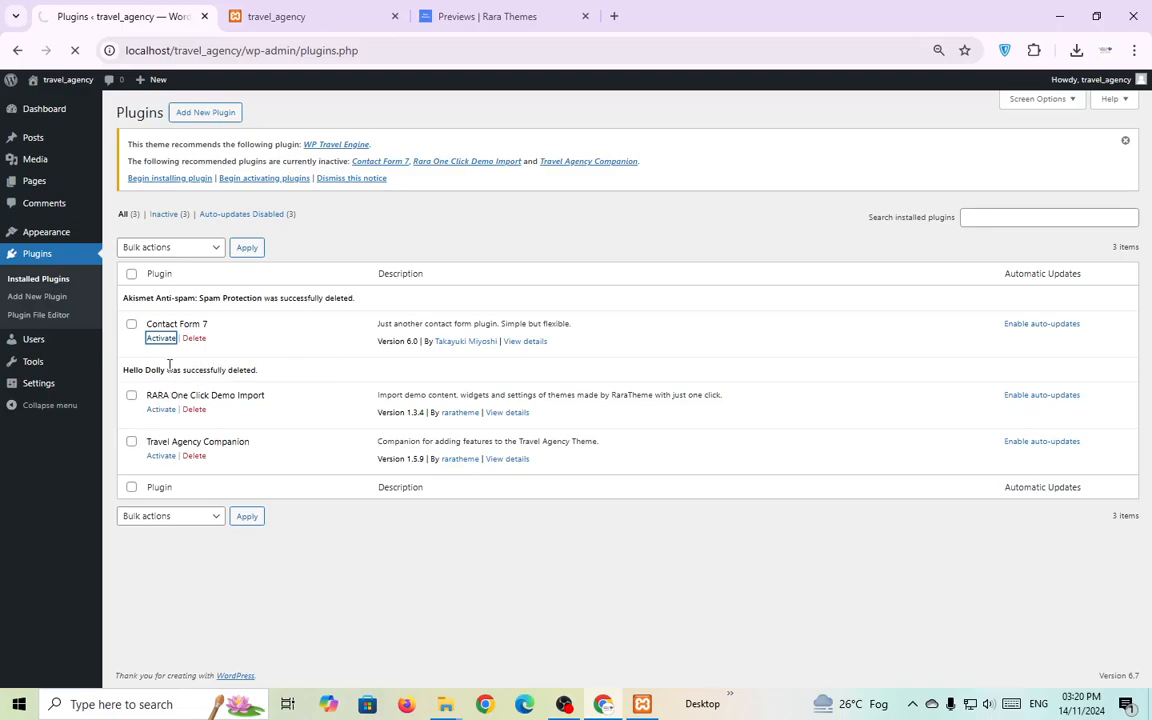
{"action": "left_click", "coordinate": [164, 411]}
{"action": "left_click", "coordinate": [158, 184]}
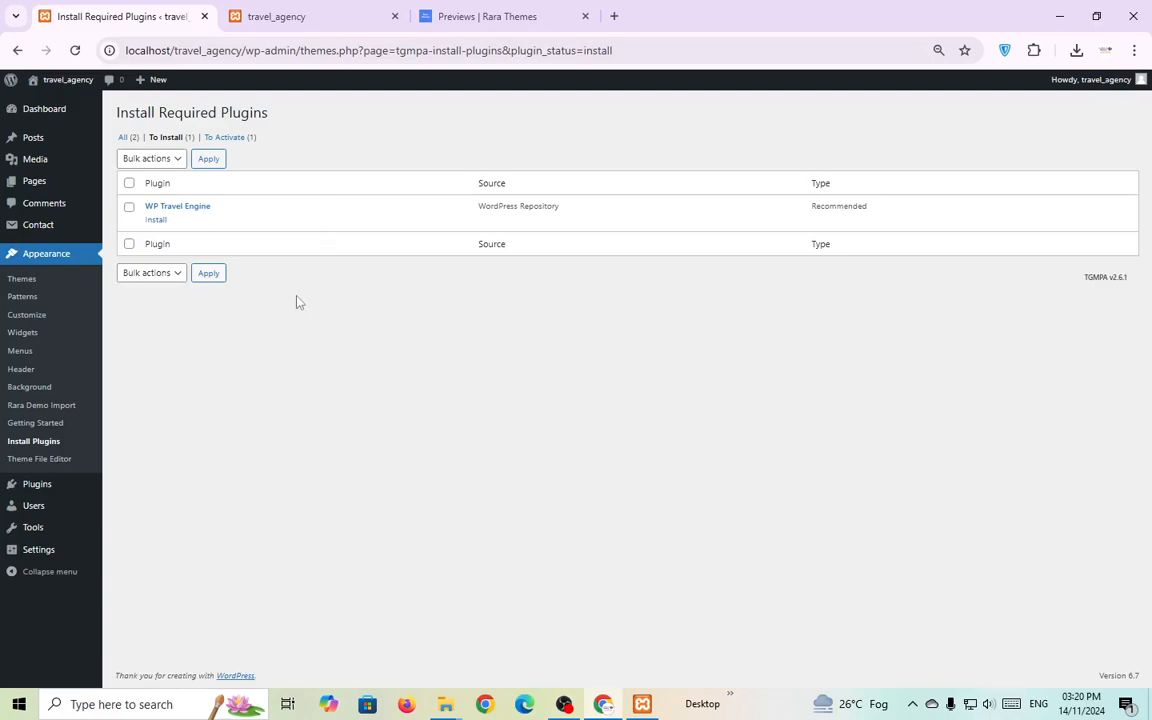
Install the WP Travel Engine plugin and activate it from the Plugins page.
{"action": "left_click", "coordinate": [156, 220]}
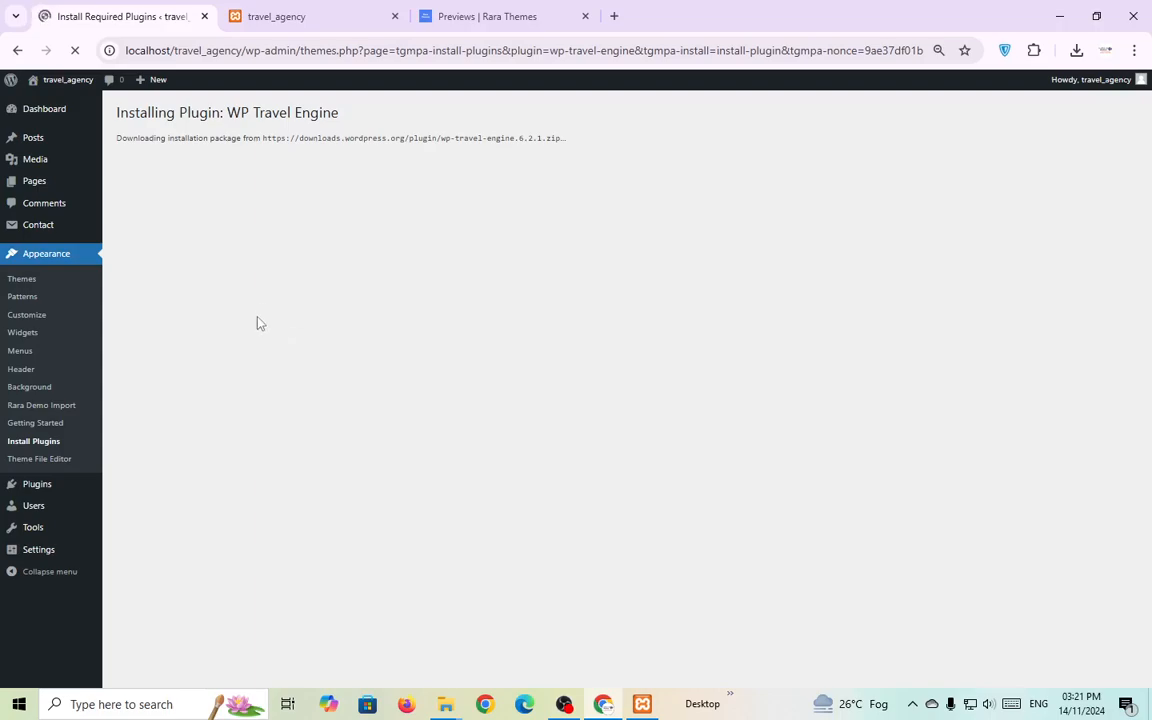
{"action": "left_click_drag", "start_coordinate": [229, 112], "coordinate": [342, 120]}
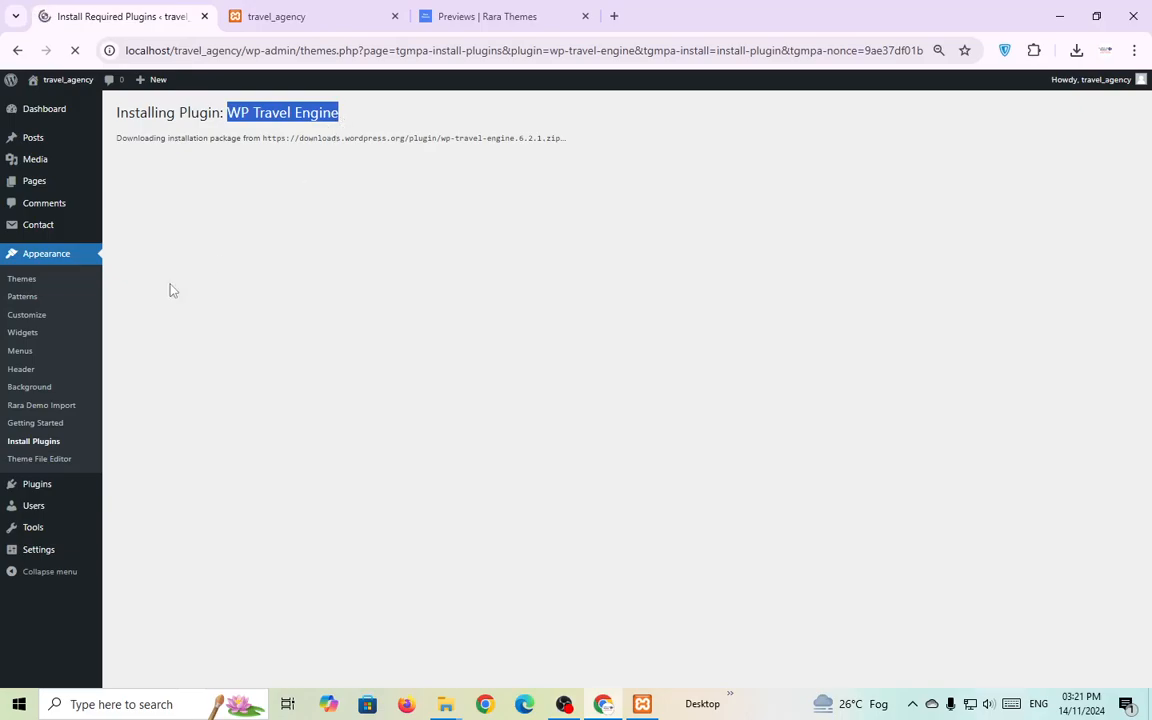
{"action": "mouse_move", "coordinate": [103, 484]}
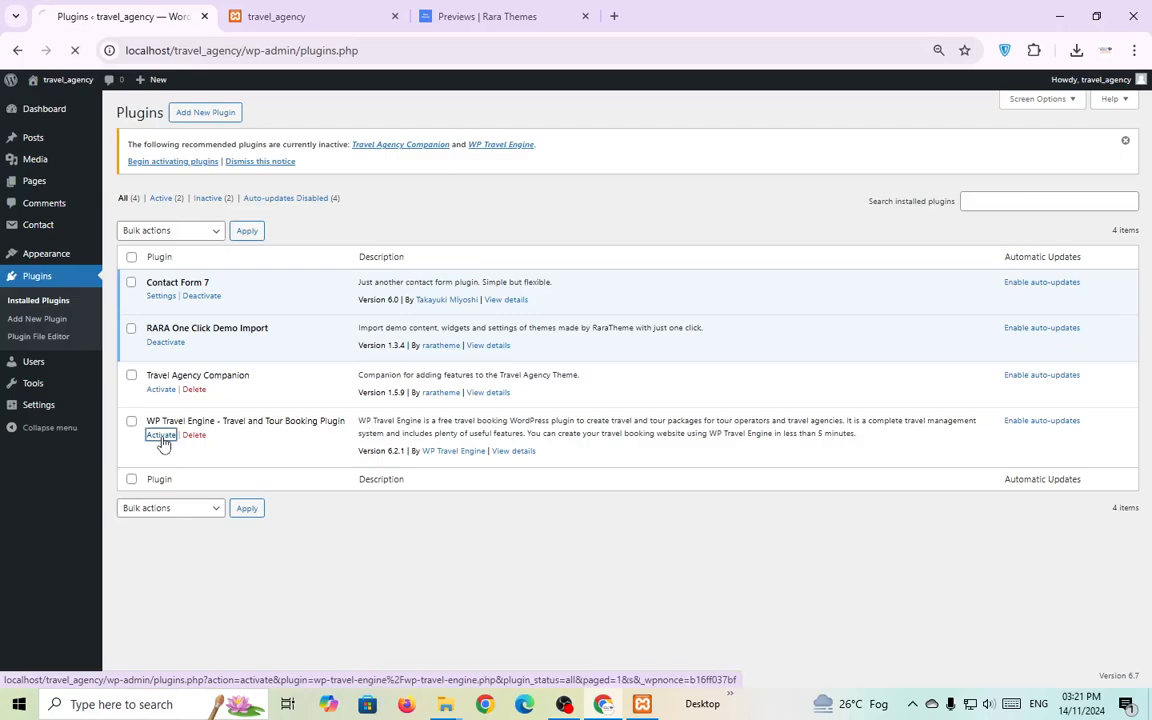
{"action": "left_click", "coordinate": [161, 436]}
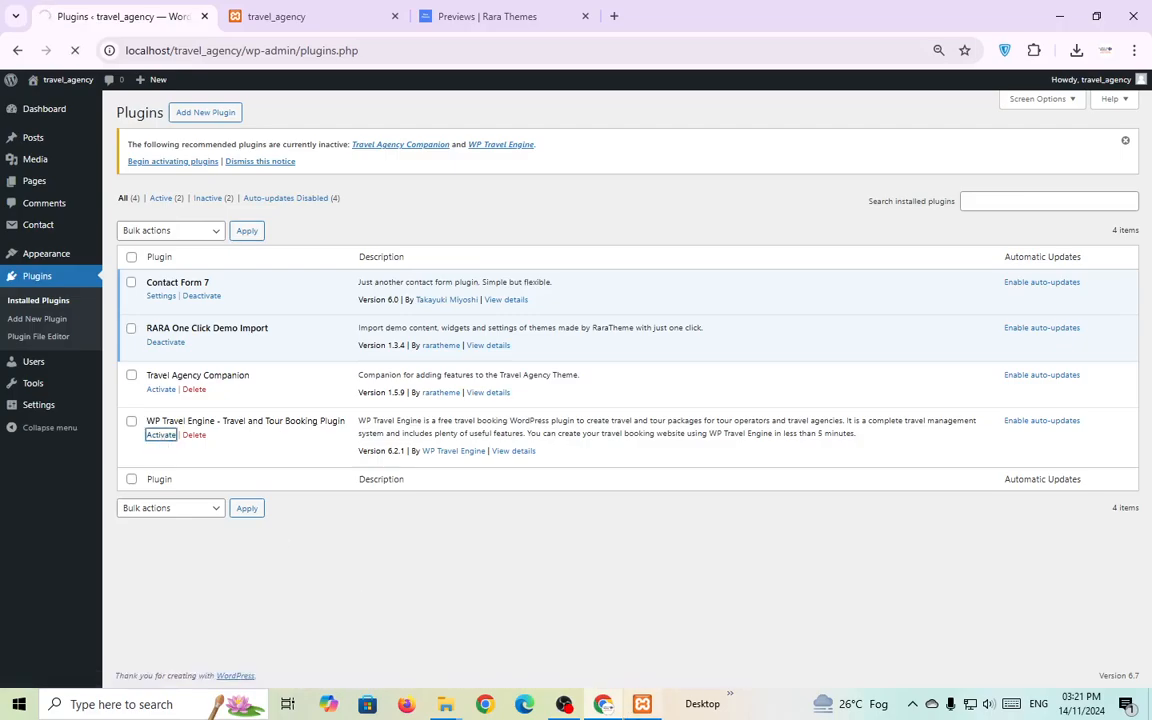
{"action": "left_click", "coordinate": [564, 704]}
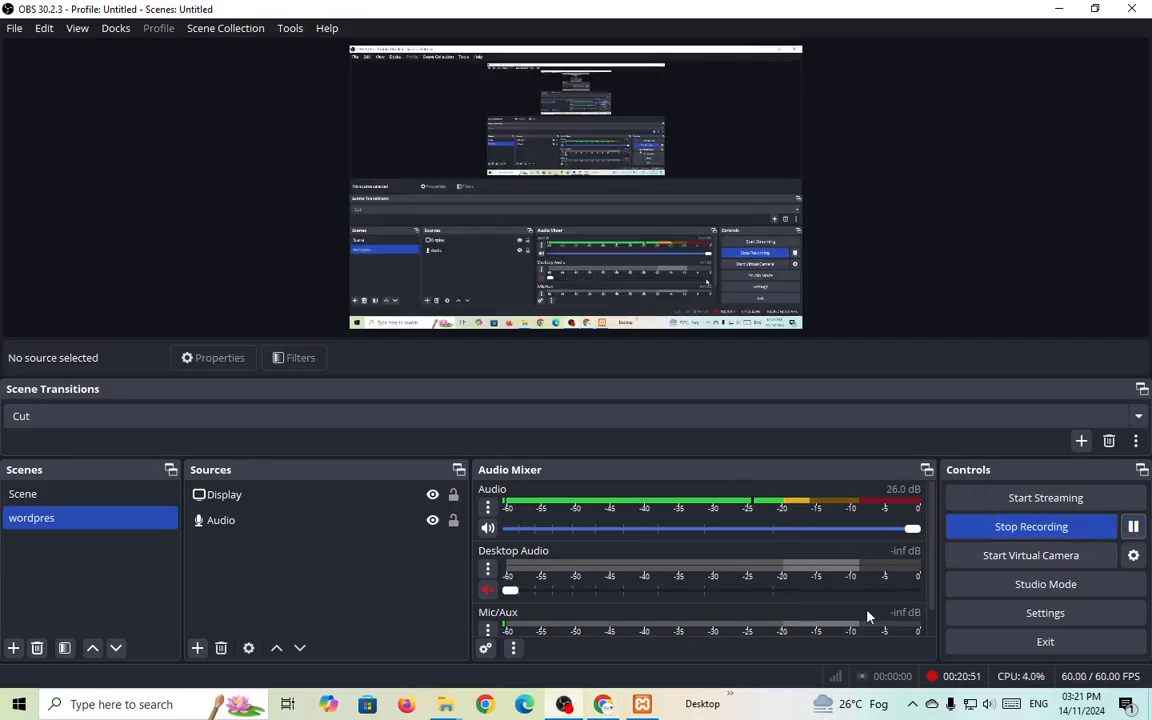
{"action": "key", "text": "alt+Tab"}
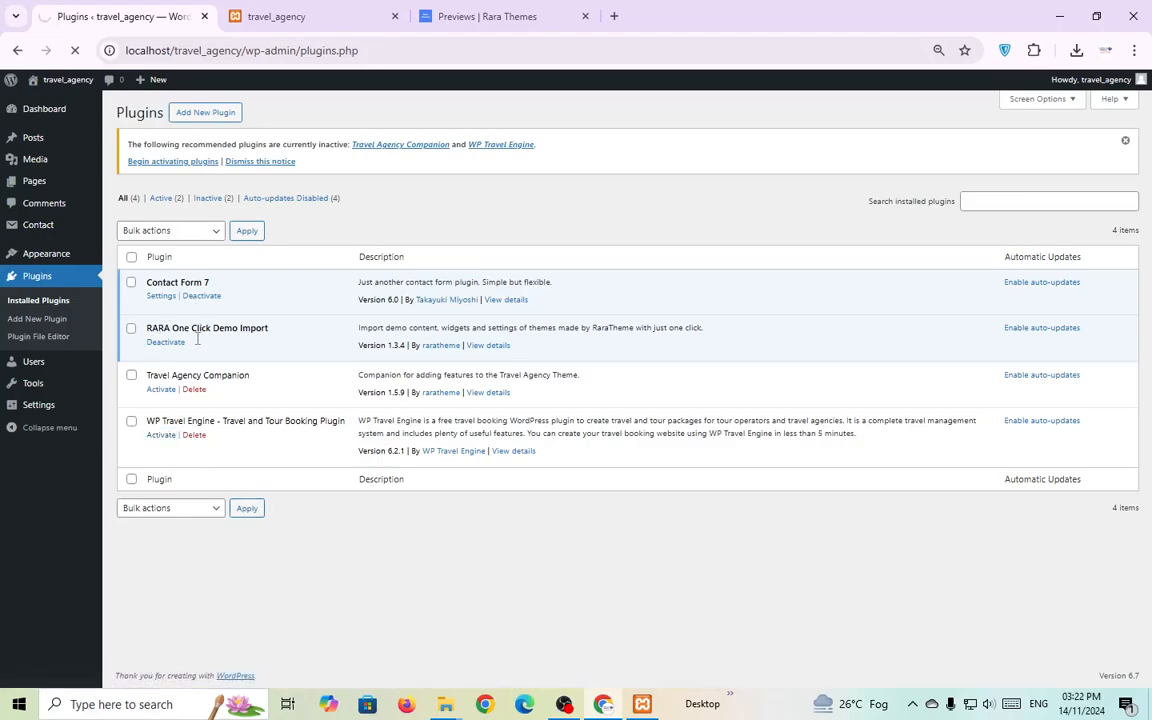
Activate Travel Agency Companion, briefly checking the site and demo preview tabs.
{"action": "left_click", "coordinate": [162, 390]}
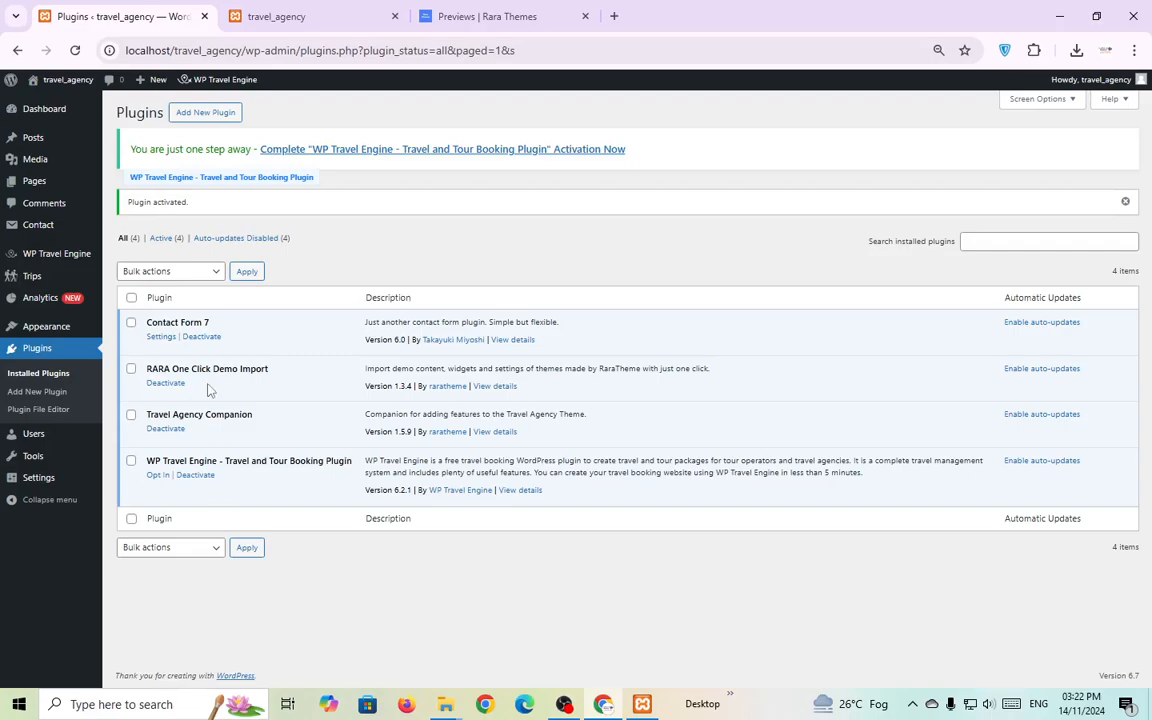
{"action": "left_click", "coordinate": [340, 8]}
{"action": "left_click", "coordinate": [480, 16]}
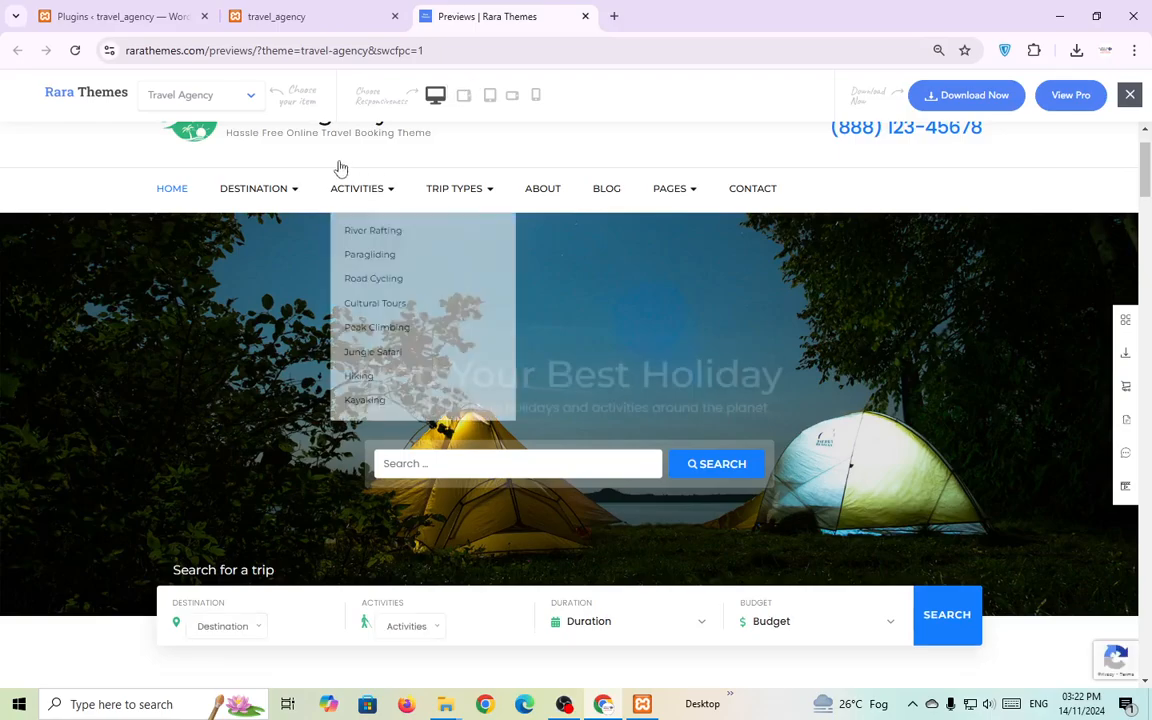
{"action": "left_click", "coordinate": [72, 12]}
{"action": "mouse_move", "coordinate": [62, 326]}
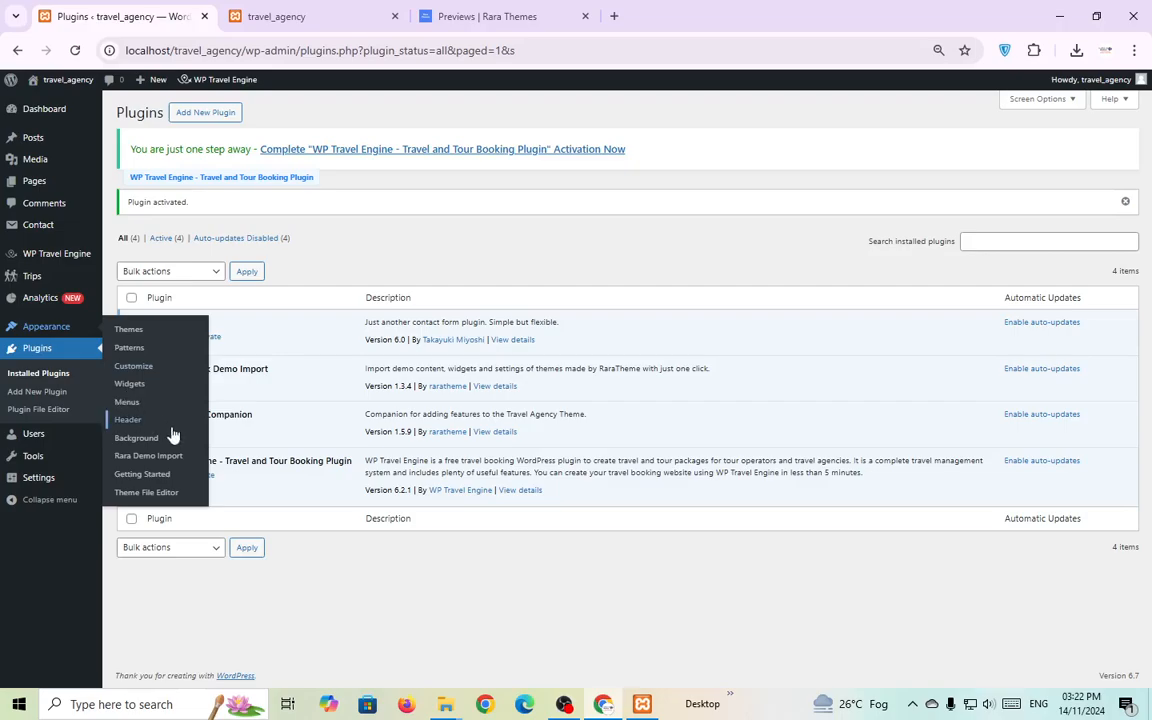
Upload and install travel-agency-demo-content.zip through the Rara Demo Import page.
{"action": "left_click", "coordinate": [158, 459]}
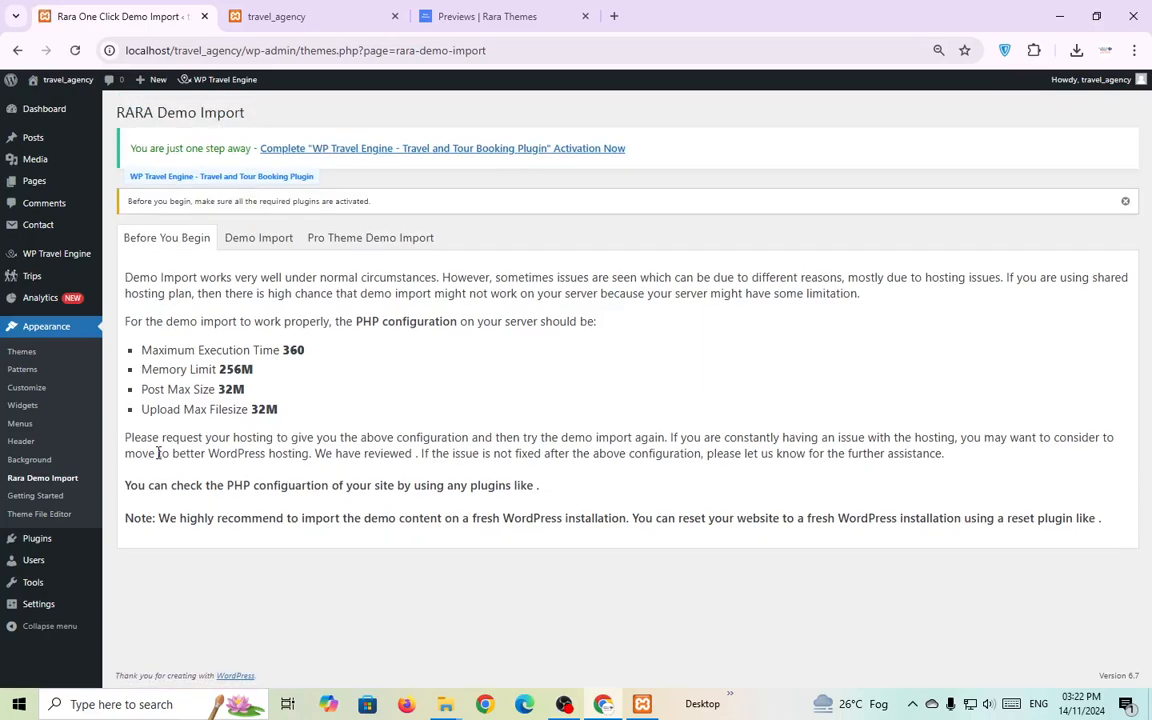
{"action": "left_click", "coordinate": [262, 238]}
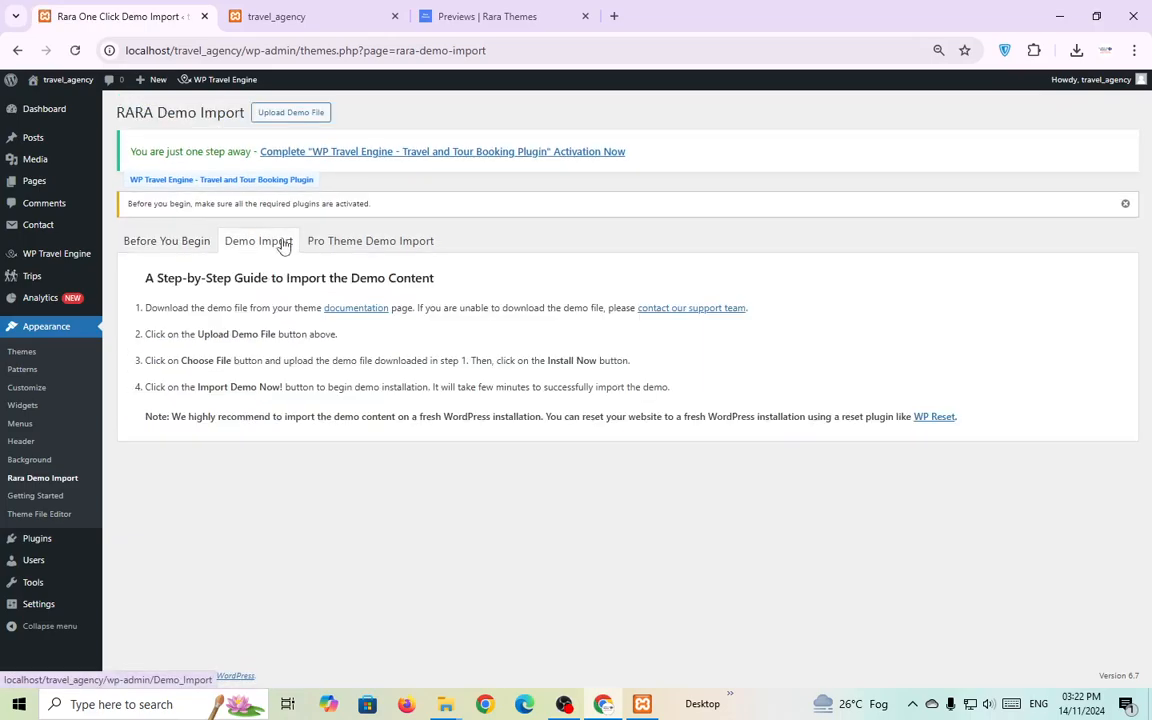
{"action": "left_click", "coordinate": [285, 112]}
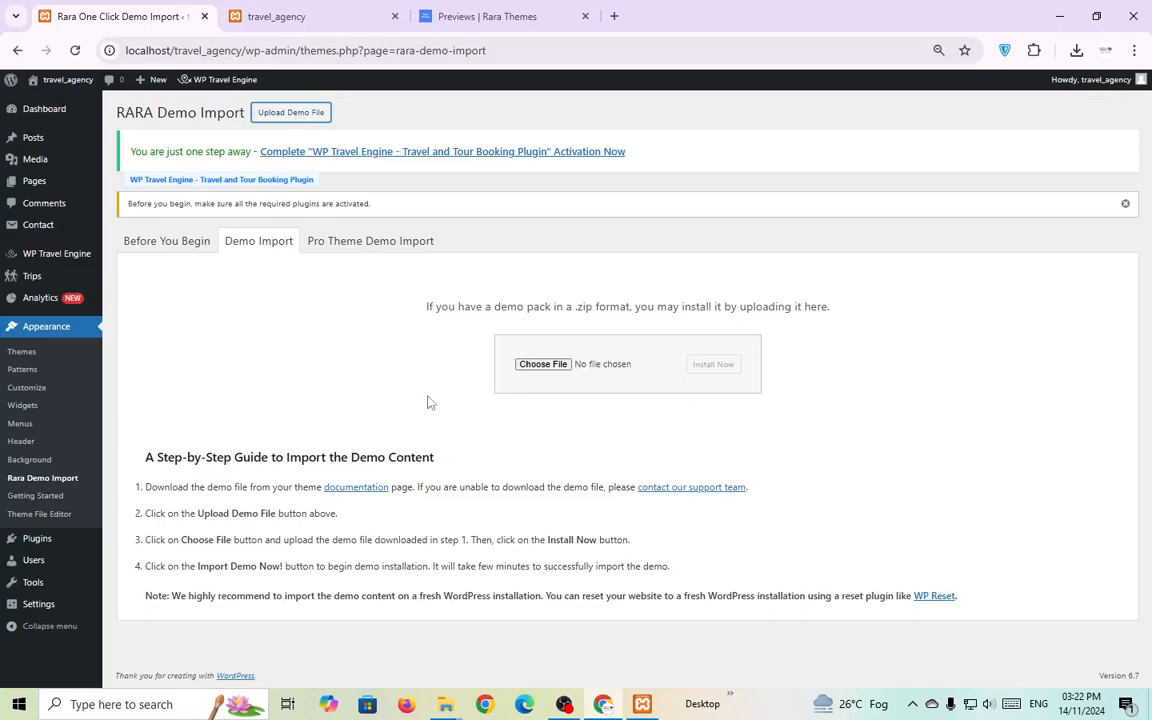
{"action": "left_click", "coordinate": [543, 364]}
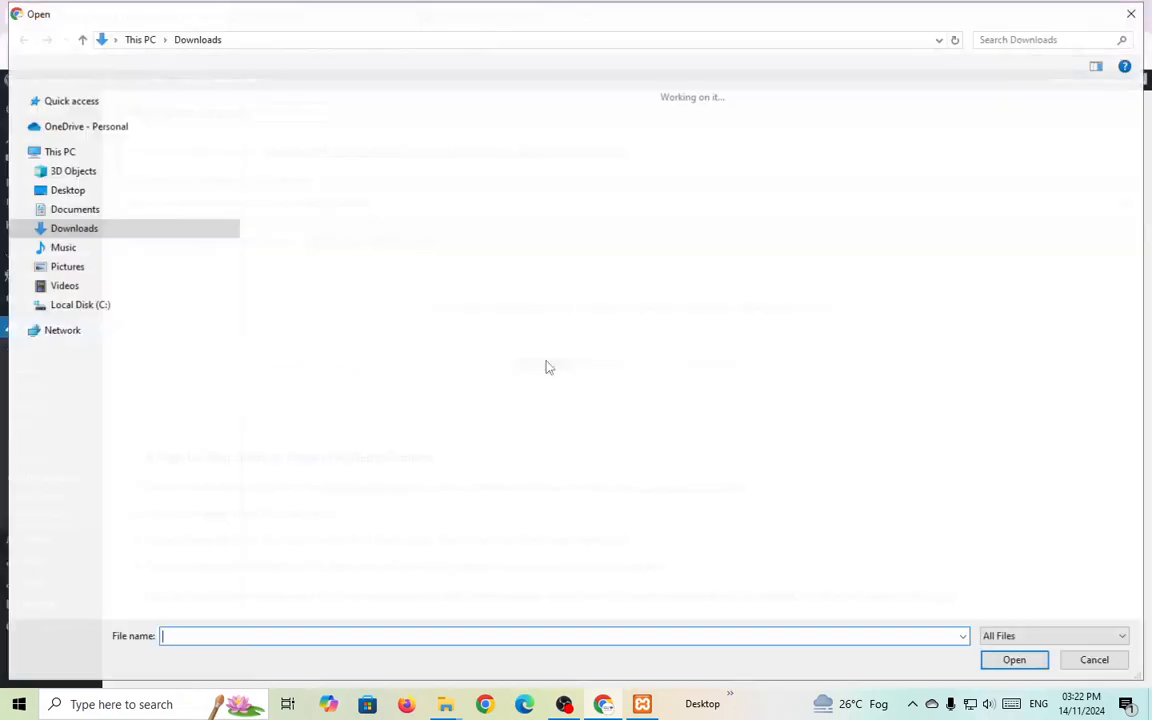
{"action": "left_click", "coordinate": [282, 114]}
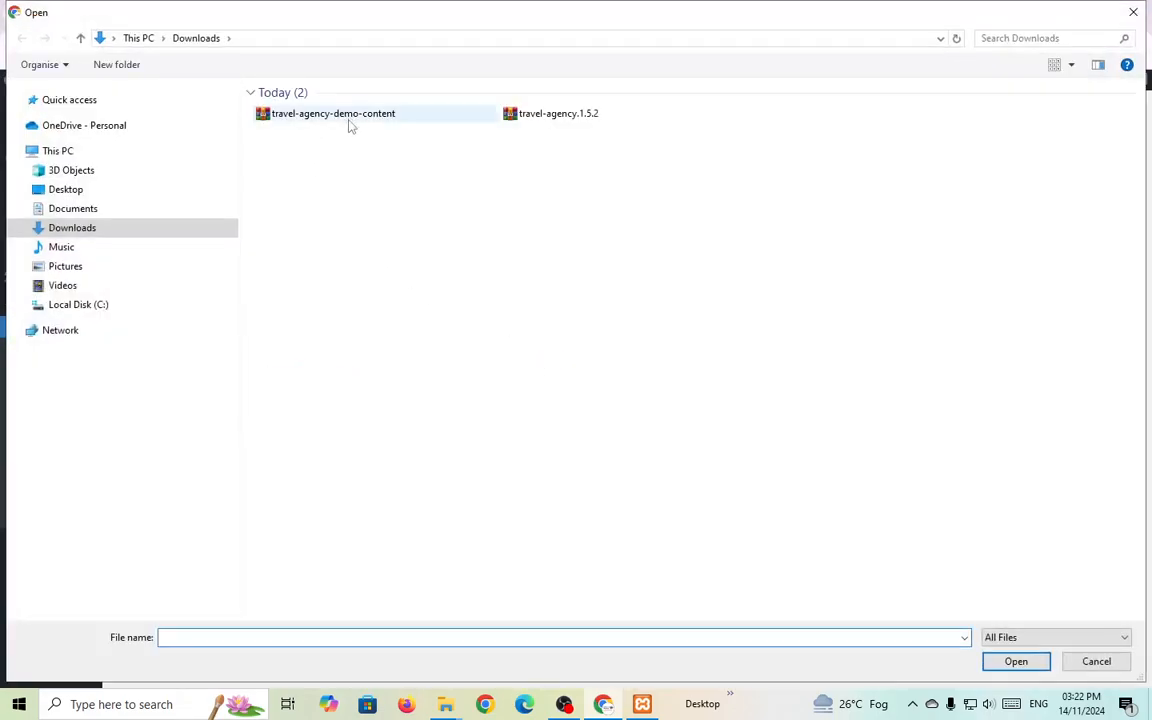
{"action": "left_click", "coordinate": [1000, 661]}
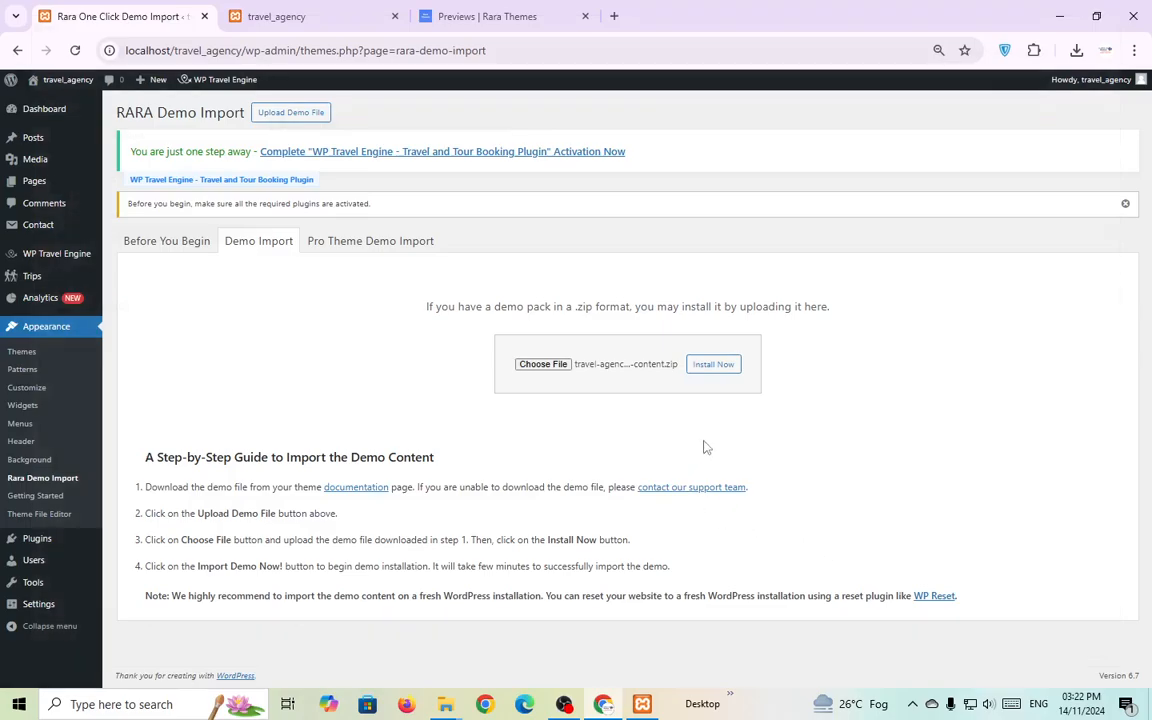
{"action": "left_click", "coordinate": [722, 369]}
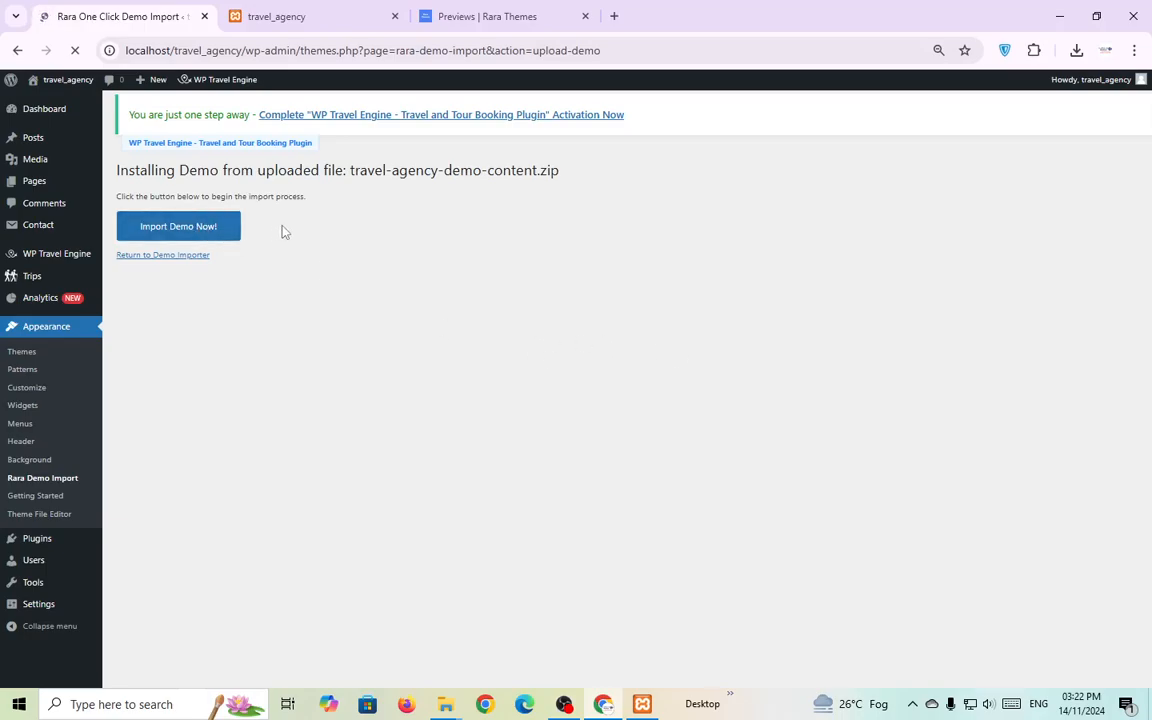
Run the demo content import until it reports success.
{"action": "left_click", "coordinate": [181, 228]}
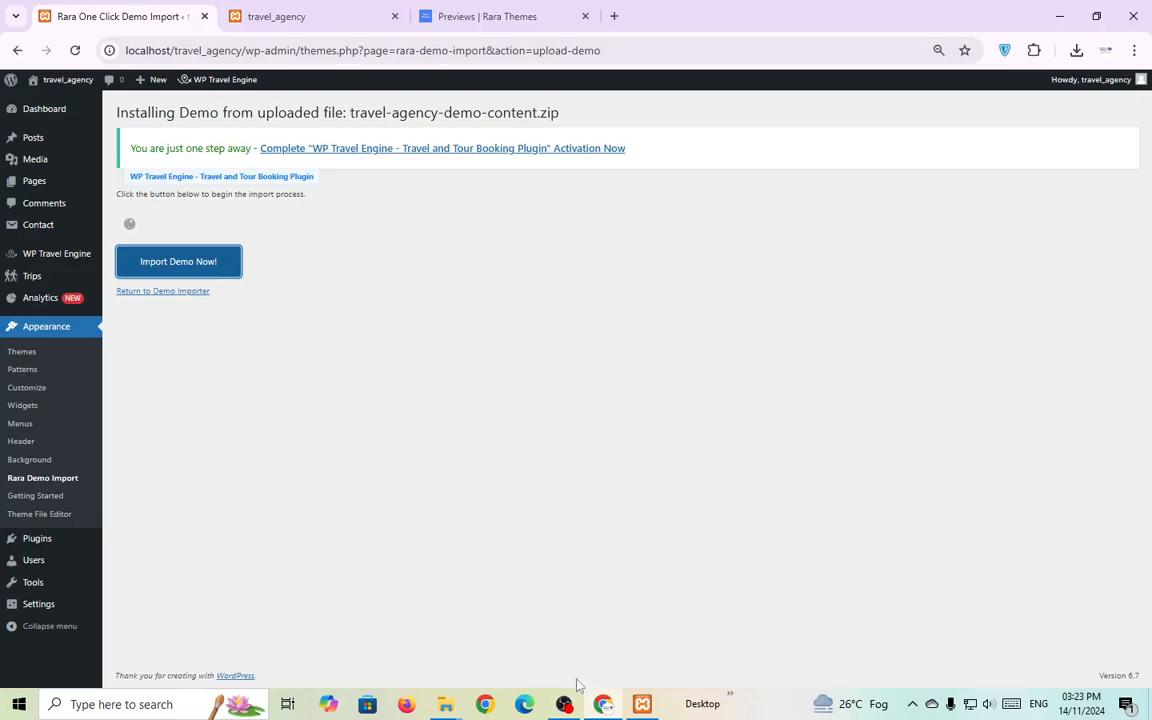
{"action": "left_click", "coordinate": [642, 704]}
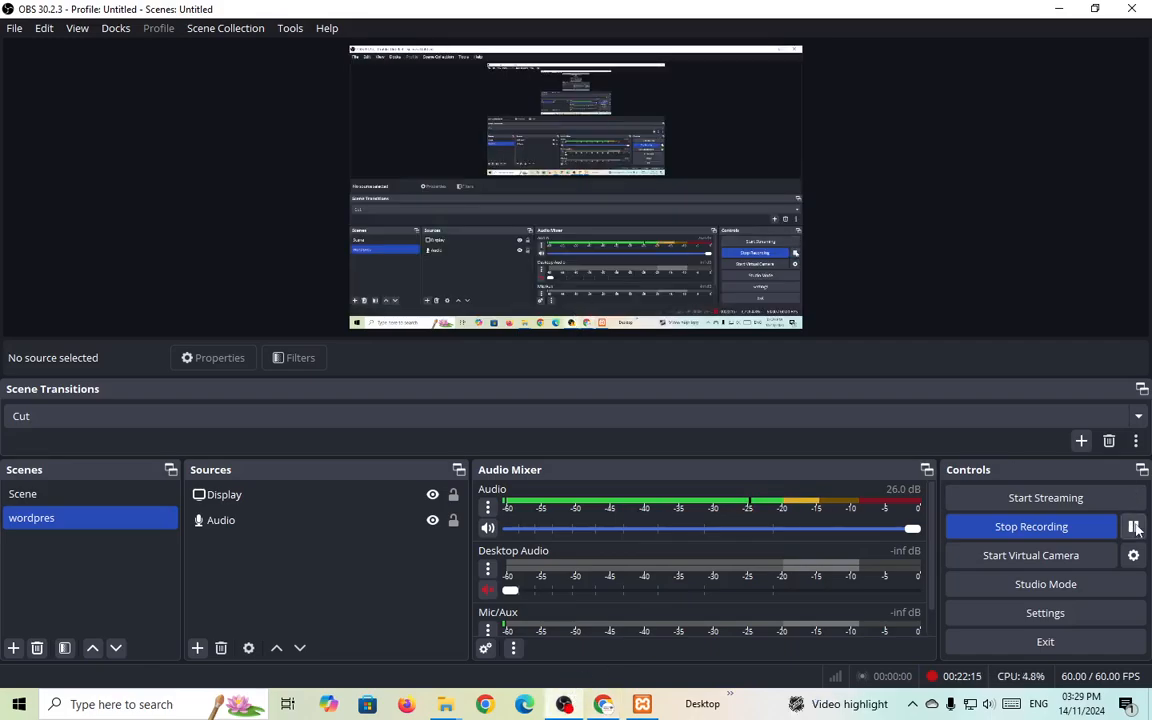
{"action": "left_click", "coordinate": [601, 700]}
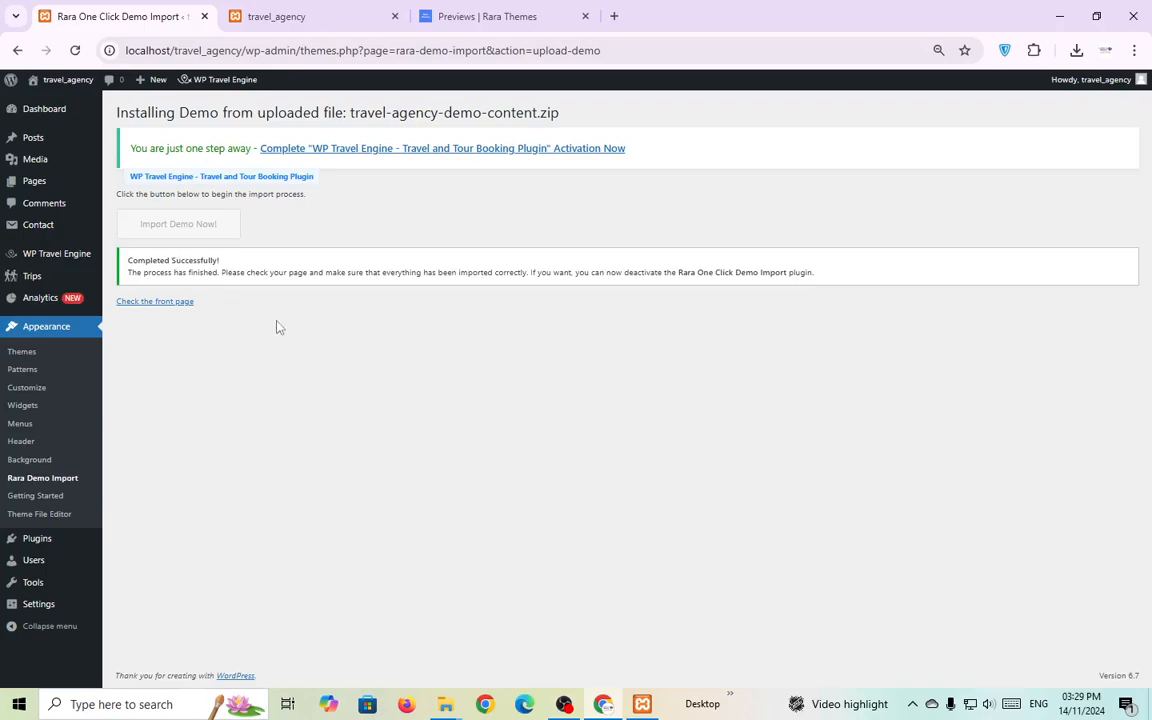
{"action": "left_click", "coordinate": [302, 14]}
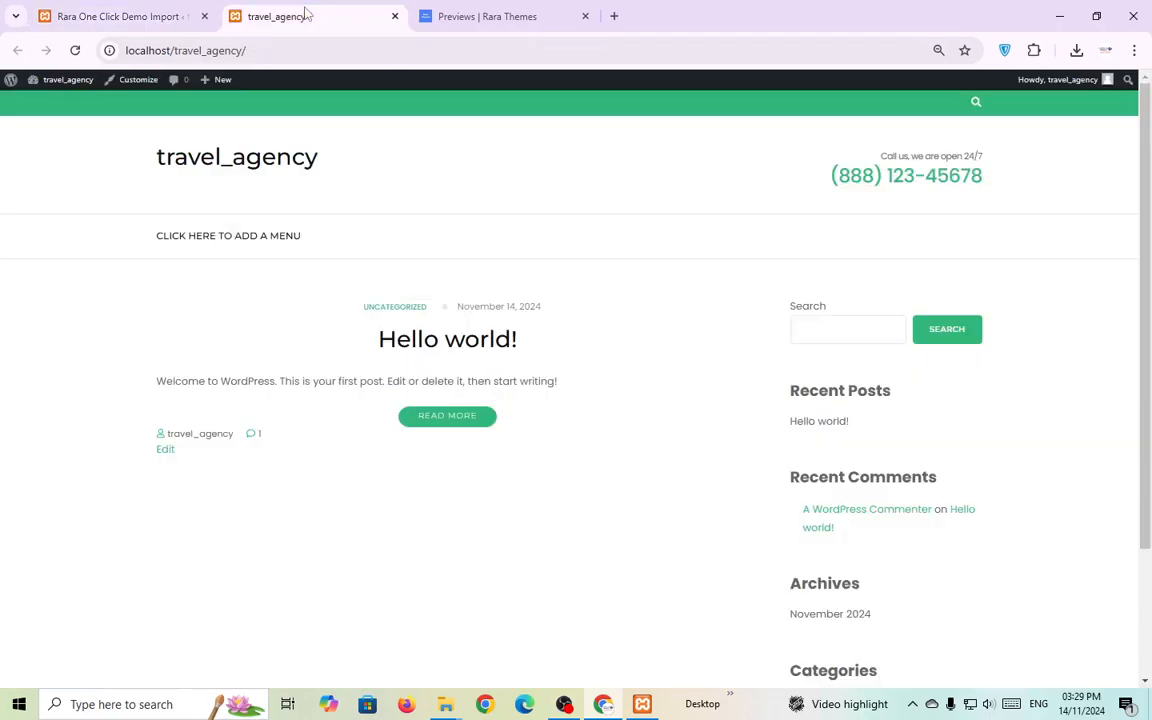
{"action": "left_click", "coordinate": [75, 50]}
{"action": "left_click", "coordinate": [470, 16]}
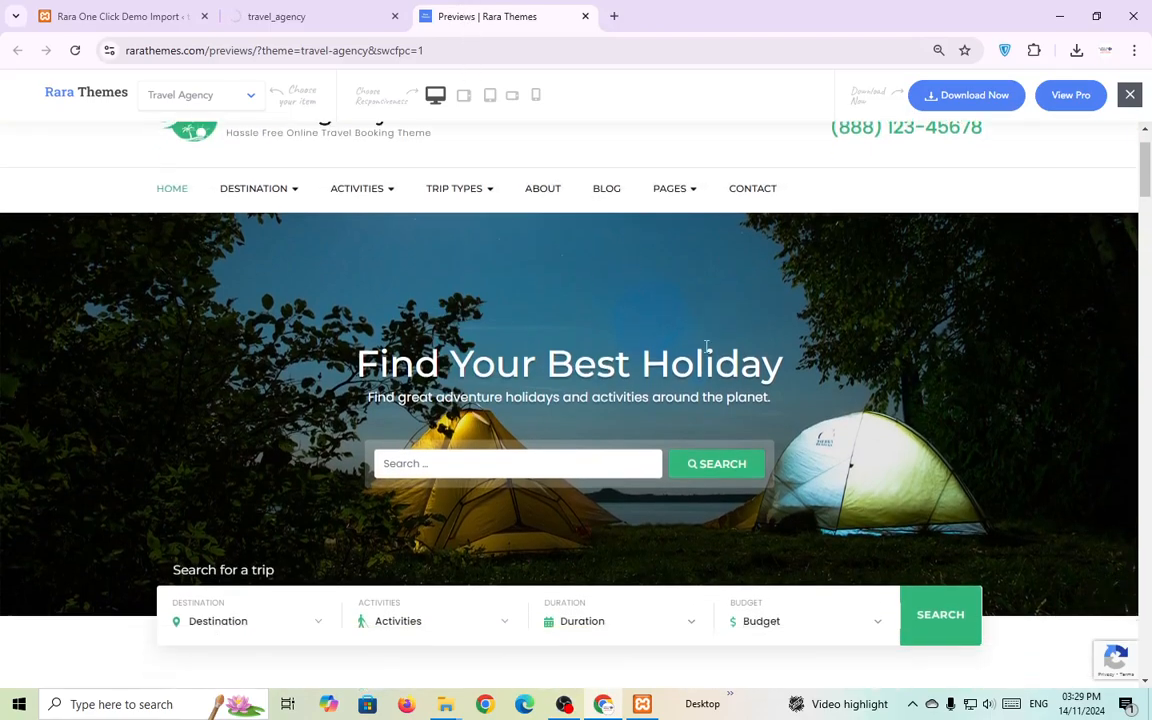
{"action": "scroll", "coordinate": [450, 320], "scroll_direction": "down", "scroll_amount": 1}
{"action": "left_click", "coordinate": [290, 16]}
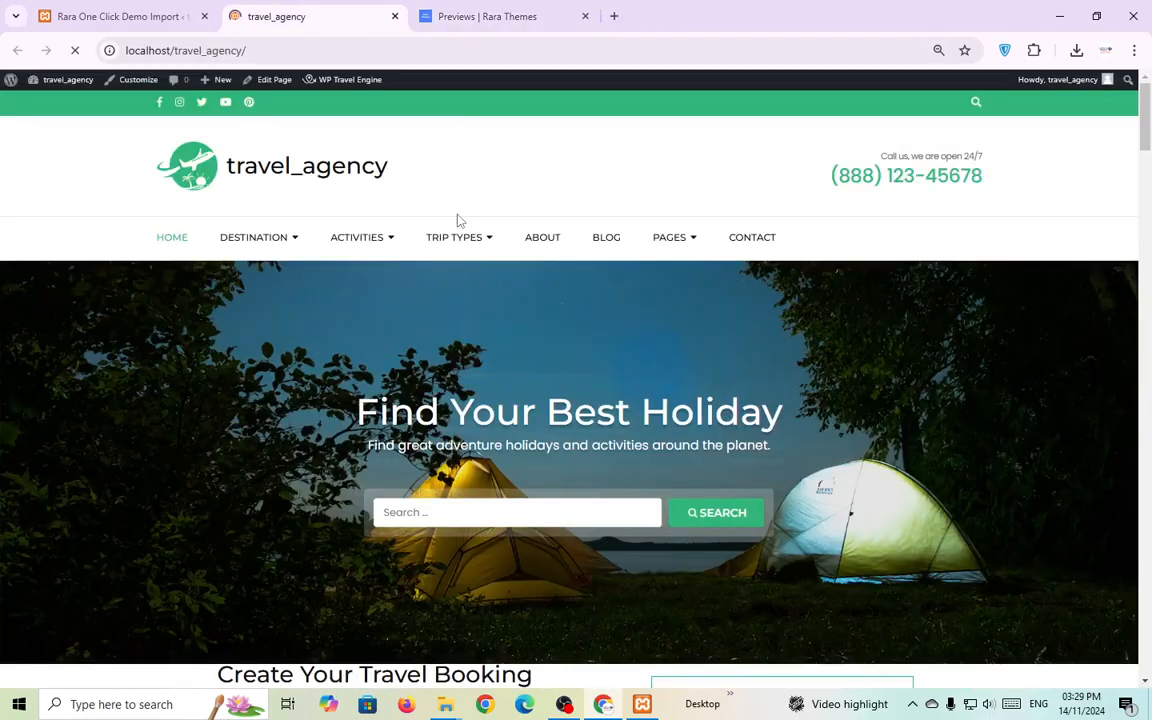
{"action": "scroll", "coordinate": [465, 270], "scroll_direction": "down", "scroll_amount": 5}
{"action": "scroll", "coordinate": [330, 365], "scroll_direction": "down", "scroll_amount": 3}
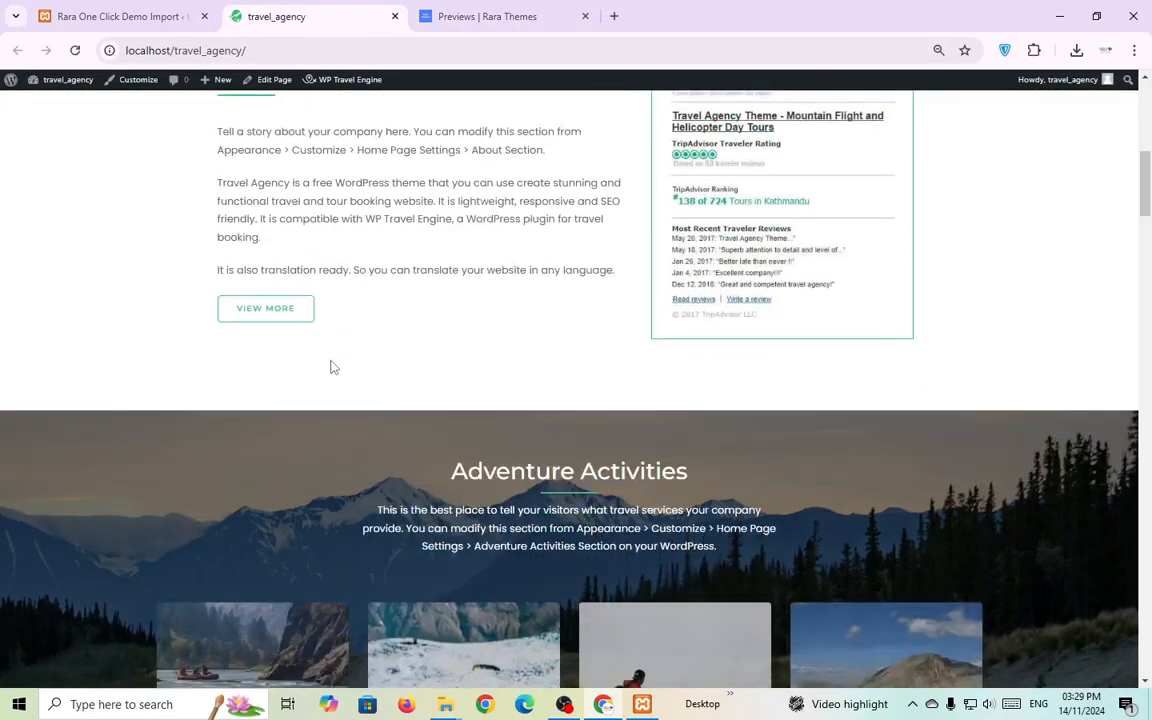
{"action": "left_click", "coordinate": [480, 16]}
{"action": "left_click", "coordinate": [170, 10]}
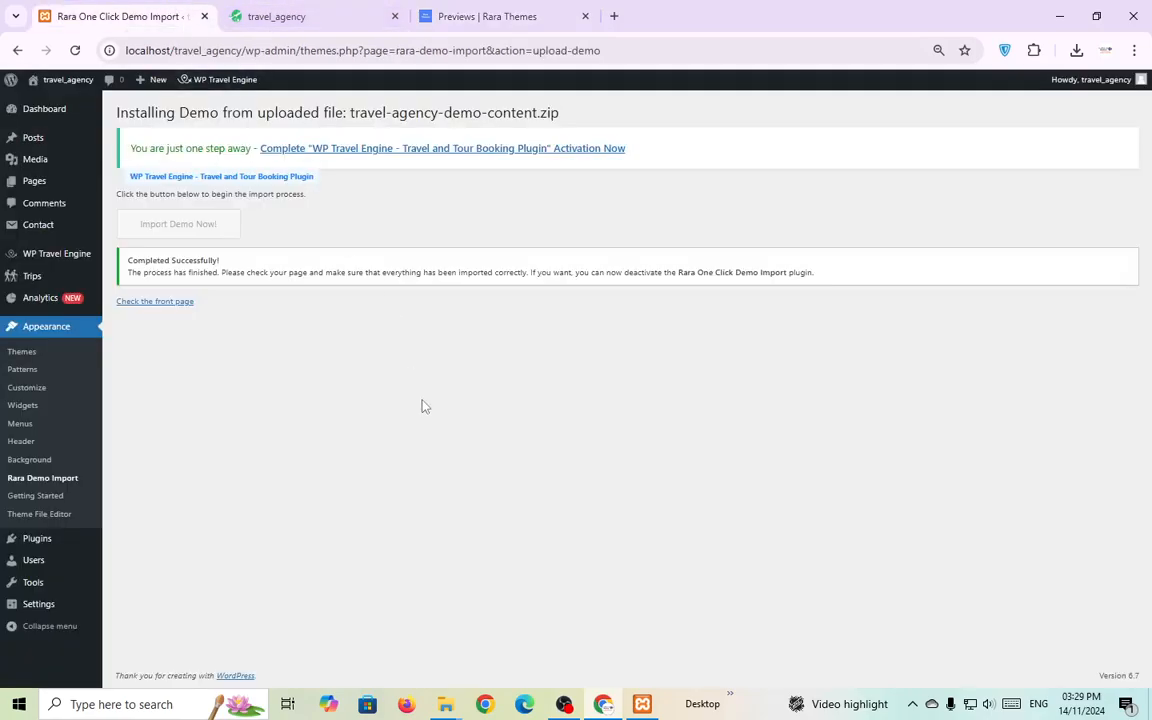
{"action": "left_click", "coordinate": [329, 12]}
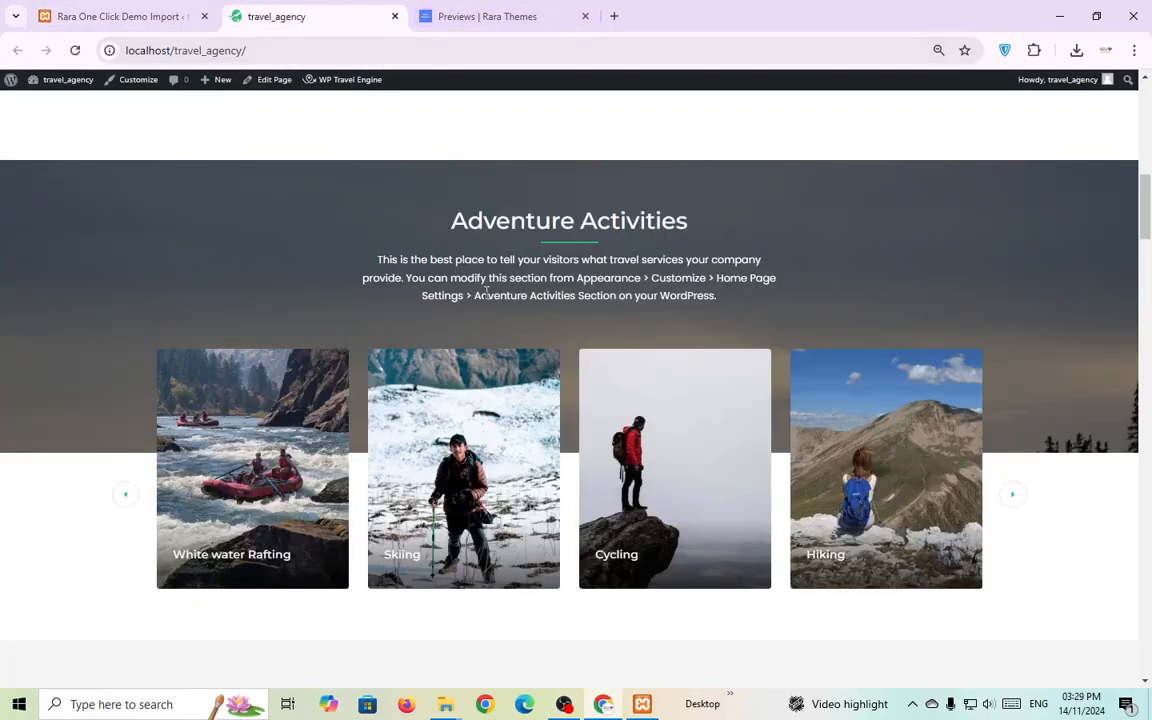
{"action": "scroll", "coordinate": [487, 292], "scroll_direction": "up", "scroll_amount": 1}
{"action": "scroll", "coordinate": [487, 292], "scroll_direction": "up", "scroll_amount": 8}
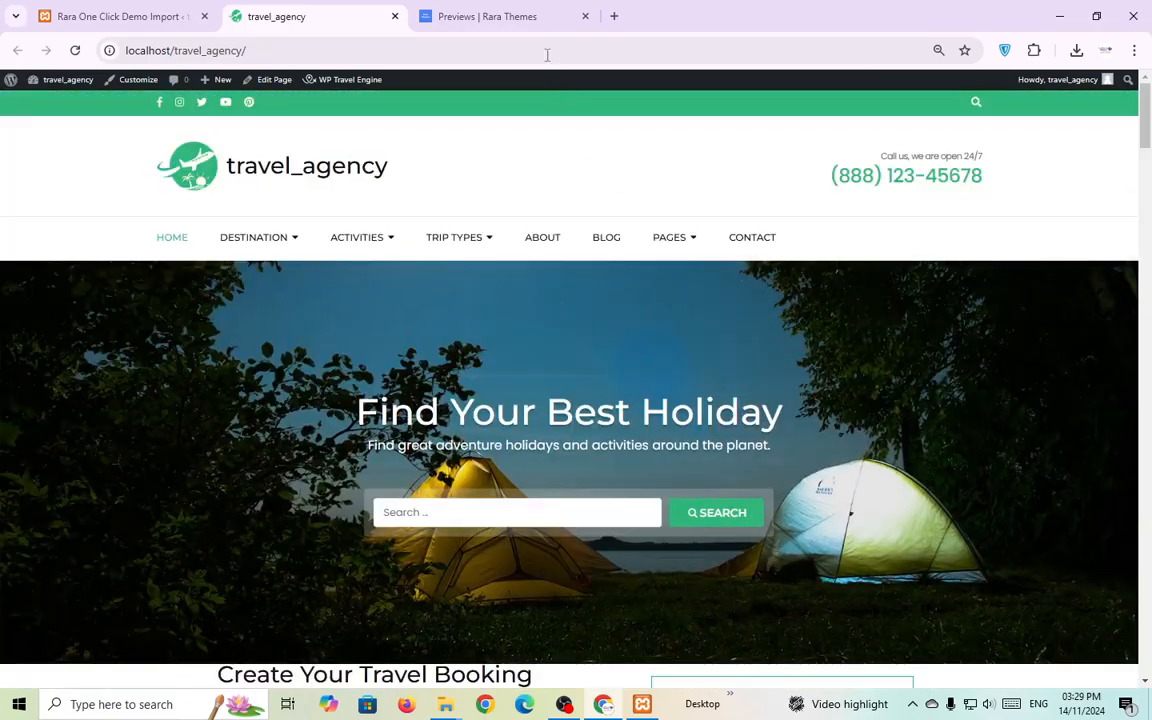
{"action": "left_click", "coordinate": [495, 16]}
{"action": "left_click_drag", "start_coordinate": [1145, 196], "coordinate": [1150, 430]}
{"action": "scroll", "coordinate": [640, 250], "scroll_direction": "down", "scroll_amount": 5}
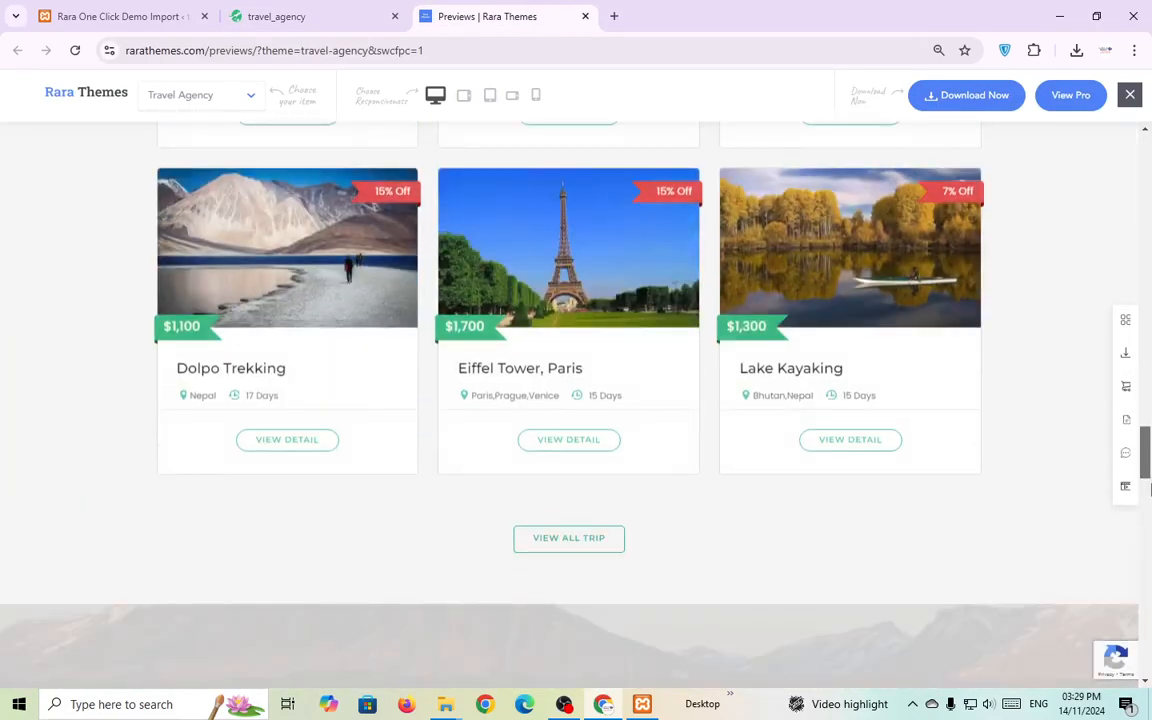
{"action": "left_click", "coordinate": [325, 12]}
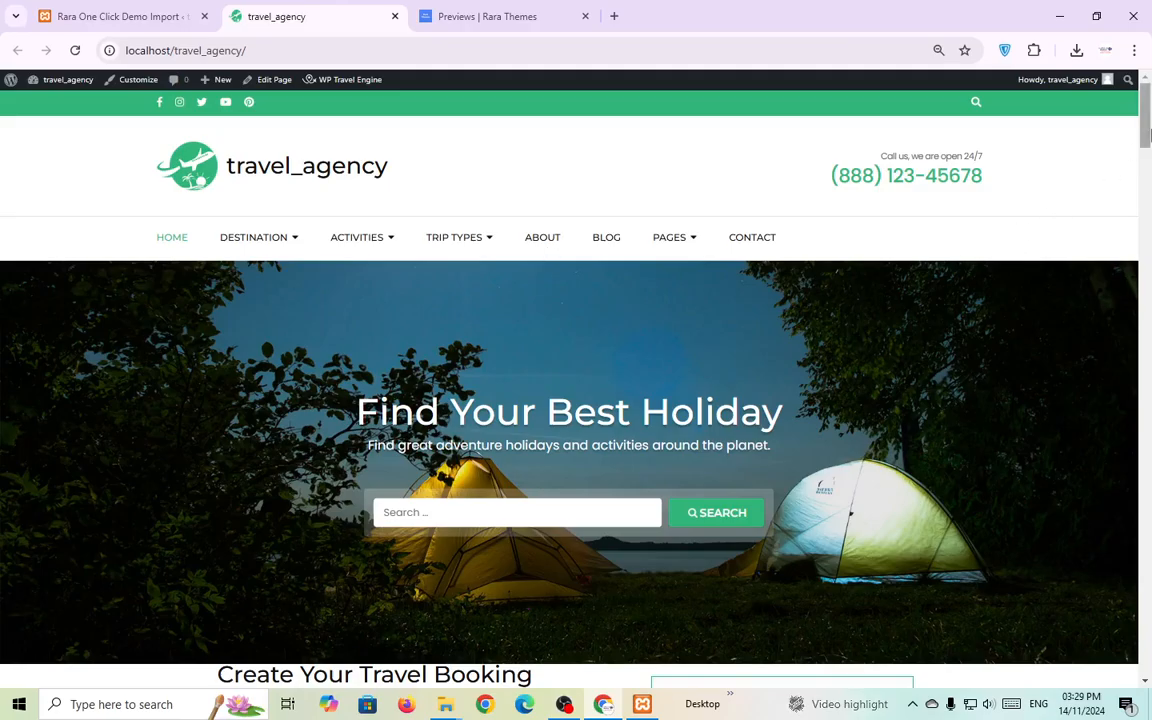
{"action": "mouse_move", "coordinate": [1146, 102]}
{"action": "left_mouse_down"}
{"action": "mouse_move", "coordinate": [1148, 191]}
{"action": "mouse_move", "coordinate": [1146, 100]}
{"action": "left_mouse_up"}
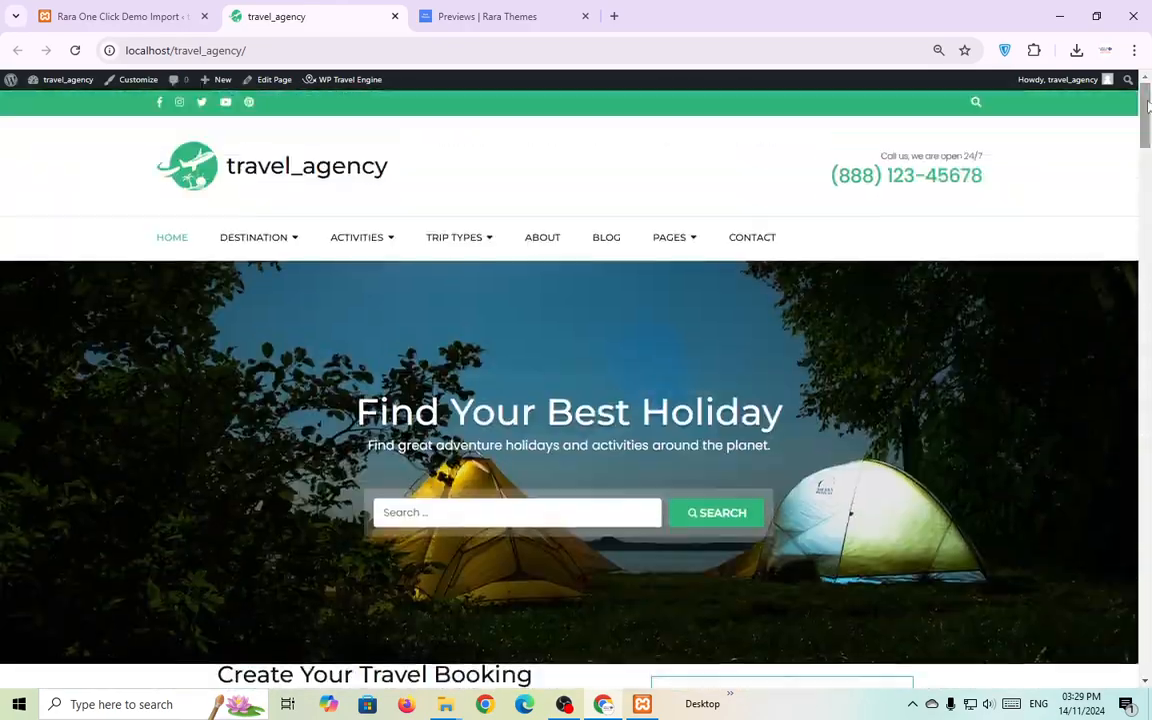
{"action": "mouse_move", "coordinate": [237, 243]}
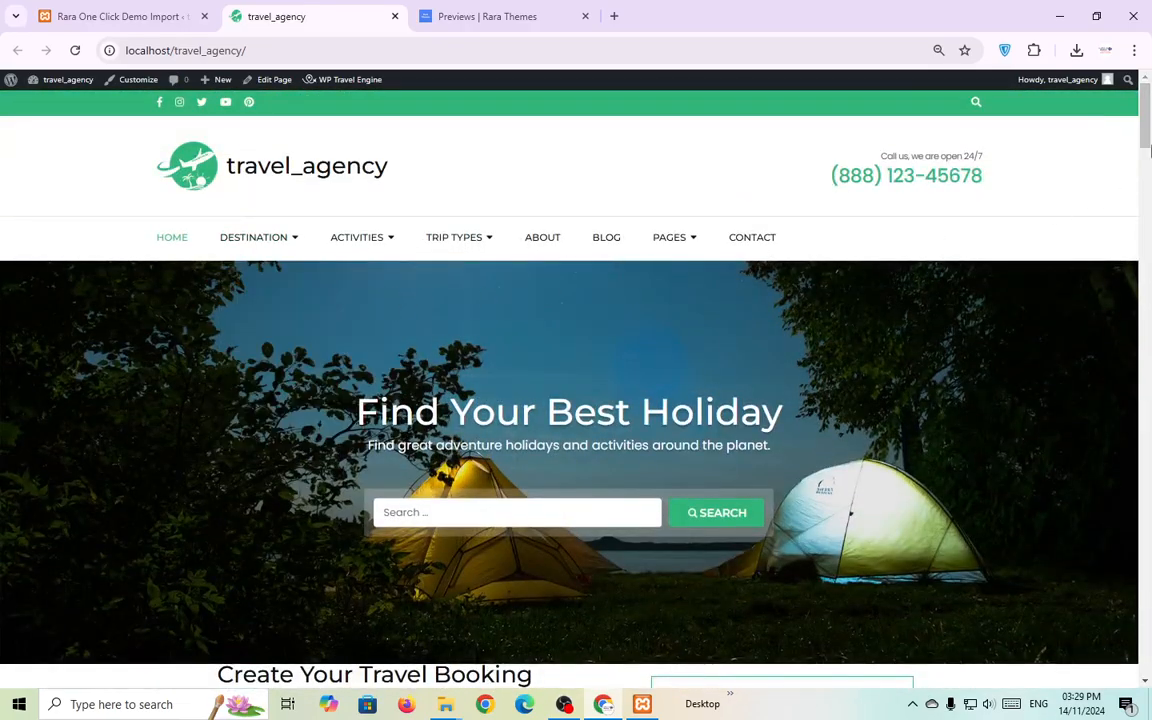
{"action": "left_click_drag", "start_coordinate": [1150, 148], "coordinate": [1148, 697]}
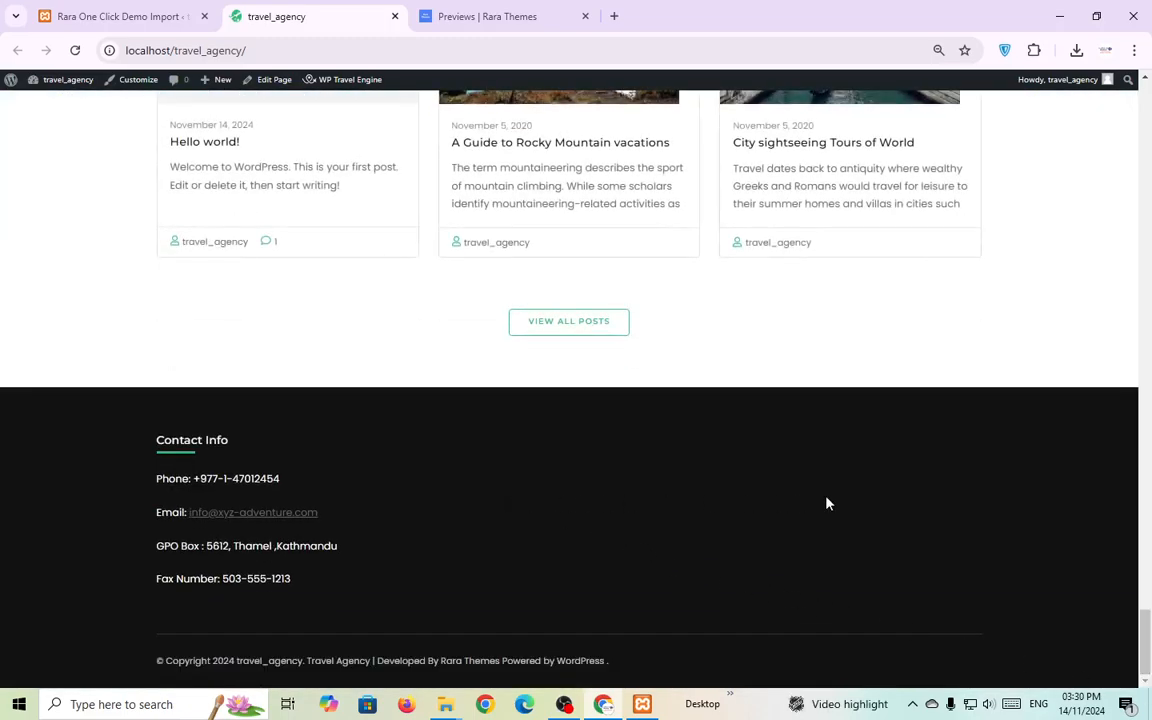
{"action": "scroll", "coordinate": [790, 503], "scroll_direction": "up", "scroll_amount": 2}
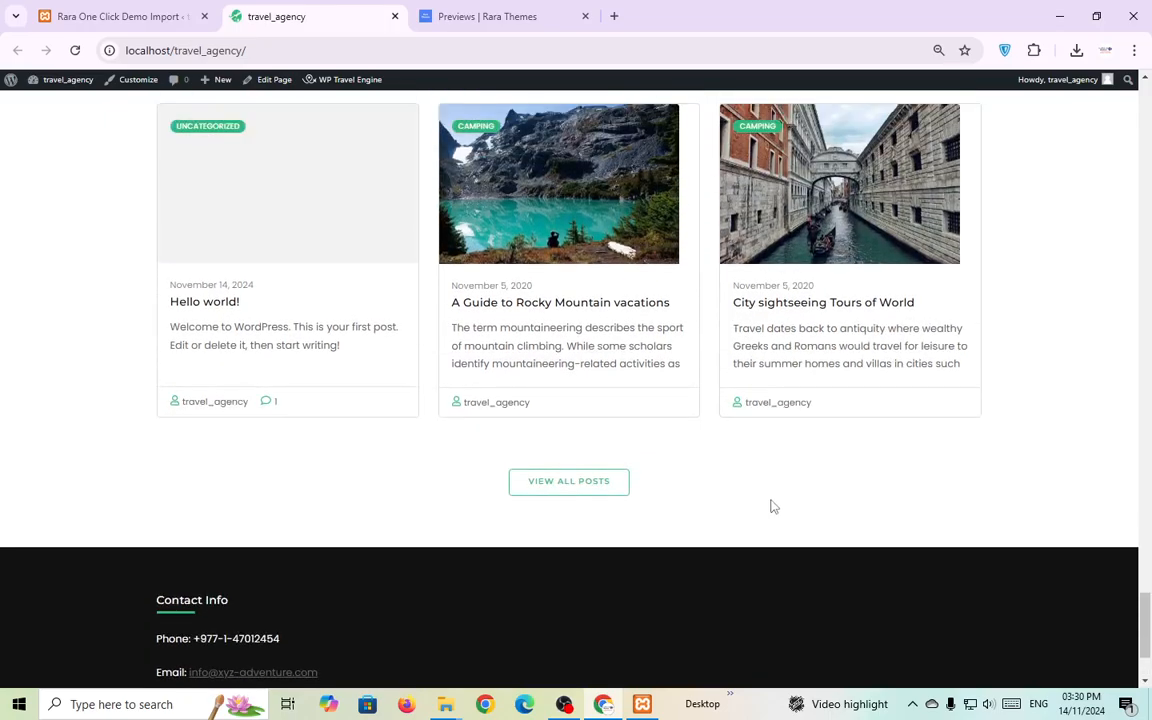
{"action": "scroll", "coordinate": [771, 507], "scroll_direction": "up", "scroll_amount": 1}
{"action": "scroll", "coordinate": [771, 507], "scroll_direction": "up", "scroll_amount": 7}
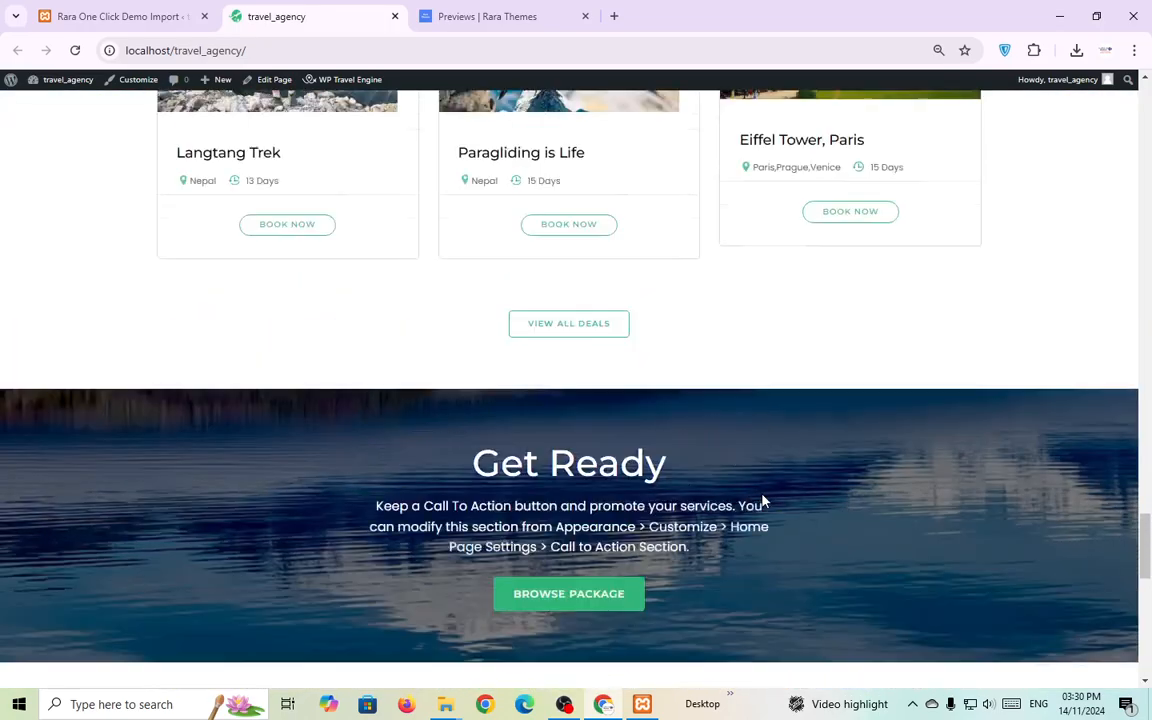
{"action": "scroll", "coordinate": [762, 500], "scroll_direction": "up", "scroll_amount": 8}
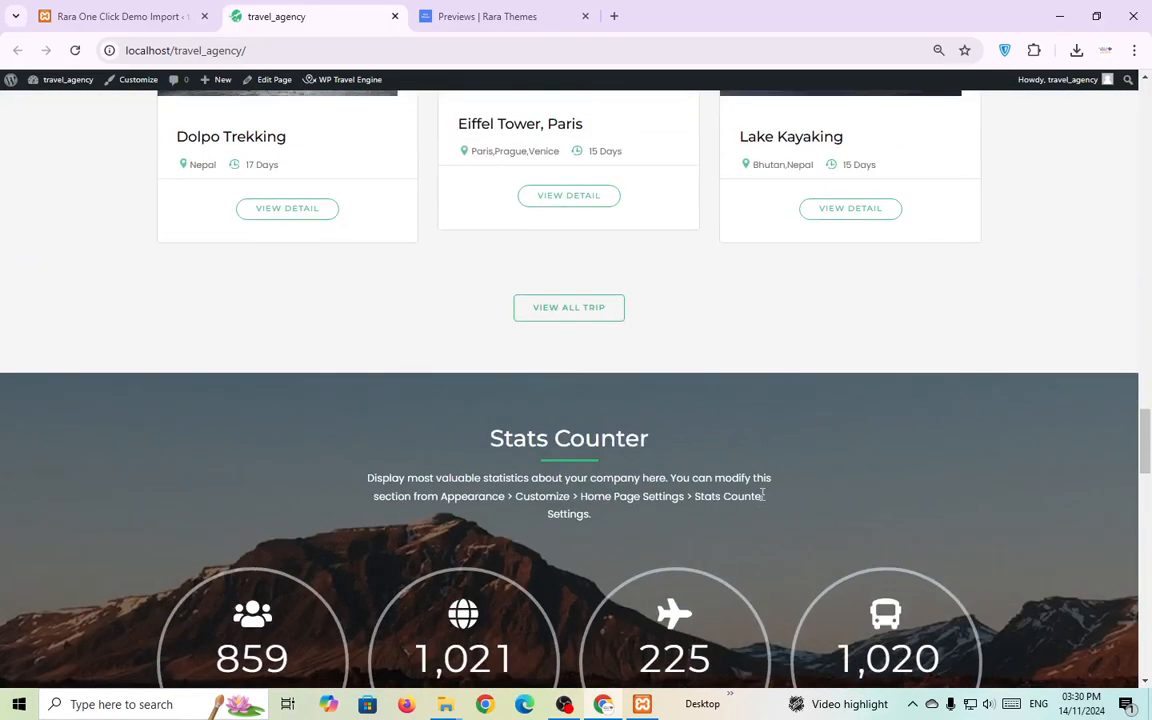
{"action": "scroll", "coordinate": [762, 494], "scroll_direction": "up", "scroll_amount": 10}
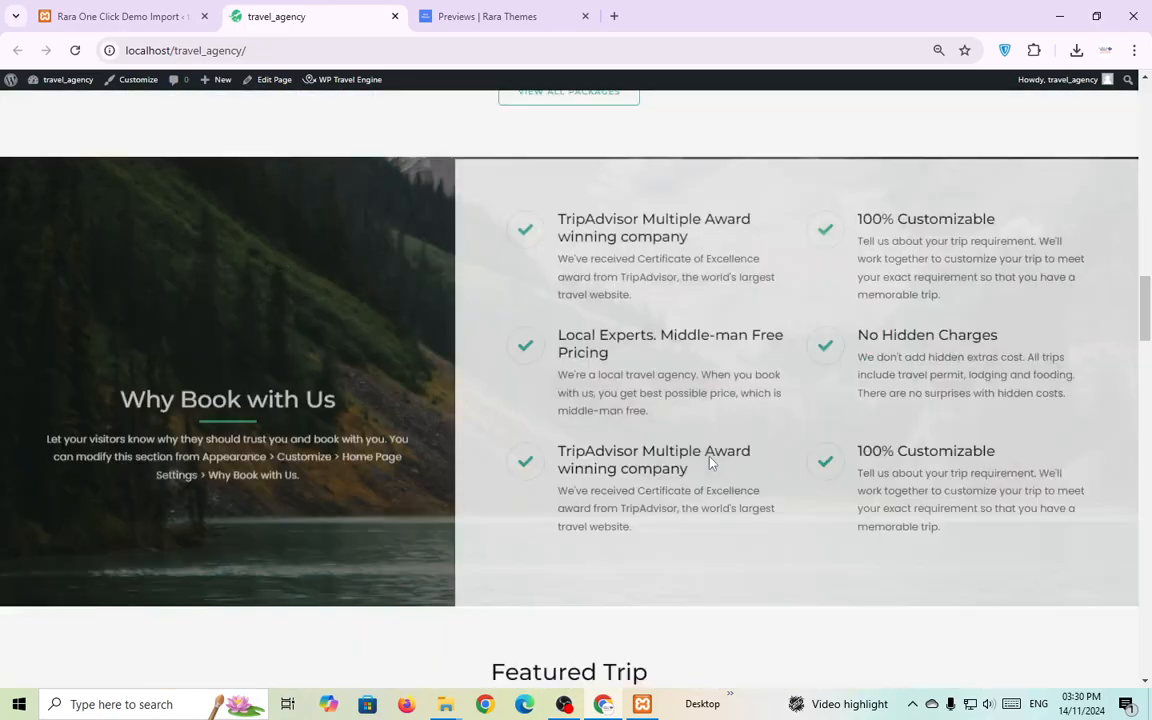
{"action": "scroll", "coordinate": [710, 462], "scroll_direction": "up", "scroll_amount": 10}
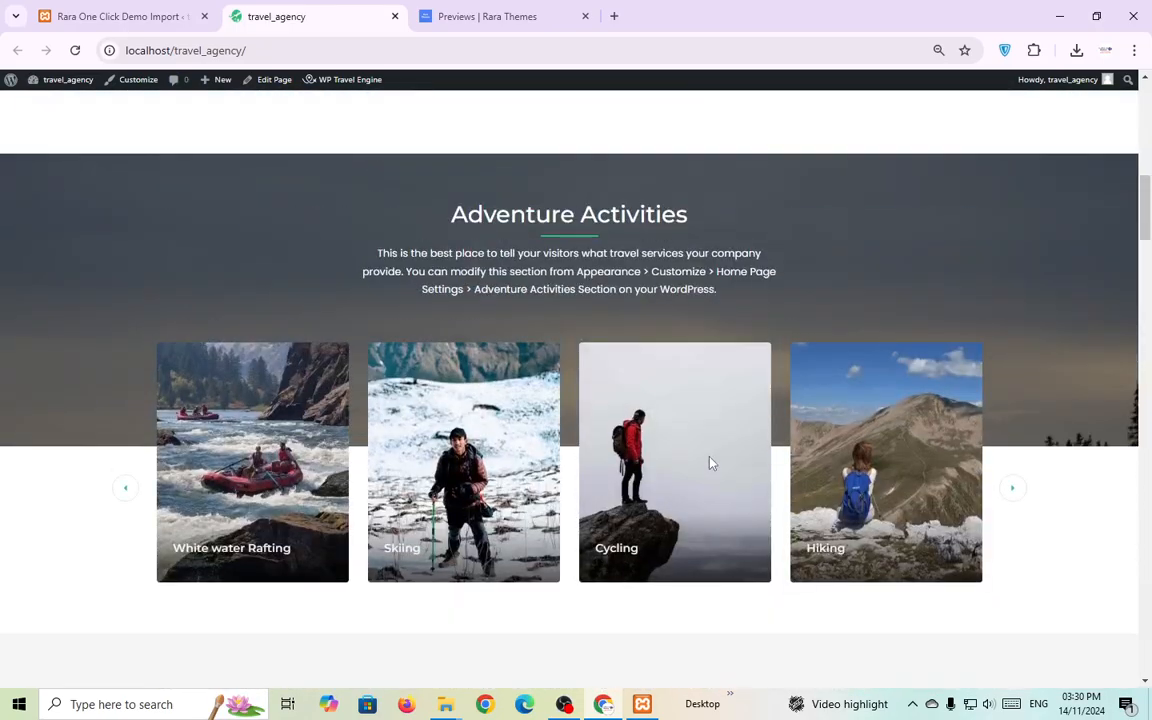
{"action": "scroll", "coordinate": [700, 420], "scroll_direction": "up", "scroll_amount": 8}
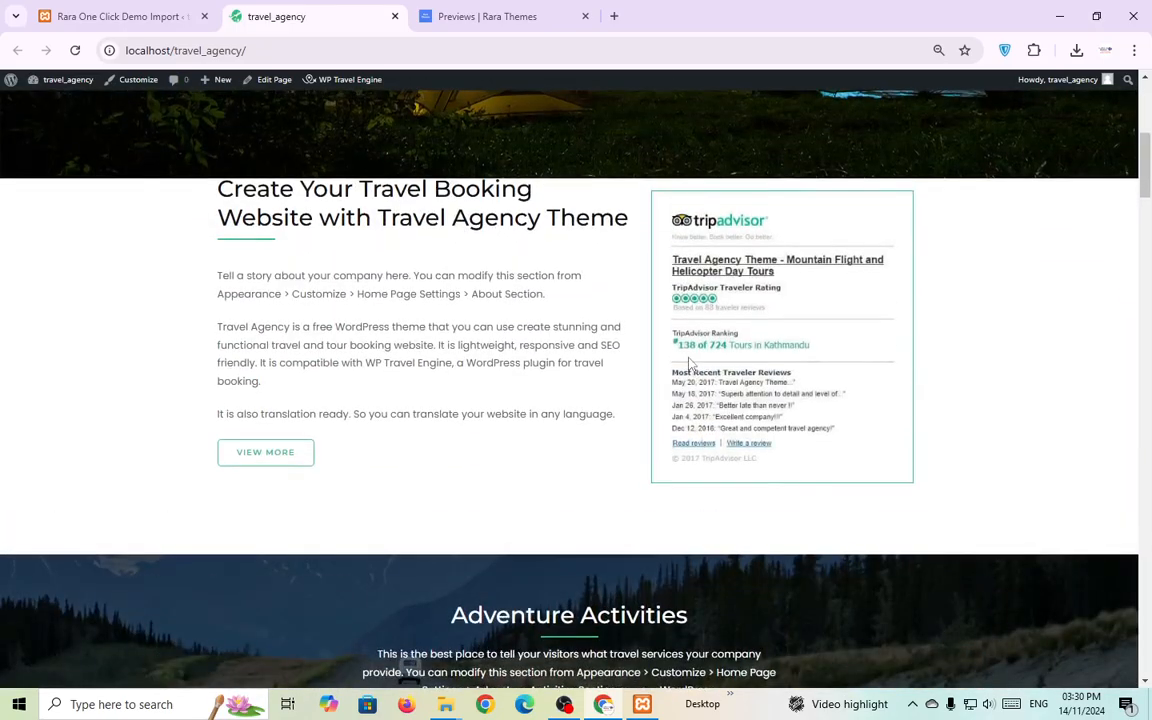
{"action": "scroll", "coordinate": [689, 360], "scroll_direction": "up", "scroll_amount": 2}
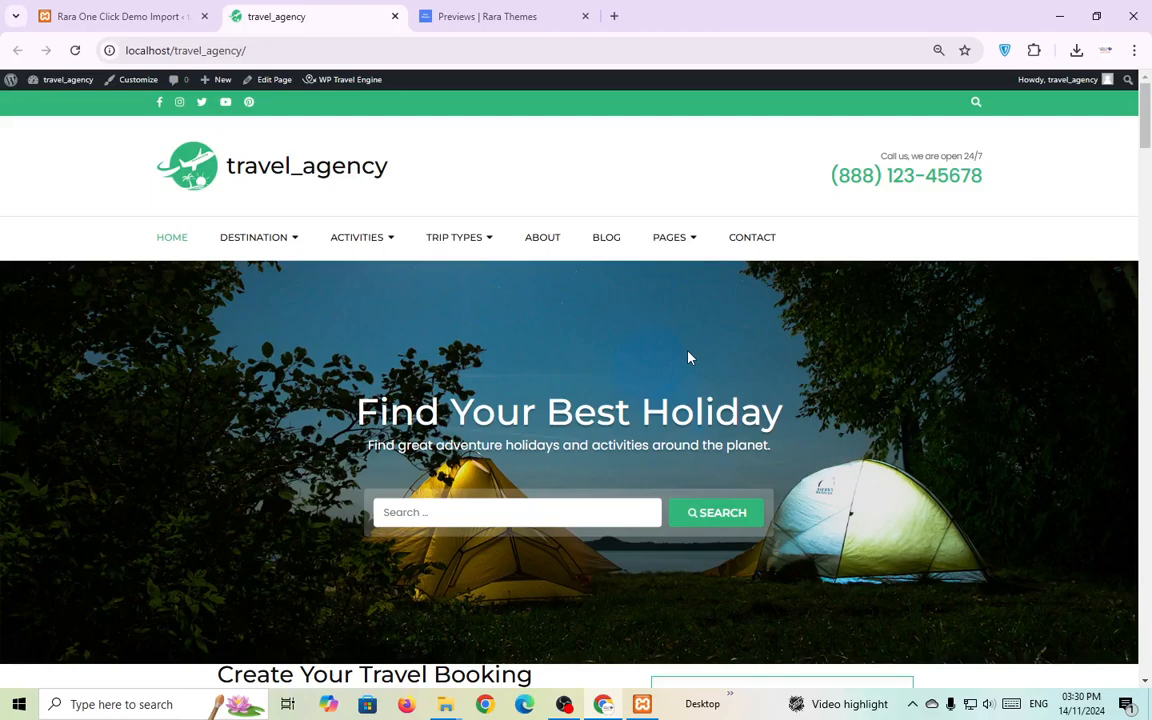
{"action": "left_click", "coordinate": [150, 7]}
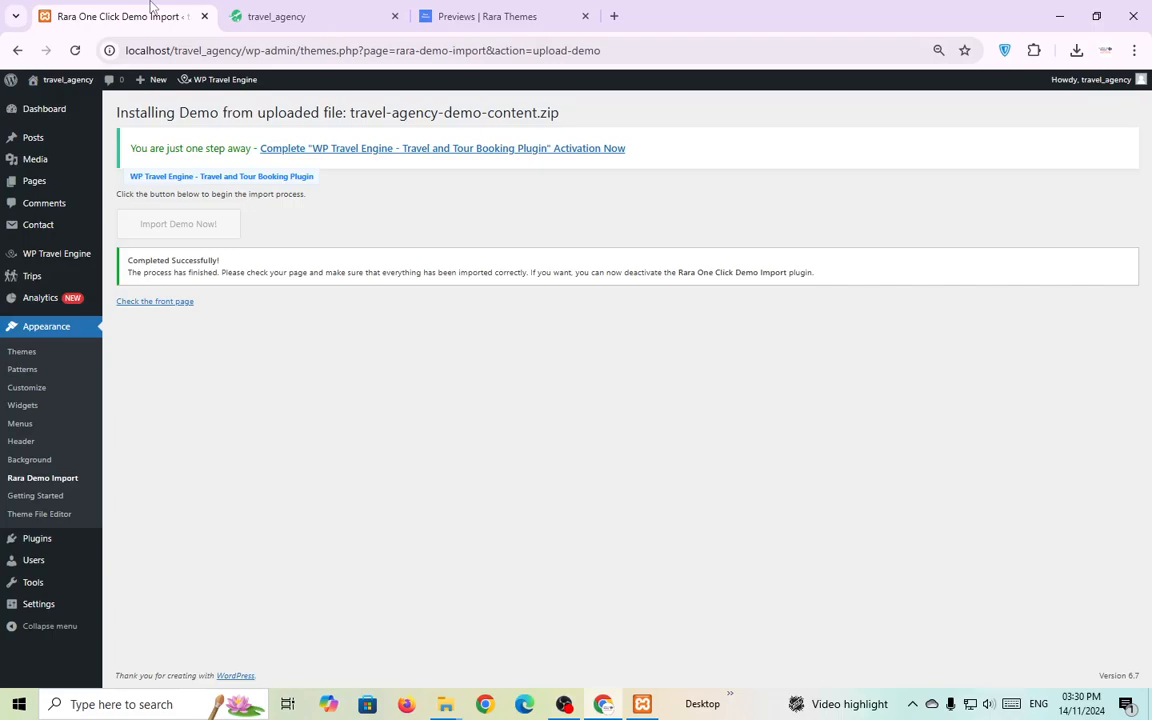
Open the Travel Agency Customizer, checking the live homepage while it loads.
{"action": "left_click", "coordinate": [46, 389]}
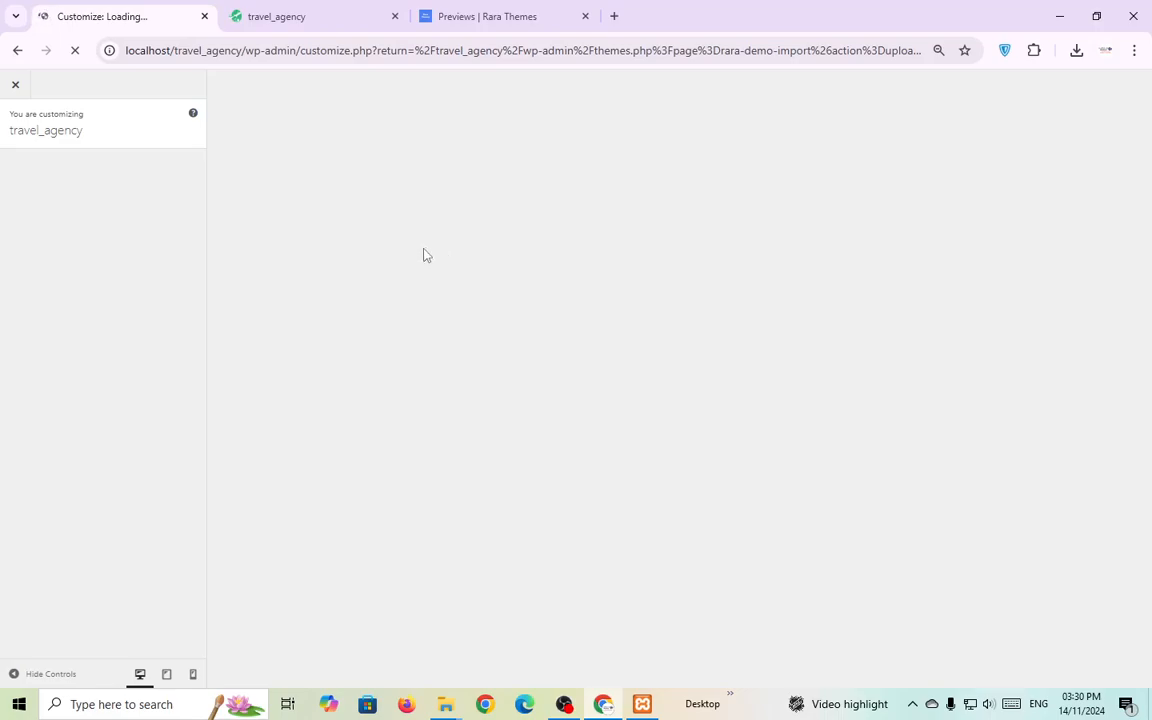
{"action": "left_click", "coordinate": [330, 12]}
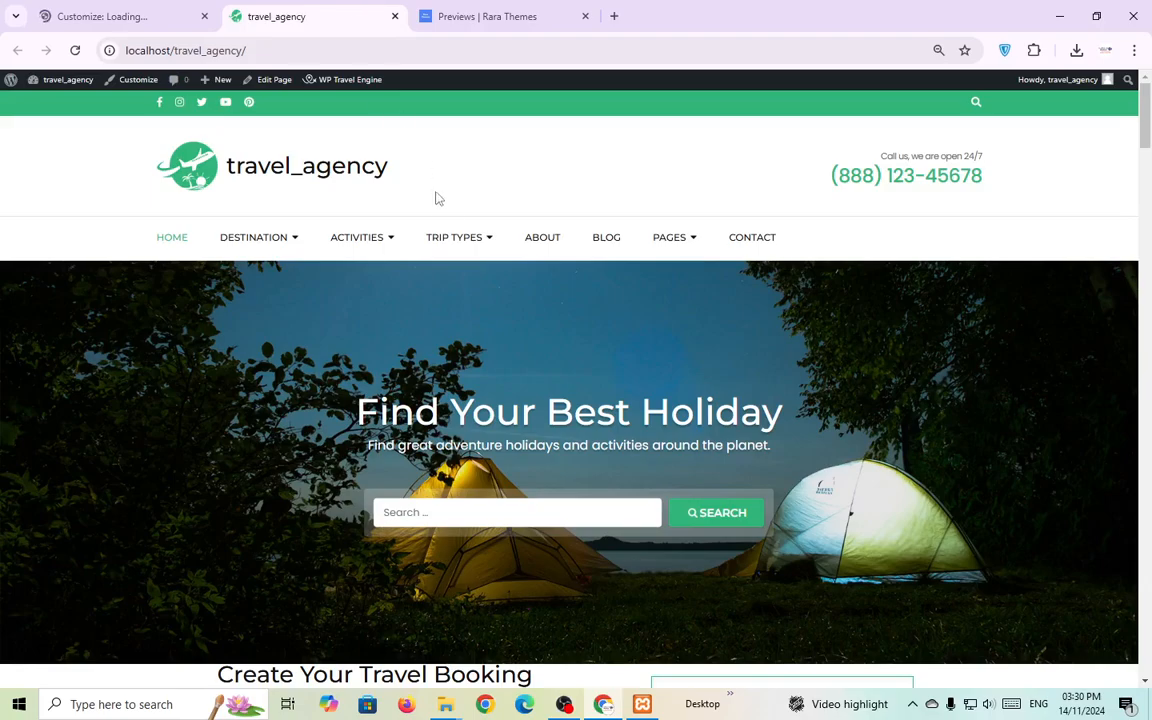
{"action": "mouse_move", "coordinate": [290, 250]}
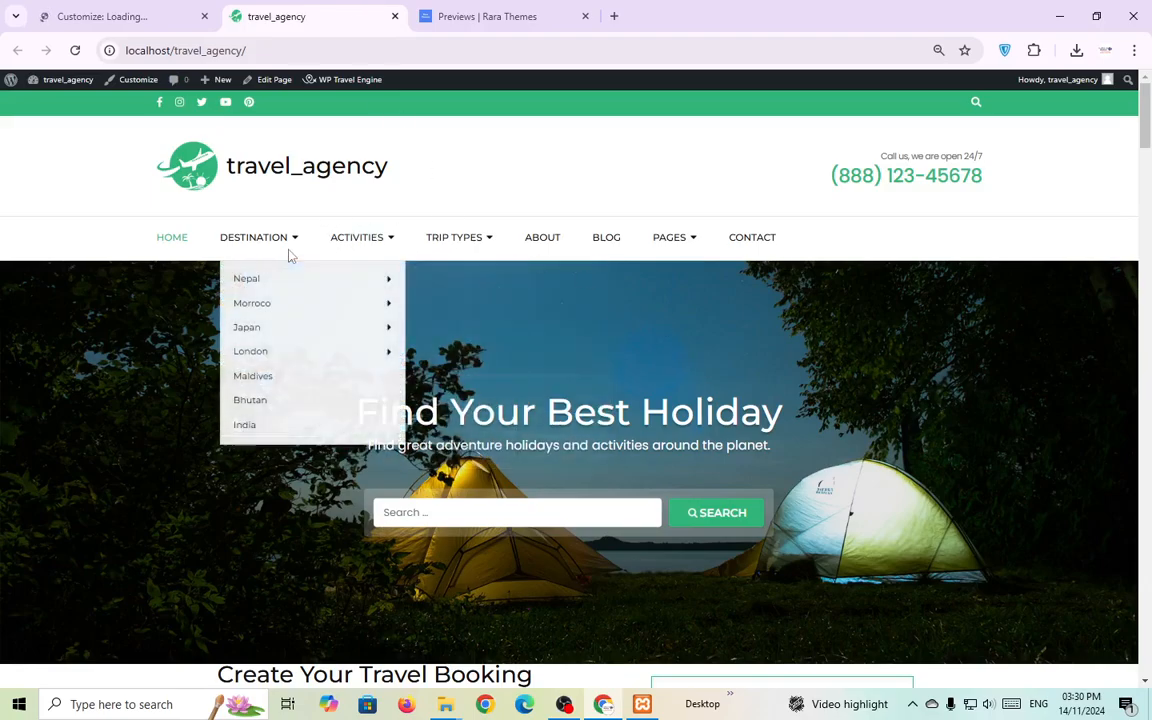
{"action": "mouse_move", "coordinate": [308, 278]}
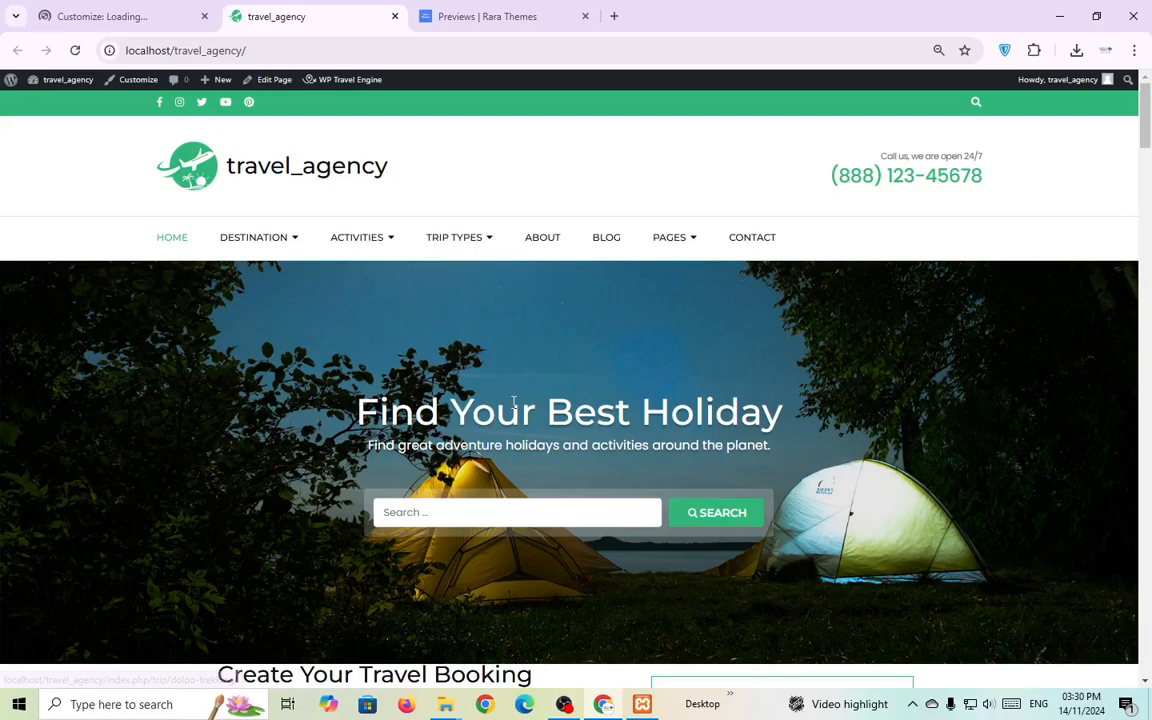
{"action": "left_click", "coordinate": [155, 8]}
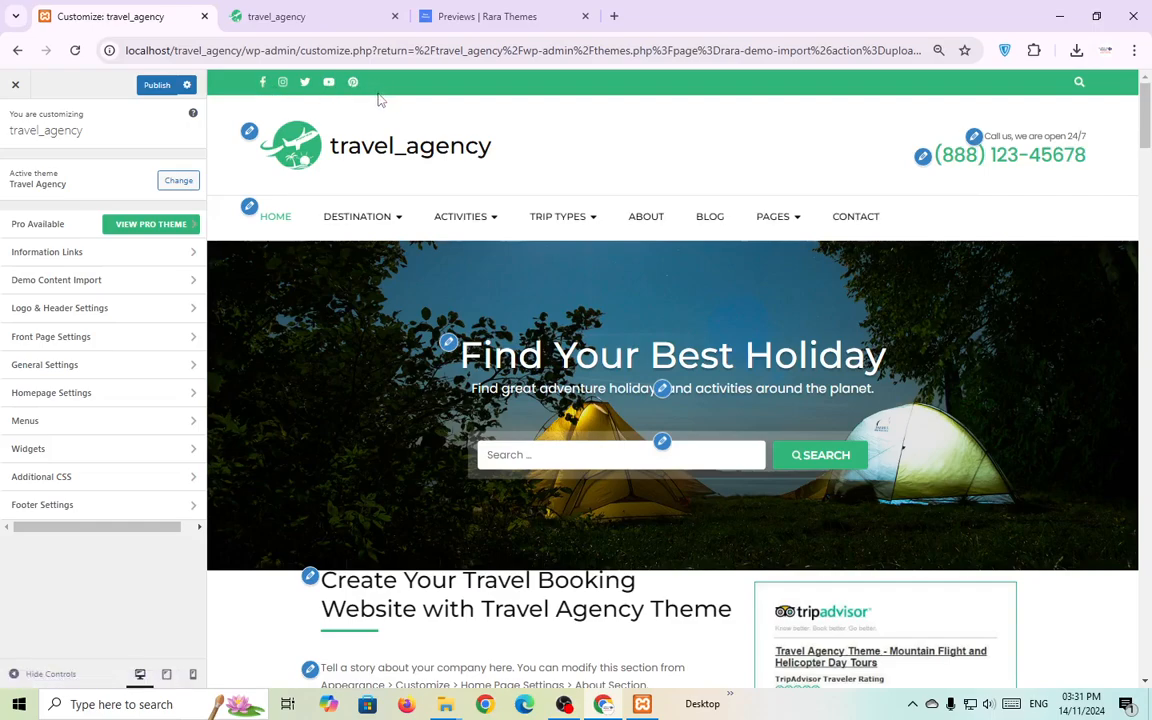
Open the header's Social settings and review the Facebook and Instagram link URLs.
{"action": "left_click", "coordinate": [120, 304]}
{"action": "left_click", "coordinate": [80, 228]}
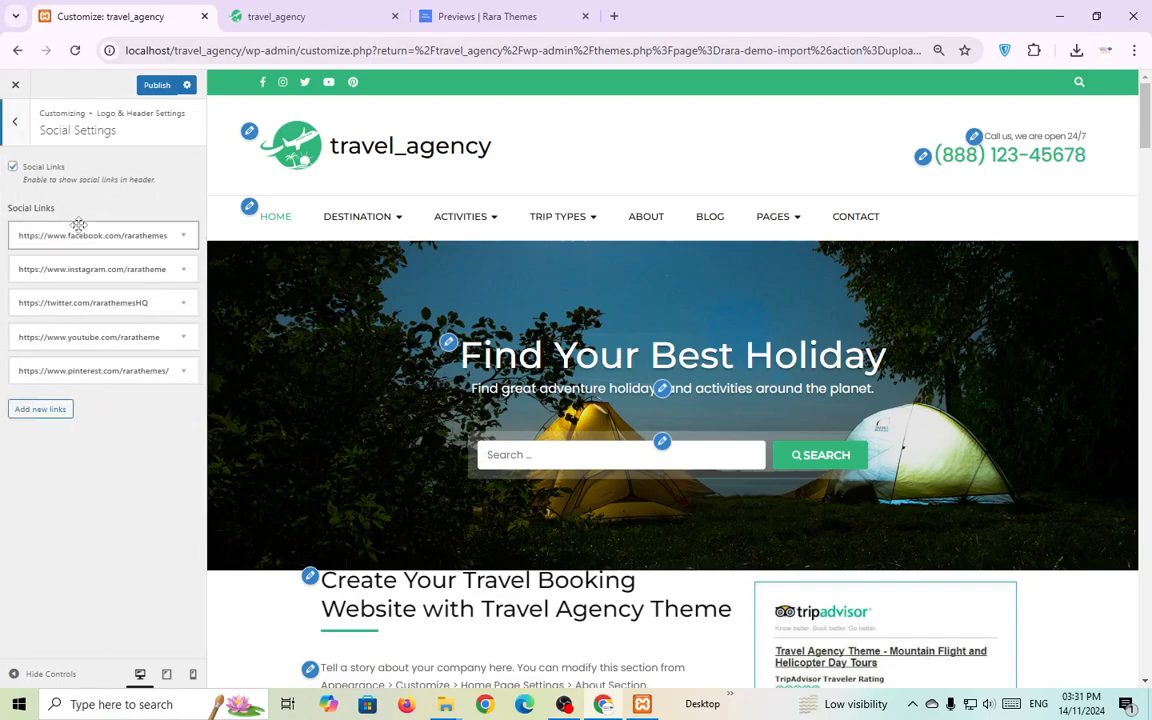
{"action": "left_click", "coordinate": [130, 236]}
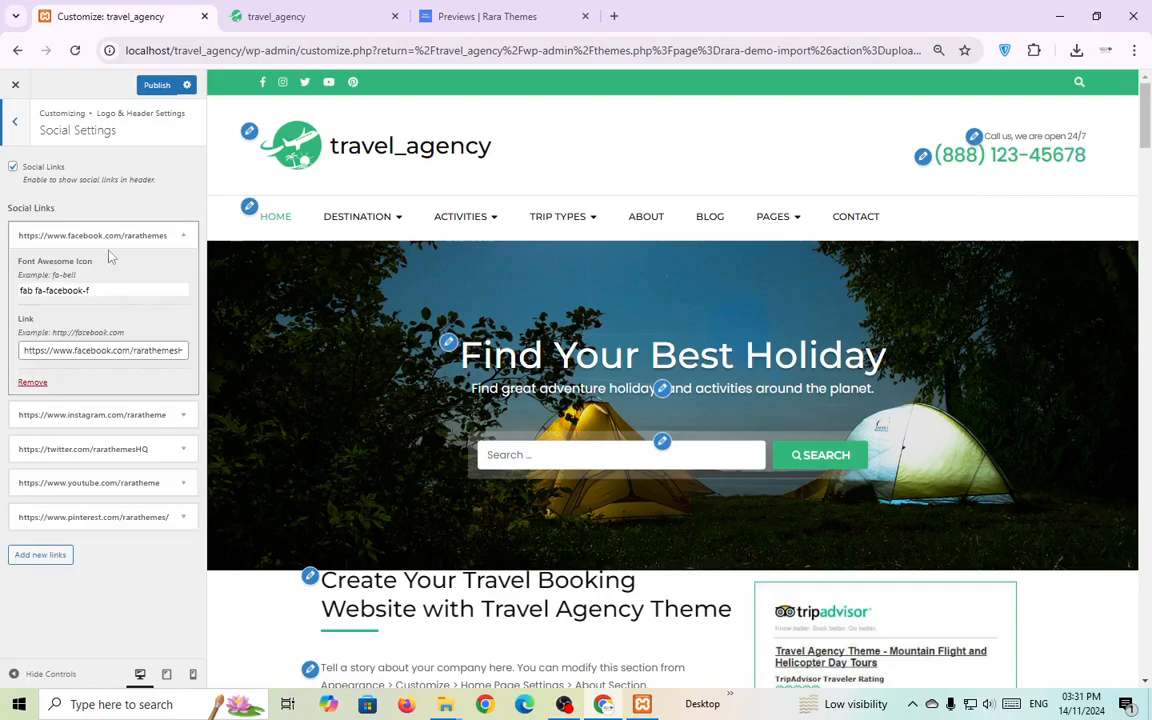
{"action": "triple_click", "coordinate": [128, 347]}
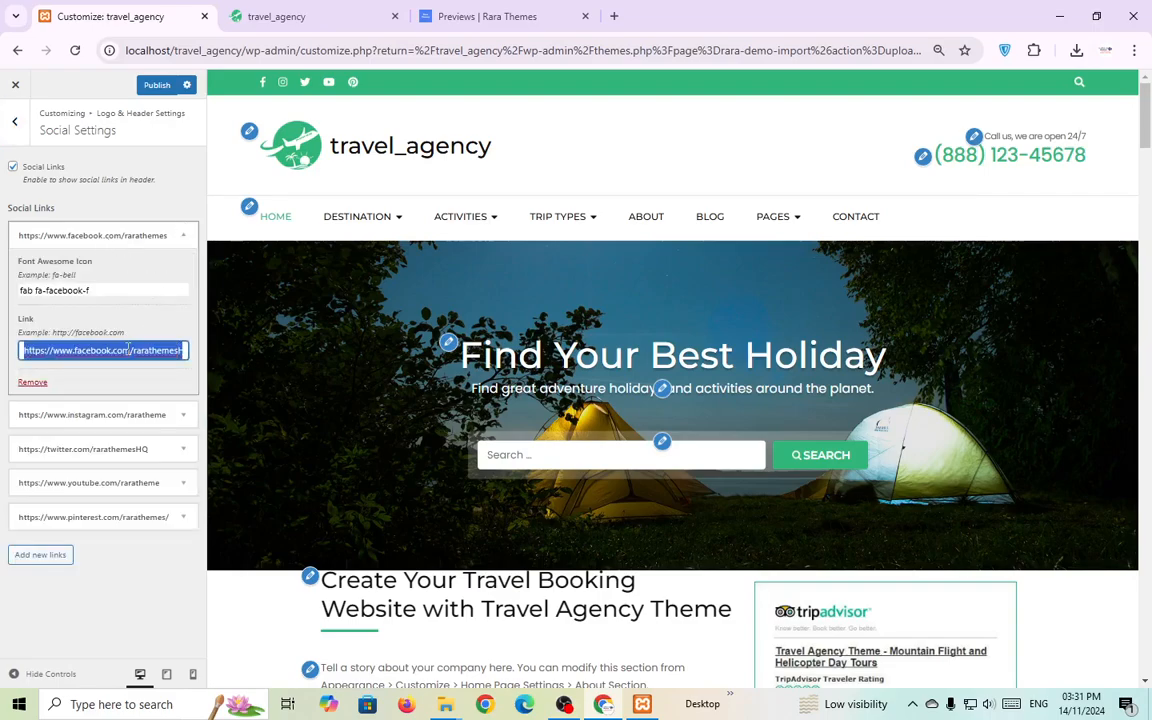
{"action": "left_click", "coordinate": [130, 414]}
{"action": "double_click", "coordinate": [118, 530]}
{"action": "triple_click", "coordinate": [118, 530]}
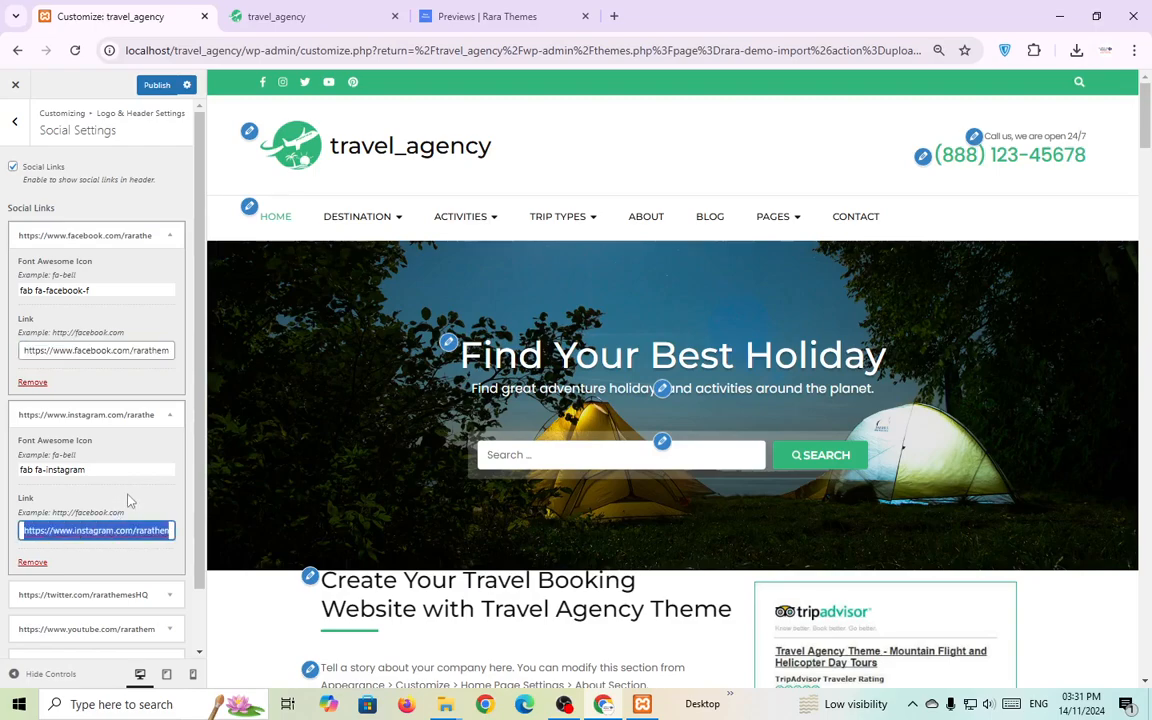
{"action": "scroll", "coordinate": [172, 455], "scroll_direction": "down", "scroll_amount": 1}
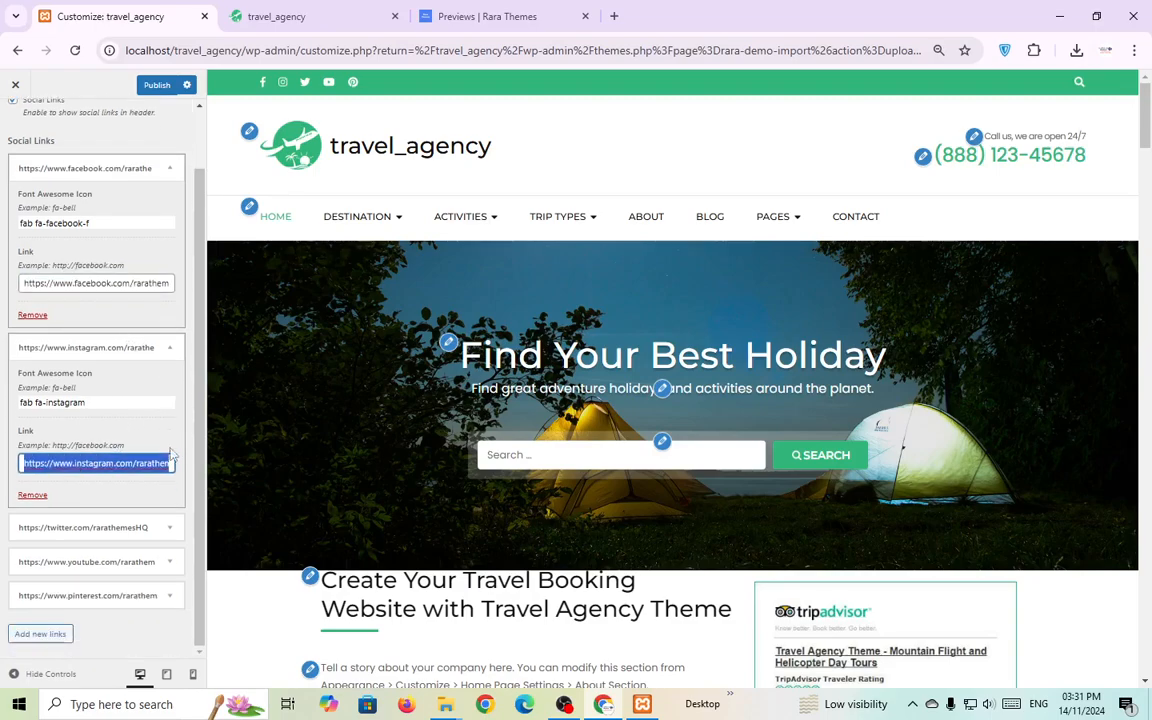
Add a sixth social link with an icon, then remove it, keeping the original five.
{"action": "left_click", "coordinate": [48, 634]}
{"action": "scroll", "coordinate": [100, 560], "scroll_direction": "down", "scroll_amount": 3}
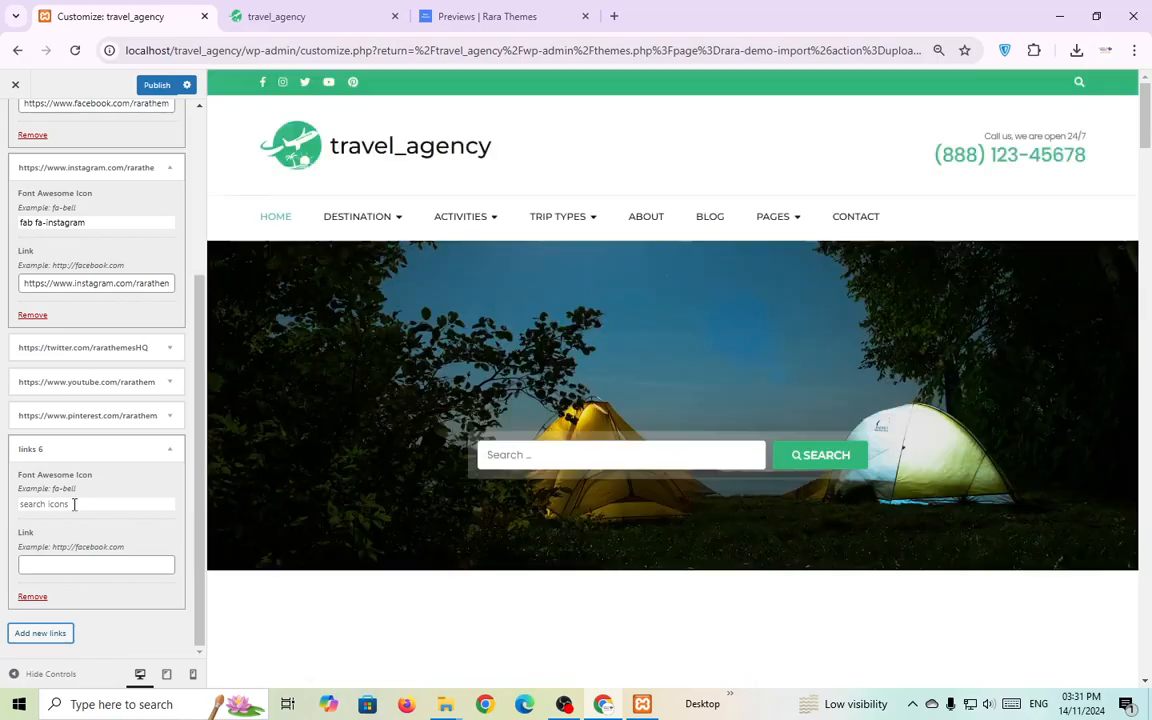
{"action": "left_click", "coordinate": [82, 504]}
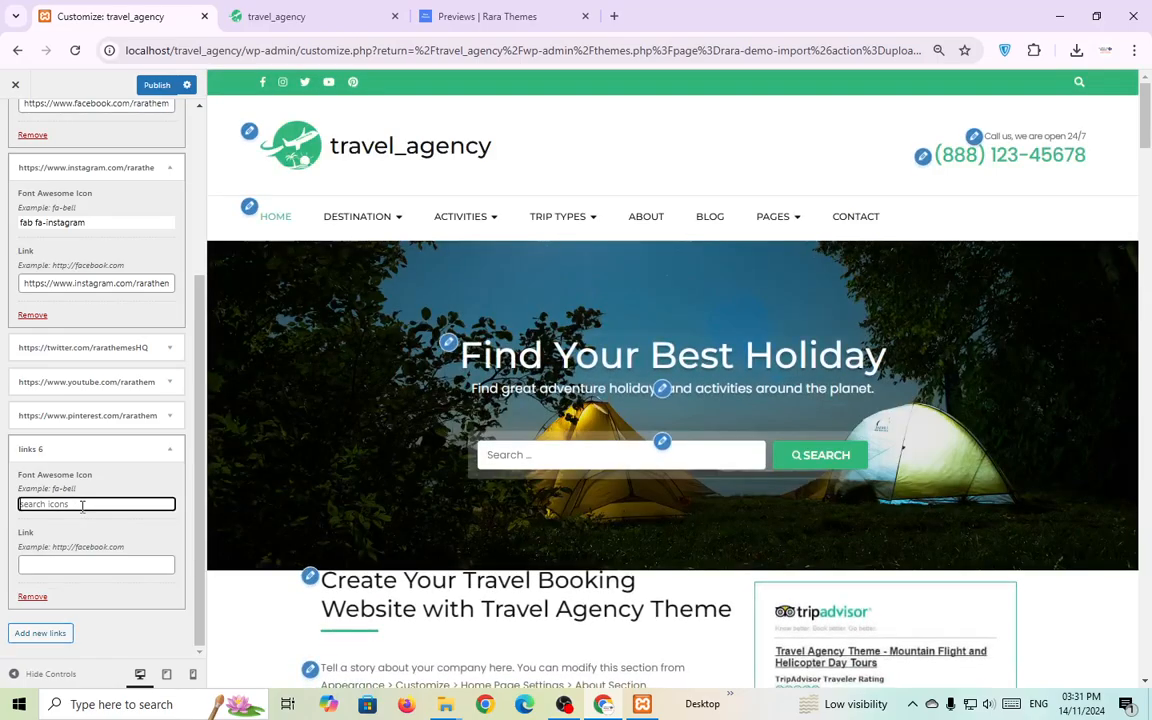
{"action": "scroll", "coordinate": [89, 520], "scroll_direction": "down", "scroll_amount": 2}
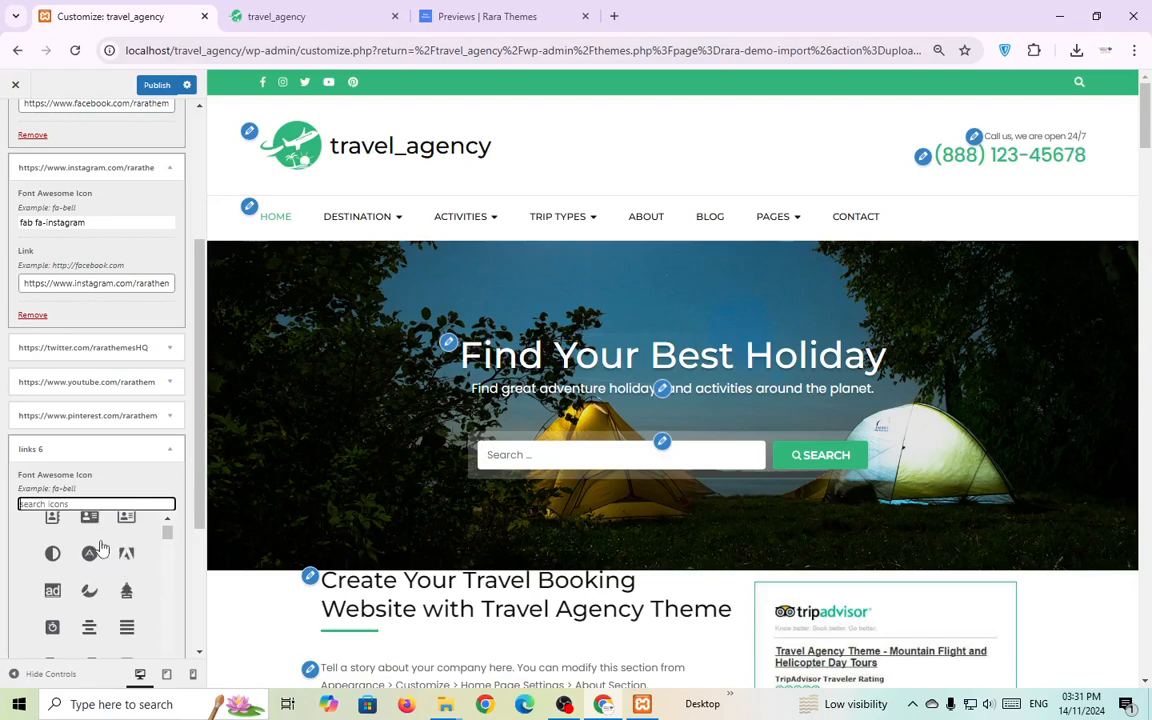
{"action": "left_click", "coordinate": [89, 553]}
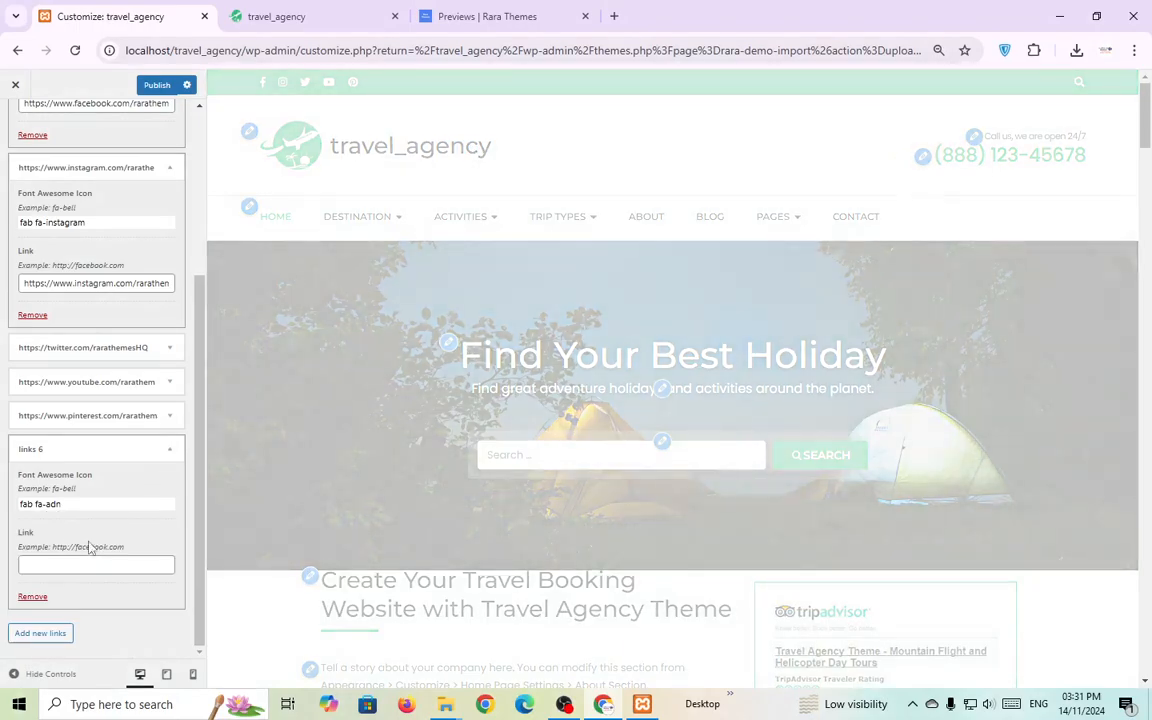
{"action": "left_click", "coordinate": [42, 596]}
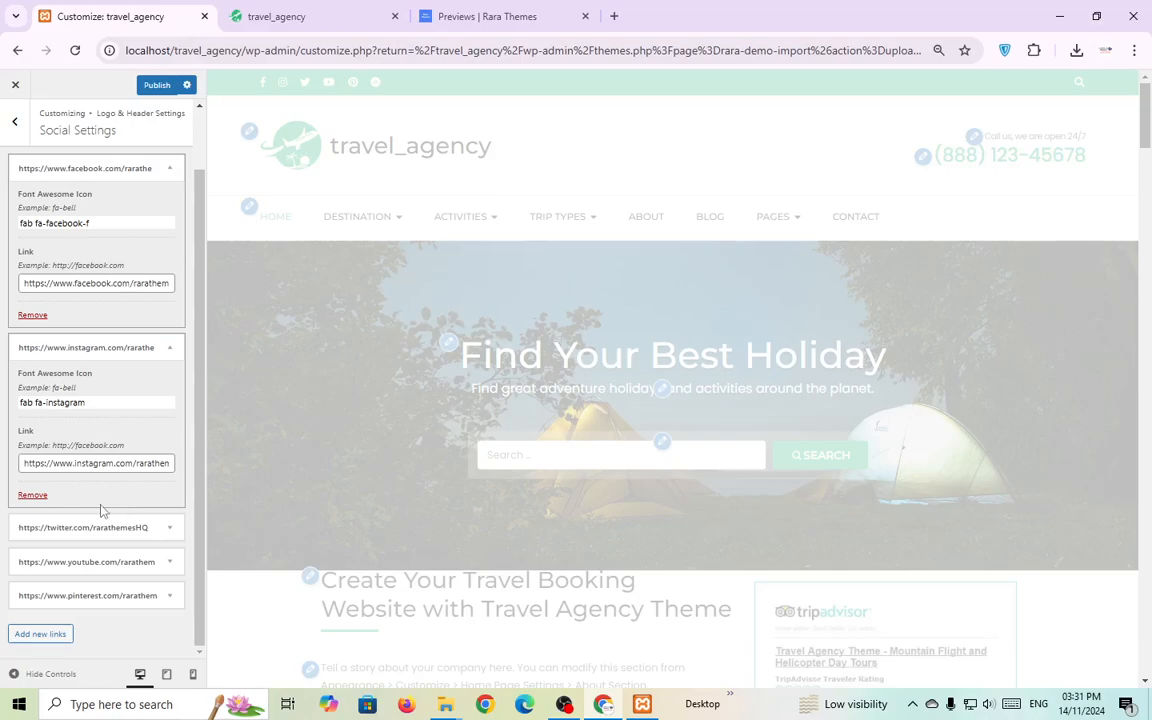
{"action": "left_click", "coordinate": [174, 347]}
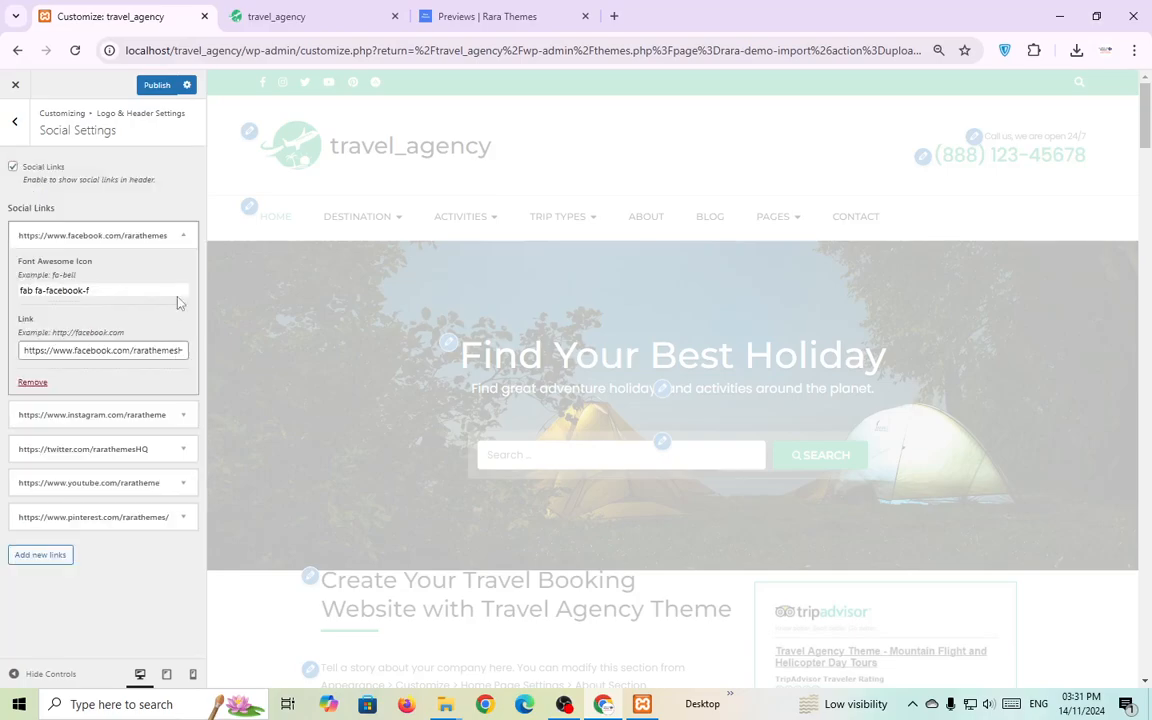
{"action": "left_click", "coordinate": [179, 232]}
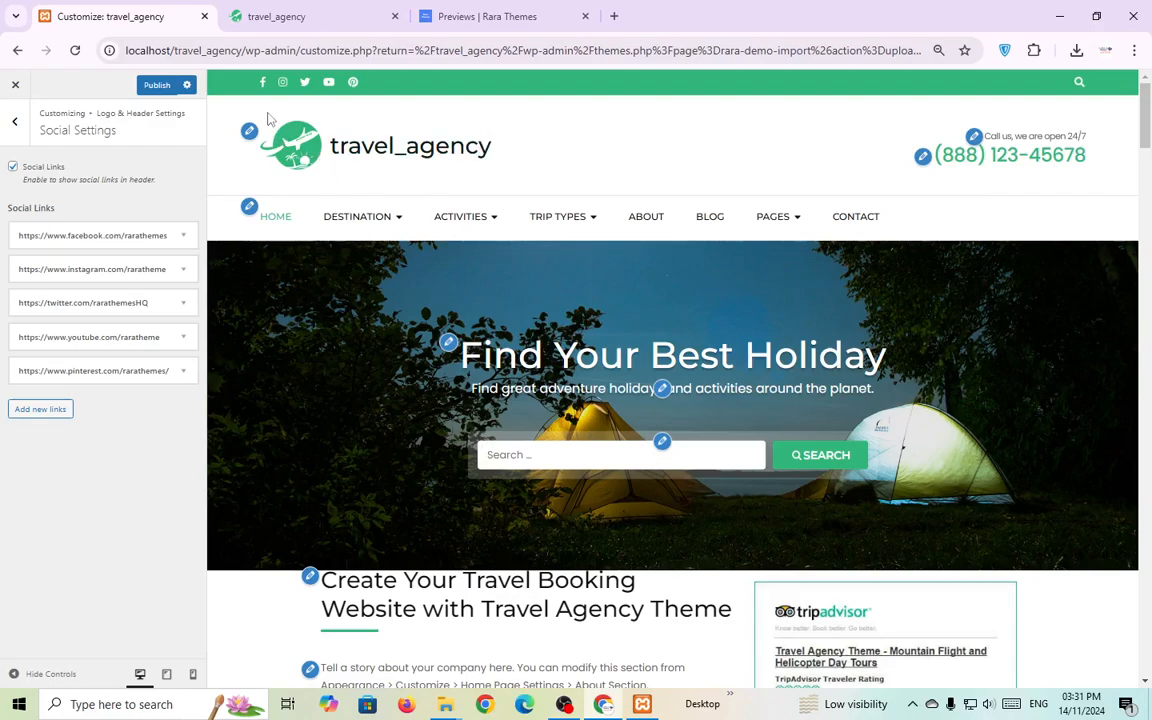
Publish the customizer changes and bring up the Site Identity settings.
{"action": "left_click", "coordinate": [156, 86]}
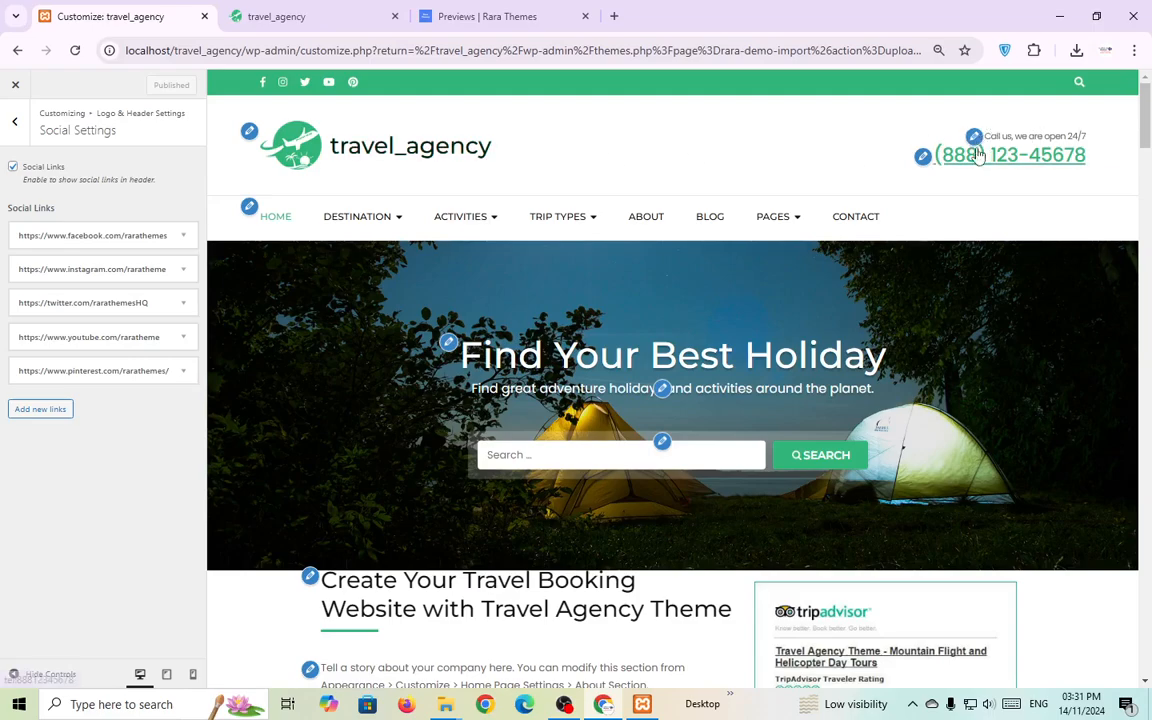
{"action": "scroll", "coordinate": [728, 237], "scroll_direction": "down", "scroll_amount": 3}
{"action": "scroll", "coordinate": [626, 268], "scroll_direction": "up", "scroll_amount": 3}
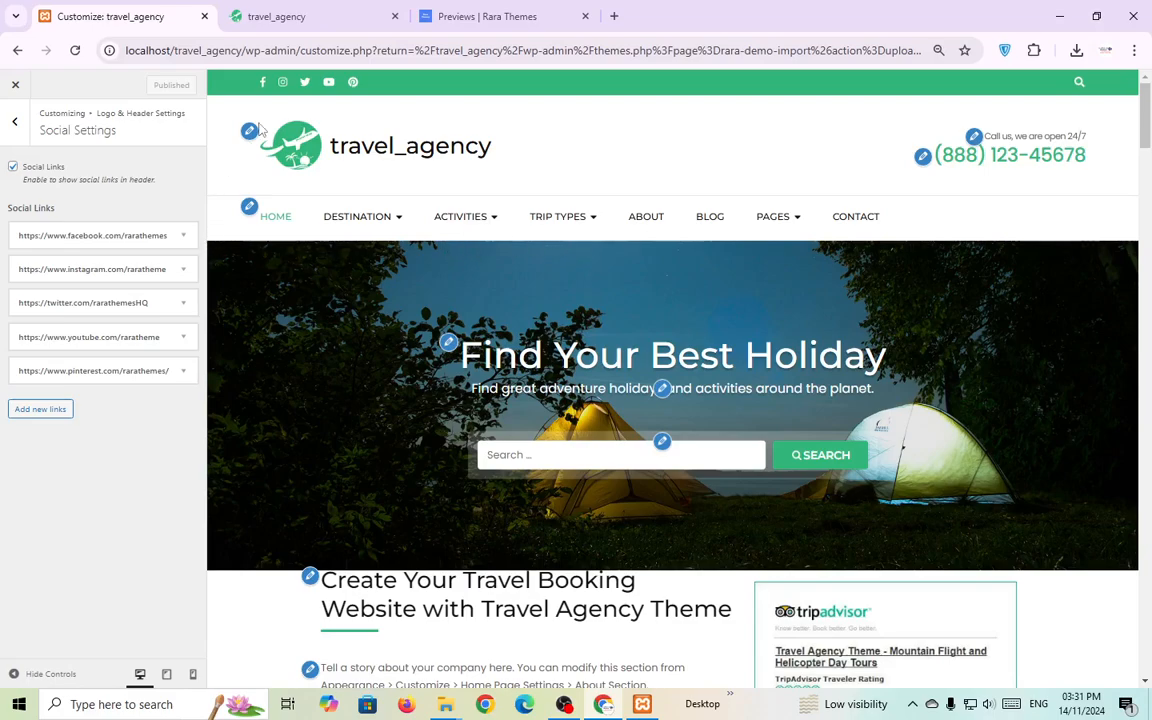
{"action": "left_click", "coordinate": [250, 131]}
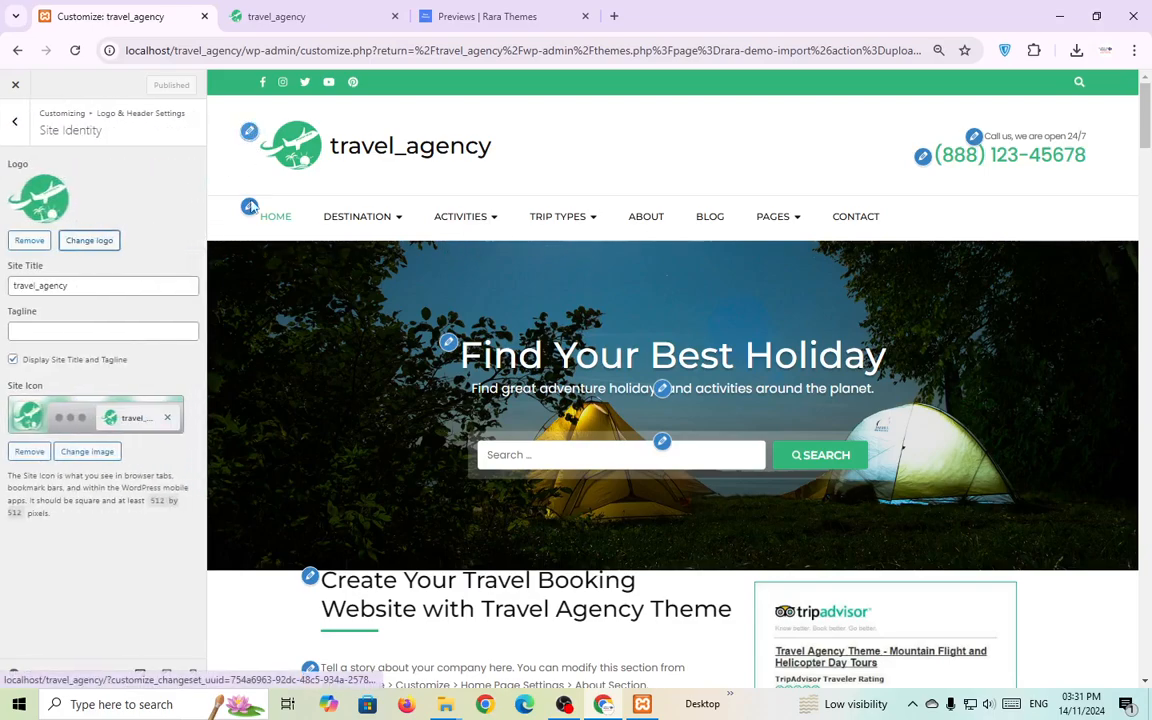
Set the logo to the Akamai image logo2-2.png from the Media Library, skipping cropping.
{"action": "left_click", "coordinate": [92, 241]}
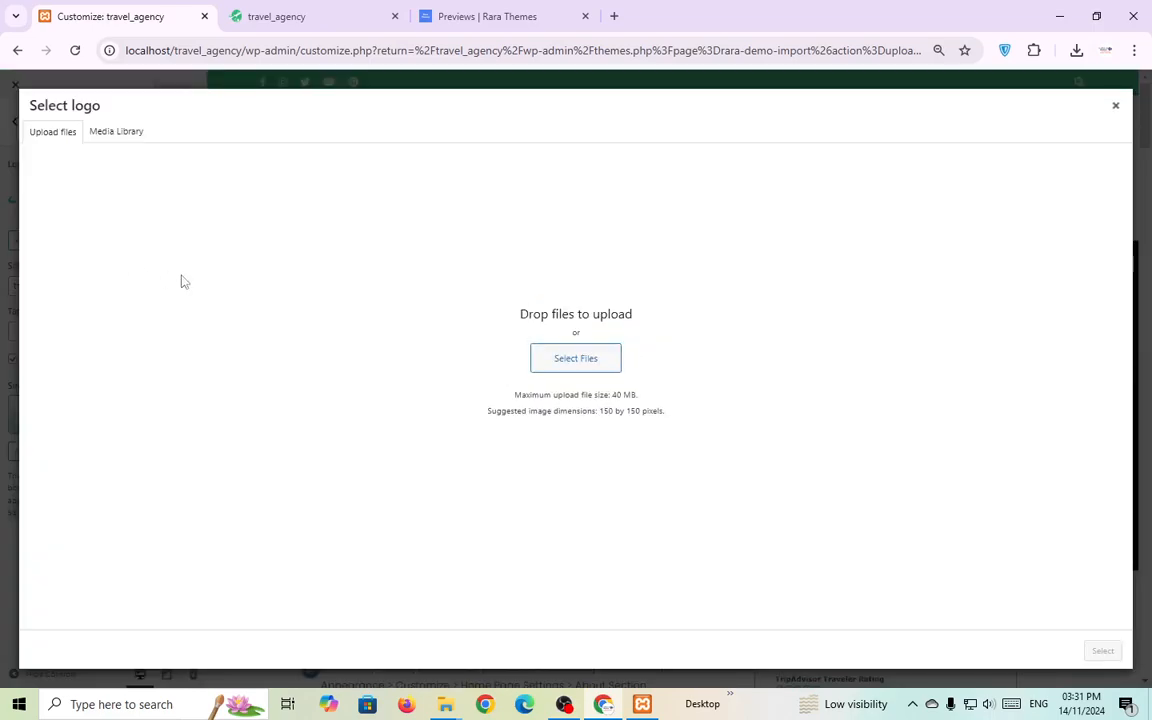
{"action": "left_click", "coordinate": [116, 133]}
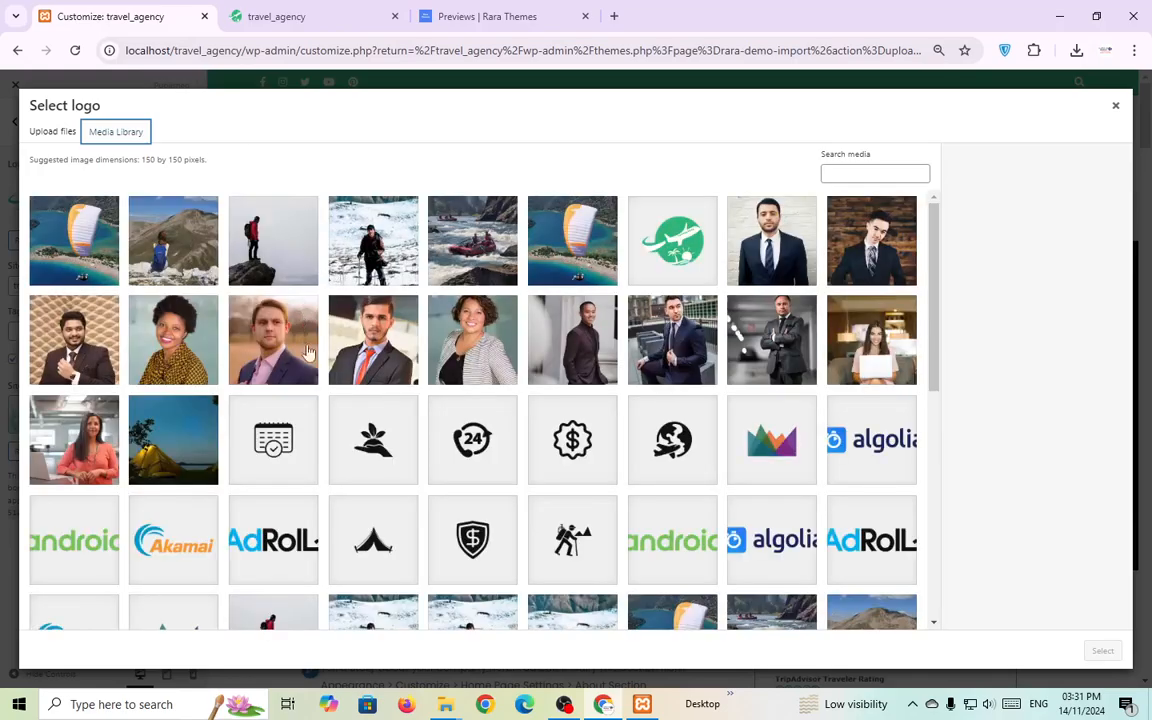
{"action": "left_click", "coordinate": [140, 495]}
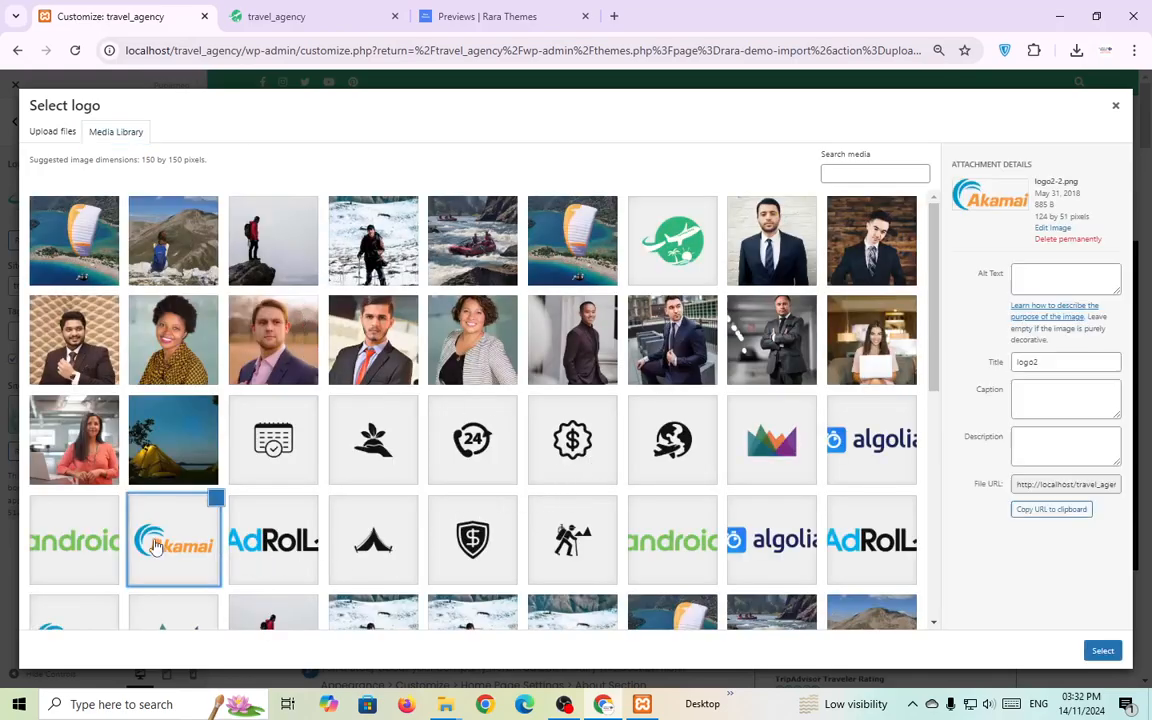
{"action": "left_click", "coordinate": [1102, 651]}
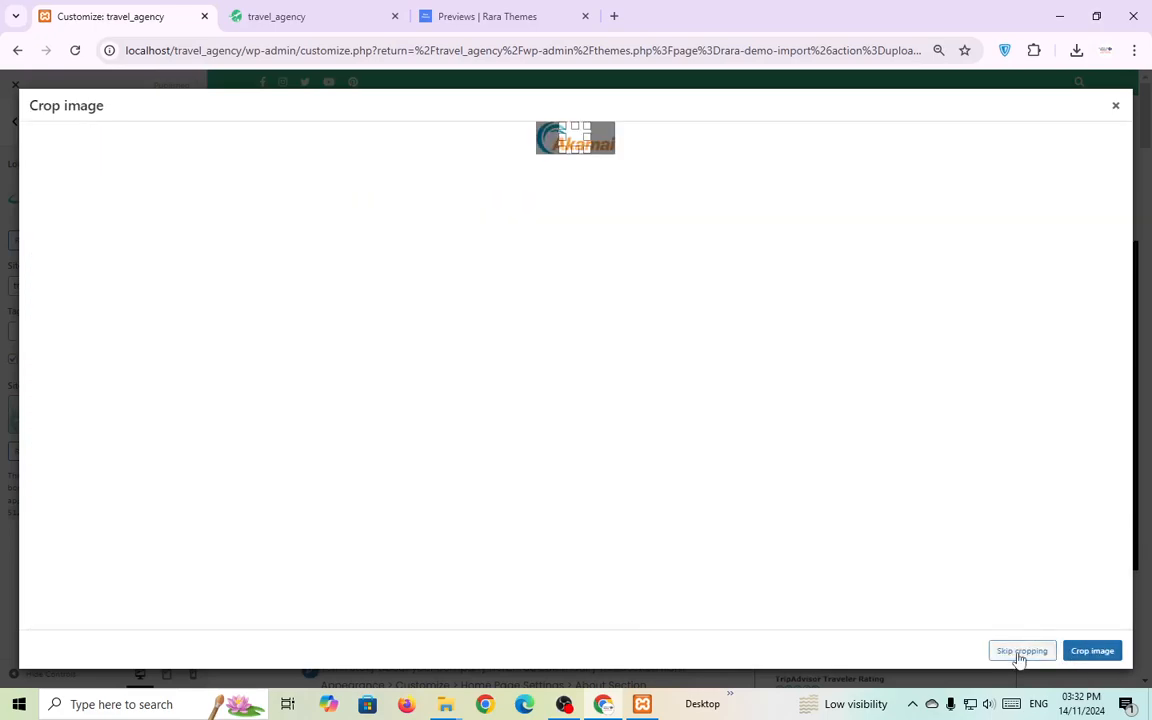
{"action": "left_click", "coordinate": [1020, 651]}
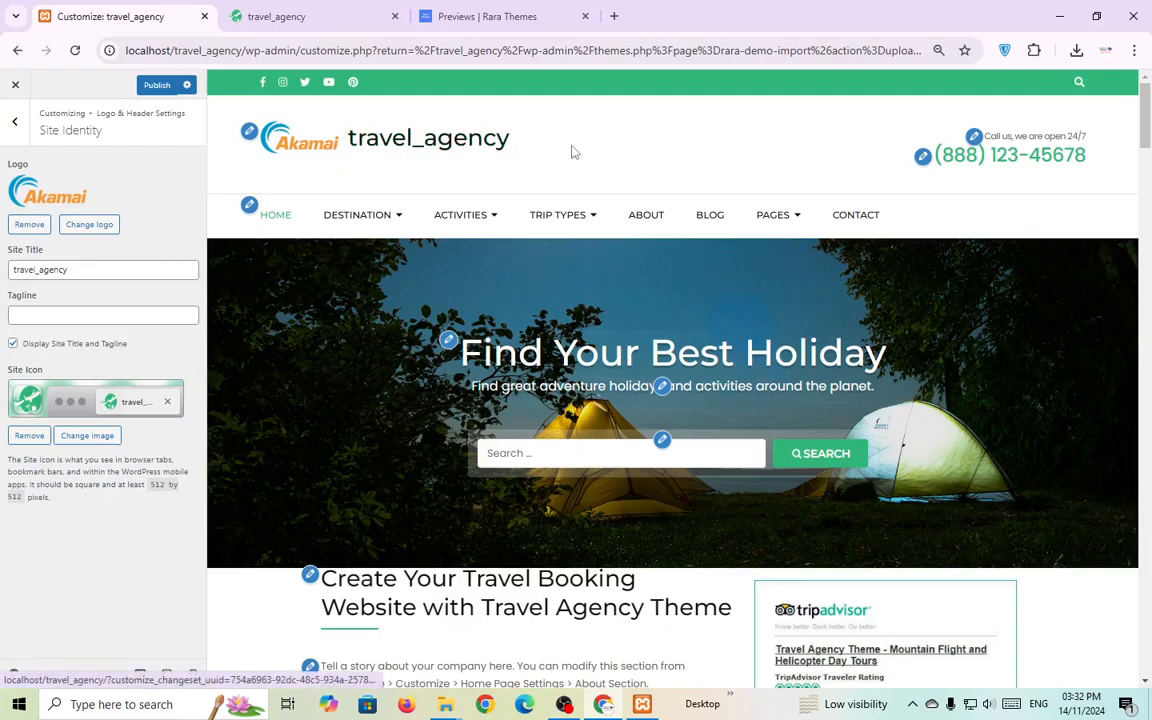
{"action": "double_click", "coordinate": [127, 265]}
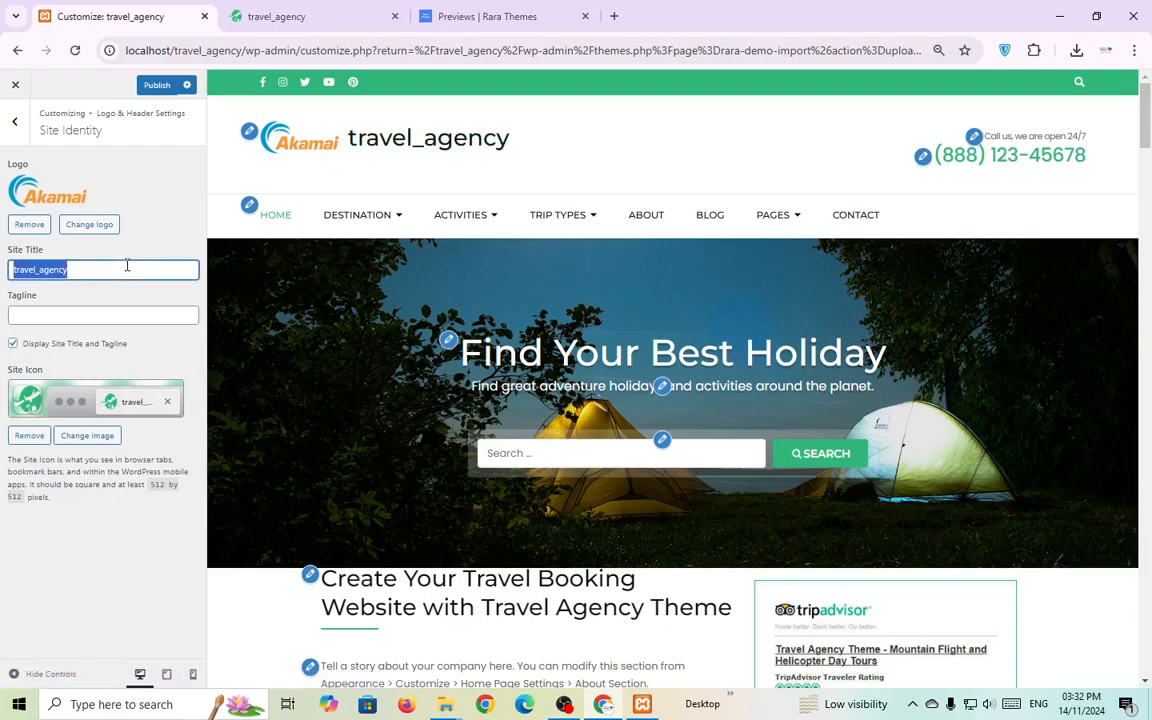
{"action": "key", "text": "BackSpace"}
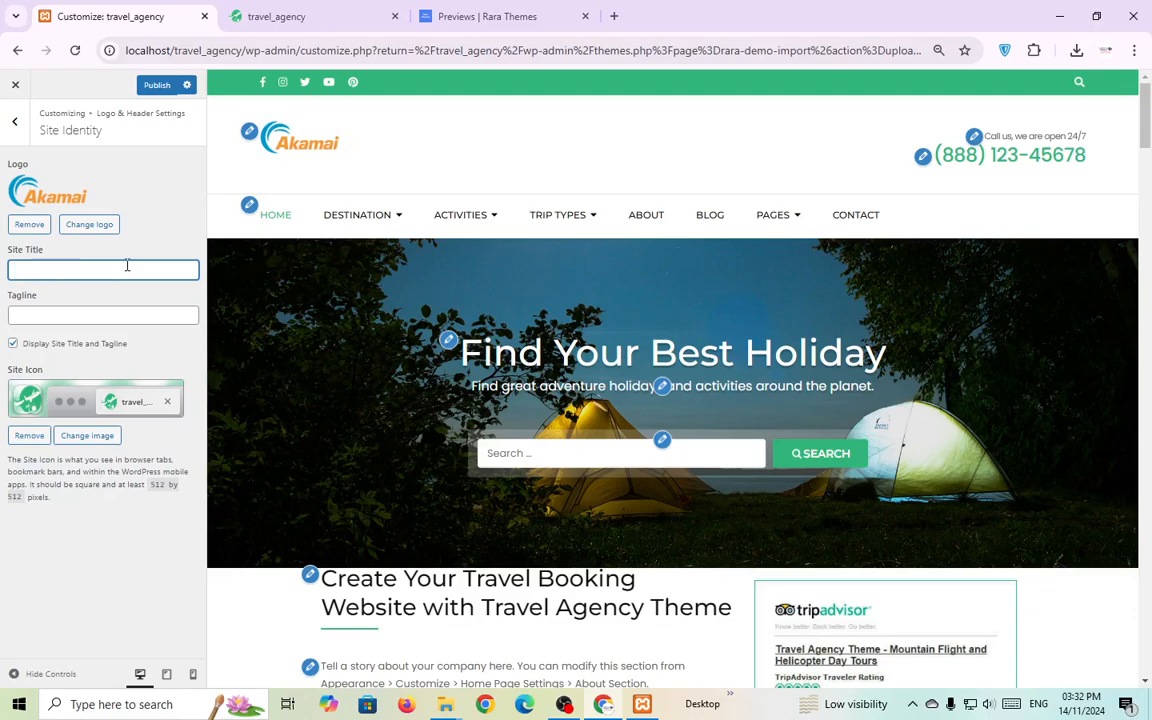
{"action": "key", "text": "Tab"}
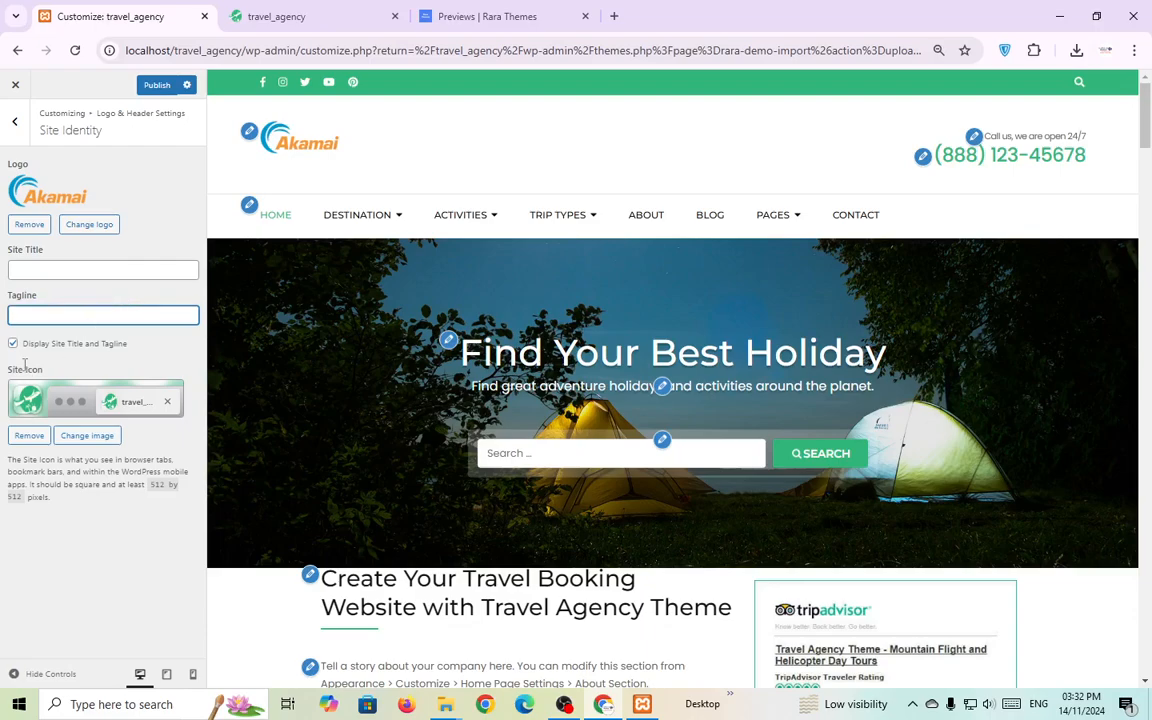
{"action": "left_click", "coordinate": [290, 17]}
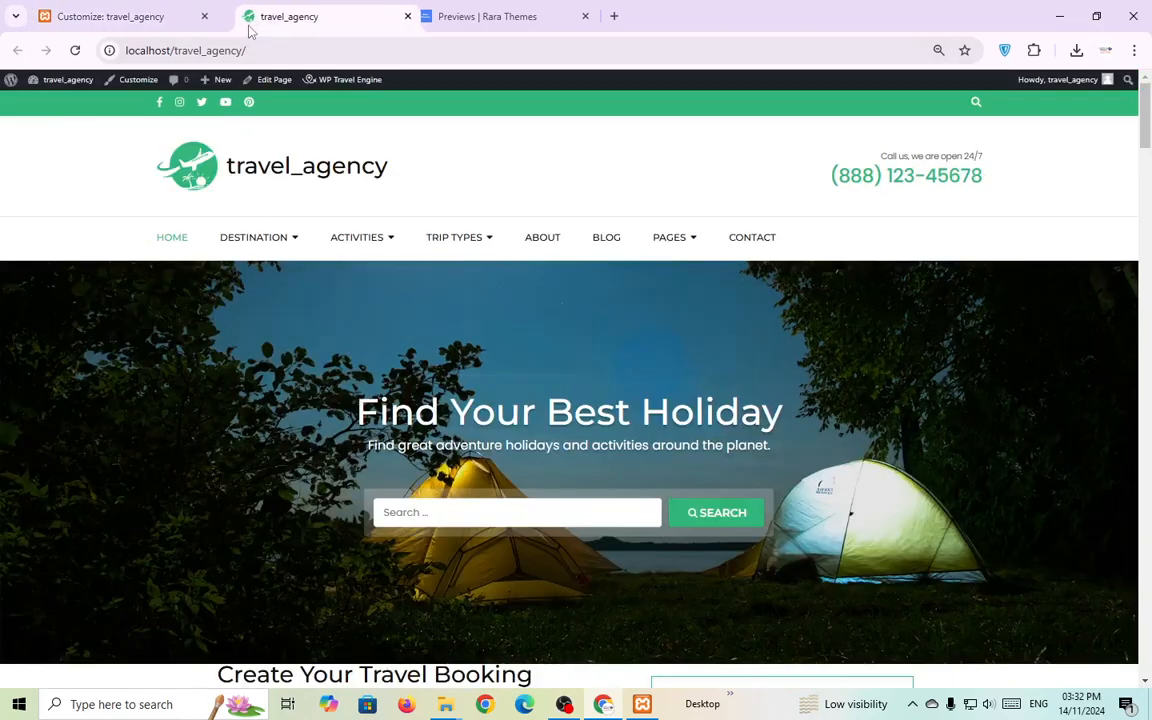
{"action": "left_click", "coordinate": [80, 17]}
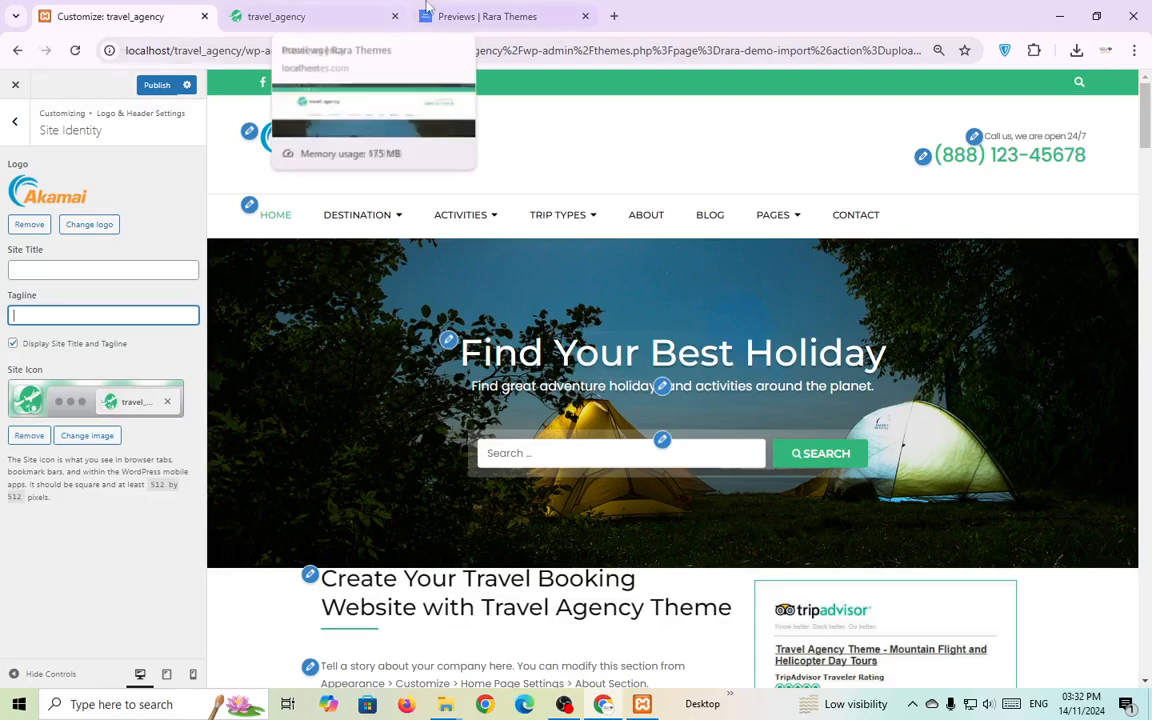
{"action": "left_click", "coordinate": [258, 18]}
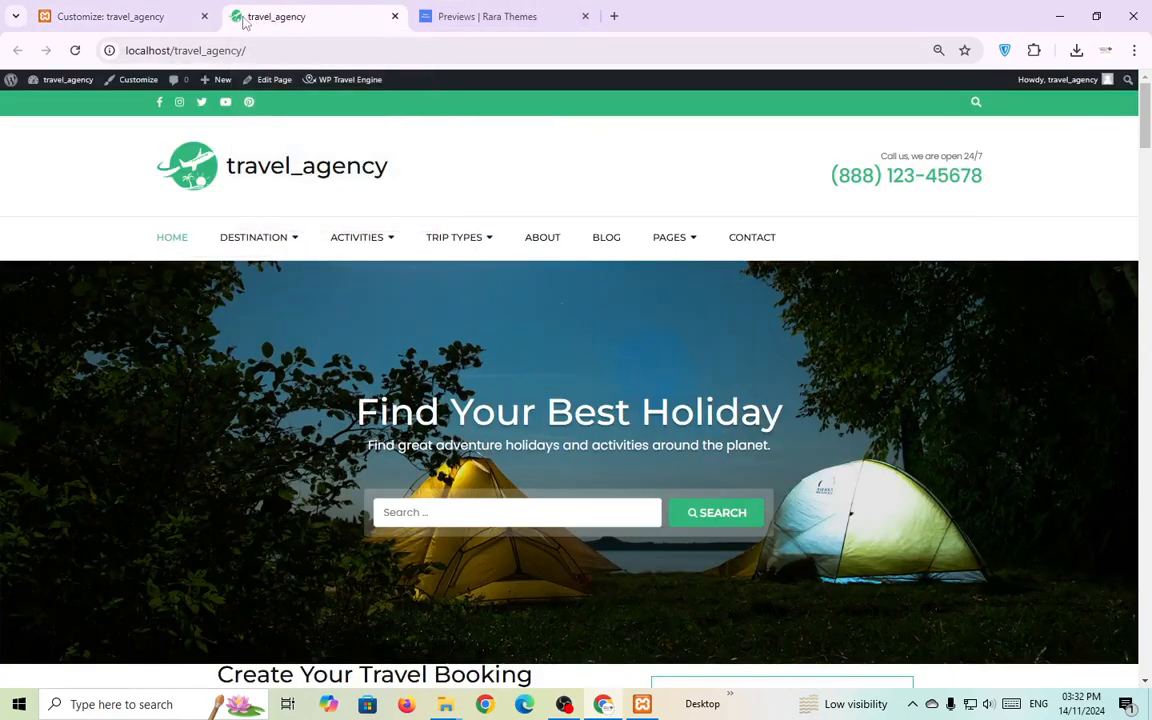
{"action": "left_click", "coordinate": [478, 15]}
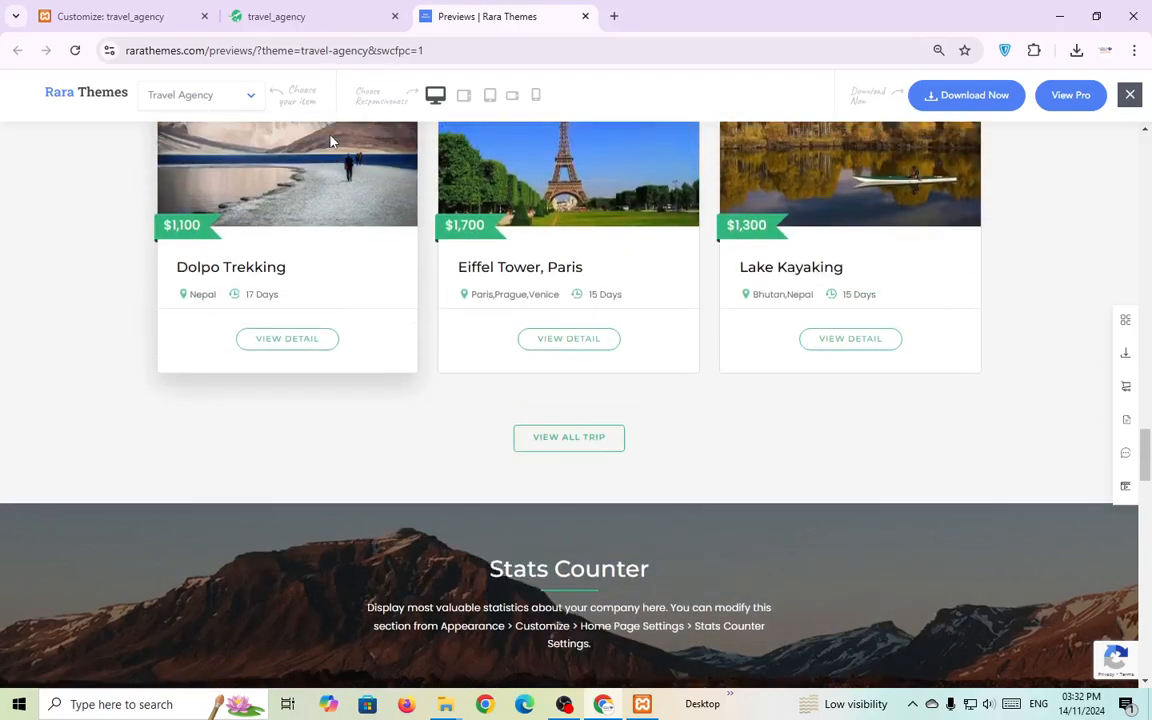
{"action": "scroll", "coordinate": [330, 140], "scroll_direction": "up", "scroll_amount": 1}
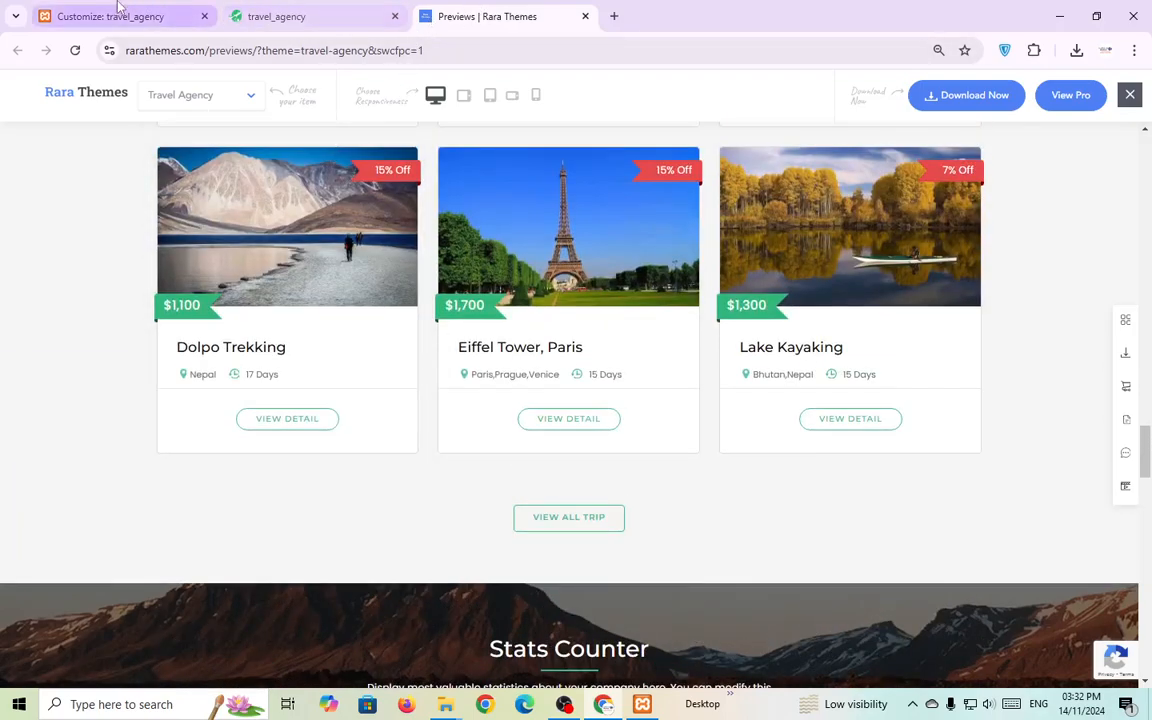
{"action": "left_click", "coordinate": [116, 15]}
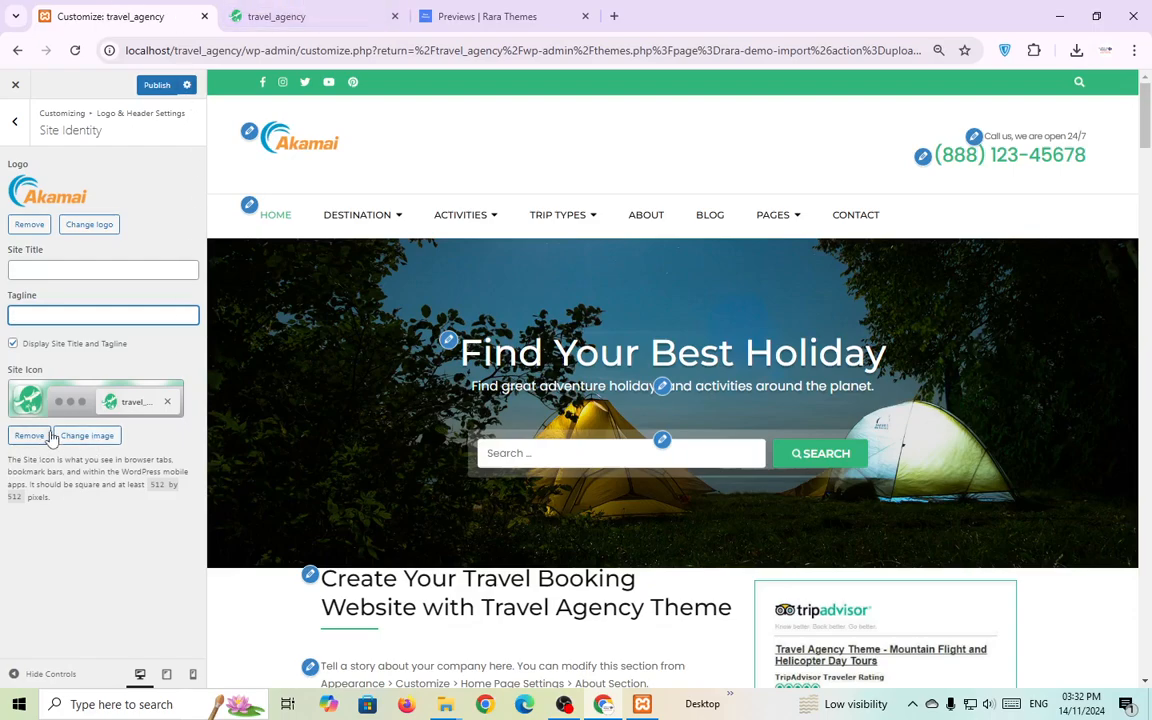
Set the Akamai logo image as the site icon without cropping.
{"action": "left_click", "coordinate": [87, 436]}
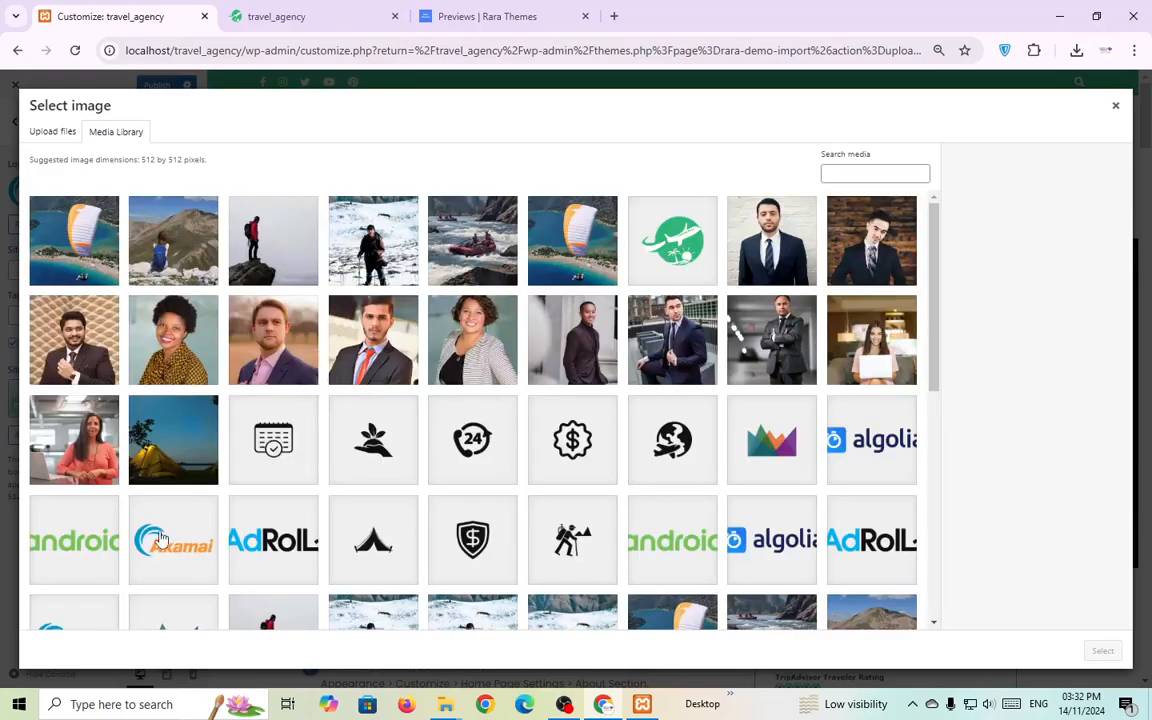
{"action": "left_click", "coordinate": [160, 538]}
{"action": "left_click", "coordinate": [1100, 650]}
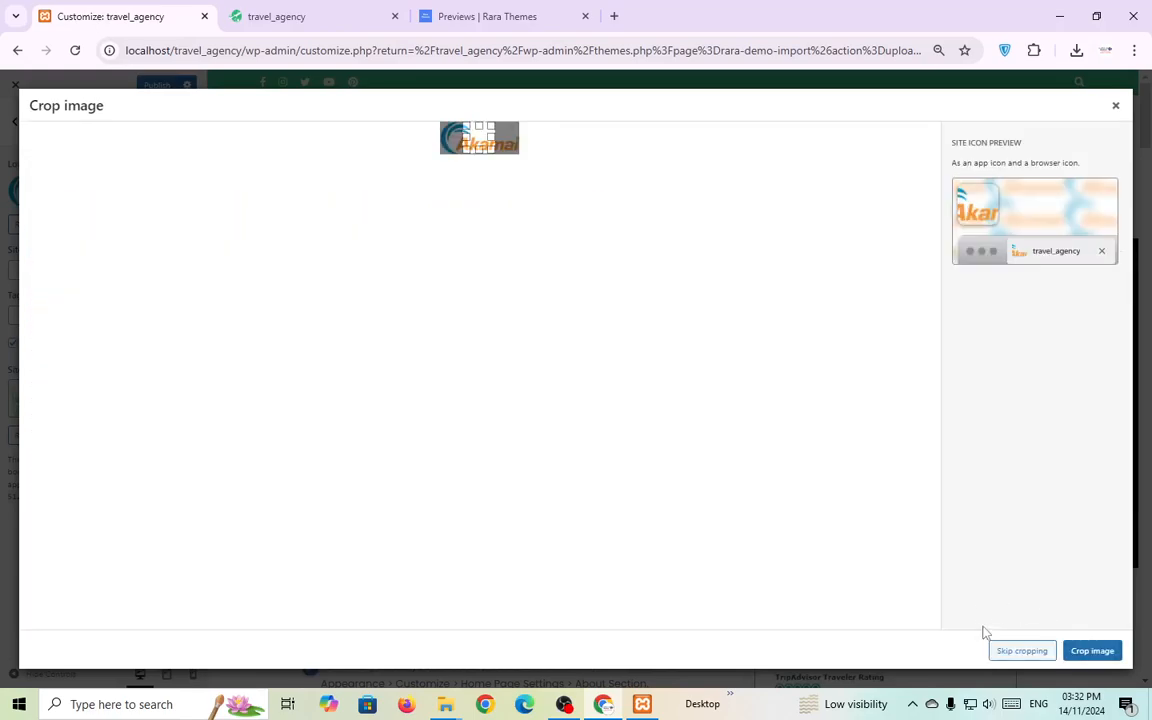
{"action": "left_click", "coordinate": [1008, 651]}
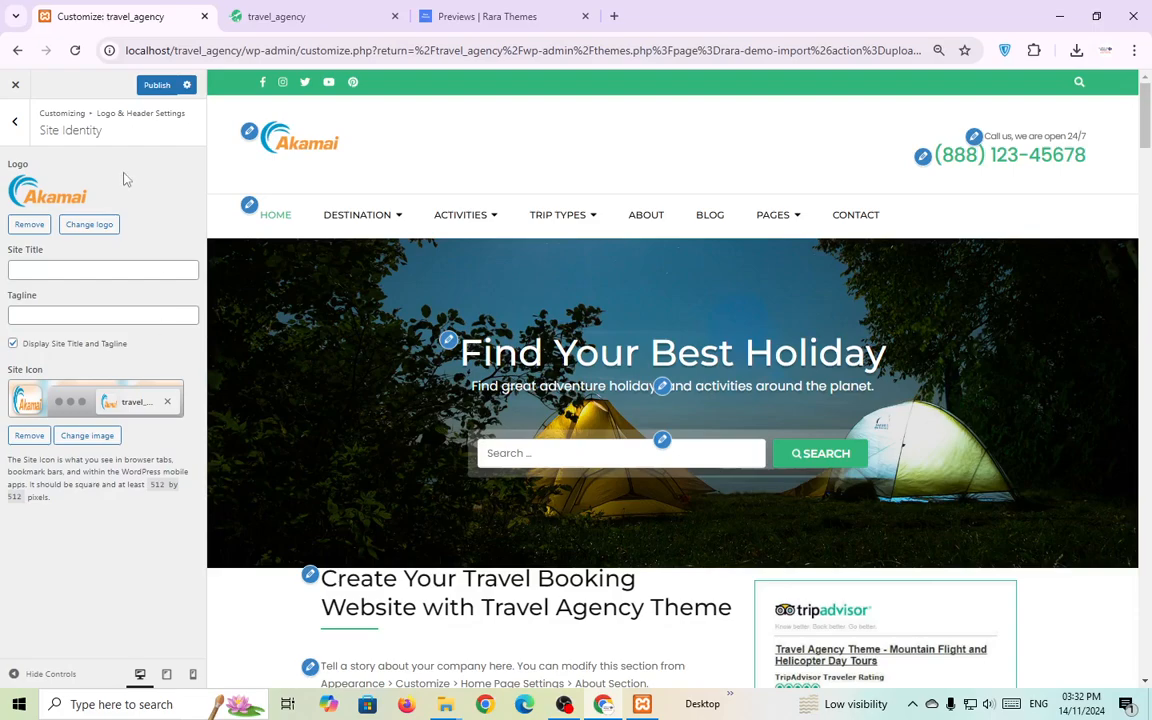
Publish the changes and reload the live site to confirm the Akamai logo.
{"action": "left_click", "coordinate": [157, 86]}
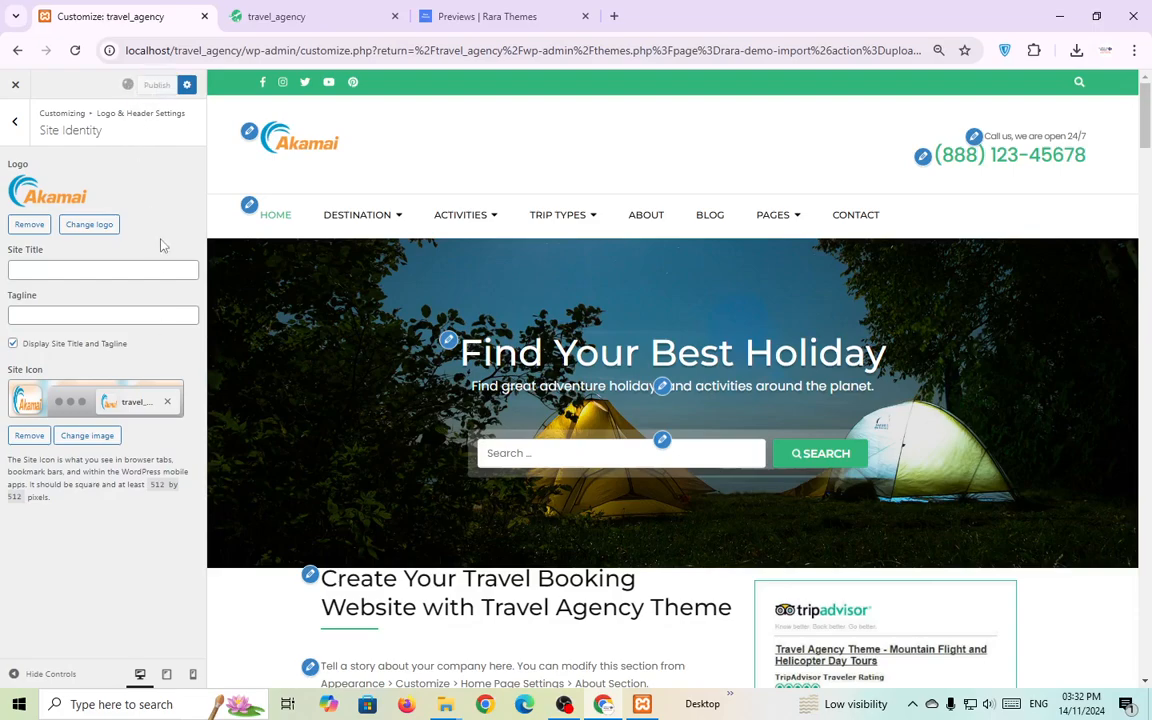
{"action": "left_click", "coordinate": [280, 17]}
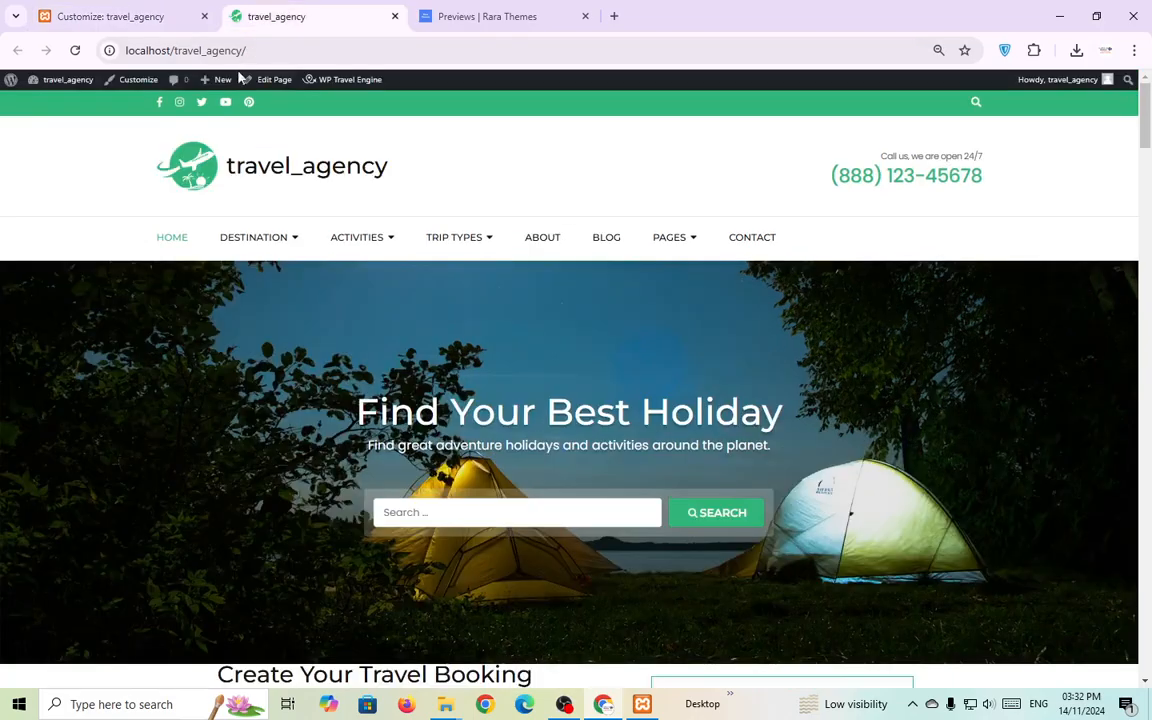
{"action": "left_click", "coordinate": [74, 50]}
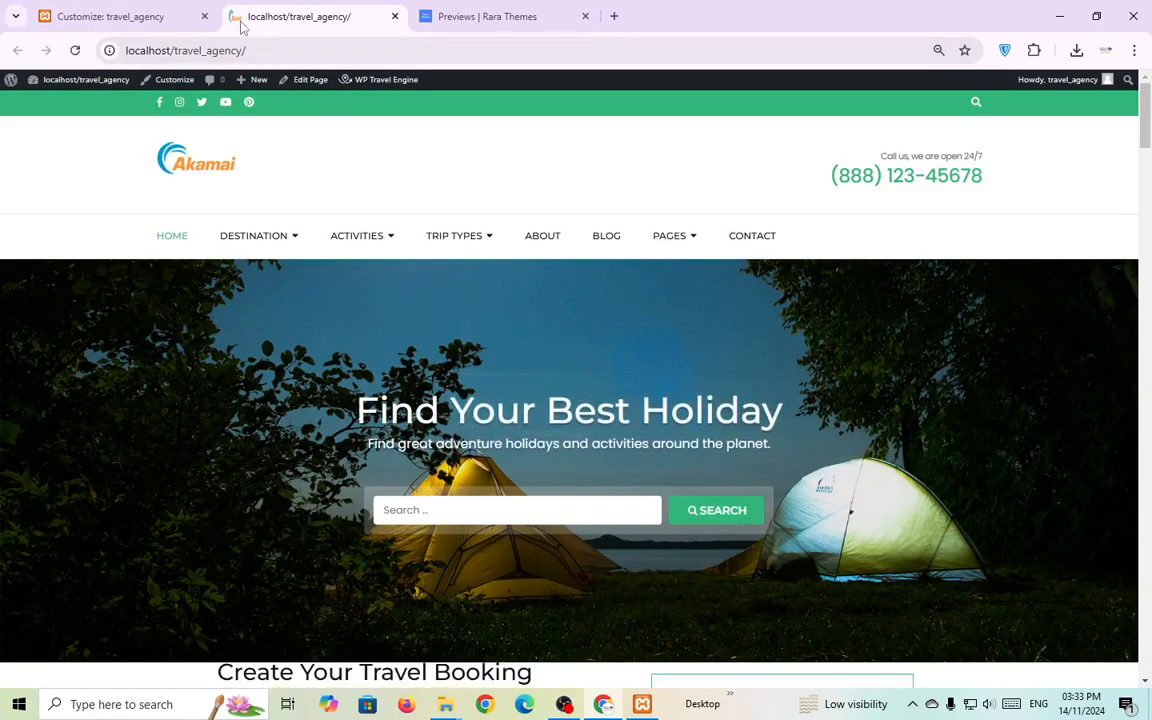
{"action": "left_click", "coordinate": [95, 17]}
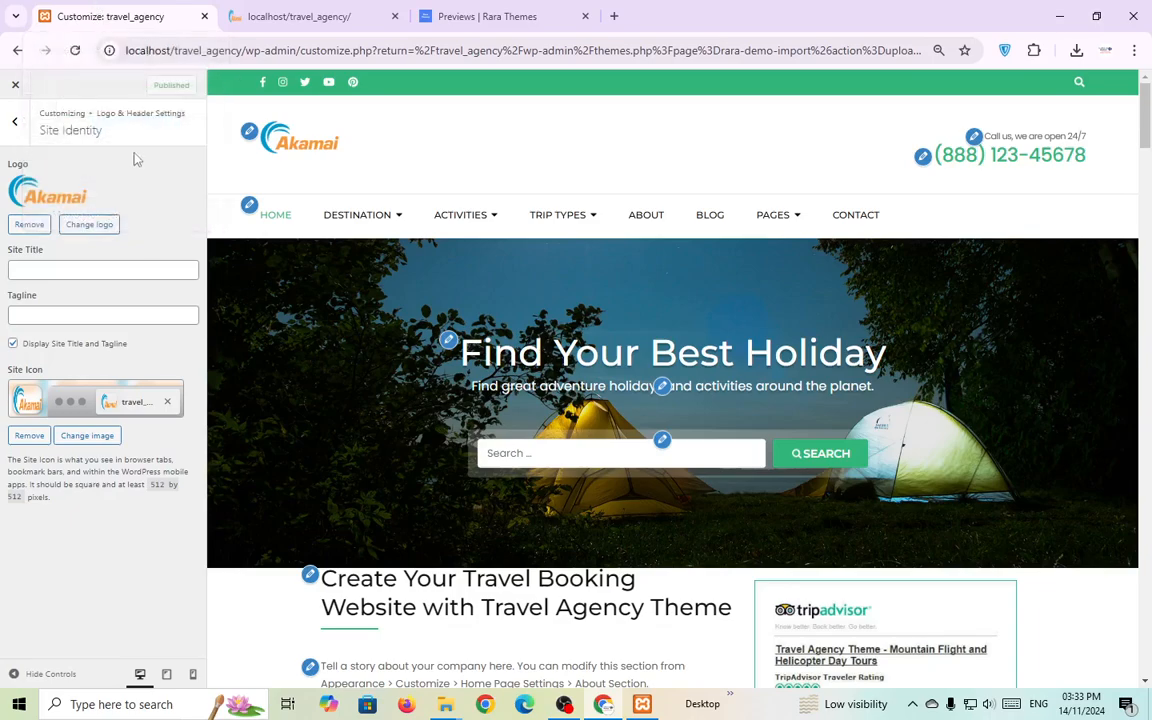
Change the phone number's ending to 3453 and prefix its label with 'You can'.
{"action": "left_click", "coordinate": [973, 136]}
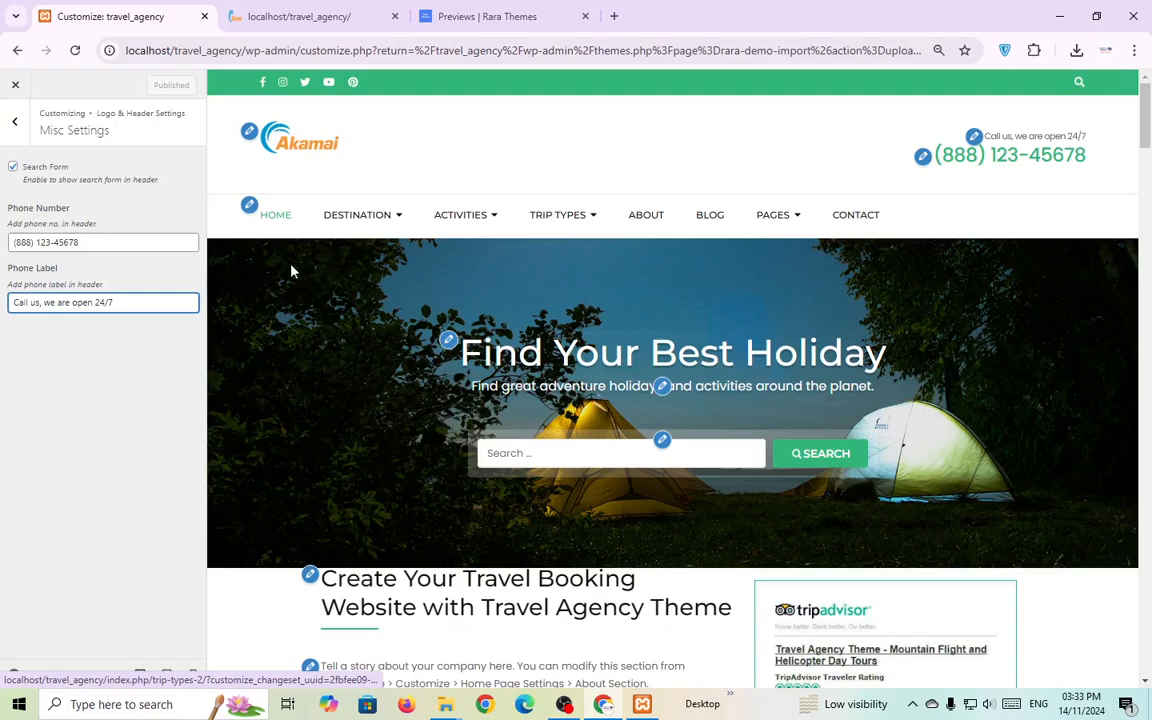
{"action": "left_click", "coordinate": [93, 241]}
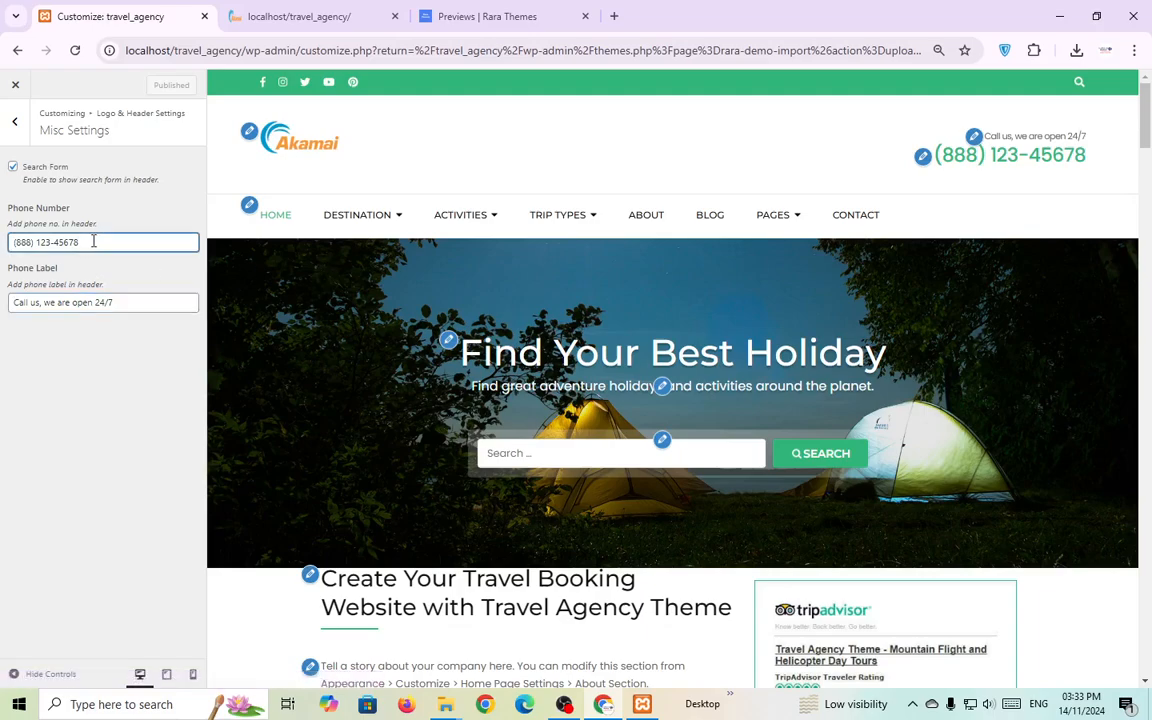
{"action": "key", "text": "BackSpace"}
{"action": "key", "text": "BackSpace"}
{"action": "key", "text": "BackSpace"}
{"action": "key", "text": "BackSpace"}
{"action": "type", "text": "345345"}
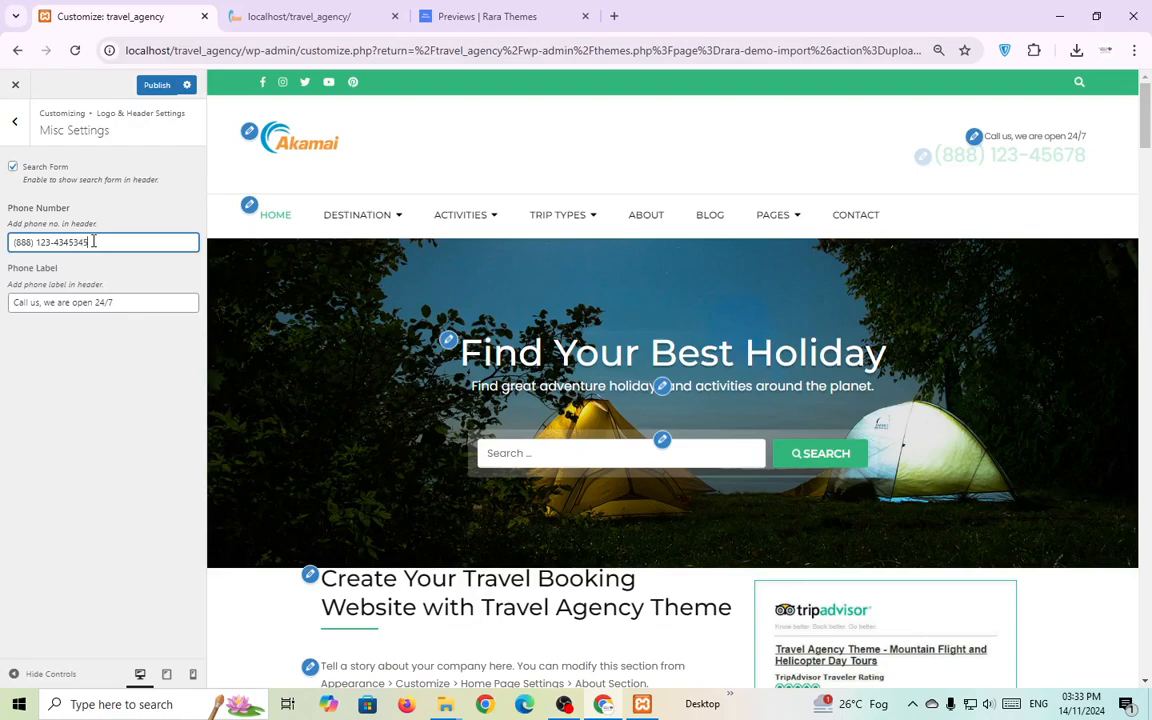
{"action": "left_click", "coordinate": [107, 429]}
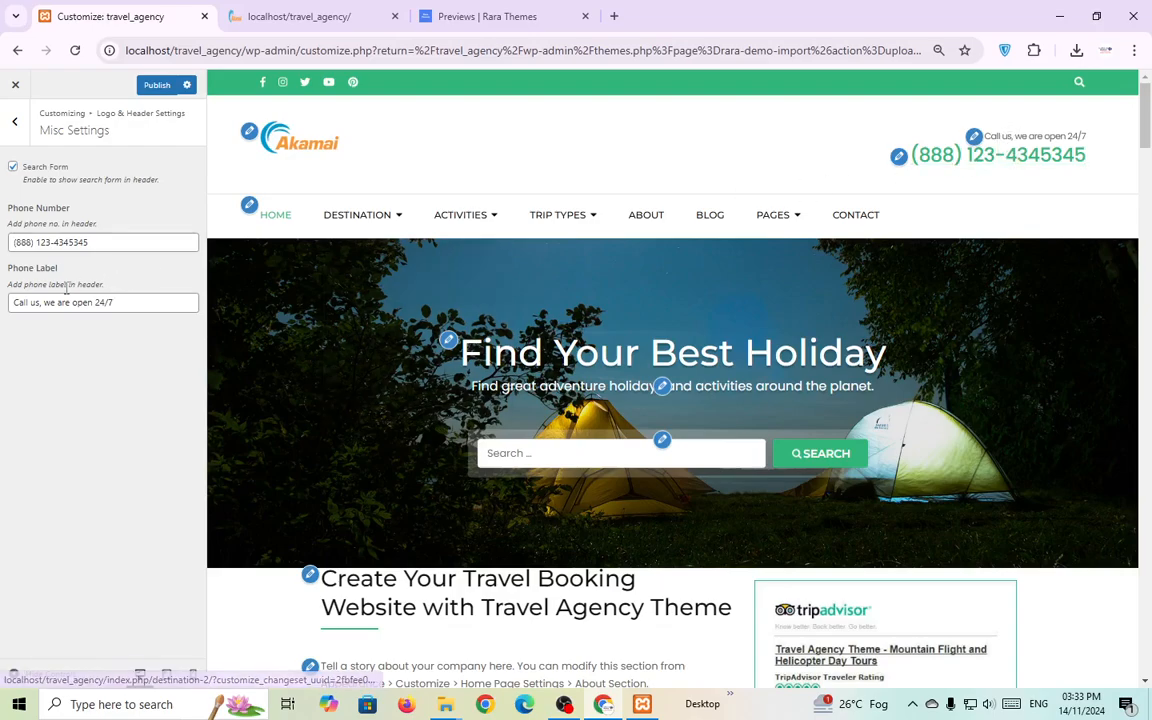
{"action": "left_click", "coordinate": [17, 304]}
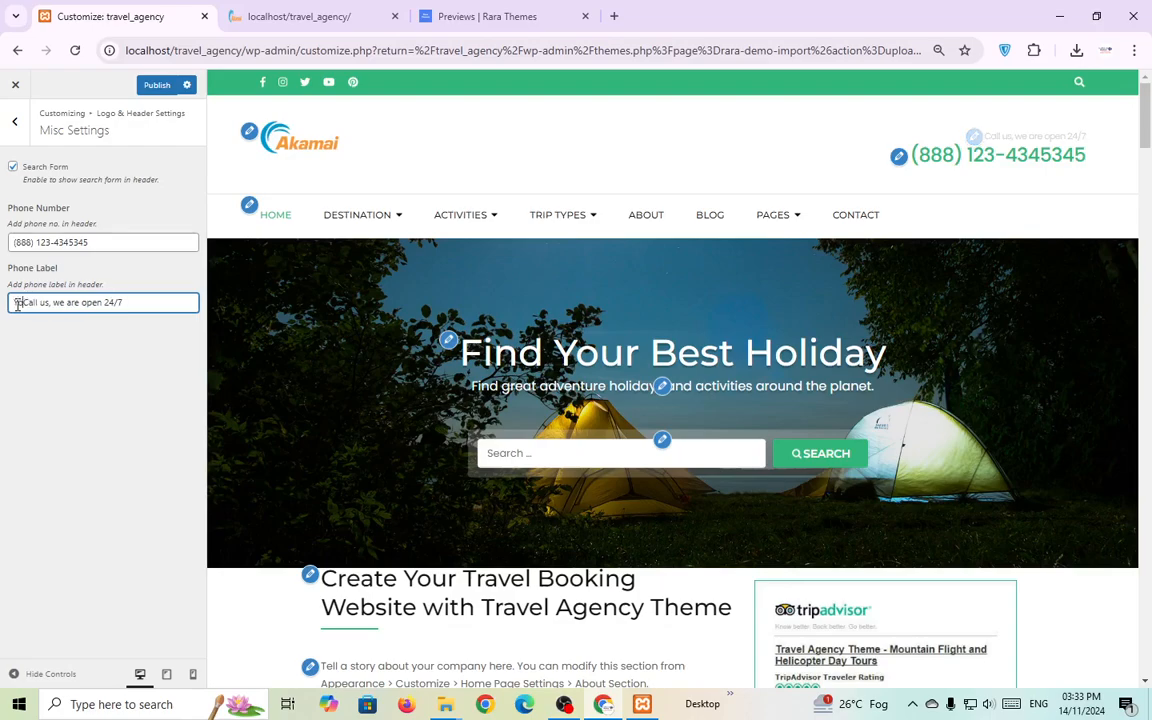
{"action": "type", "text": "You can"}
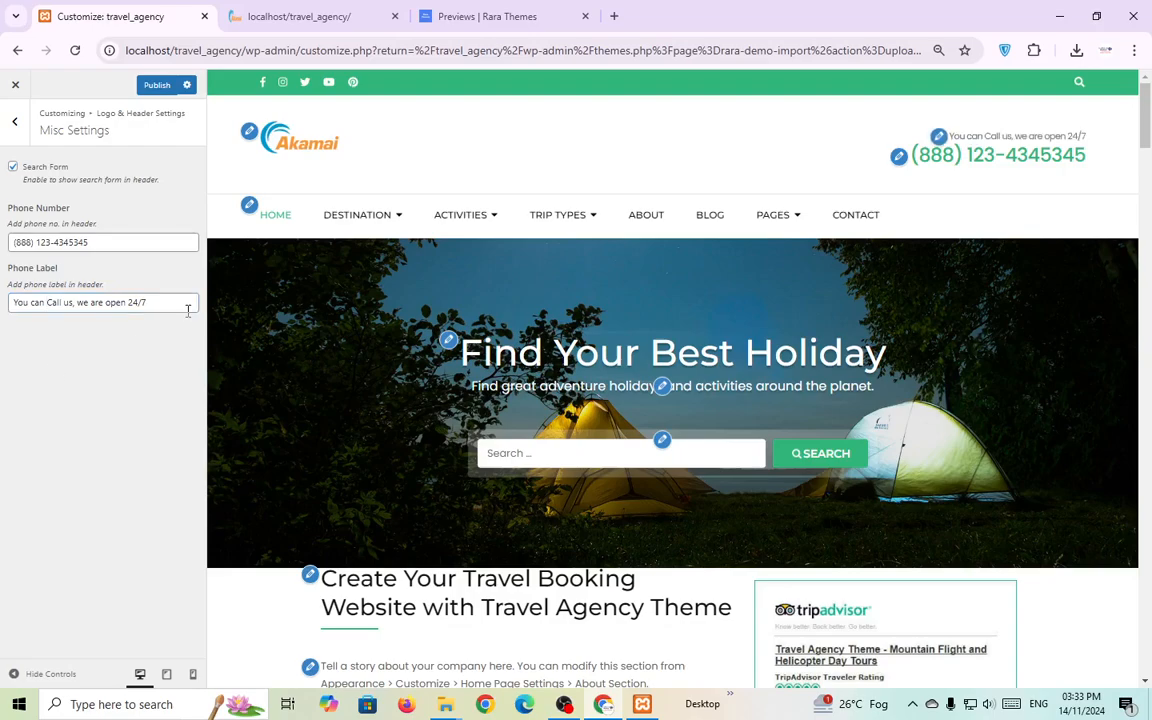
Try Footer Menu in the main location, restore Primary, publish, and close the Customizer.
{"action": "left_click", "coordinate": [250, 206]}
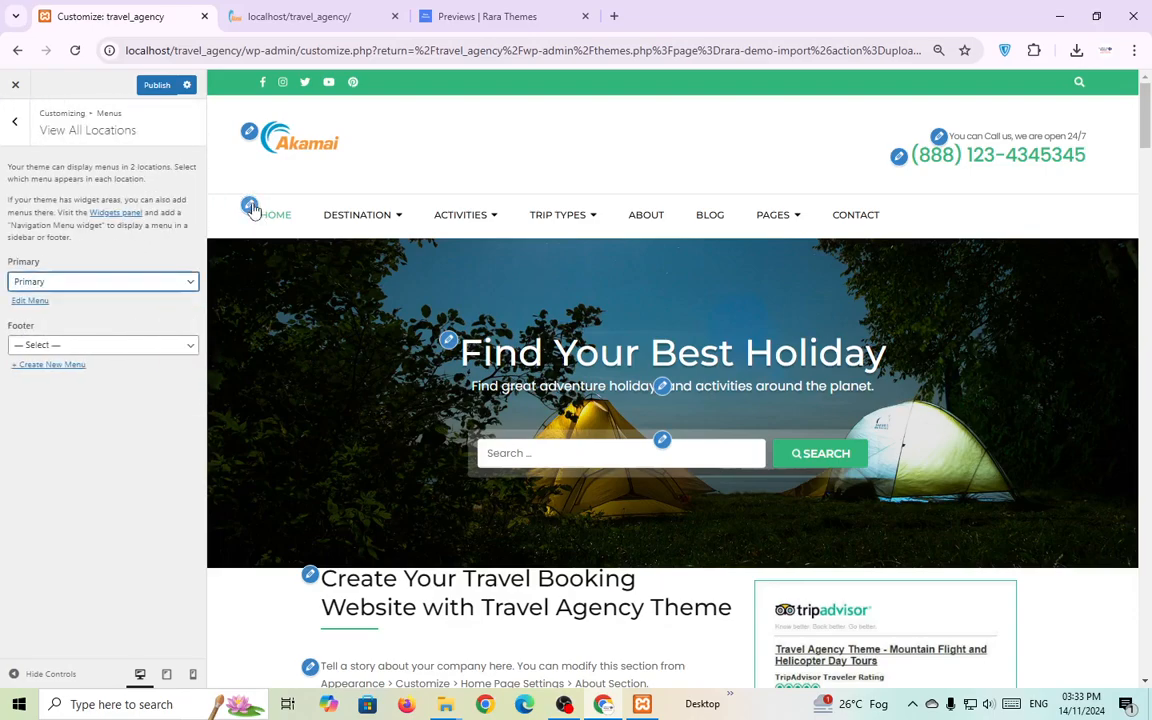
{"action": "mouse_move", "coordinate": [465, 215]}
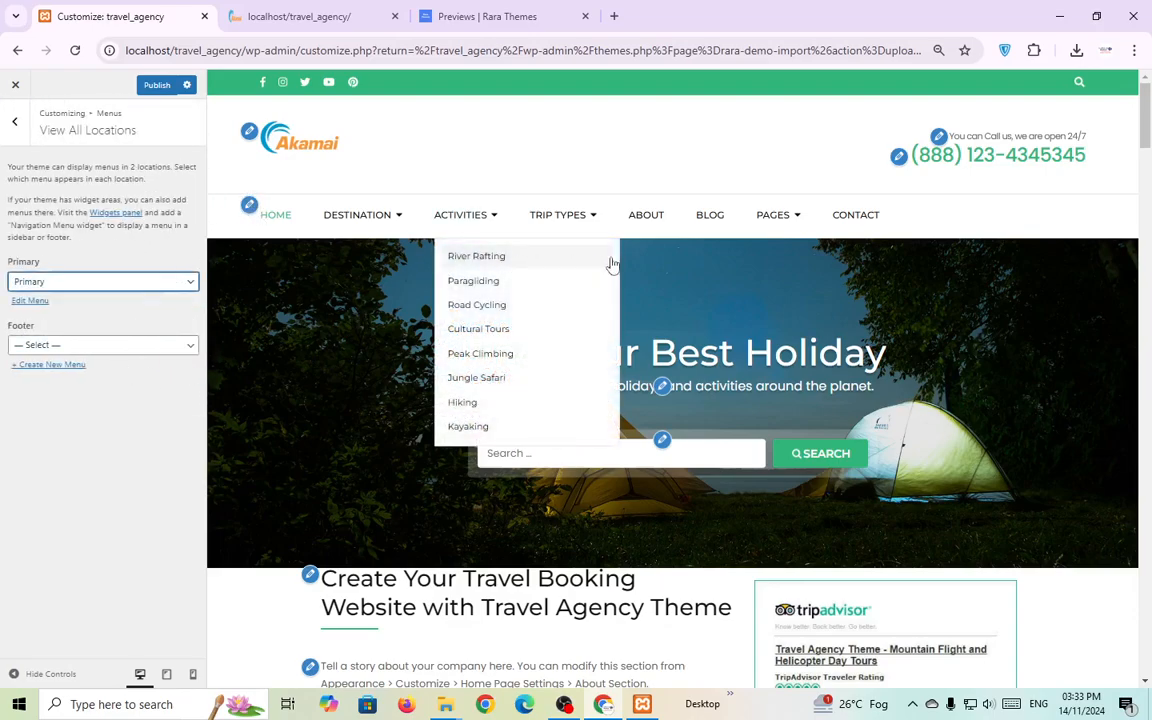
{"action": "left_click", "coordinate": [188, 283]}
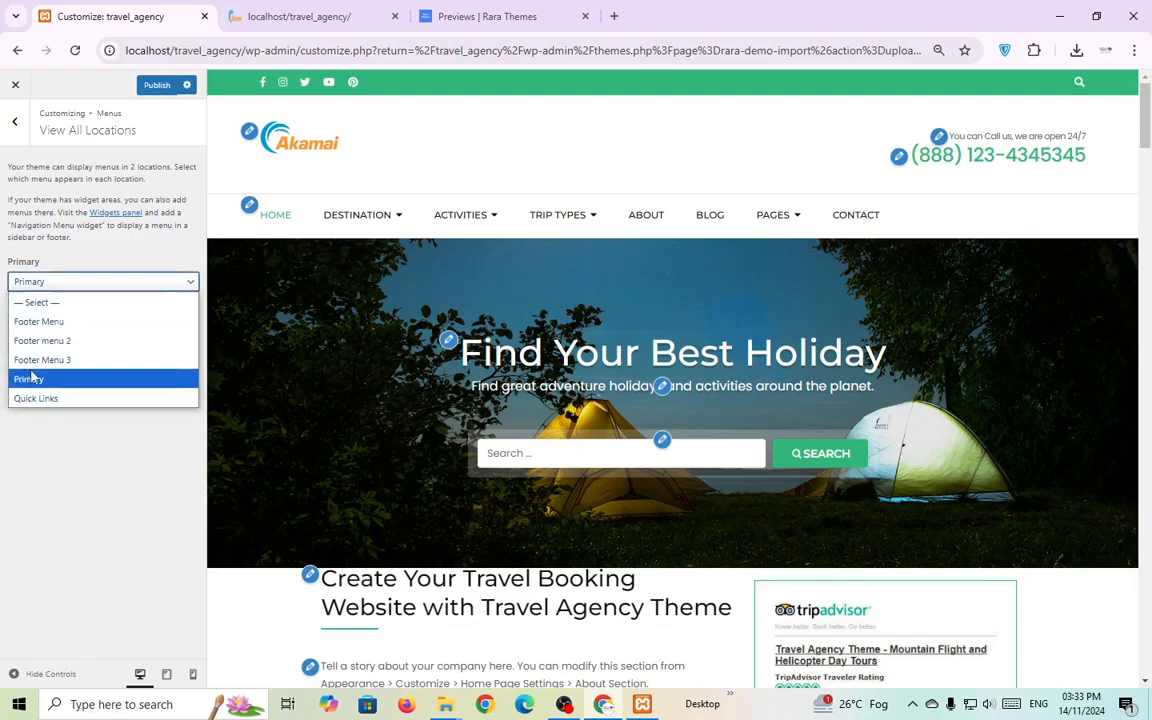
{"action": "left_click", "coordinate": [40, 321]}
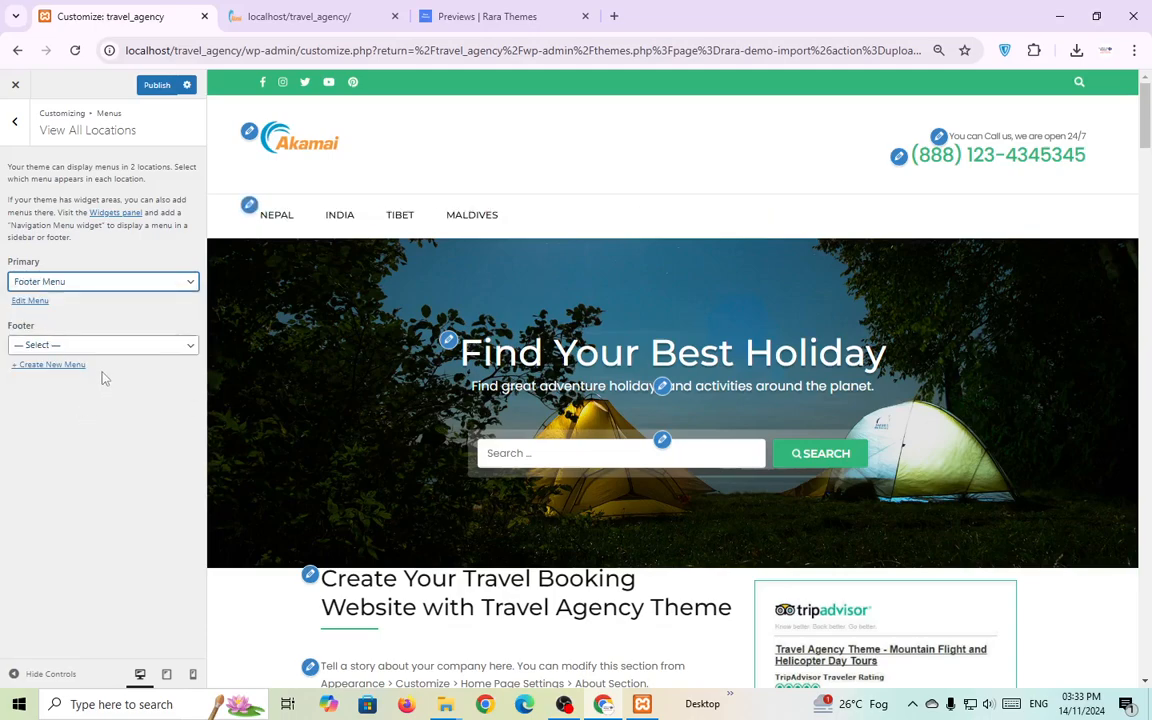
{"action": "left_click", "coordinate": [169, 287]}
{"action": "left_click", "coordinate": [59, 377]}
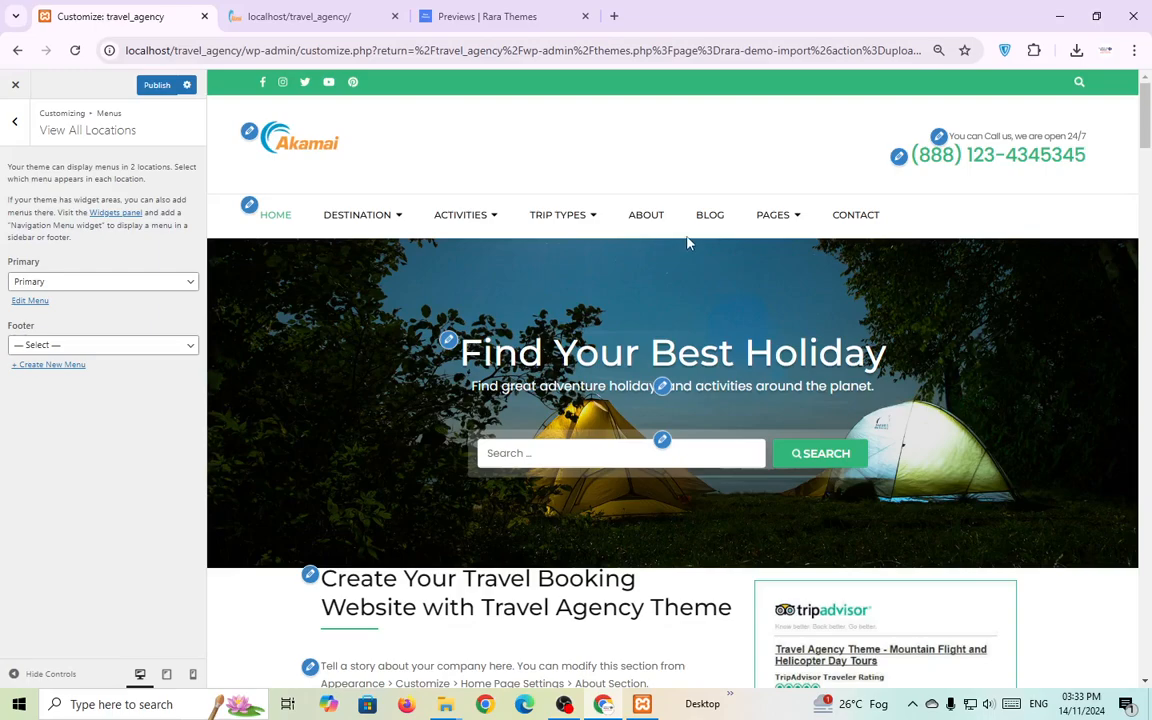
{"action": "left_click", "coordinate": [160, 85]}
{"action": "left_click", "coordinate": [15, 85]}
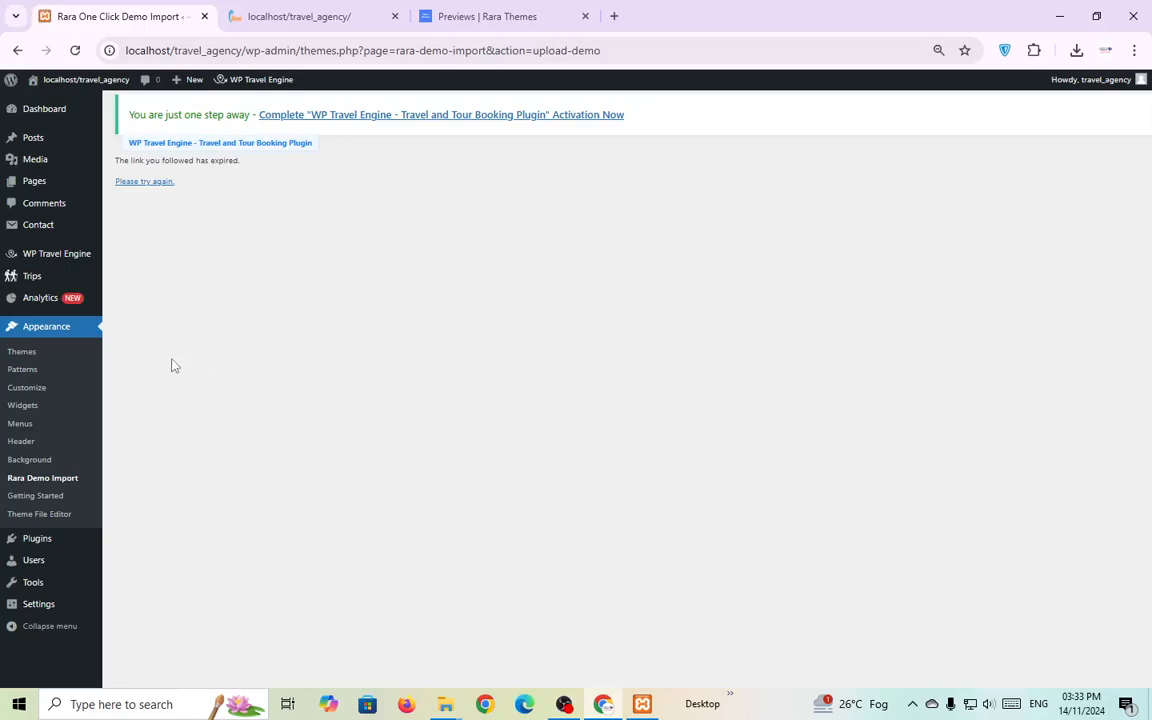
Load Footer menu 2 (Road Cycling, Cultural Tours, Peak Climbing, Jungle Safari) in the menu editor.
{"action": "left_click", "coordinate": [42, 429]}
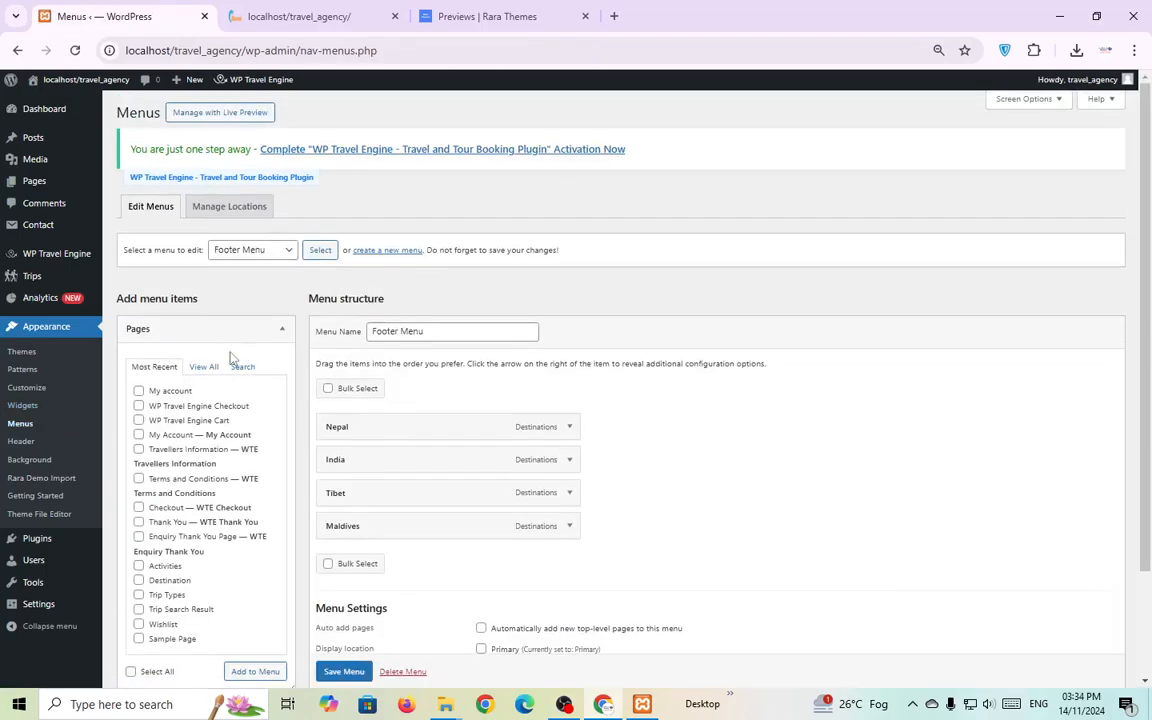
{"action": "left_click", "coordinate": [255, 250]}
{"action": "left_click", "coordinate": [254, 293]}
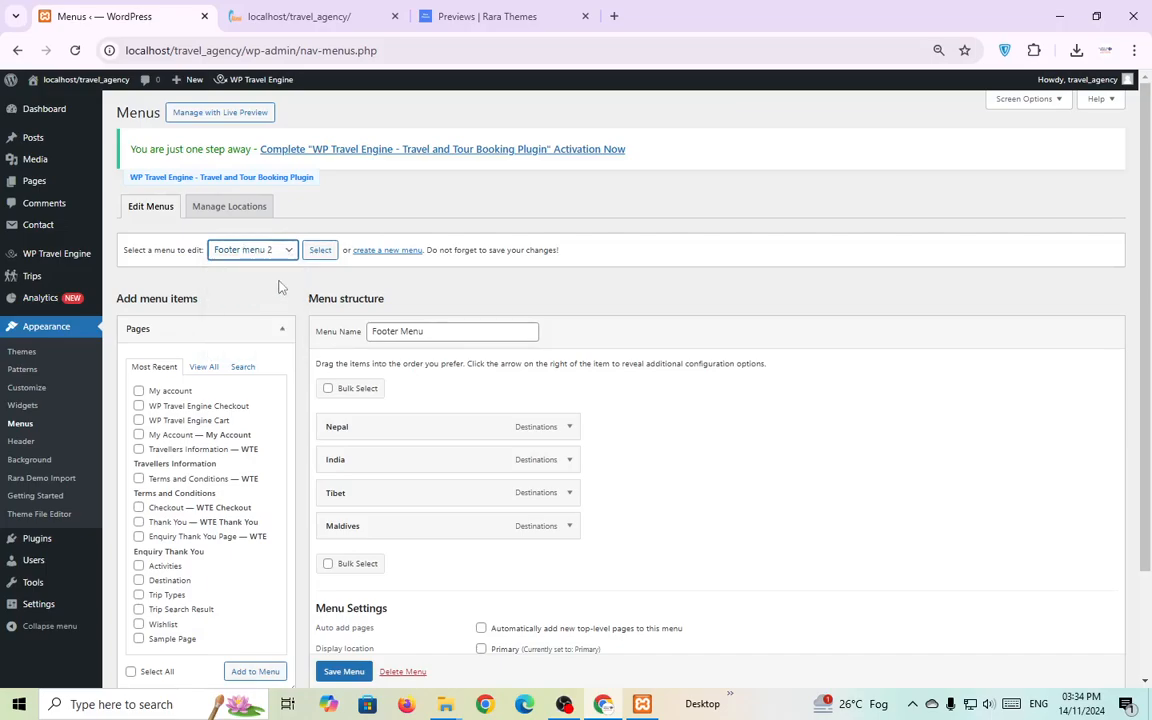
{"action": "left_click", "coordinate": [316, 256]}
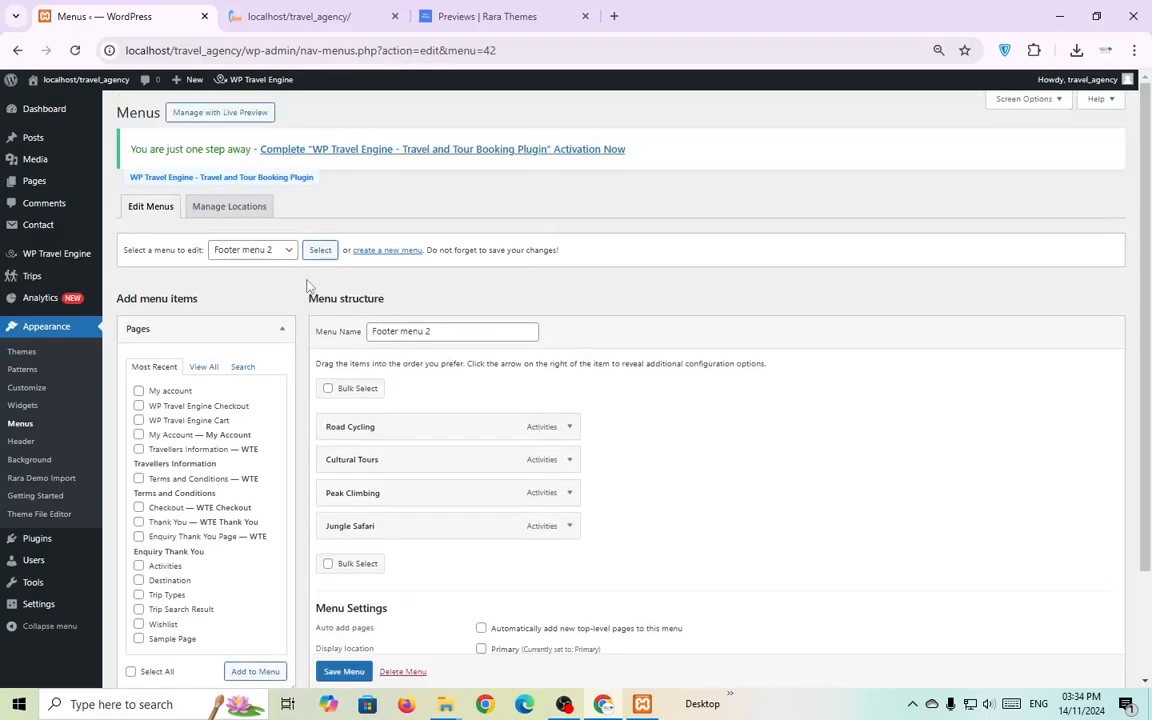
Create the xfgfdgfdg menu and tick the account, checkout, cart and Travellers Information pages.
{"action": "left_click", "coordinate": [389, 251]}
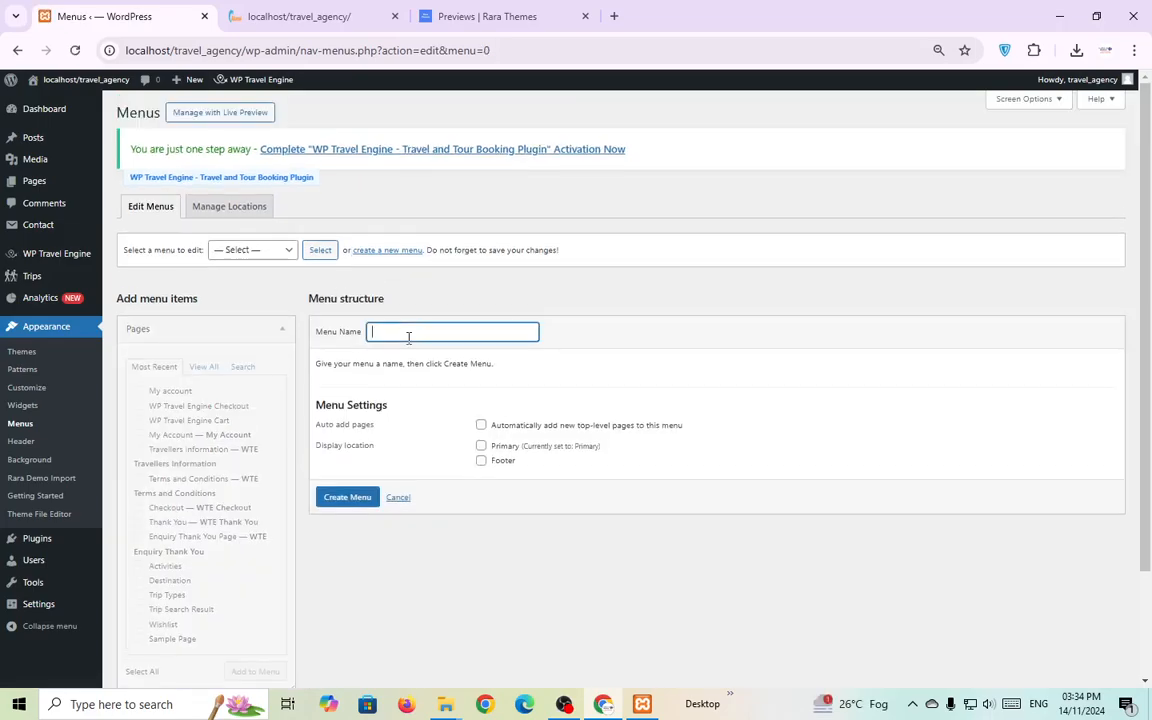
{"action": "left_click", "coordinate": [348, 498]}
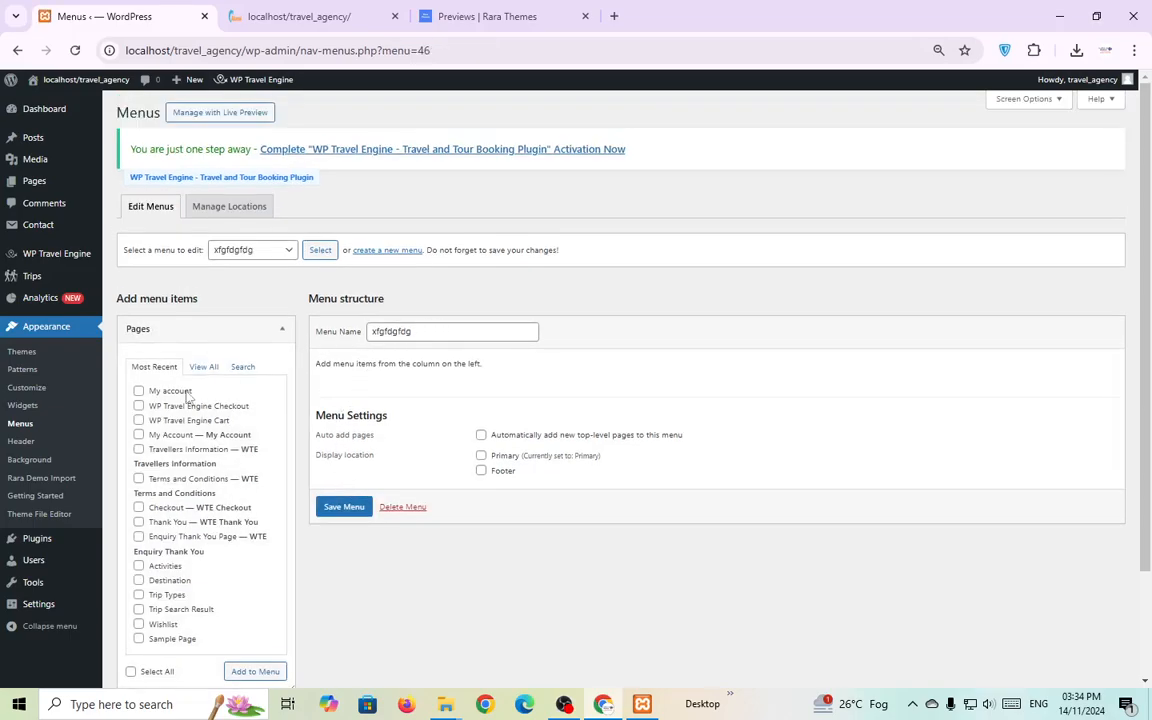
{"action": "left_click", "coordinate": [155, 391]}
{"action": "left_click", "coordinate": [155, 406]}
{"action": "left_click", "coordinate": [160, 420]}
{"action": "left_click", "coordinate": [165, 435]}
{"action": "left_click", "coordinate": [165, 449]}
{"action": "scroll", "coordinate": [234, 496], "scroll_direction": "down", "scroll_amount": 2}
Add the Mountain Climbing in the Himalayas post, Uncategorized category and ticked pages to it.
{"action": "left_click", "coordinate": [257, 577]}
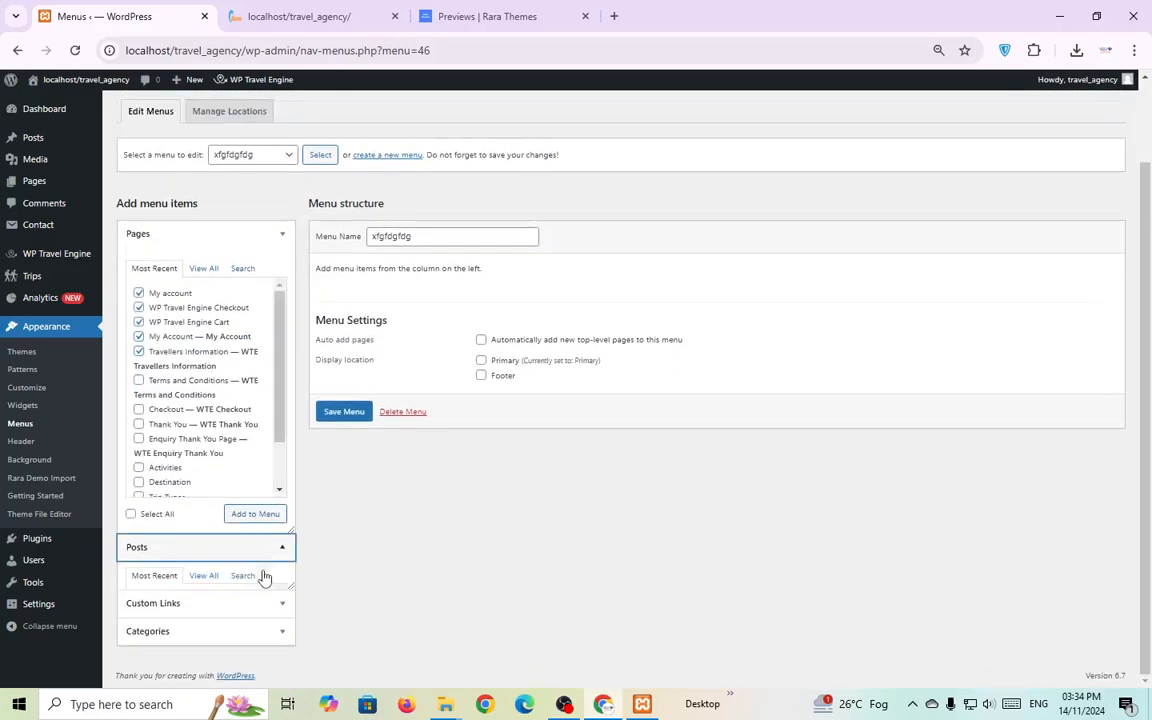
{"action": "left_click", "coordinate": [195, 478]}
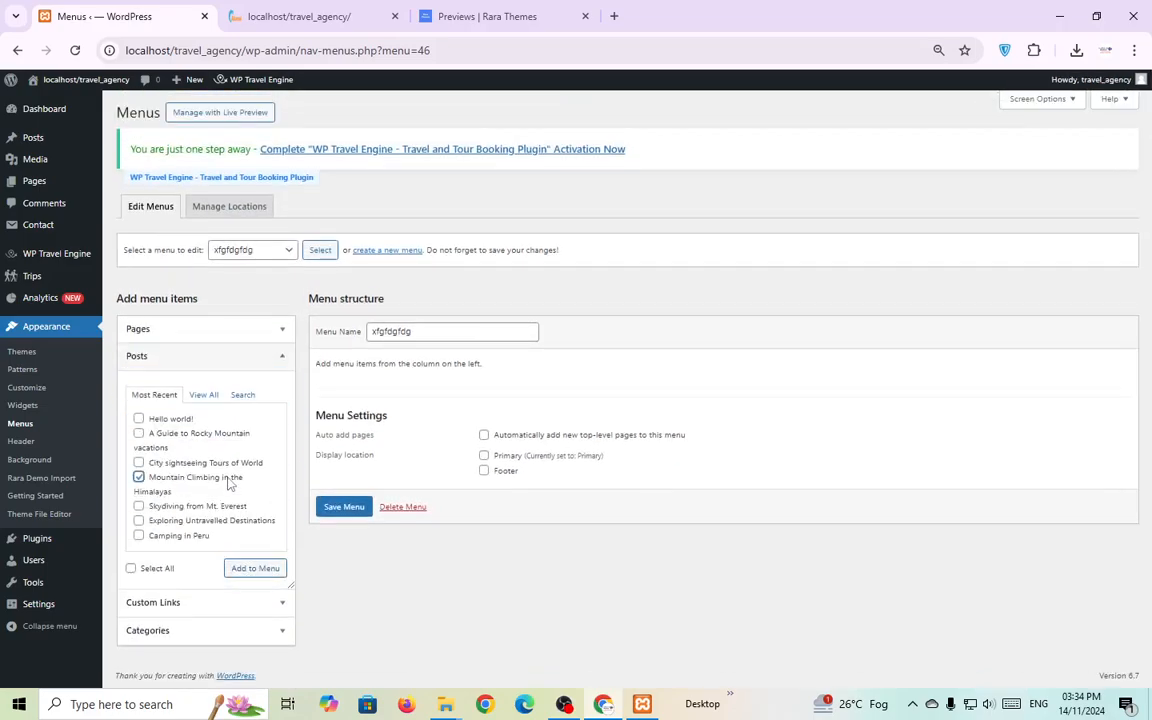
{"action": "left_click", "coordinate": [213, 600]}
{"action": "left_click", "coordinate": [188, 519]}
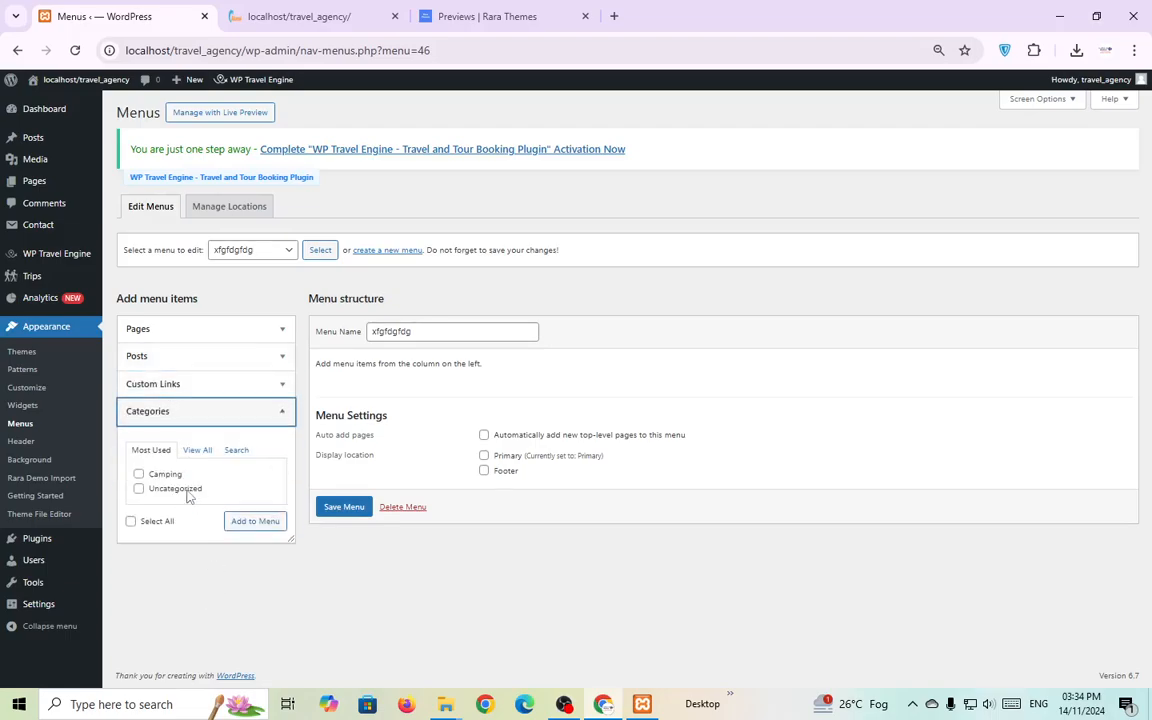
{"action": "left_click", "coordinate": [176, 488]}
{"action": "left_click", "coordinate": [263, 522]}
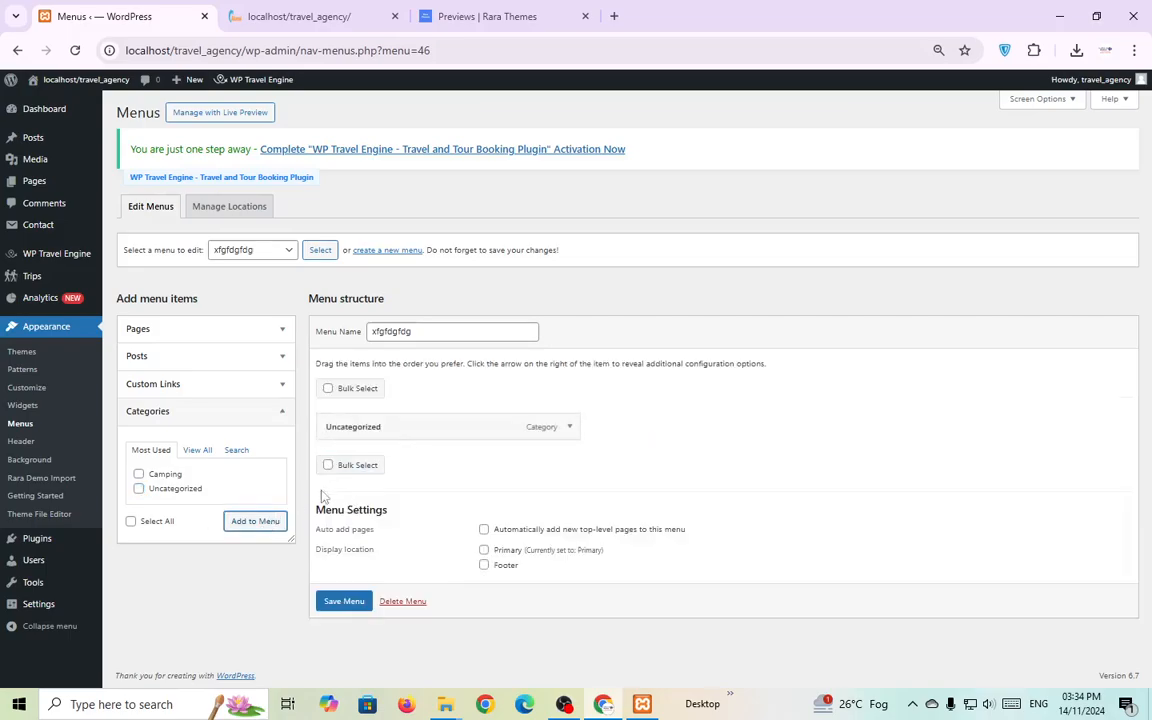
{"action": "left_click", "coordinate": [279, 330]}
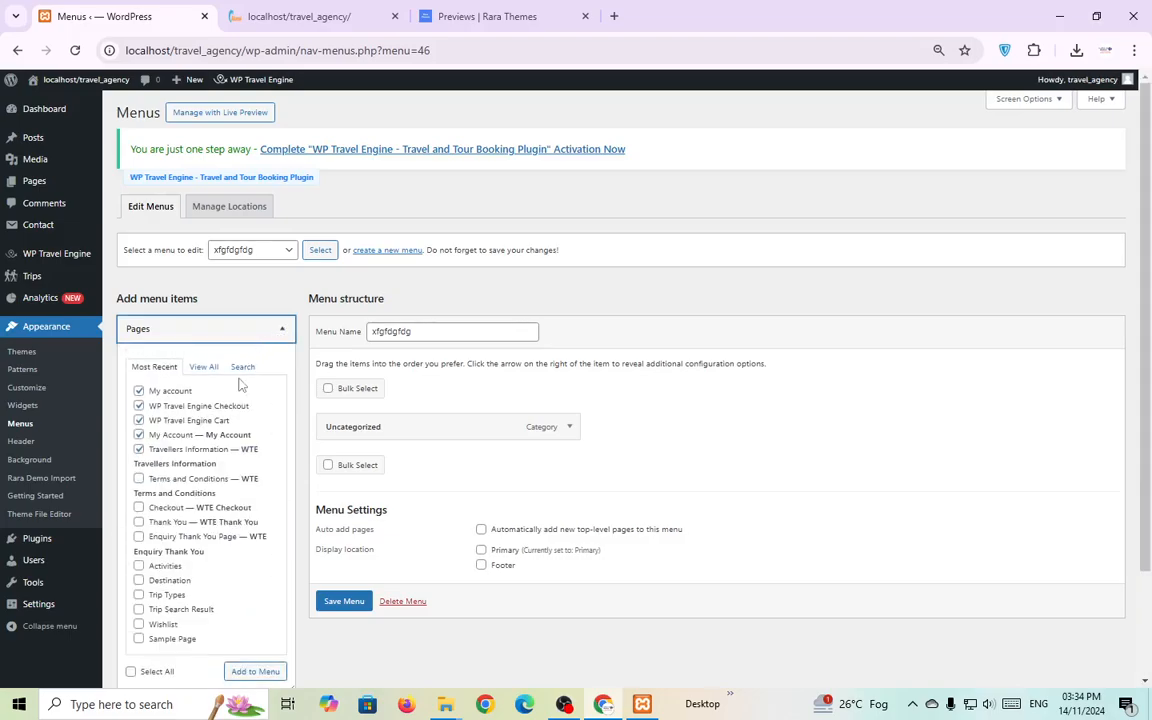
{"action": "left_click", "coordinate": [258, 670]}
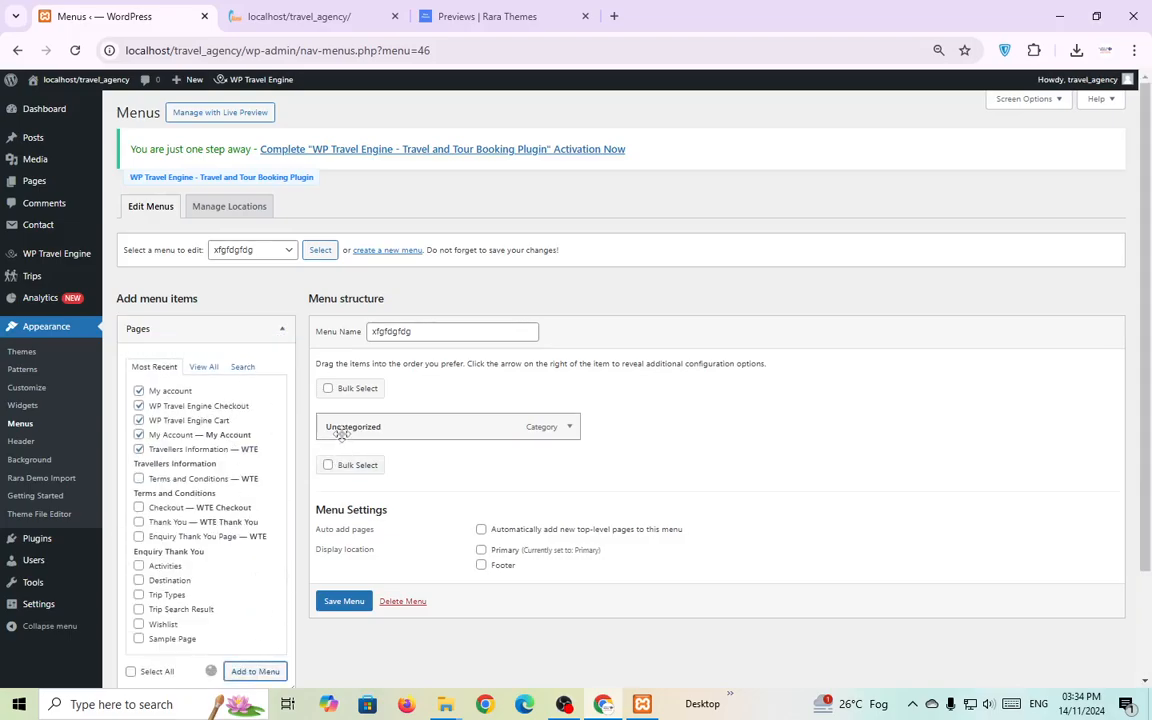
Delete the xfgfdgfdg menu permanently.
{"action": "scroll", "coordinate": [400, 375], "scroll_direction": "down", "scroll_amount": 3}
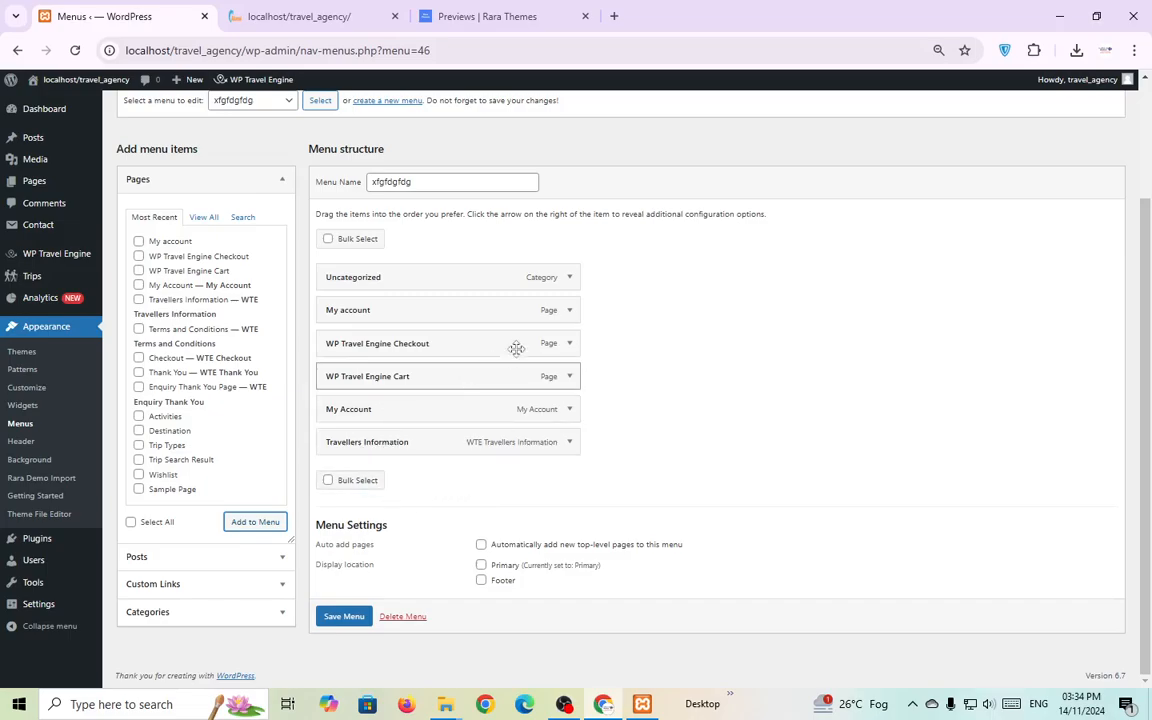
{"action": "scroll", "coordinate": [530, 450], "scroll_direction": "up", "scroll_amount": 3}
{"action": "scroll", "coordinate": [575, 530], "scroll_direction": "down", "scroll_amount": 3}
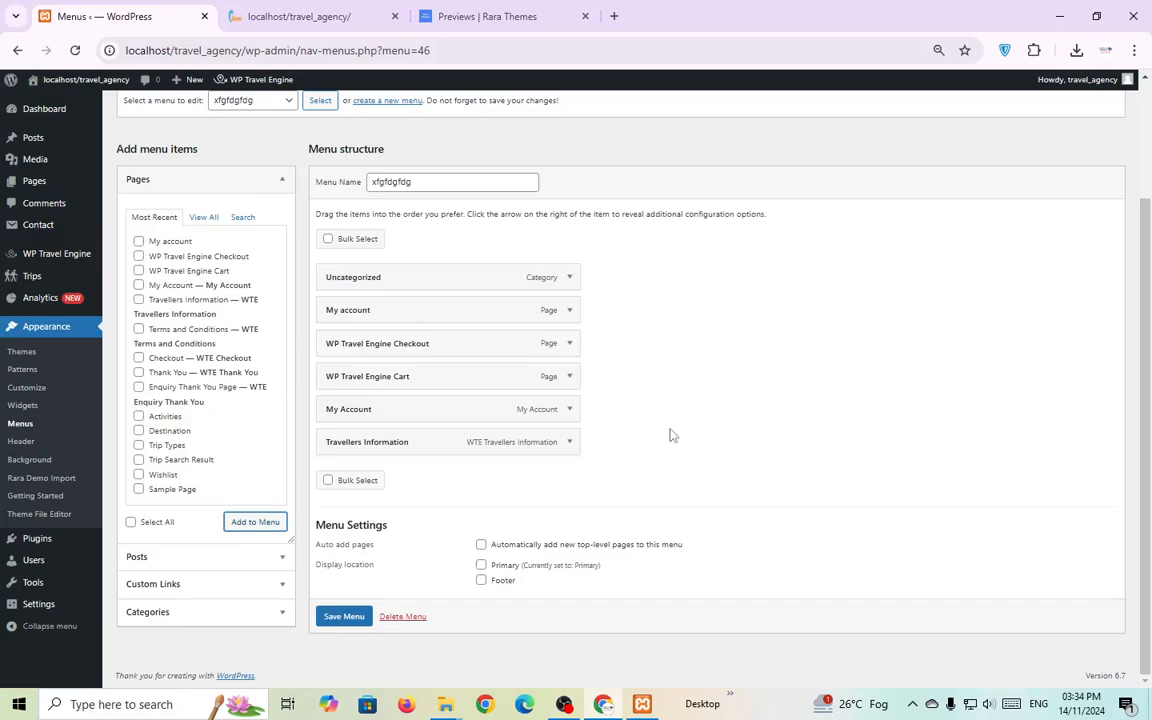
{"action": "left_click", "coordinate": [405, 616]}
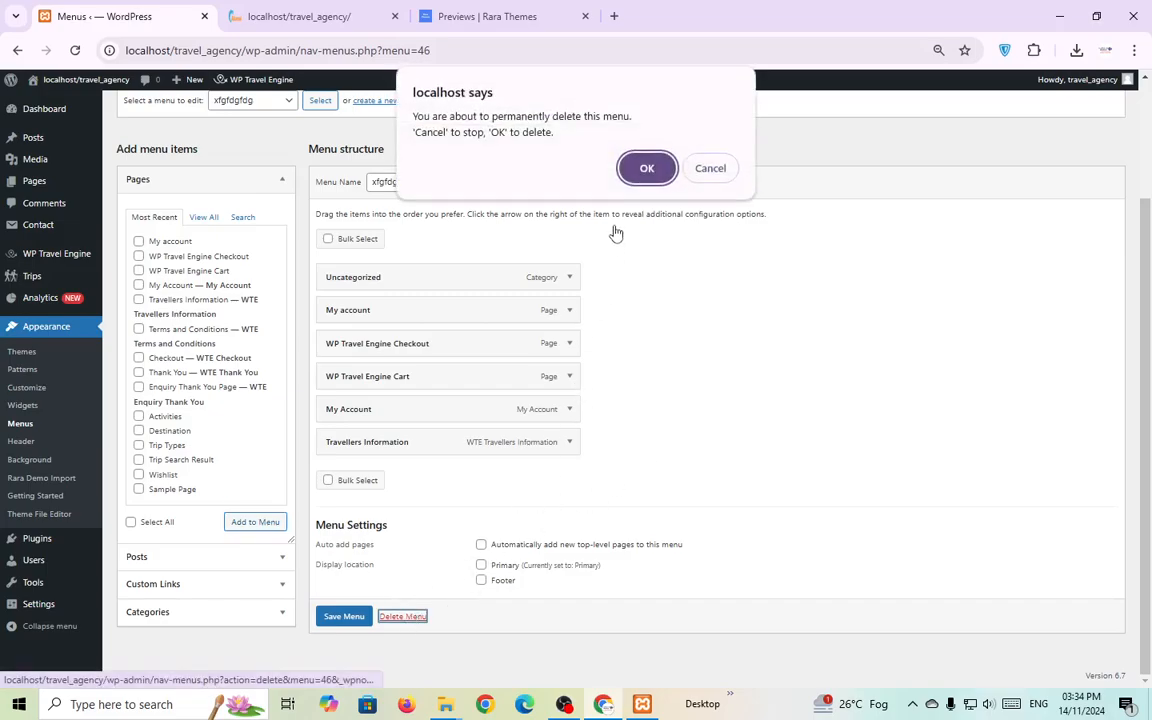
{"action": "left_click", "coordinate": [647, 167]}
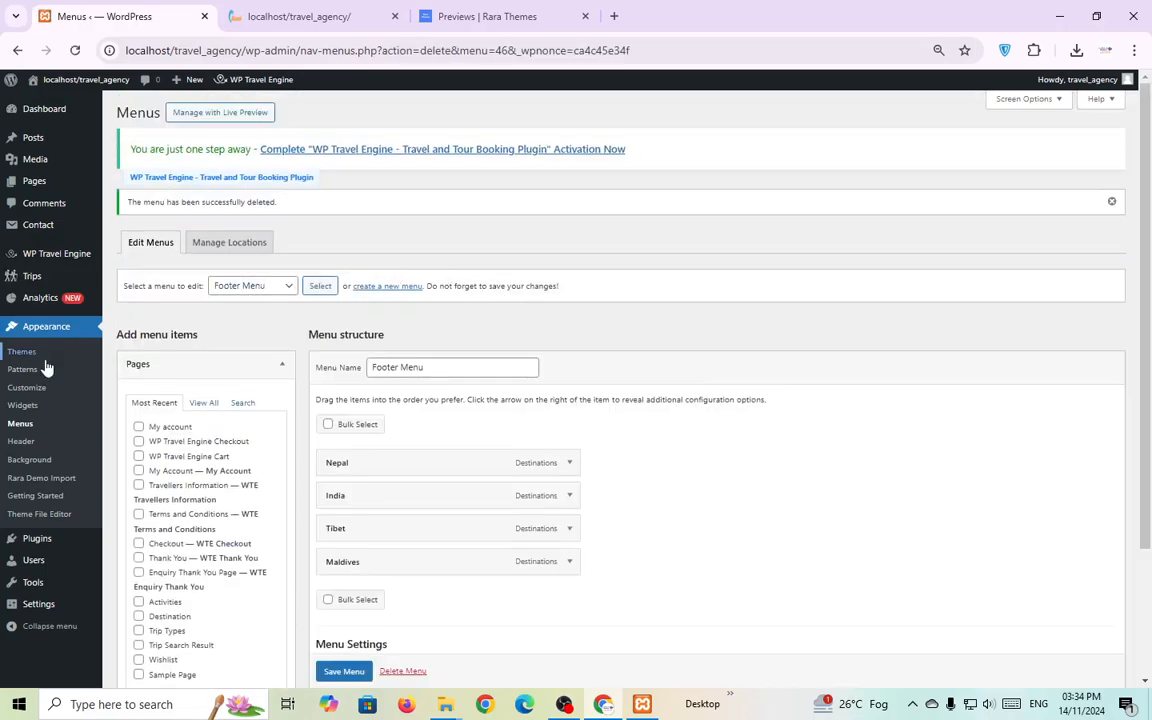
Launch the Customizer and view the live travel_agency home page.
{"action": "left_click", "coordinate": [26, 387]}
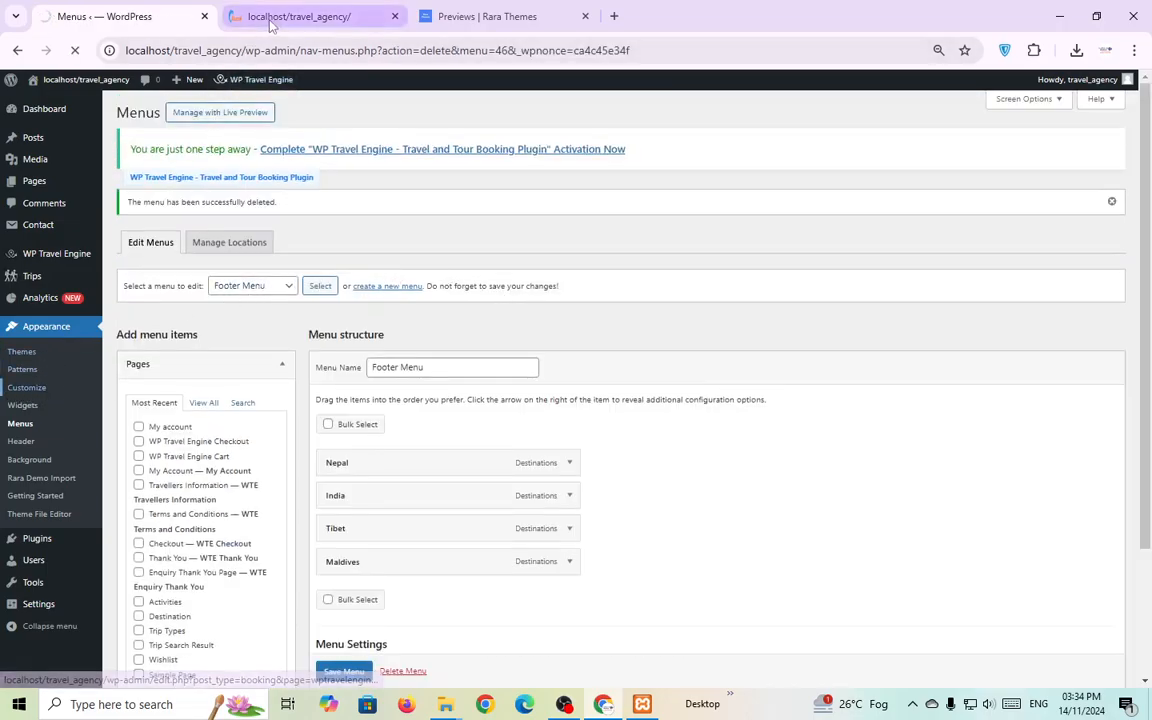
{"action": "left_click", "coordinate": [305, 17]}
{"action": "scroll", "coordinate": [680, 360], "scroll_direction": "down", "scroll_amount": 1}
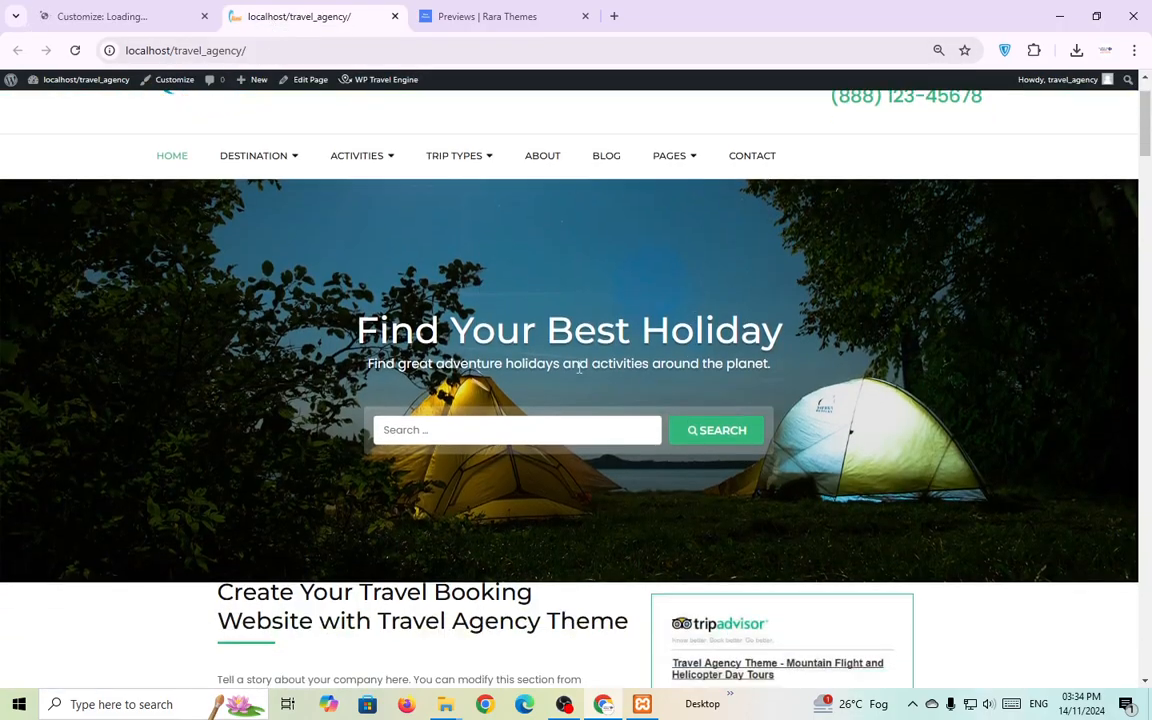
{"action": "scroll", "coordinate": [560, 364], "scroll_direction": "down", "scroll_amount": 8}
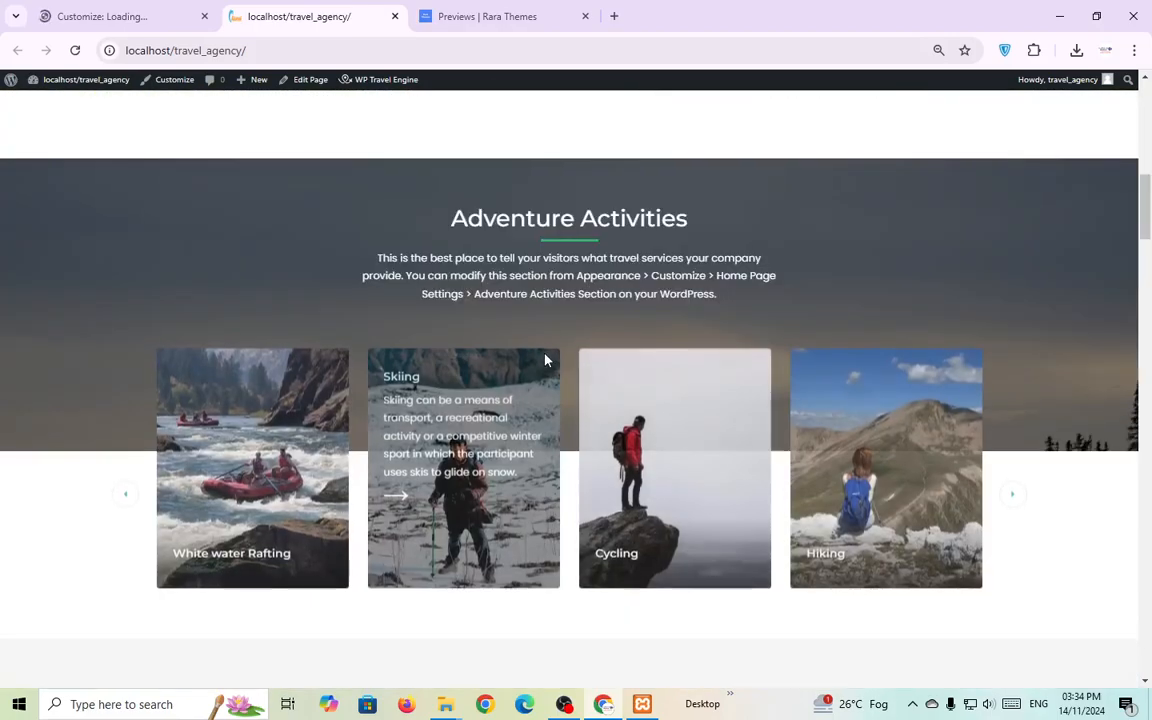
Scroll the live site to Adventure Activities, then return to the loading Customizer.
{"action": "scroll", "coordinate": [540, 355], "scroll_direction": "down", "scroll_amount": 1}
{"action": "left_click", "coordinate": [135, 17]}
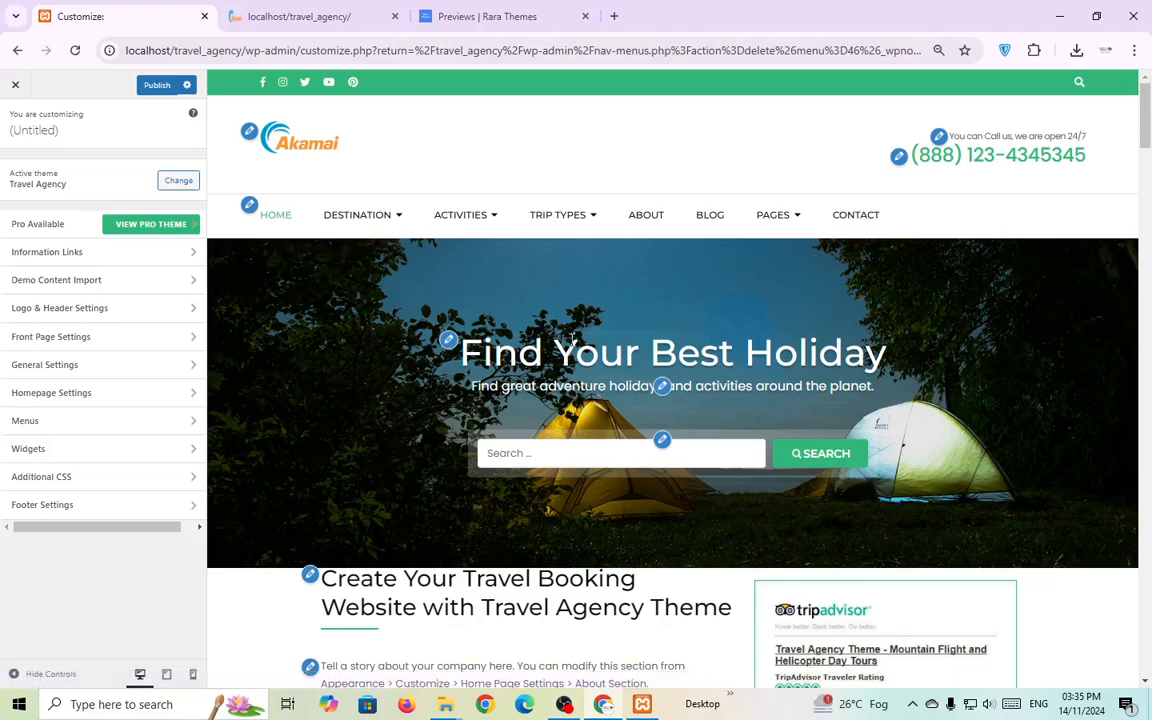
Set the Banner Section header image to img13, the lake-and-red-canoes photo, uncropped.
{"action": "left_click", "coordinate": [448, 340]}
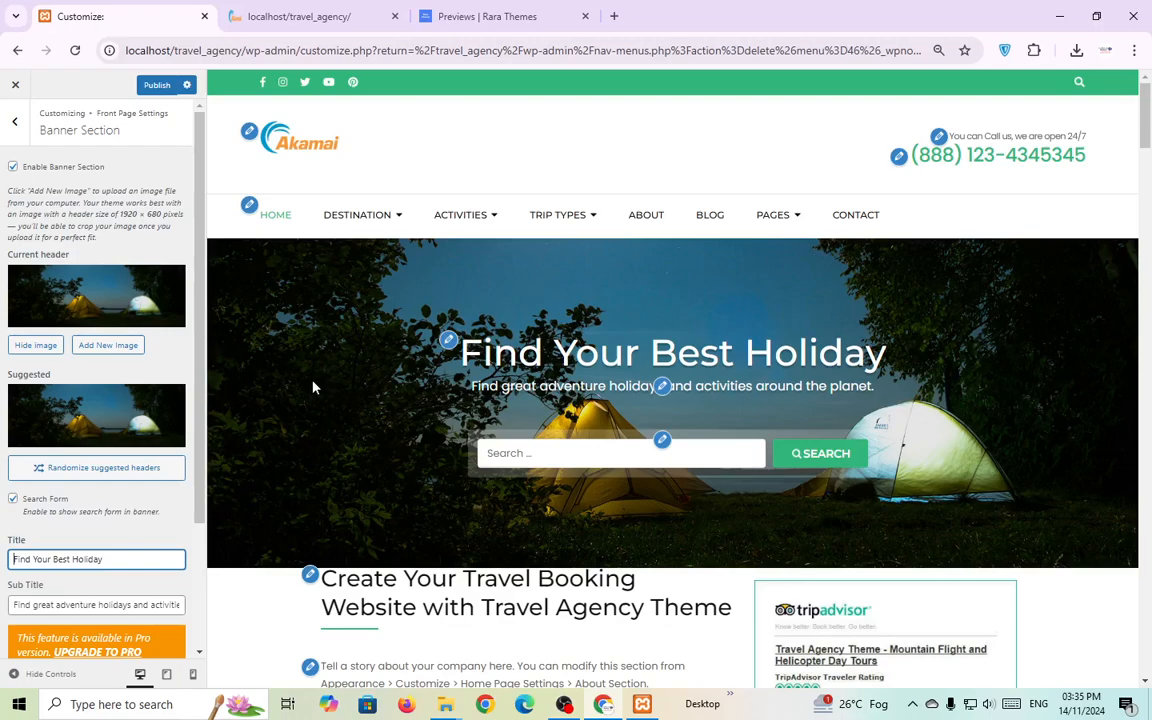
{"action": "left_click", "coordinate": [108, 346]}
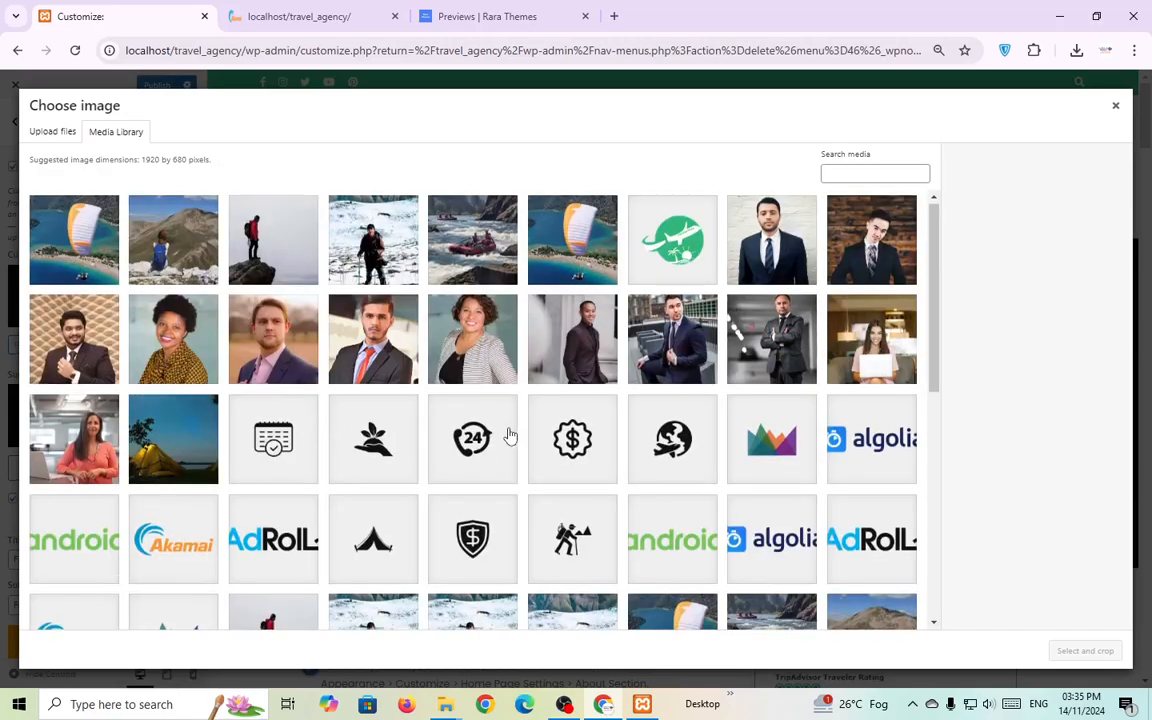
{"action": "scroll", "coordinate": [507, 437], "scroll_direction": "down", "scroll_amount": 3}
{"action": "scroll", "coordinate": [516, 428], "scroll_direction": "down", "scroll_amount": 1}
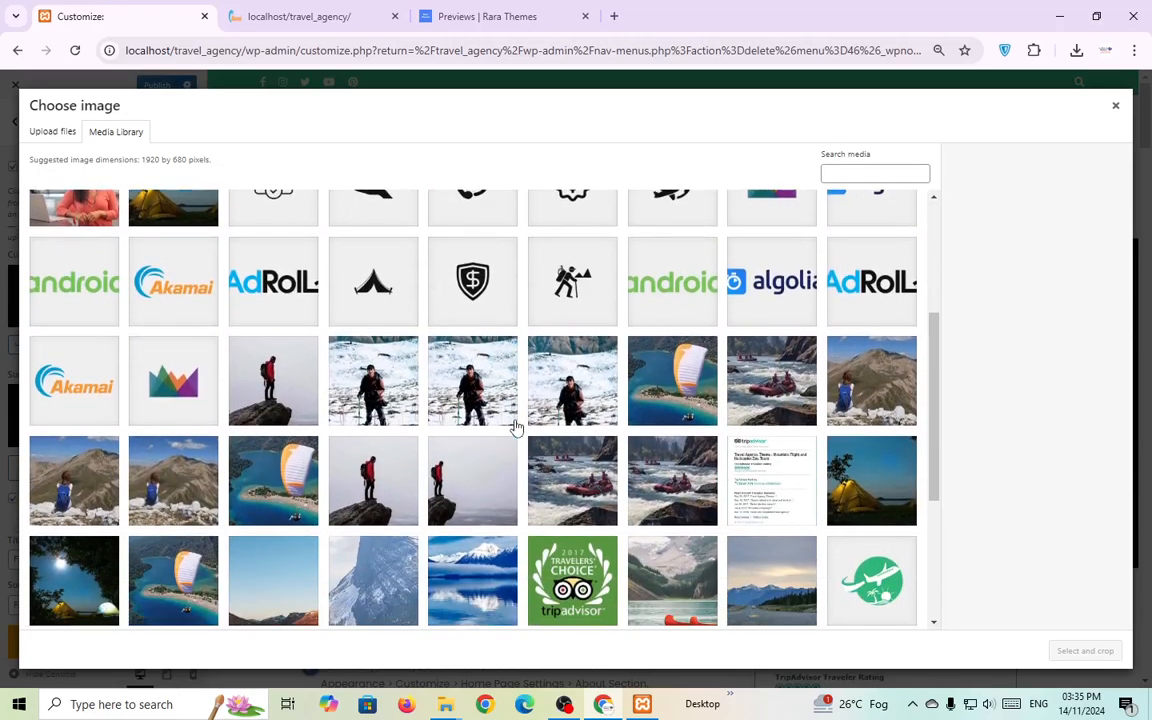
{"action": "scroll", "coordinate": [512, 428], "scroll_direction": "down", "scroll_amount": 5}
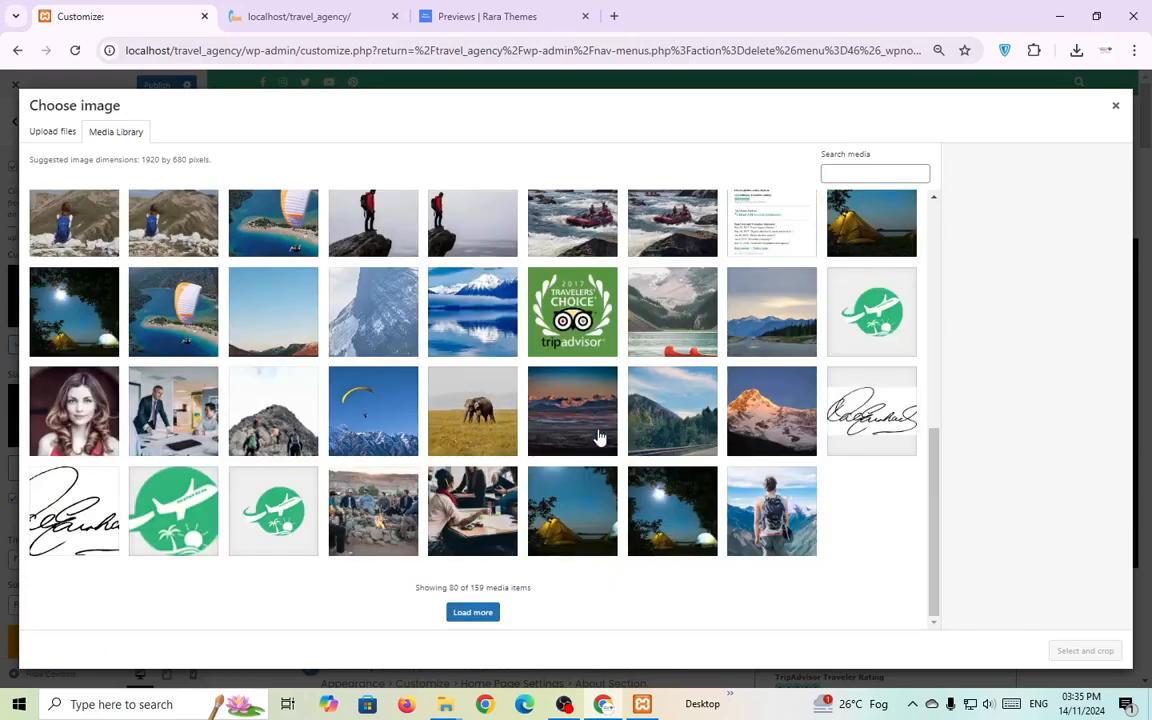
{"action": "scroll", "coordinate": [684, 440], "scroll_direction": "up", "scroll_amount": 1}
{"action": "left_click", "coordinate": [684, 425]}
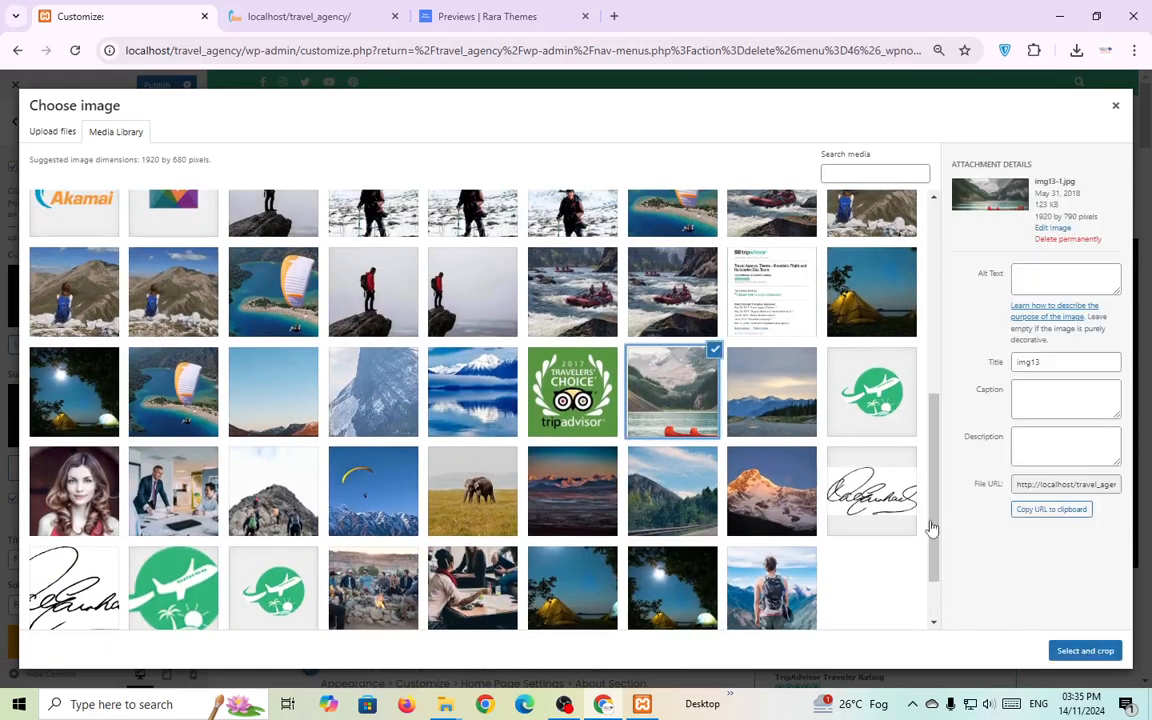
{"action": "left_click", "coordinate": [1085, 650]}
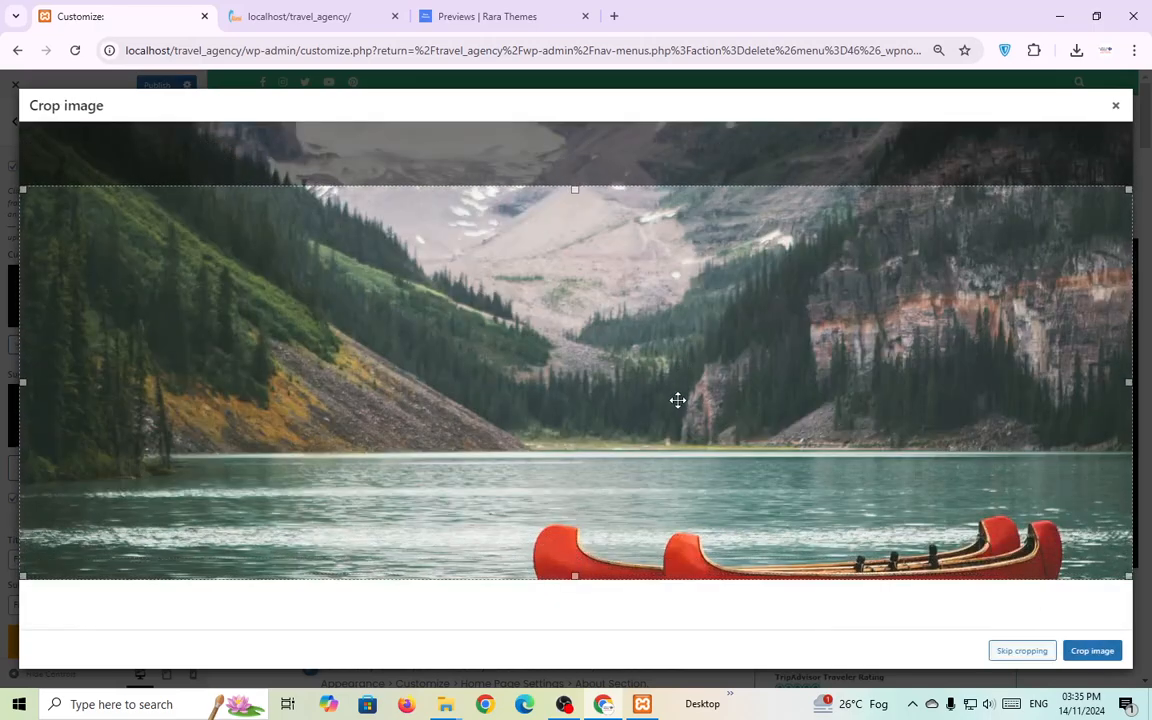
{"action": "left_click", "coordinate": [1036, 654]}
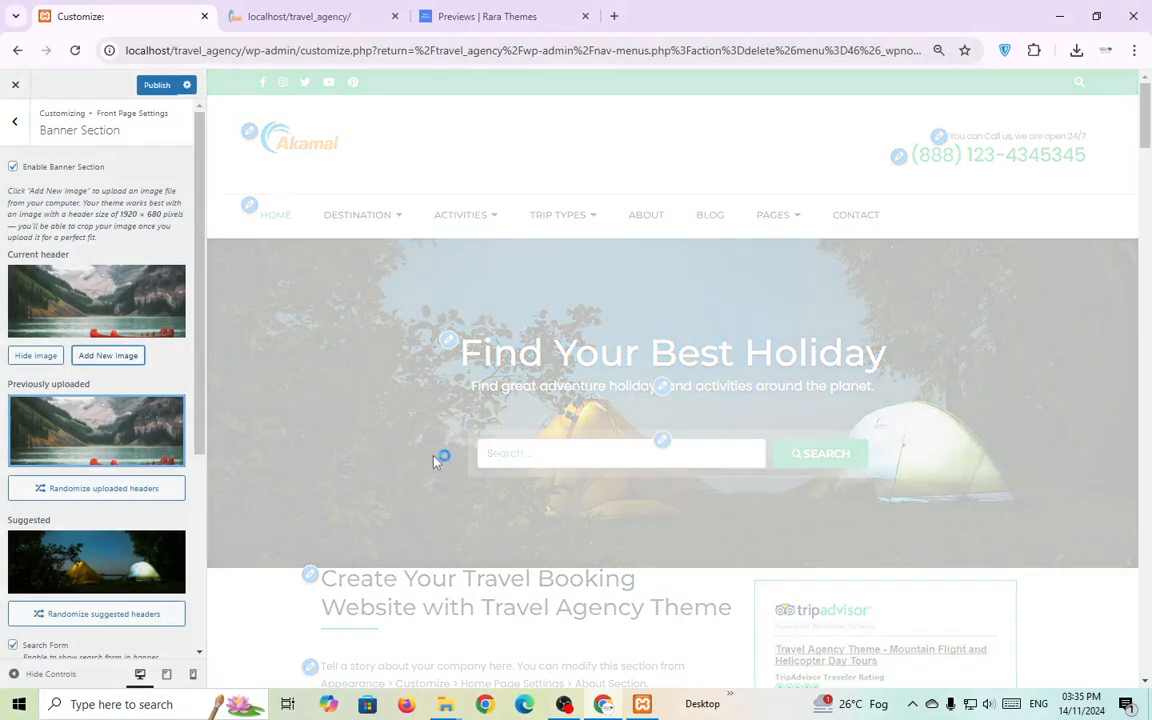
Clear the banner title field and paste the original title back.
{"action": "scroll", "coordinate": [537, 388], "scroll_direction": "down", "scroll_amount": 1}
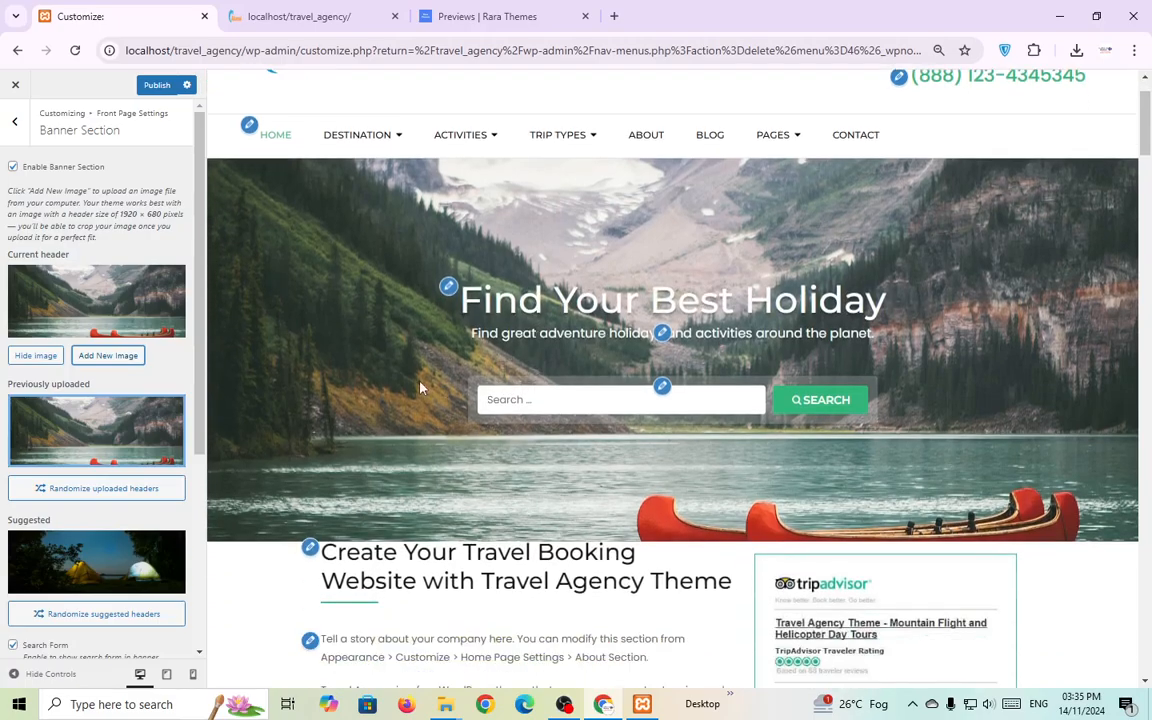
{"action": "scroll", "coordinate": [425, 390], "scroll_direction": "up", "scroll_amount": 1}
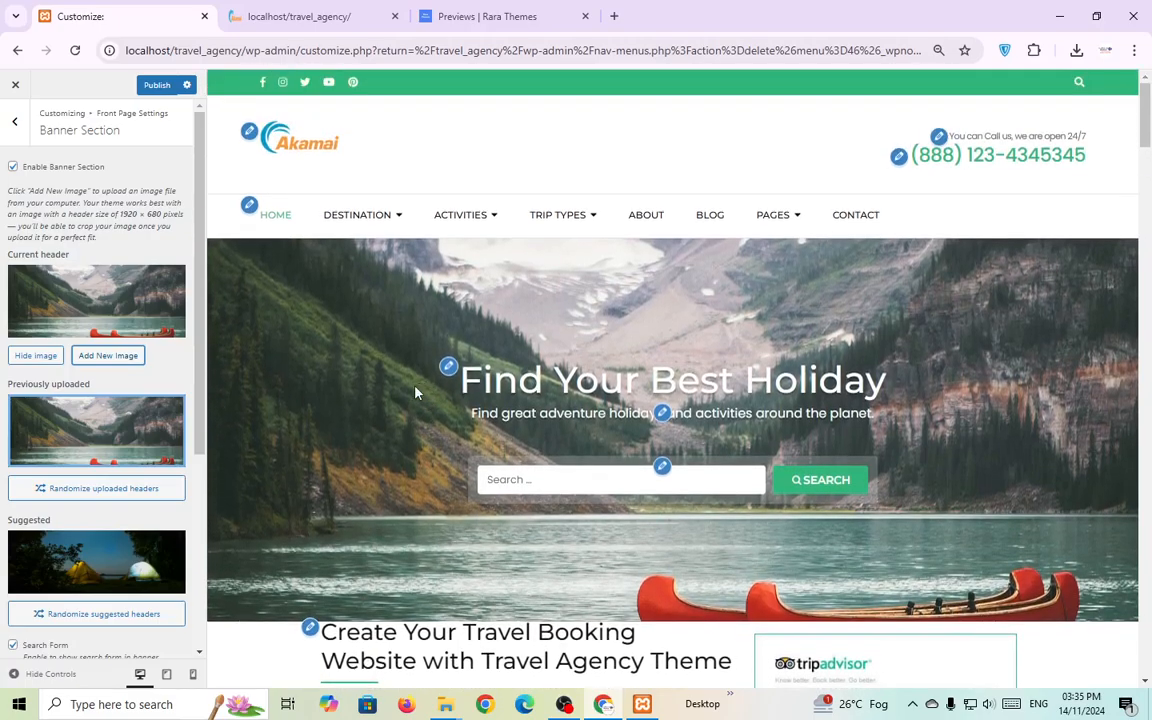
{"action": "scroll", "coordinate": [360, 416], "scroll_direction": "down", "scroll_amount": 2}
{"action": "scroll", "coordinate": [160, 477], "scroll_direction": "down", "scroll_amount": 2}
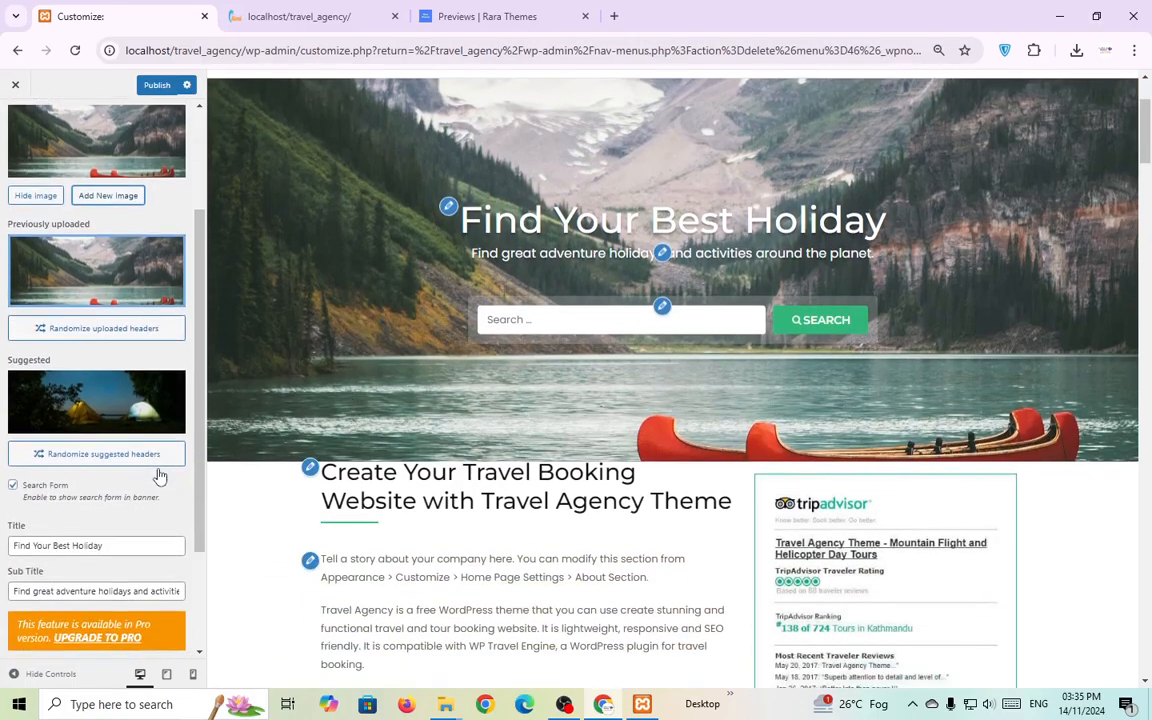
{"action": "scroll", "coordinate": [425, 375], "scroll_direction": "down", "scroll_amount": 1}
{"action": "scroll", "coordinate": [422, 378], "scroll_direction": "up", "scroll_amount": 2}
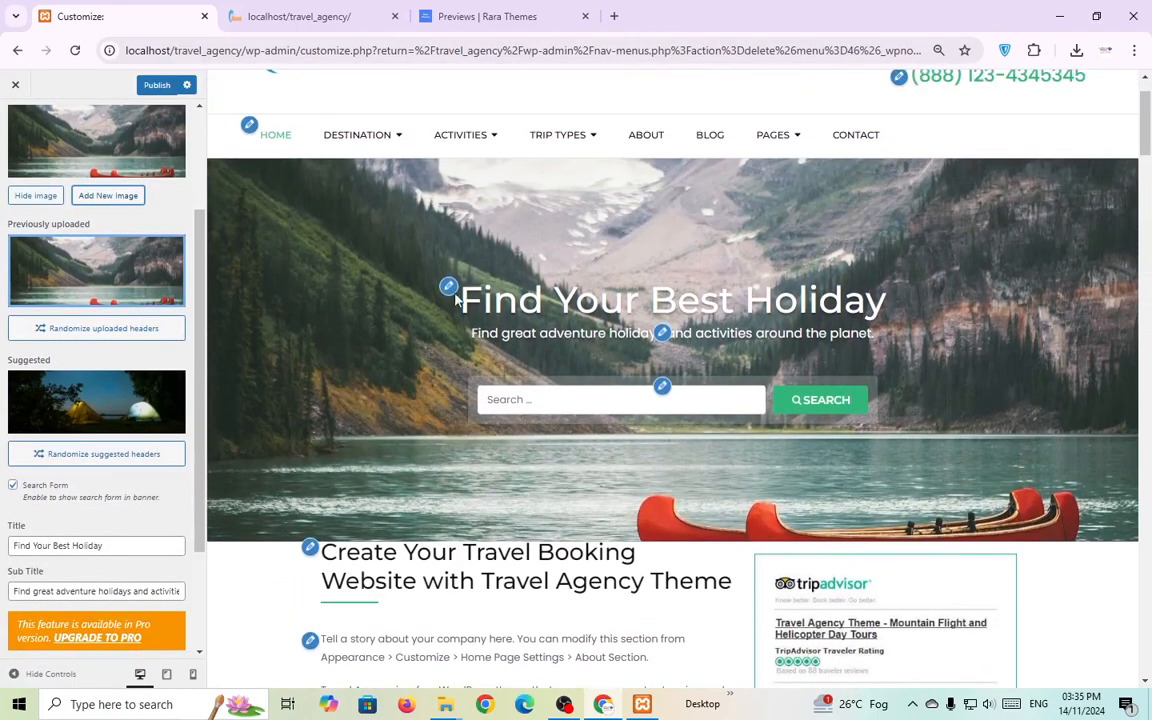
{"action": "left_click", "coordinate": [449, 289]}
{"action": "scroll", "coordinate": [118, 334], "scroll_direction": "up", "scroll_amount": 2}
{"action": "scroll", "coordinate": [123, 337], "scroll_direction": "down", "scroll_amount": 4}
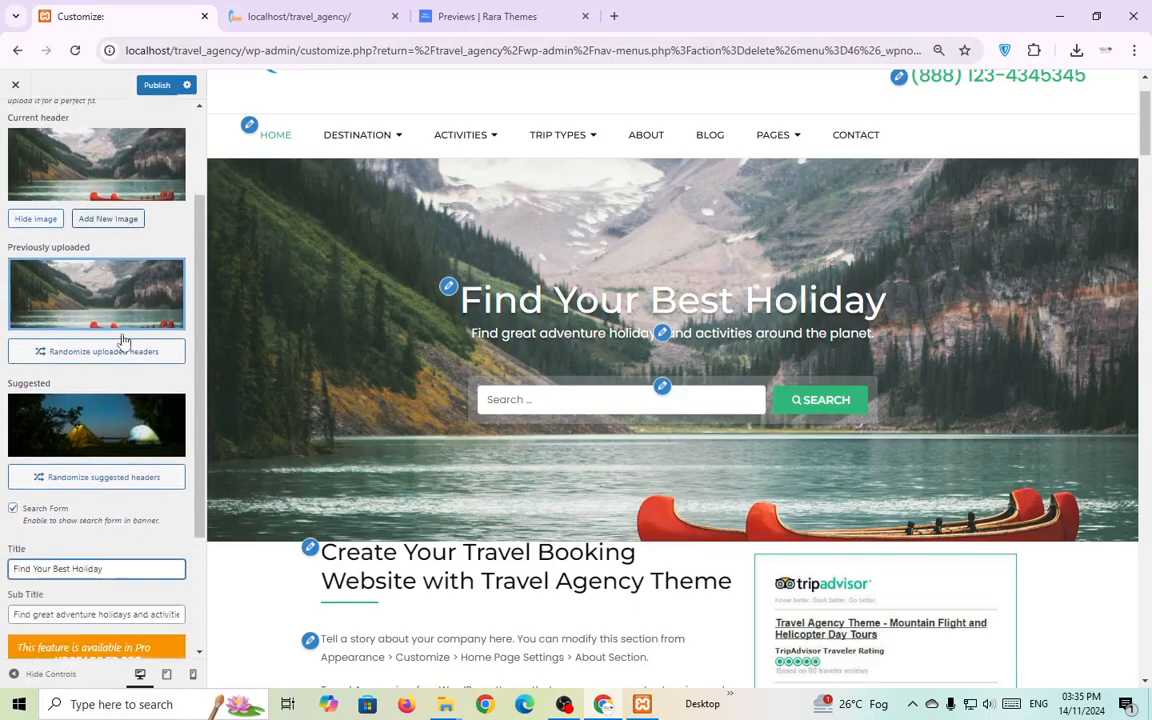
{"action": "triple_click", "coordinate": [111, 391]}
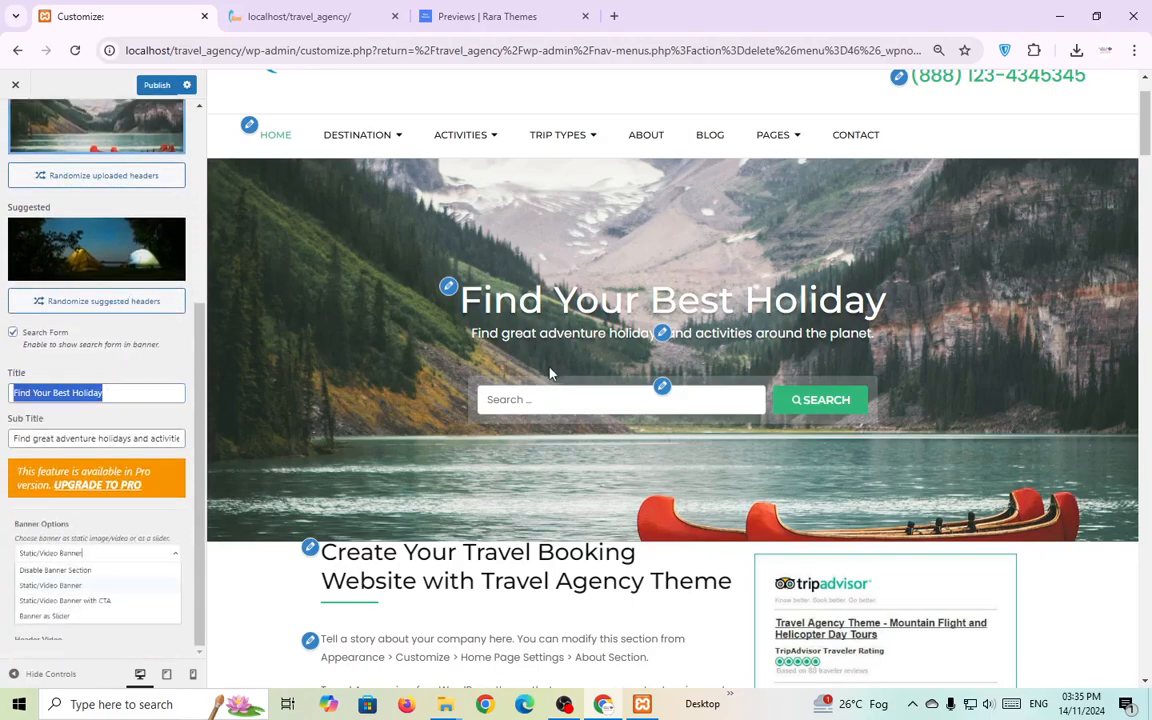
{"action": "left_click", "coordinate": [153, 398]}
{"action": "key", "text": "ctrl+a"}
{"action": "key", "text": "ctrl+c"}
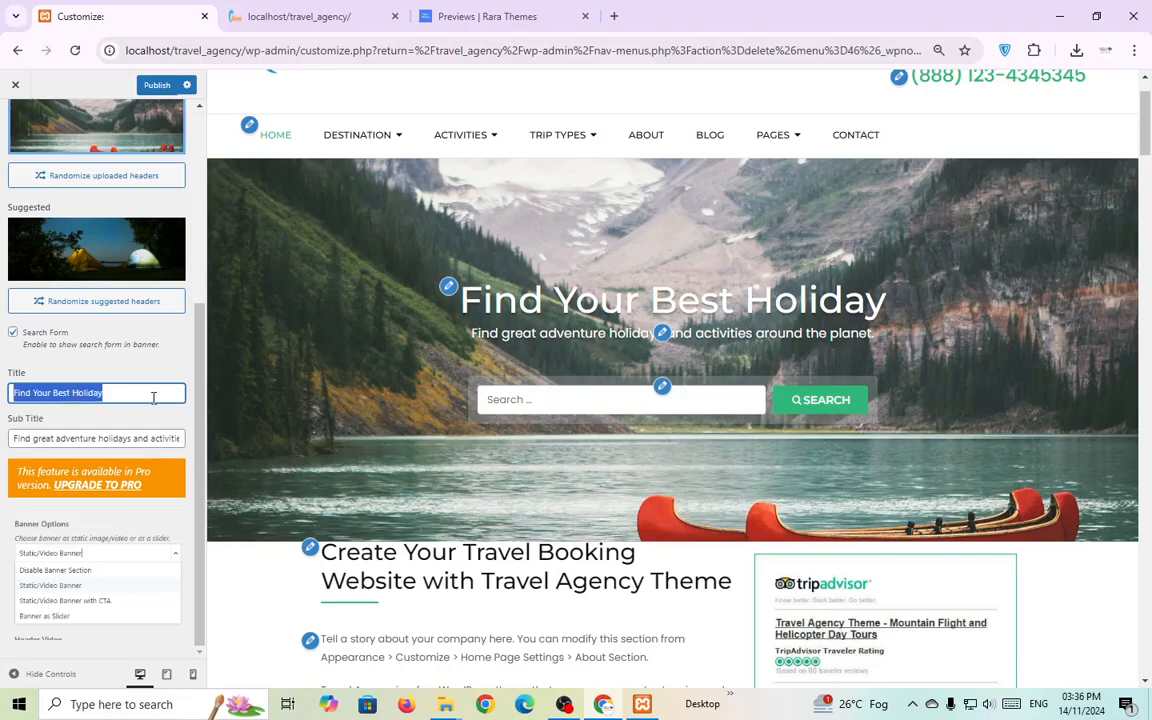
{"action": "key", "text": "BackSpace"}
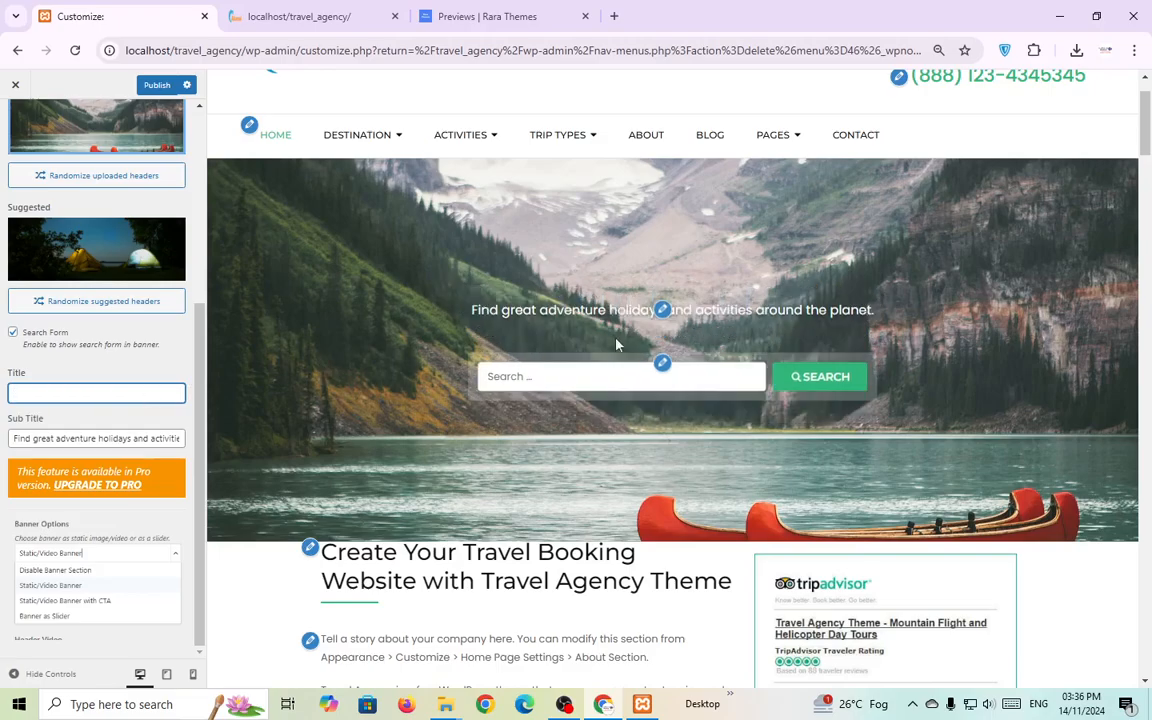
{"action": "key", "text": "ctrl+v"}
{"action": "left_click", "coordinate": [141, 364]}
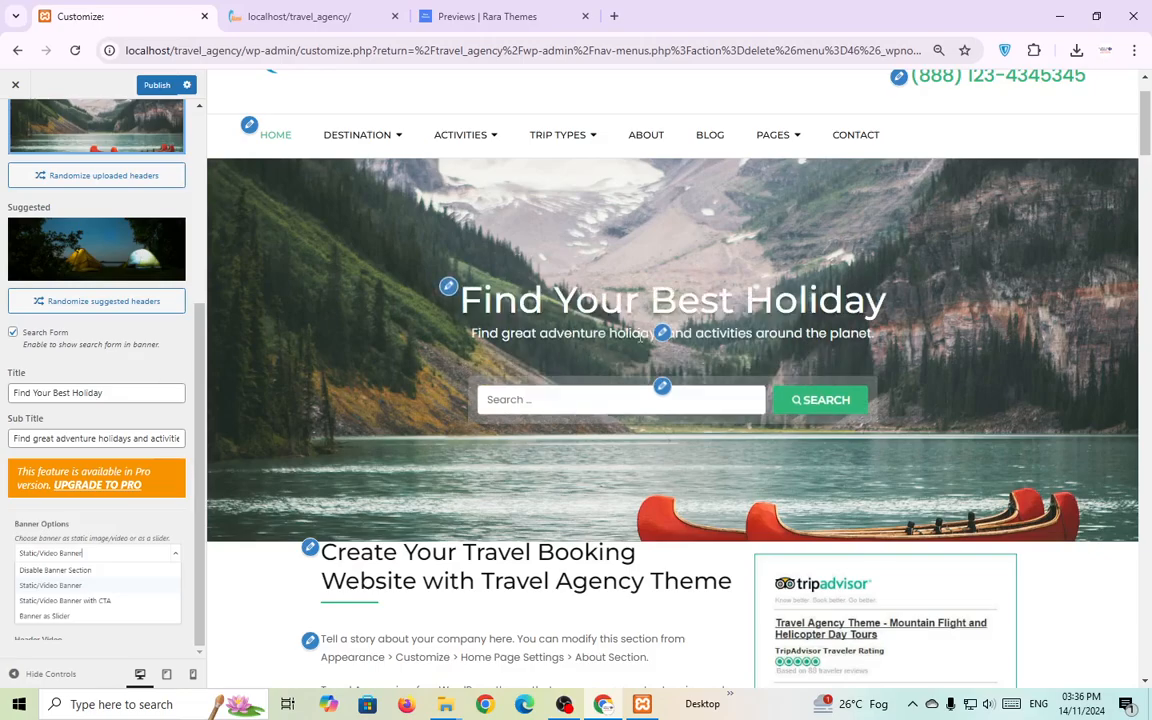
Move past the banner subtitle to the About Us settings for 'Create Your Travel Booking'.
{"action": "left_click", "coordinate": [664, 336]}
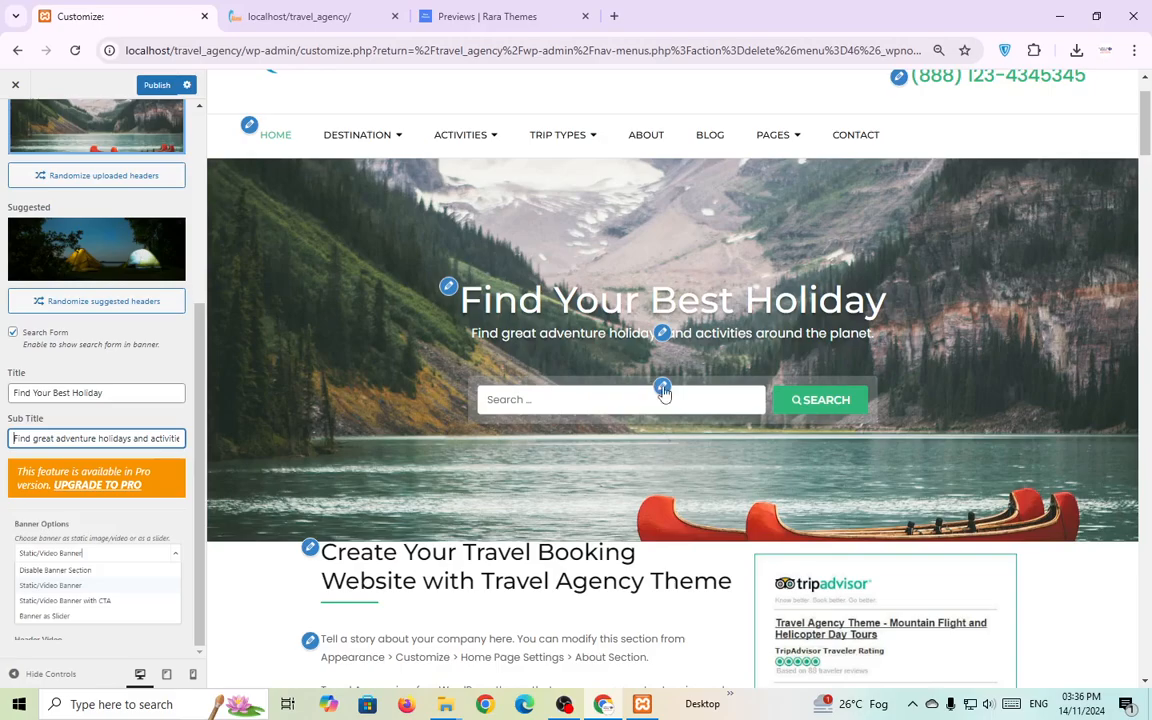
{"action": "scroll", "coordinate": [403, 440], "scroll_direction": "down", "scroll_amount": 2}
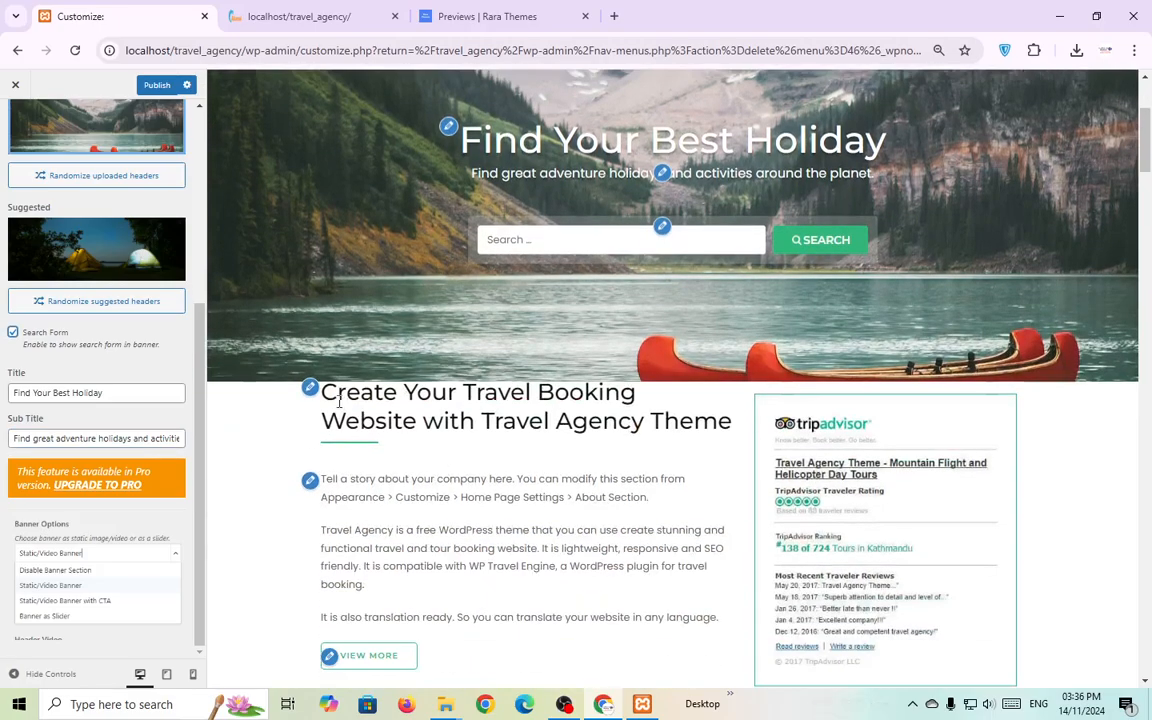
{"action": "left_click", "coordinate": [310, 389]}
Look through the About section title, description and TripAdvisor image without changing them.
{"action": "scroll", "coordinate": [452, 463], "scroll_direction": "down", "scroll_amount": 1}
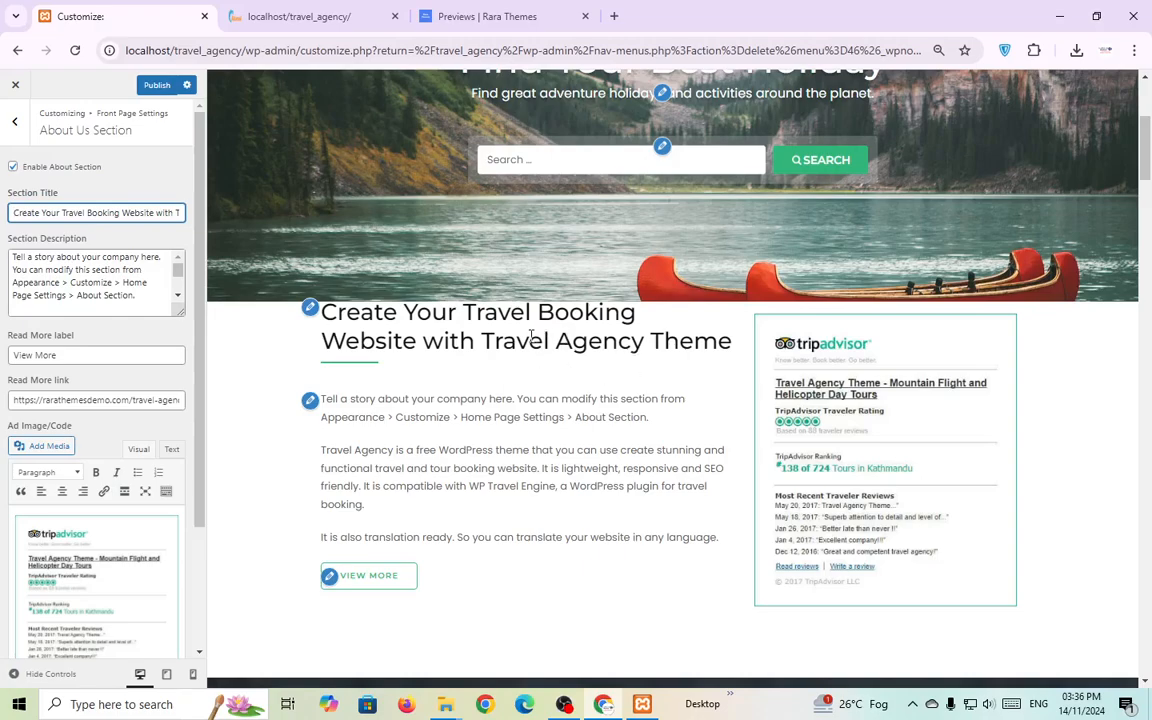
{"action": "triple_click", "coordinate": [84, 213]}
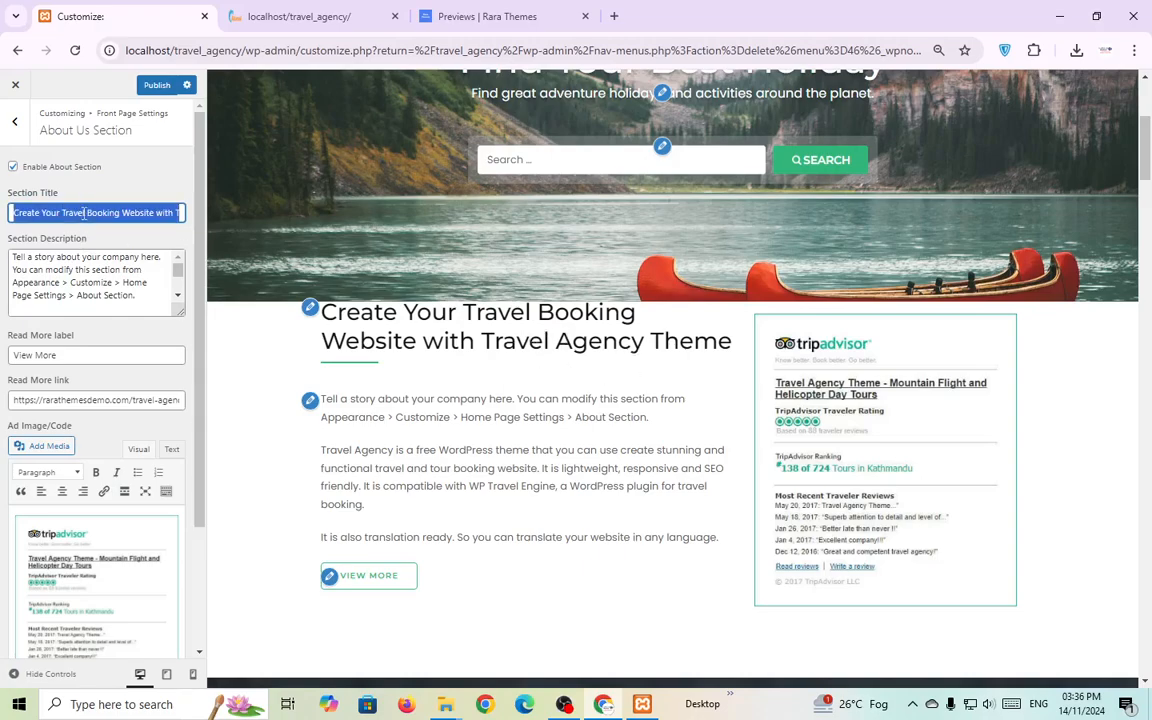
{"action": "left_click", "coordinate": [84, 213]}
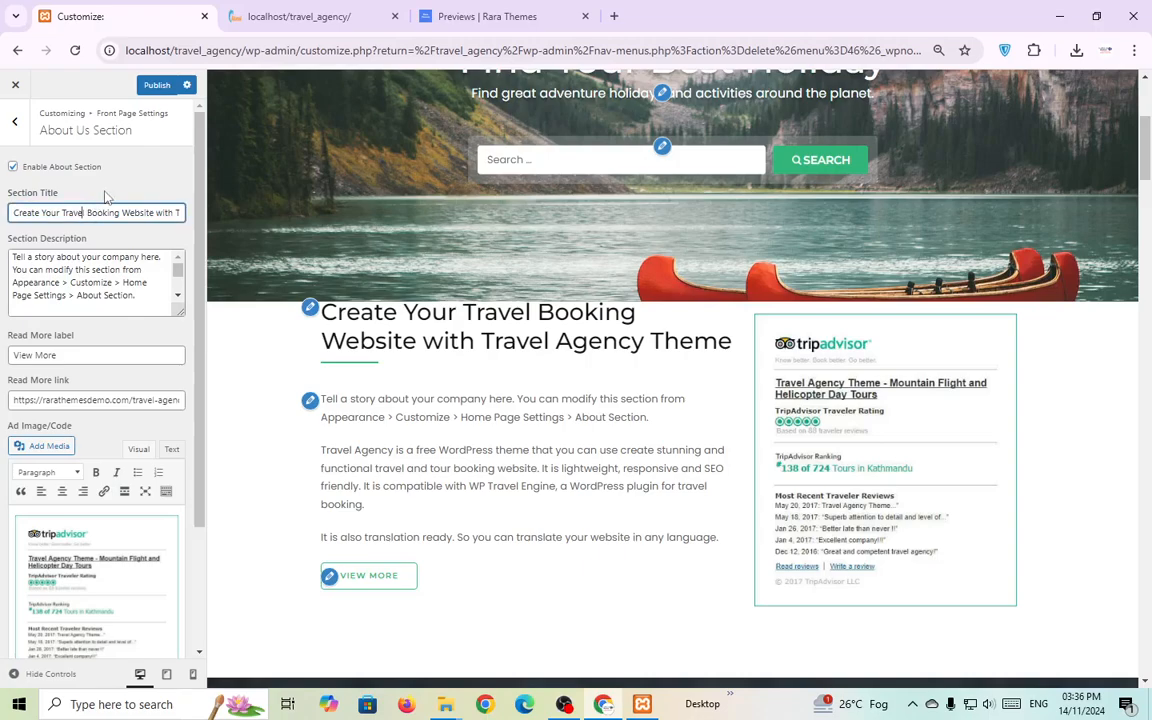
{"action": "left_click", "coordinate": [311, 402]}
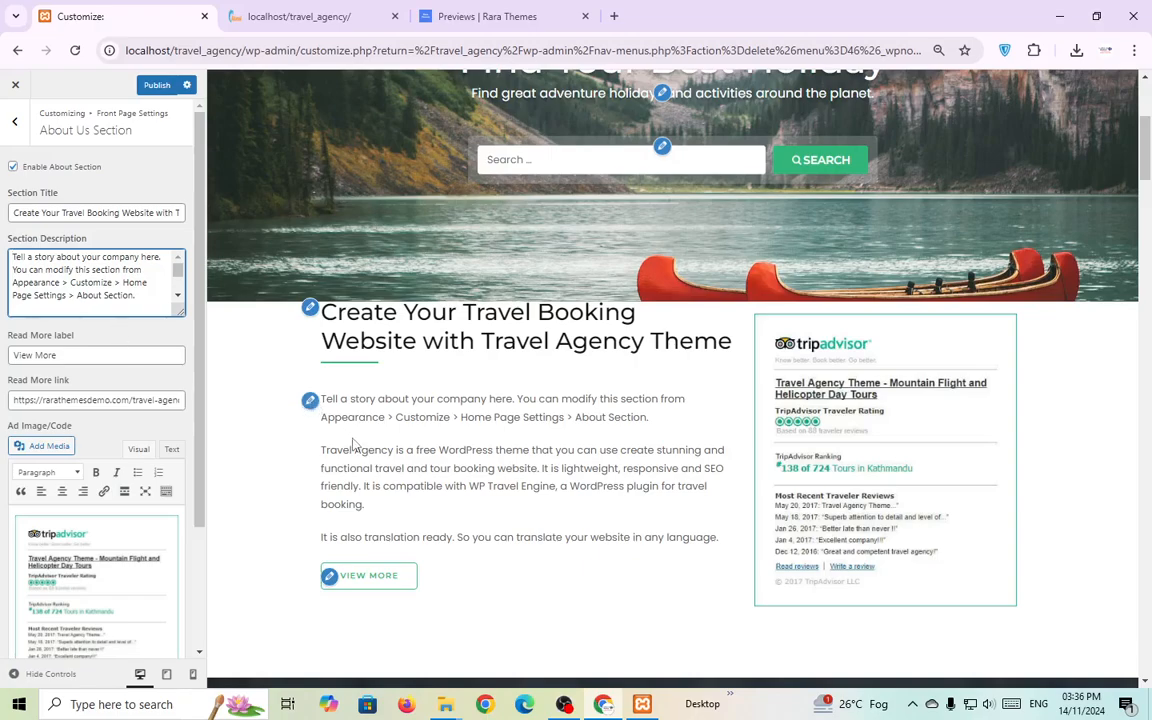
{"action": "double_click", "coordinate": [79, 273]}
{"action": "scroll", "coordinate": [635, 375], "scroll_direction": "down", "scroll_amount": 1}
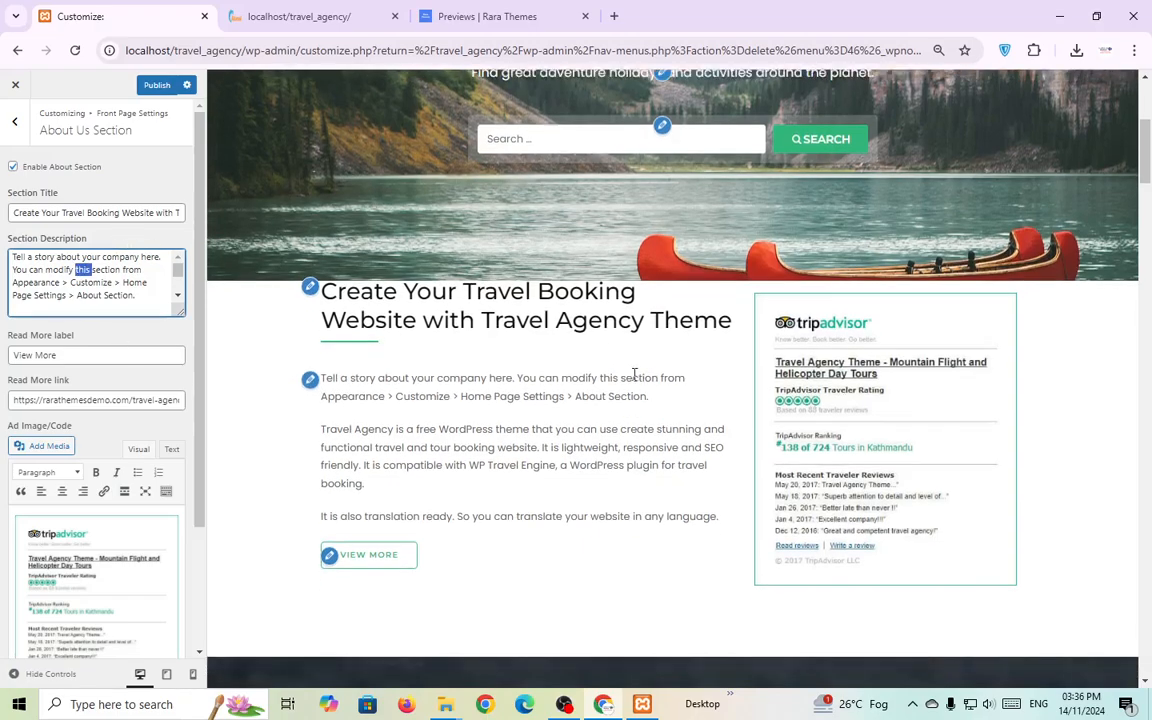
{"action": "left_click_drag", "start_coordinate": [828, 346], "coordinate": [832, 397]}
{"action": "scroll", "coordinate": [208, 459], "scroll_direction": "down", "scroll_amount": 3}
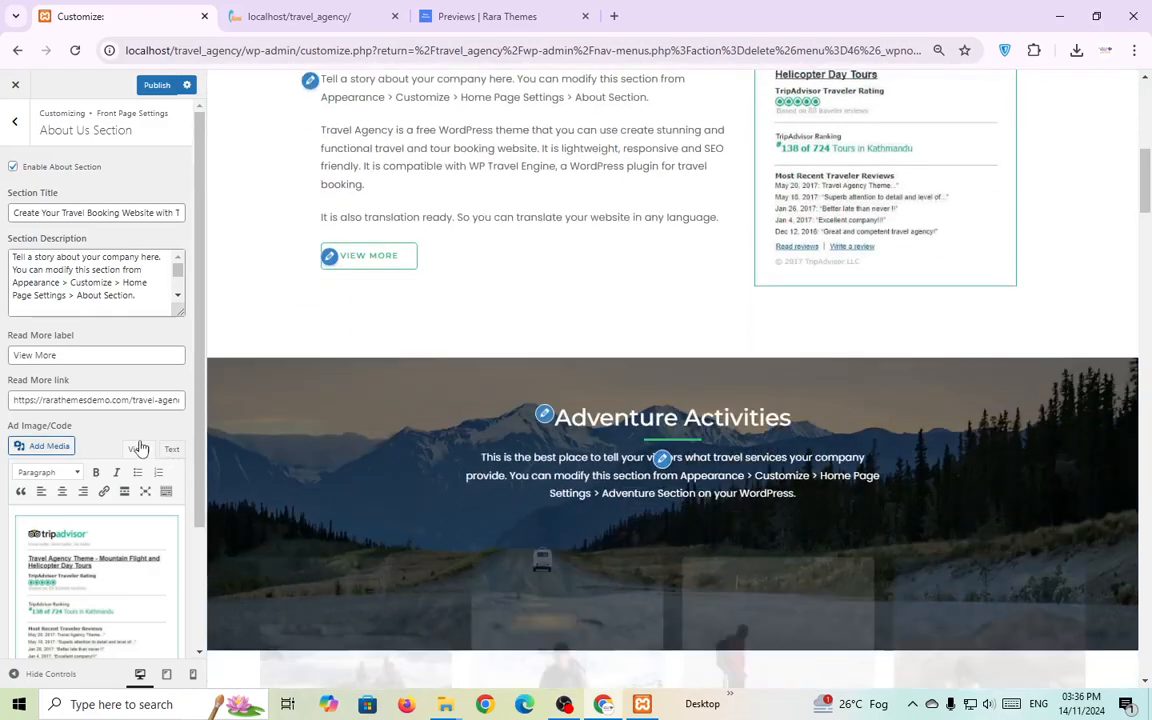
{"action": "scroll", "coordinate": [113, 450], "scroll_direction": "down", "scroll_amount": 2}
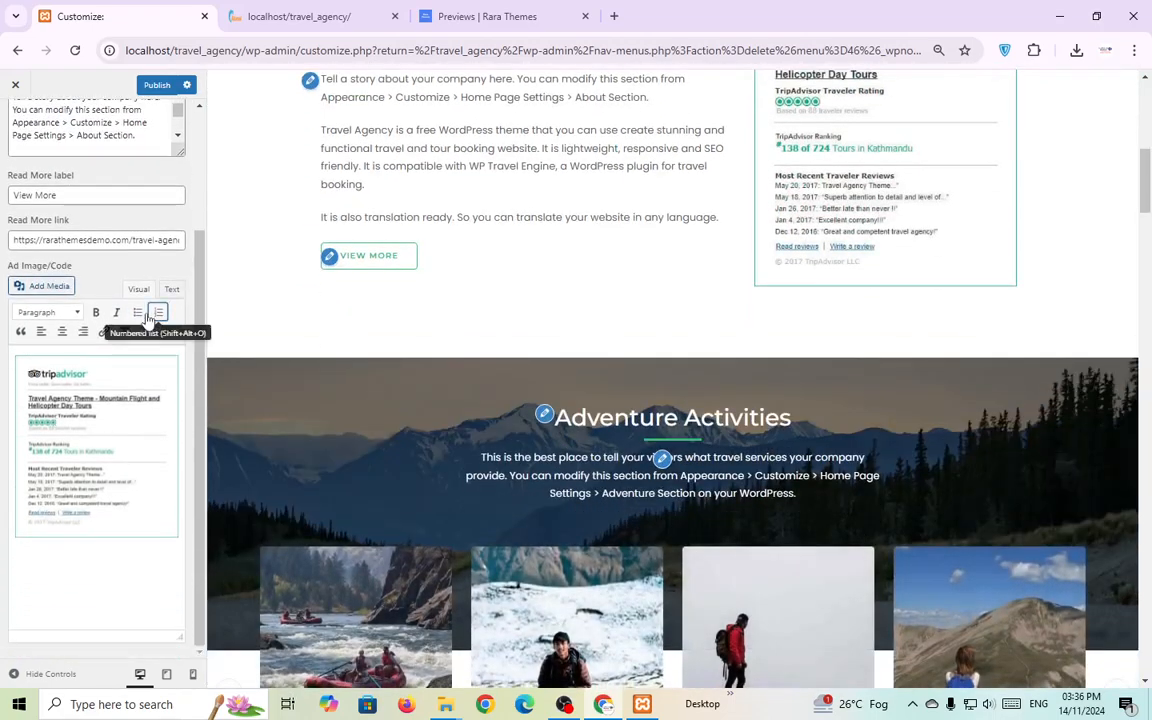
{"action": "left_click", "coordinate": [106, 401]}
{"action": "mouse_move", "coordinate": [120, 402]}
{"action": "left_mouse_down"}
{"action": "mouse_move", "coordinate": [120, 426]}
{"action": "mouse_move", "coordinate": [127, 416]}
{"action": "left_mouse_up"}
{"action": "scroll", "coordinate": [517, 328], "scroll_direction": "up", "scroll_amount": 6}
{"action": "scroll", "coordinate": [474, 384], "scroll_direction": "down", "scroll_amount": 1}
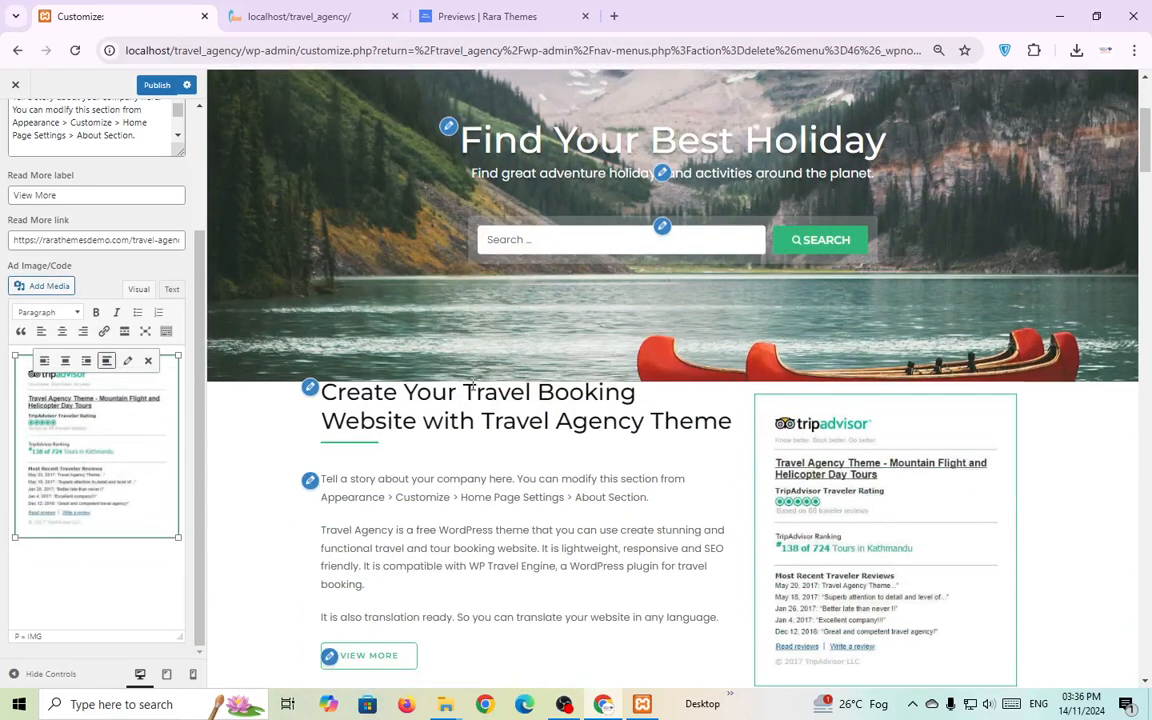
Change the View More button label to Load More and publish.
{"action": "left_click", "coordinate": [329, 656]}
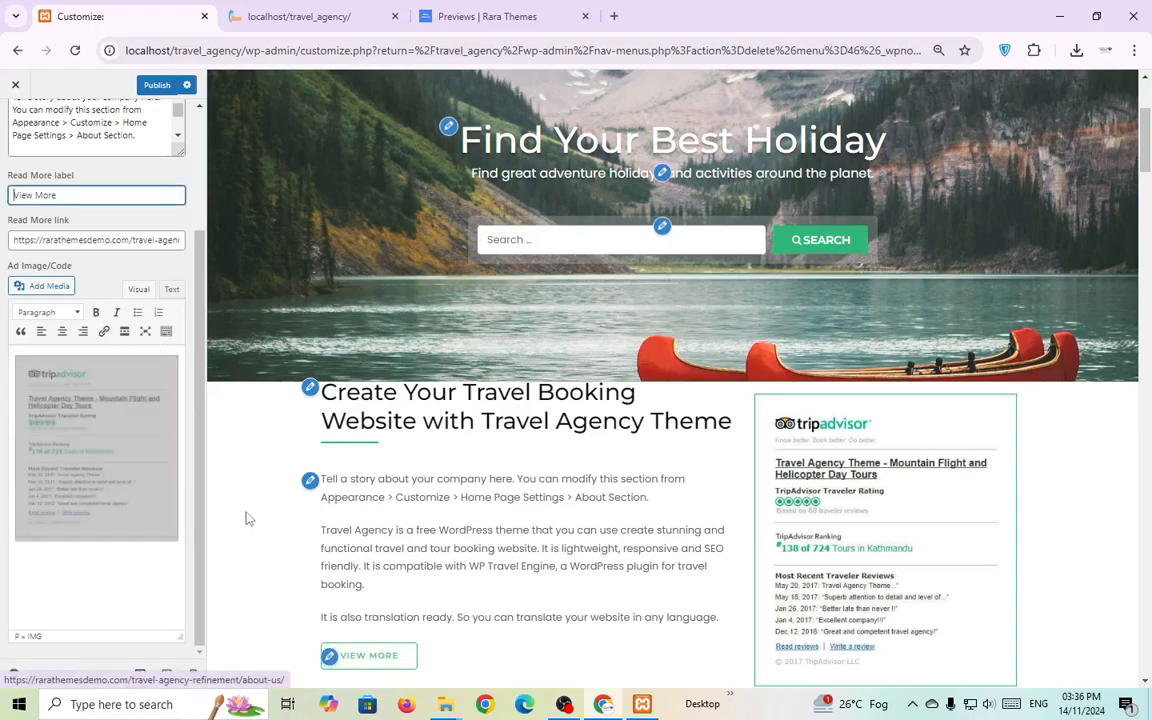
{"action": "double_click", "coordinate": [106, 197]}
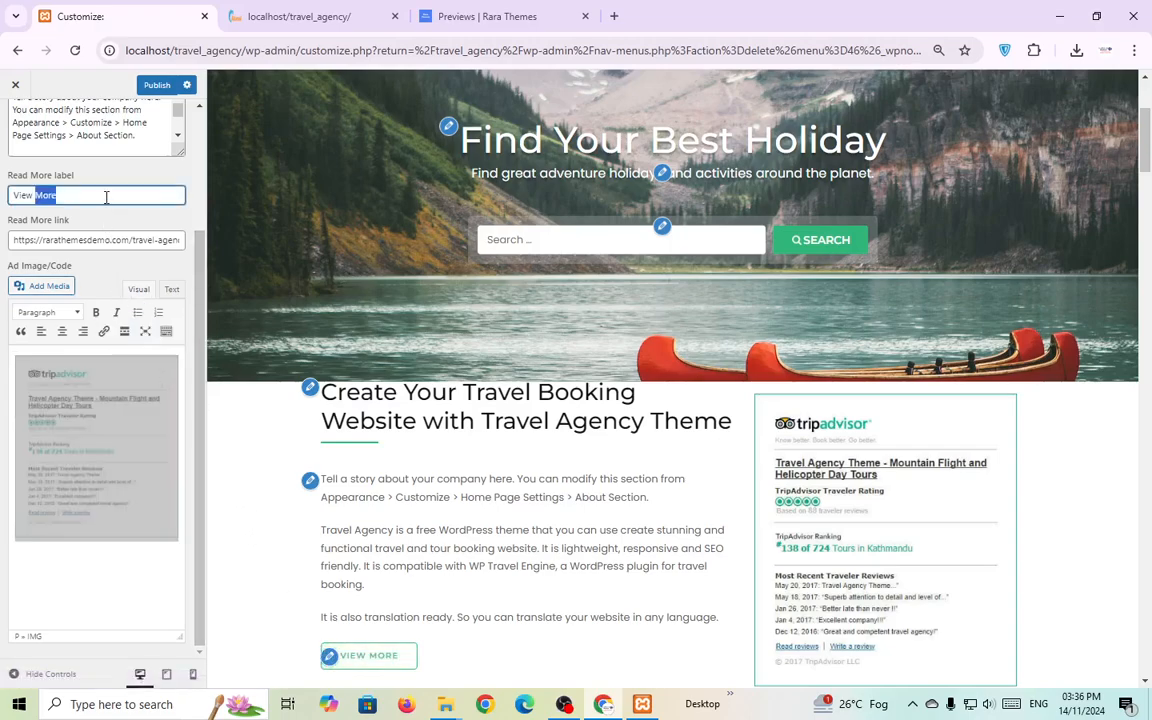
{"action": "key", "text": "ctrl+a"}
{"action": "type", "text": "Le"}
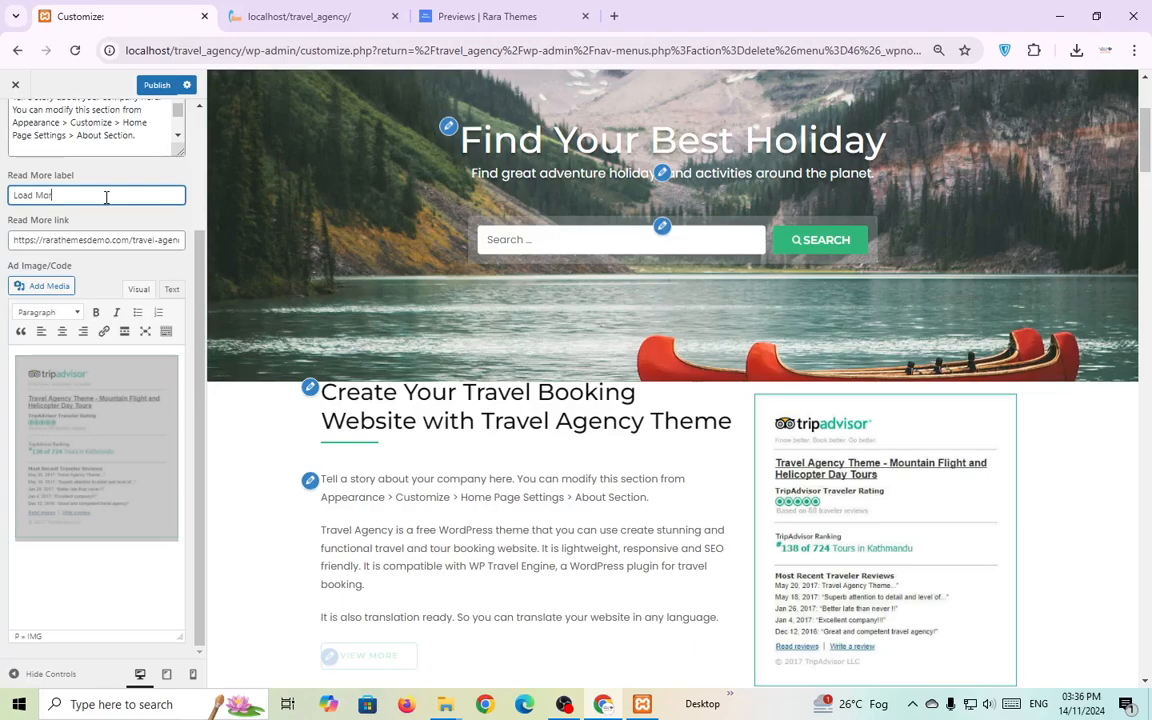
{"action": "scroll", "coordinate": [178, 150], "scroll_direction": "up", "scroll_amount": 2}
{"action": "scroll", "coordinate": [370, 480], "scroll_direction": "down", "scroll_amount": 2}
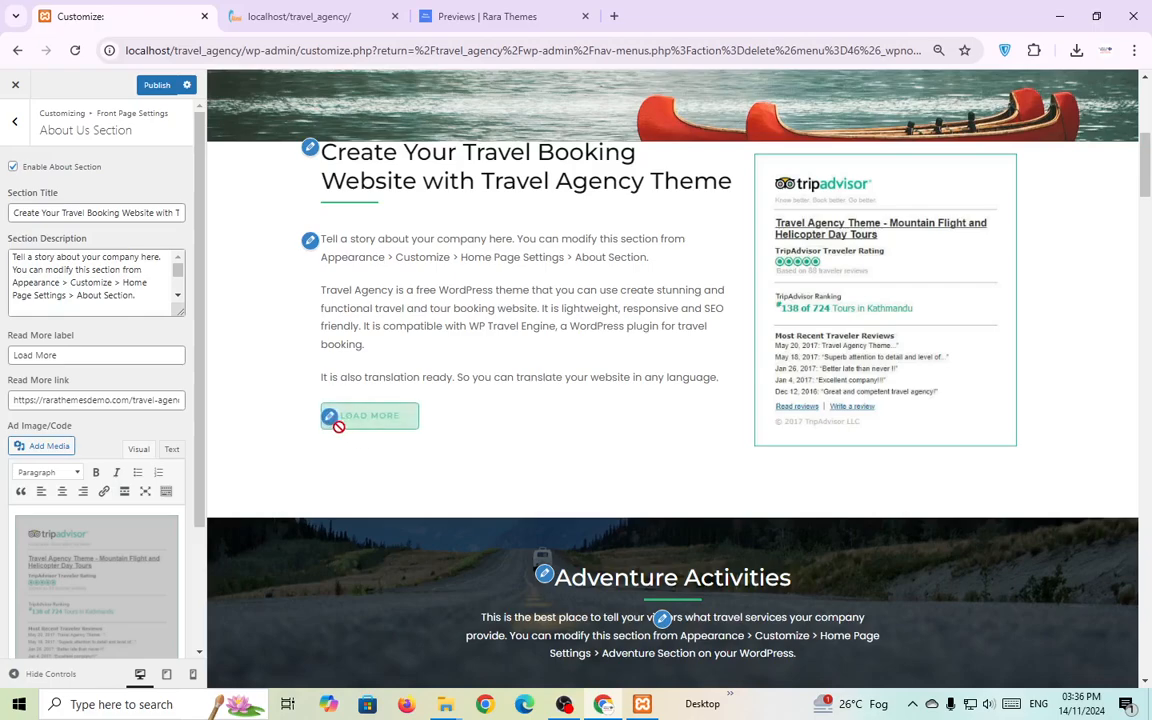
{"action": "left_click", "coordinate": [148, 90]}
{"action": "scroll", "coordinate": [527, 501], "scroll_direction": "down", "scroll_amount": 2}
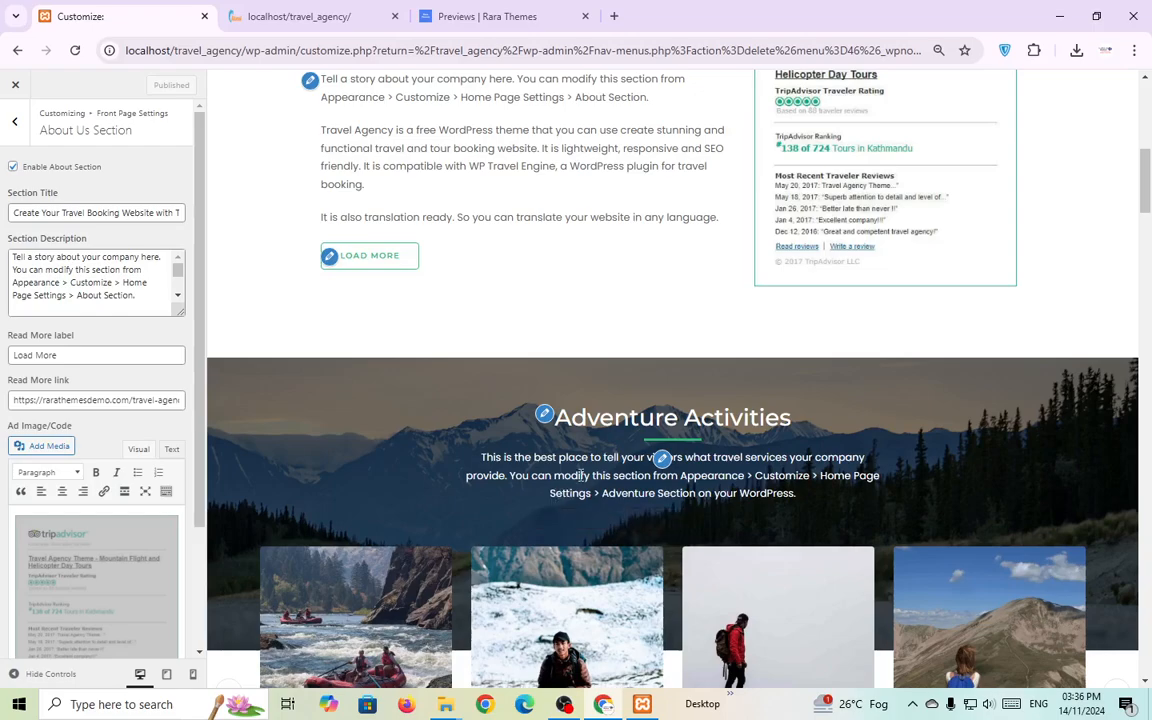
{"action": "scroll", "coordinate": [462, 456], "scroll_direction": "down", "scroll_amount": 2}
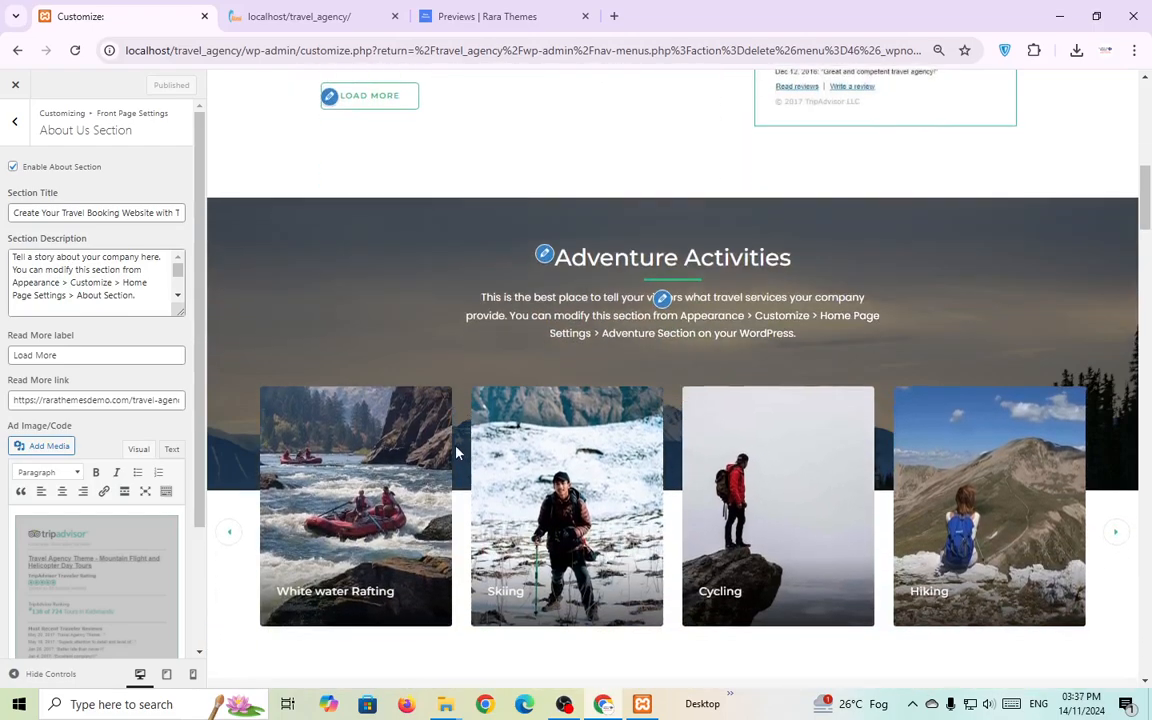
In Adventure Section settings, delete and restore the Adventure Activities title.
{"action": "left_click", "coordinate": [544, 254]}
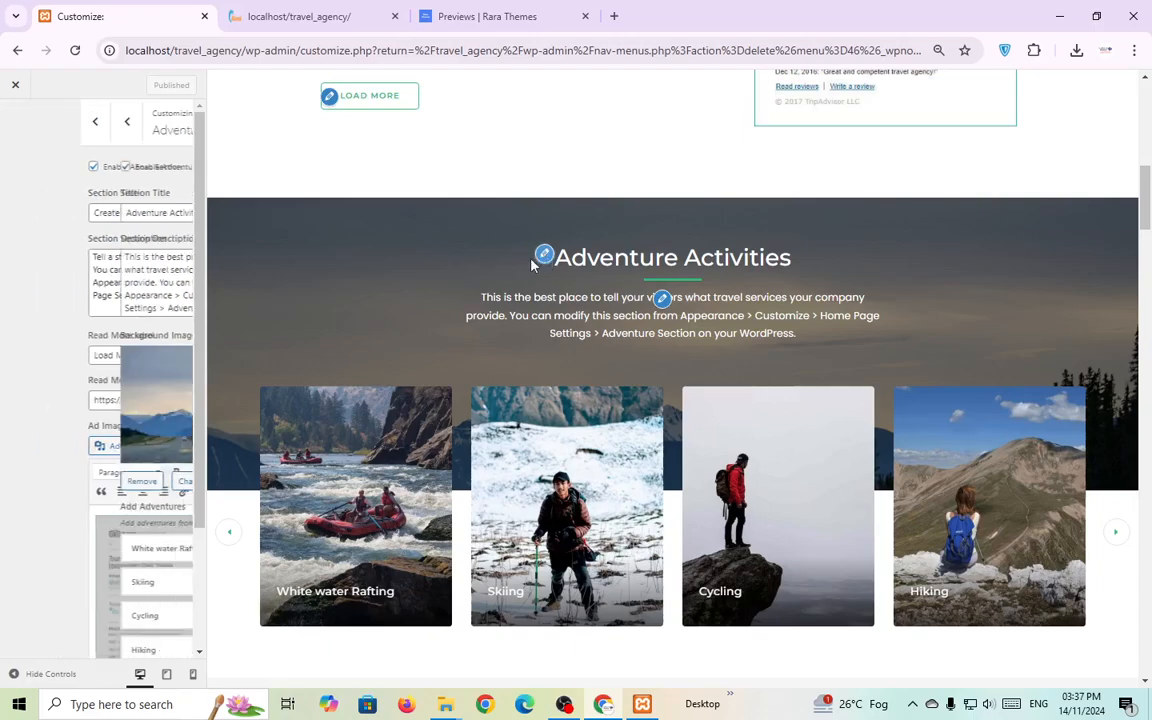
{"action": "triple_click", "coordinate": [135, 215]}
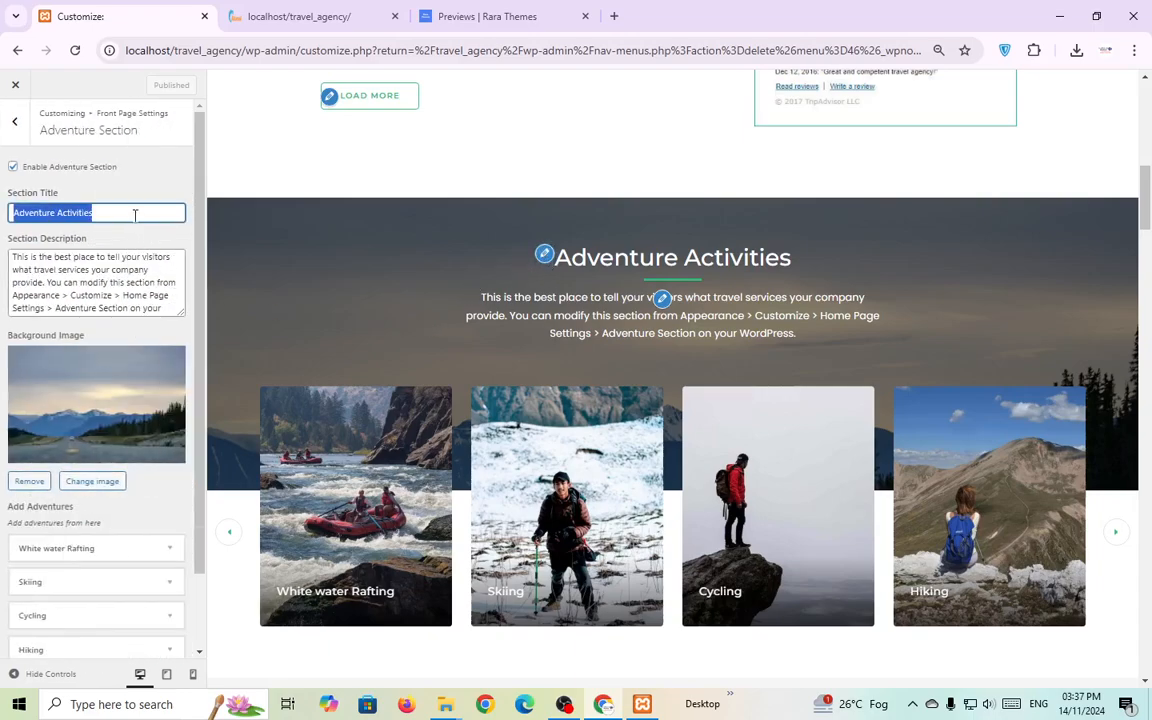
{"action": "key", "text": "BackSpace"}
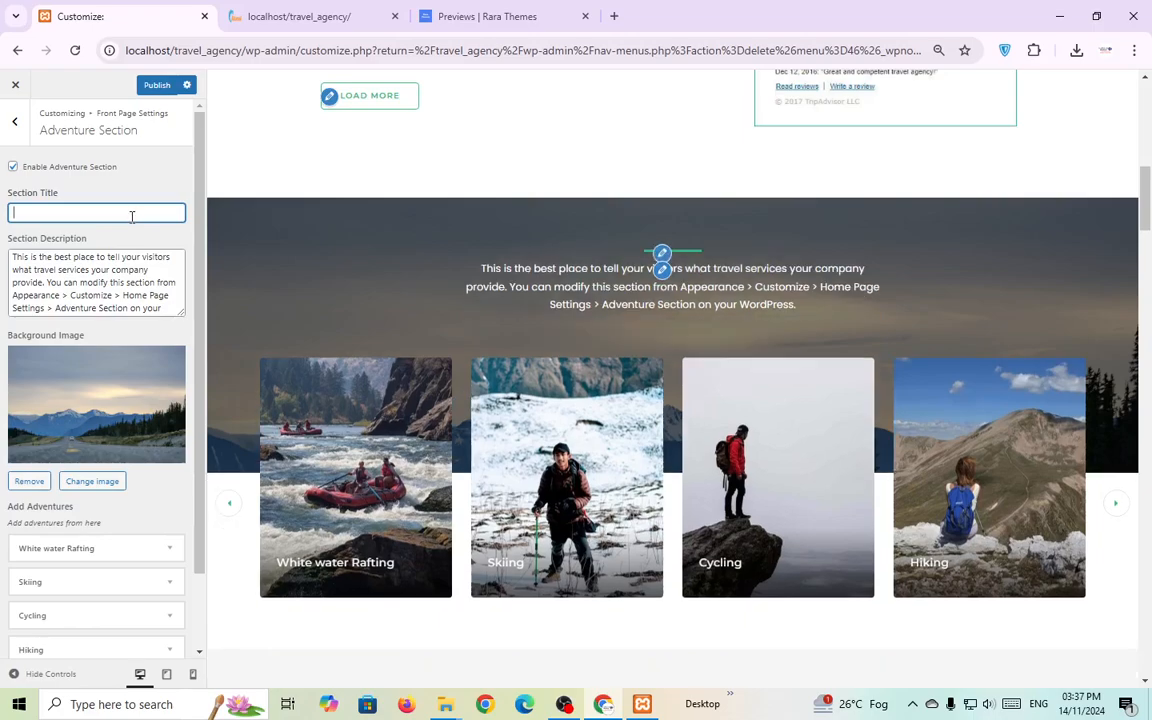
{"action": "key", "text": "ctrl+z"}
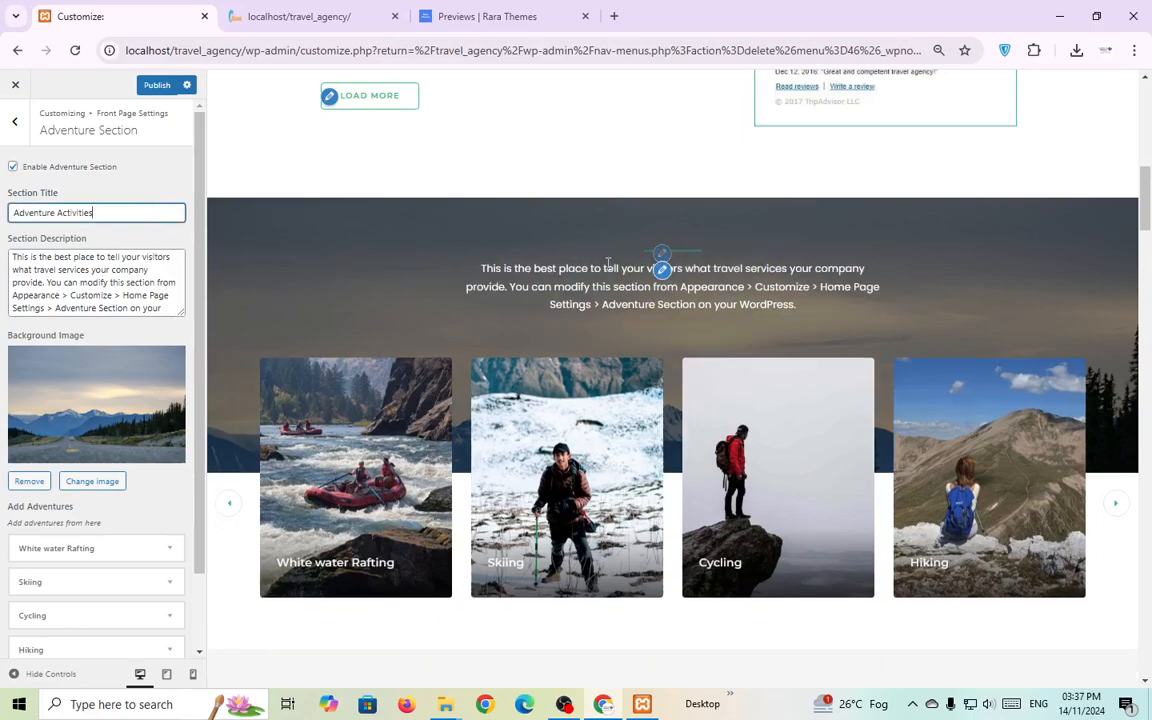
{"action": "left_click", "coordinate": [661, 299]}
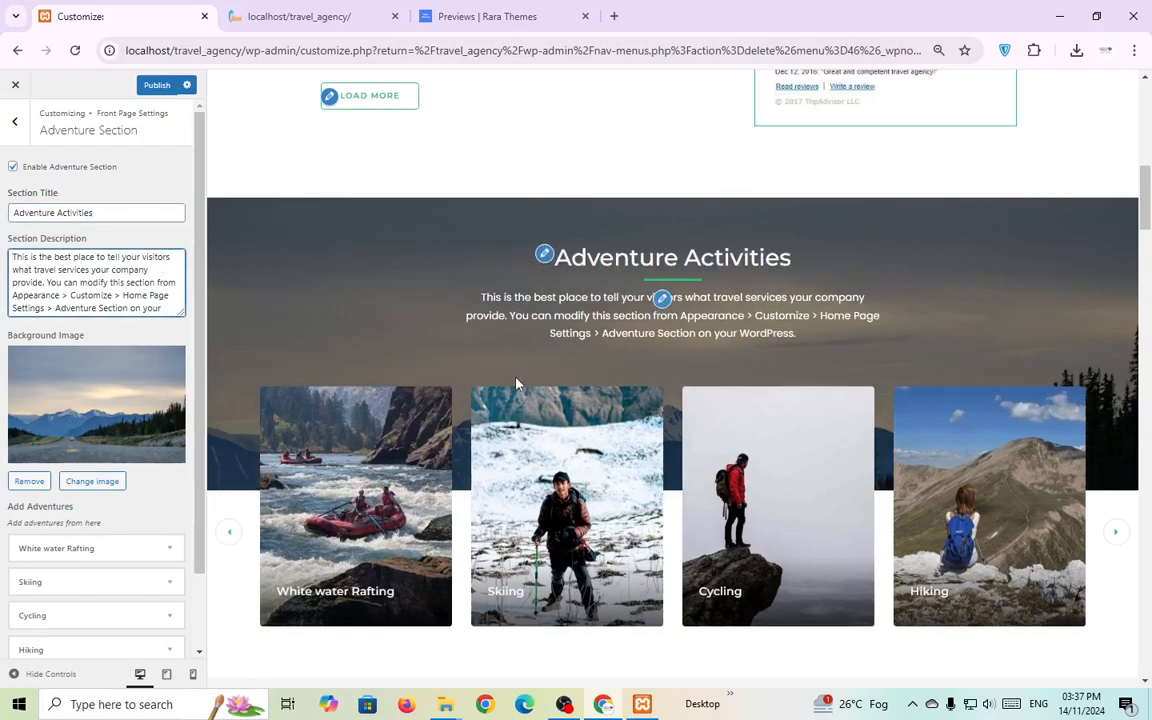
Set the background image to the hiker-on-summit photo cropped-pexels-photo-2413221-1-3.jpeg.
{"action": "scroll", "coordinate": [517, 383], "scroll_direction": "down", "scroll_amount": 2}
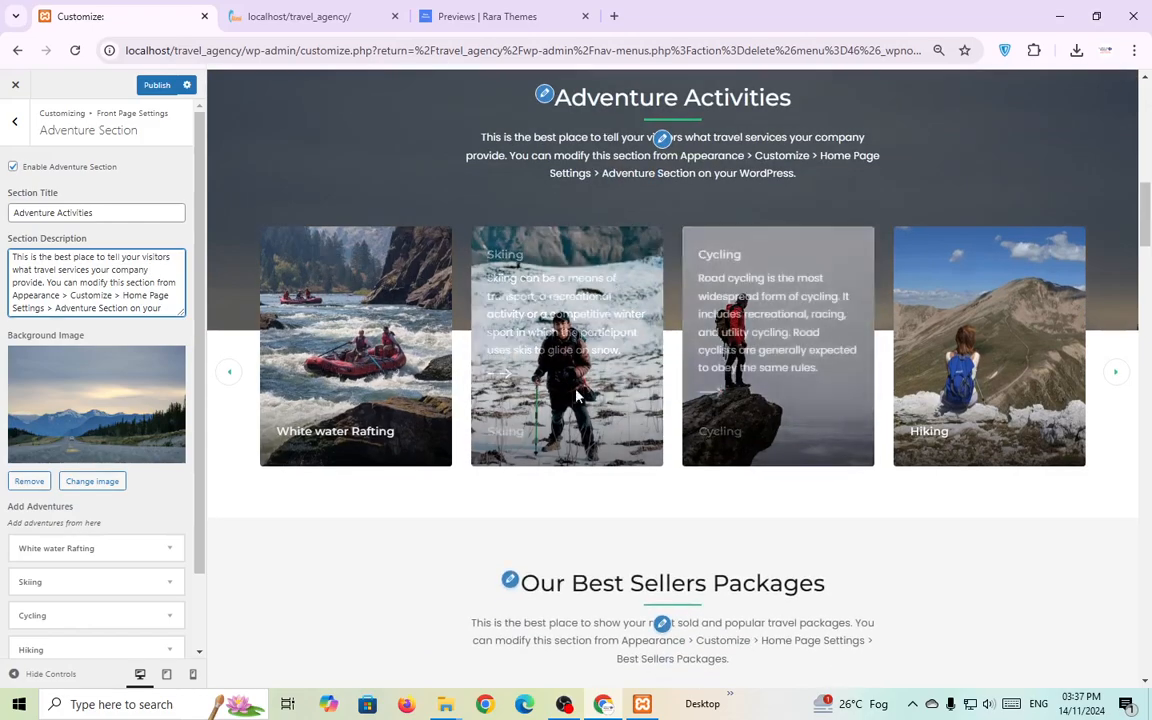
{"action": "scroll", "coordinate": [612, 327], "scroll_direction": "up", "scroll_amount": 1}
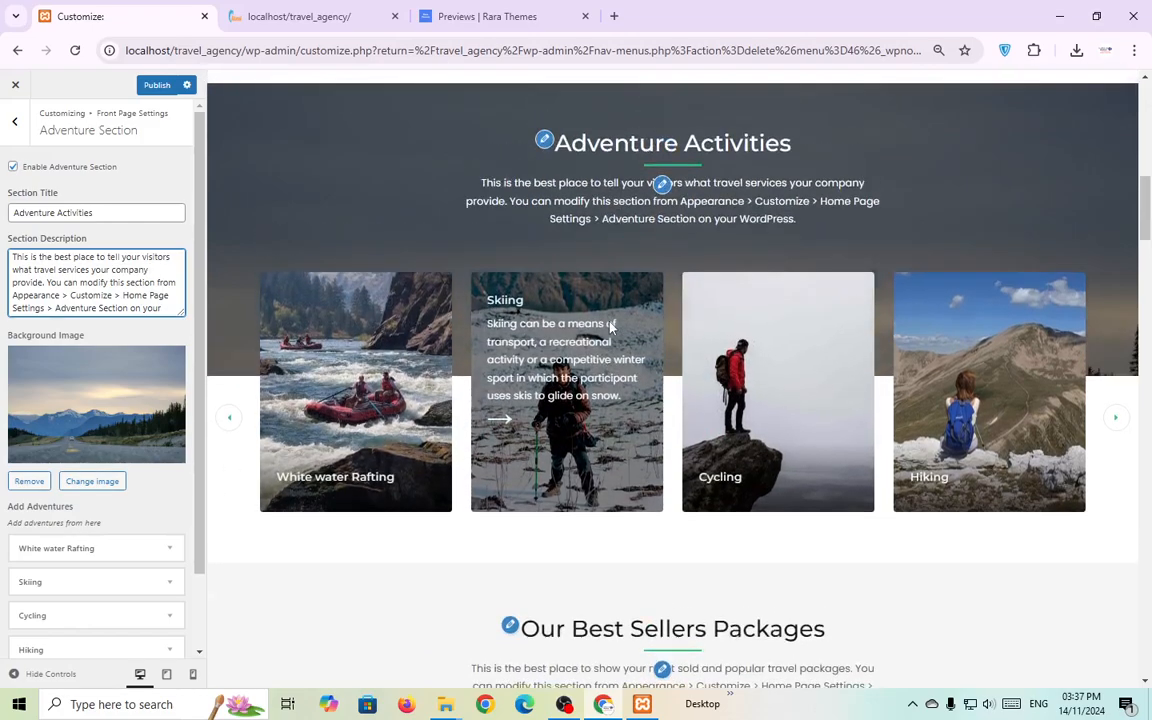
{"action": "scroll", "coordinate": [612, 327], "scroll_direction": "up", "scroll_amount": 2}
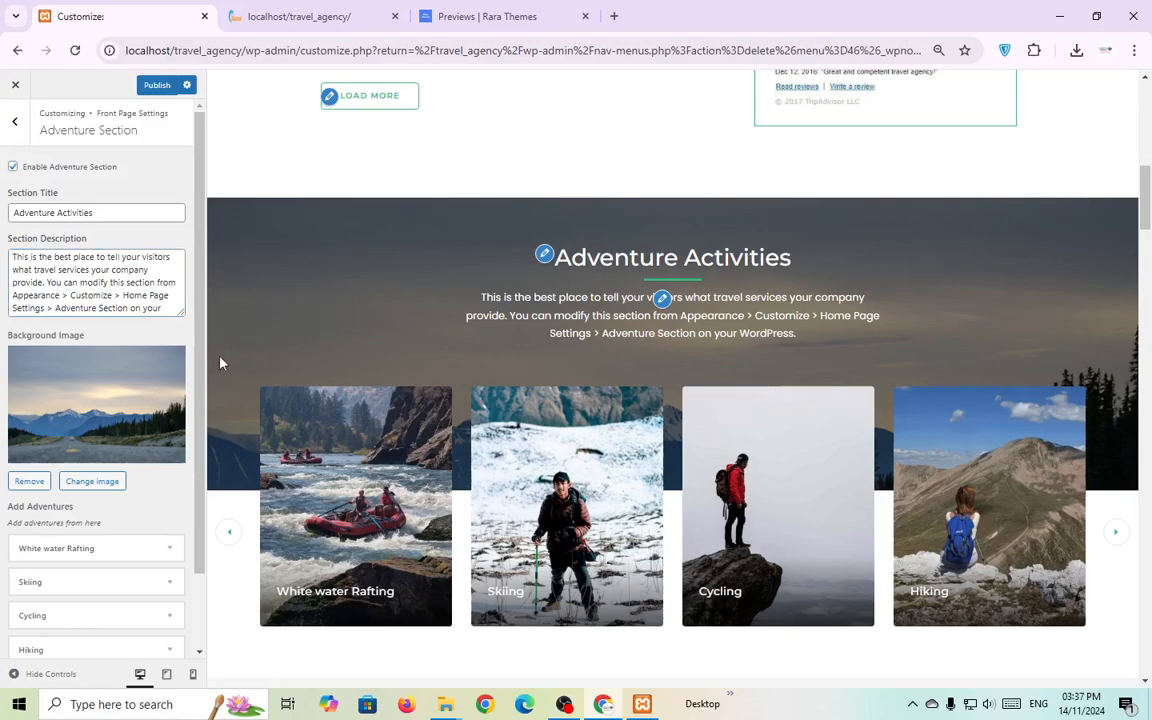
{"action": "left_click", "coordinate": [92, 481]}
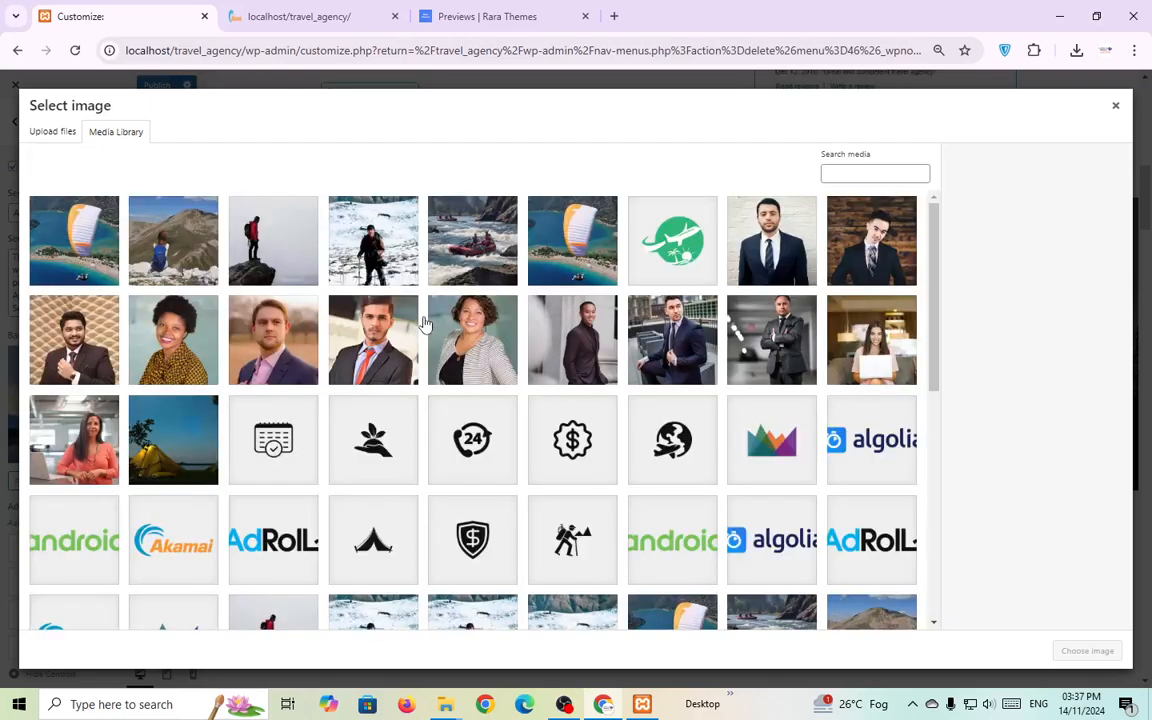
{"action": "left_click", "coordinate": [182, 217]}
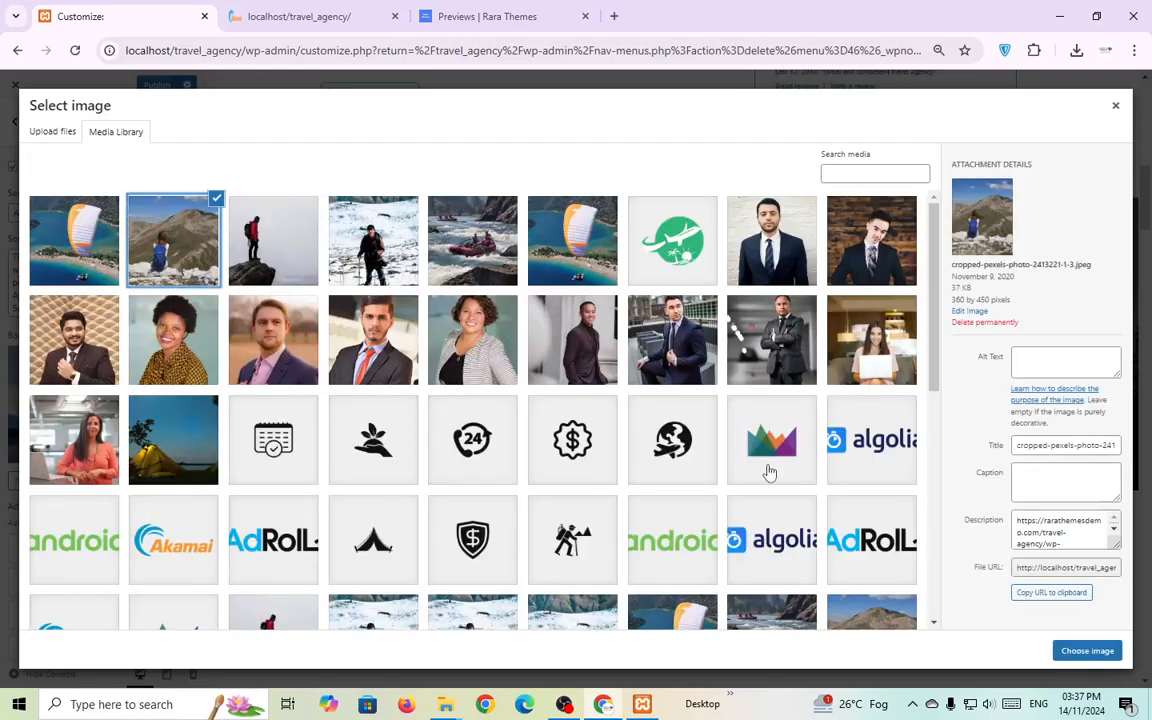
{"action": "left_click", "coordinate": [1075, 652]}
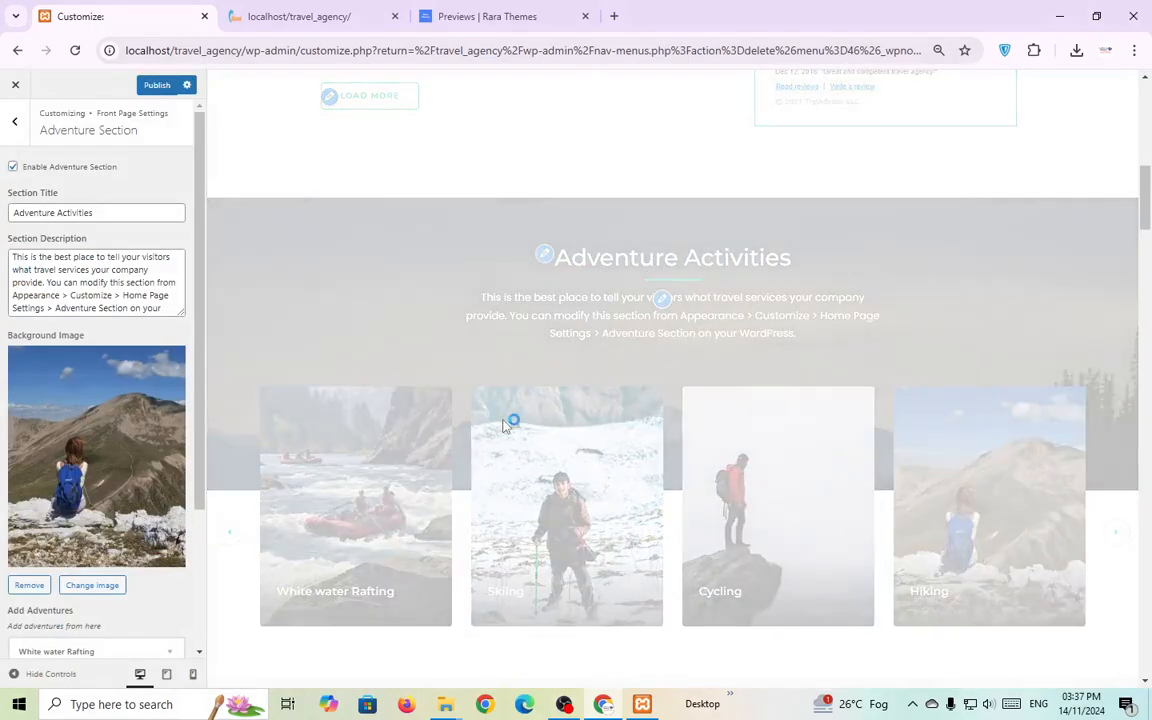
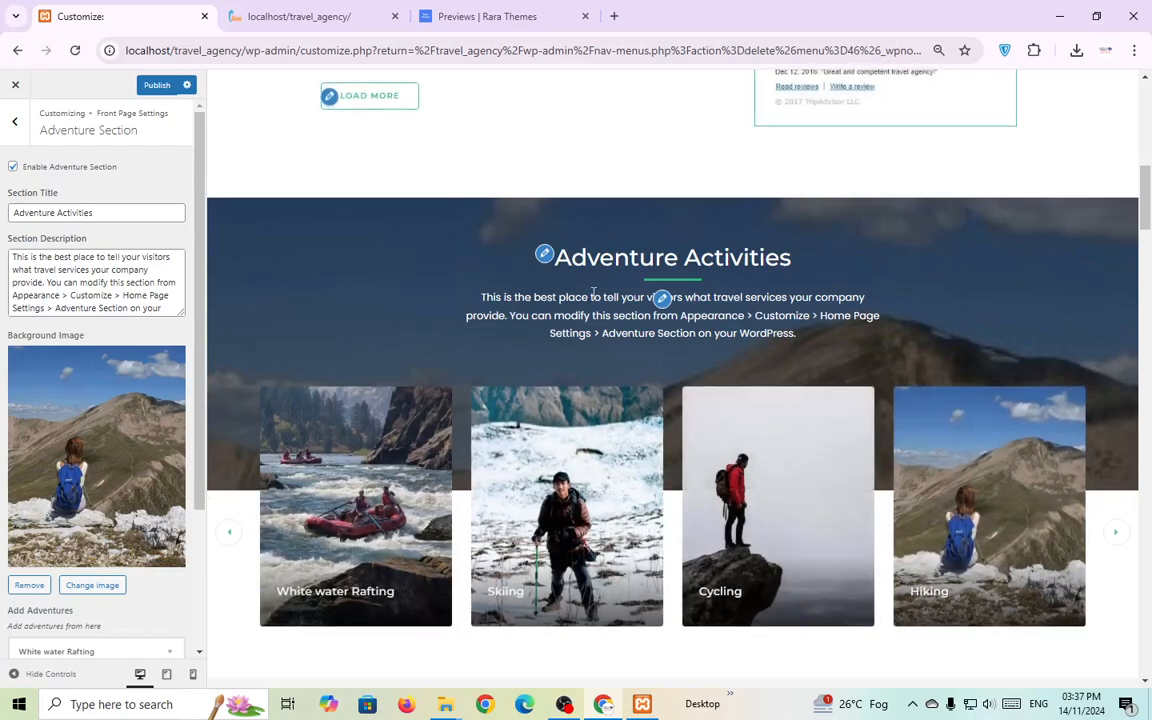
Scroll the preview to Our Best Sellers Packages and open its section settings.
{"action": "scroll", "coordinate": [419, 417], "scroll_direction": "down", "scroll_amount": 3}
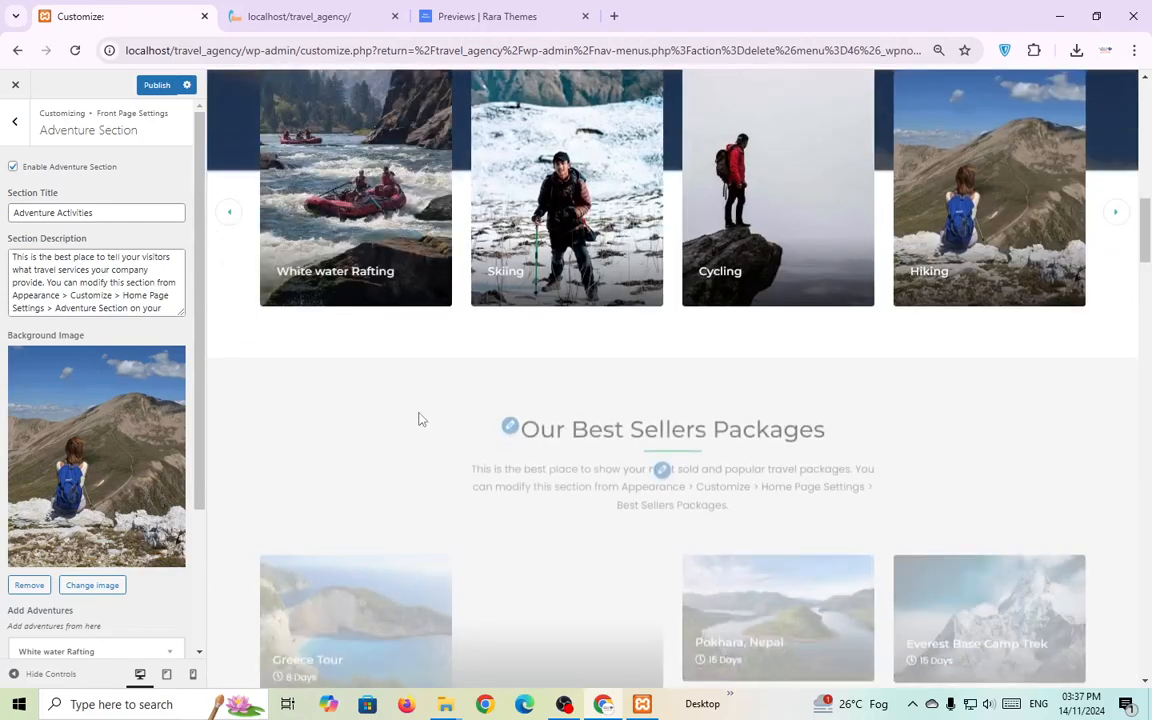
{"action": "scroll", "coordinate": [425, 415], "scroll_direction": "up", "scroll_amount": 1}
{"action": "scroll", "coordinate": [424, 414], "scroll_direction": "up", "scroll_amount": 2}
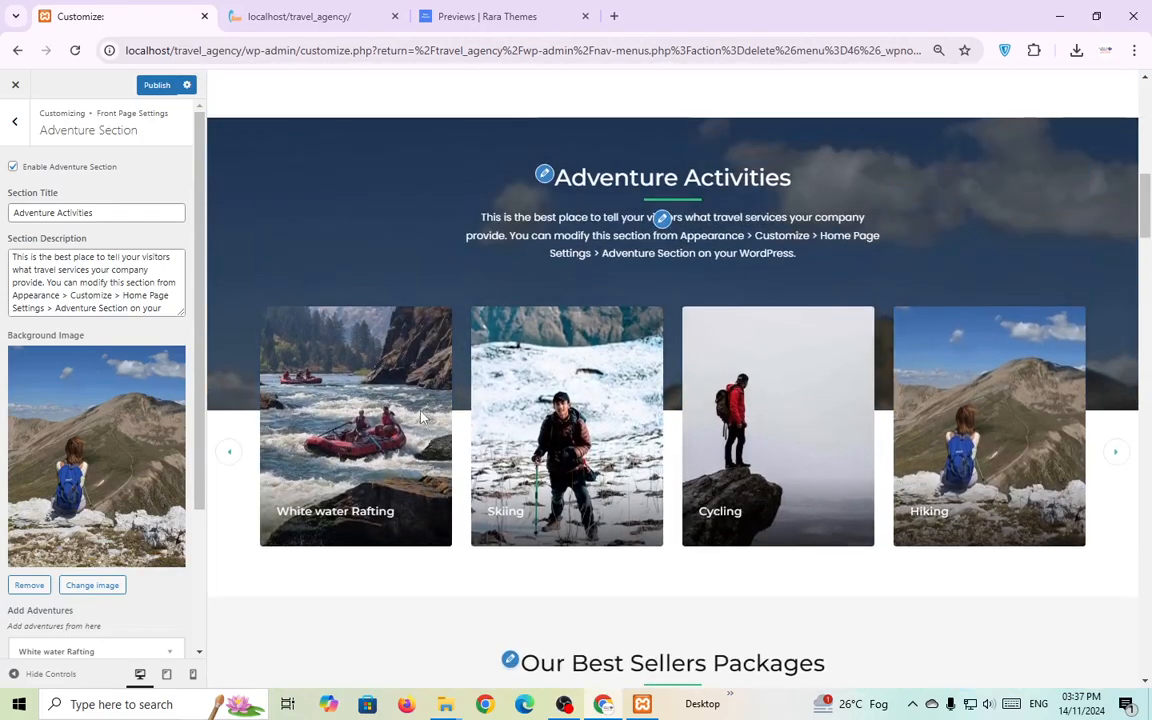
{"action": "scroll", "coordinate": [416, 424], "scroll_direction": "down", "scroll_amount": 2}
{"action": "scroll", "coordinate": [478, 429], "scroll_direction": "down", "scroll_amount": 2}
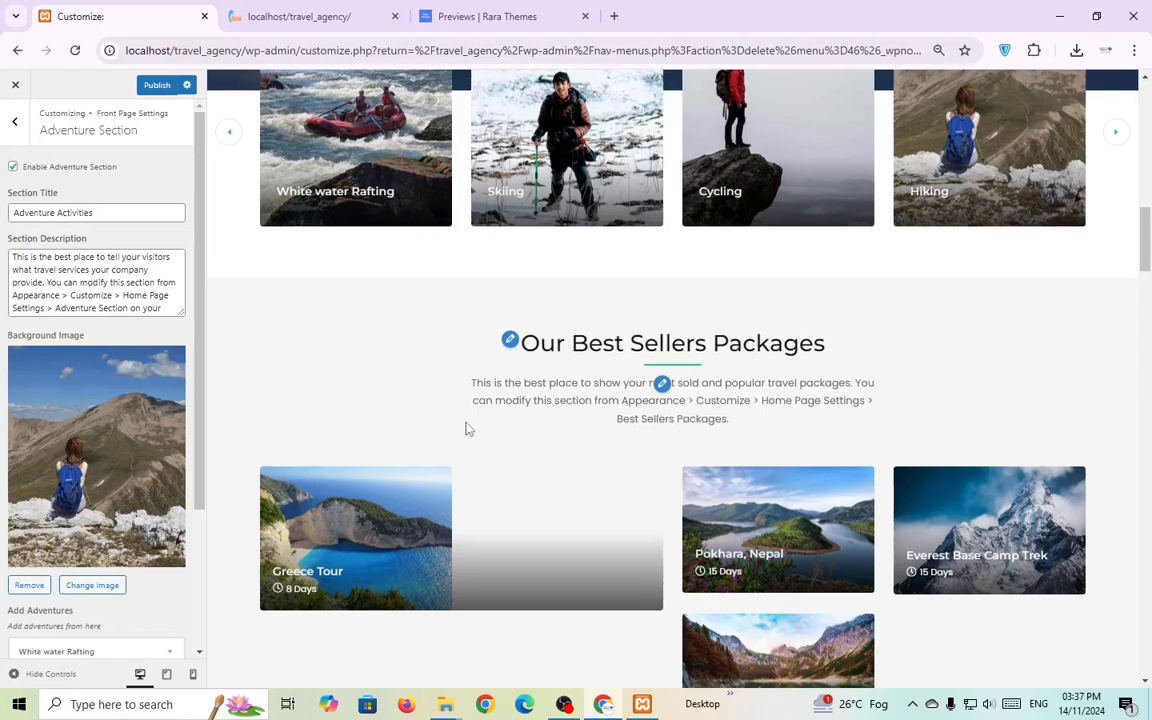
{"action": "left_click", "coordinate": [509, 341]}
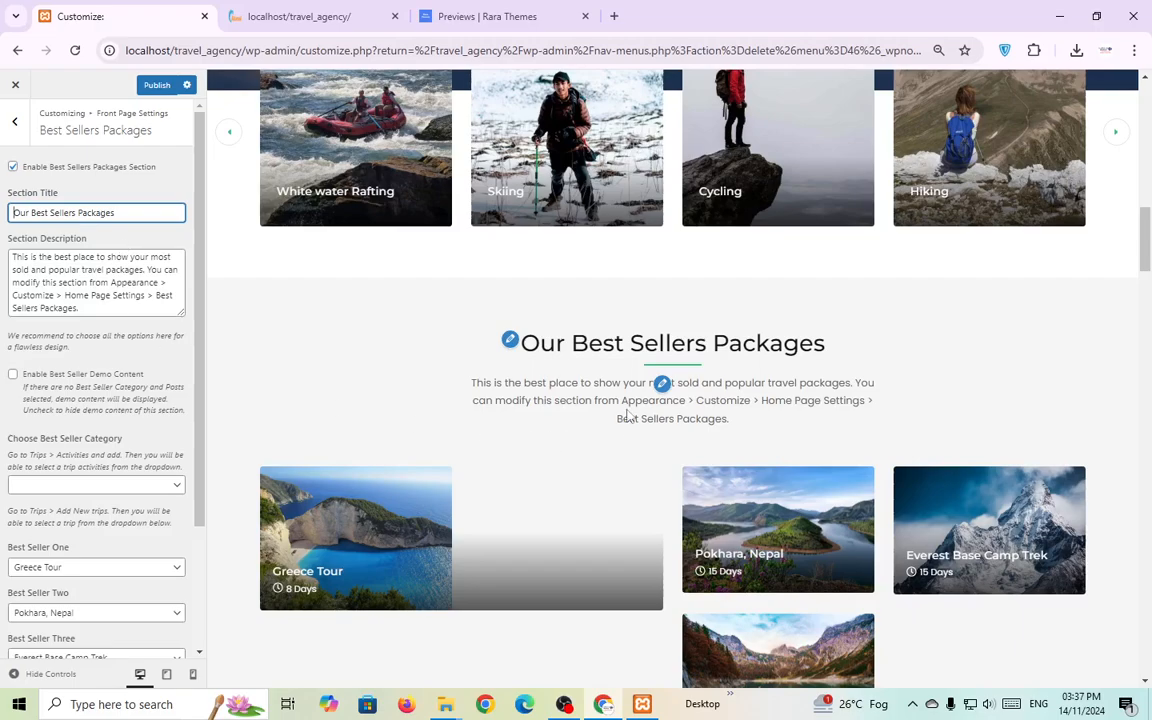
Set Best Seller One to Elephant Ride in place of Greece Tour.
{"action": "left_click", "coordinate": [662, 383]}
{"action": "scroll", "coordinate": [440, 402], "scroll_direction": "down", "scroll_amount": 2}
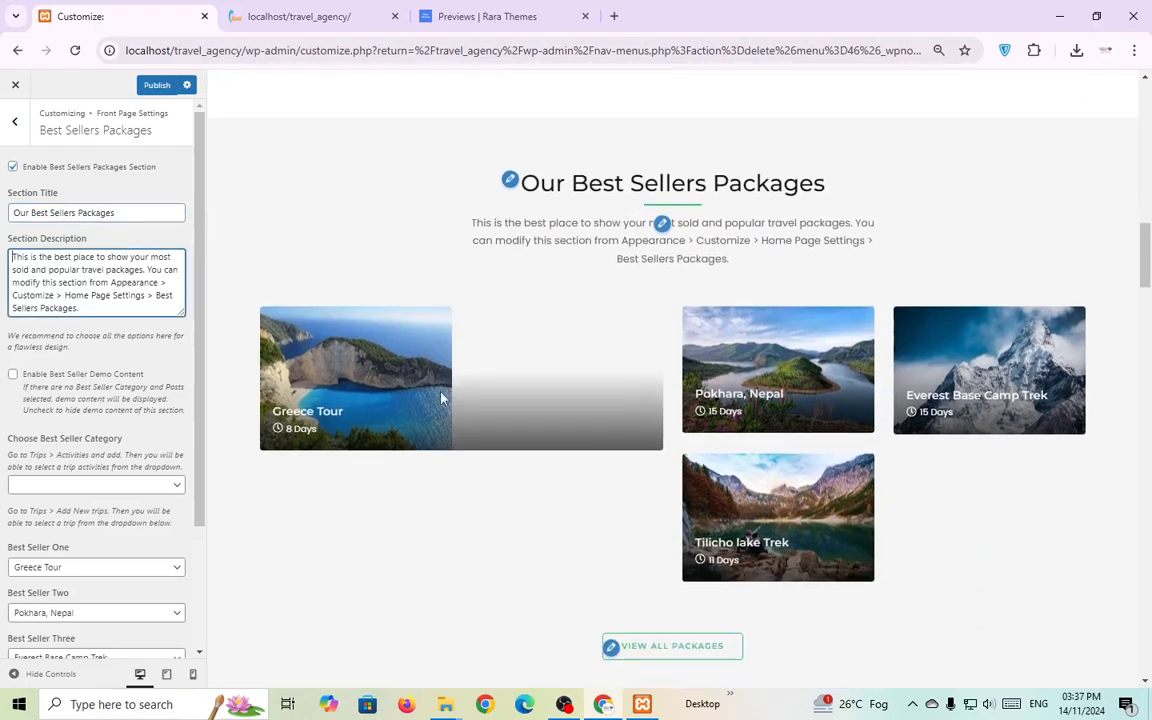
{"action": "scroll", "coordinate": [579, 404], "scroll_direction": "down", "scroll_amount": 1}
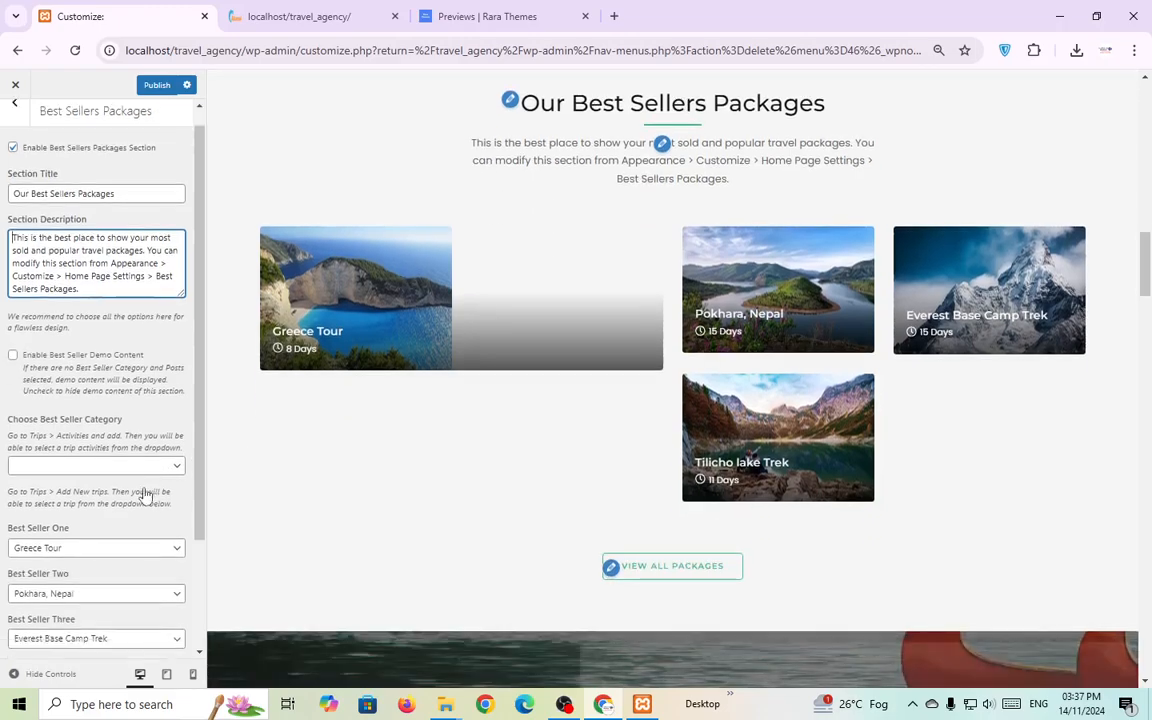
{"action": "scroll", "coordinate": [142, 480], "scroll_direction": "down", "scroll_amount": 2}
{"action": "left_click", "coordinate": [141, 416]}
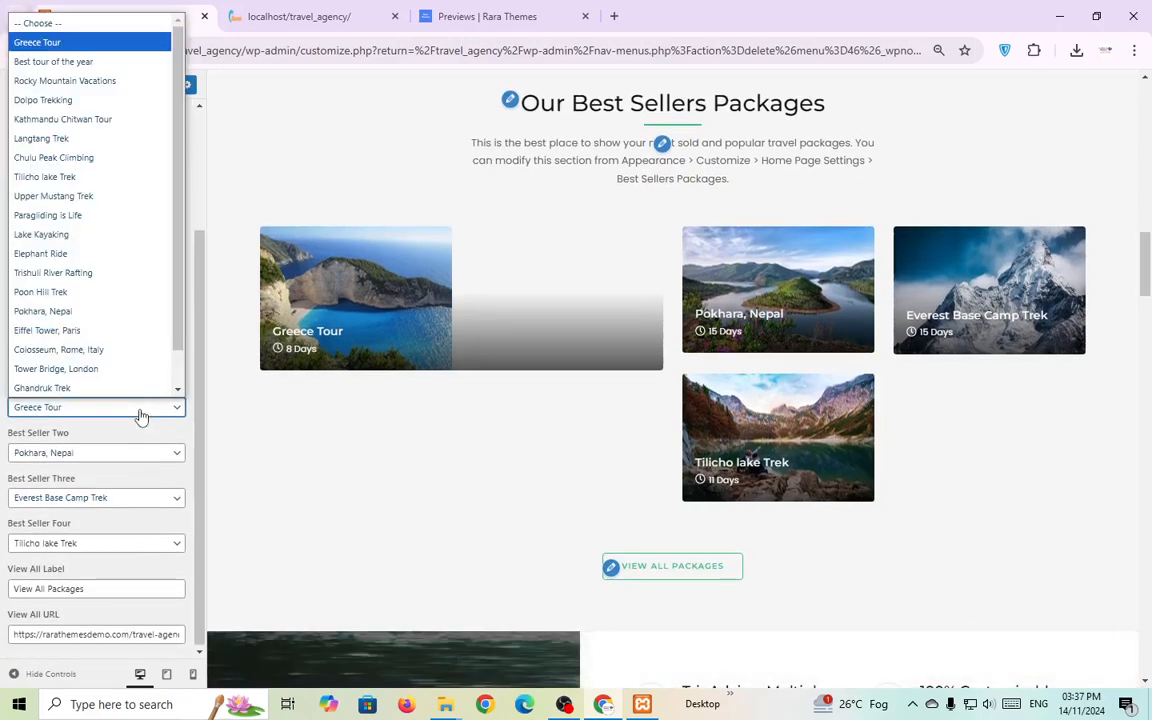
{"action": "left_click", "coordinate": [110, 253]}
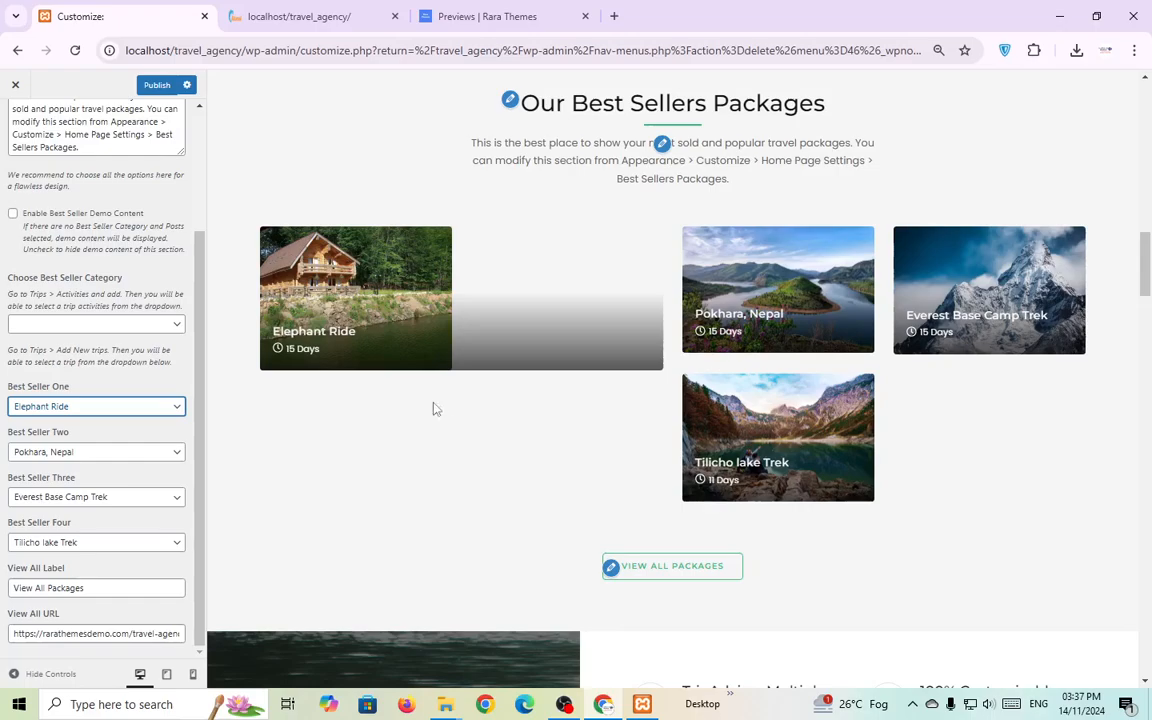
Select the View All Packages label text and look over the remaining settings.
{"action": "left_click", "coordinate": [612, 568]}
{"action": "triple_click", "coordinate": [146, 583]}
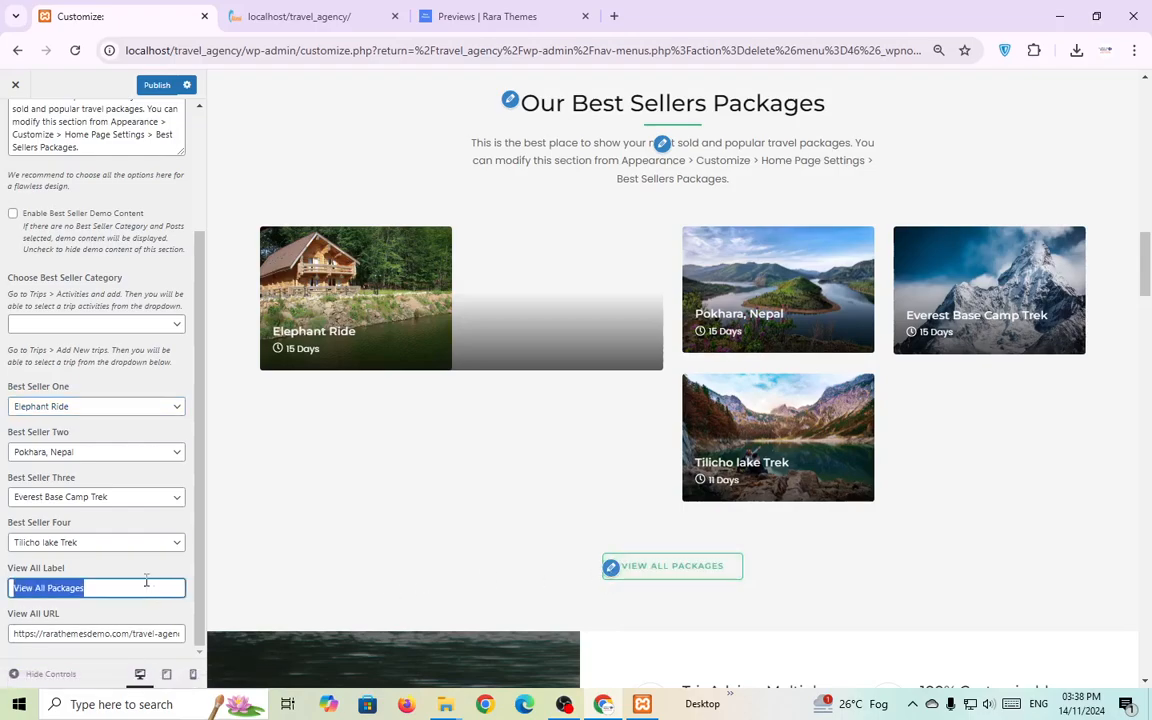
{"action": "scroll", "coordinate": [597, 553], "scroll_direction": "down", "scroll_amount": 4}
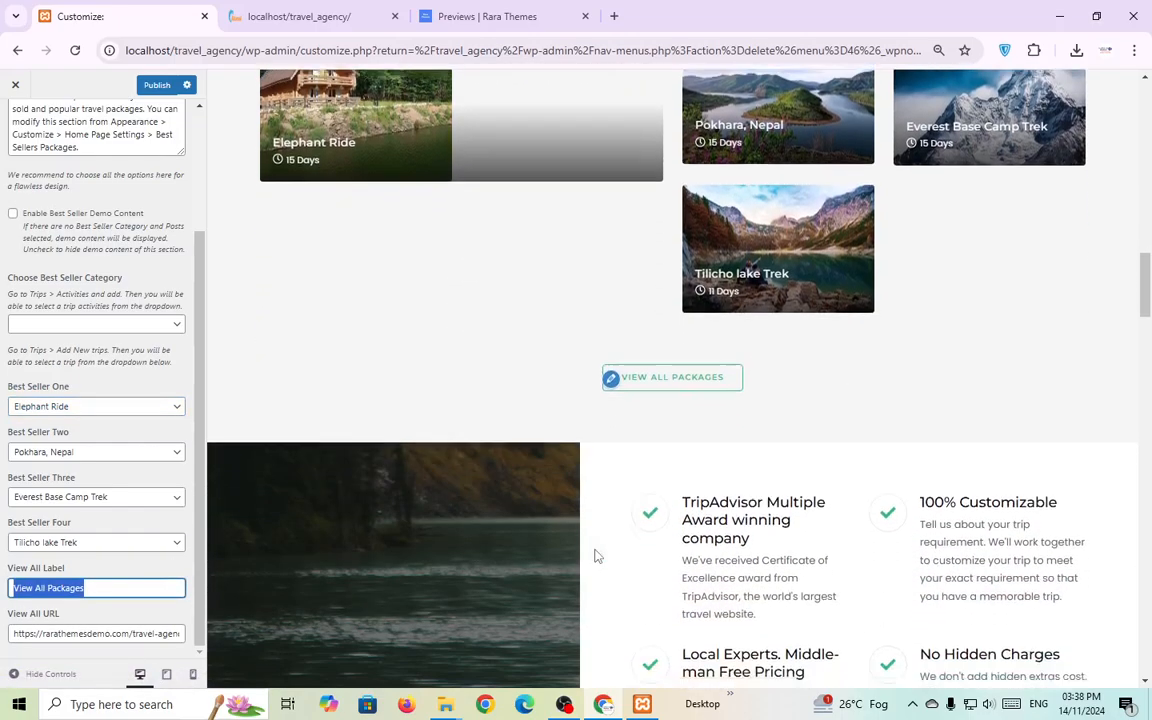
{"action": "scroll", "coordinate": [607, 543], "scroll_direction": "down", "scroll_amount": 3}
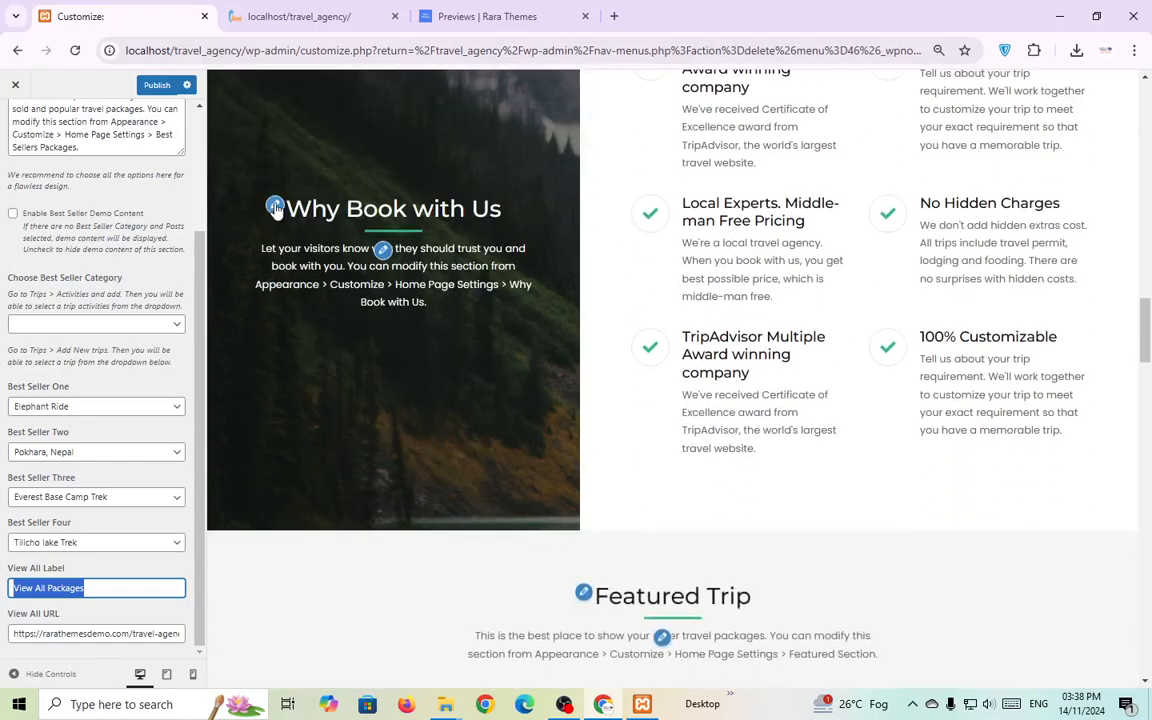
Open the Why Book with Us settings and review its title and description.
{"action": "left_click", "coordinate": [275, 206]}
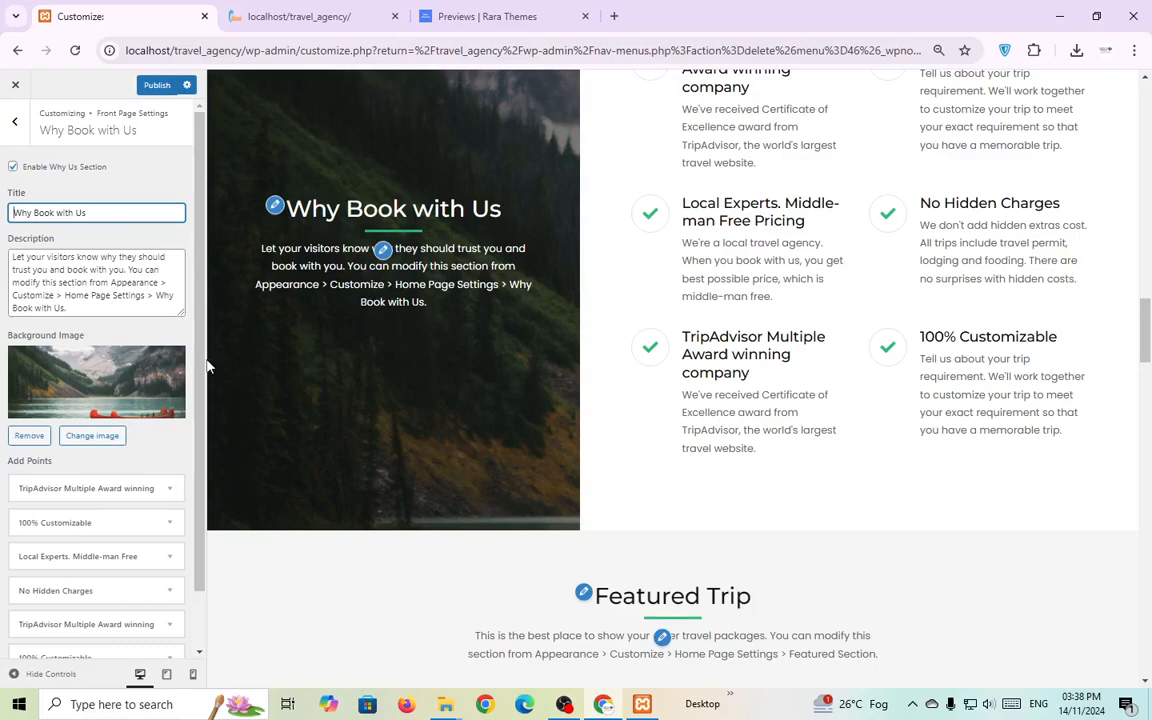
{"action": "triple_click", "coordinate": [98, 214]}
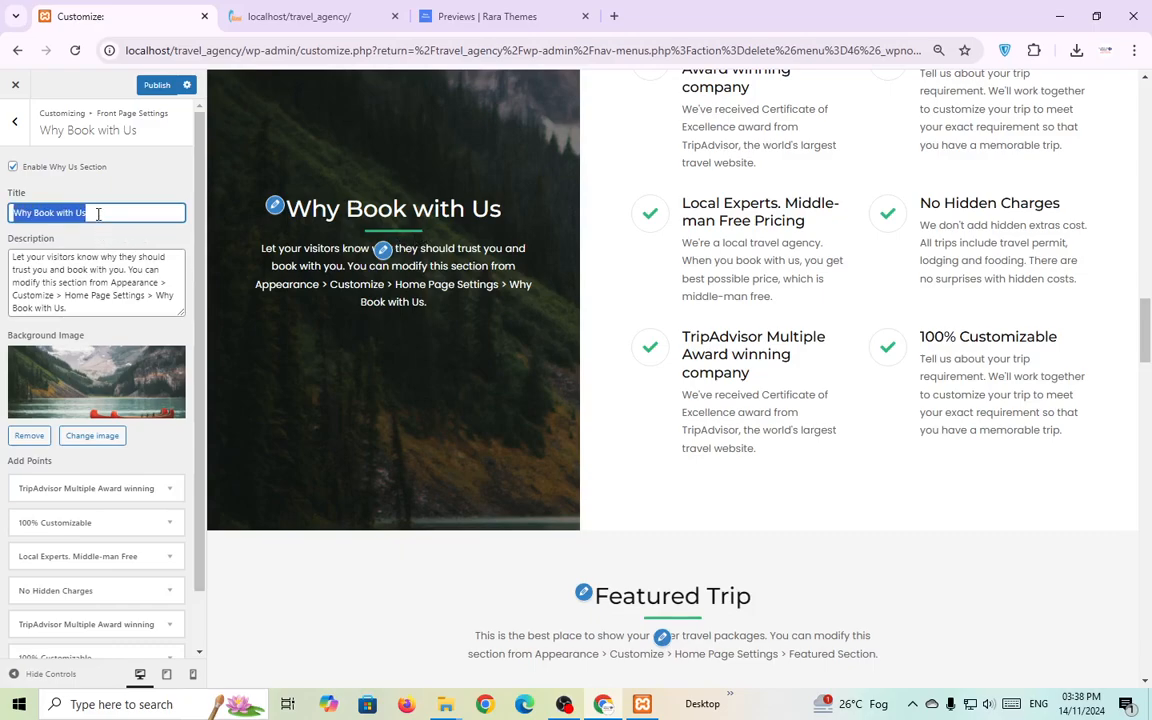
{"action": "left_click", "coordinate": [383, 250]}
{"action": "scroll", "coordinate": [348, 300], "scroll_direction": "up", "scroll_amount": 3}
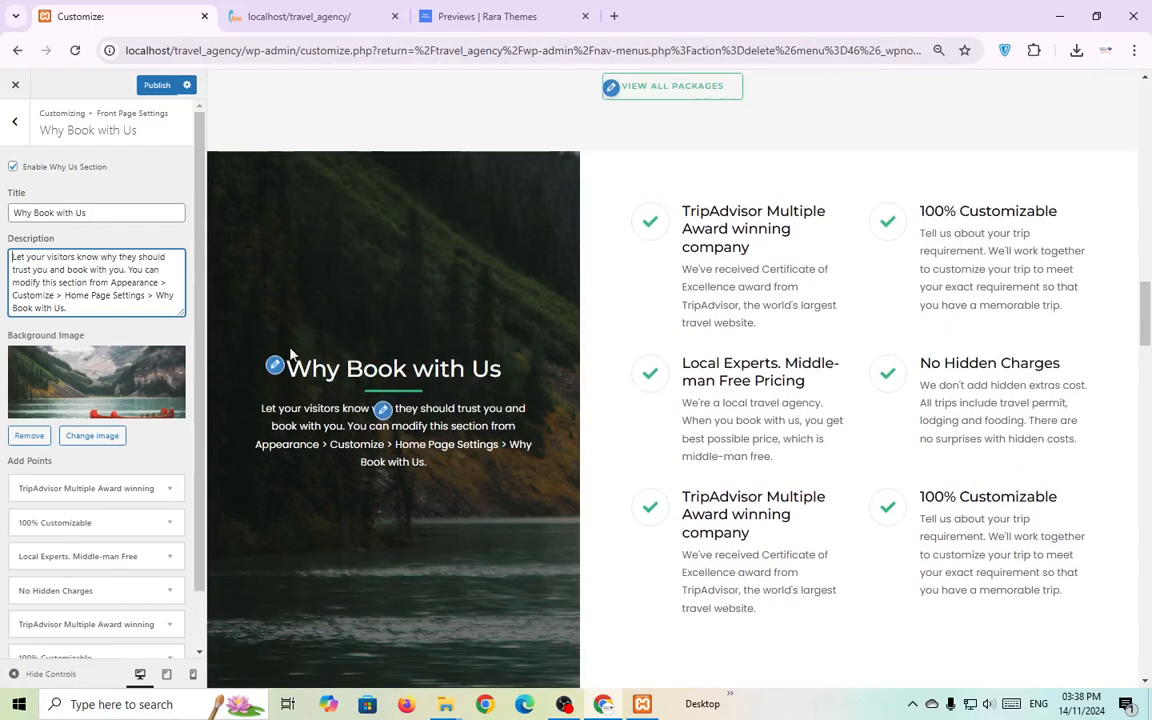
{"action": "scroll", "coordinate": [300, 365], "scroll_direction": "down", "scroll_amount": 2}
{"action": "left_click_drag", "start_coordinate": [654, 146], "coordinate": [1014, 538]}
{"action": "left_click", "coordinate": [1014, 558]}
Expand the TripAdvisor point to inspect its title, then collapse it.
{"action": "scroll", "coordinate": [159, 560], "scroll_direction": "down", "scroll_amount": 1}
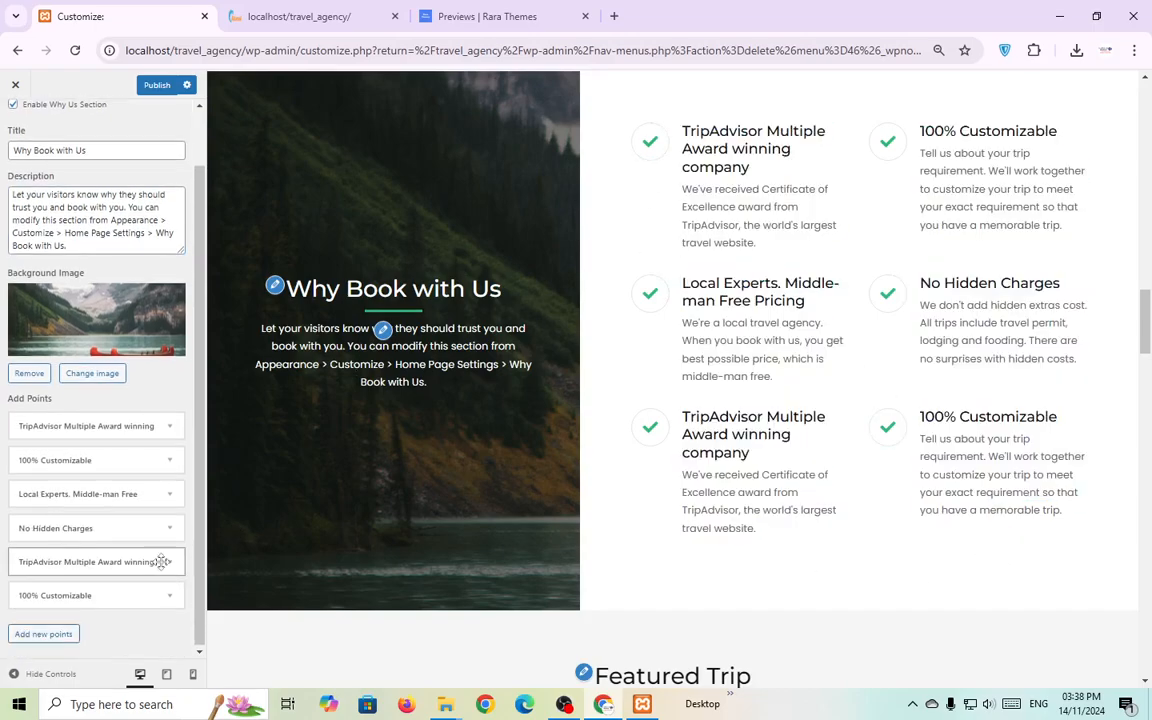
{"action": "left_click", "coordinate": [173, 426]}
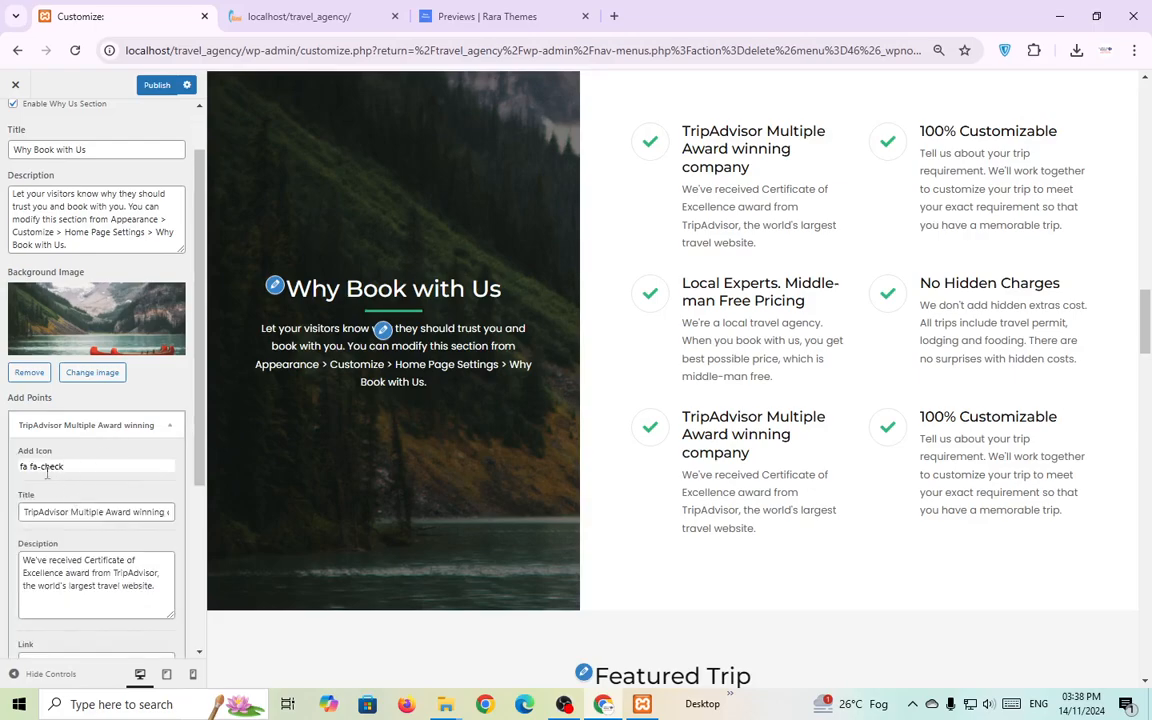
{"action": "double_click", "coordinate": [67, 511]}
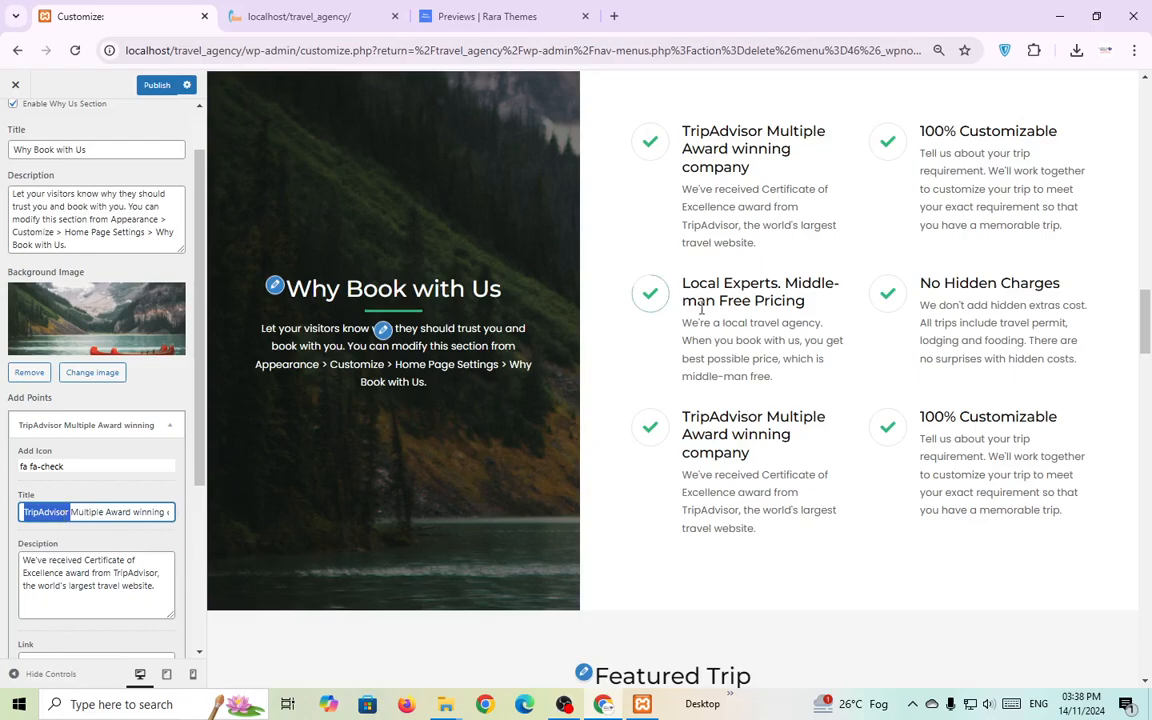
{"action": "scroll", "coordinate": [776, 297], "scroll_direction": "down", "scroll_amount": 3}
{"action": "left_click", "coordinate": [172, 426]}
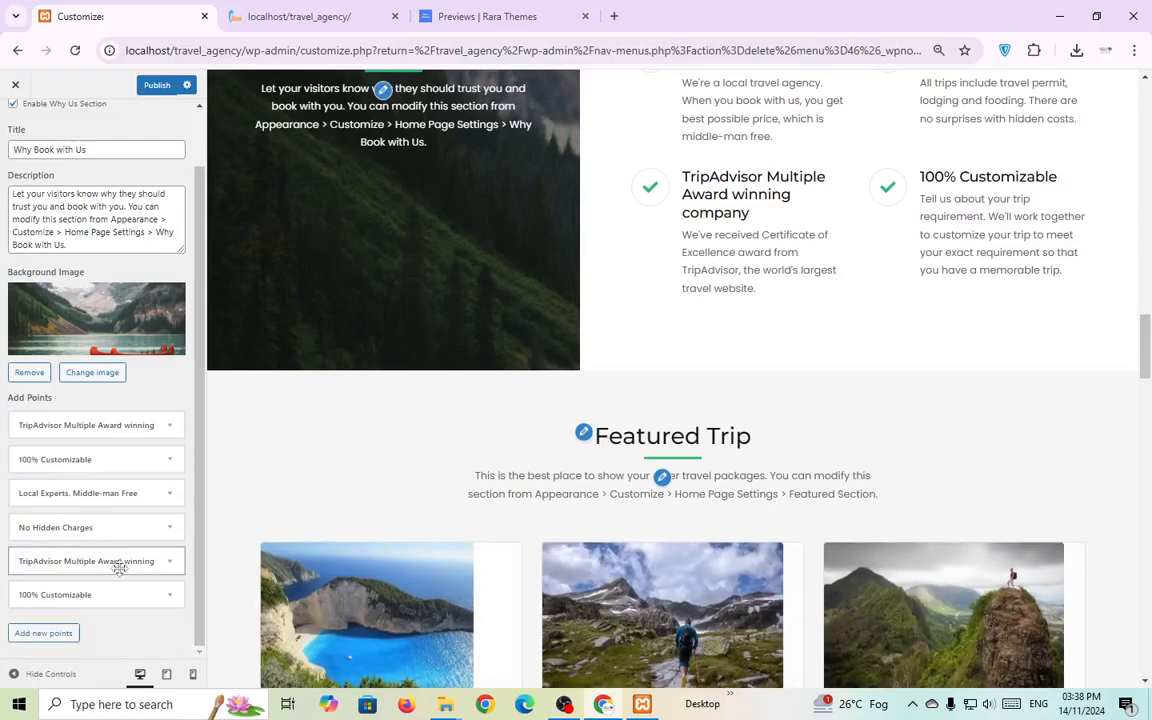
Add a blank seventh point, then remove it, leaving the six original points.
{"action": "left_click", "coordinate": [45, 634]}
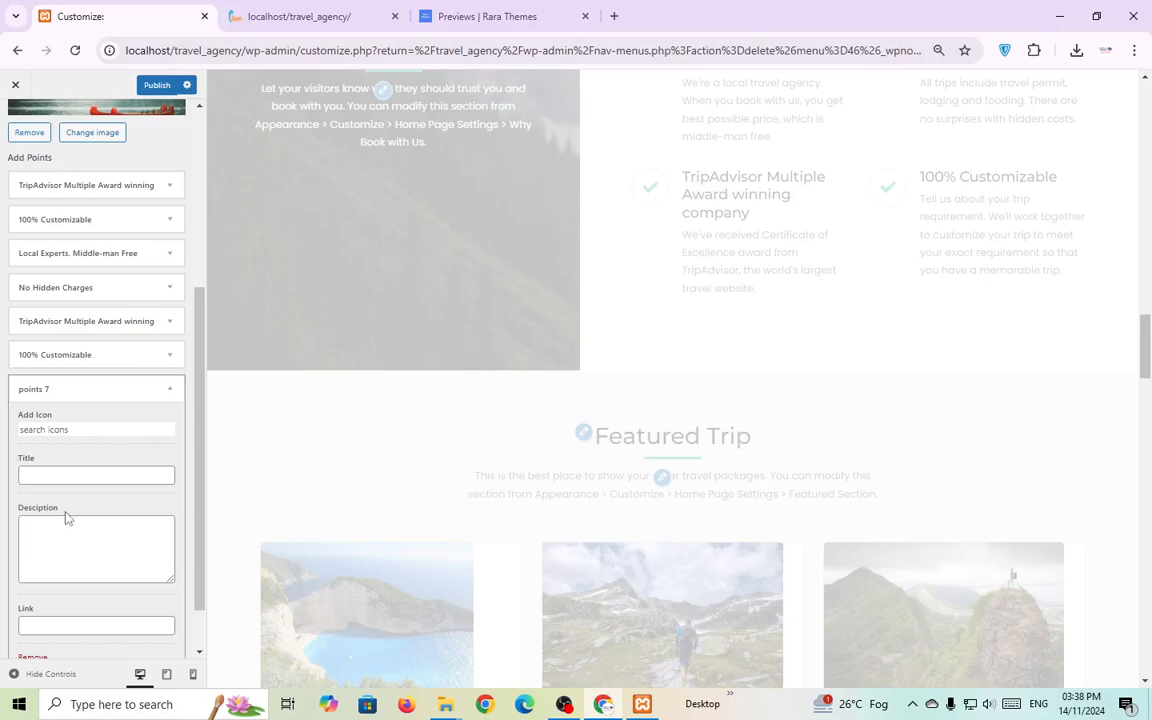
{"action": "left_click", "coordinate": [65, 477]}
{"action": "left_click", "coordinate": [61, 563]}
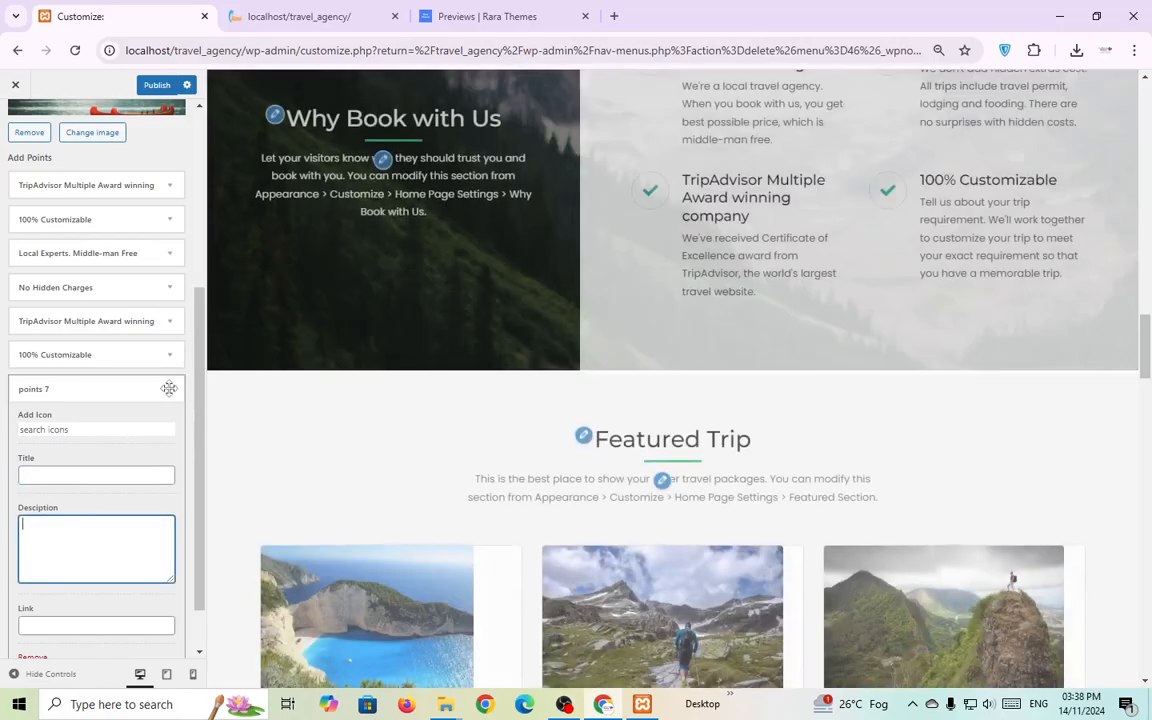
{"action": "left_click", "coordinate": [167, 389]}
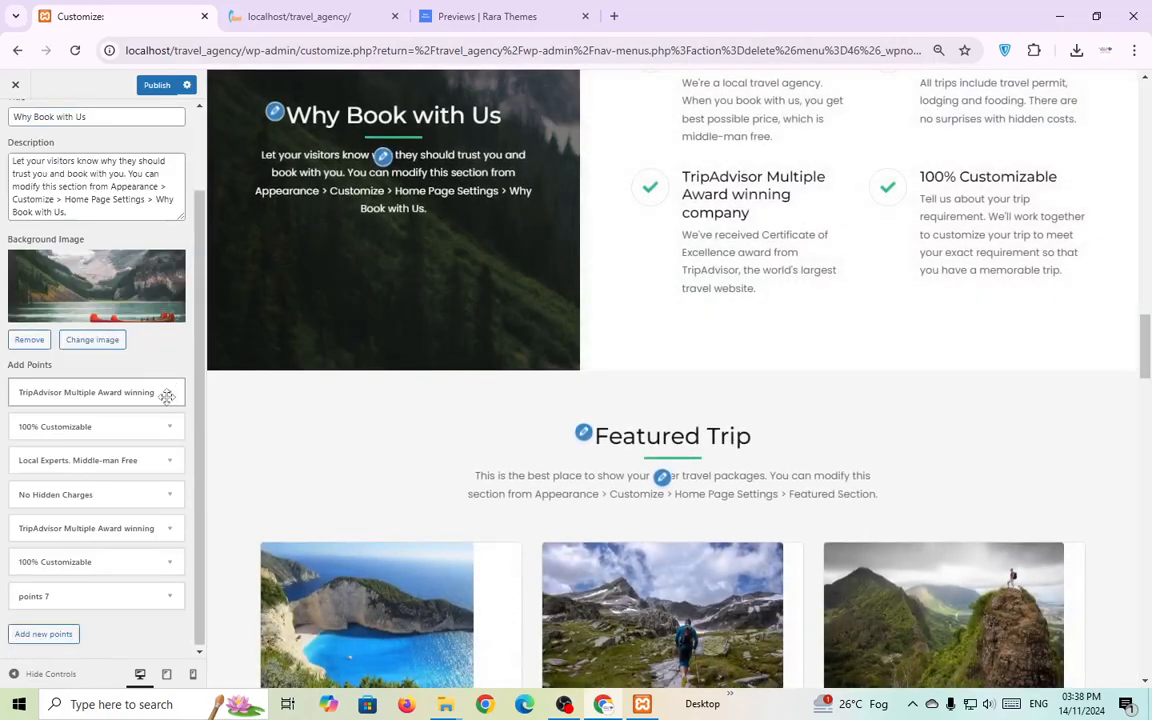
{"action": "left_click", "coordinate": [113, 600]}
{"action": "scroll", "coordinate": [49, 640], "scroll_direction": "down", "scroll_amount": 2}
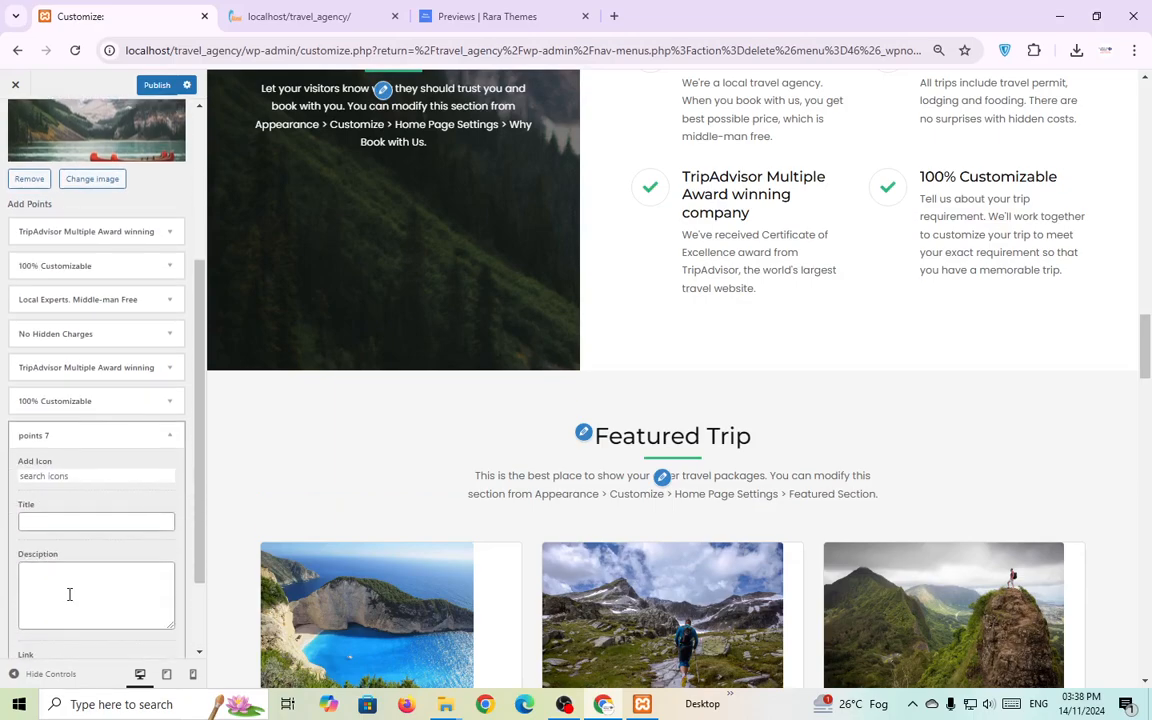
{"action": "scroll", "coordinate": [60, 620], "scroll_direction": "down", "scroll_amount": 1}
{"action": "left_click", "coordinate": [36, 621]}
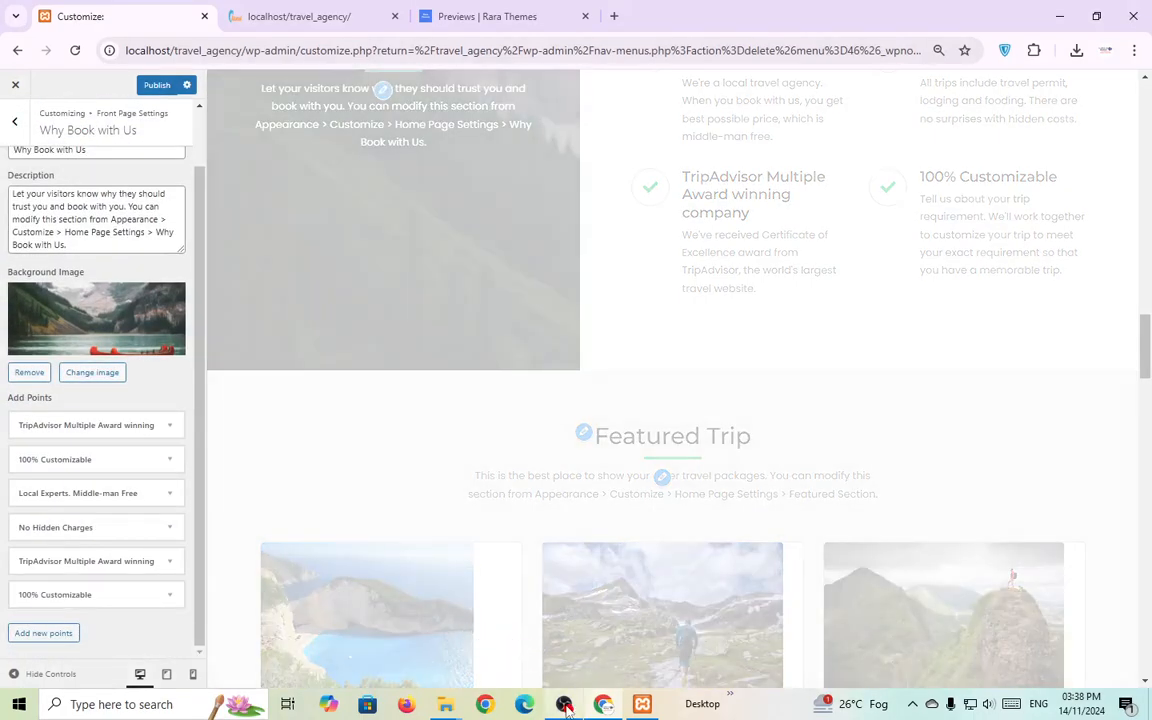
Briefly switch to OBS Studio and return to the Customizer preview.
{"action": "left_click", "coordinate": [565, 705]}
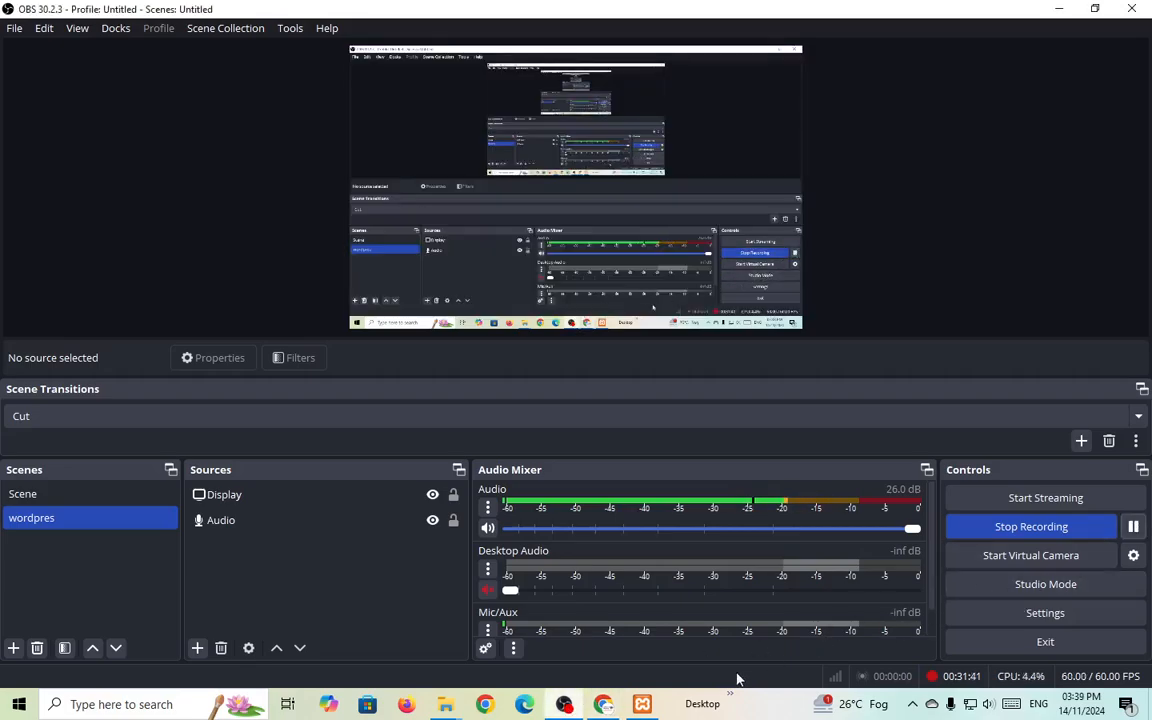
{"action": "key", "text": "alt+Tab"}
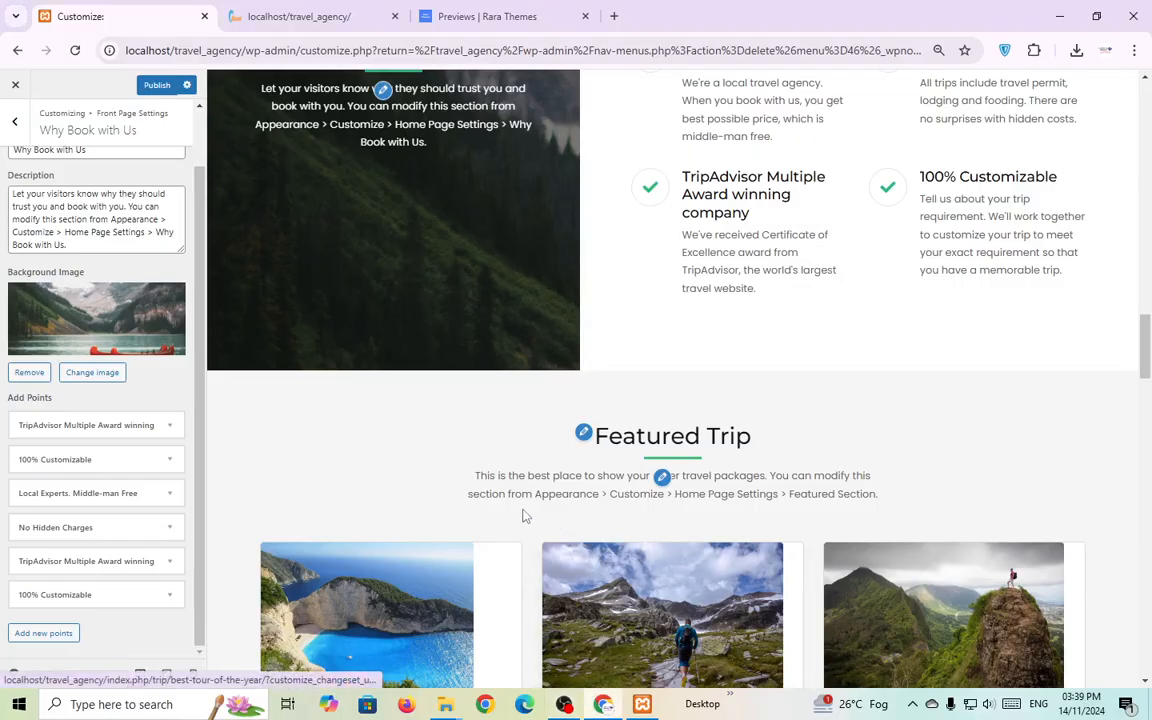
{"action": "scroll", "coordinate": [525, 515], "scroll_direction": "down", "scroll_amount": 1}
{"action": "scroll", "coordinate": [848, 371], "scroll_direction": "up", "scroll_amount": 3}
{"action": "scroll", "coordinate": [600, 520], "scroll_direction": "down", "scroll_amount": 1}
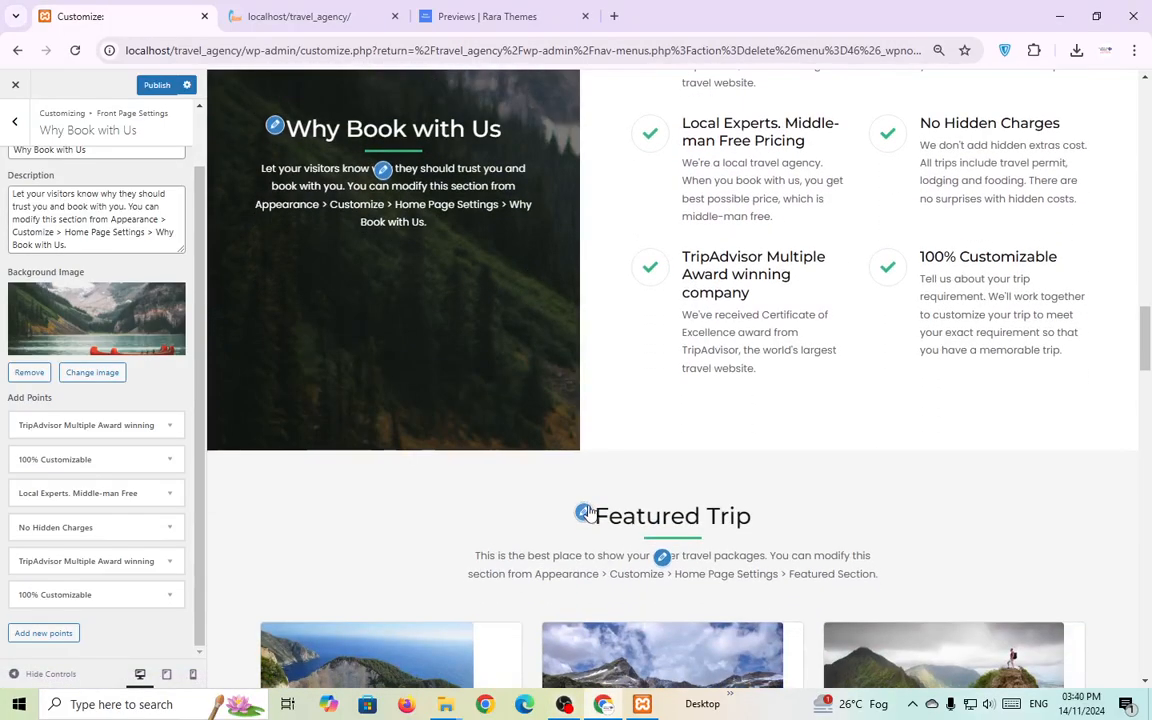
In the Featured Trip settings, set the number of trips to 6.
{"action": "left_click", "coordinate": [586, 512]}
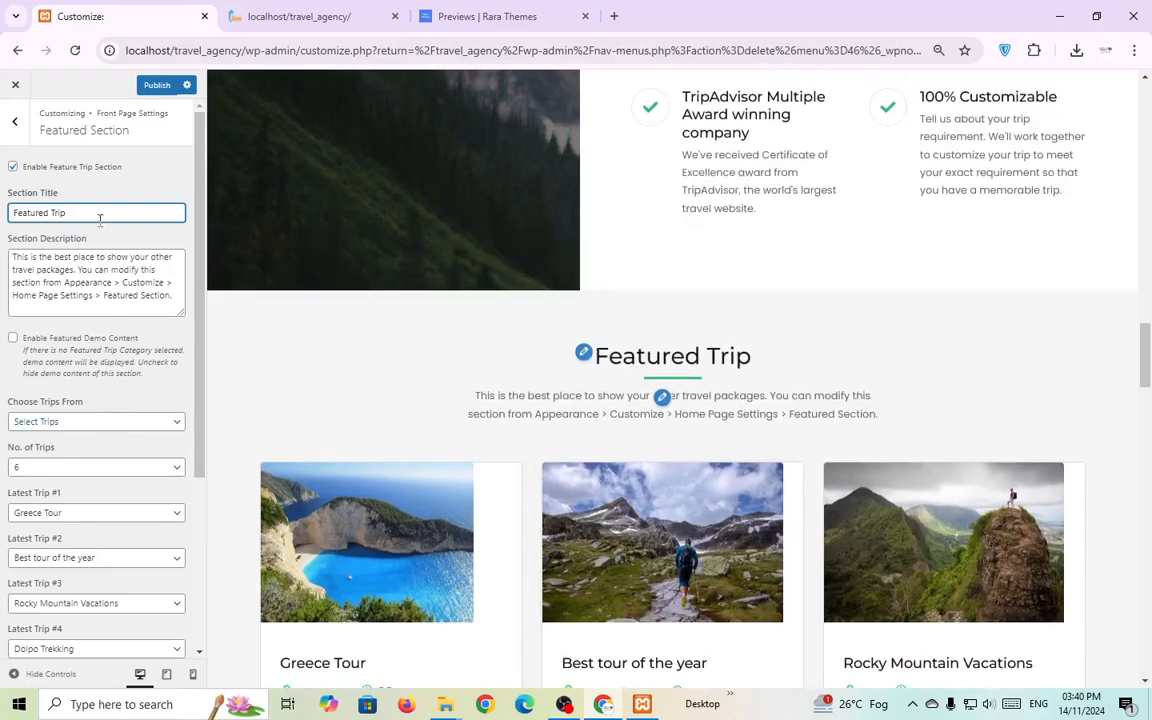
{"action": "left_click", "coordinate": [664, 397]}
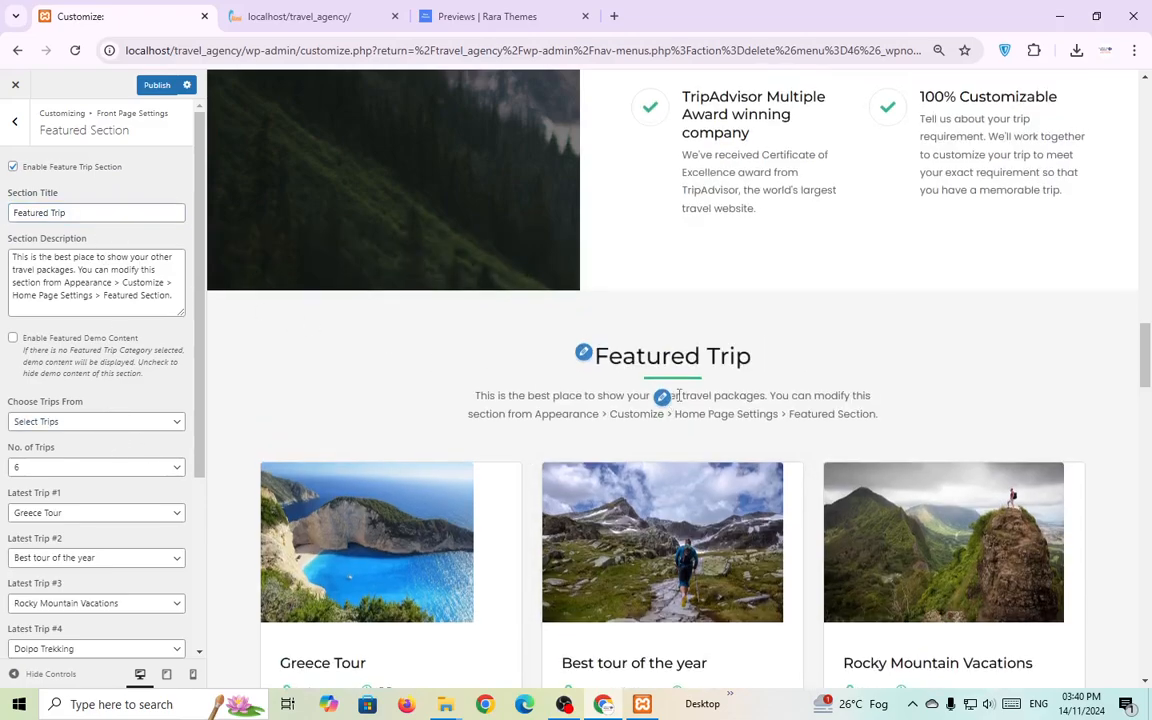
{"action": "scroll", "coordinate": [646, 370], "scroll_direction": "down", "scroll_amount": 4}
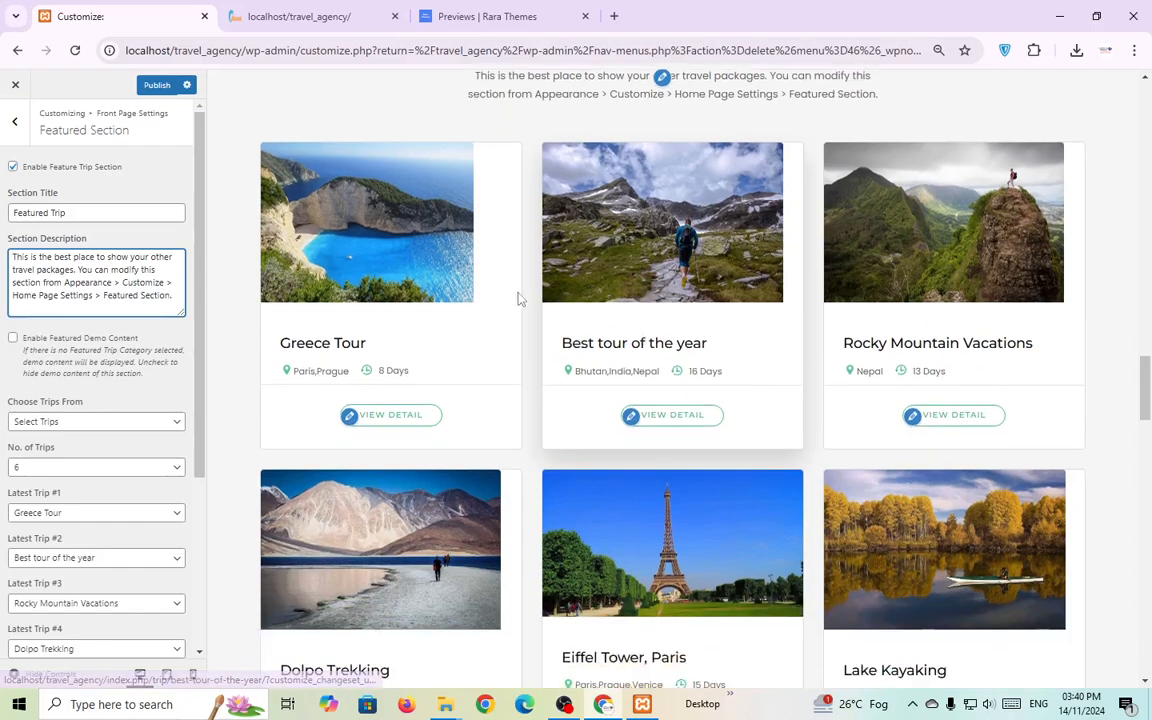
{"action": "scroll", "coordinate": [535, 483], "scroll_direction": "down", "scroll_amount": 1}
{"action": "scroll", "coordinate": [535, 483], "scroll_direction": "down", "scroll_amount": 1}
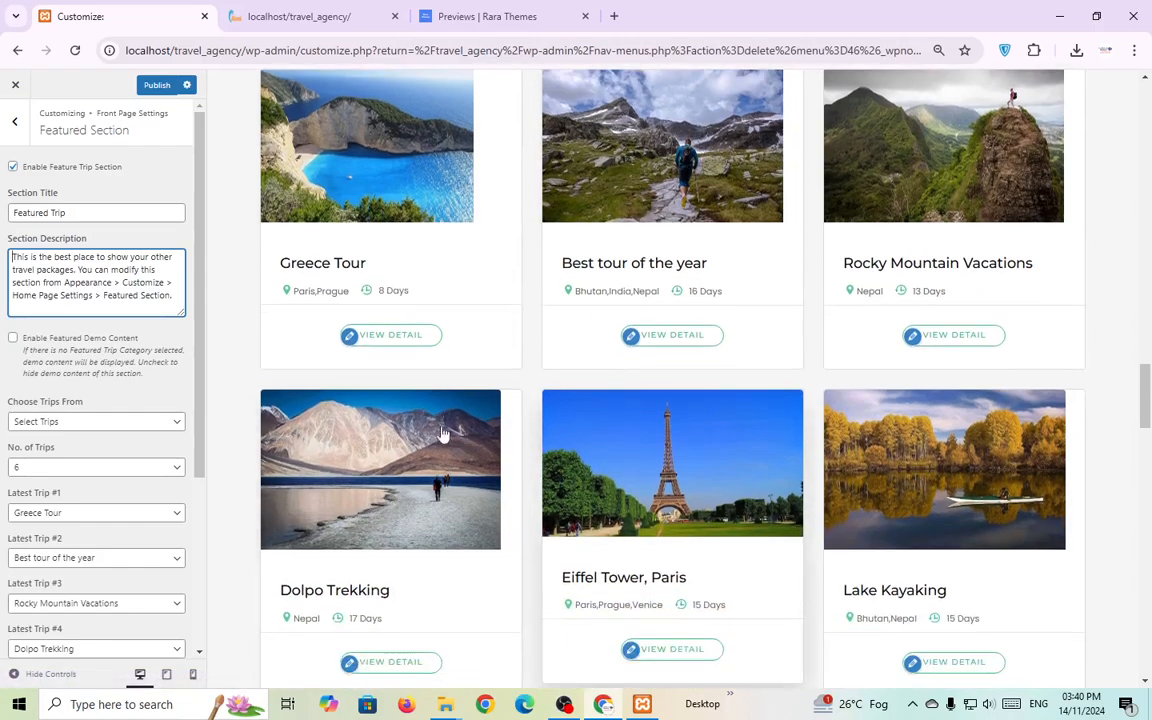
{"action": "left_click", "coordinate": [89, 474]}
{"action": "left_click", "coordinate": [85, 490]}
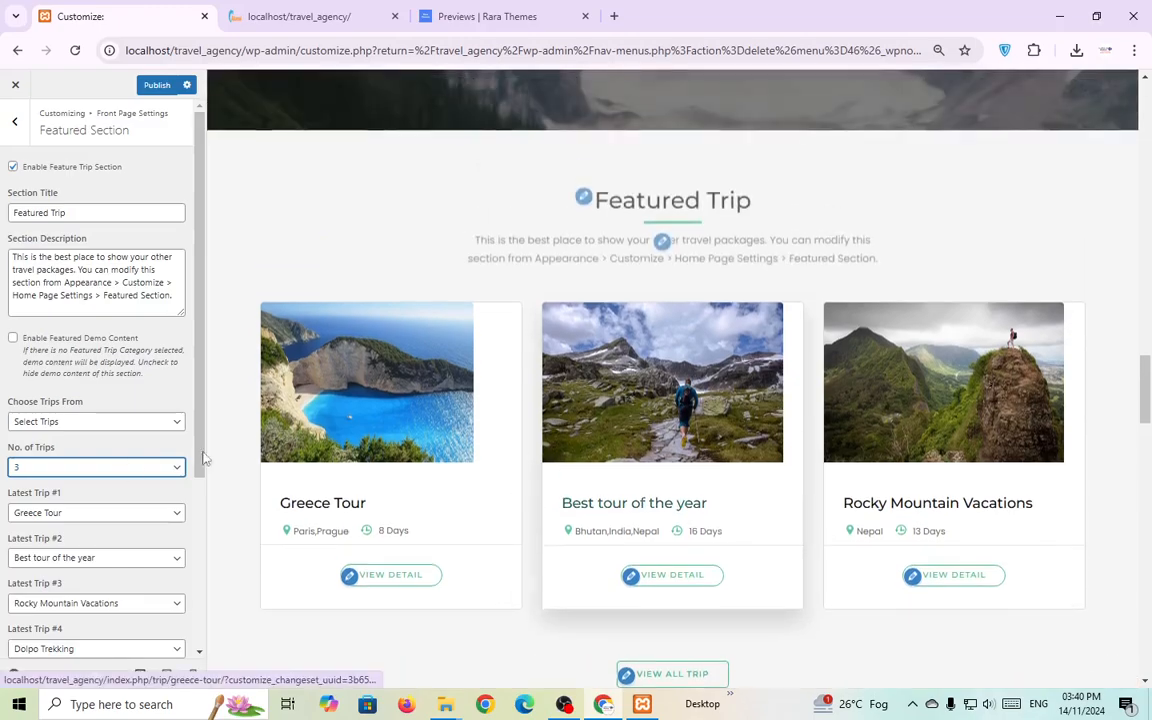
{"action": "left_click", "coordinate": [80, 470]}
{"action": "left_click", "coordinate": [80, 505]}
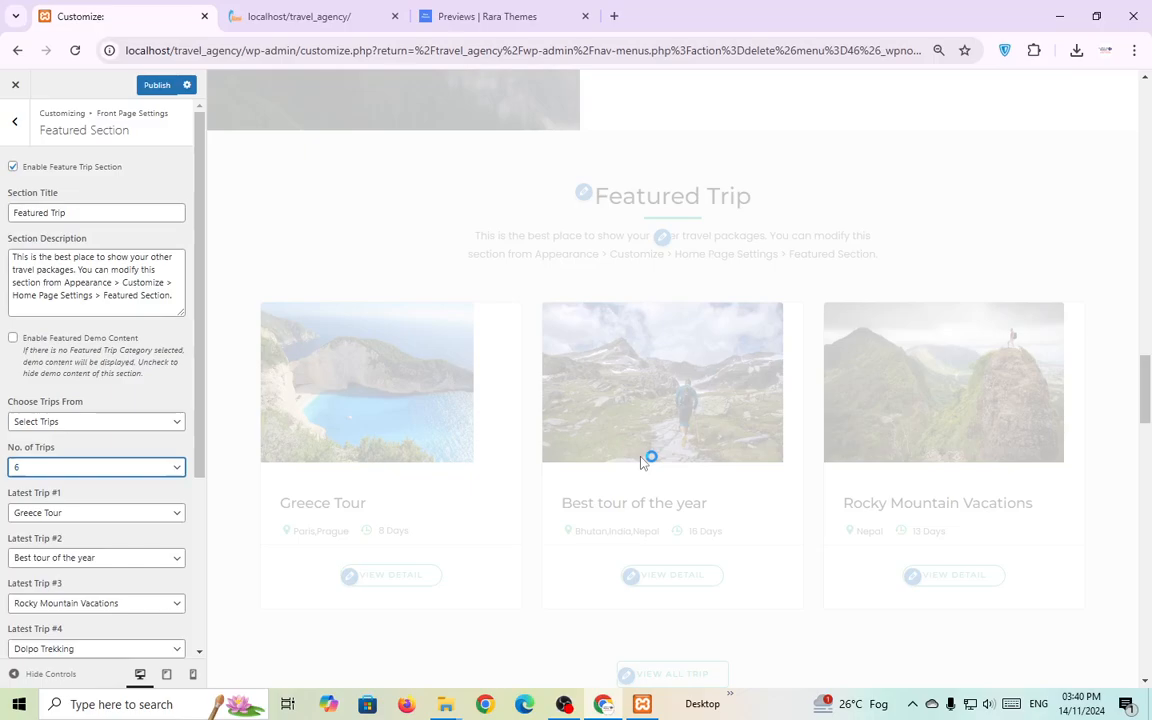
Set Latest Trip #1 to Trishuli River Rafting and #2 to Poon Hill Trek.
{"action": "scroll", "coordinate": [440, 473], "scroll_direction": "down", "scroll_amount": 3}
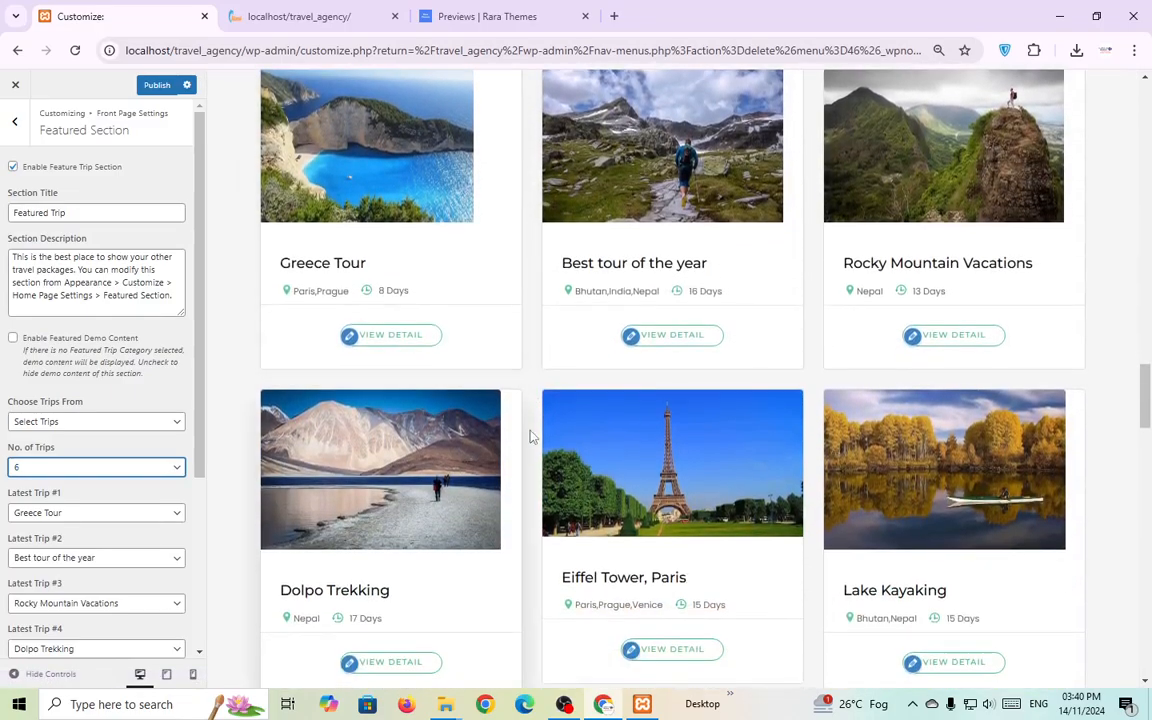
{"action": "scroll", "coordinate": [90, 490], "scroll_direction": "down", "scroll_amount": 3}
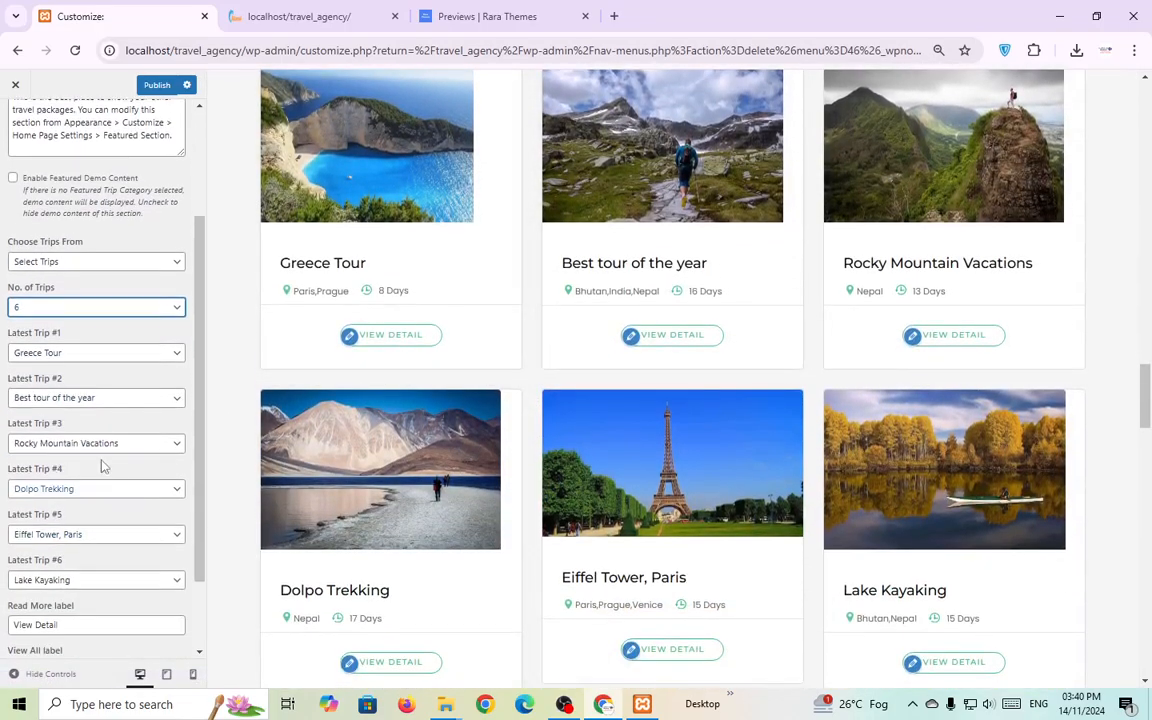
{"action": "left_click", "coordinate": [98, 353]}
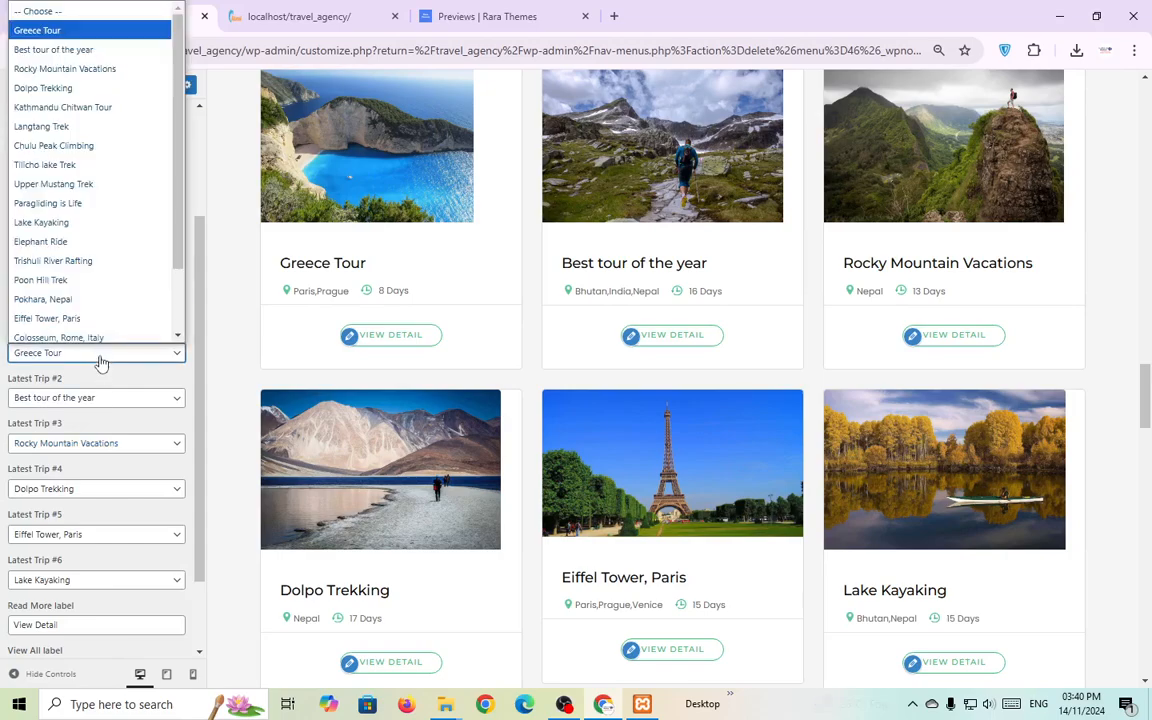
{"action": "left_click", "coordinate": [99, 256]}
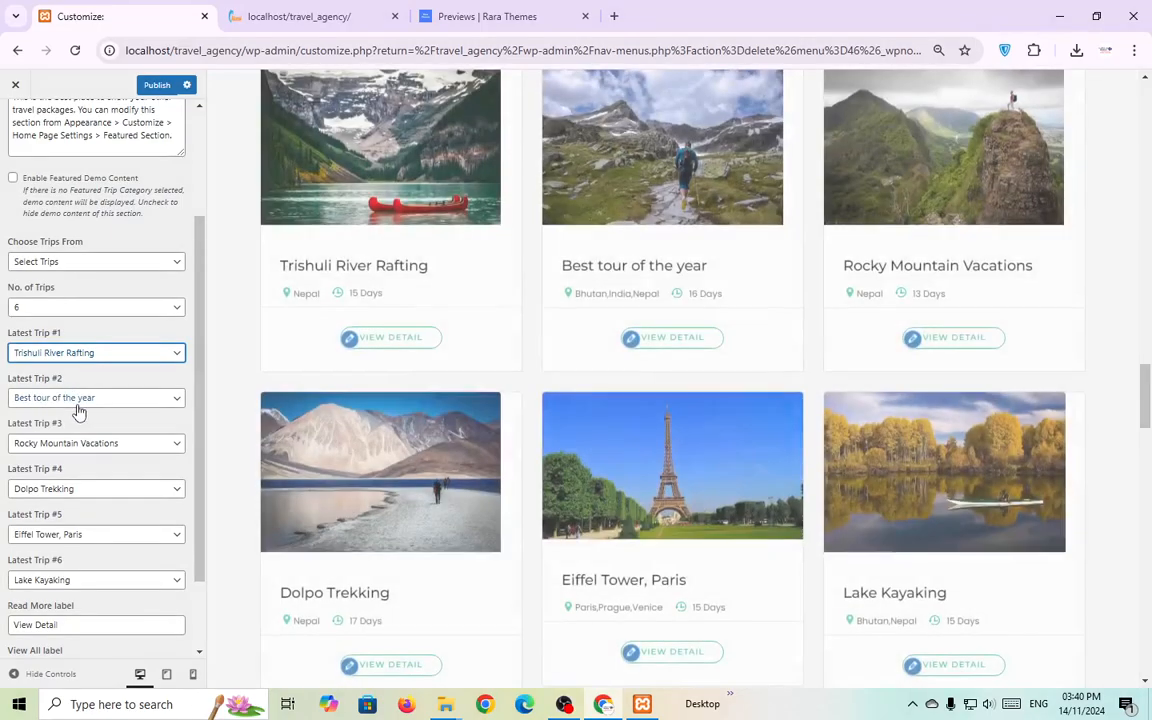
{"action": "left_click", "coordinate": [78, 399]}
{"action": "left_click", "coordinate": [86, 293]}
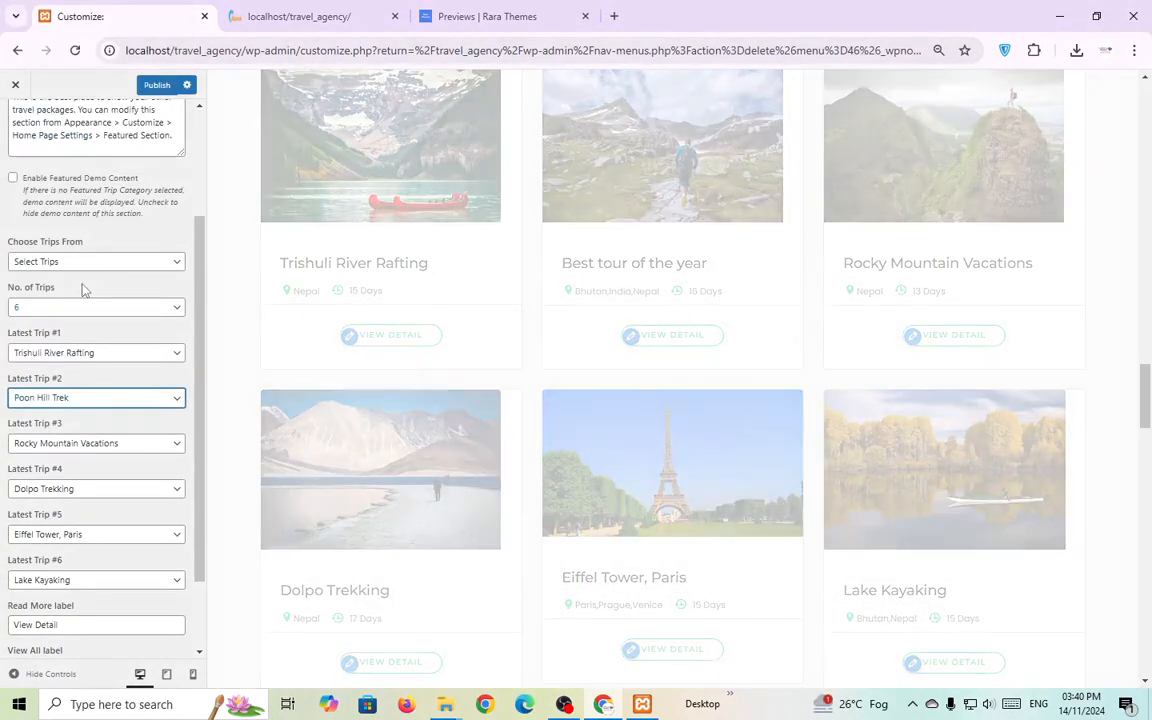
Check the View All Trip link setting, then open the Stats Counter settings.
{"action": "scroll", "coordinate": [110, 468], "scroll_direction": "down", "scroll_amount": 2}
{"action": "scroll", "coordinate": [289, 468], "scroll_direction": "down", "scroll_amount": 2}
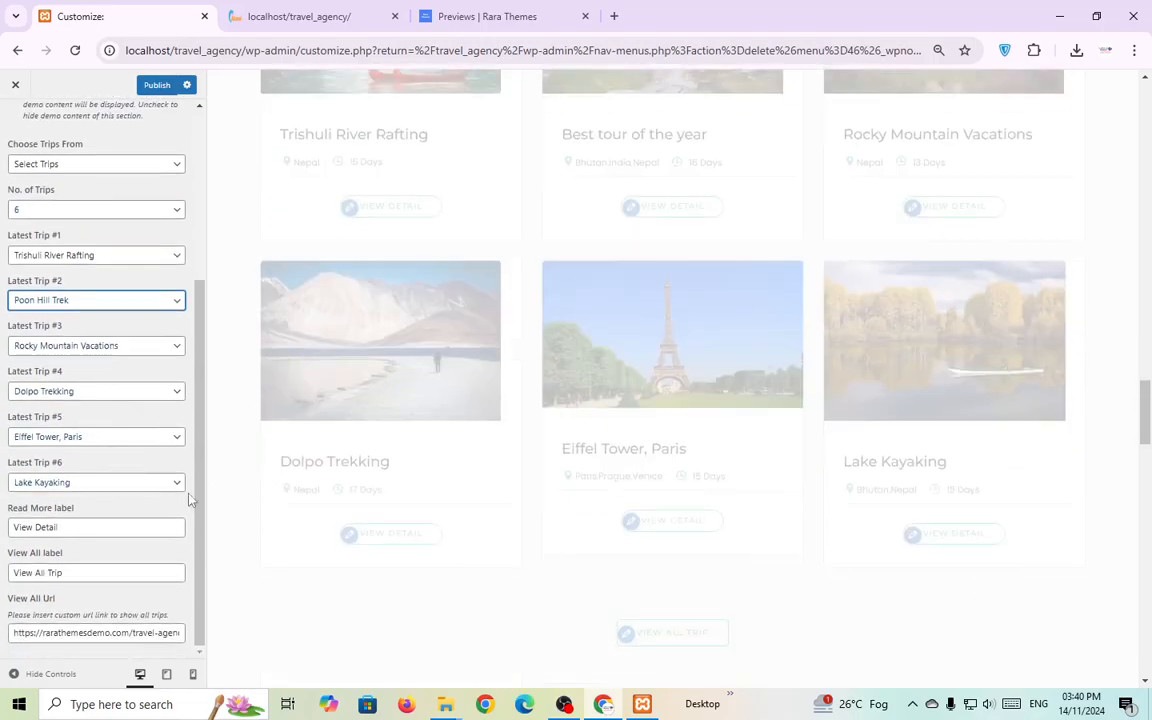
{"action": "scroll", "coordinate": [422, 522], "scroll_direction": "down", "scroll_amount": 2}
{"action": "scroll", "coordinate": [435, 501], "scroll_direction": "down", "scroll_amount": 2}
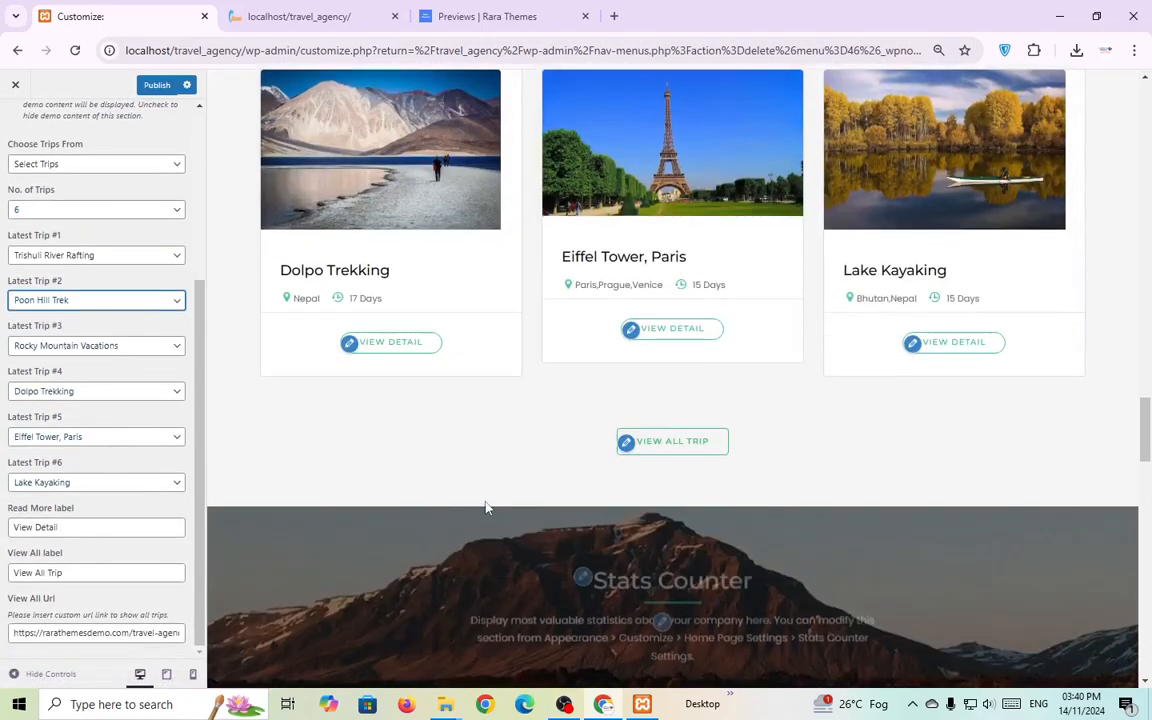
{"action": "left_click", "coordinate": [625, 446]}
{"action": "scroll", "coordinate": [600, 440], "scroll_direction": "down", "scroll_amount": 2}
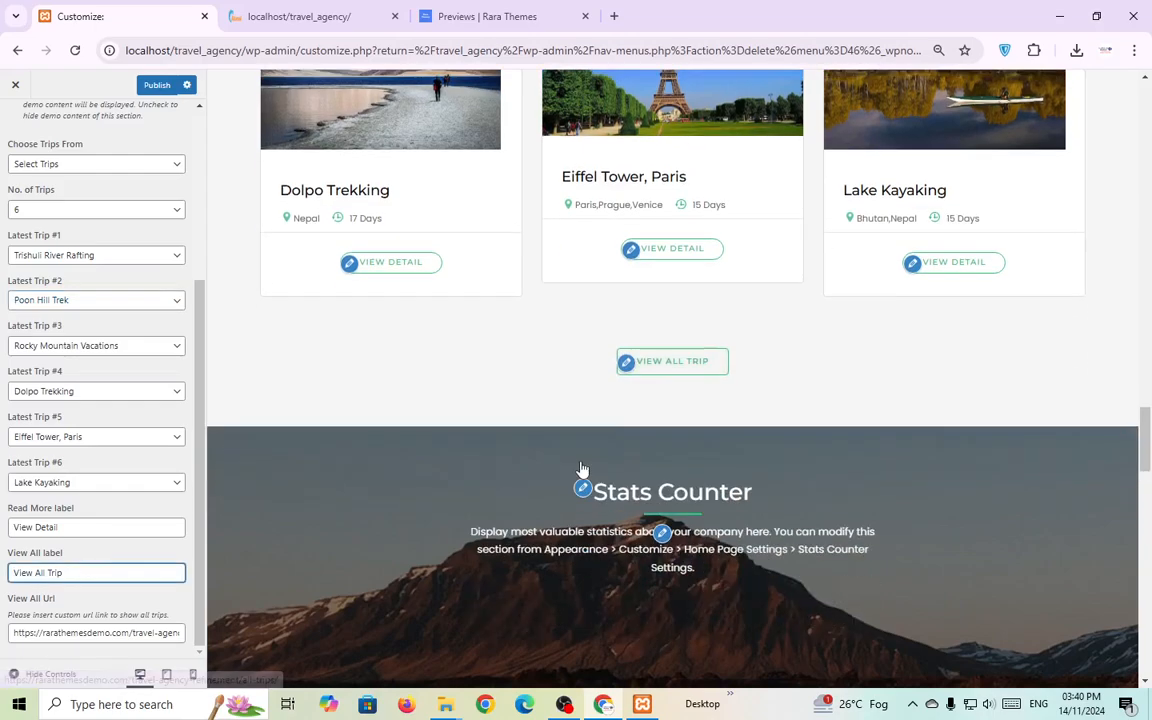
{"action": "left_click", "coordinate": [583, 411]}
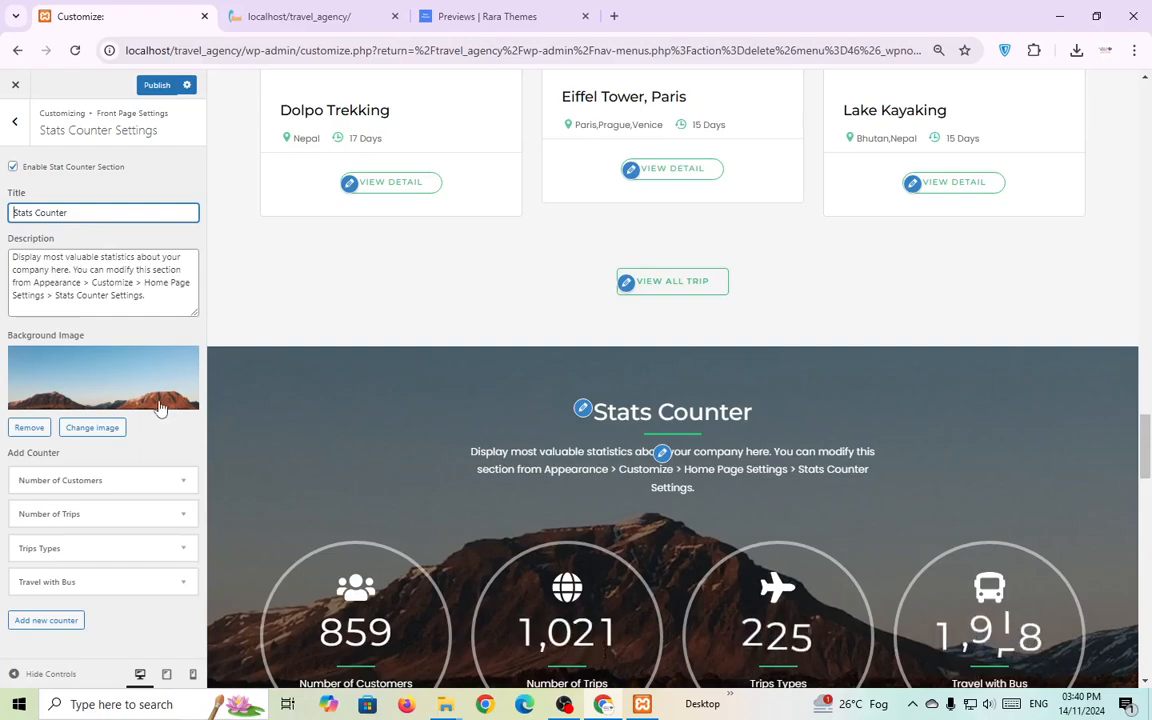
Review the Stats Counter title and description text, leaving them unchanged.
{"action": "triple_click", "coordinate": [93, 210]}
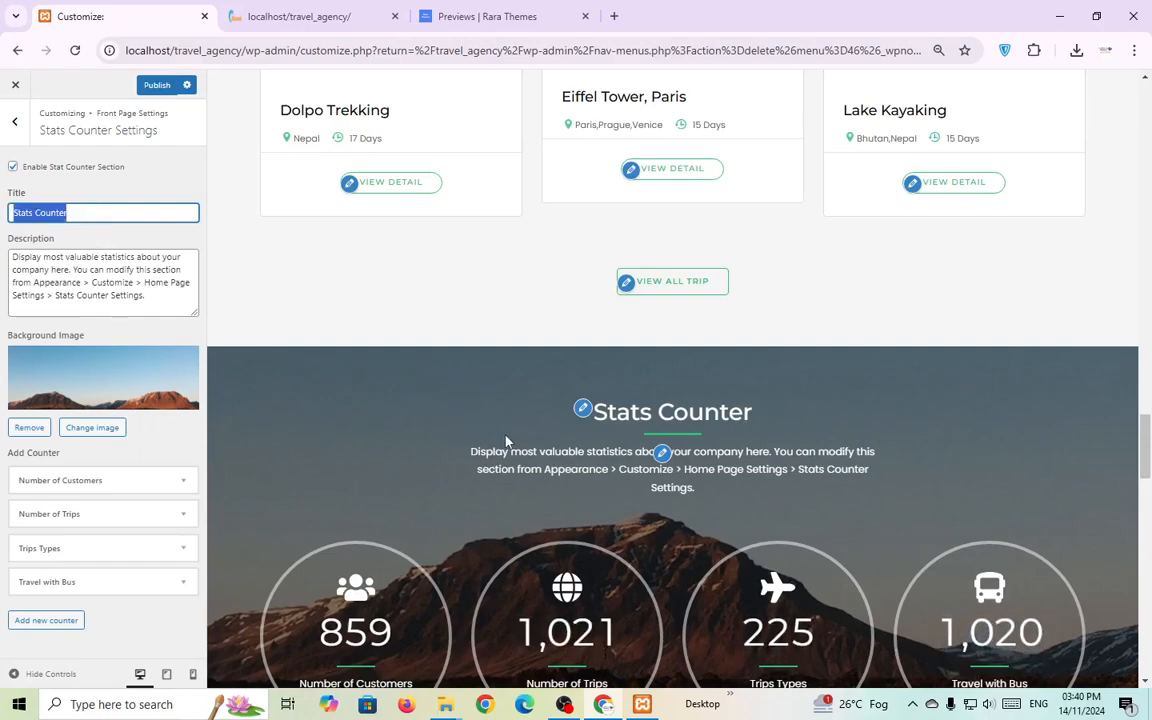
{"action": "left_click", "coordinate": [662, 454]}
{"action": "triple_click", "coordinate": [148, 283]}
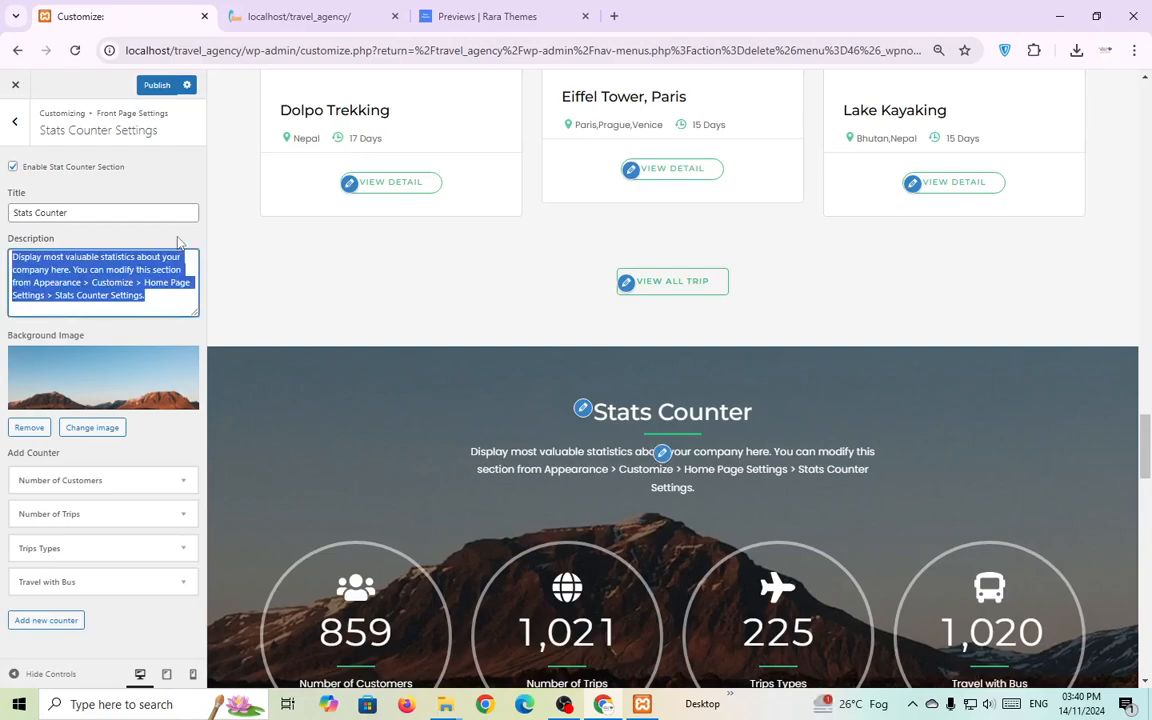
{"action": "scroll", "coordinate": [386, 406], "scroll_direction": "down", "scroll_amount": 1}
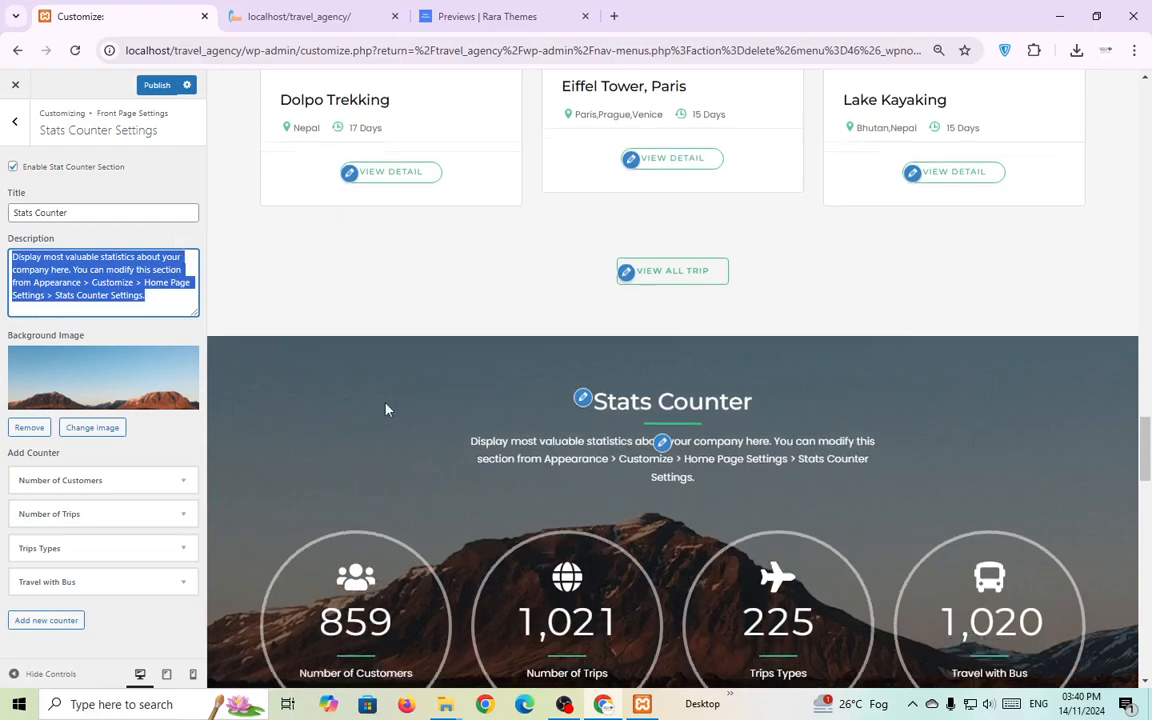
{"action": "left_click", "coordinate": [170, 342]}
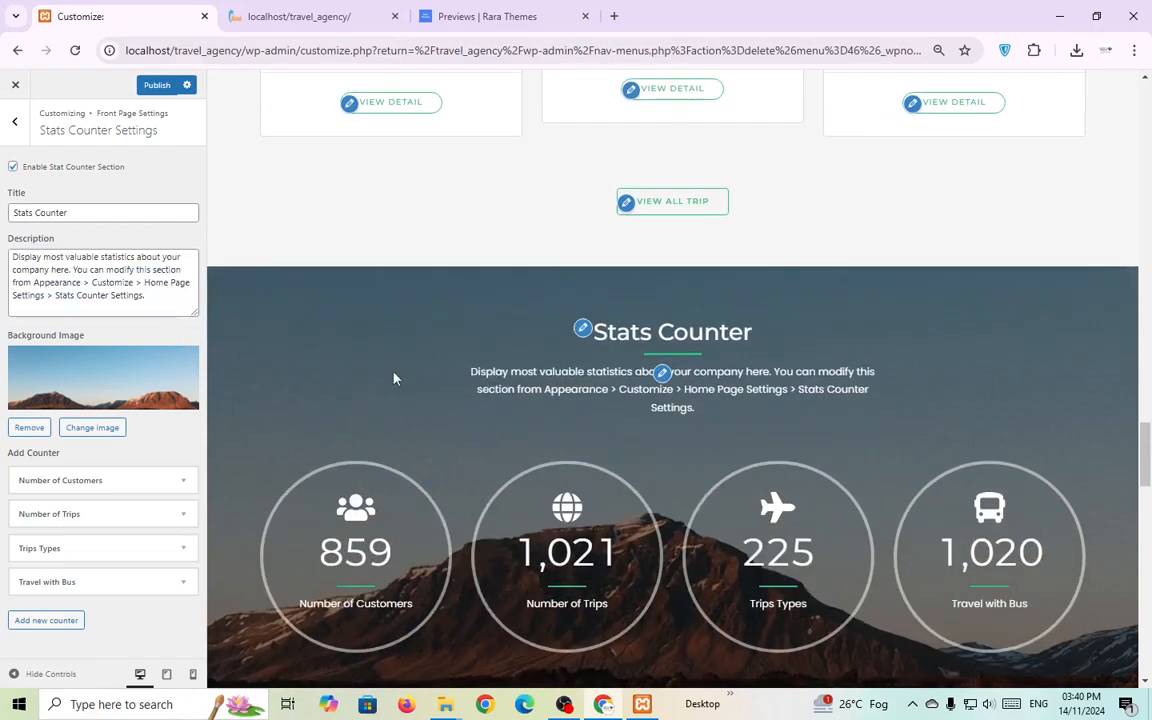
{"action": "scroll", "coordinate": [394, 378], "scroll_direction": "down", "scroll_amount": 2}
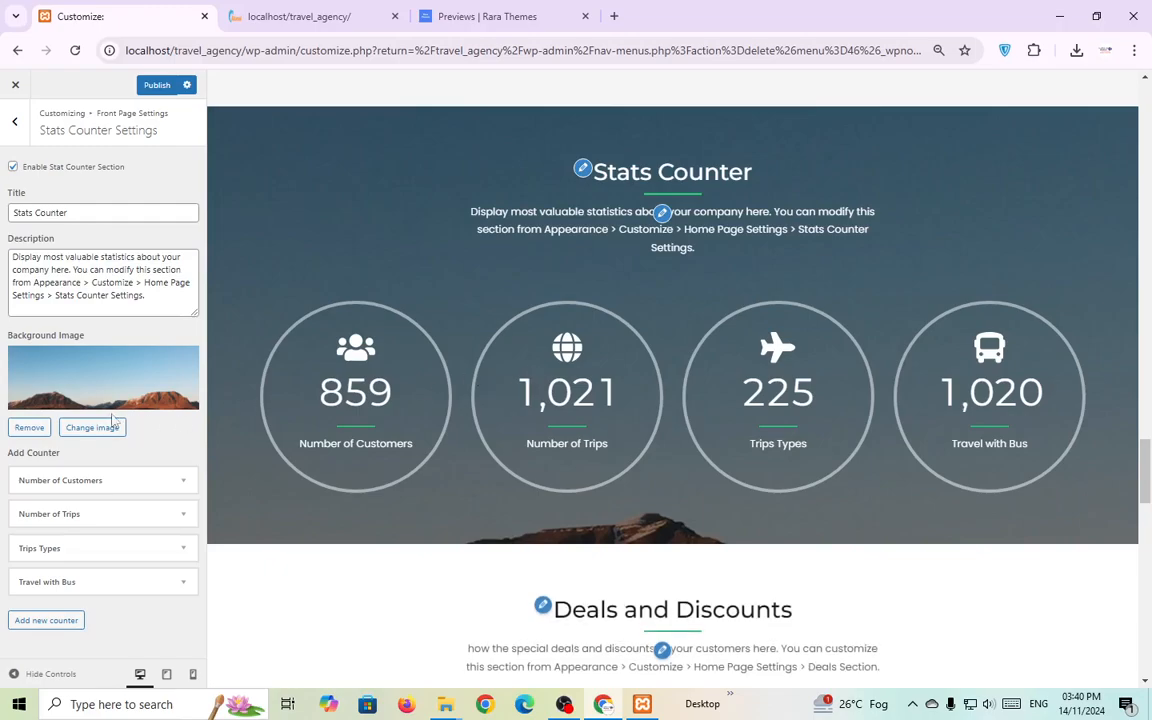
Change the Stats Counter background image to the paraglider-over-the-bay photo.
{"action": "left_click", "coordinate": [98, 427]}
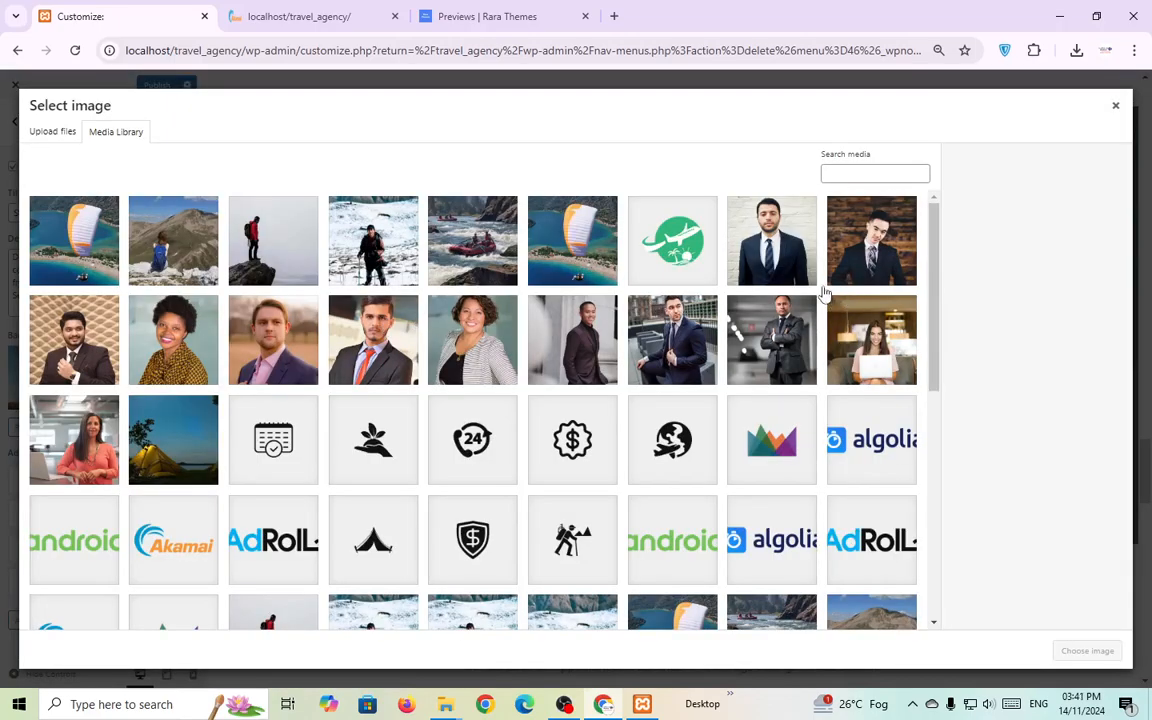
{"action": "left_click", "coordinate": [584, 258]}
{"action": "left_click", "coordinate": [1085, 650]}
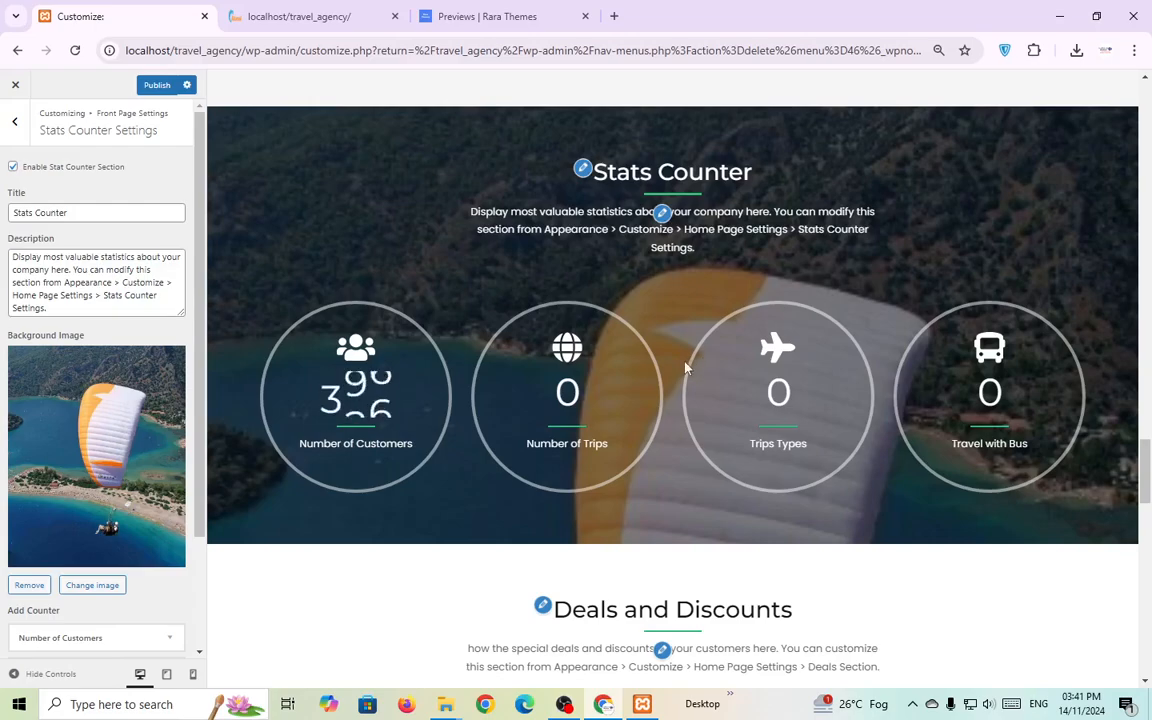
{"action": "scroll", "coordinate": [159, 476], "scroll_direction": "down", "scroll_amount": 3}
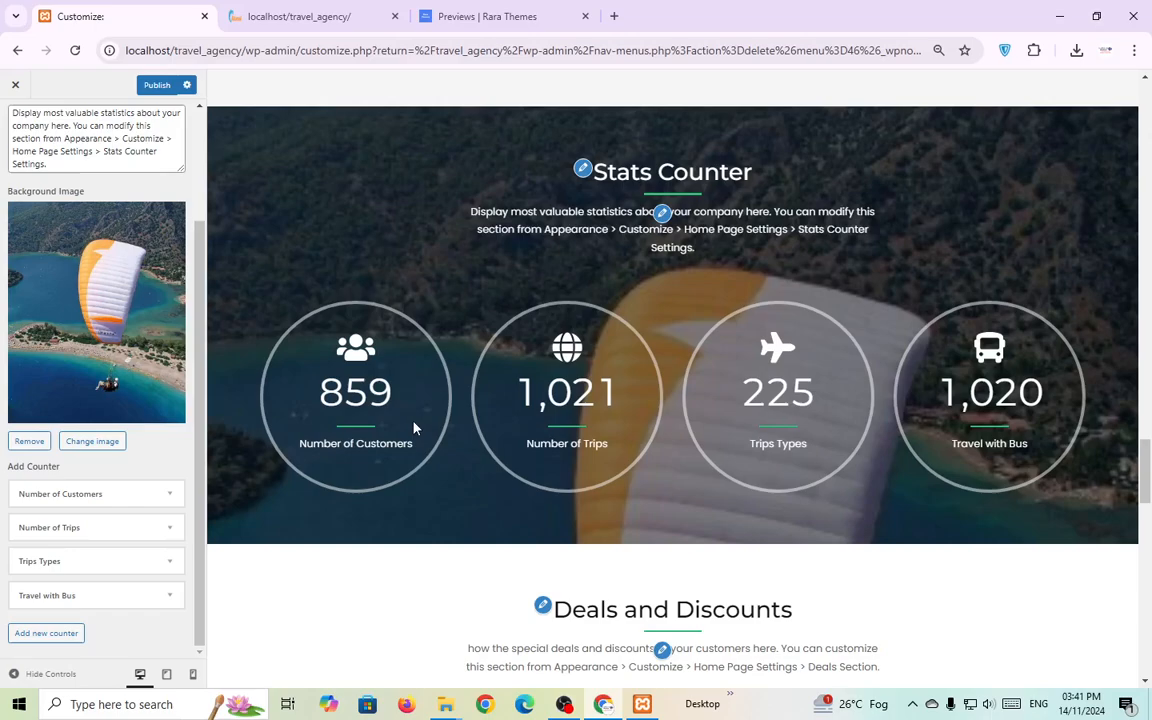
Change the Number of Customers counter value from 859 to 559.
{"action": "left_click_drag", "start_coordinate": [330, 397], "coordinate": [387, 394]}
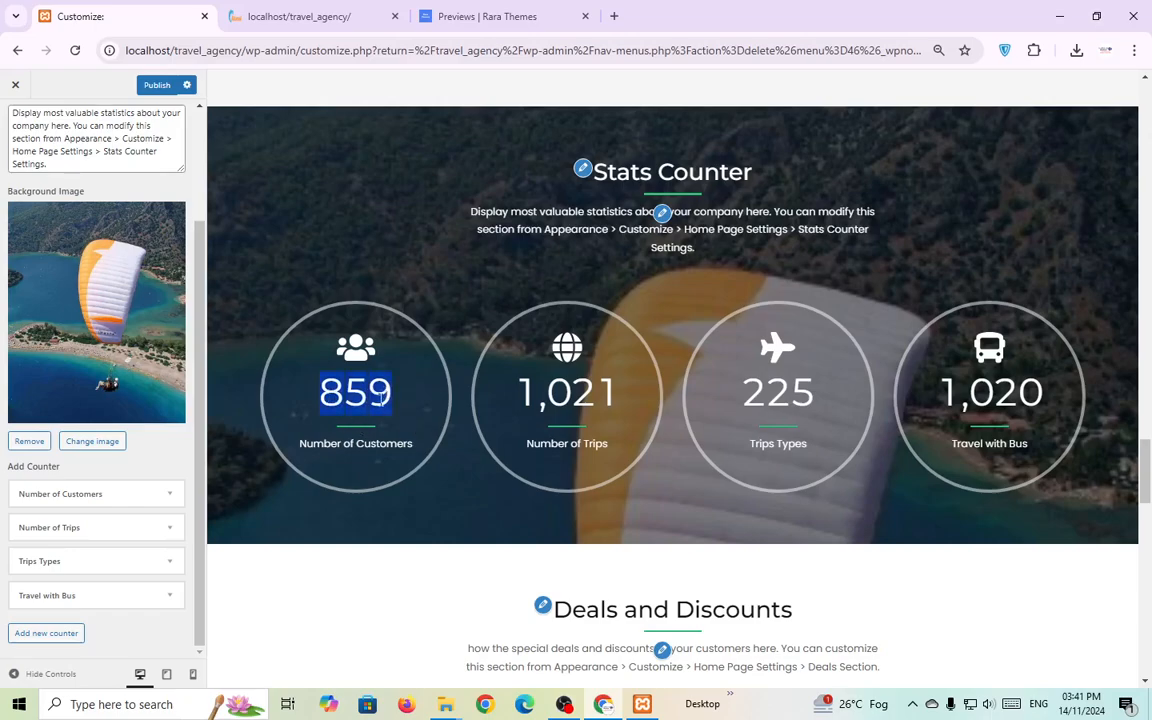
{"action": "left_click", "coordinate": [171, 494]}
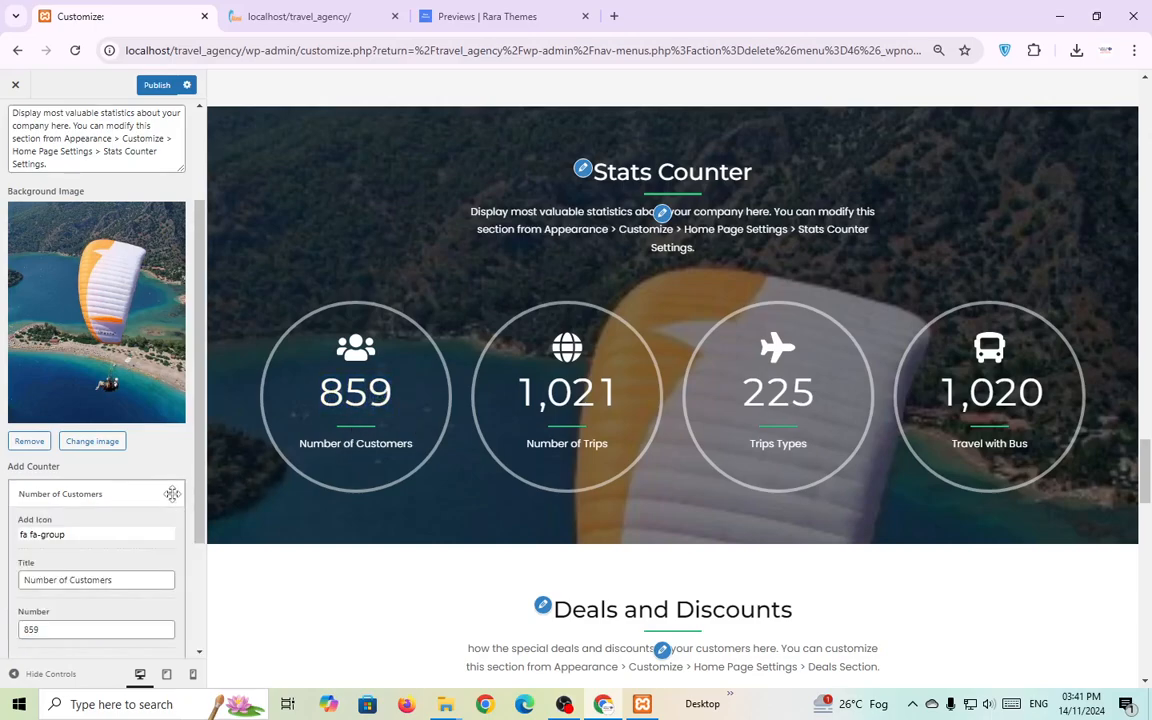
{"action": "left_click", "coordinate": [27, 628]}
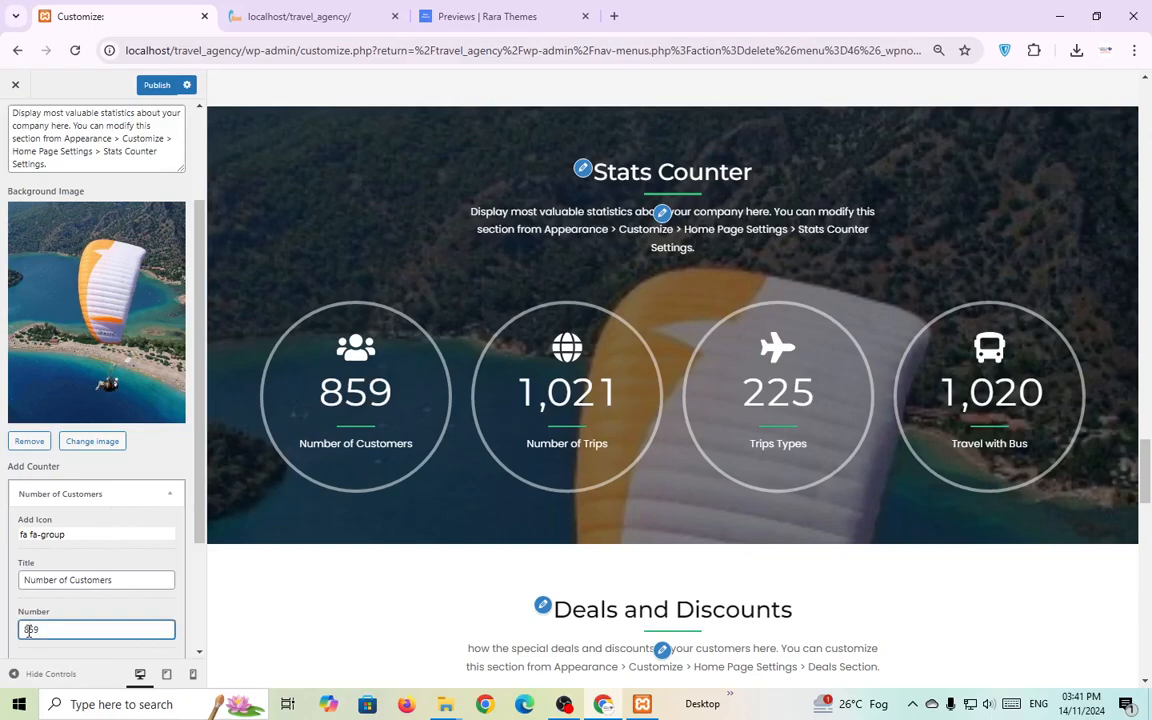
{"action": "type", "text": "5"}
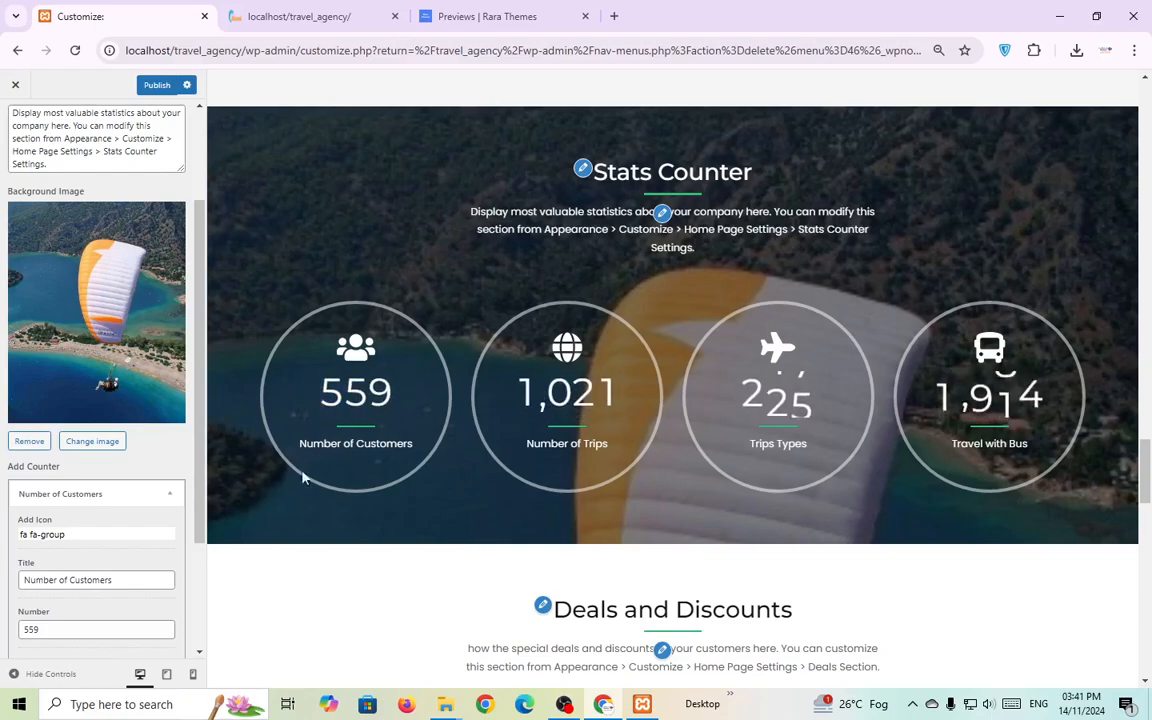
Give the Number of Customers counter the fas fa-ad icon and collapse it.
{"action": "scroll", "coordinate": [303, 479], "scroll_direction": "down", "scroll_amount": 1}
{"action": "scroll", "coordinate": [110, 540], "scroll_direction": "down", "scroll_amount": 1}
{"action": "left_click", "coordinate": [115, 454]}
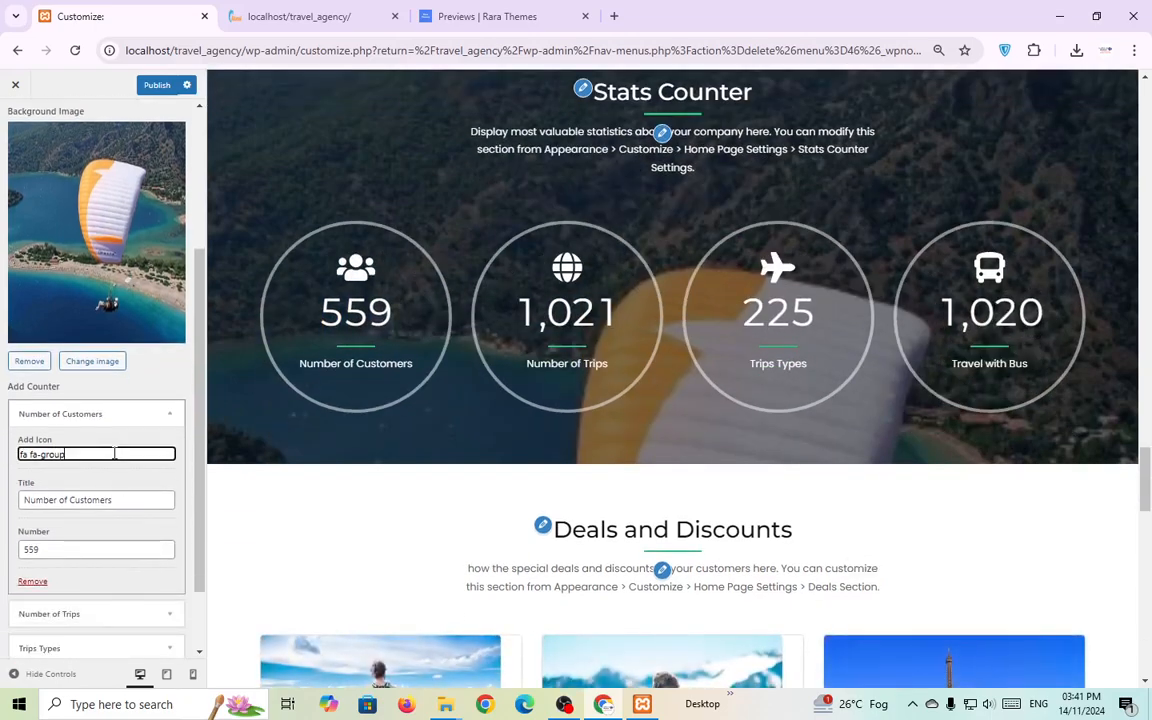
{"action": "left_click", "coordinate": [82, 468]}
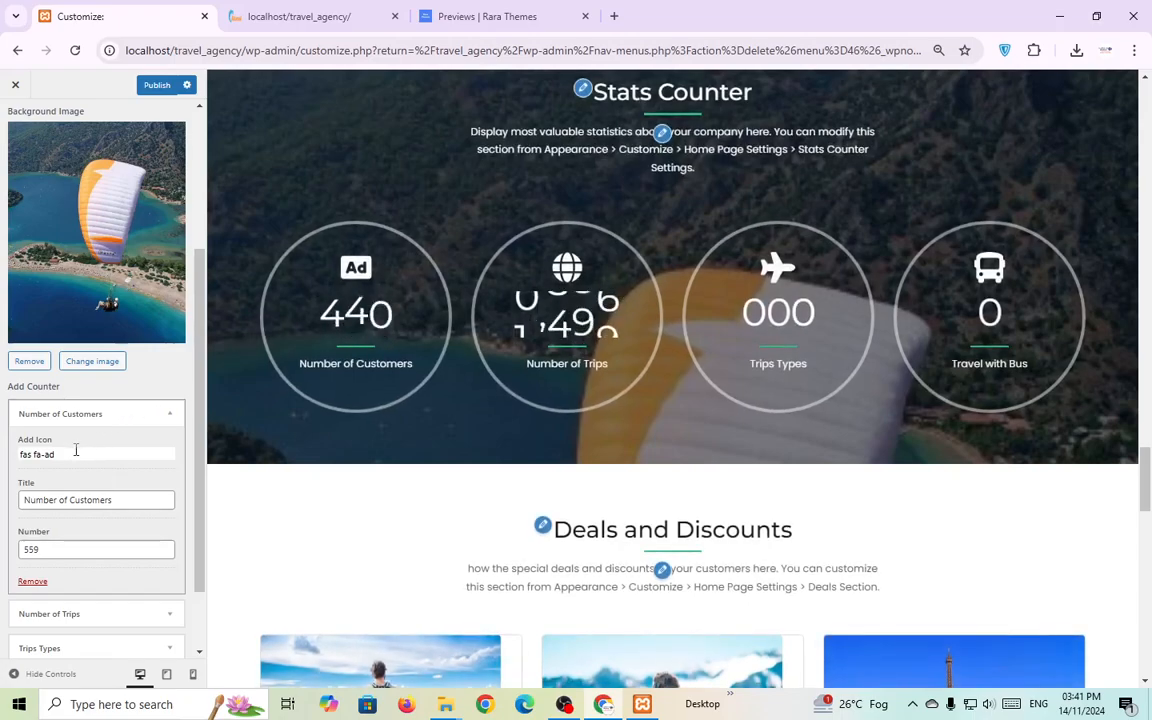
{"action": "left_click", "coordinate": [168, 413]}
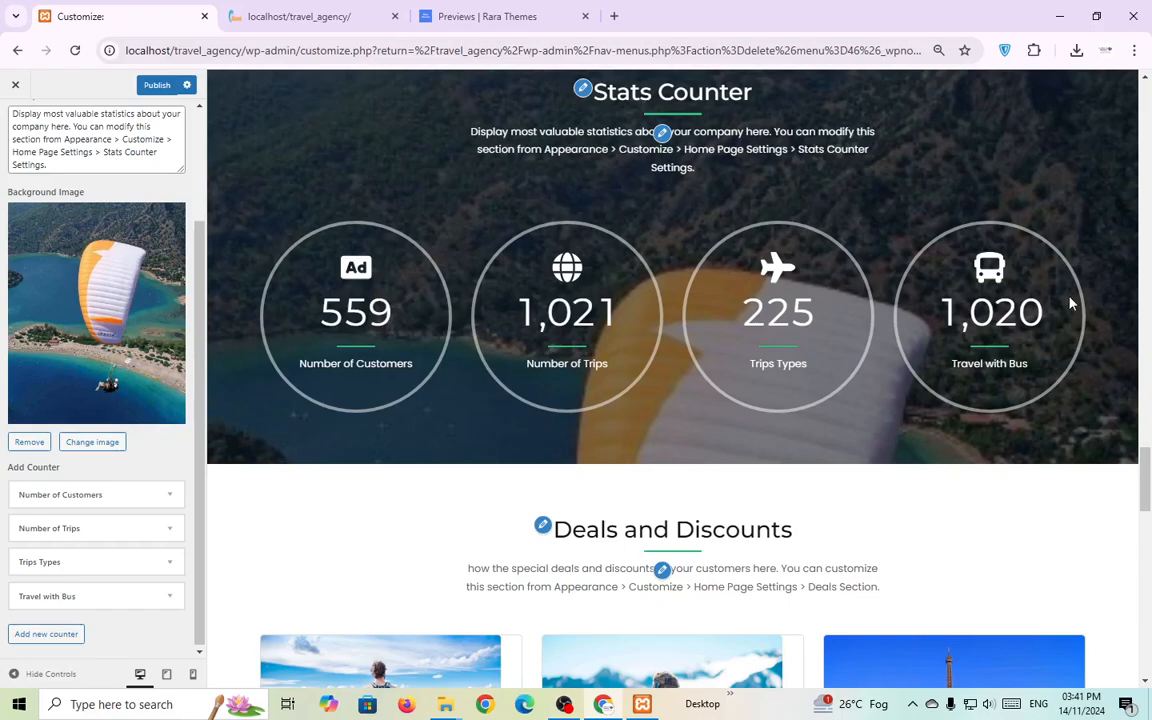
{"action": "scroll", "coordinate": [575, 323], "scroll_direction": "down", "scroll_amount": 3}
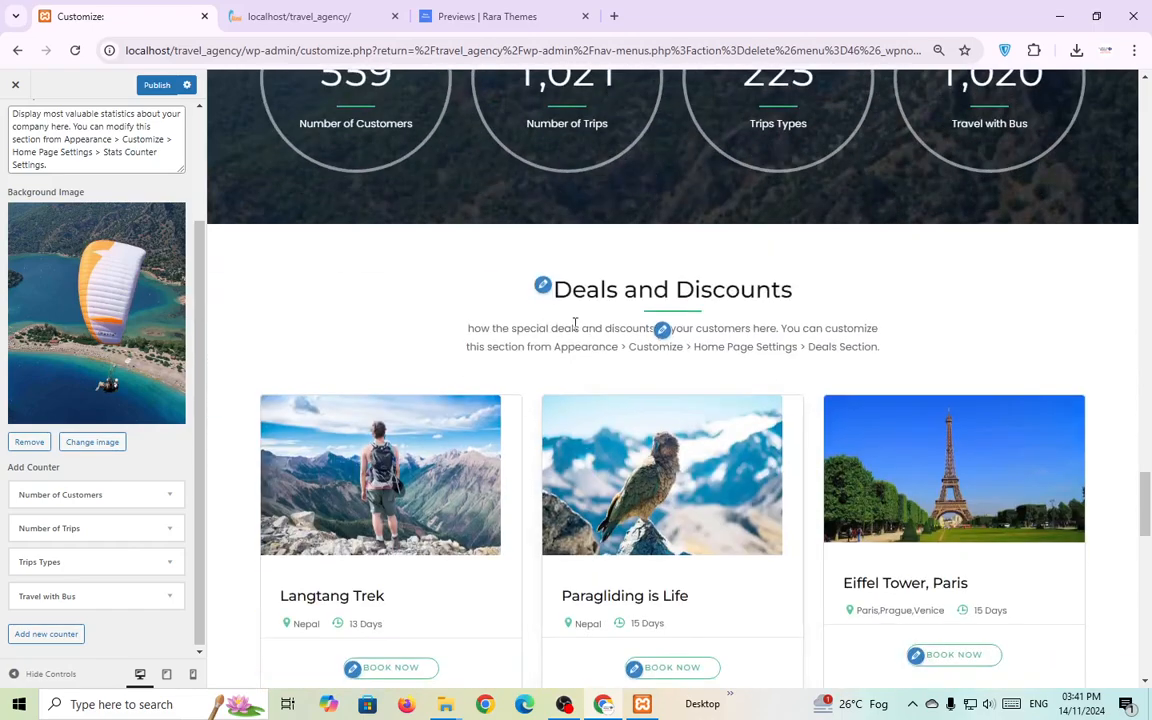
{"action": "left_click", "coordinate": [541, 288]}
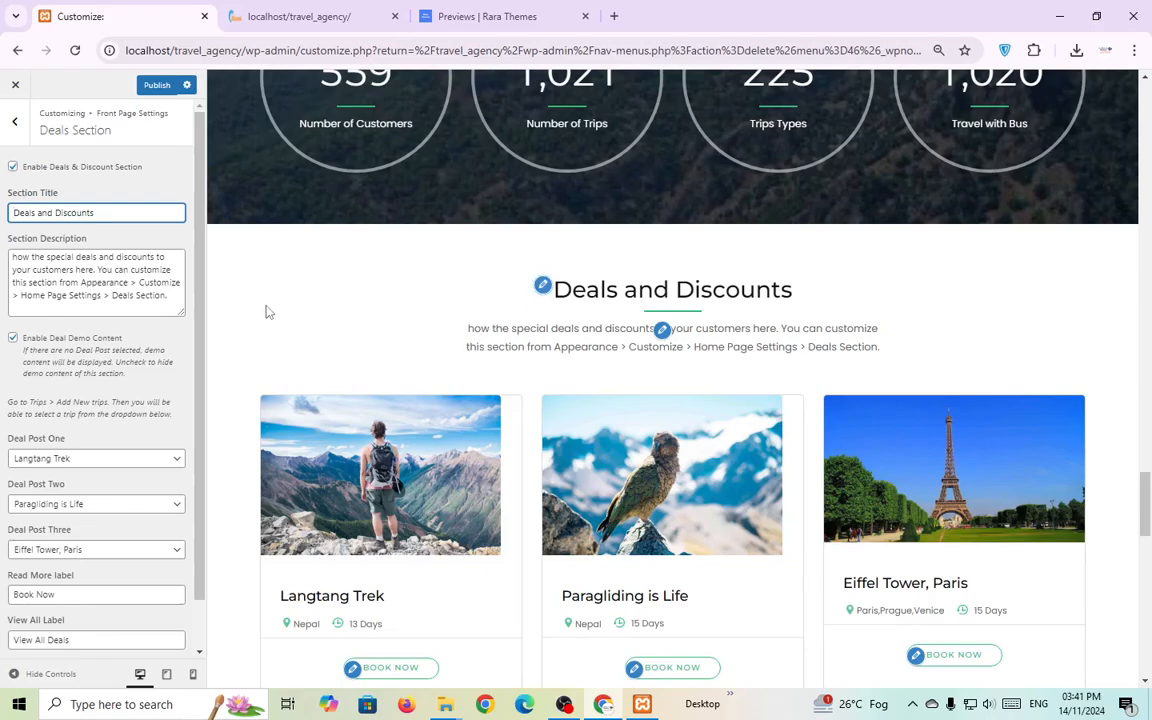
{"action": "double_click", "coordinate": [87, 211]}
{"action": "left_click", "coordinate": [107, 280]}
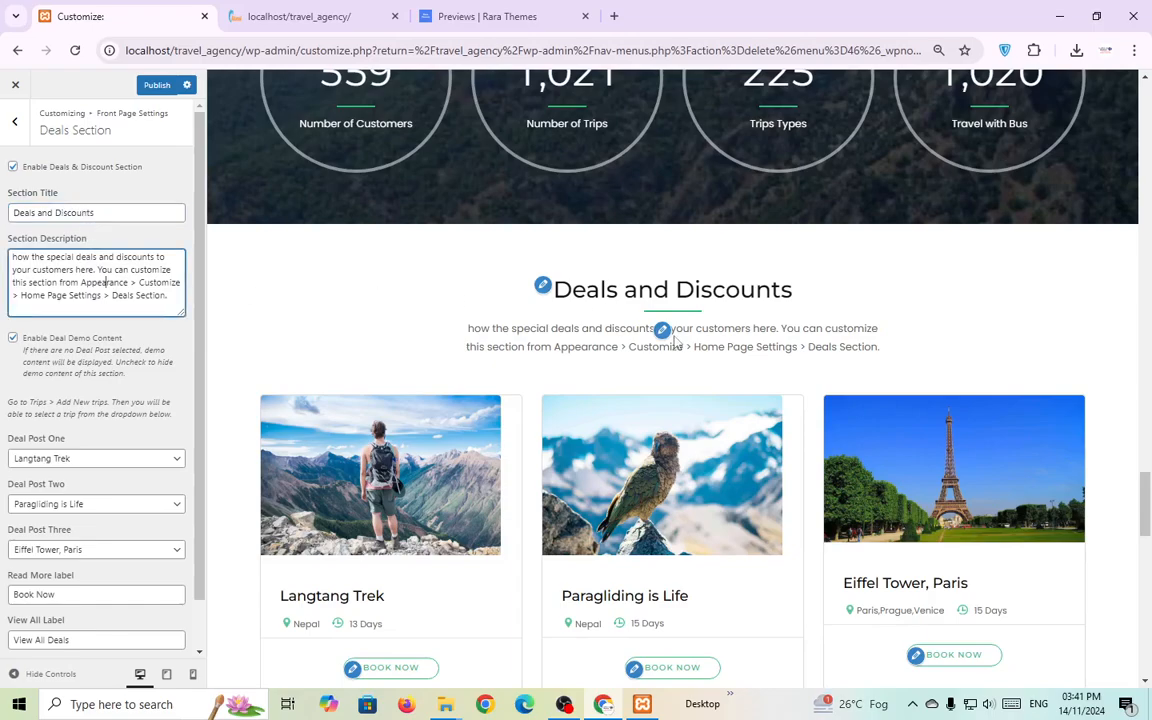
{"action": "scroll", "coordinate": [559, 372], "scroll_direction": "down", "scroll_amount": 1}
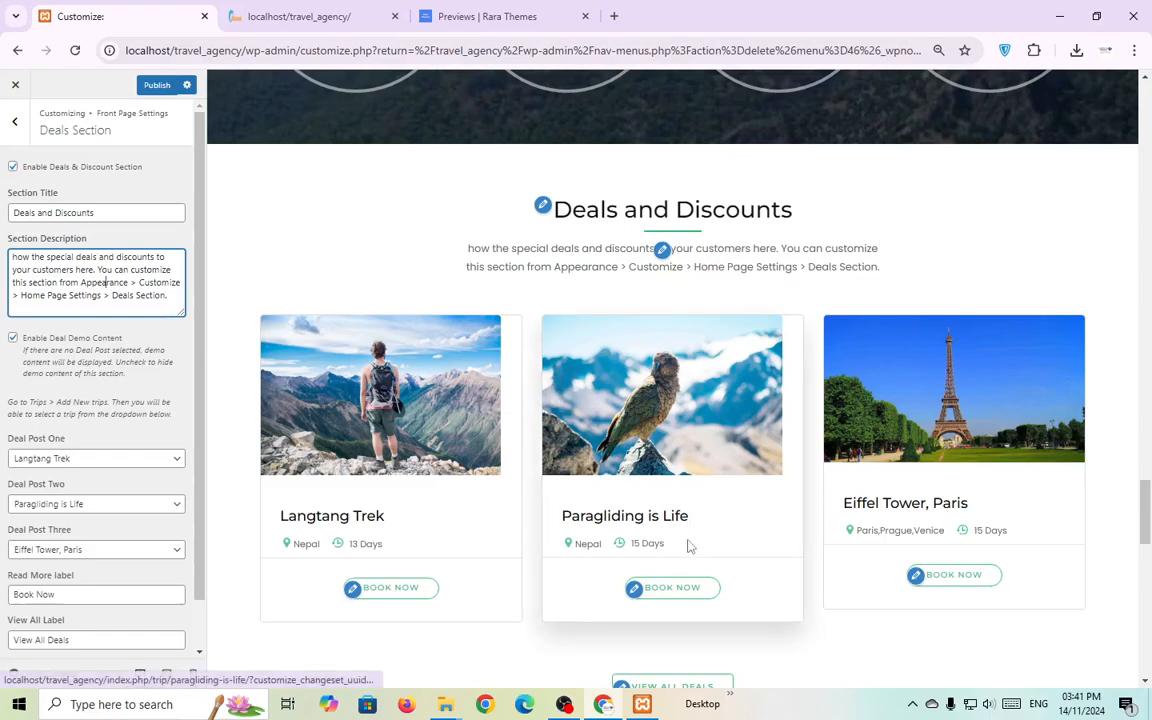
{"action": "mouse_move", "coordinate": [564, 704]}
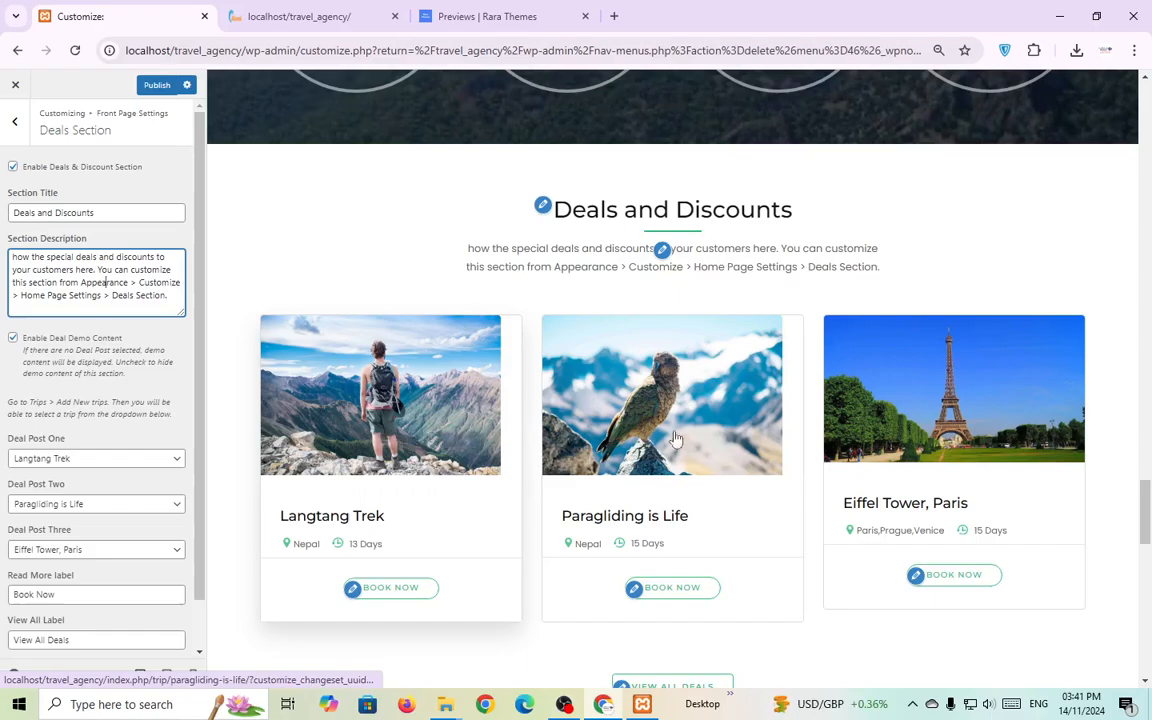
{"action": "scroll", "coordinate": [605, 440], "scroll_direction": "down", "scroll_amount": 1}
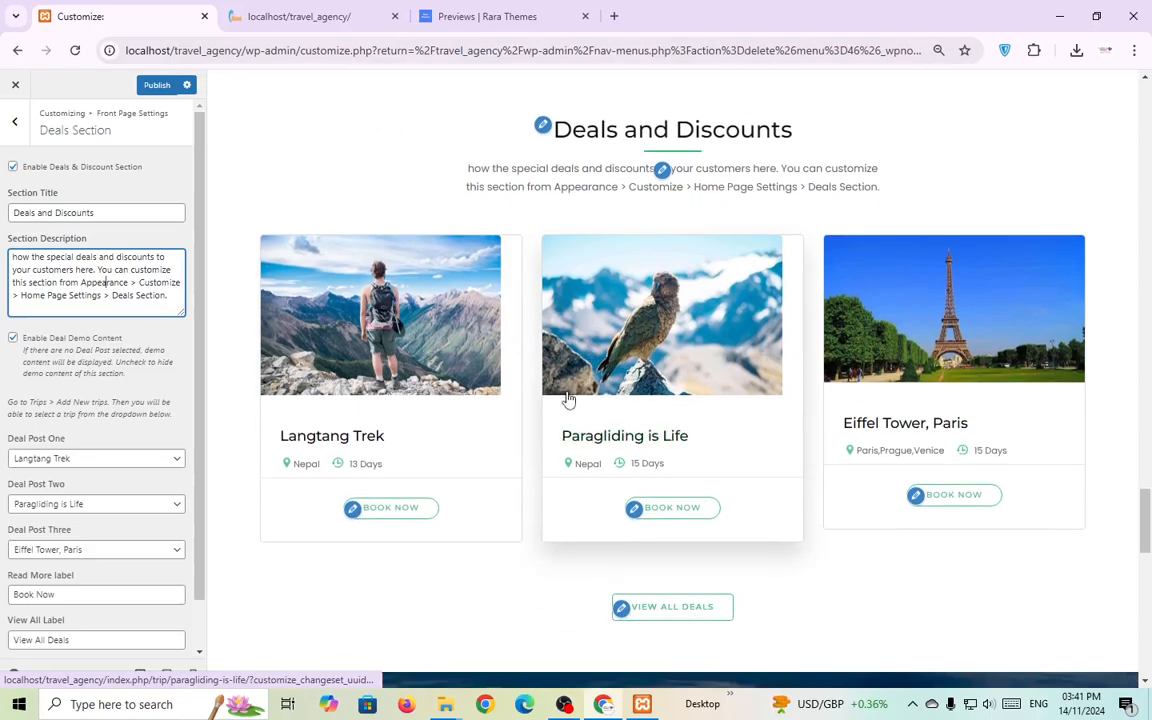
{"action": "scroll", "coordinate": [566, 398], "scroll_direction": "down", "scroll_amount": 2}
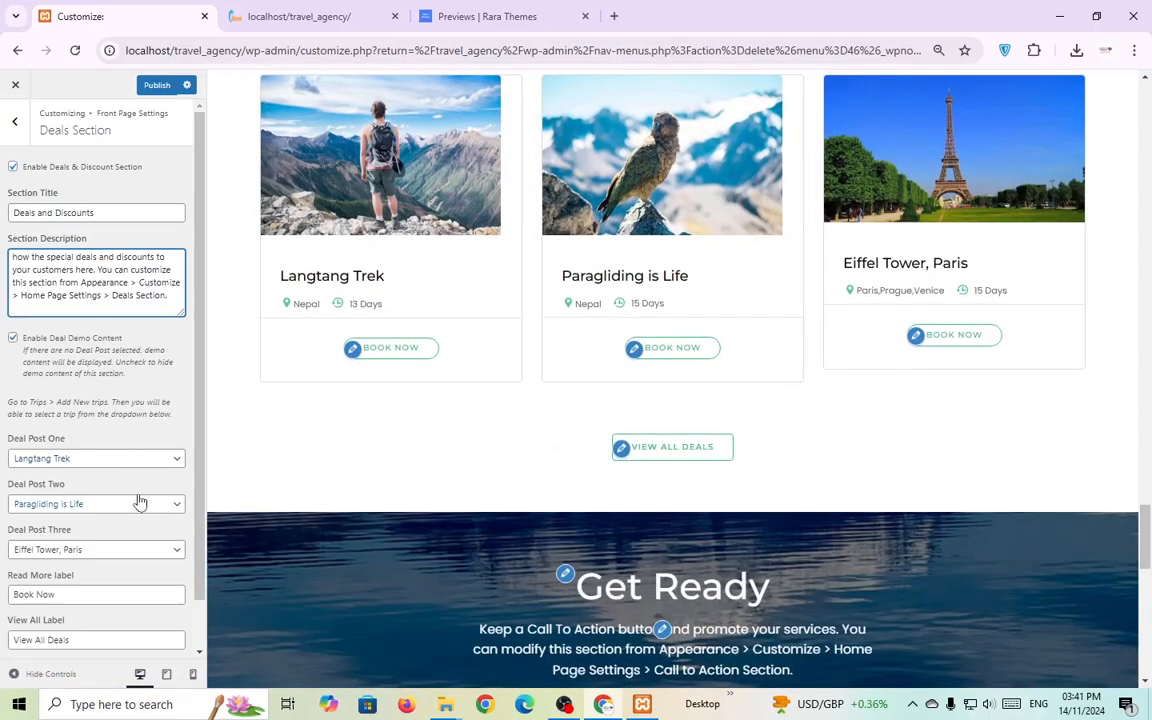
{"action": "scroll", "coordinate": [146, 502], "scroll_direction": "down", "scroll_amount": 1}
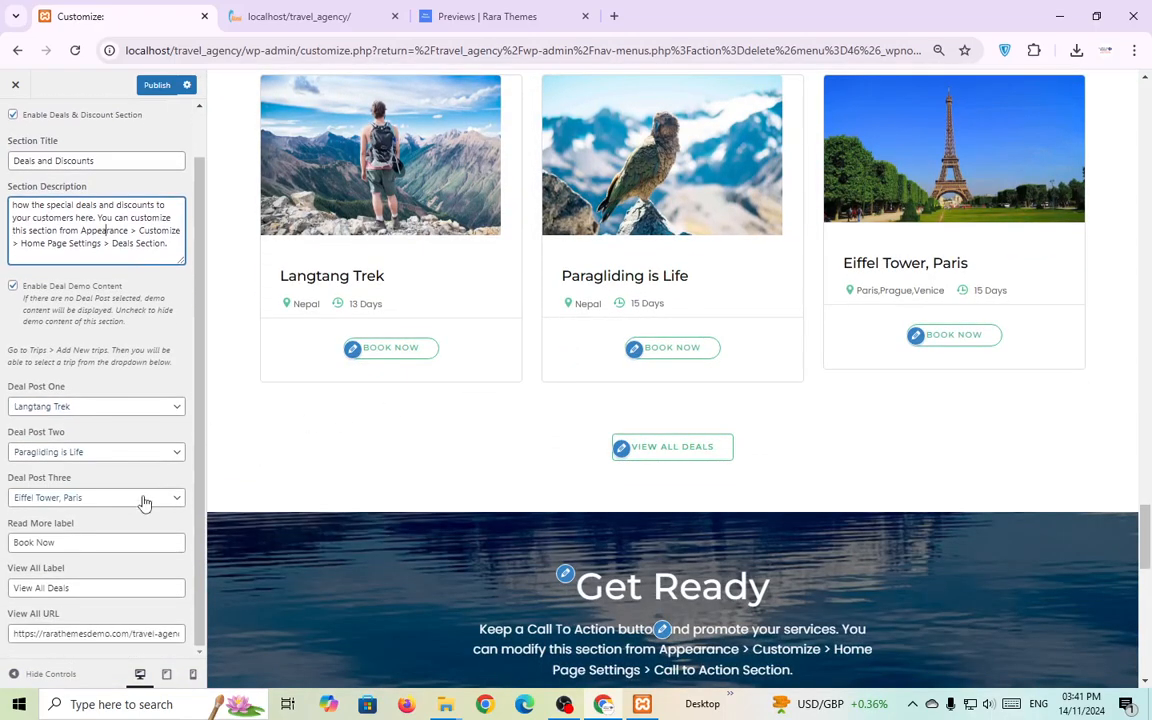
{"action": "left_click", "coordinate": [565, 704]}
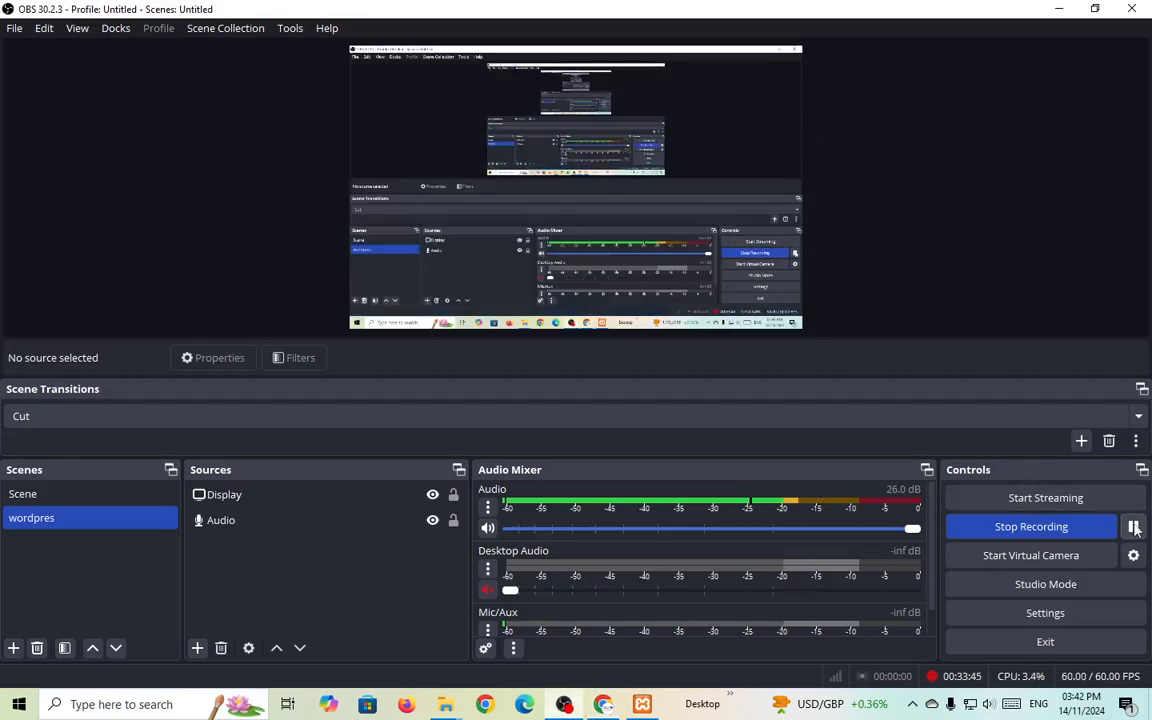
{"action": "left_click", "coordinate": [603, 704]}
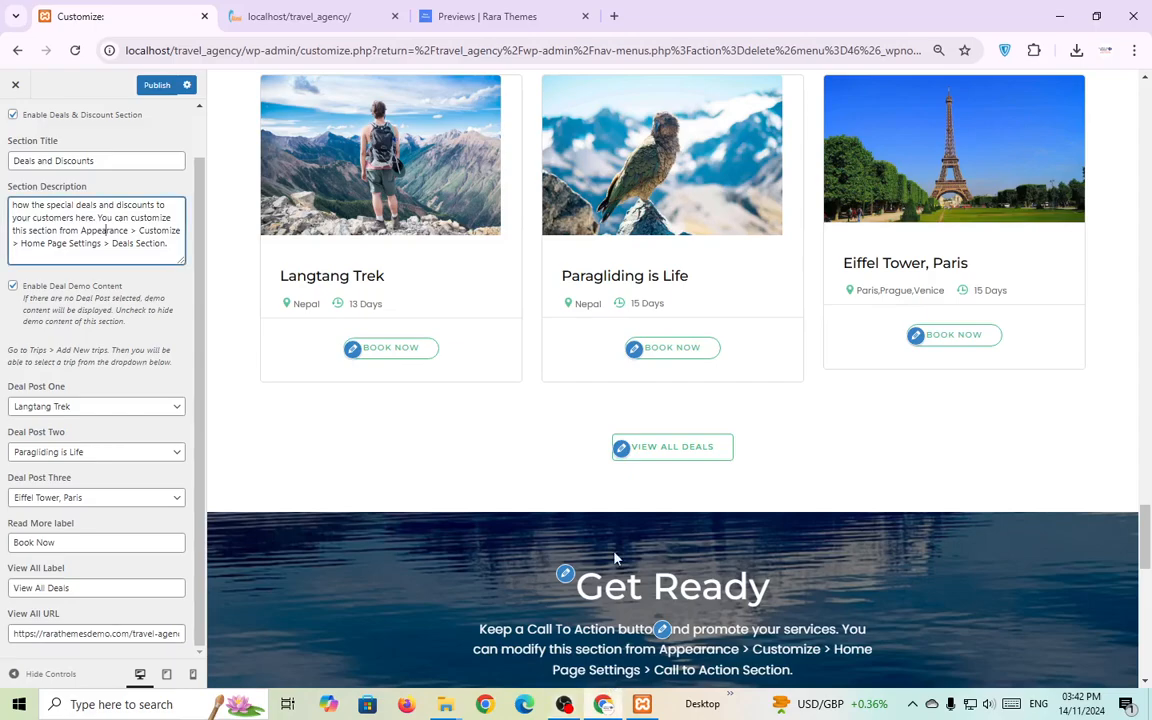
{"action": "scroll", "coordinate": [635, 545], "scroll_direction": "down", "scroll_amount": 1}
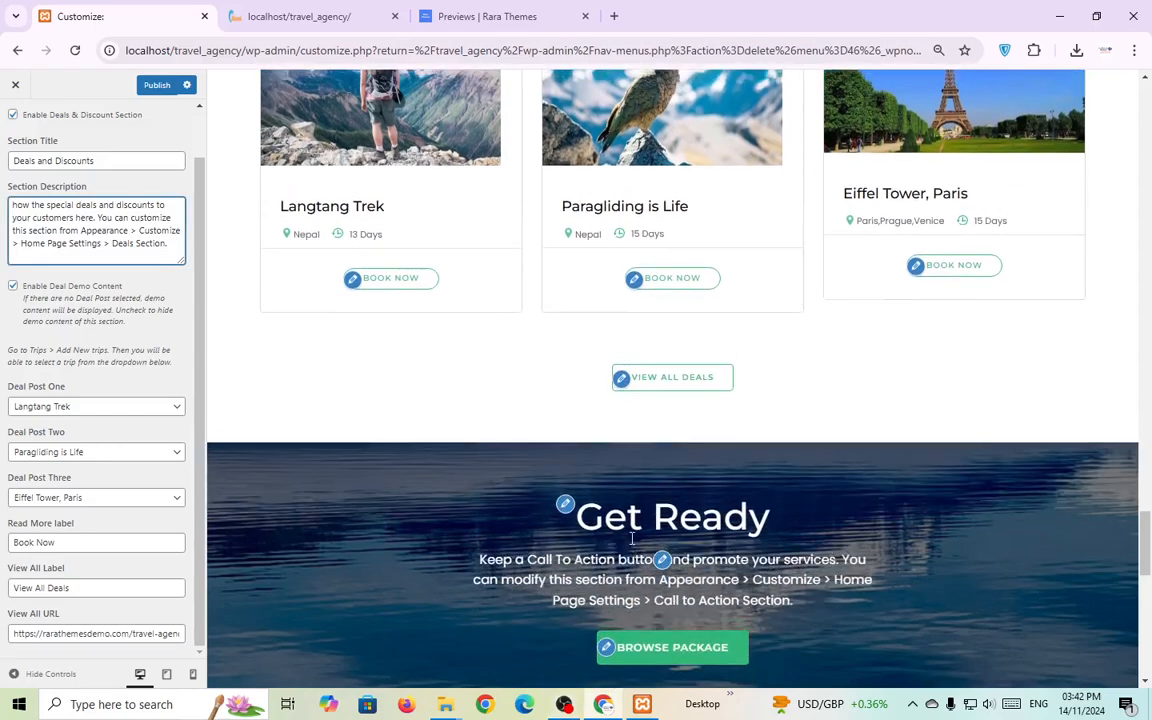
{"action": "scroll", "coordinate": [628, 540], "scroll_direction": "up", "scroll_amount": 2}
{"action": "scroll", "coordinate": [625, 537], "scroll_direction": "down", "scroll_amount": 3}
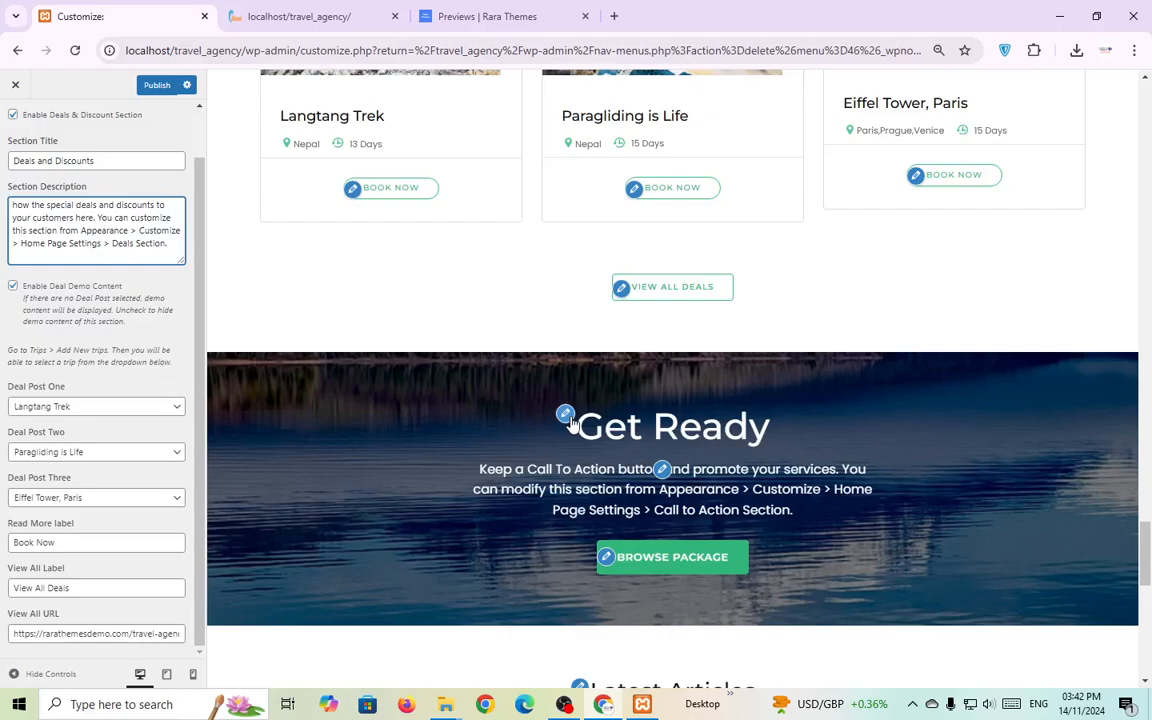
Review the Get Ready call-to-action description, Read More and Browse Package labels.
{"action": "left_click", "coordinate": [565, 413]}
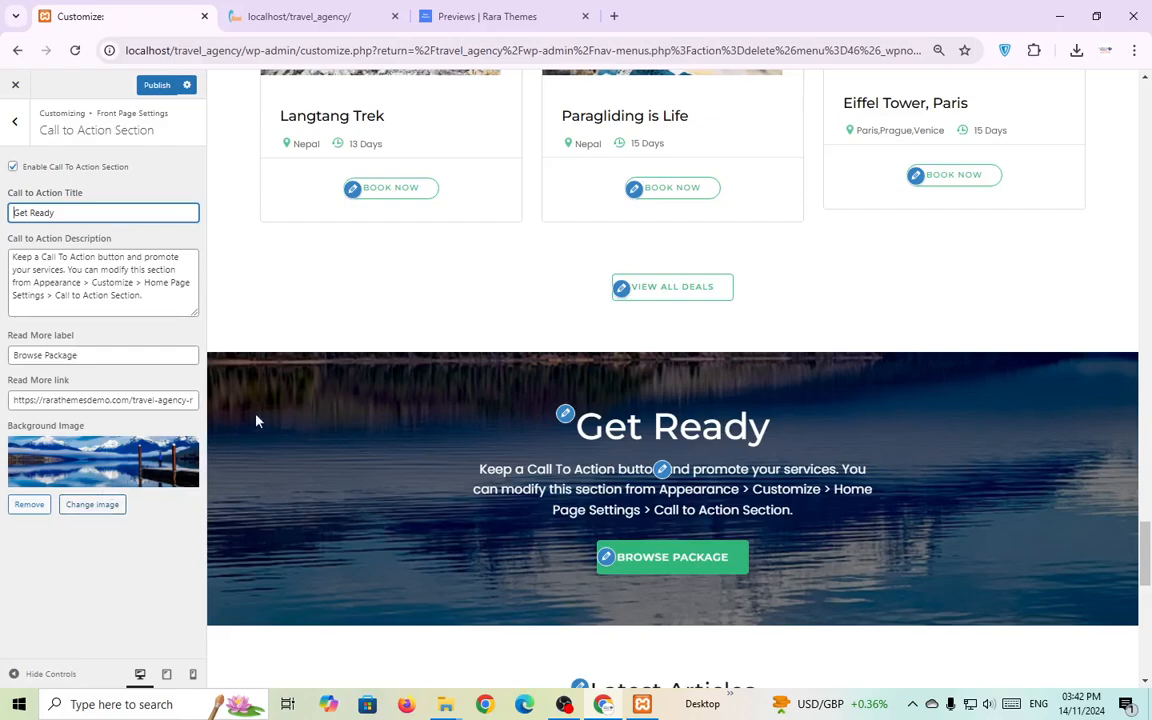
{"action": "key", "text": "Tab"}
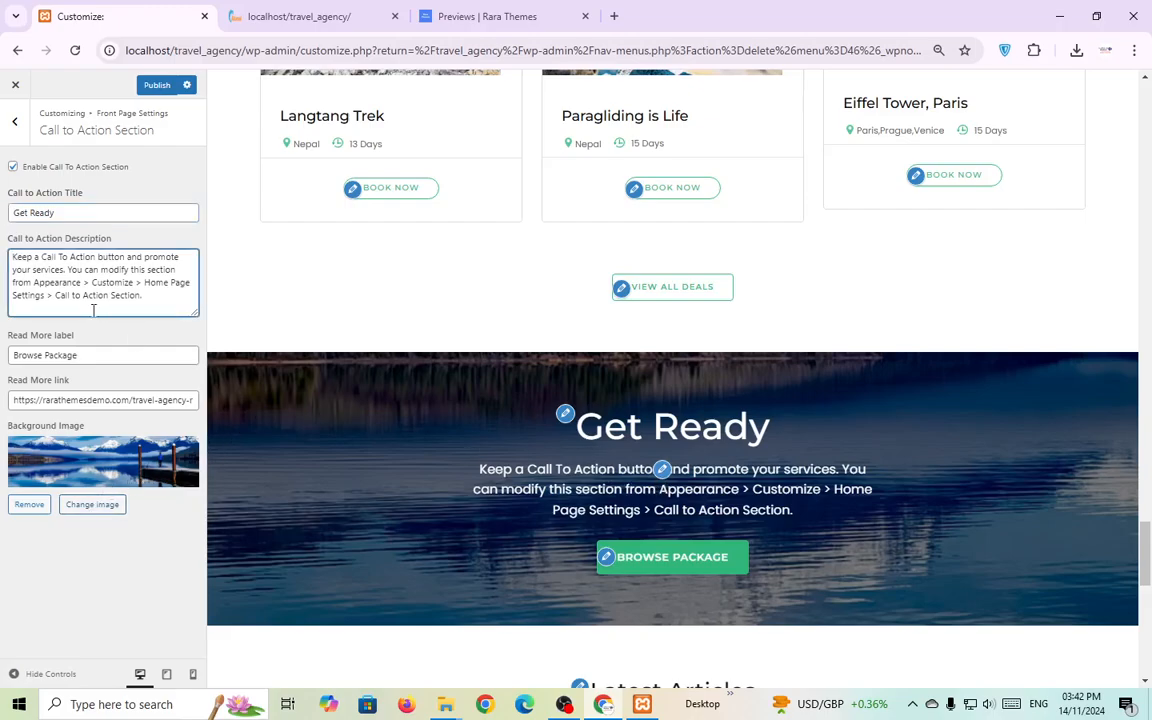
{"action": "key", "text": "ctrl+a"}
{"action": "key", "text": "Tab"}
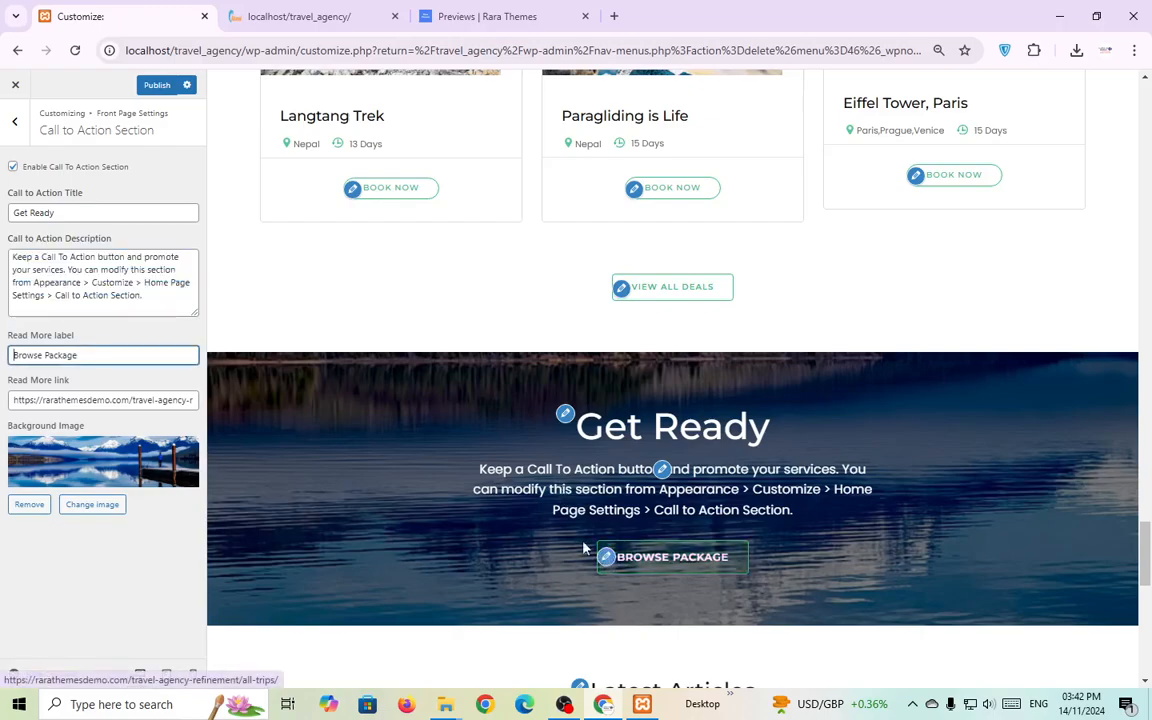
{"action": "triple_click", "coordinate": [84, 354]}
{"action": "scroll", "coordinate": [590, 530], "scroll_direction": "down", "scroll_amount": 2}
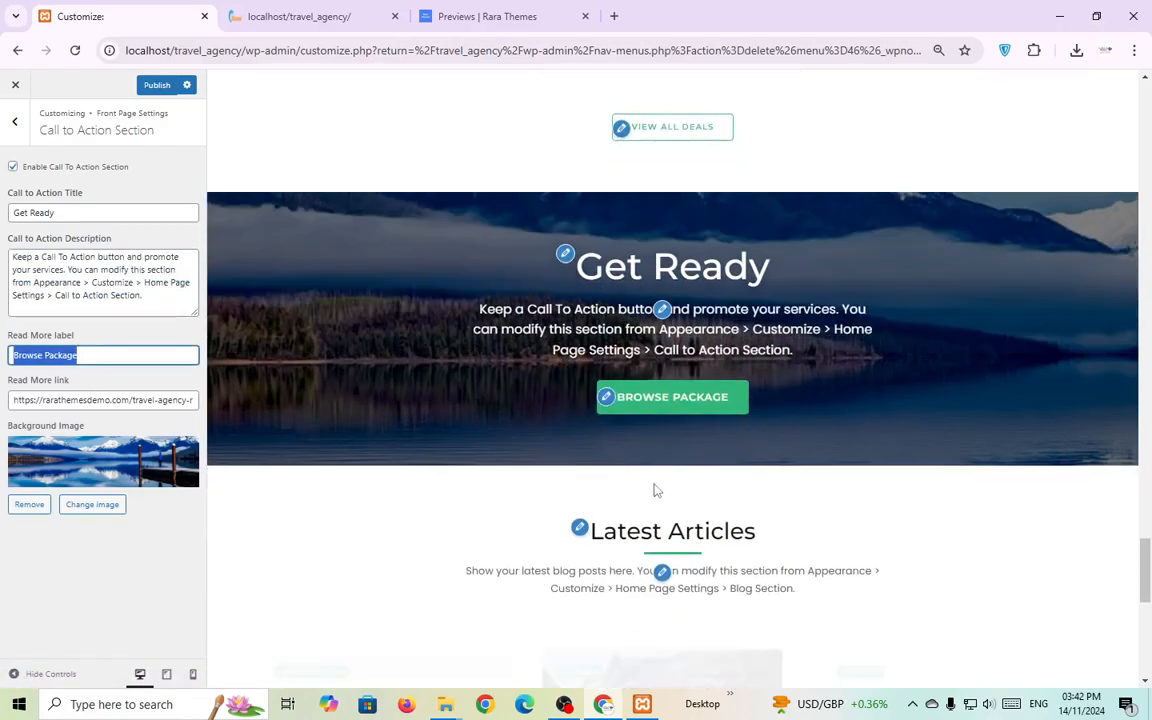
Open the Latest Articles Blog Section and check its title, subtitle and View All Posts label.
{"action": "left_click", "coordinate": [581, 530]}
{"action": "scroll", "coordinate": [581, 530], "scroll_direction": "down", "scroll_amount": 6}
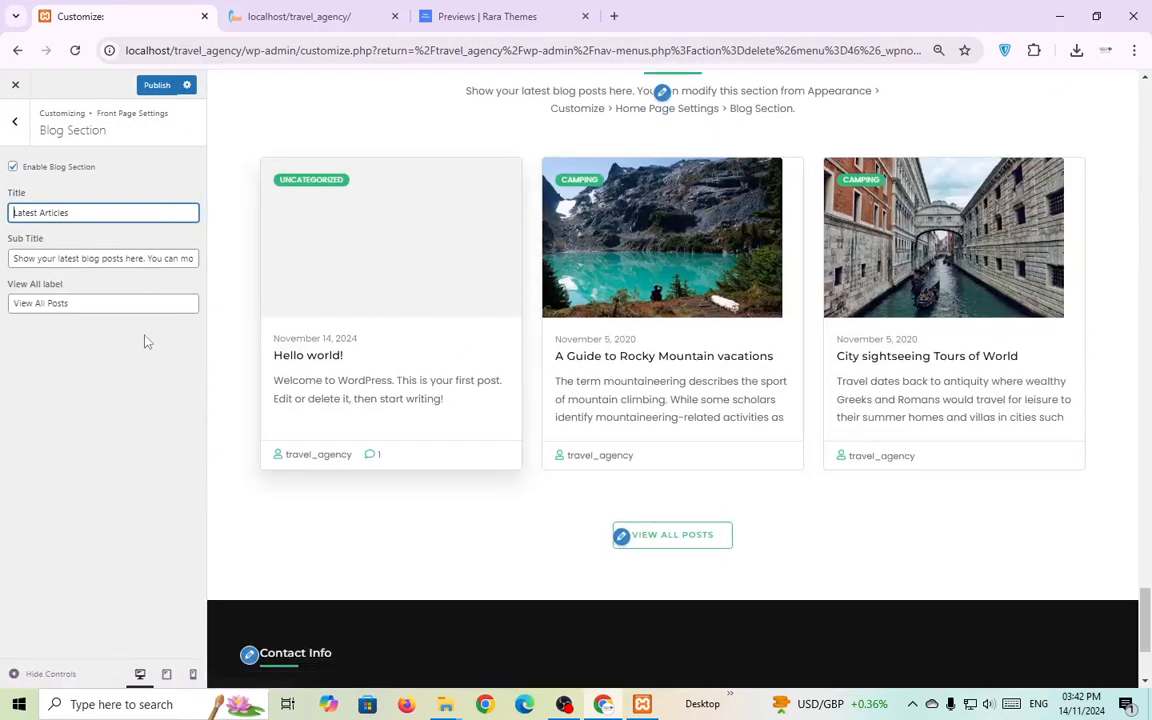
{"action": "triple_click", "coordinate": [89, 208]}
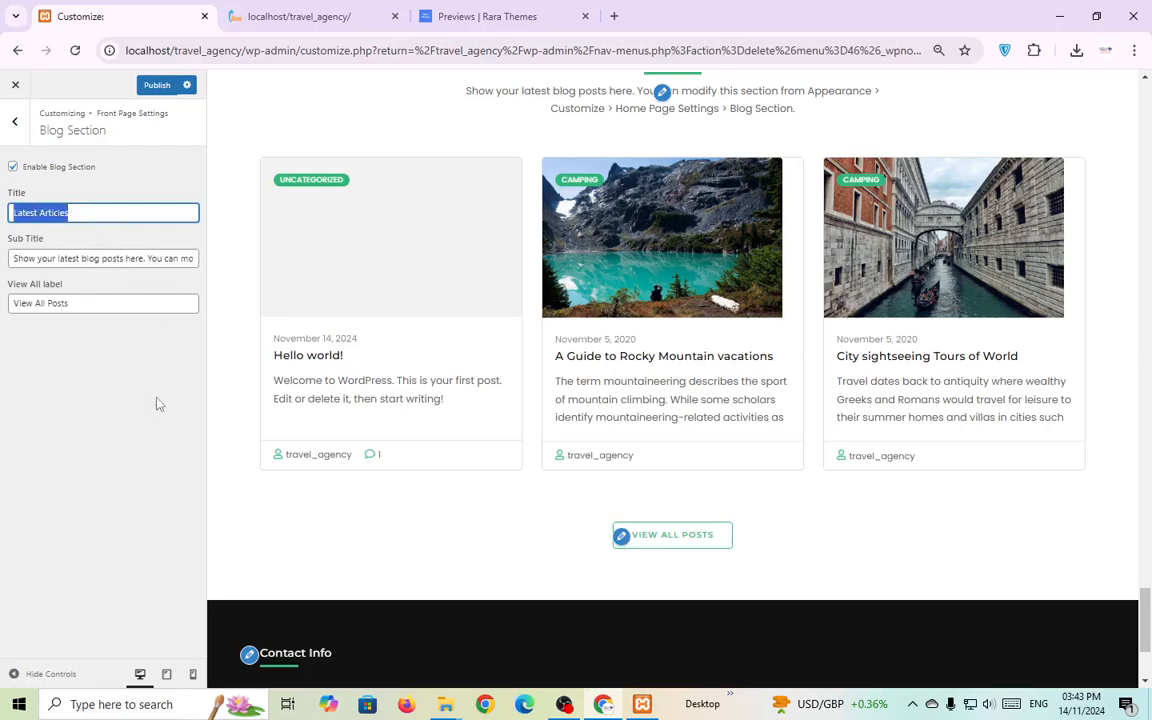
{"action": "triple_click", "coordinate": [114, 259]}
{"action": "left_click", "coordinate": [137, 390]}
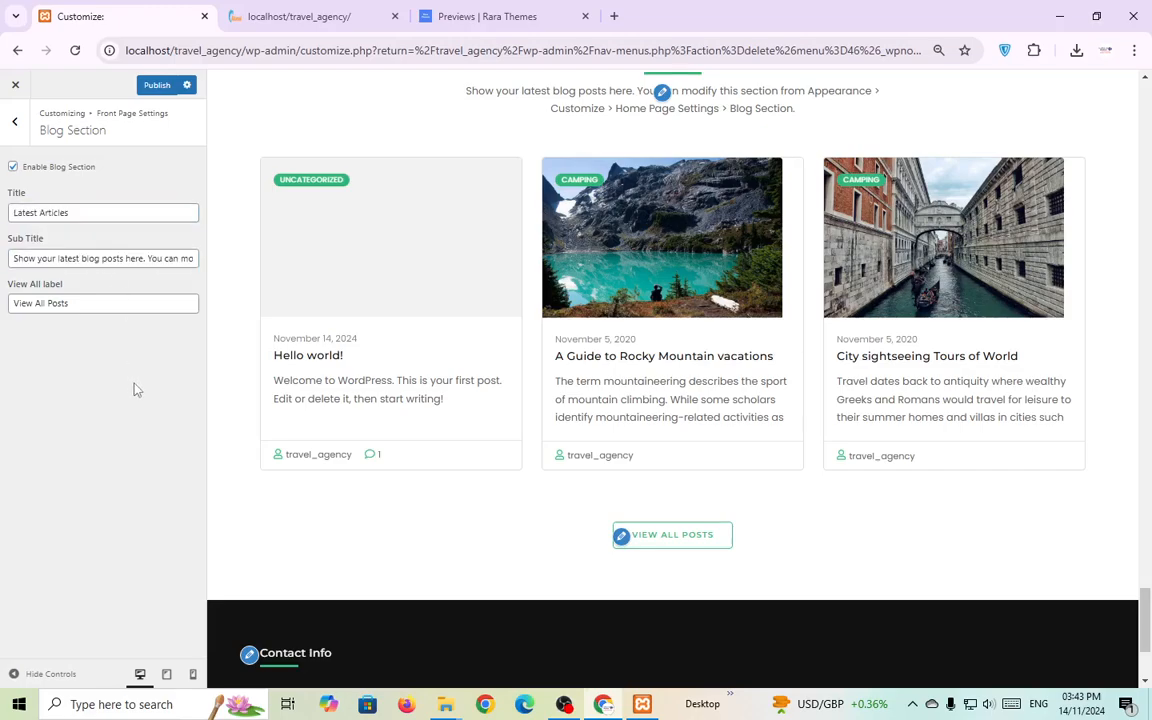
{"action": "left_click", "coordinate": [78, 306]}
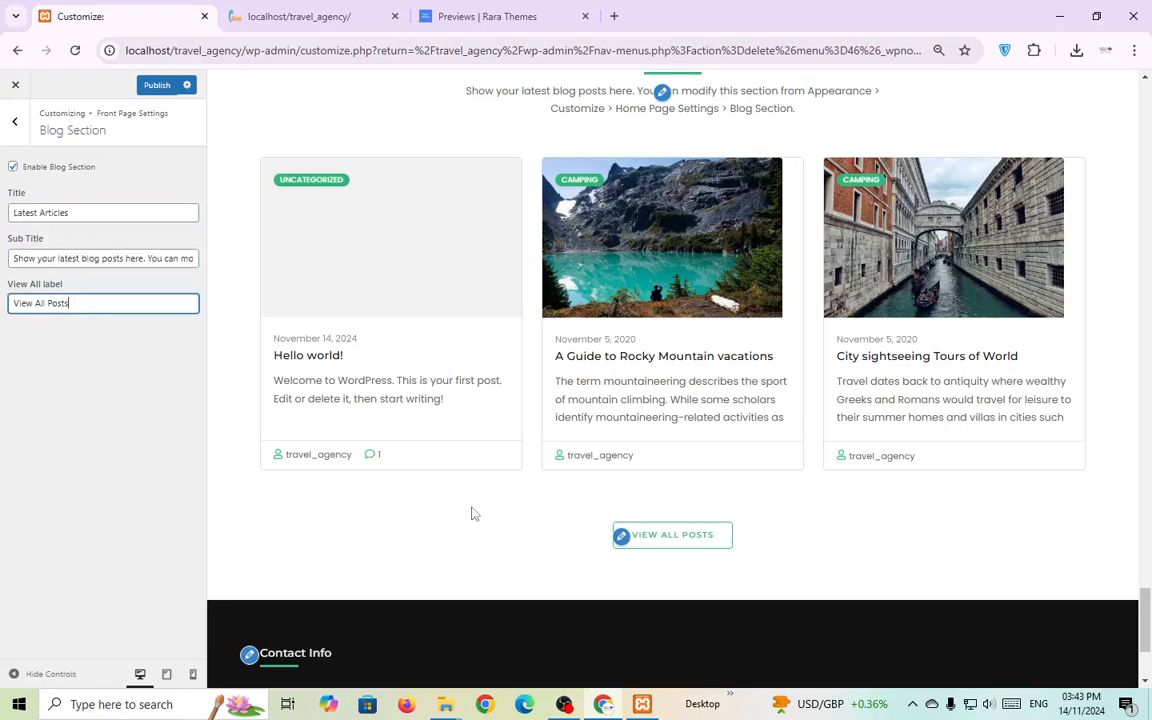
{"action": "scroll", "coordinate": [478, 513], "scroll_direction": "down", "scroll_amount": 2}
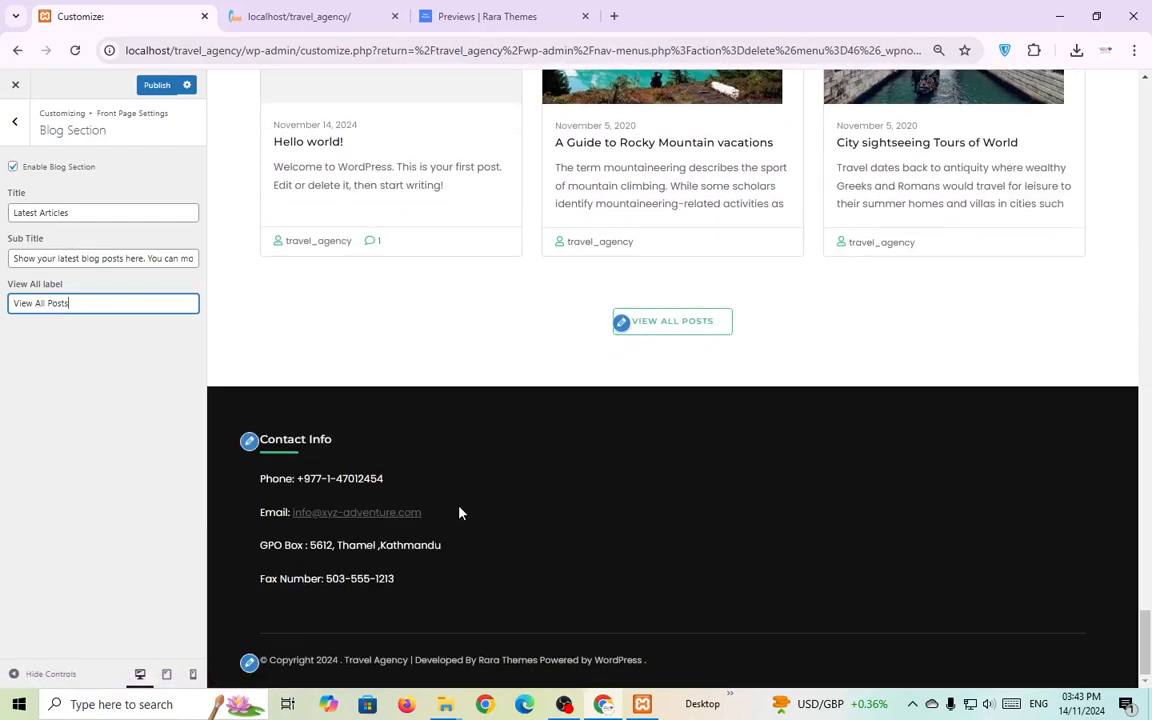
Compare the Contact Info footer widget with the theme demo's footer.
{"action": "left_click", "coordinate": [252, 442]}
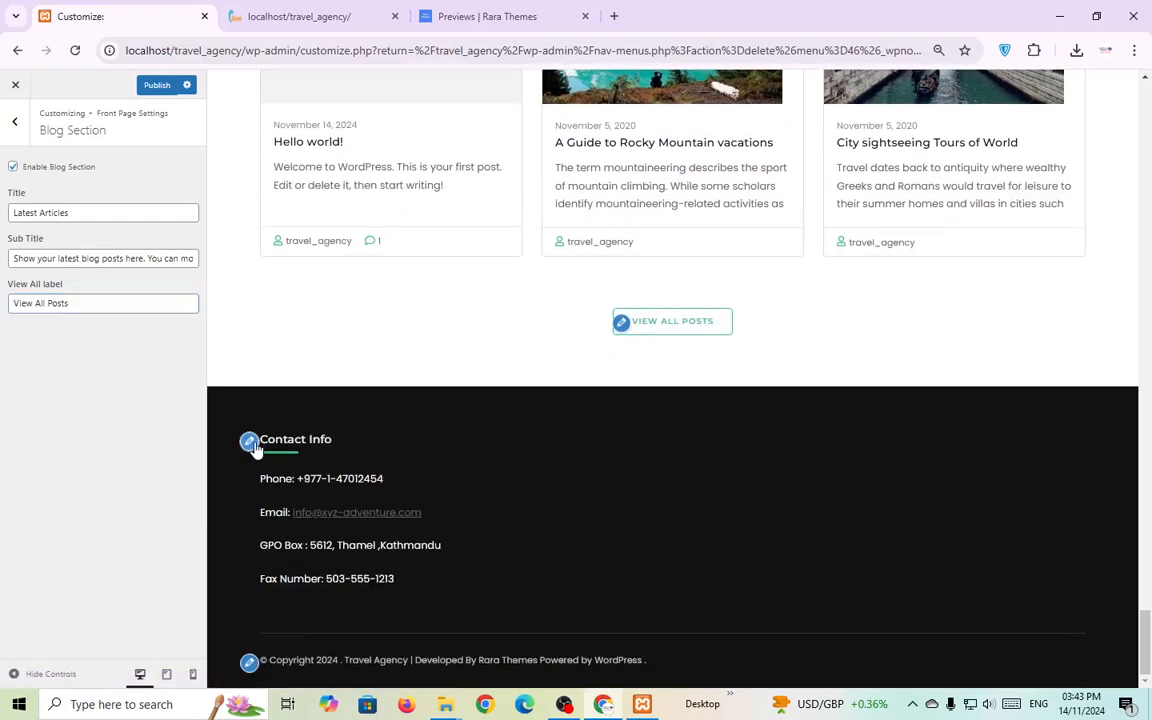
{"action": "left_click", "coordinate": [445, 15]}
{"action": "left_click_drag", "start_coordinate": [1149, 476], "coordinate": [1148, 652]}
{"action": "scroll", "coordinate": [800, 600], "scroll_direction": "down", "scroll_amount": 3}
{"action": "scroll", "coordinate": [398, 517], "scroll_direction": "up", "scroll_amount": 1}
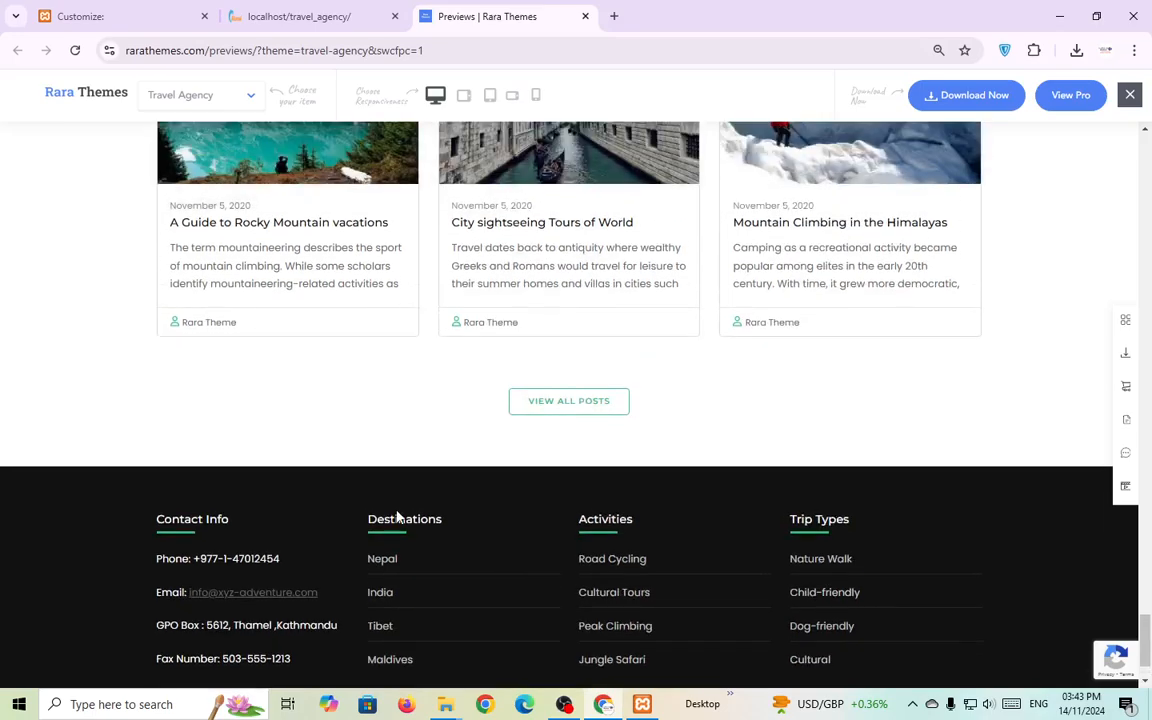
{"action": "scroll", "coordinate": [522, 527], "scroll_direction": "down", "scroll_amount": 1}
{"action": "left_click", "coordinate": [134, 18]}
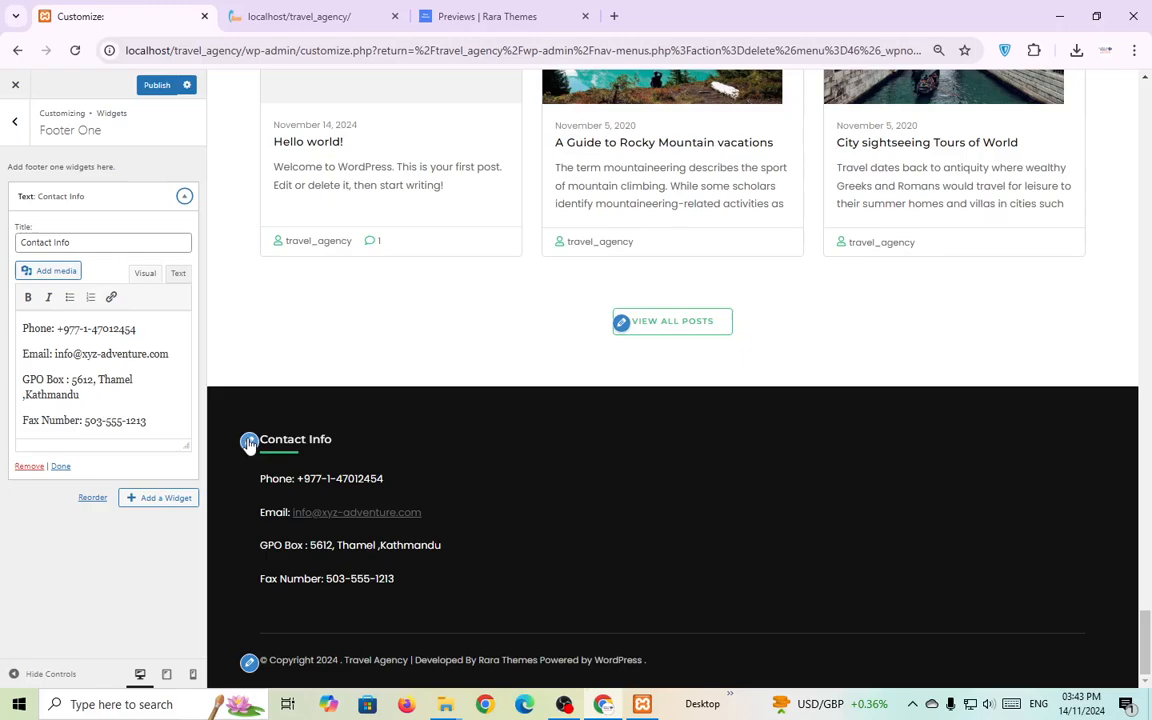
Assign Footer Menu to the Destinations navigation widget in Footer Two.
{"action": "left_click", "coordinate": [15, 120]}
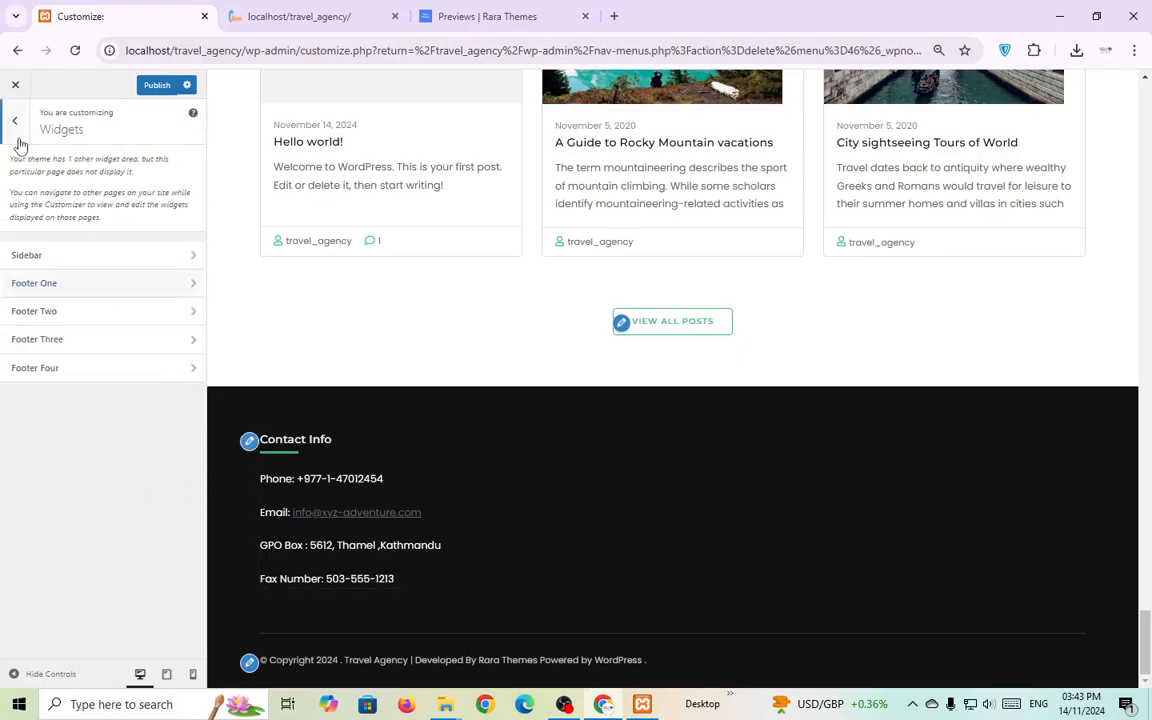
{"action": "left_click", "coordinate": [100, 312]}
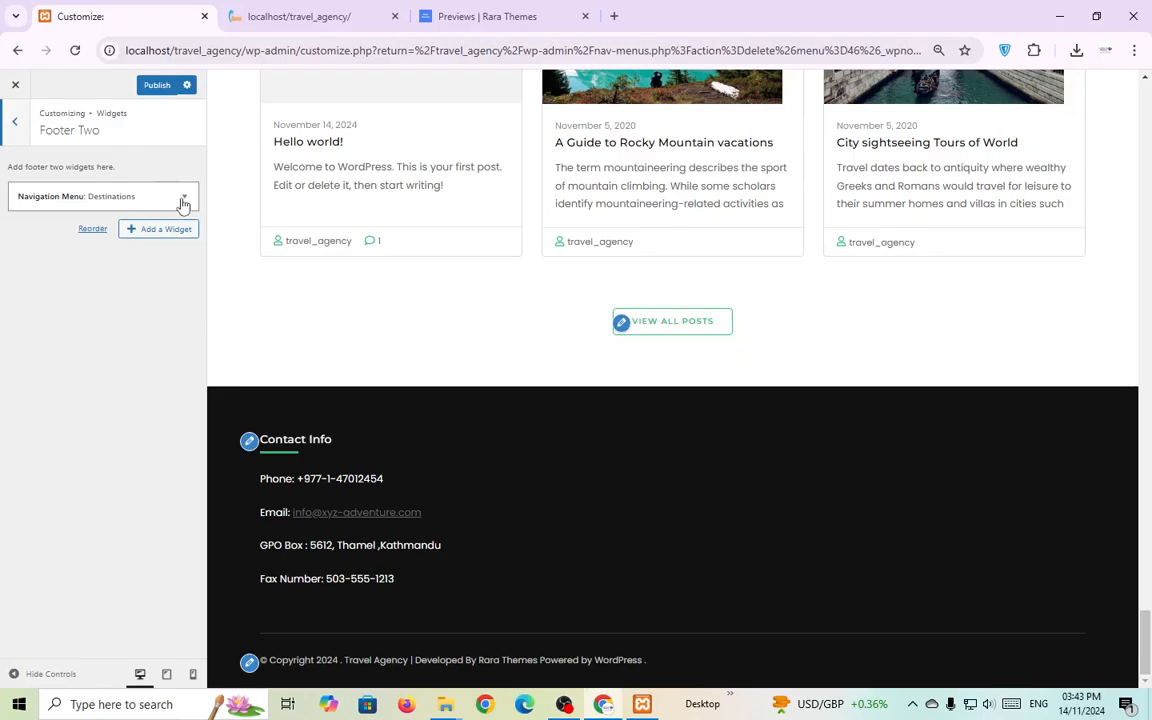
{"action": "left_click", "coordinate": [183, 203]}
{"action": "left_click", "coordinate": [86, 285]}
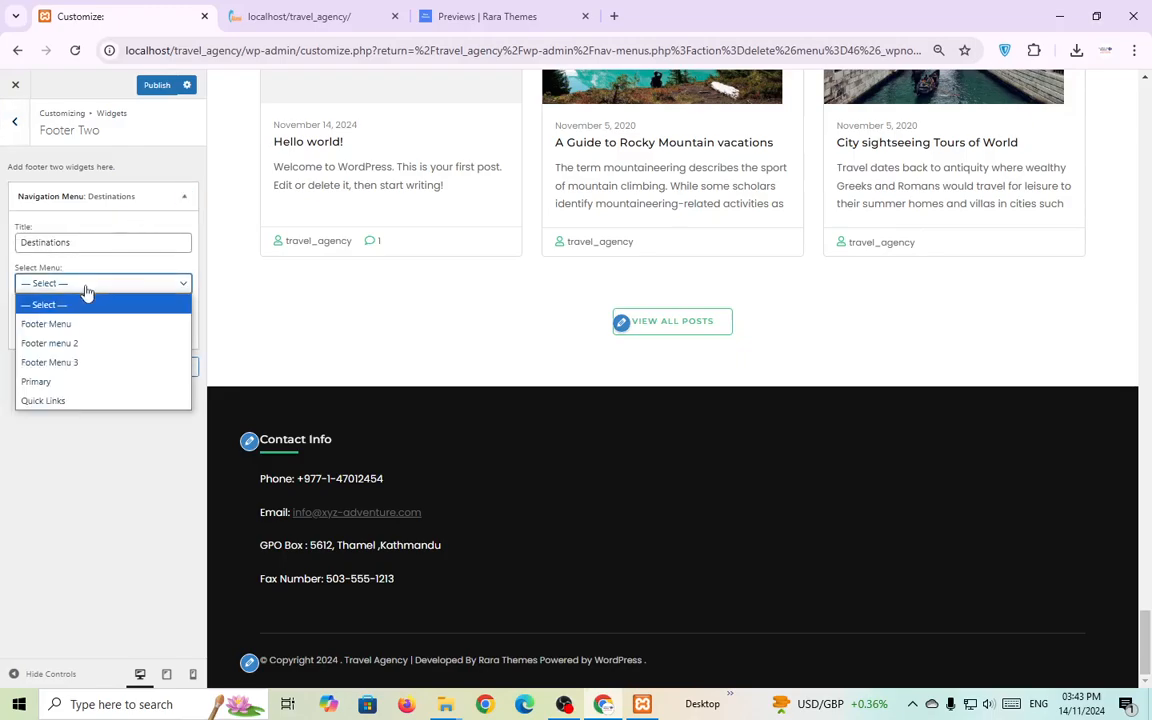
{"action": "left_click", "coordinate": [66, 326]}
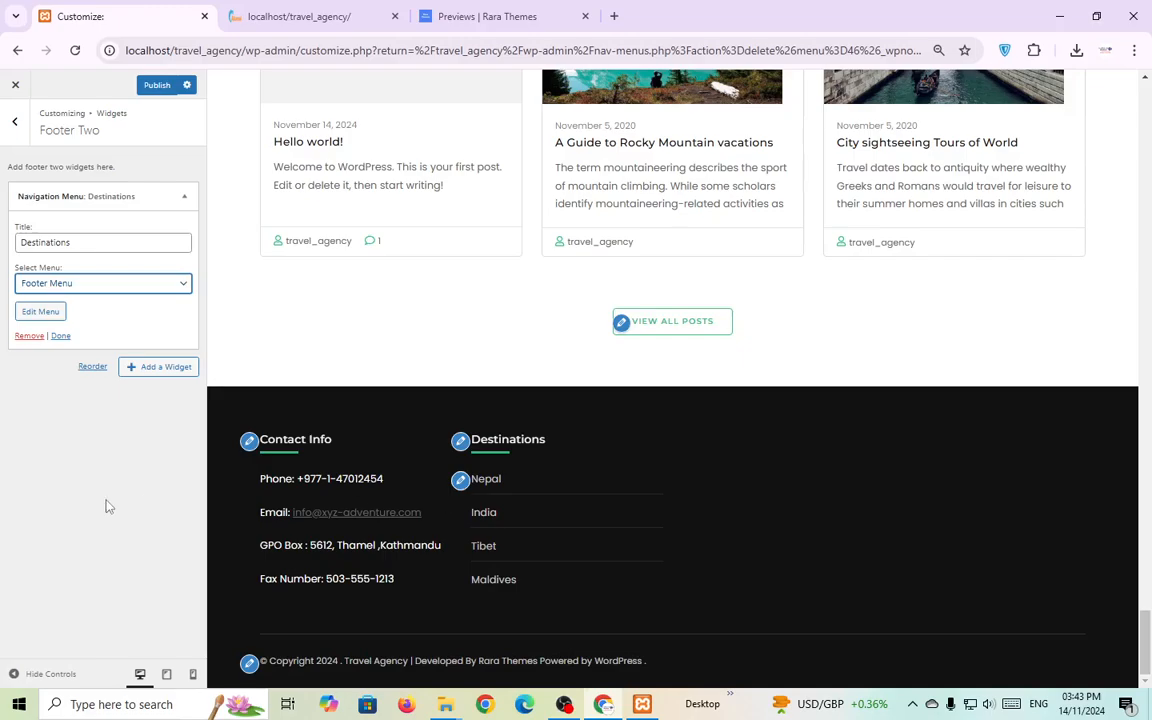
{"action": "left_click", "coordinate": [184, 196]}
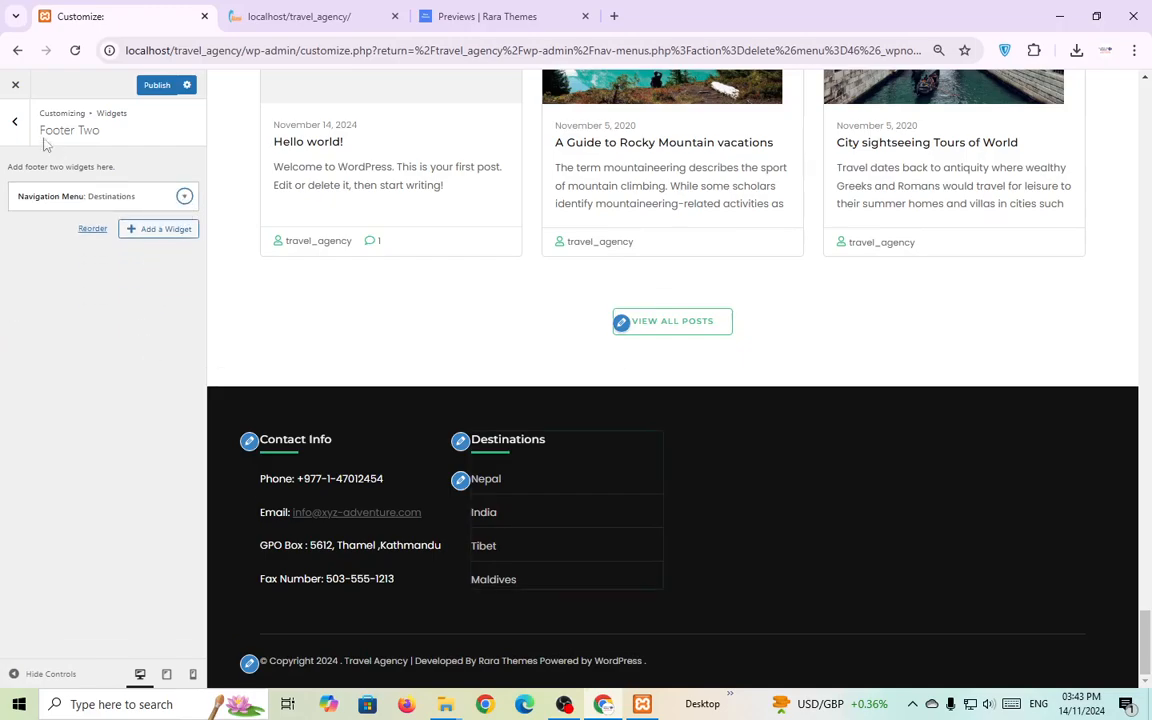
Assign Footer menu 2 to the Activities widget in Footer Three.
{"action": "left_click", "coordinate": [14, 121]}
{"action": "left_click", "coordinate": [67, 339]}
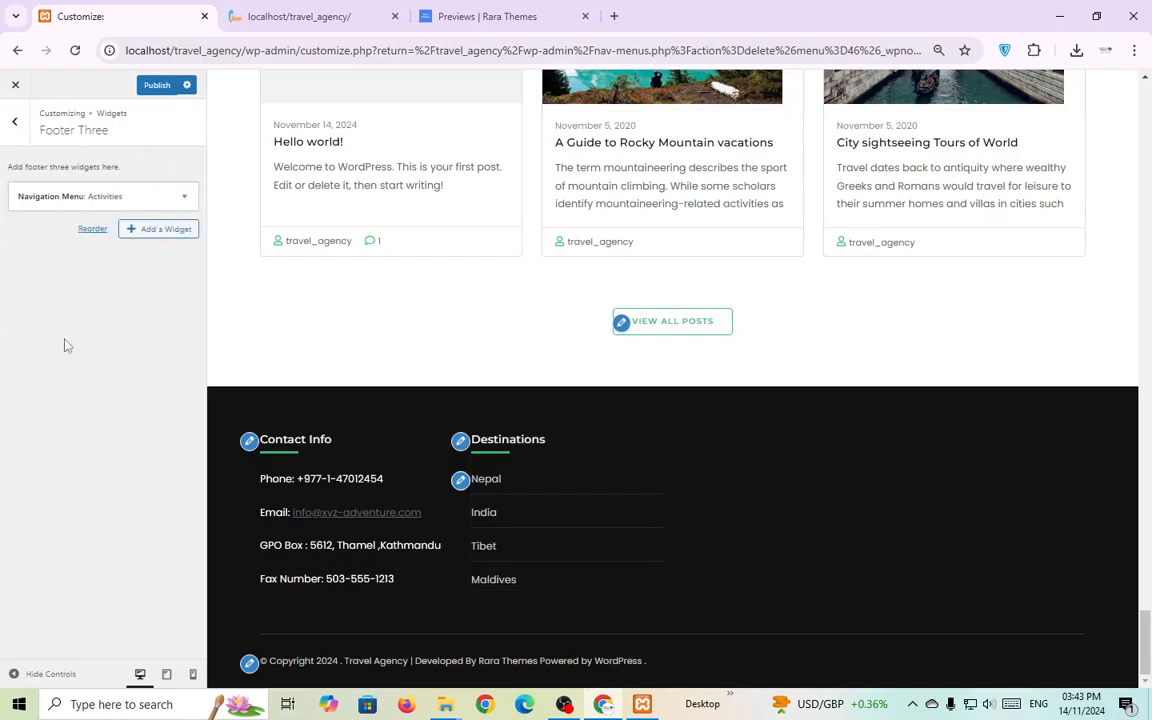
{"action": "left_click", "coordinate": [184, 196]}
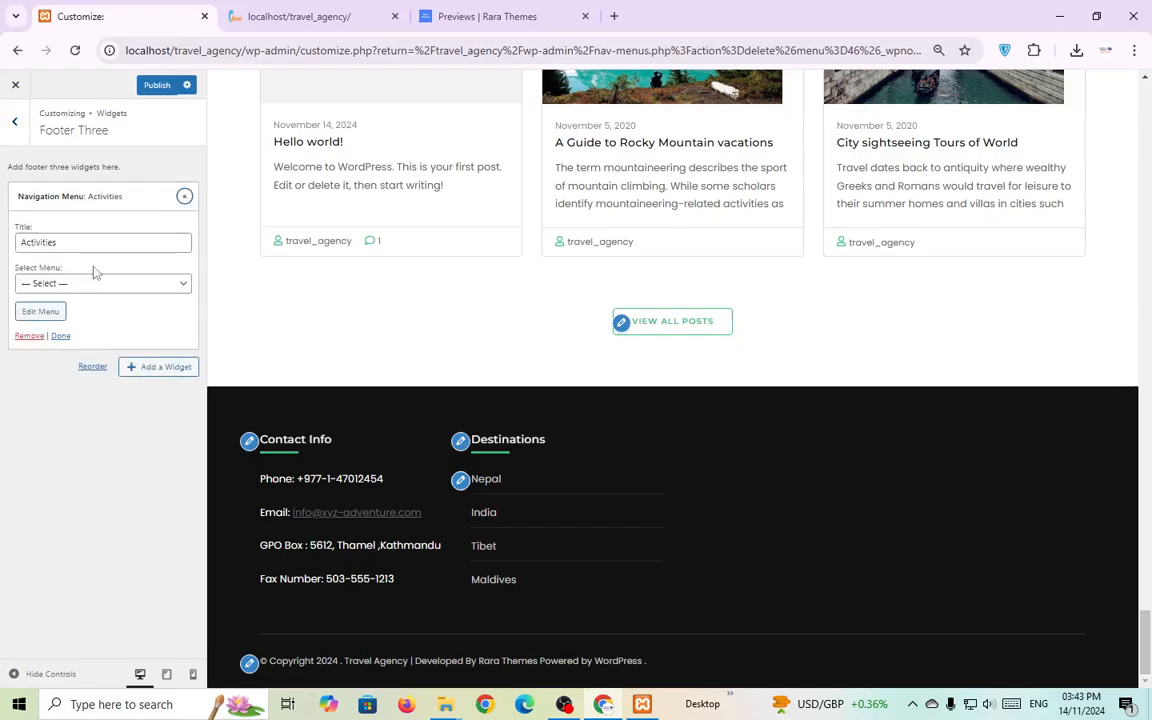
{"action": "left_click", "coordinate": [68, 288]}
{"action": "left_click", "coordinate": [66, 343]}
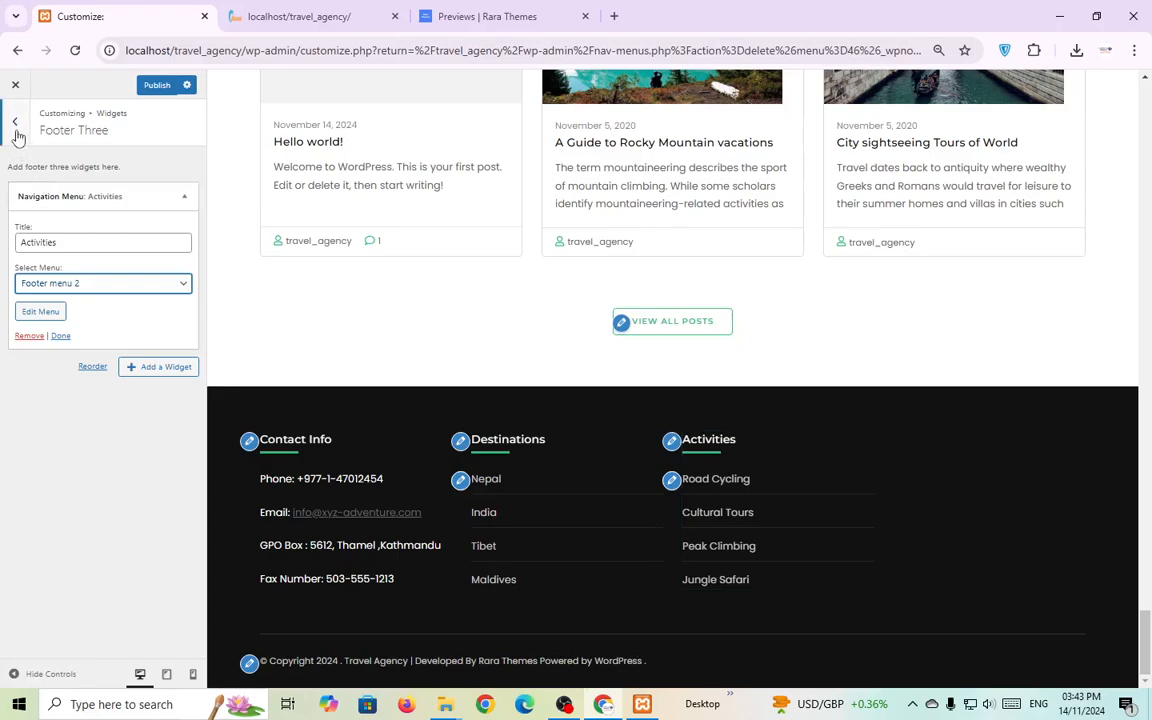
Assign Footer Menu 3 to Footer Four's Trip Types widget, then compare with the demo.
{"action": "left_click", "coordinate": [17, 134]}
{"action": "left_click", "coordinate": [72, 372]}
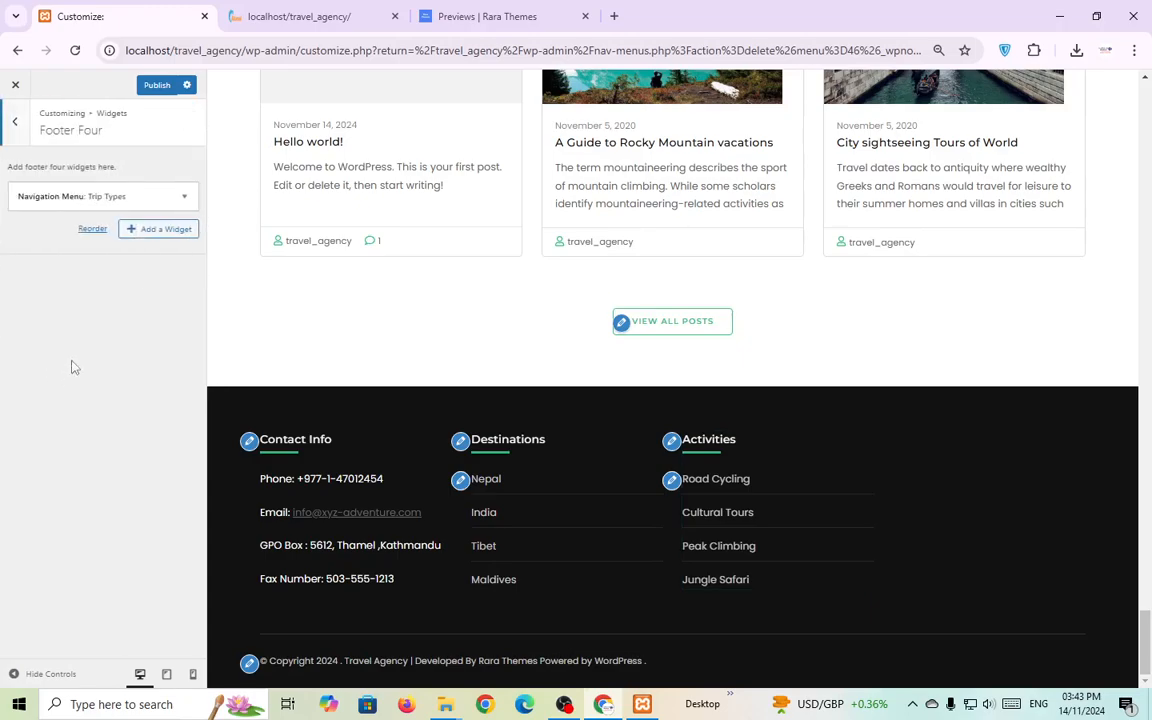
{"action": "left_click", "coordinate": [182, 196]}
{"action": "left_click", "coordinate": [85, 284]}
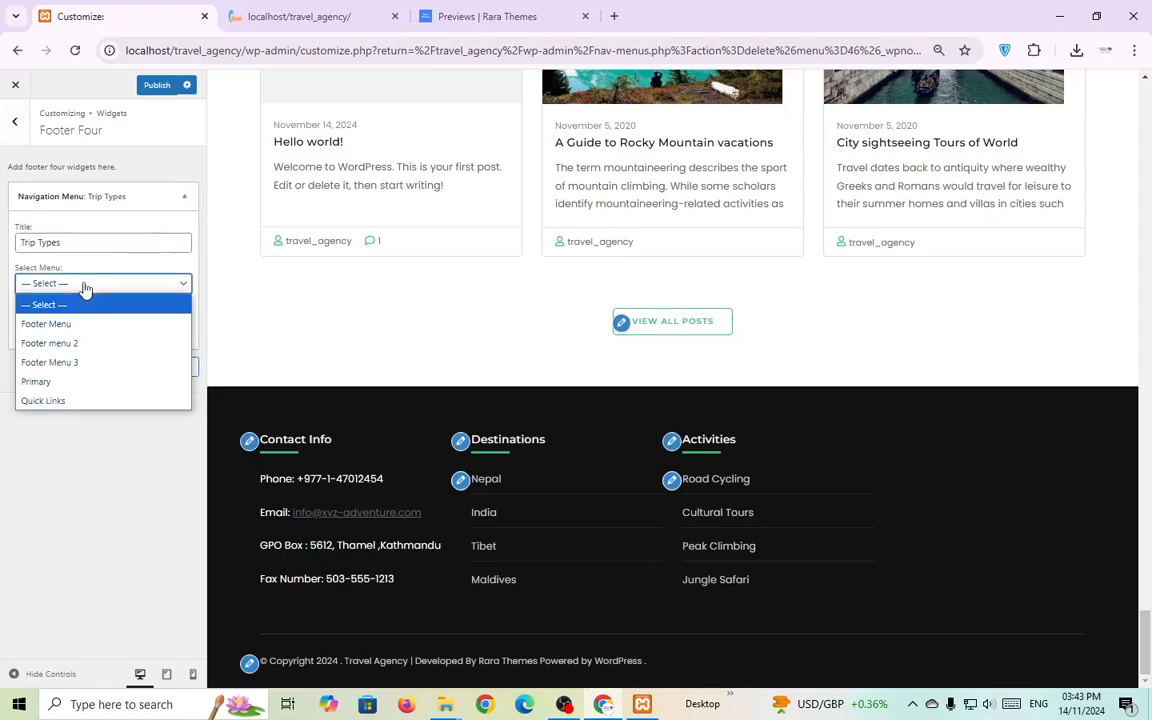
{"action": "left_click", "coordinate": [68, 365]}
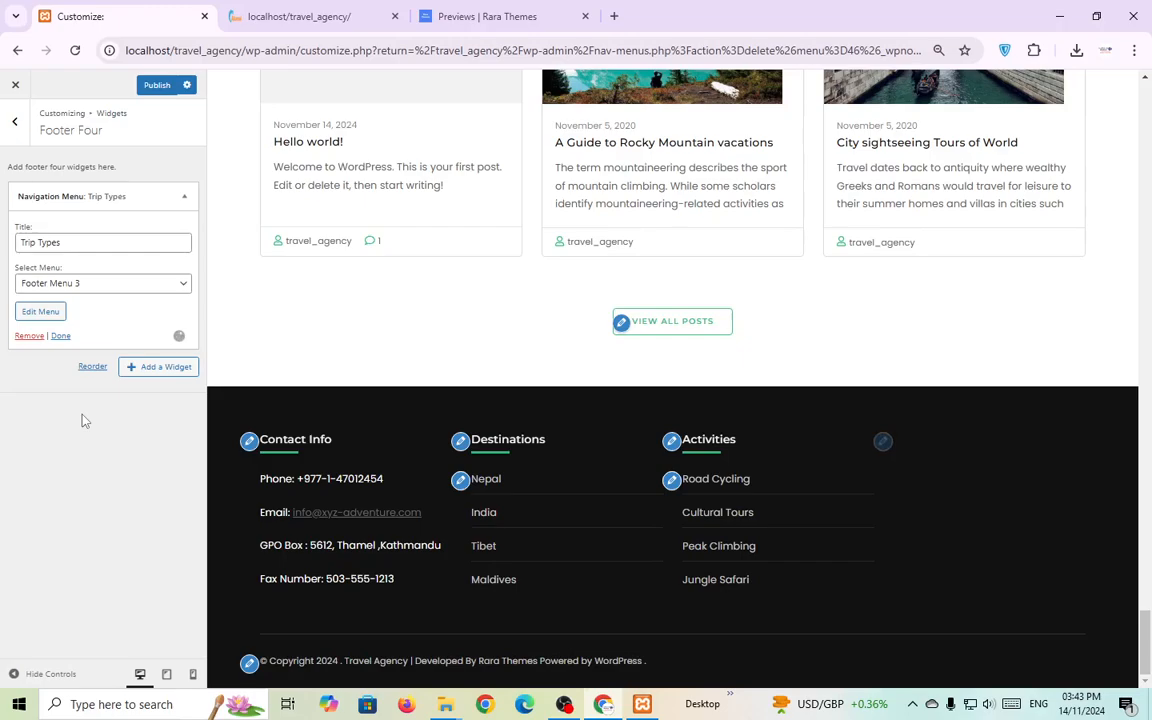
{"action": "left_click", "coordinate": [452, 16]}
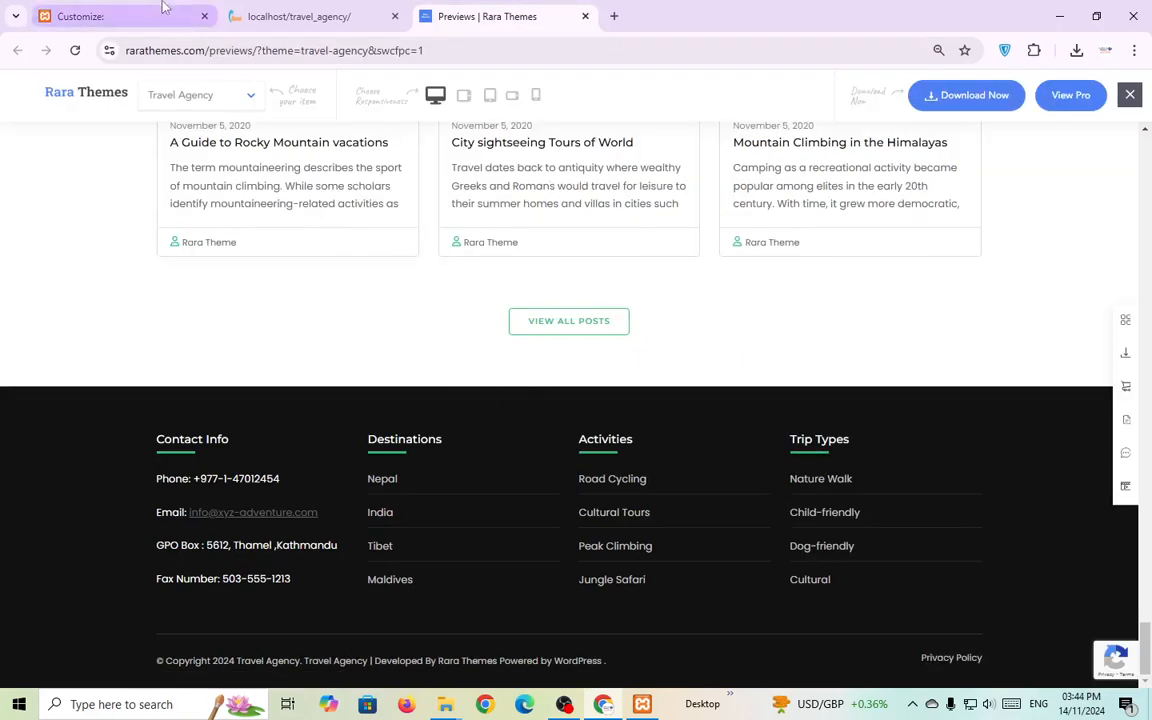
Copy the Travel Agency copyright line from the theme demo's footer.
{"action": "left_click", "coordinate": [290, 14]}
{"action": "left_click", "coordinate": [133, 10]}
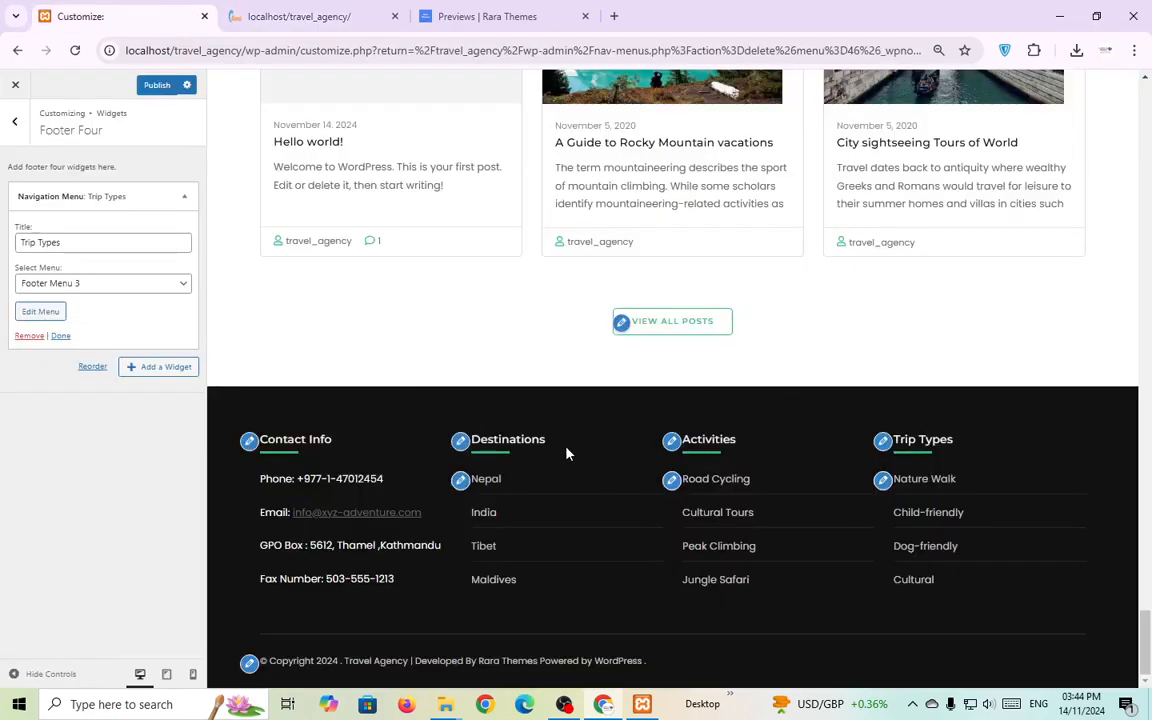
{"action": "left_click", "coordinate": [445, 18]}
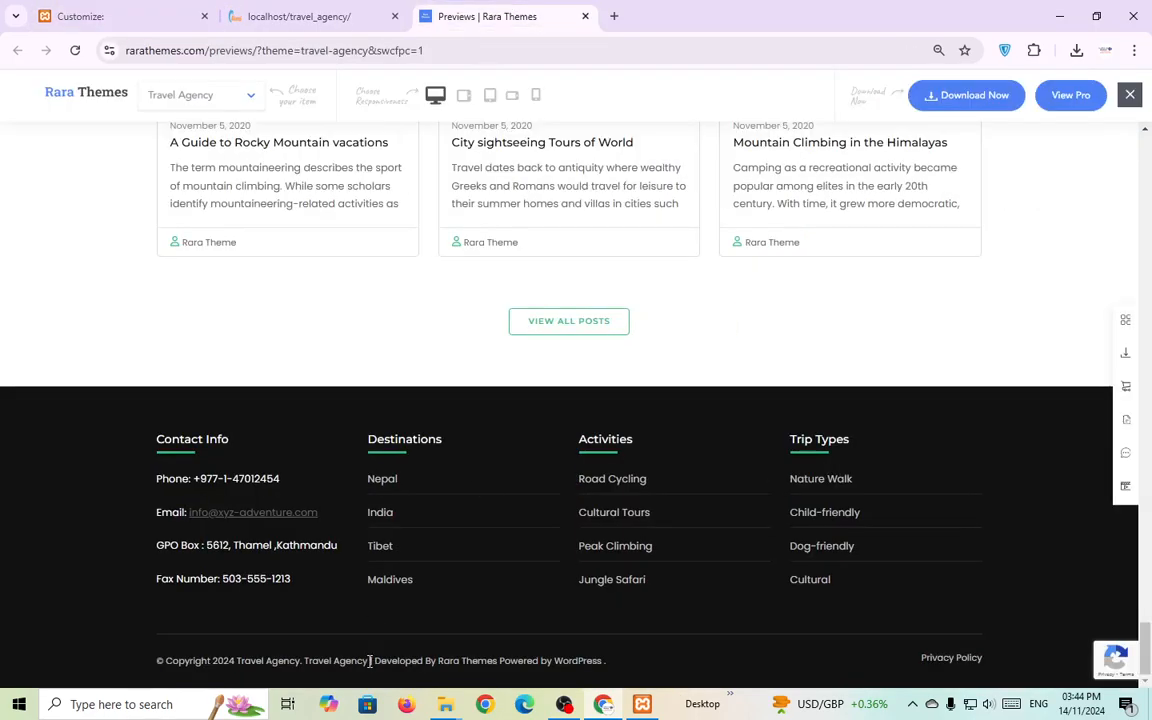
{"action": "triple_click", "coordinate": [370, 661]}
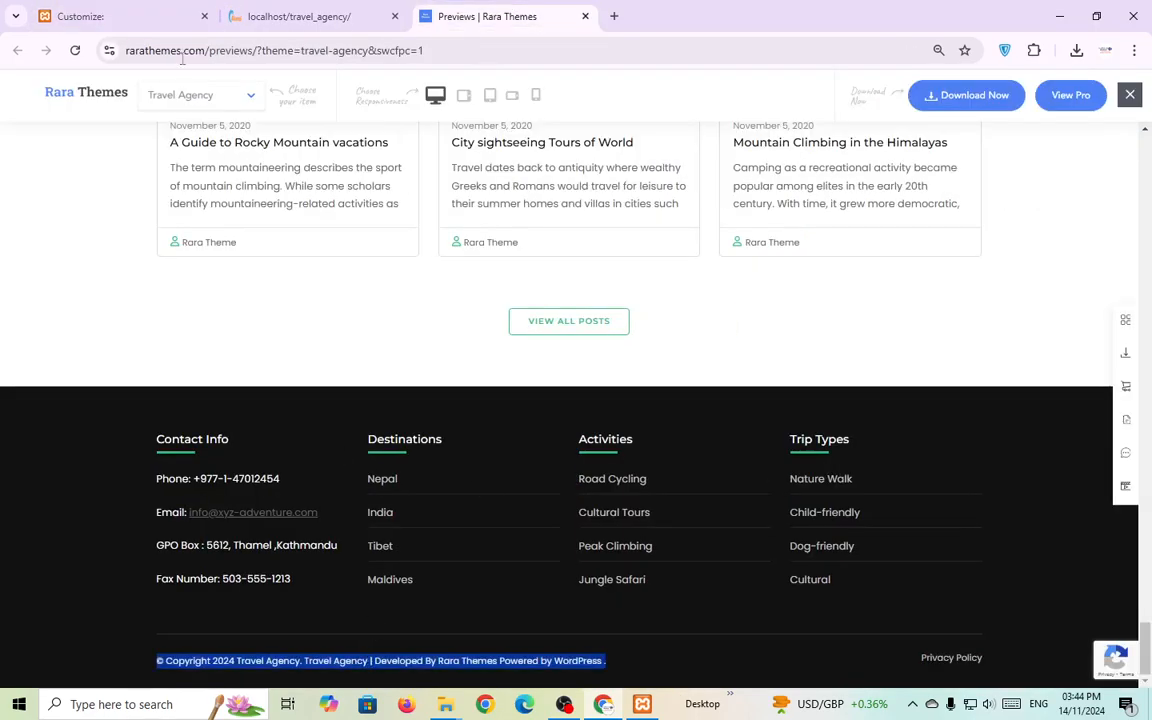
Paste the 2024 Travel Agency line into Footer Copyright and publish.
{"action": "left_click", "coordinate": [100, 16]}
{"action": "left_click", "coordinate": [249, 662]}
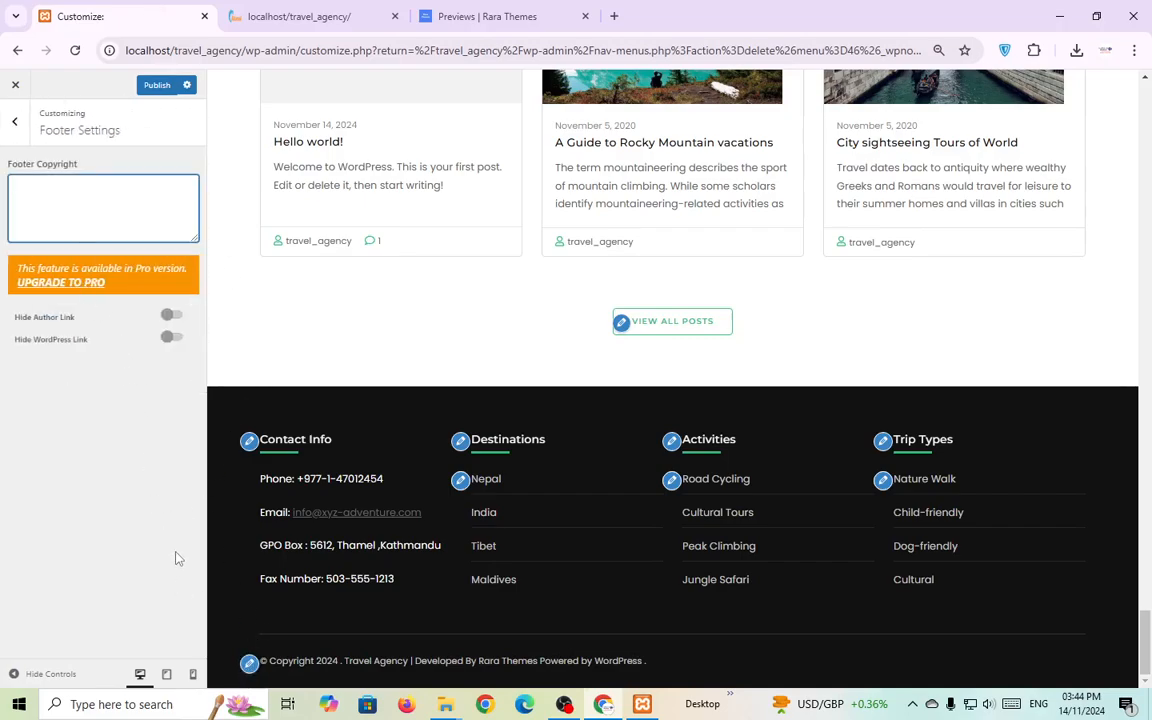
{"action": "type", "text": "© Copyright 2024 Travel Agency. Travel Agency | Developed By Rara Themes Powered by WordPress"}
{"action": "left_click", "coordinate": [131, 525]}
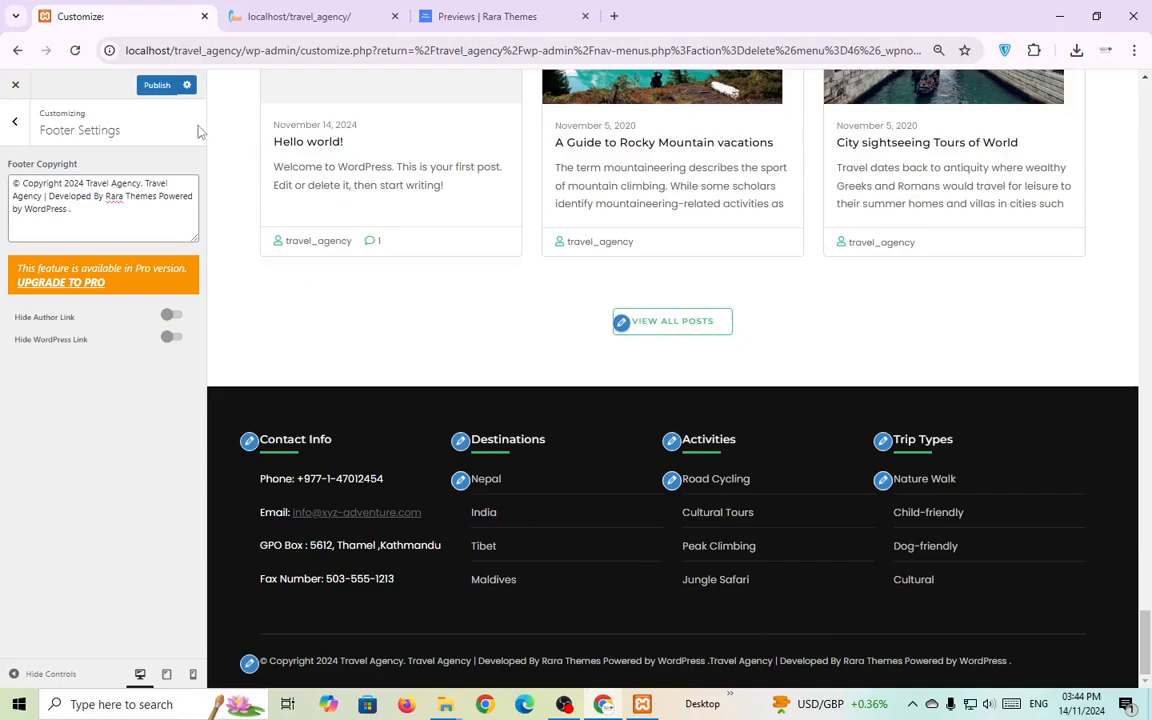
{"action": "left_click", "coordinate": [157, 85]}
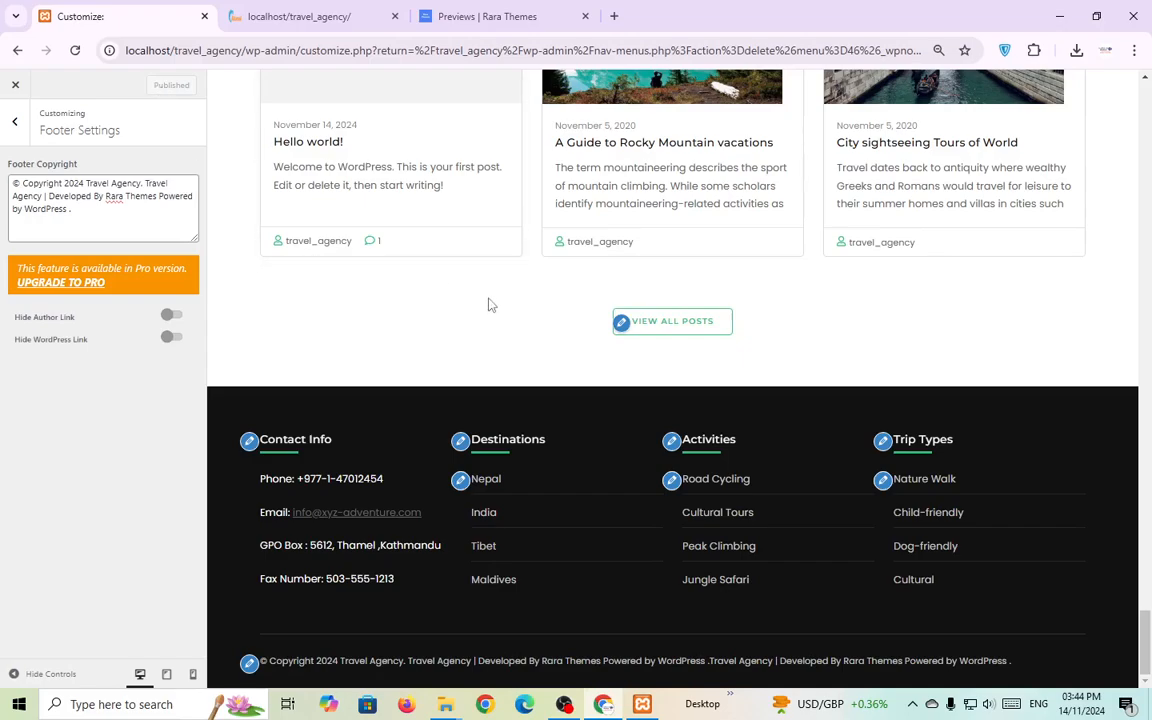
{"action": "scroll", "coordinate": [490, 304], "scroll_direction": "up", "scroll_amount": 15}
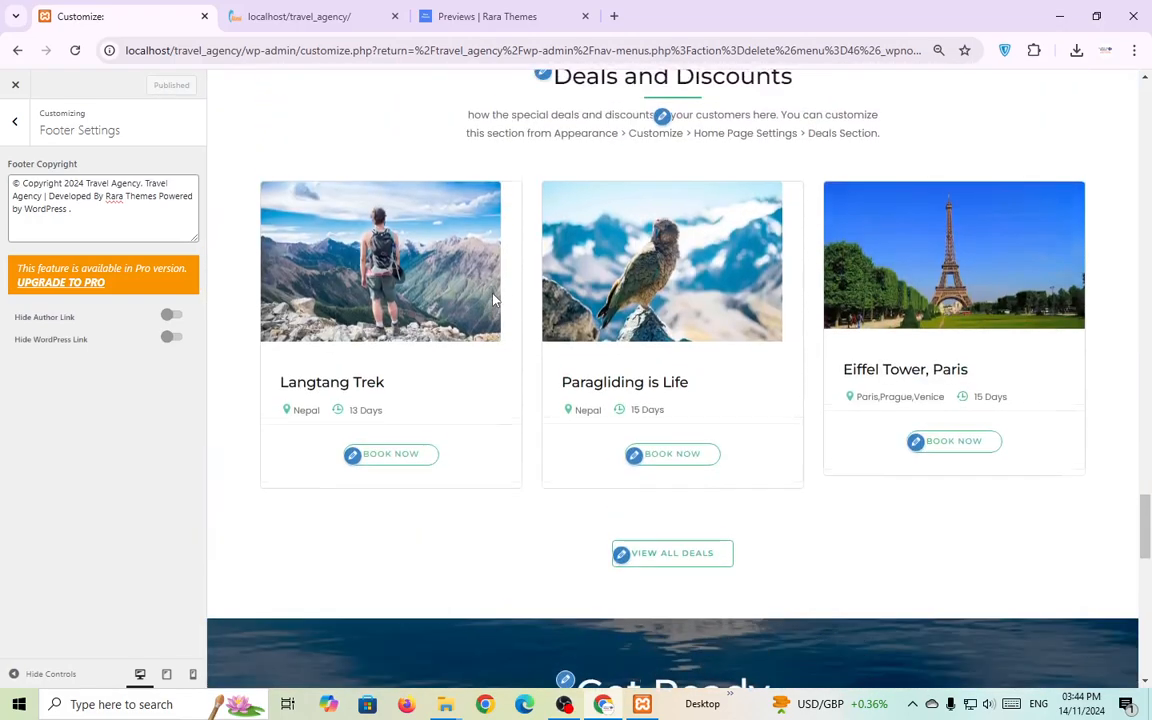
{"action": "scroll", "coordinate": [492, 300], "scroll_direction": "up", "scroll_amount": 6}
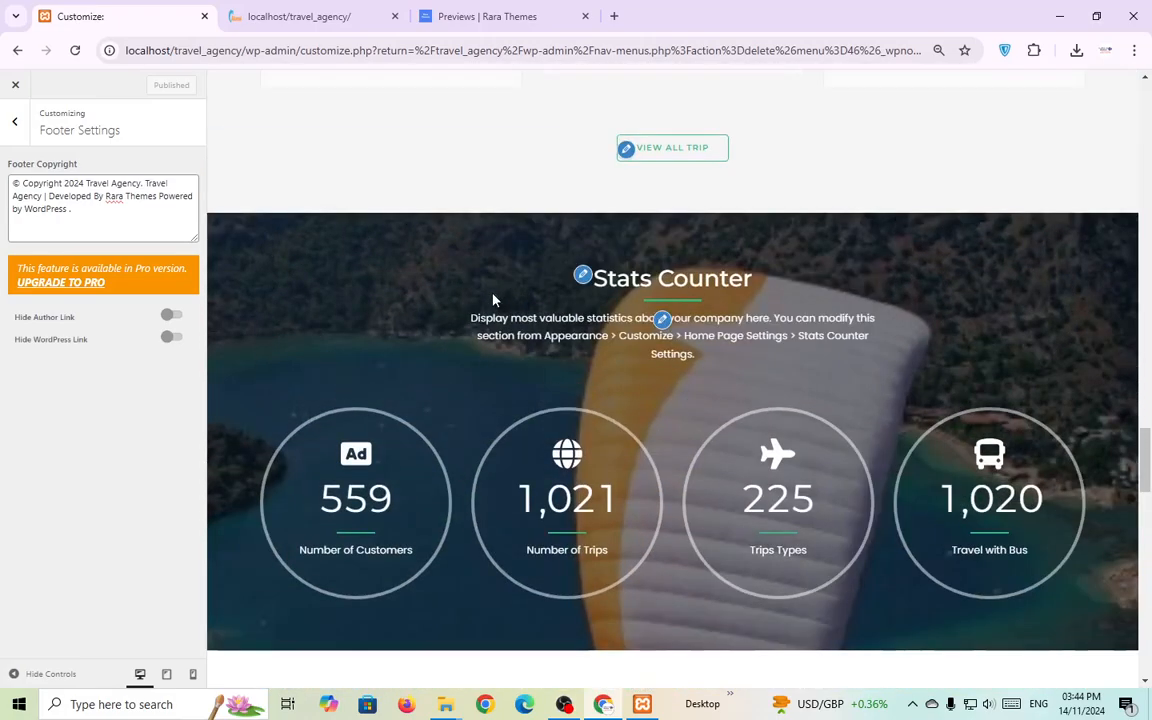
{"action": "scroll", "coordinate": [492, 300], "scroll_direction": "up", "scroll_amount": 10}
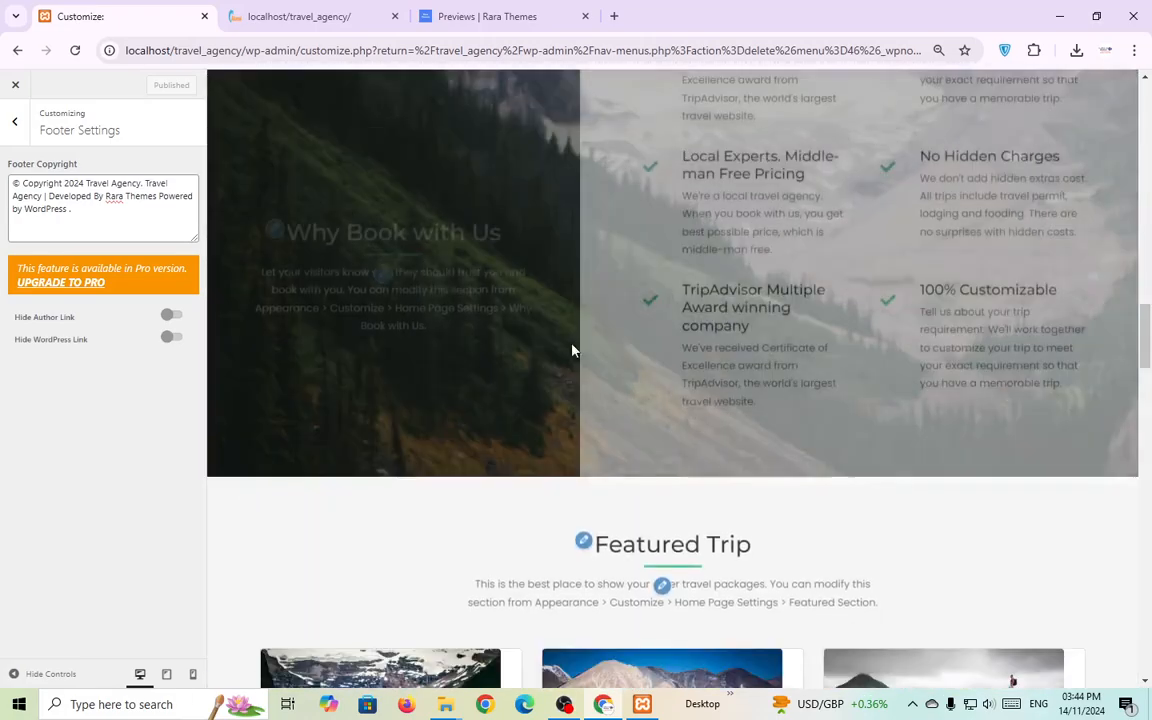
{"action": "scroll", "coordinate": [590, 370], "scroll_direction": "up", "scroll_amount": 8}
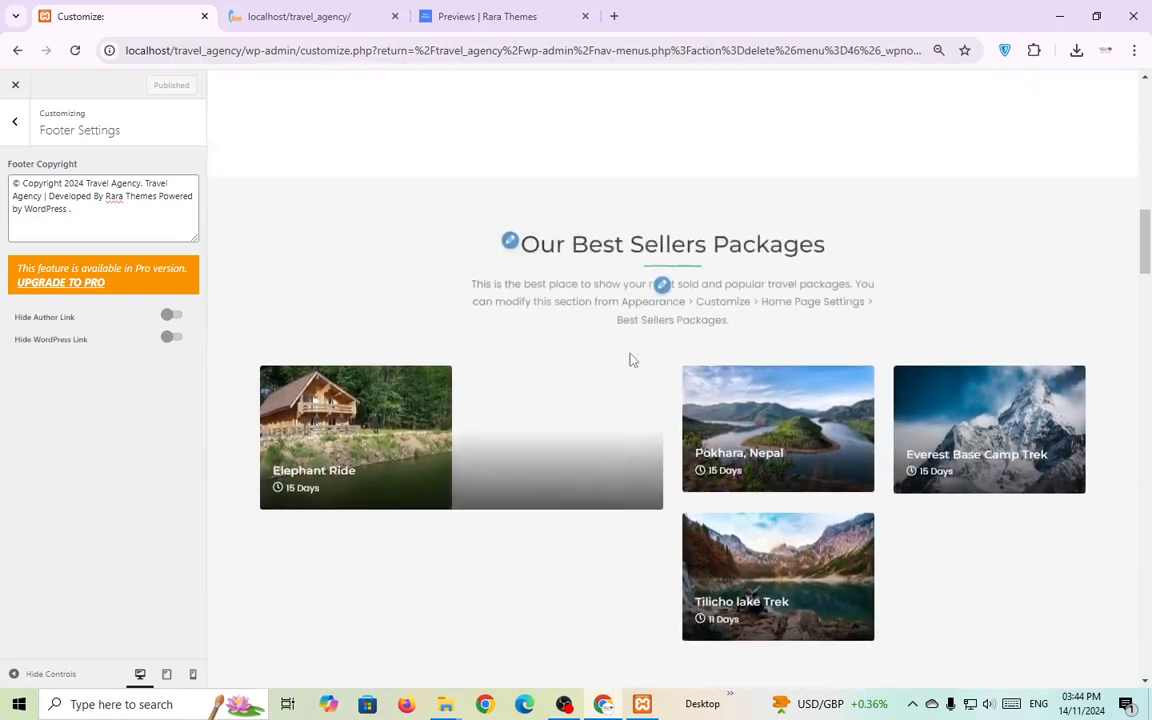
{"action": "scroll", "coordinate": [630, 360], "scroll_direction": "up", "scroll_amount": 10}
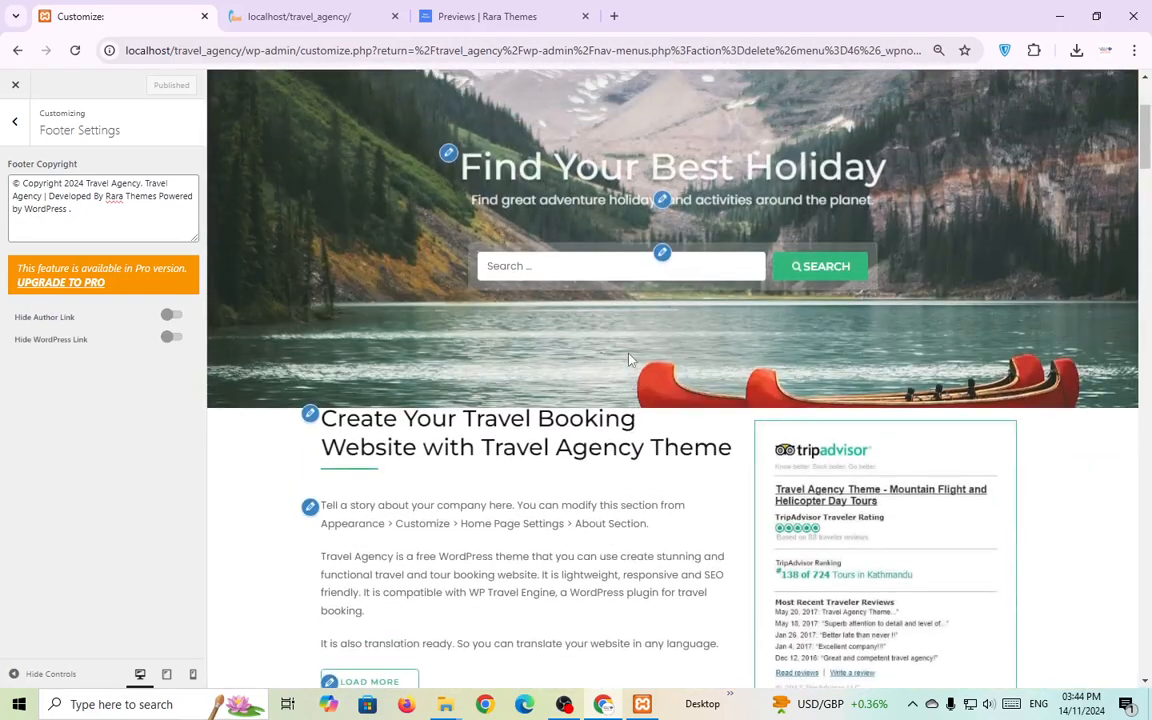
{"action": "scroll", "coordinate": [629, 359], "scroll_direction": "up", "scroll_amount": 3}
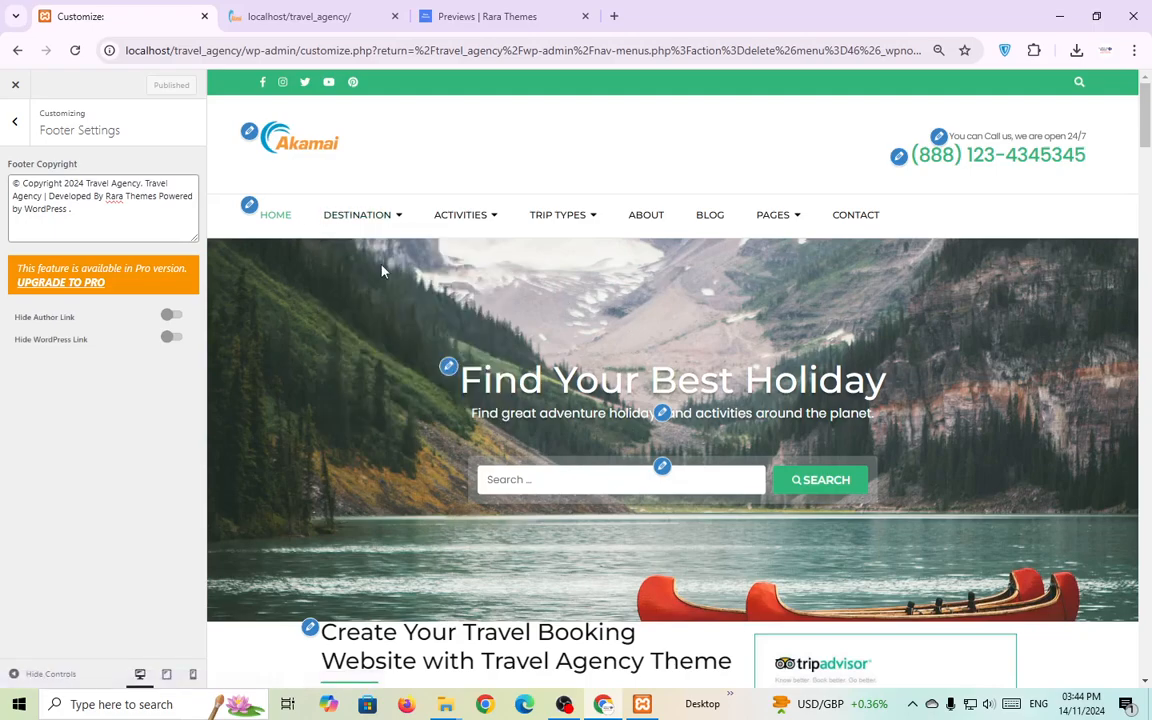
Switch to the local site's home page and find the trip listings.
{"action": "left_click", "coordinate": [485, 16]}
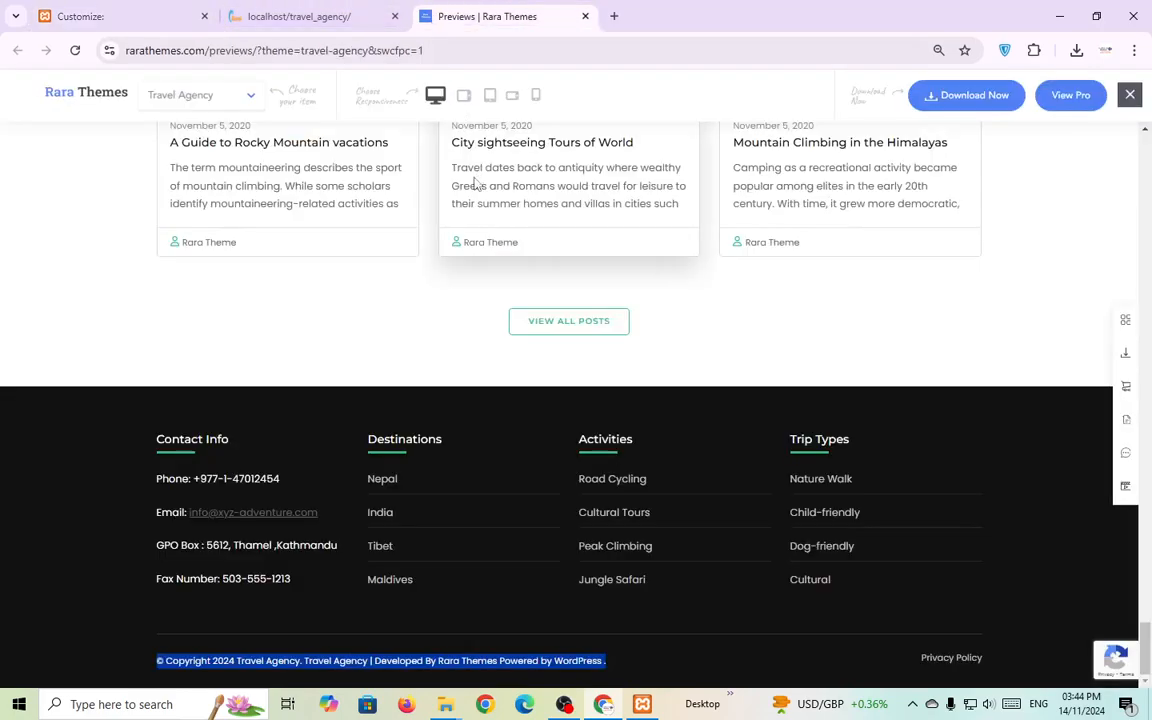
{"action": "scroll", "coordinate": [727, 323], "scroll_direction": "up", "scroll_amount": 5}
{"action": "scroll", "coordinate": [617, 363], "scroll_direction": "up", "scroll_amount": 6}
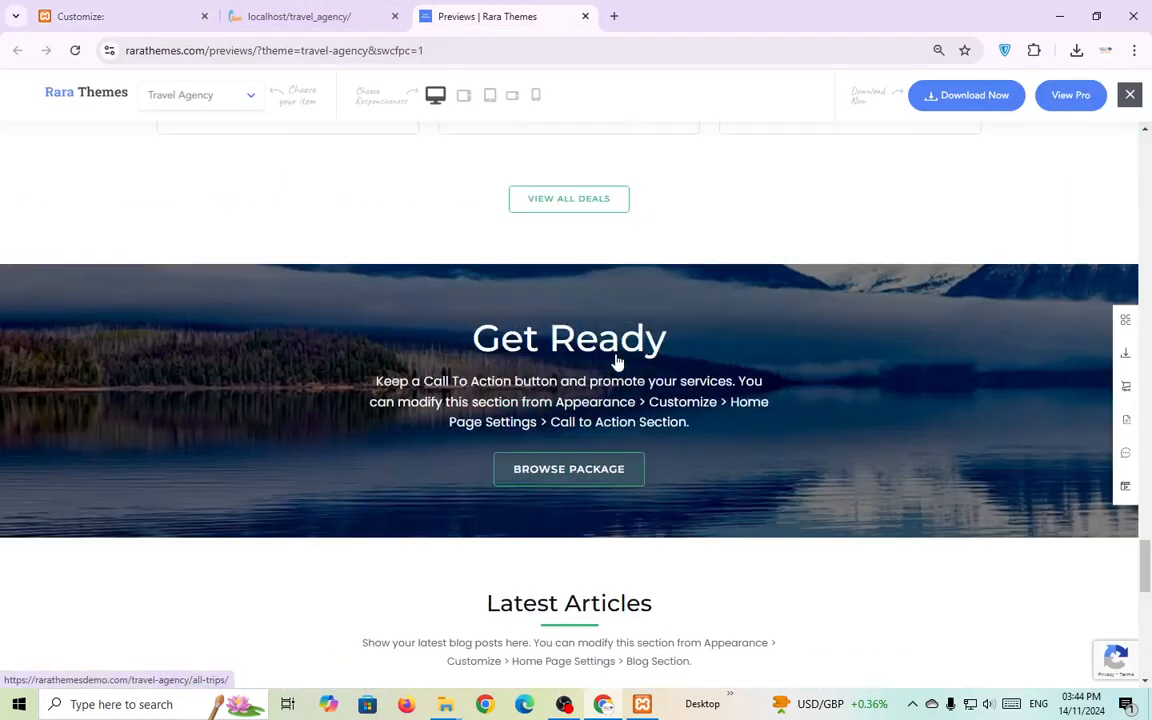
{"action": "left_click", "coordinate": [328, 17]}
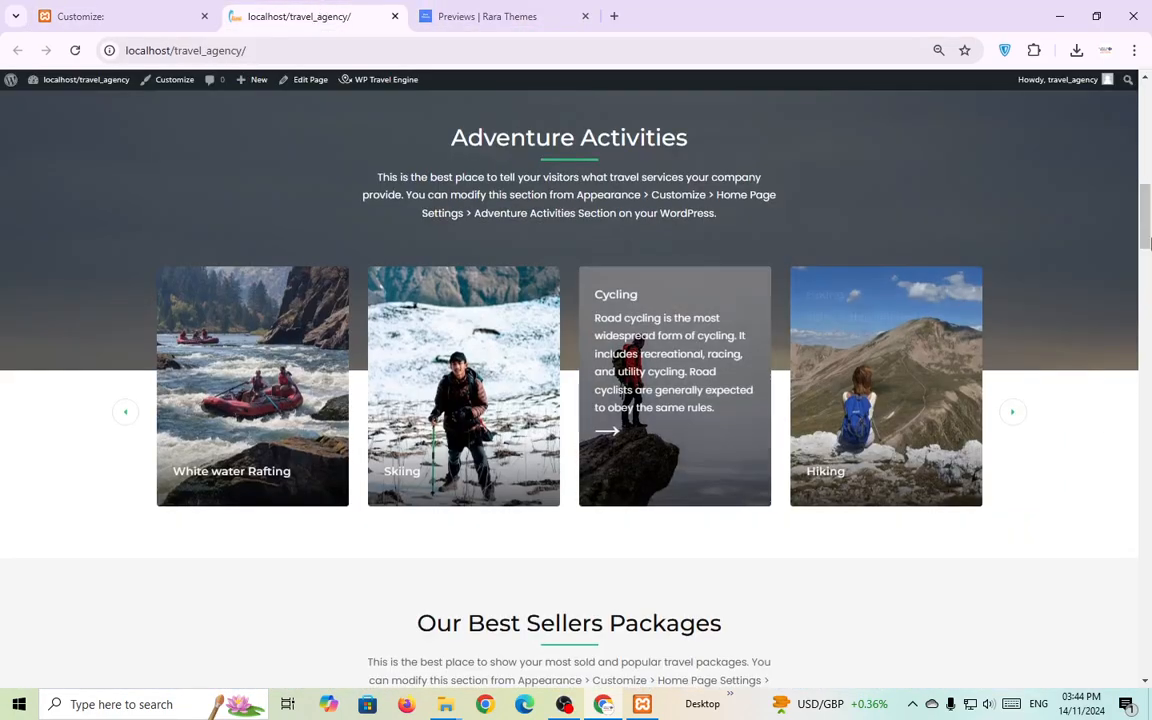
{"action": "left_click_drag", "start_coordinate": [1146, 242], "coordinate": [1150, 371]}
{"action": "scroll", "coordinate": [861, 404], "scroll_direction": "down", "scroll_amount": 5}
{"action": "scroll", "coordinate": [704, 429], "scroll_direction": "up", "scroll_amount": 2}
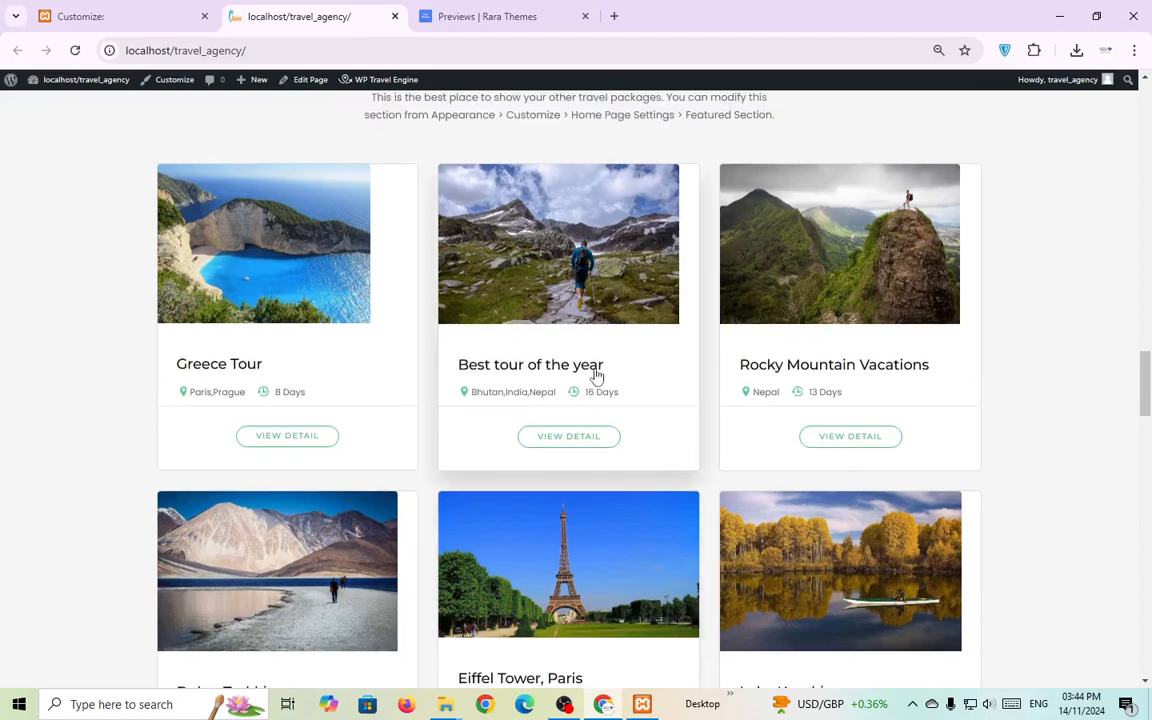
Open the Best tour of the year trip page and view its FAQs, Cost and Overview tabs.
{"action": "left_click", "coordinate": [569, 373]}
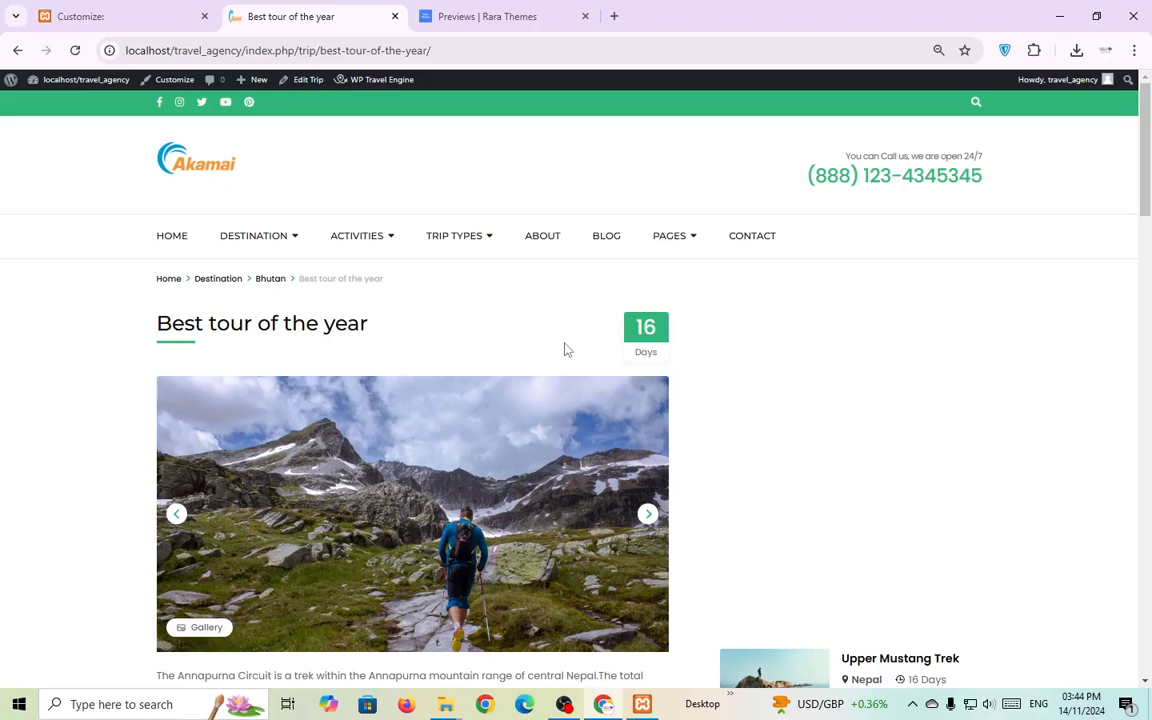
{"action": "scroll", "coordinate": [568, 370], "scroll_direction": "down", "scroll_amount": 7}
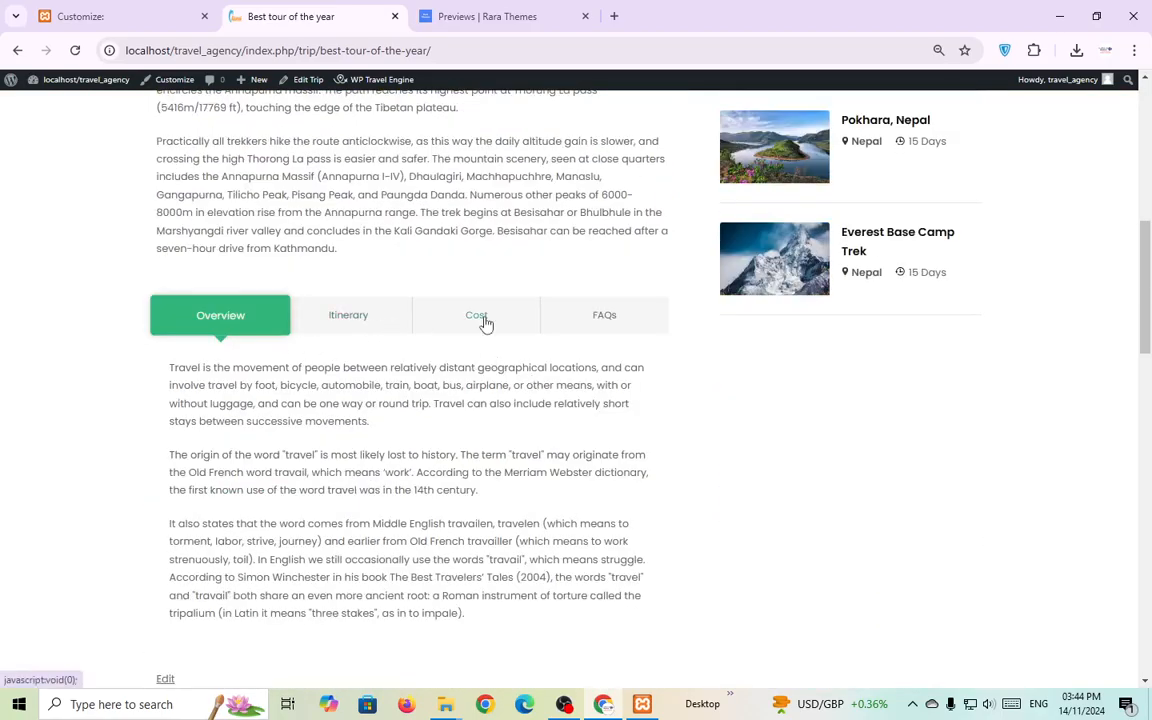
{"action": "left_click", "coordinate": [612, 316]}
{"action": "left_click", "coordinate": [484, 323]}
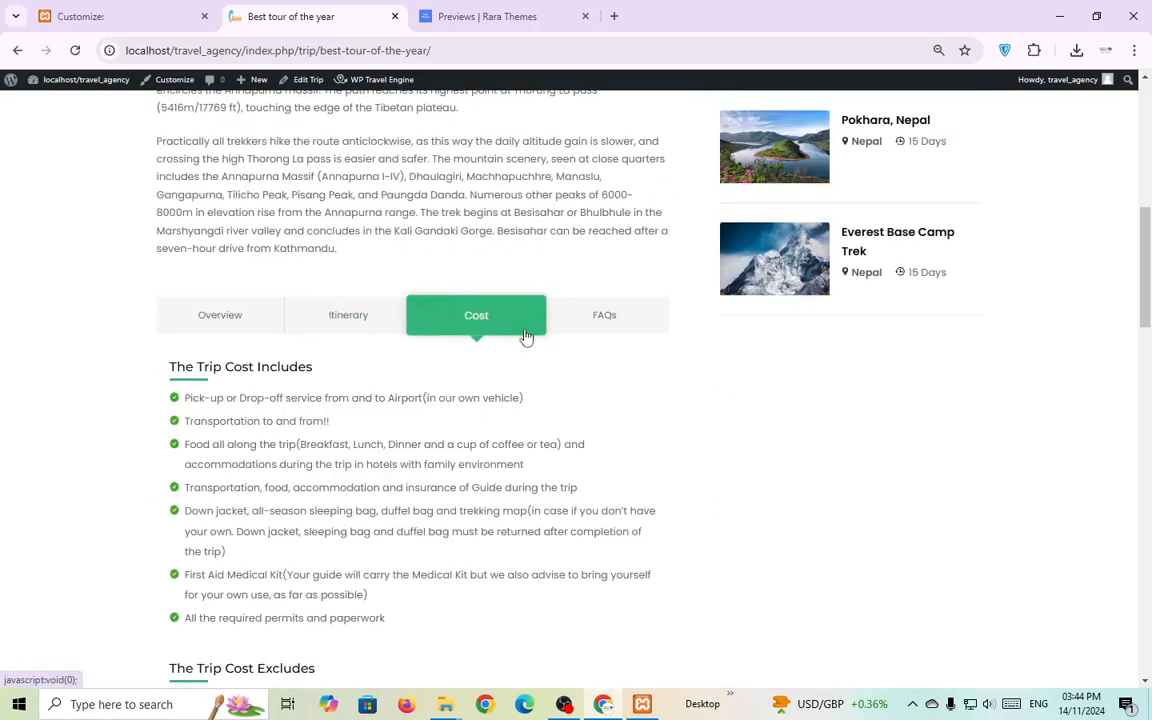
{"action": "left_click", "coordinate": [252, 326]}
{"action": "scroll", "coordinate": [450, 401], "scroll_direction": "up", "scroll_amount": 1}
{"action": "scroll", "coordinate": [455, 401], "scroll_direction": "up", "scroll_amount": 5}
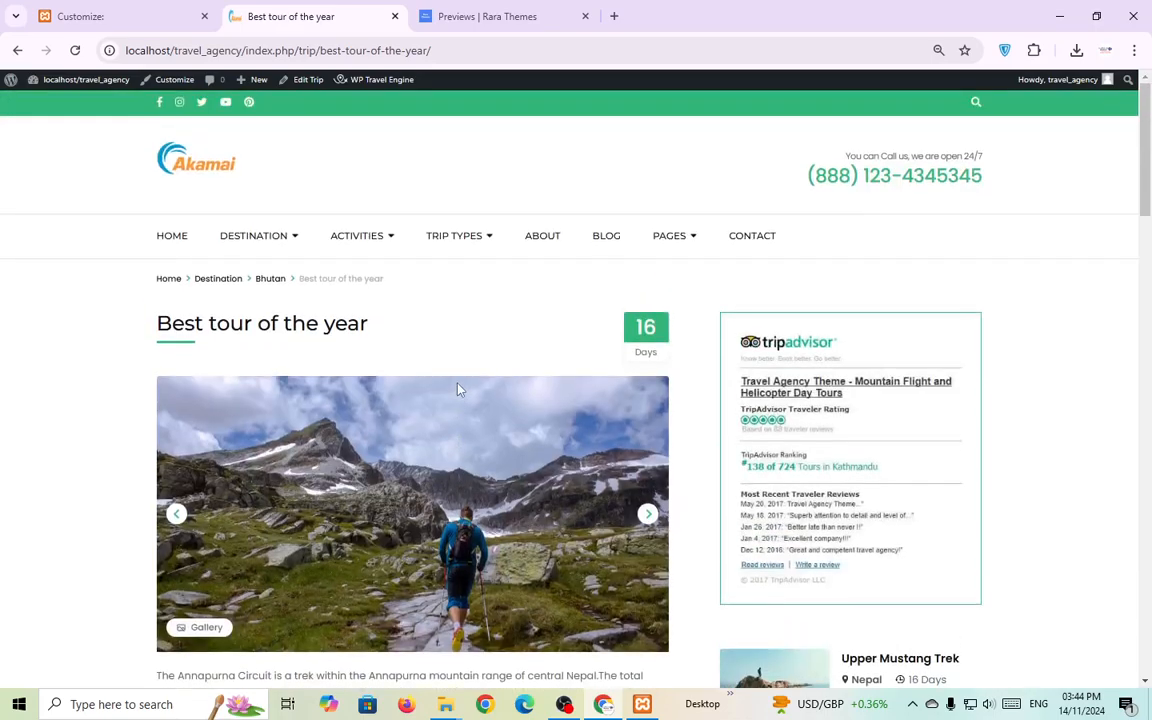
{"action": "left_click", "coordinate": [140, 16]}
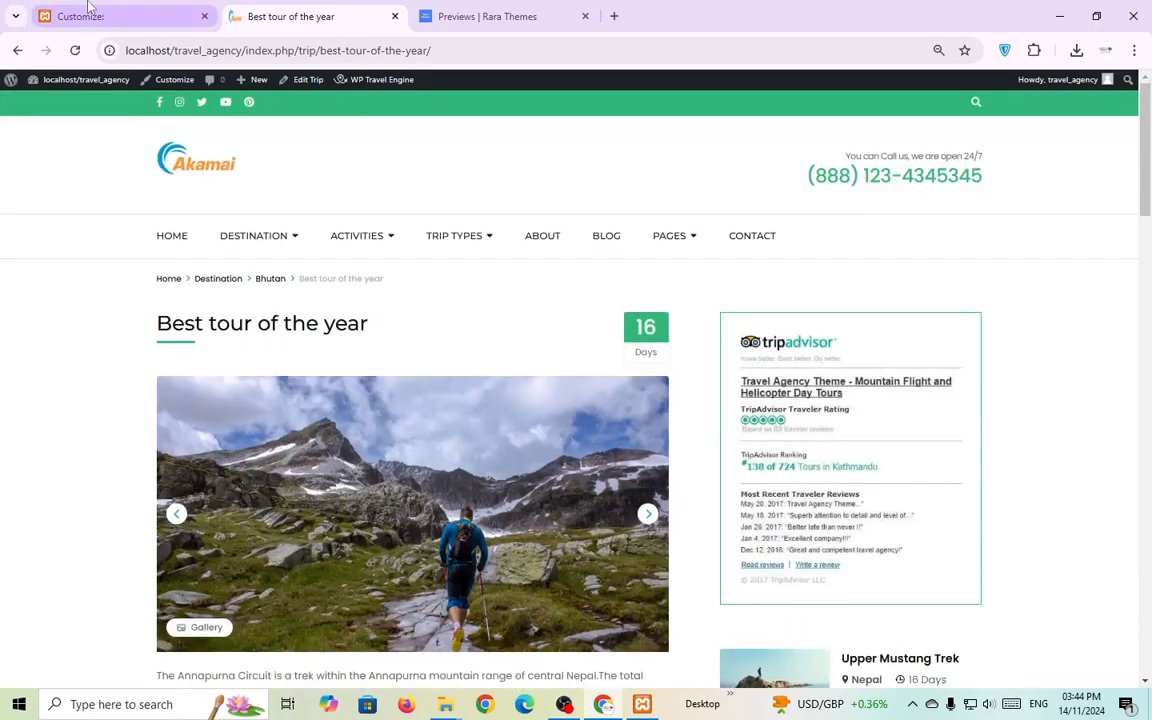
Close the Customizer, start a new trip via Trips > Add New Trip, and dismiss the welcome guide.
{"action": "left_click", "coordinate": [12, 90]}
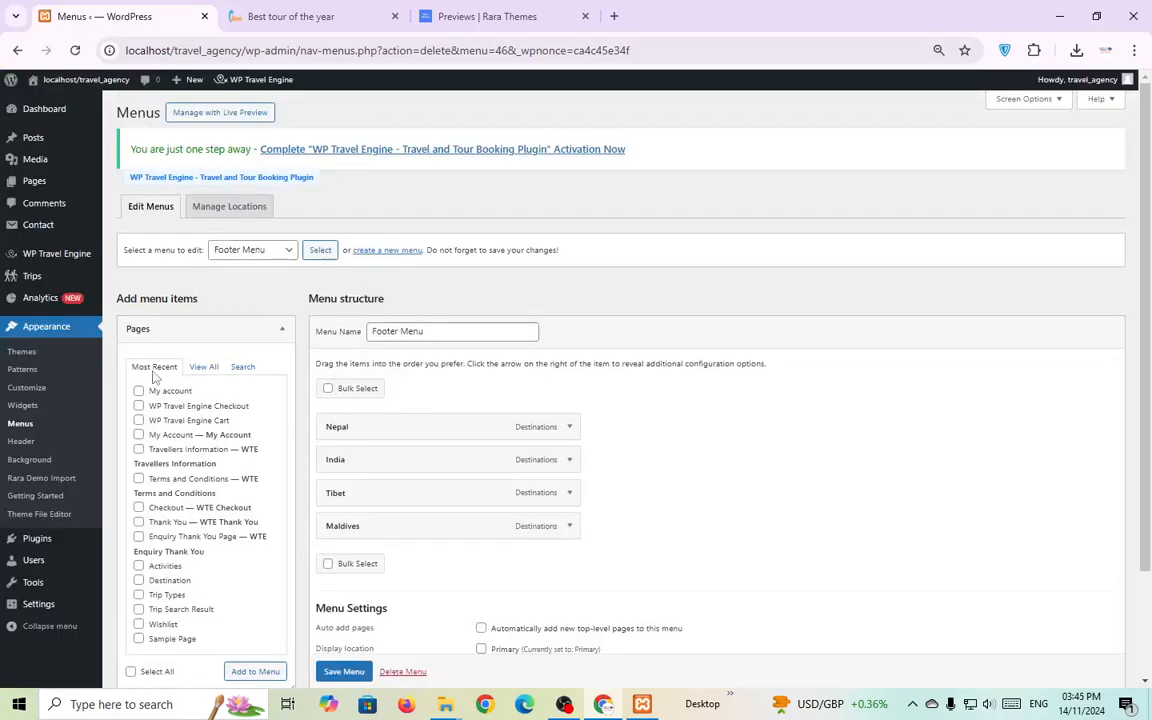
{"action": "mouse_move", "coordinate": [51, 279]}
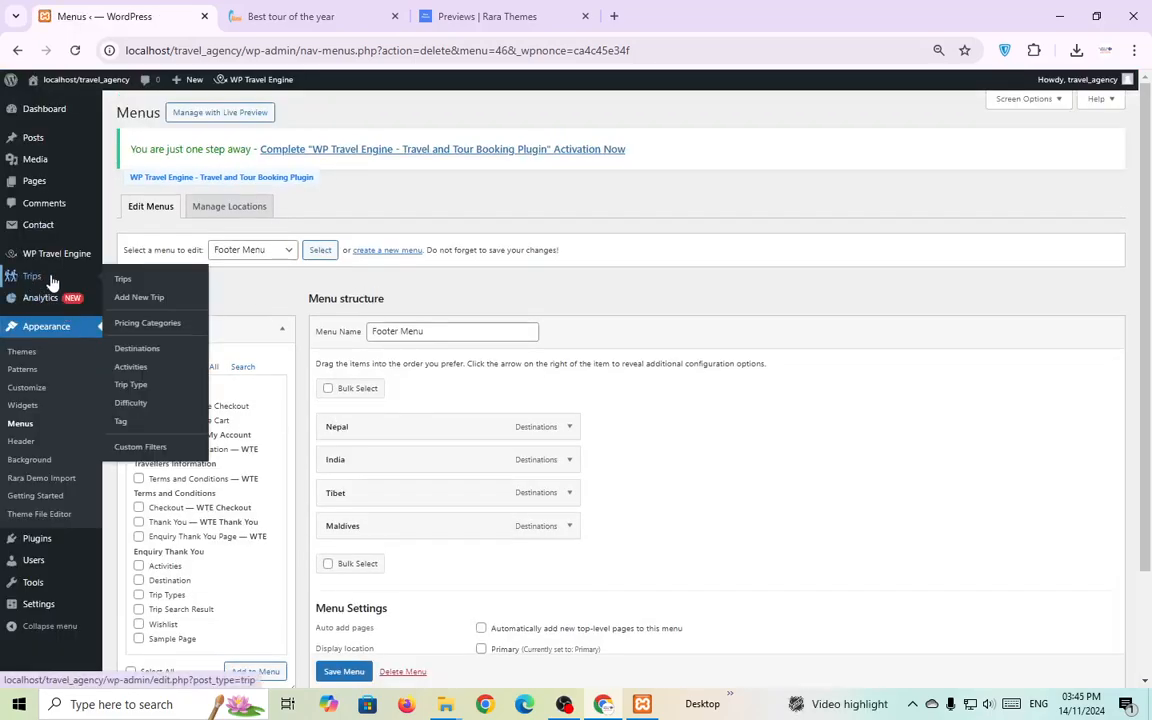
{"action": "left_click", "coordinate": [144, 298]}
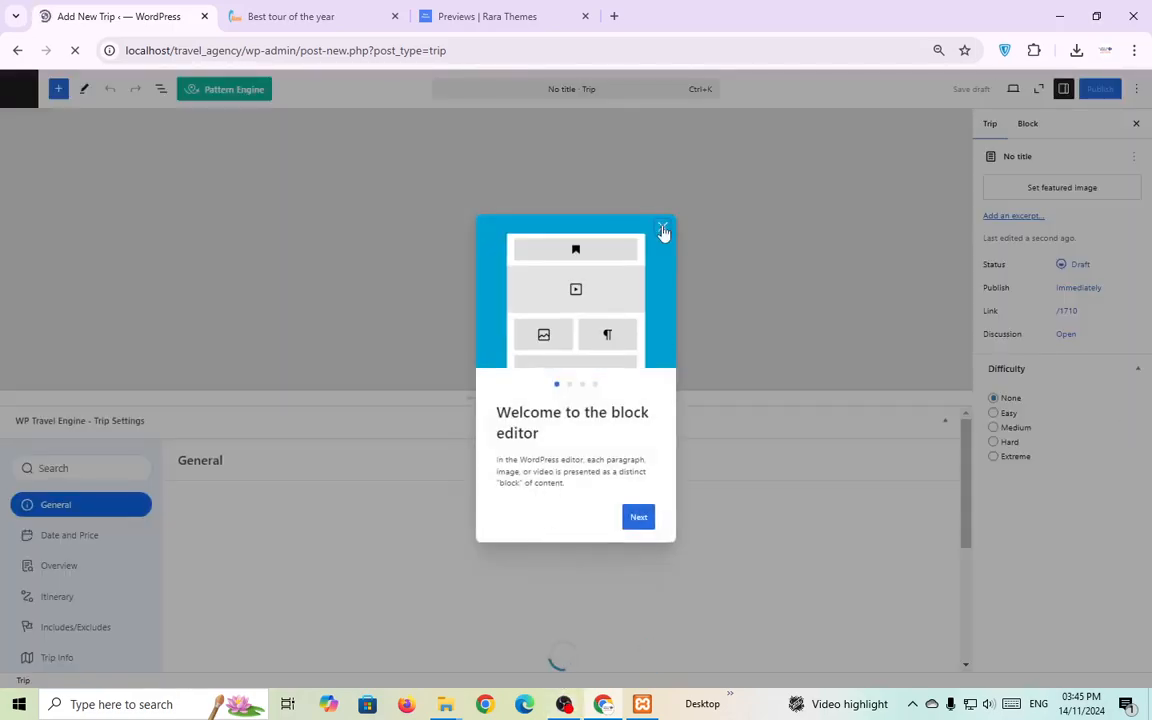
{"action": "left_click", "coordinate": [663, 230]}
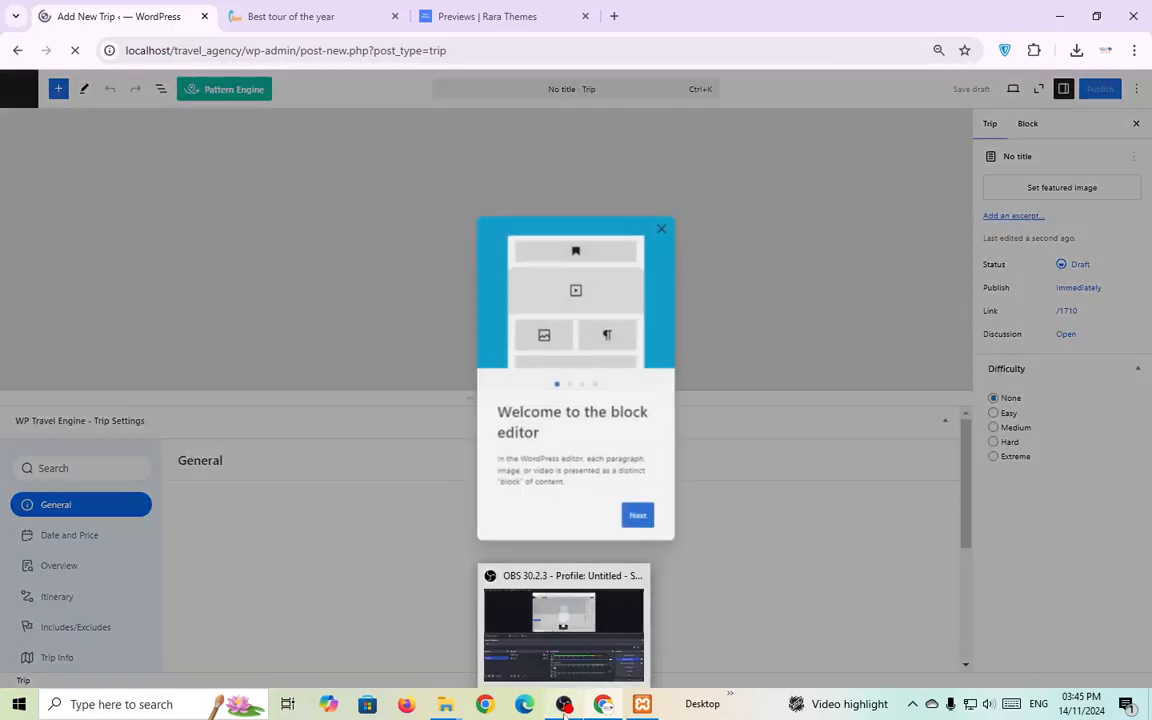
{"action": "left_click", "coordinate": [600, 610]}
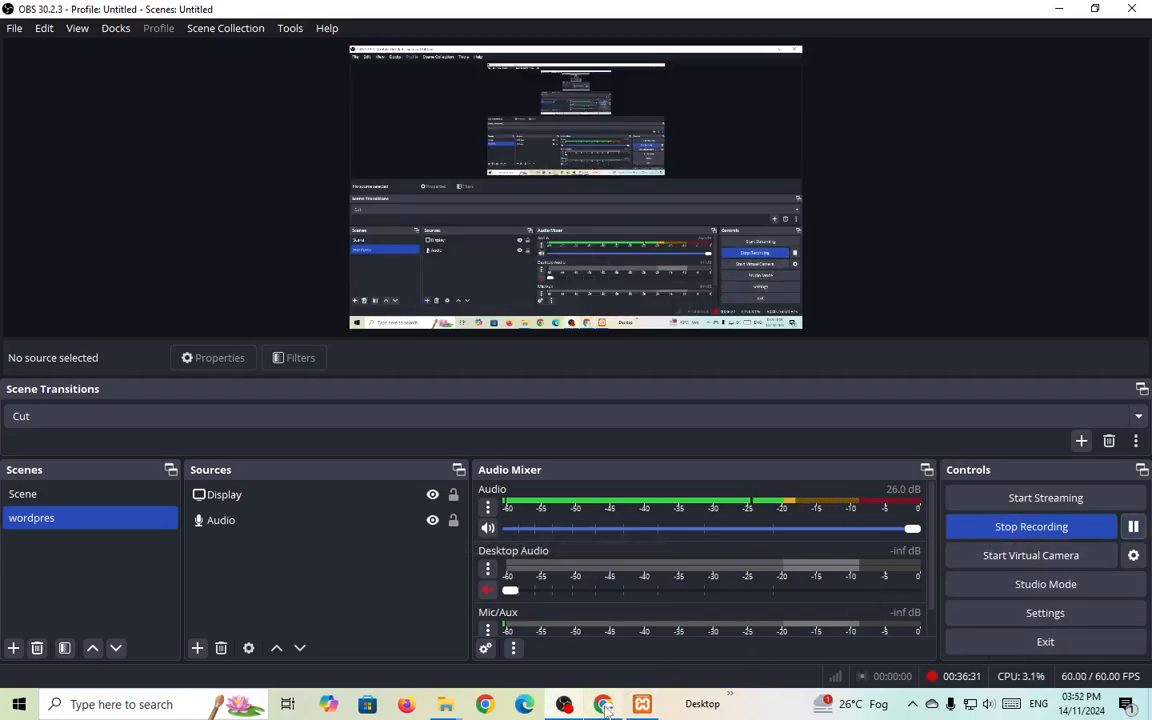
{"action": "left_click", "coordinate": [567, 705]}
{"action": "left_click", "coordinate": [283, 176]}
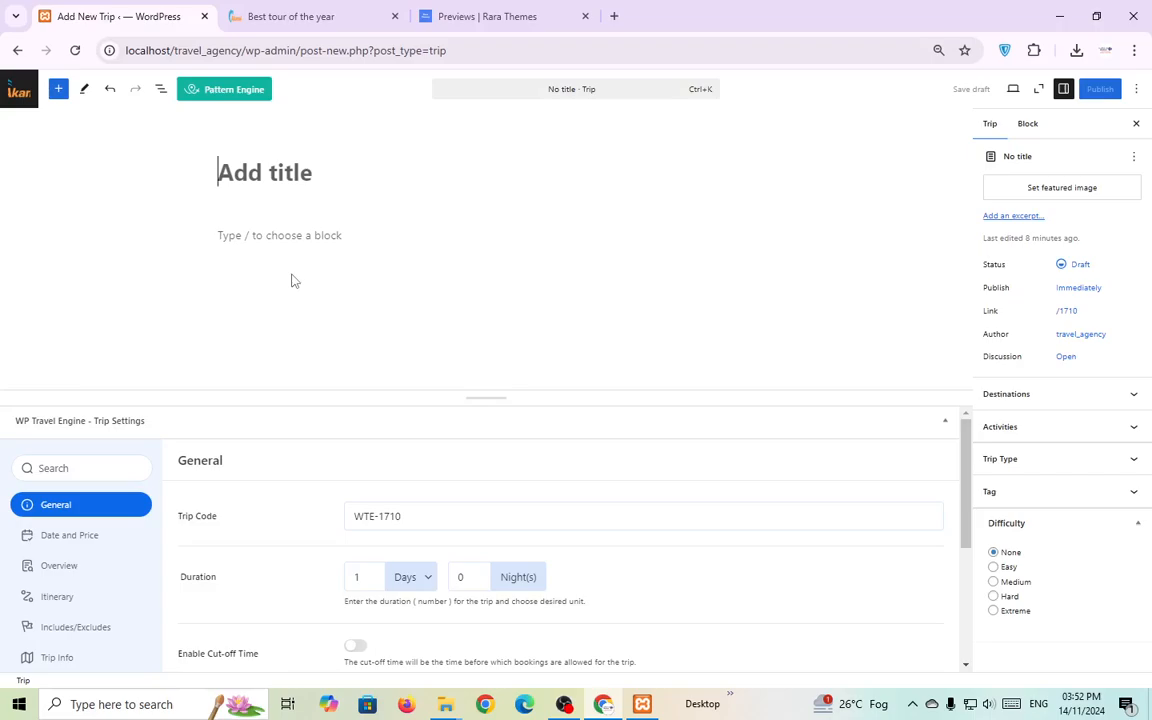
Copy the title 'Best tour of the year' into the new trip's title field.
{"action": "left_click", "coordinate": [322, 14]}
{"action": "left_click", "coordinate": [120, 16]}
{"action": "left_click", "coordinate": [300, 16]}
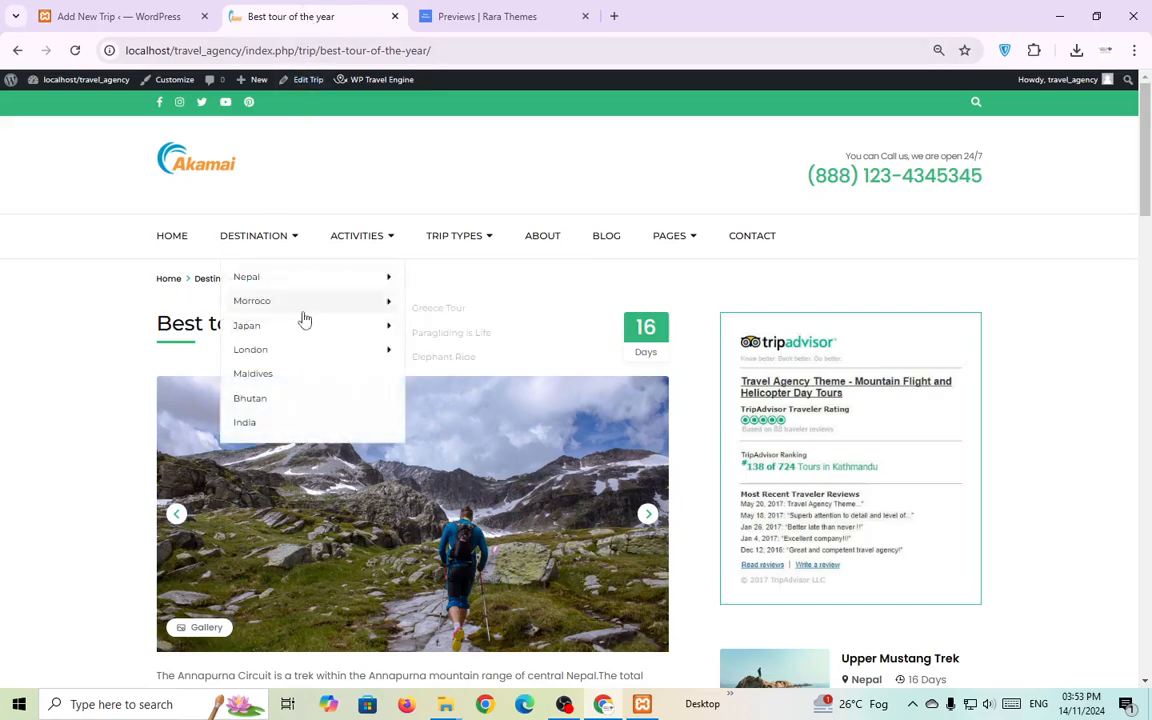
{"action": "triple_click", "coordinate": [231, 330]}
{"action": "key", "text": "ctrl+c"}
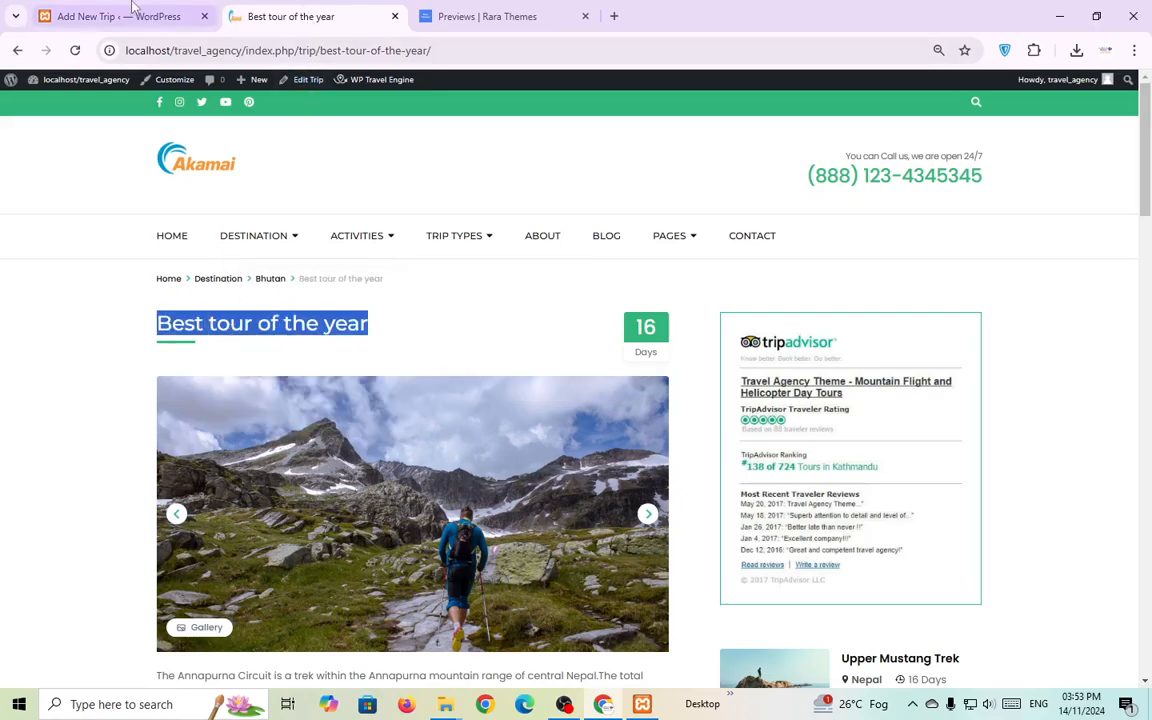
{"action": "left_click", "coordinate": [120, 16]}
{"action": "key", "text": "ctrl+v"}
Copy the two Annapurna Circuit description paragraphs into the trip body.
{"action": "left_click", "coordinate": [310, 18]}
{"action": "scroll", "coordinate": [329, 274], "scroll_direction": "down", "scroll_amount": 4}
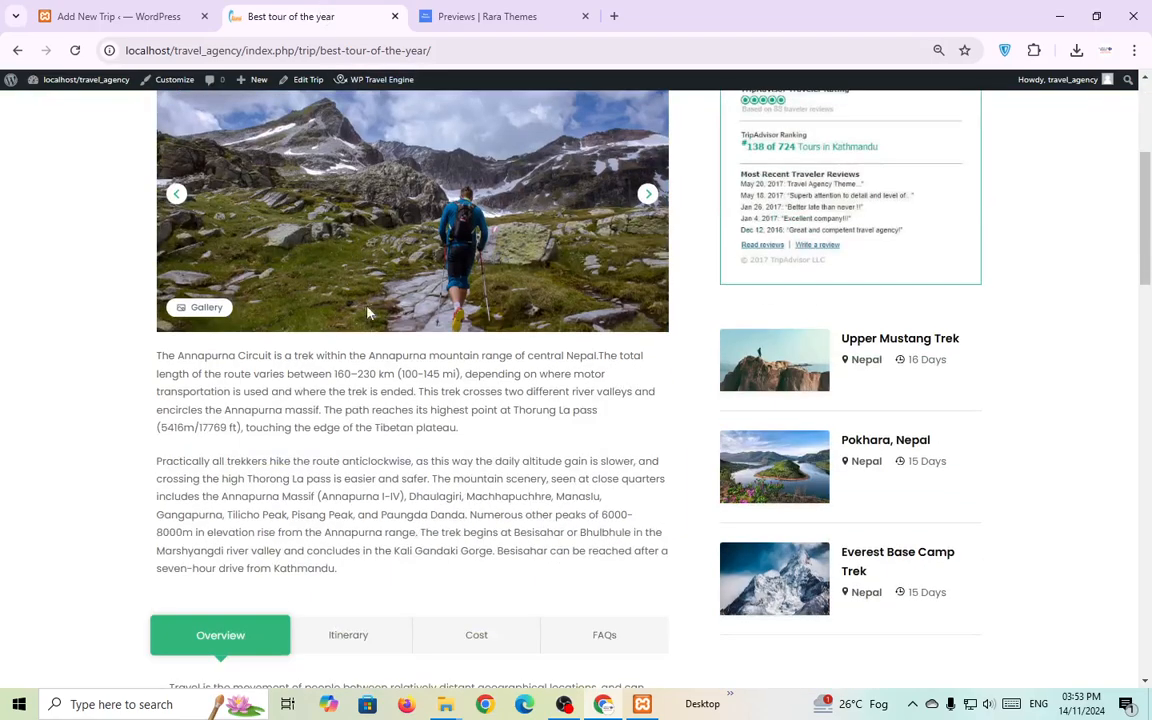
{"action": "left_click_drag", "start_coordinate": [340, 489], "coordinate": [154, 293]}
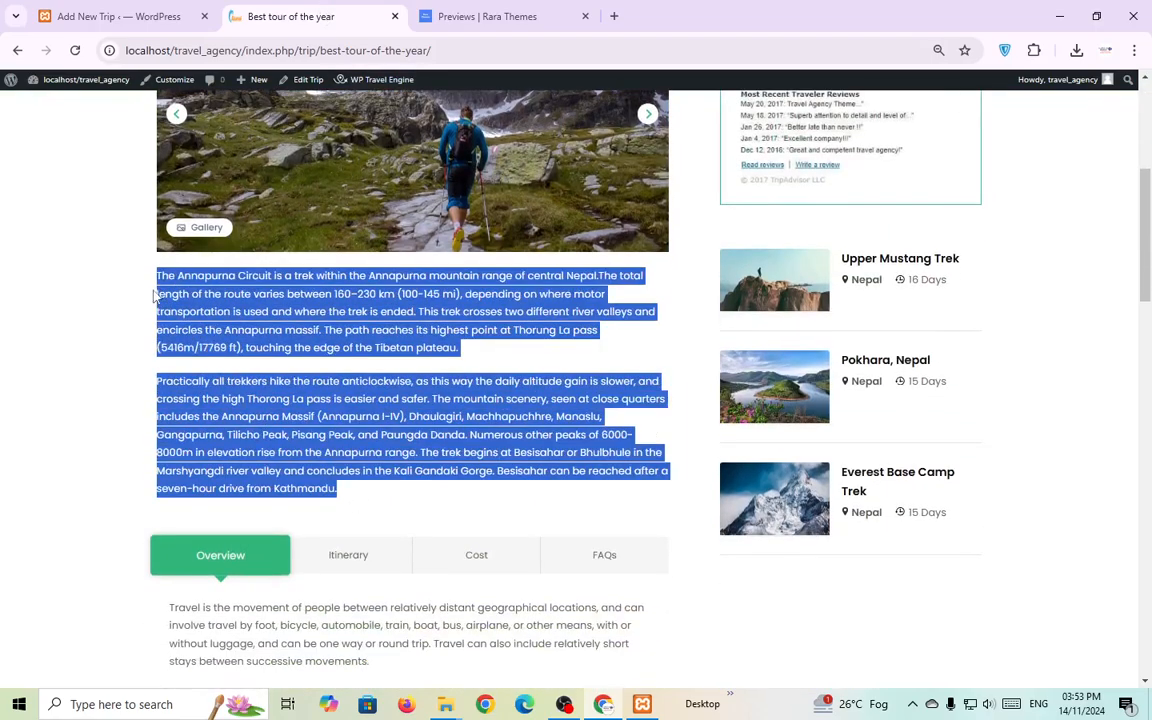
{"action": "left_click", "coordinate": [150, 16]}
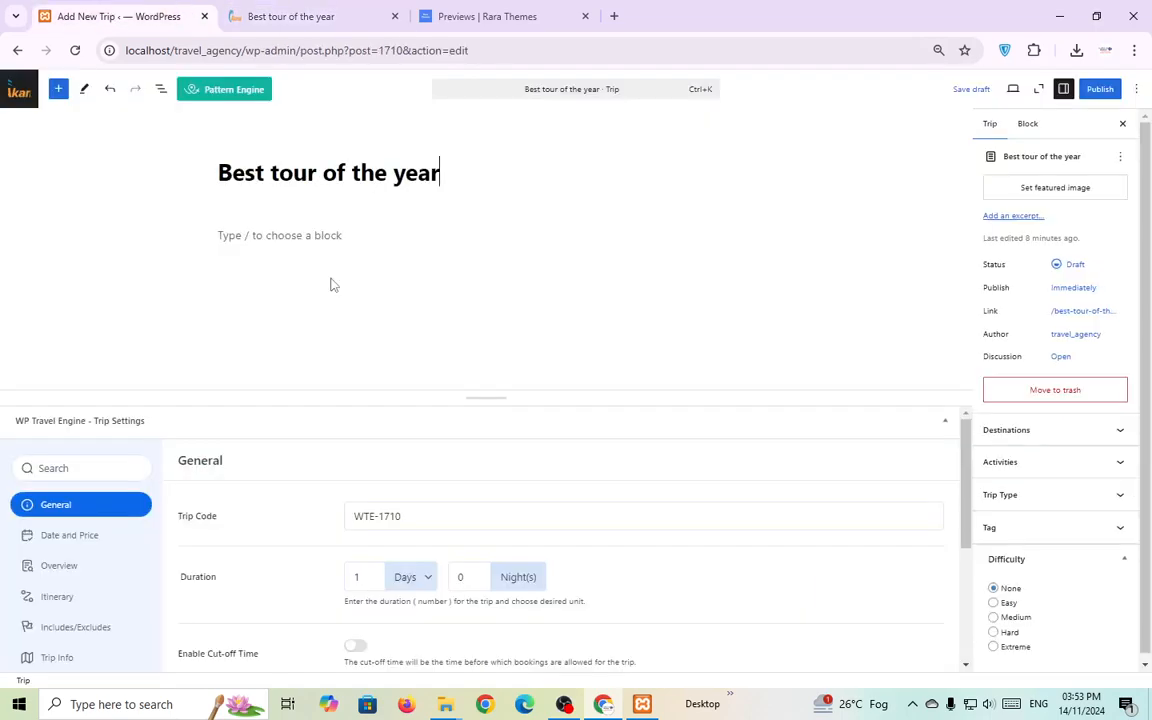
{"action": "left_click", "coordinate": [308, 228]}
{"action": "key", "text": "ctrl+v"}
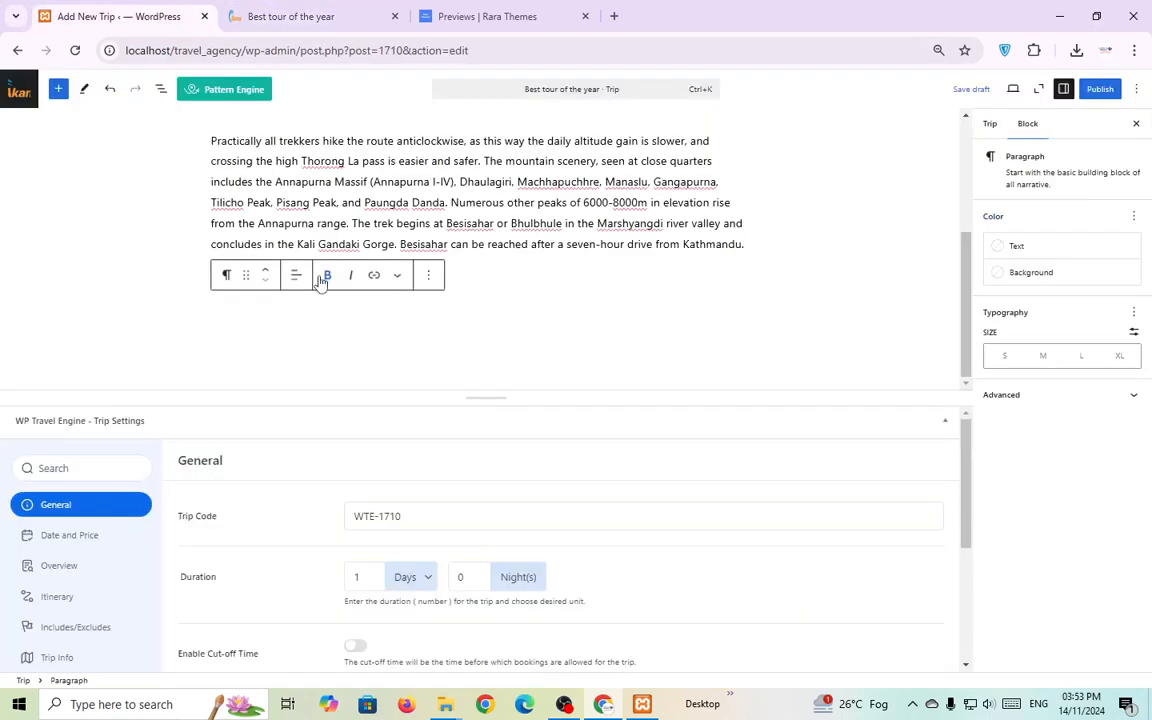
Publish the new trip.
{"action": "scroll", "coordinate": [549, 264], "scroll_direction": "up", "scroll_amount": 3}
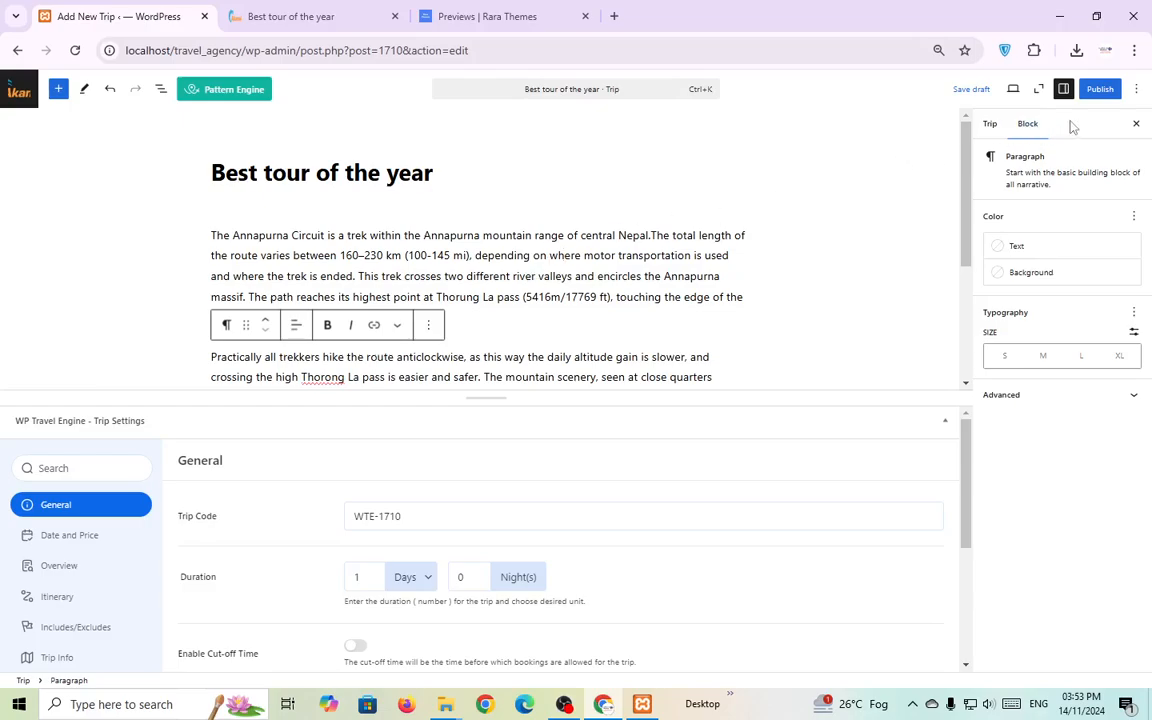
{"action": "left_click", "coordinate": [1099, 91]}
{"action": "left_click", "coordinate": [1103, 89]}
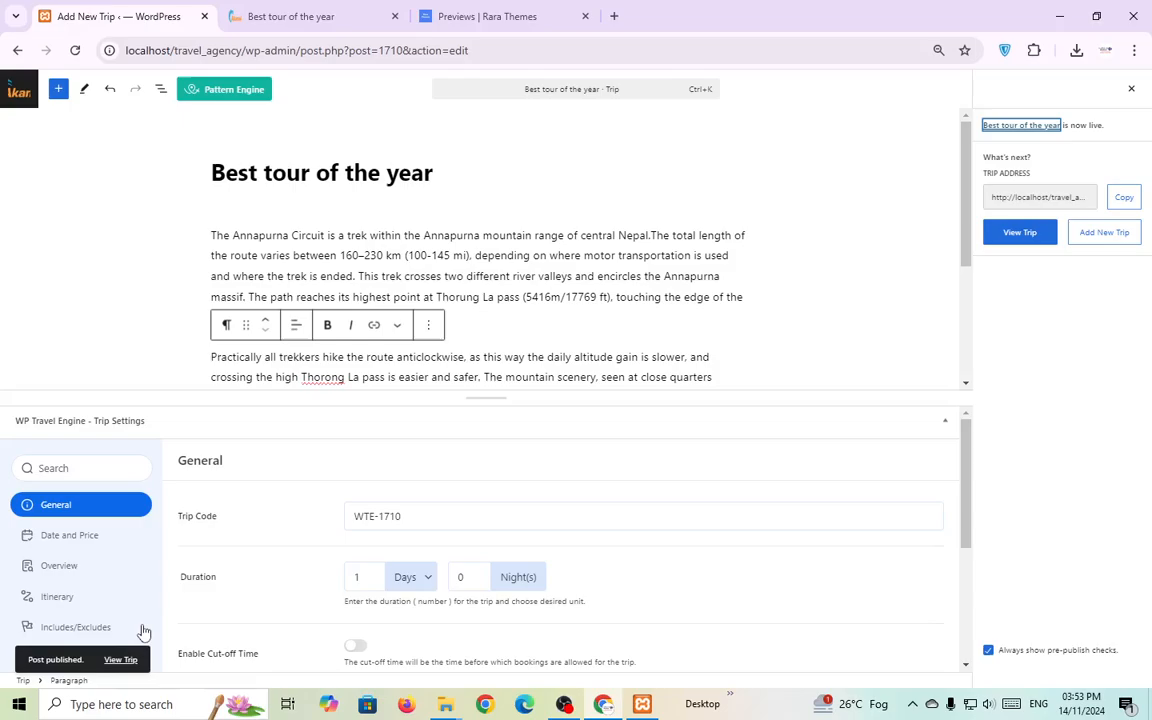
Open the published trip in a new tab, review its title and description, then return to the editor.
{"action": "right_click", "coordinate": [121, 660]}
{"action": "left_click", "coordinate": [170, 475]}
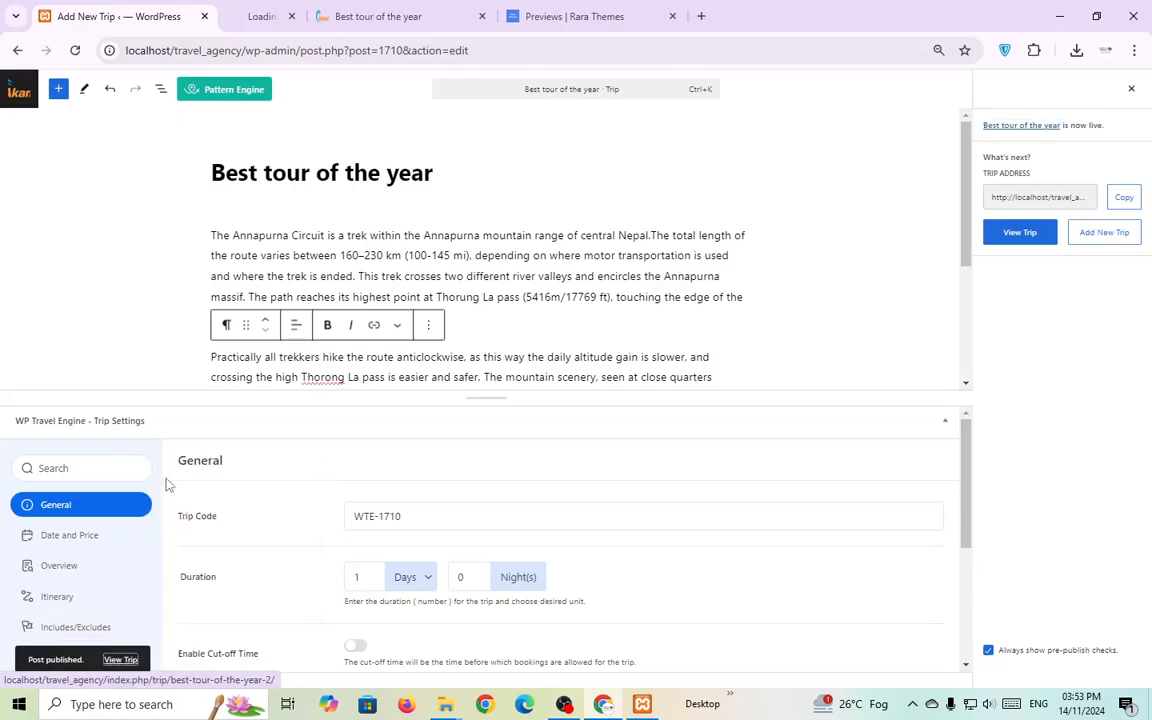
{"action": "key", "text": "ctrl+Tab"}
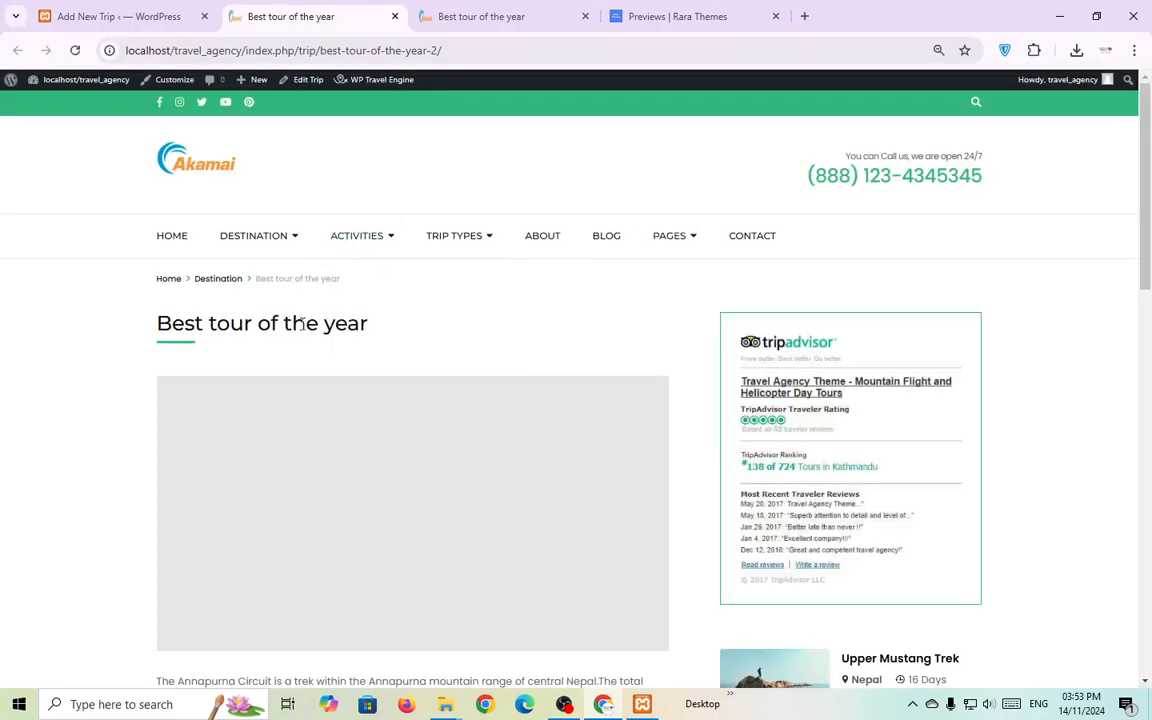
{"action": "scroll", "coordinate": [337, 320], "scroll_direction": "down", "scroll_amount": 1}
{"action": "triple_click", "coordinate": [331, 249]}
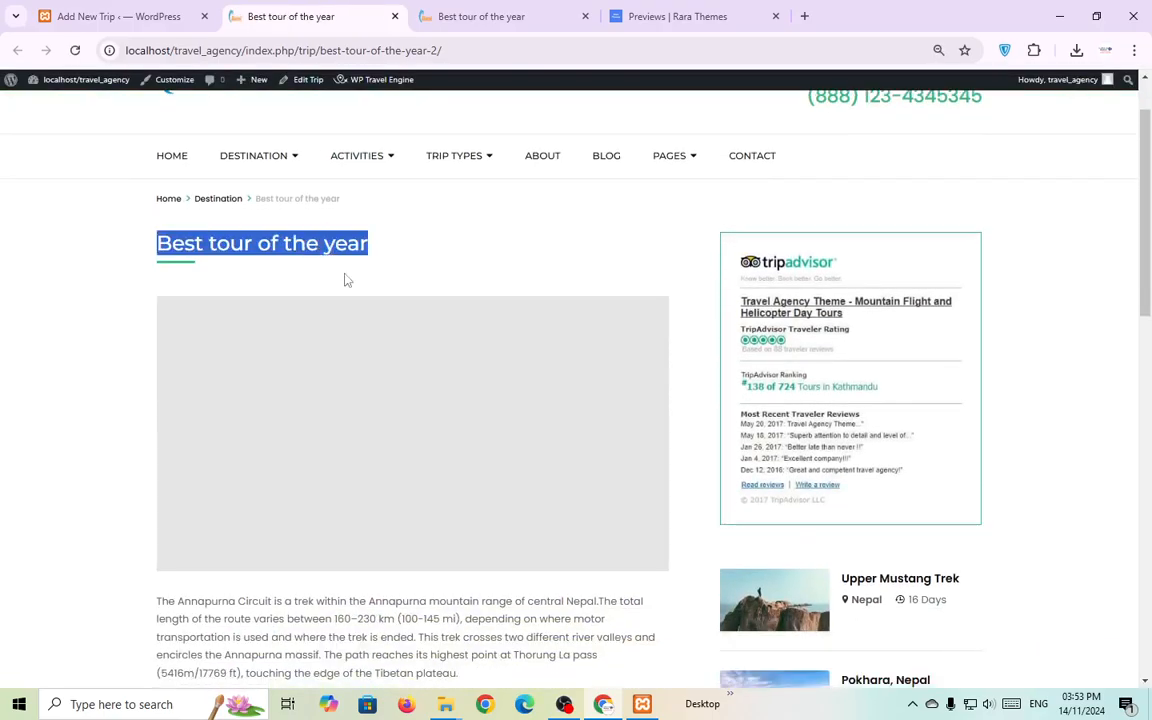
{"action": "scroll", "coordinate": [360, 380], "scroll_direction": "down", "scroll_amount": 2}
{"action": "left_click_drag", "start_coordinate": [370, 496], "coordinate": [278, 479]}
{"action": "left_click", "coordinate": [475, 545]}
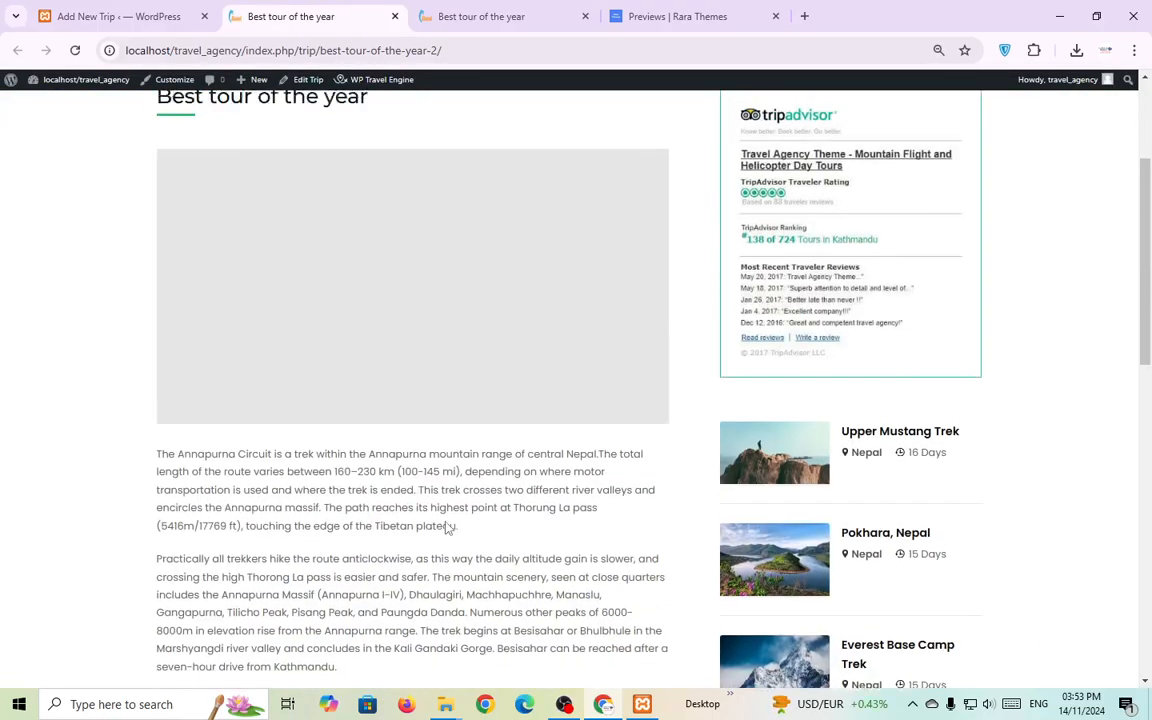
{"action": "key", "text": "ctrl+Tab"}
{"action": "key", "text": "ctrl+shift+Tab"}
{"action": "key", "text": "ctrl+shift+Tab"}
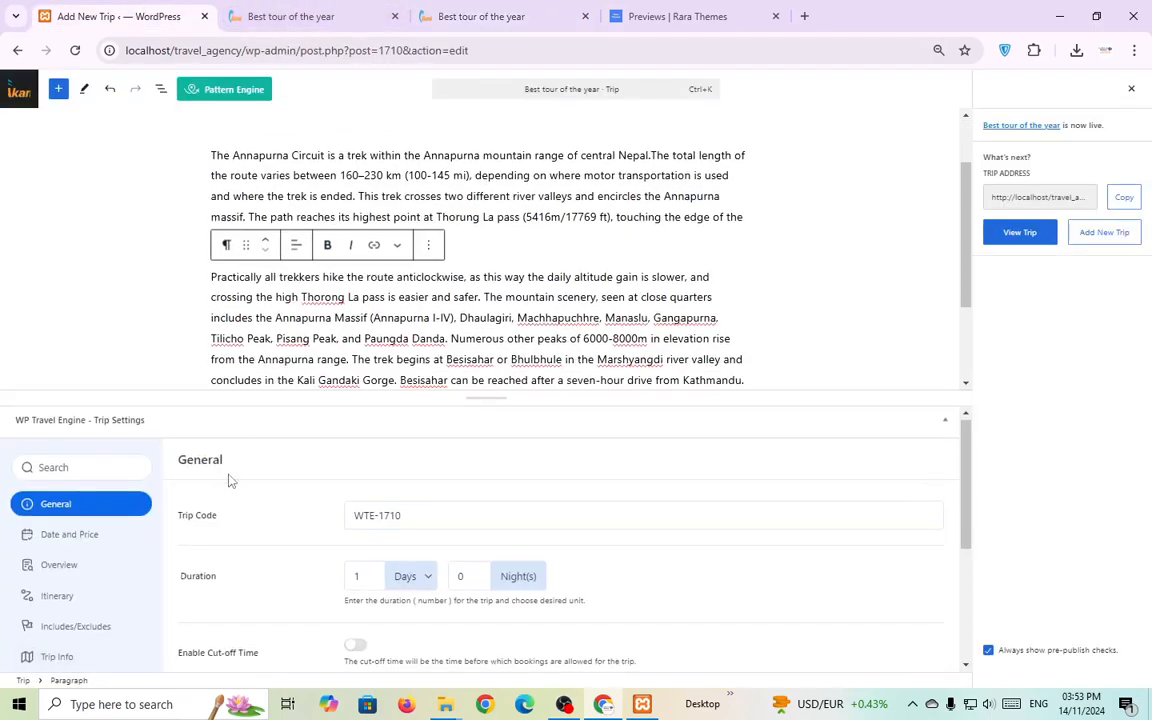
Turn on Enable Image Gallery in the trip's Gallery settings.
{"action": "scroll", "coordinate": [95, 504], "scroll_direction": "down", "scroll_amount": 2}
{"action": "scroll", "coordinate": [95, 517], "scroll_direction": "up", "scroll_amount": 1}
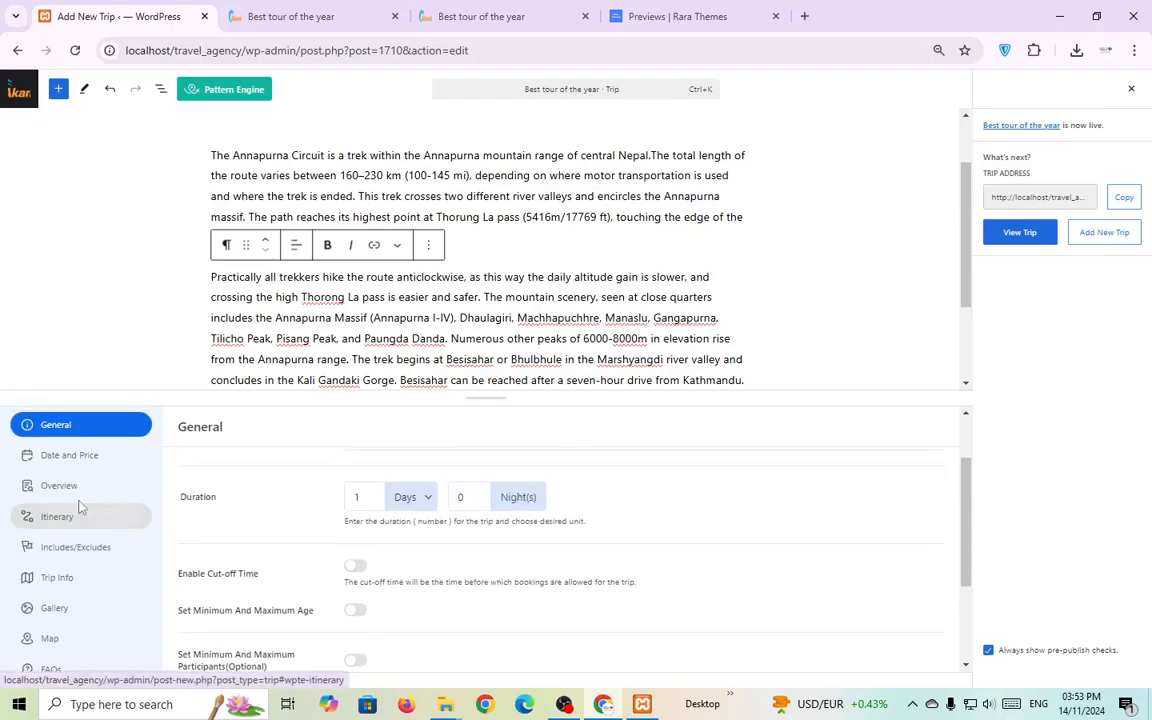
{"action": "left_click", "coordinate": [72, 608]}
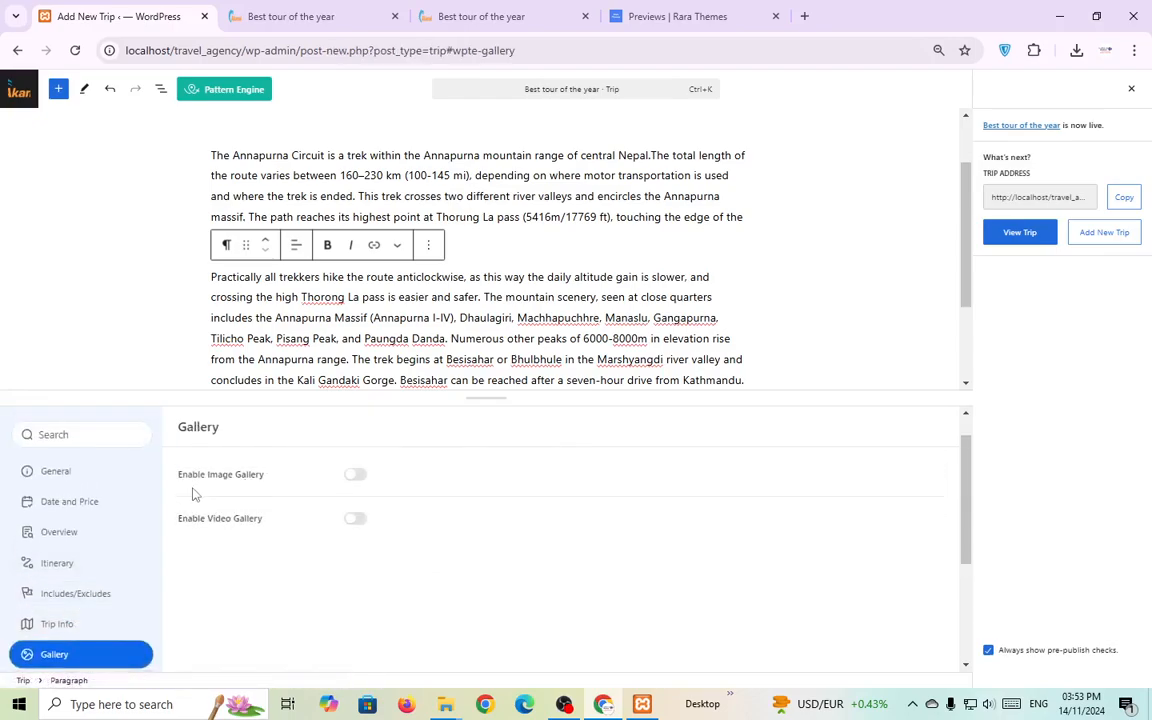
{"action": "left_click", "coordinate": [353, 475]}
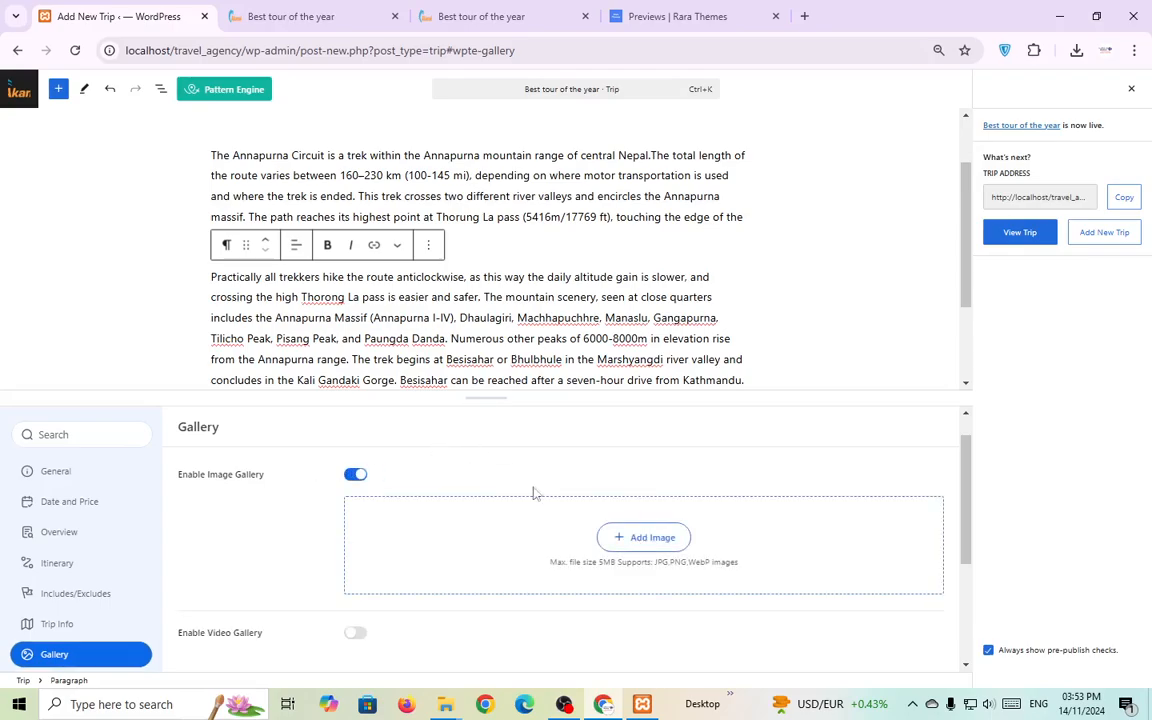
Pick a single photo from the media library and insert it into the gallery.
{"action": "left_click", "coordinate": [617, 544]}
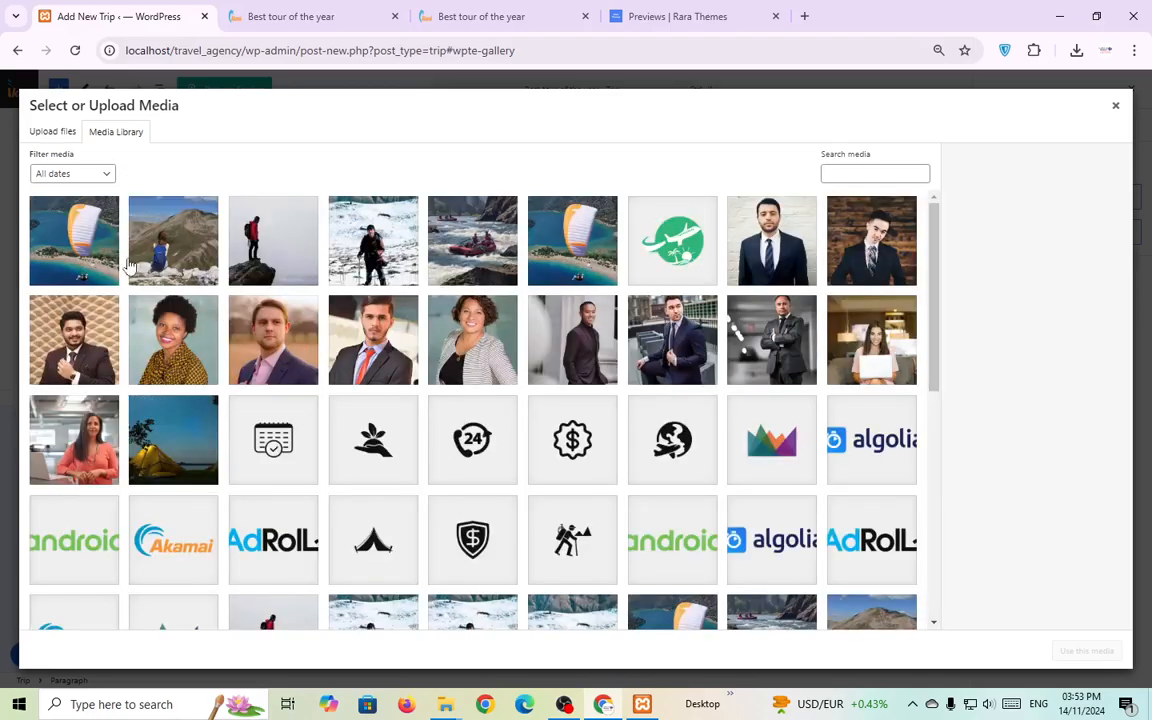
{"action": "left_click", "coordinate": [98, 238]}
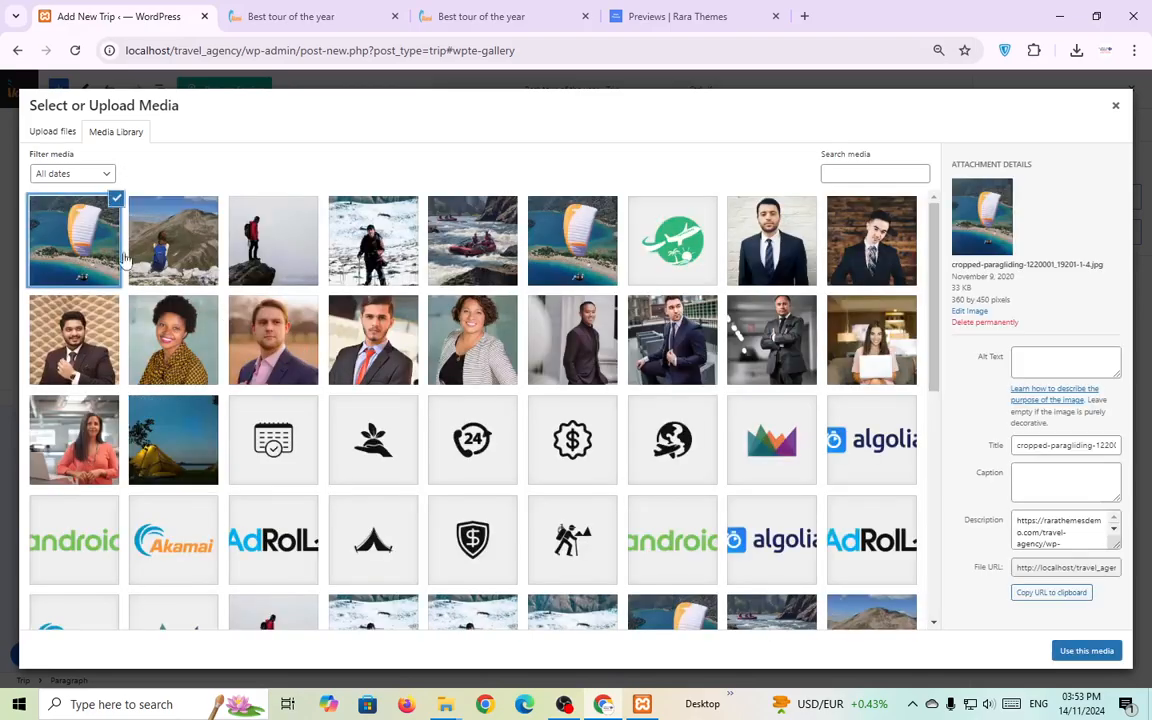
{"action": "left_click", "coordinate": [160, 238]}
{"action": "left_click", "coordinate": [293, 245]}
{"action": "left_click", "coordinate": [373, 240]}
{"action": "left_click", "coordinate": [472, 240]}
{"action": "left_click", "coordinate": [572, 240]}
{"action": "left_click", "coordinate": [672, 250]}
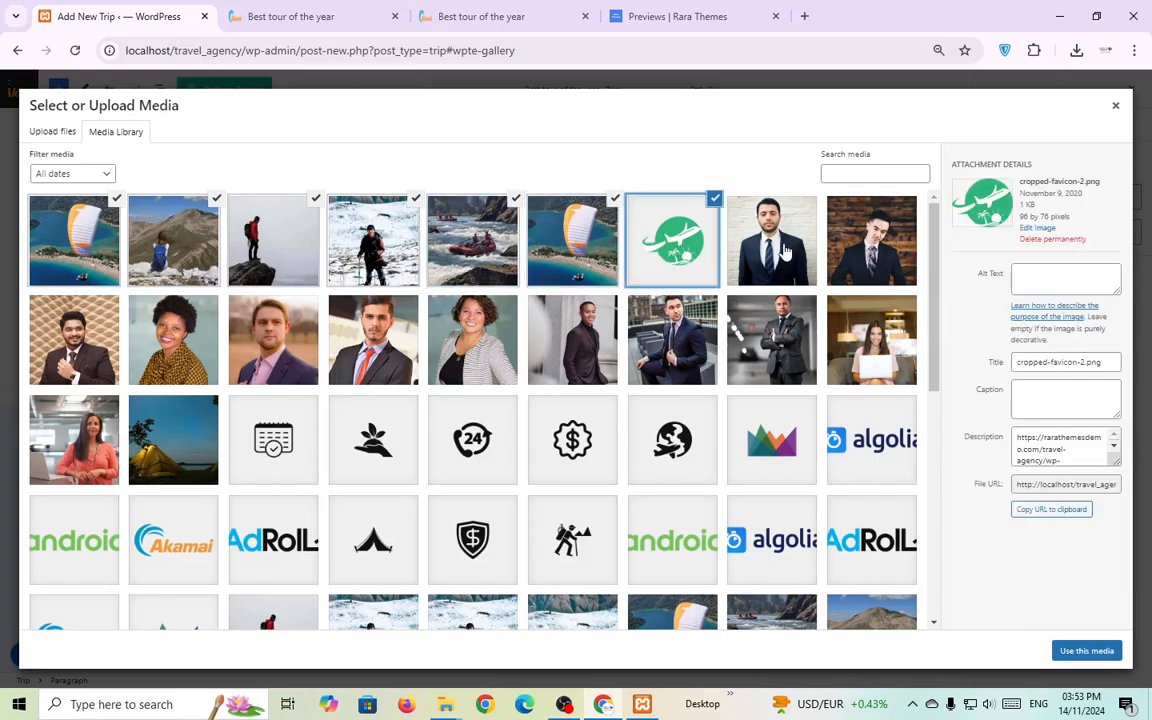
{"action": "left_click", "coordinate": [672, 250]}
{"action": "left_click", "coordinate": [172, 432]}
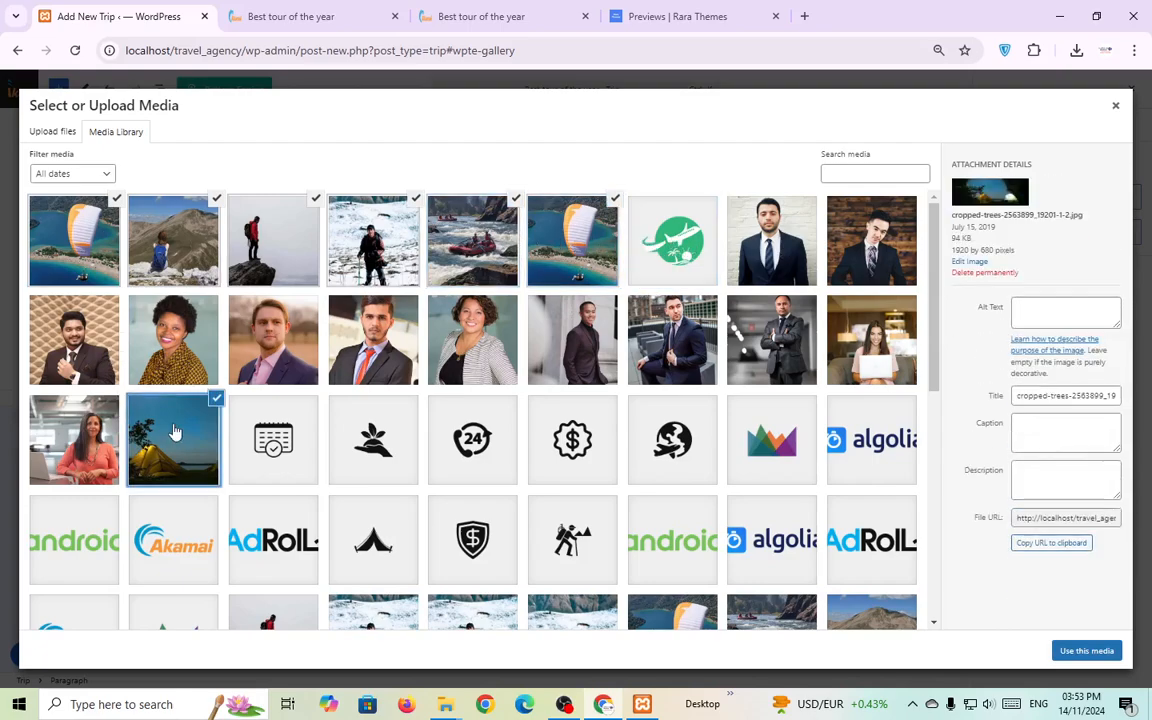
{"action": "key", "text": "ctrl+plus"}
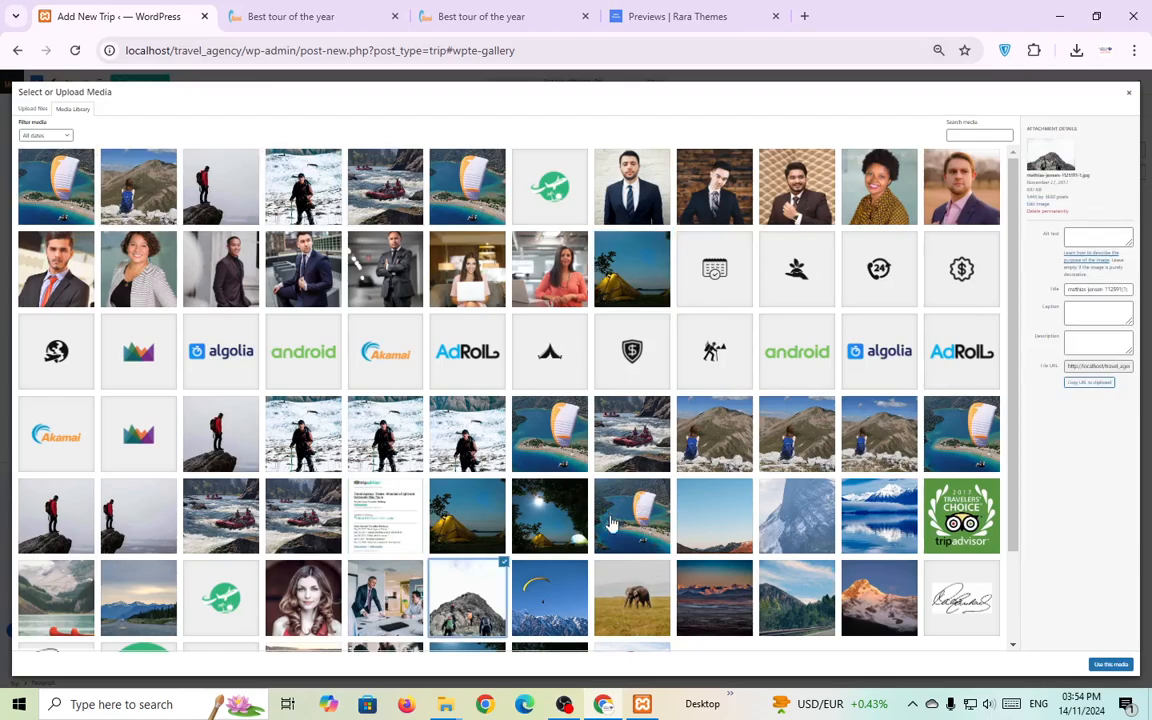
{"action": "scroll", "coordinate": [640, 538], "scroll_direction": "down", "scroll_amount": 2}
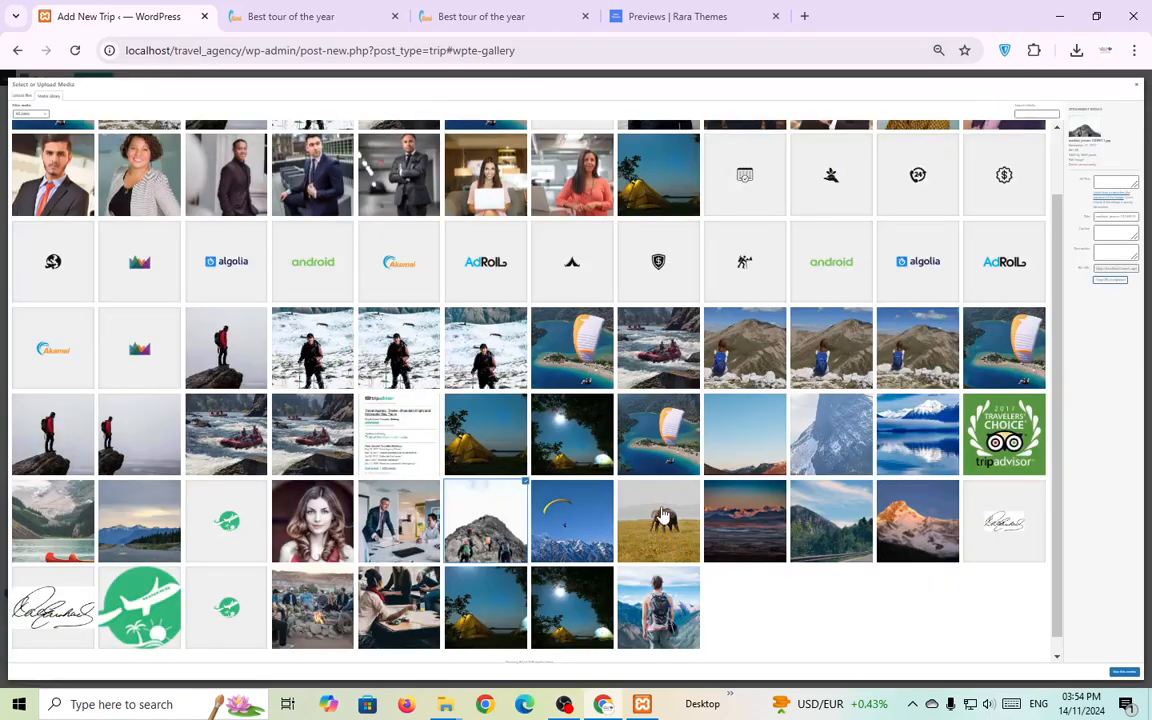
{"action": "left_click", "coordinate": [1124, 671]}
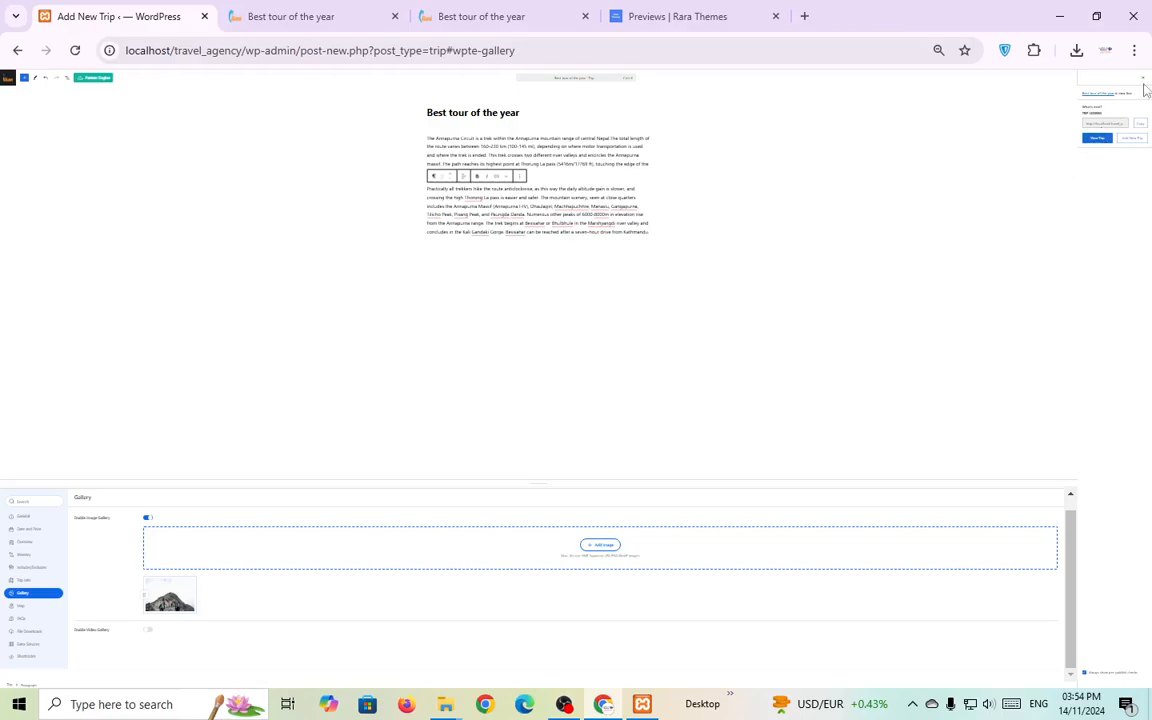
Zoom the browser to 80% and reopen the media library for more images.
{"action": "left_click", "coordinate": [1134, 50]}
{"action": "left_click", "coordinate": [1090, 407]}
{"action": "left_click", "coordinate": [1090, 407]}
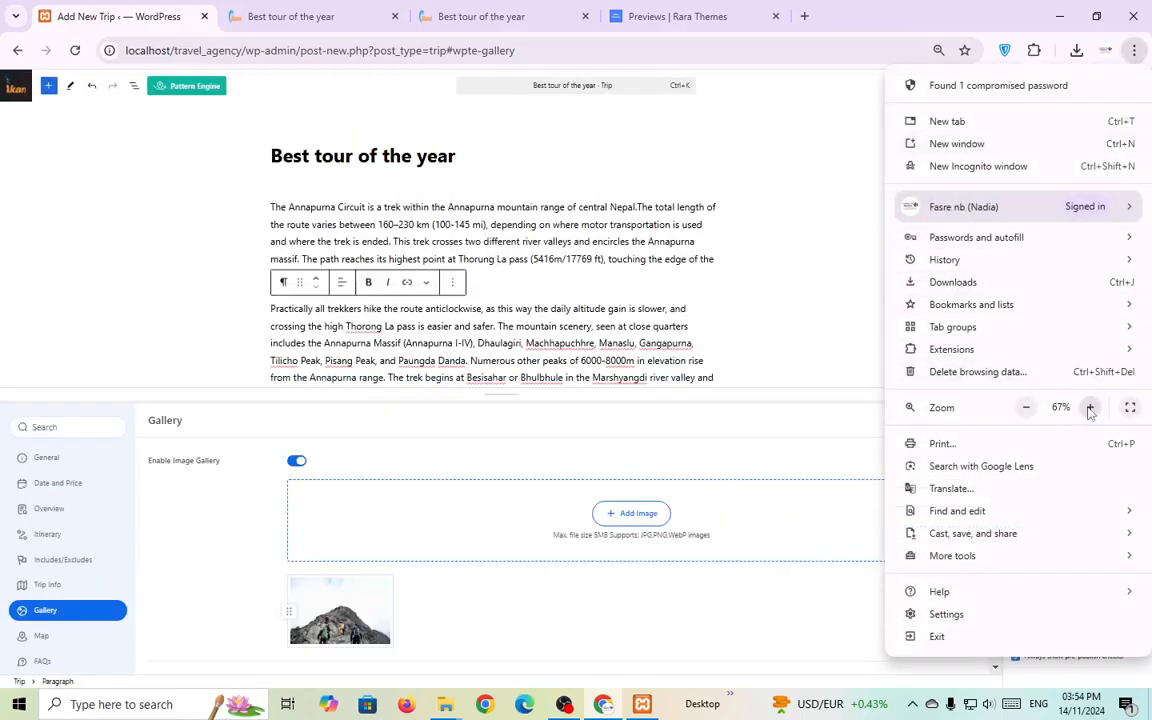
{"action": "left_click", "coordinate": [1090, 407]}
{"action": "left_click", "coordinate": [1090, 407]}
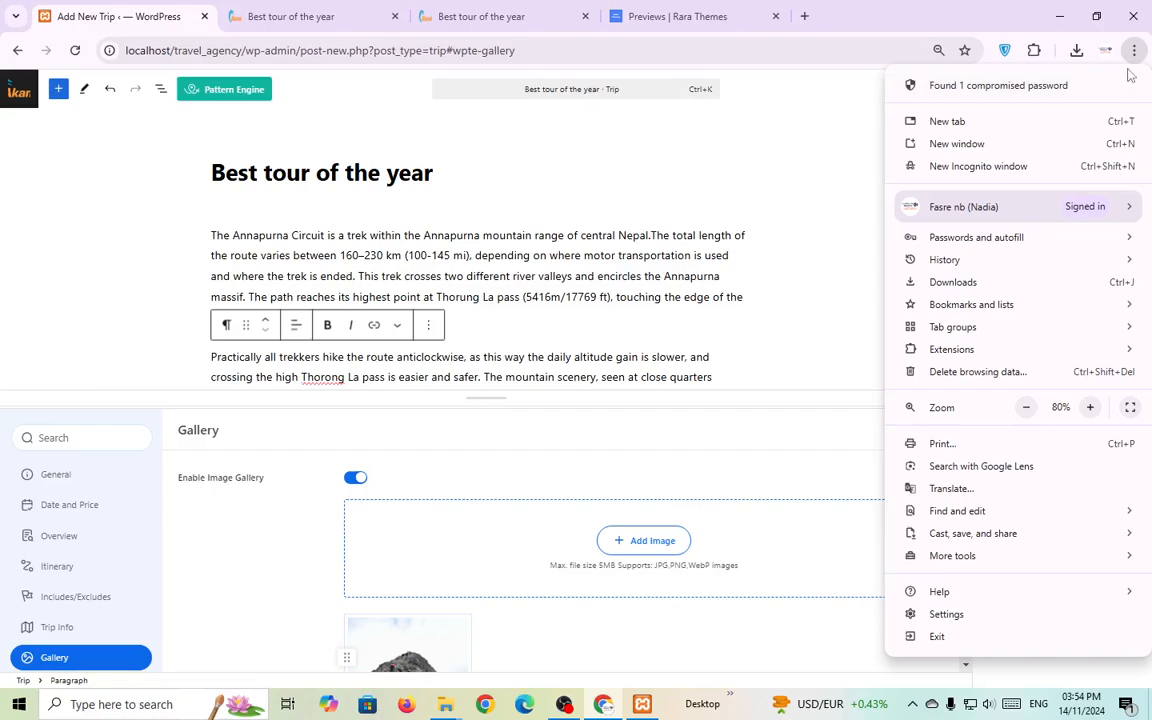
{"action": "left_click", "coordinate": [1022, 52]}
{"action": "scroll", "coordinate": [651, 522], "scroll_direction": "down", "scroll_amount": 3}
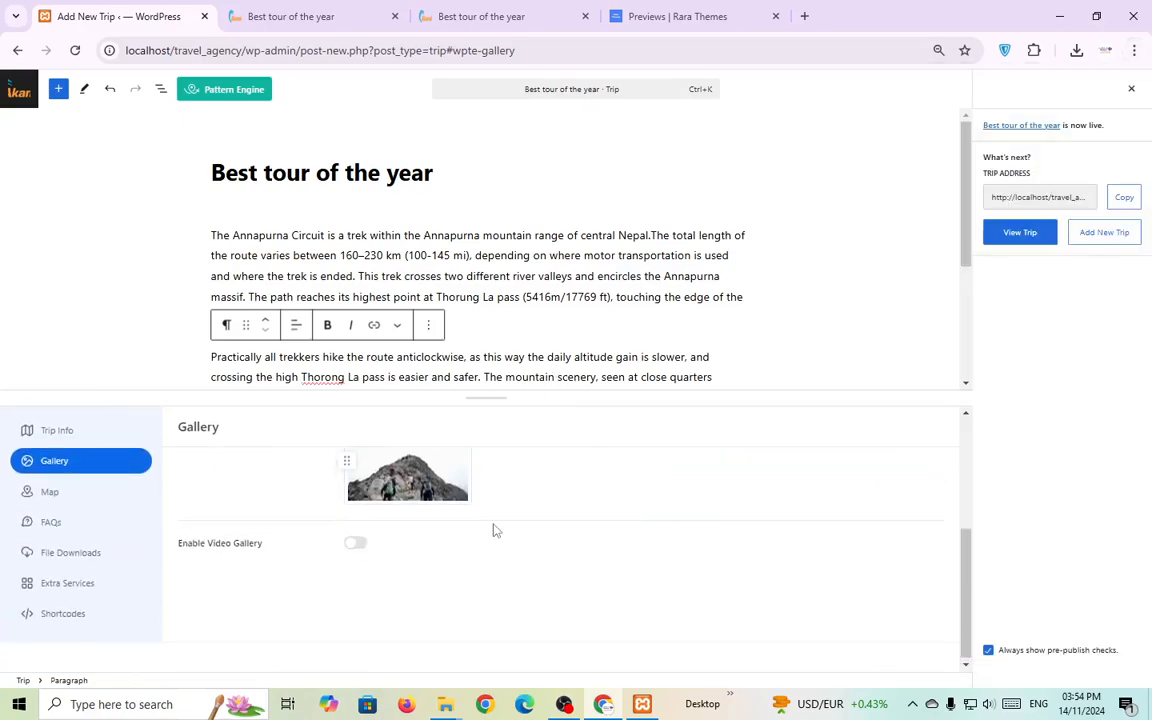
{"action": "scroll", "coordinate": [466, 540], "scroll_direction": "up", "scroll_amount": 4}
{"action": "scroll", "coordinate": [465, 590], "scroll_direction": "down", "scroll_amount": 2}
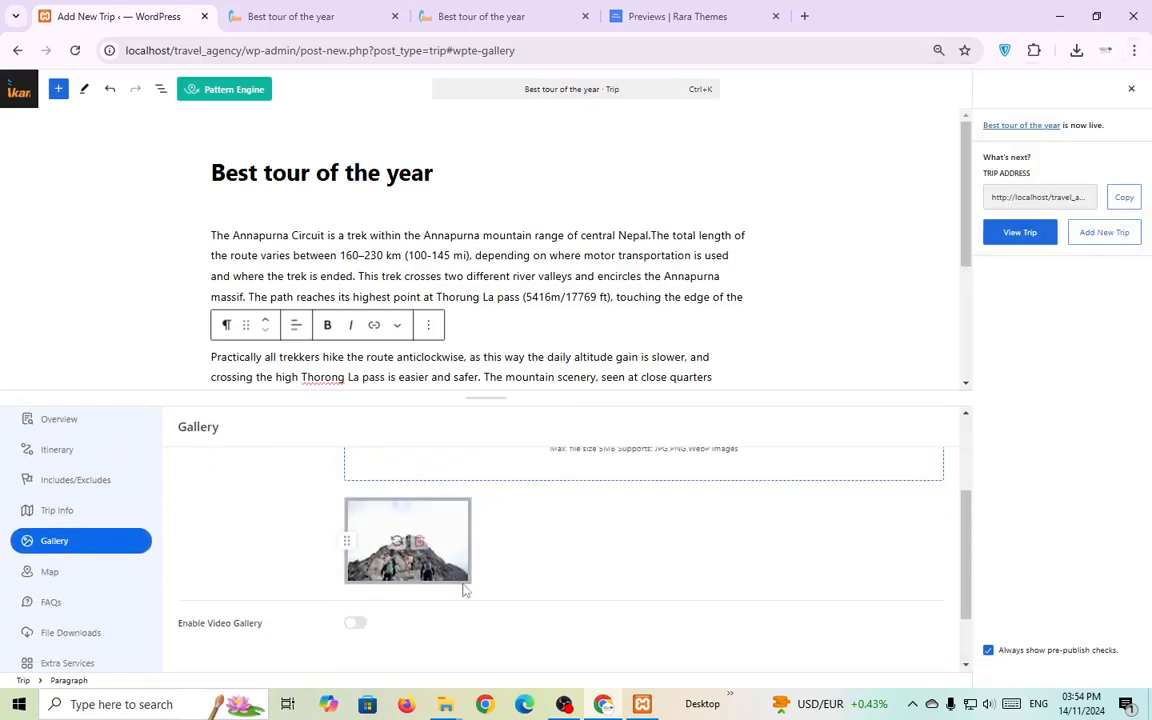
{"action": "scroll", "coordinate": [545, 565], "scroll_direction": "up", "scroll_amount": 3}
{"action": "left_click", "coordinate": [627, 576]}
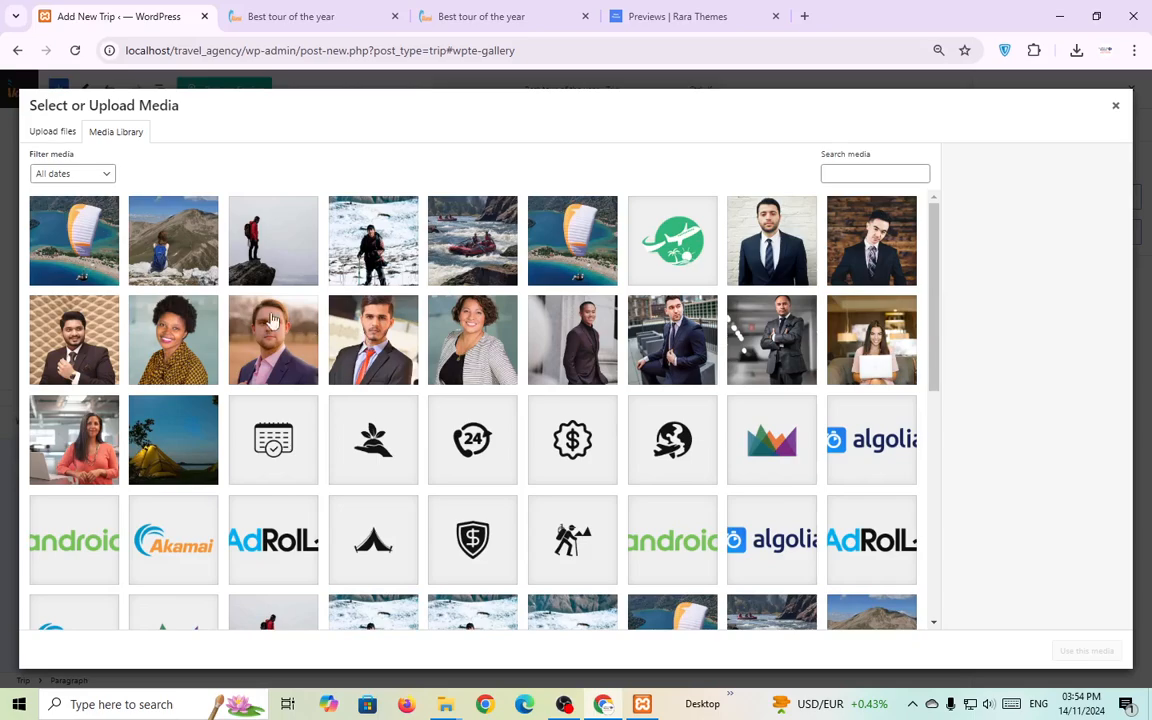
Add six photos, including the paragliders, backpacker, lone hiker, snowy trekker and rafting shots, to the gallery.
{"action": "left_click", "coordinate": [88, 222]}
{"action": "left_click", "coordinate": [172, 248]}
{"action": "left_click", "coordinate": [273, 240]}
{"action": "left_click", "coordinate": [373, 240]}
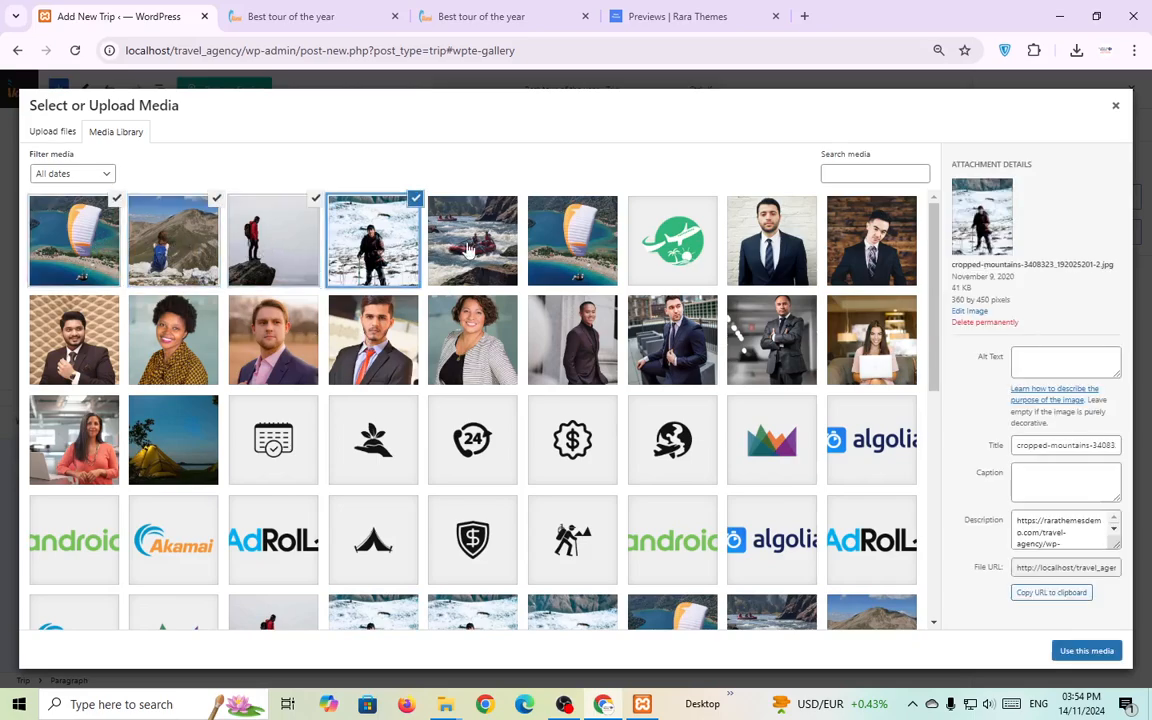
{"action": "left_click", "coordinate": [472, 240]}
{"action": "left_click", "coordinate": [572, 240]}
{"action": "left_click", "coordinate": [1087, 650]}
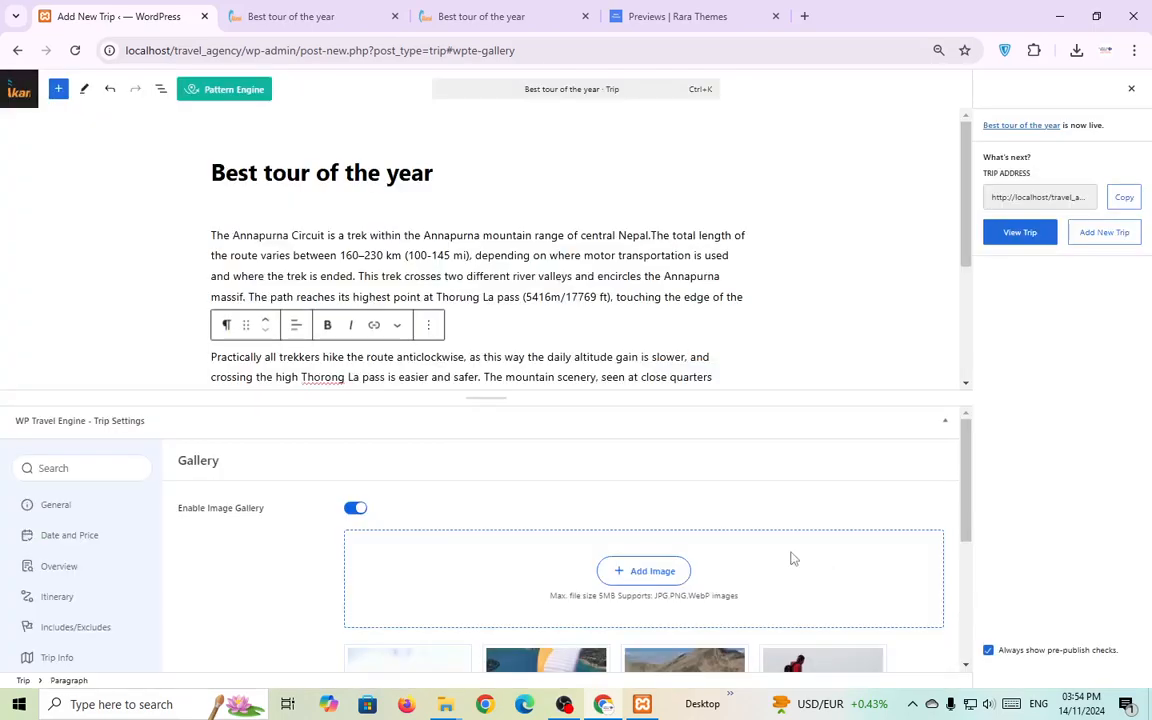
Reorder the gallery so the paraglider shot sits fourth, then save the trip.
{"action": "scroll", "coordinate": [545, 498], "scroll_direction": "down", "scroll_amount": 4}
{"action": "scroll", "coordinate": [550, 500], "scroll_direction": "up", "scroll_amount": 1}
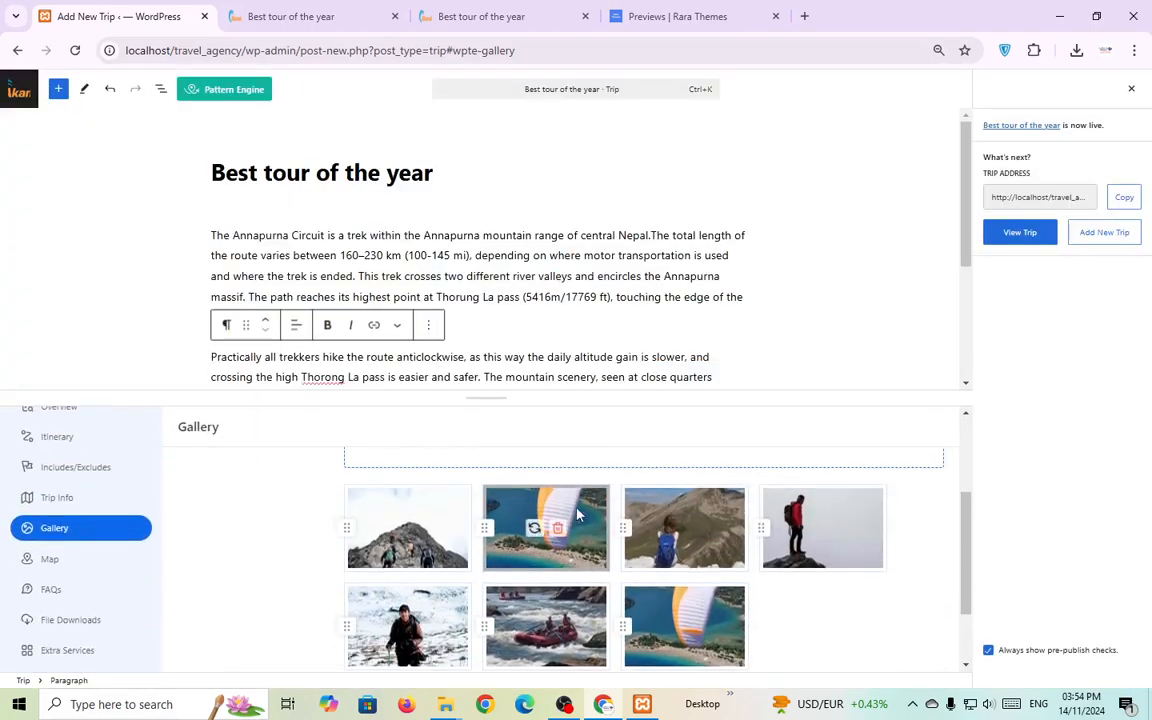
{"action": "left_click_drag", "start_coordinate": [626, 532], "coordinate": [452, 525]}
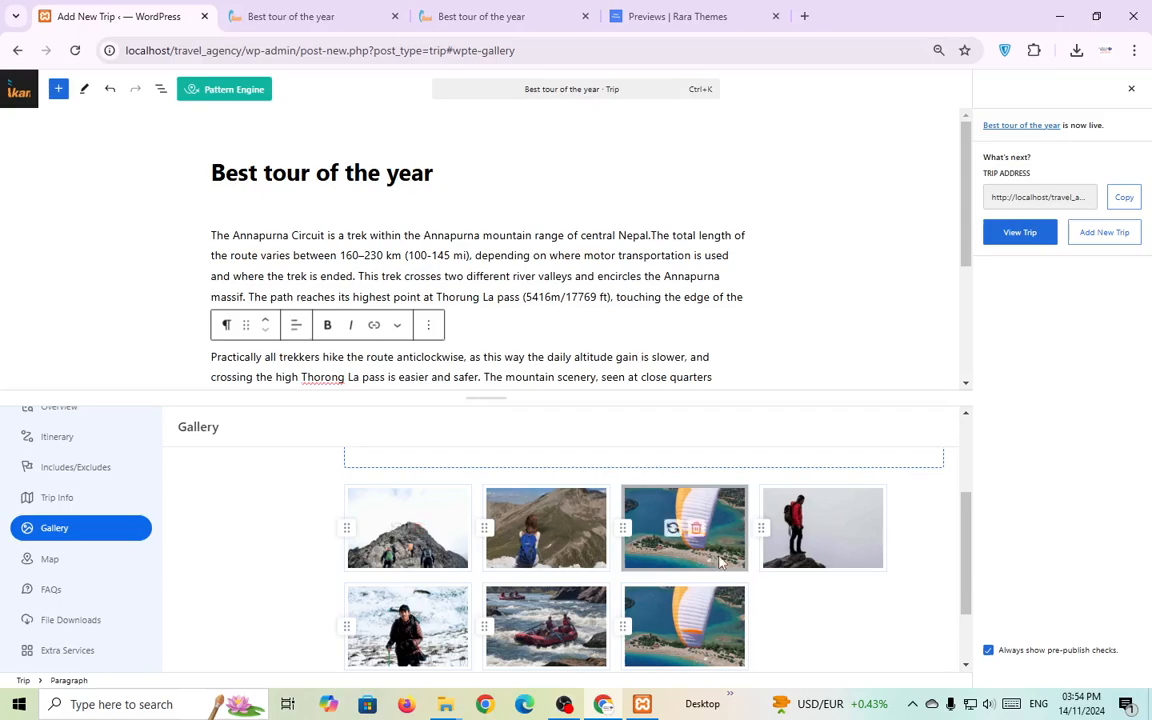
{"action": "left_click_drag", "start_coordinate": [762, 533], "coordinate": [675, 525]}
{"action": "scroll", "coordinate": [560, 460], "scroll_direction": "up", "scroll_amount": 1}
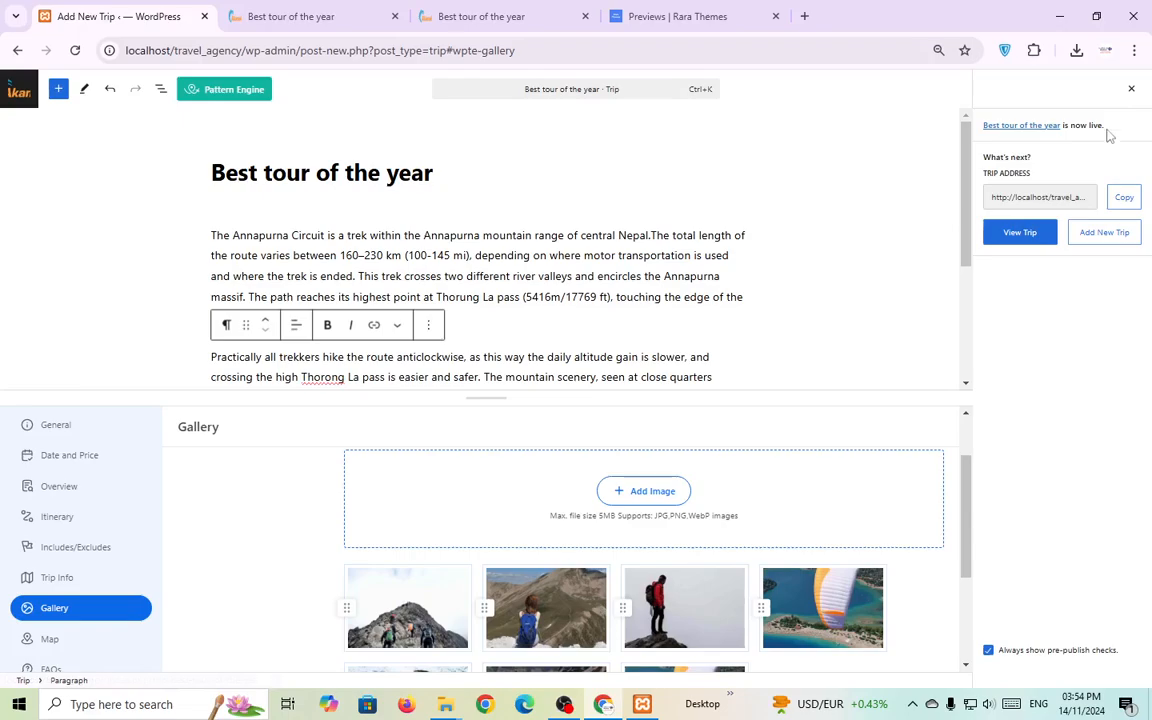
{"action": "left_click", "coordinate": [1130, 90]}
{"action": "left_click", "coordinate": [1098, 89]}
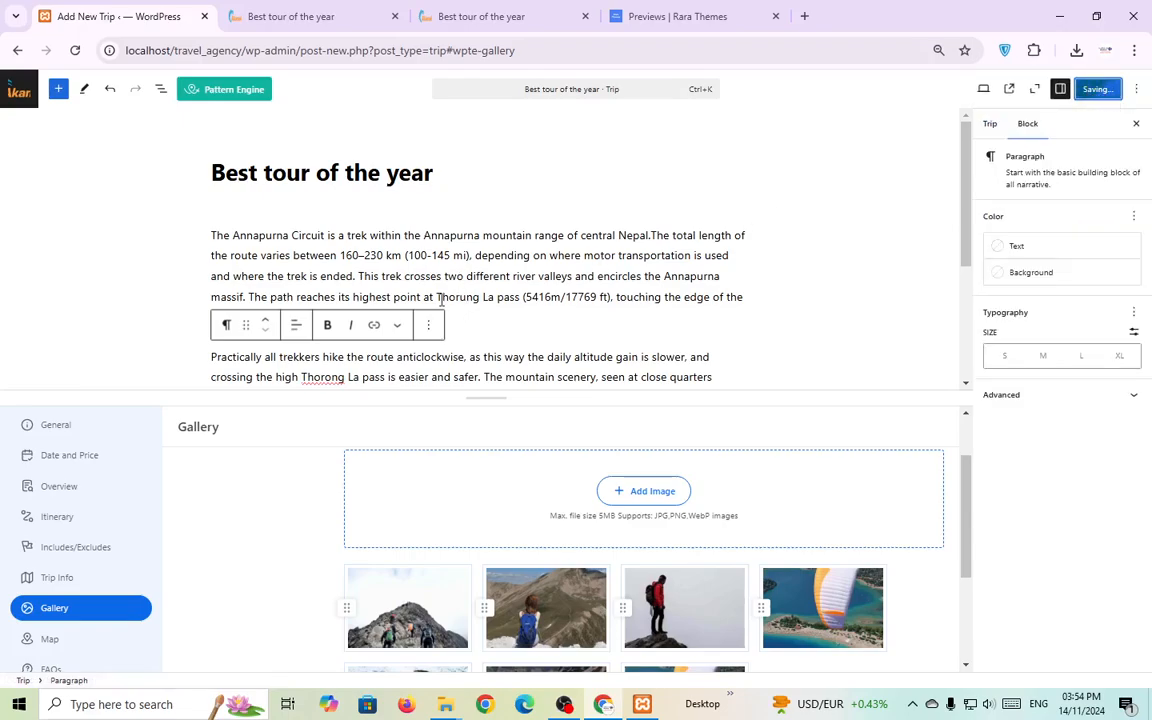
{"action": "mouse_move", "coordinate": [305, 7]}
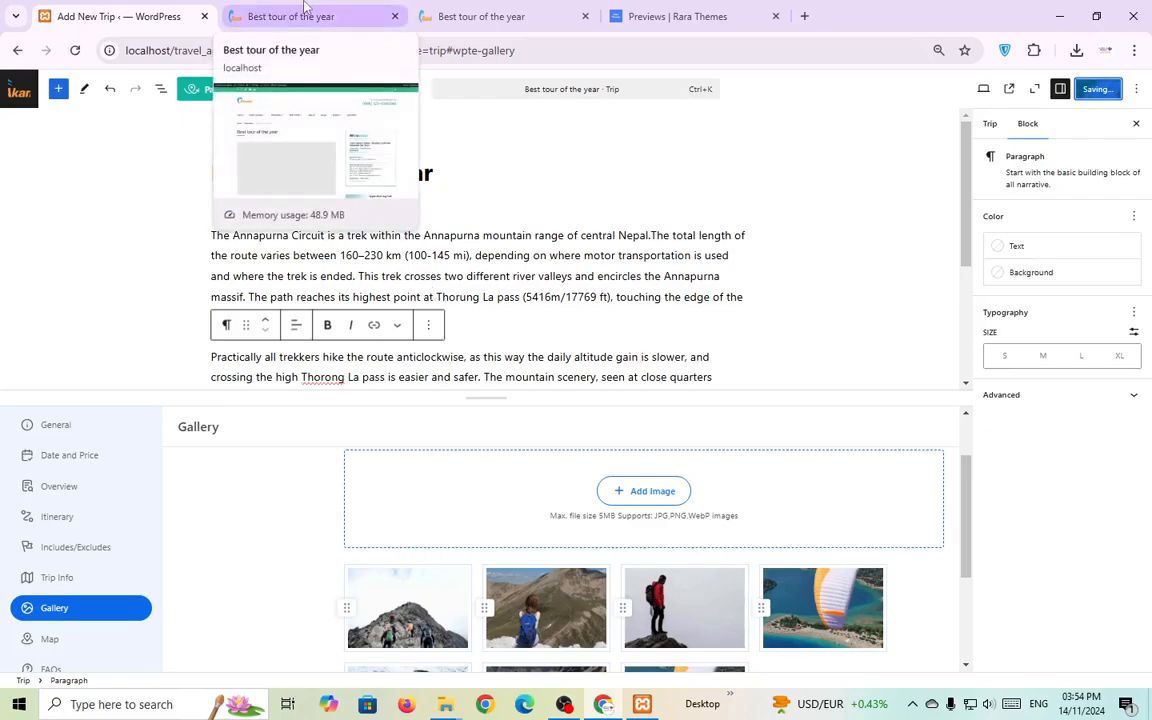
Reload the live trip page, check its 1 Day duration, and return to the trip editor.
{"action": "left_click", "coordinate": [303, 10]}
{"action": "left_click", "coordinate": [75, 50]}
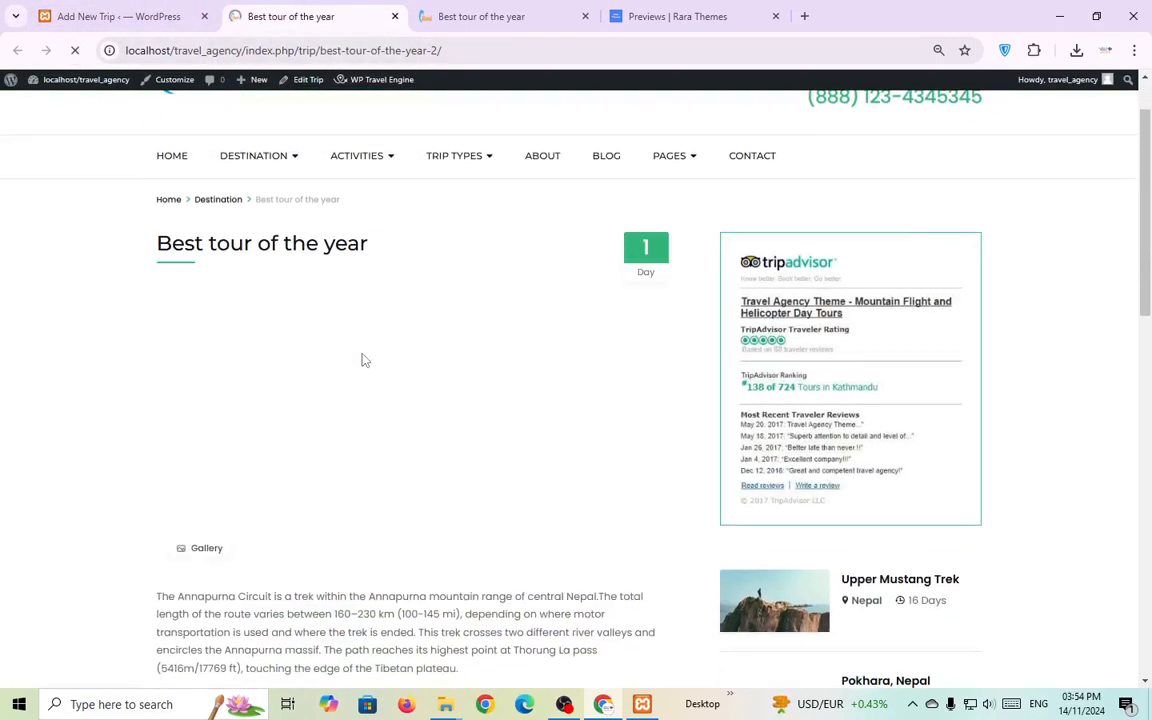
{"action": "left_click_drag", "start_coordinate": [641, 265], "coordinate": [658, 286]}
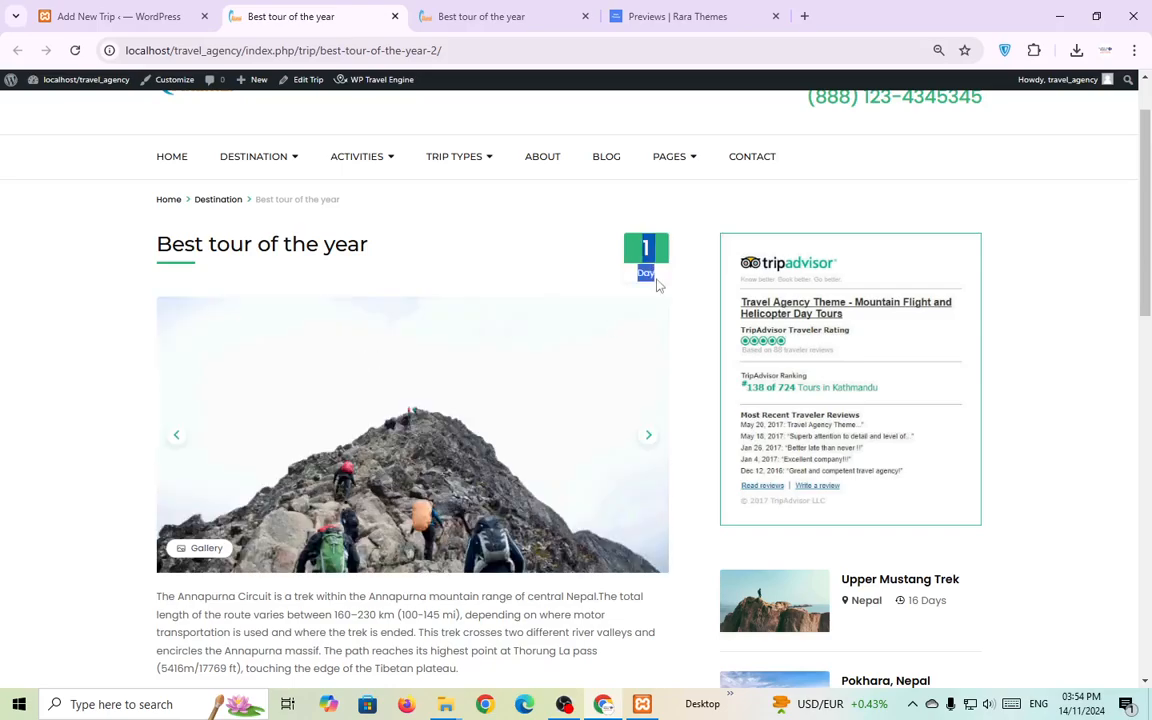
{"action": "left_click", "coordinate": [656, 265]}
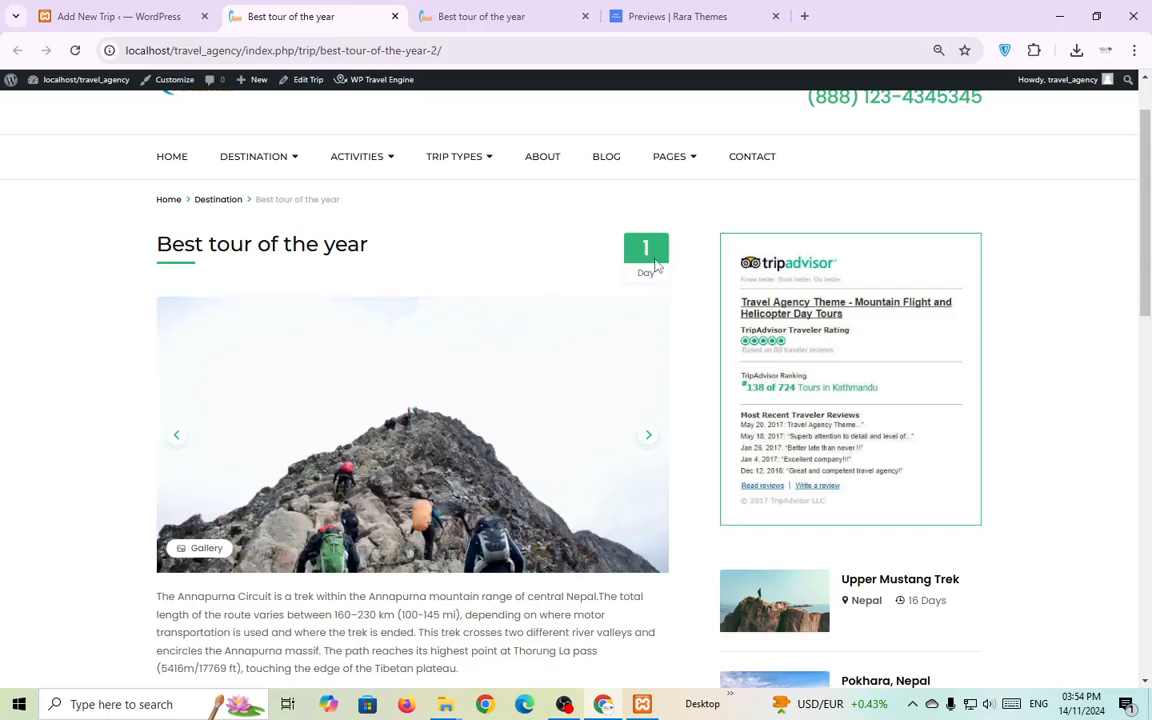
{"action": "left_click", "coordinate": [160, 18]}
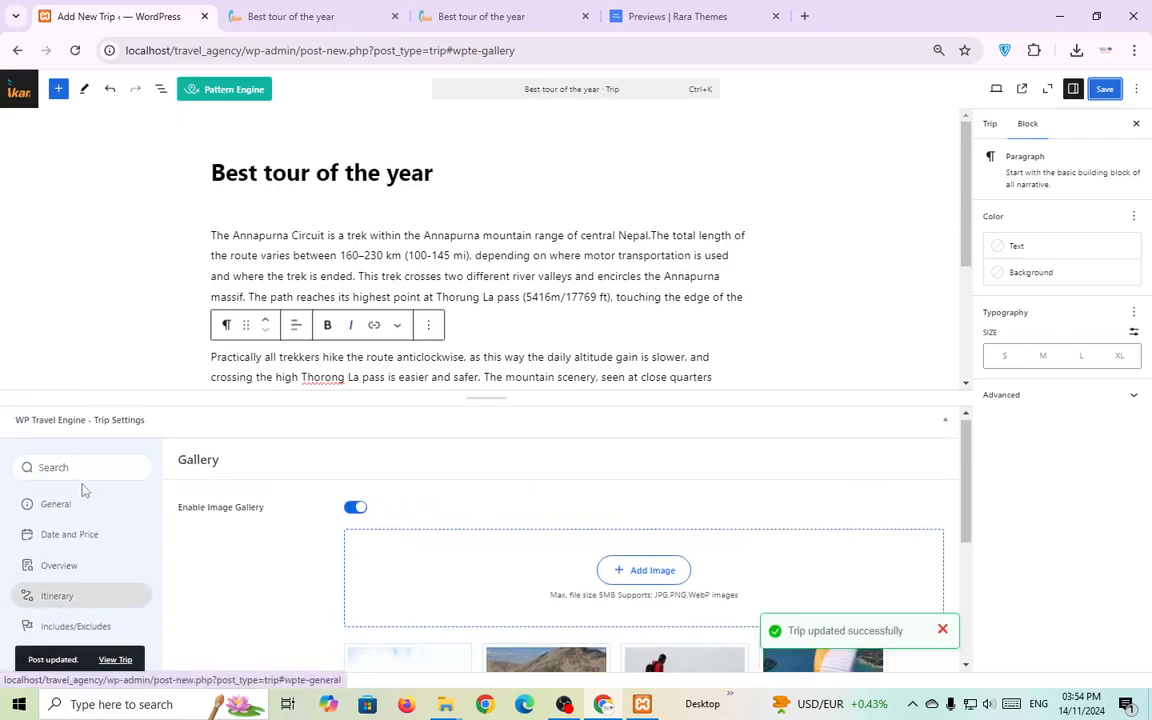
In General trip settings, set Days to 10 and Night(s) to 9, then save.
{"action": "left_click", "coordinate": [82, 505]}
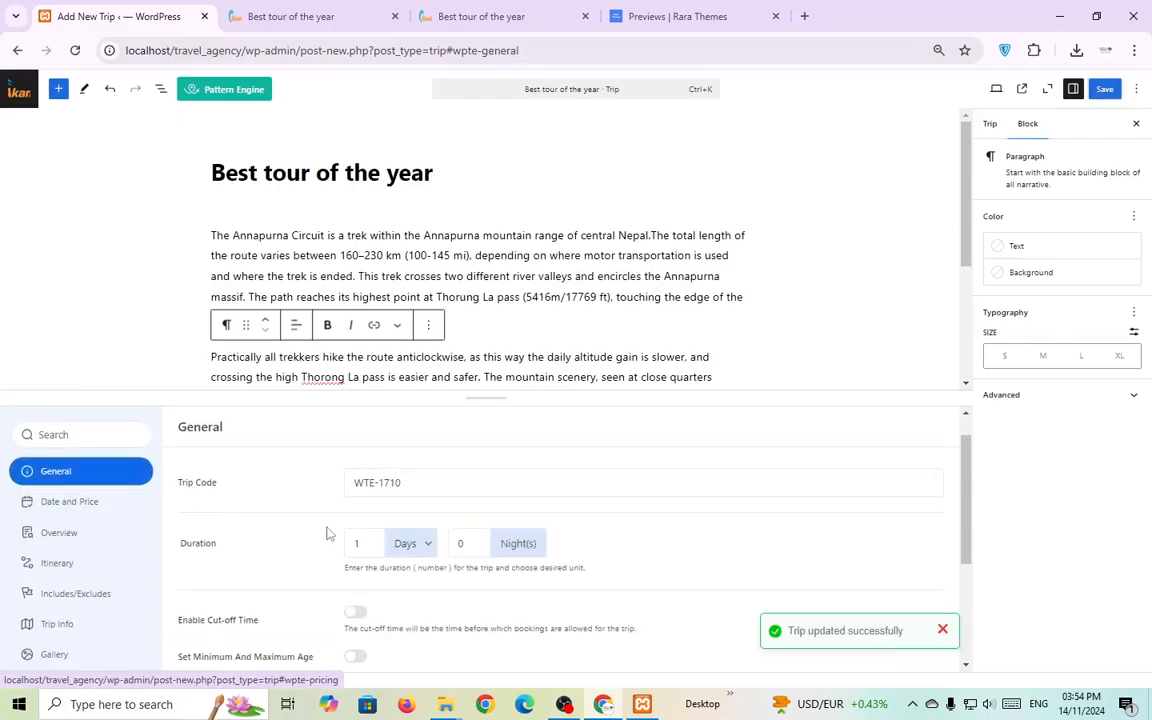
{"action": "scroll", "coordinate": [340, 540], "scroll_direction": "down", "scroll_amount": 2}
{"action": "double_click", "coordinate": [370, 464]}
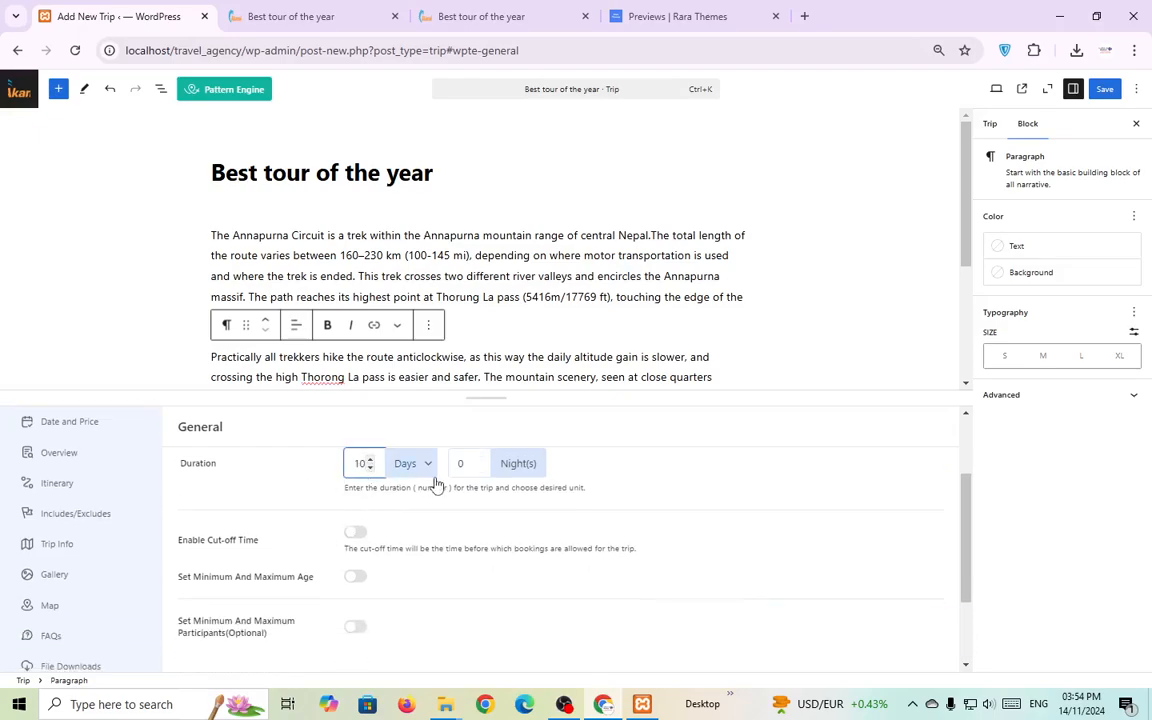
{"action": "double_click", "coordinate": [478, 461]}
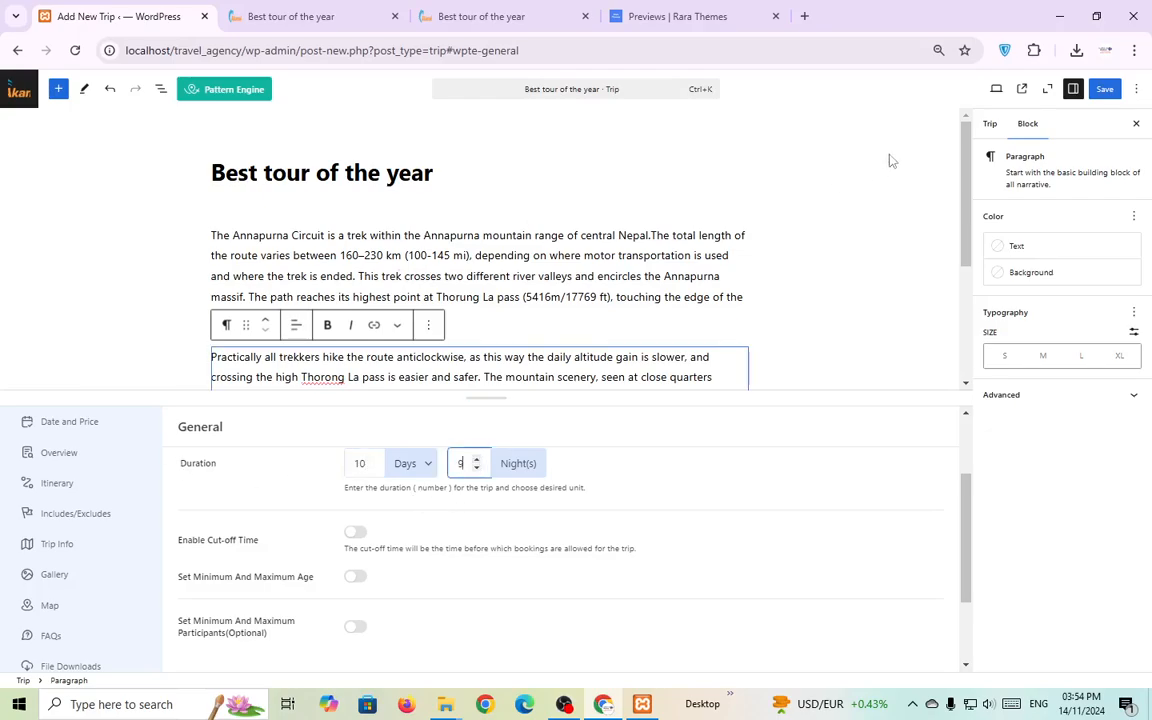
{"action": "left_click", "coordinate": [1105, 89]}
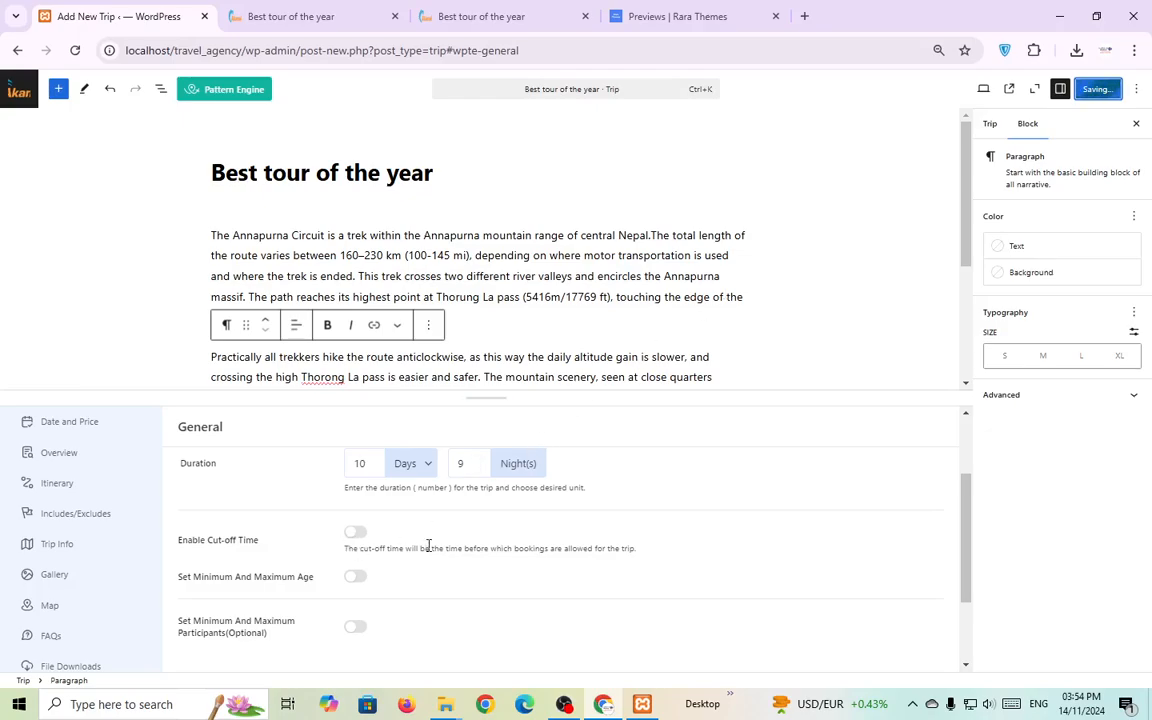
{"action": "scroll", "coordinate": [118, 492], "scroll_direction": "up", "scroll_amount": 2}
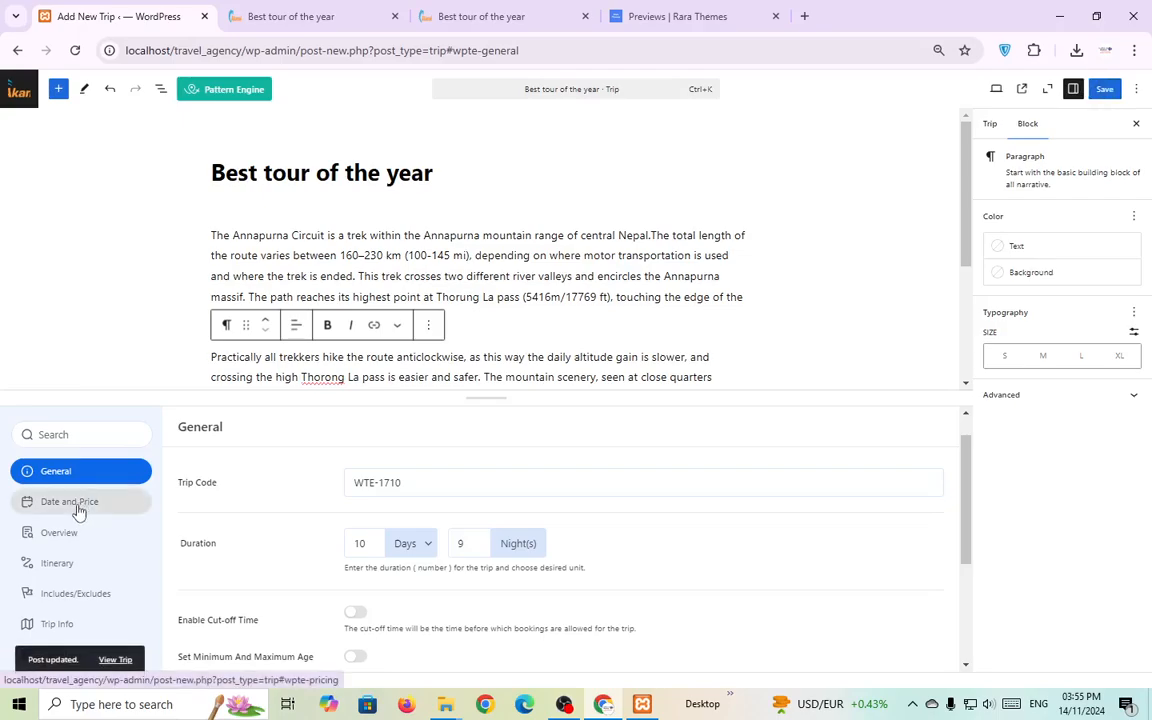
Add a new pricing package under Date and Price and zoom the page out.
{"action": "left_click", "coordinate": [80, 505]}
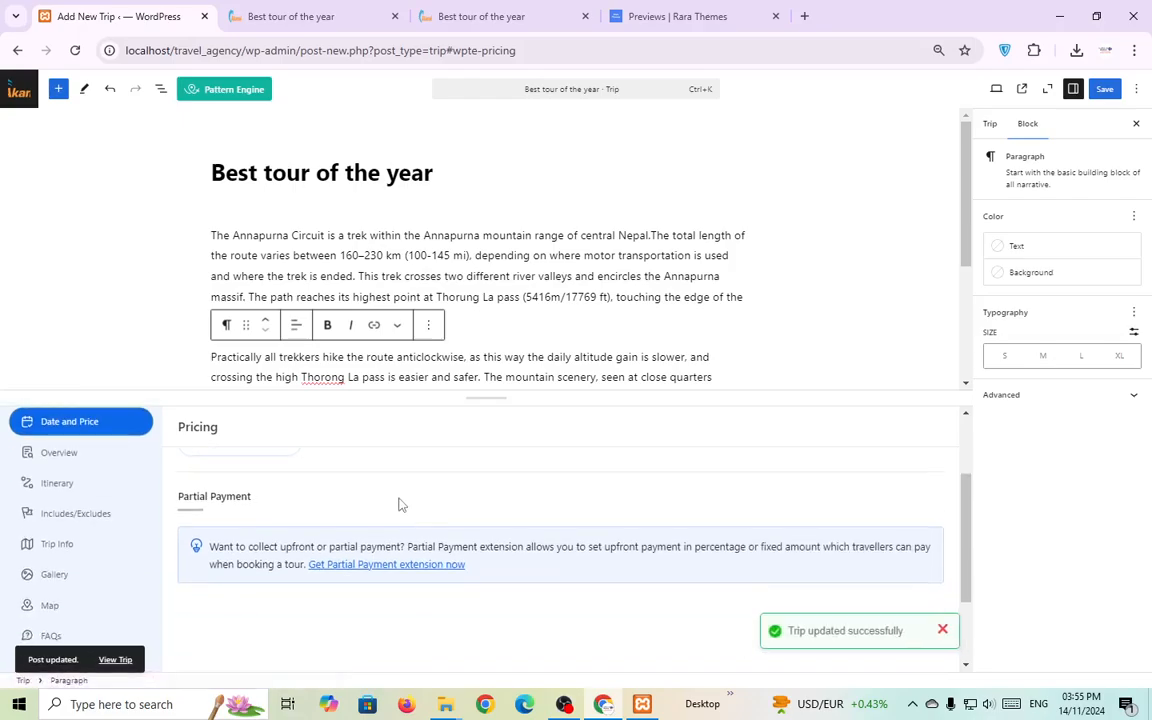
{"action": "left_click", "coordinate": [253, 522]}
{"action": "scroll", "coordinate": [437, 524], "scroll_direction": "down", "scroll_amount": 2}
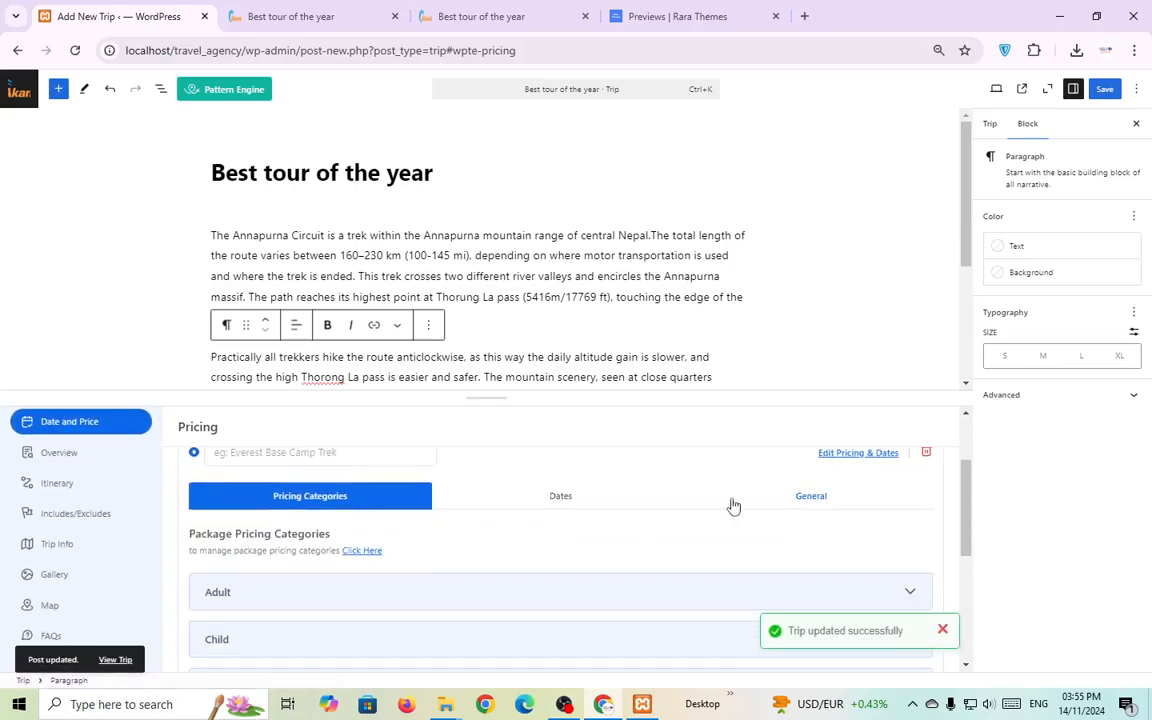
{"action": "left_click", "coordinate": [1134, 50]}
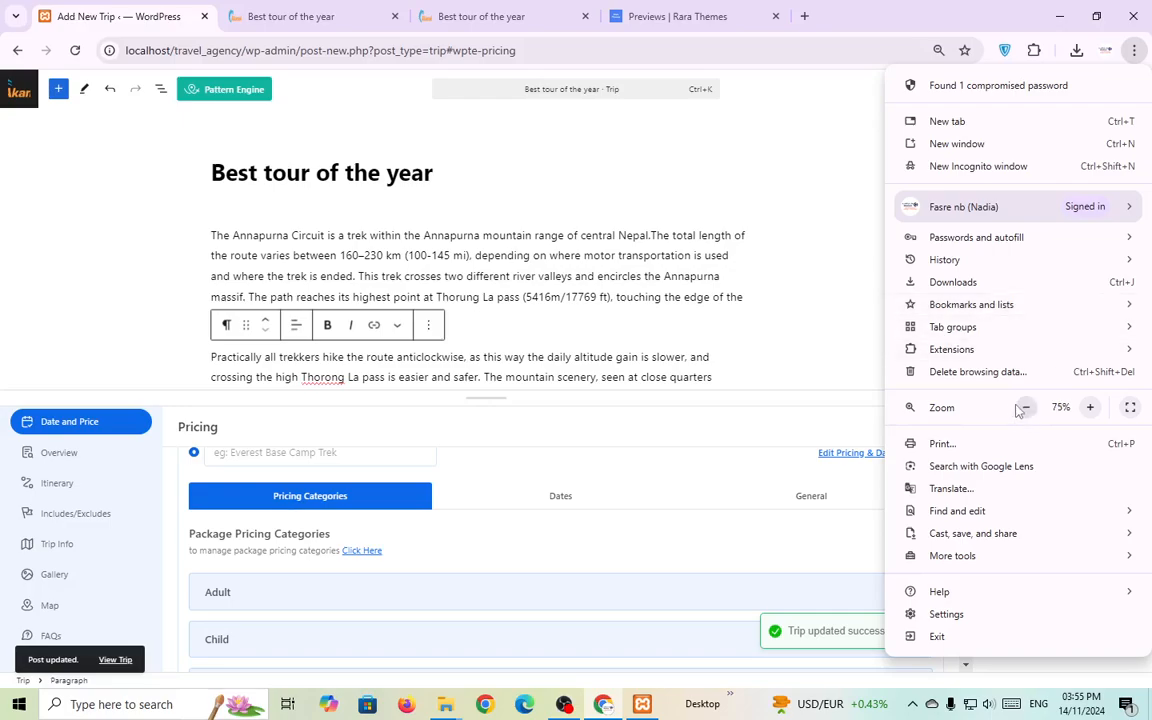
{"action": "left_click", "coordinate": [1025, 407]}
{"action": "left_click", "coordinate": [748, 393]}
{"action": "scroll", "coordinate": [600, 520], "scroll_direction": "down", "scroll_amount": 2}
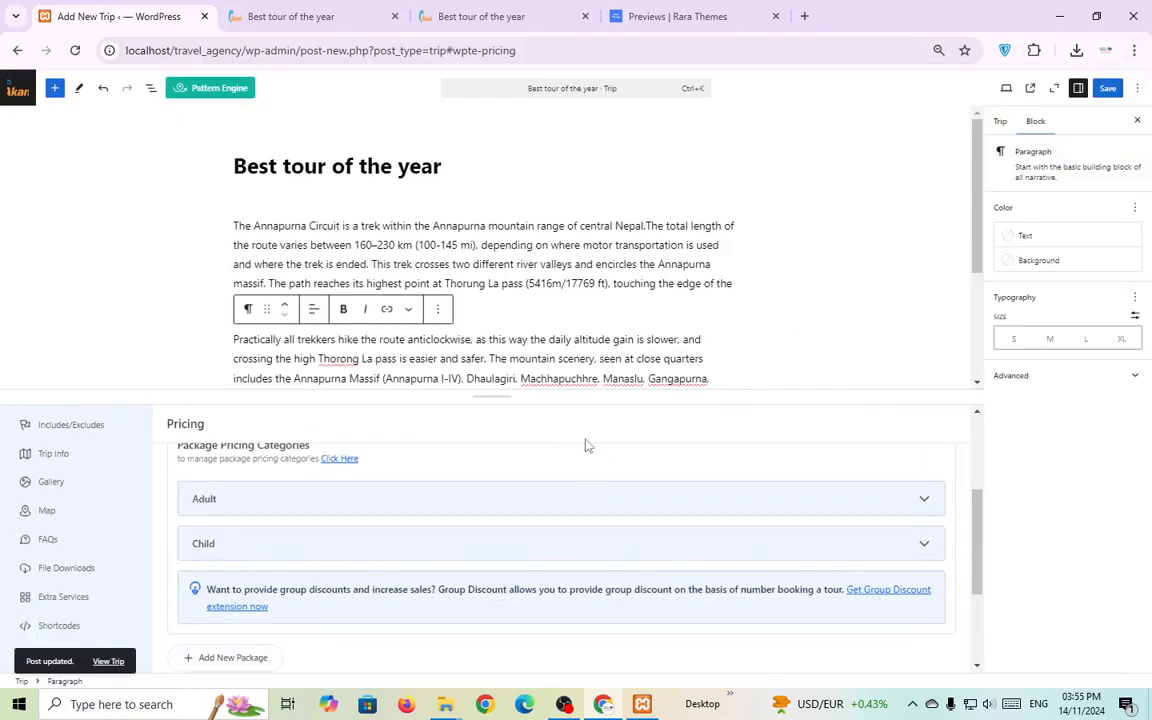
{"action": "left_click_drag", "start_coordinate": [558, 396], "coordinate": [551, 274]}
{"action": "scroll", "coordinate": [459, 452], "scroll_direction": "up", "scroll_amount": 2}
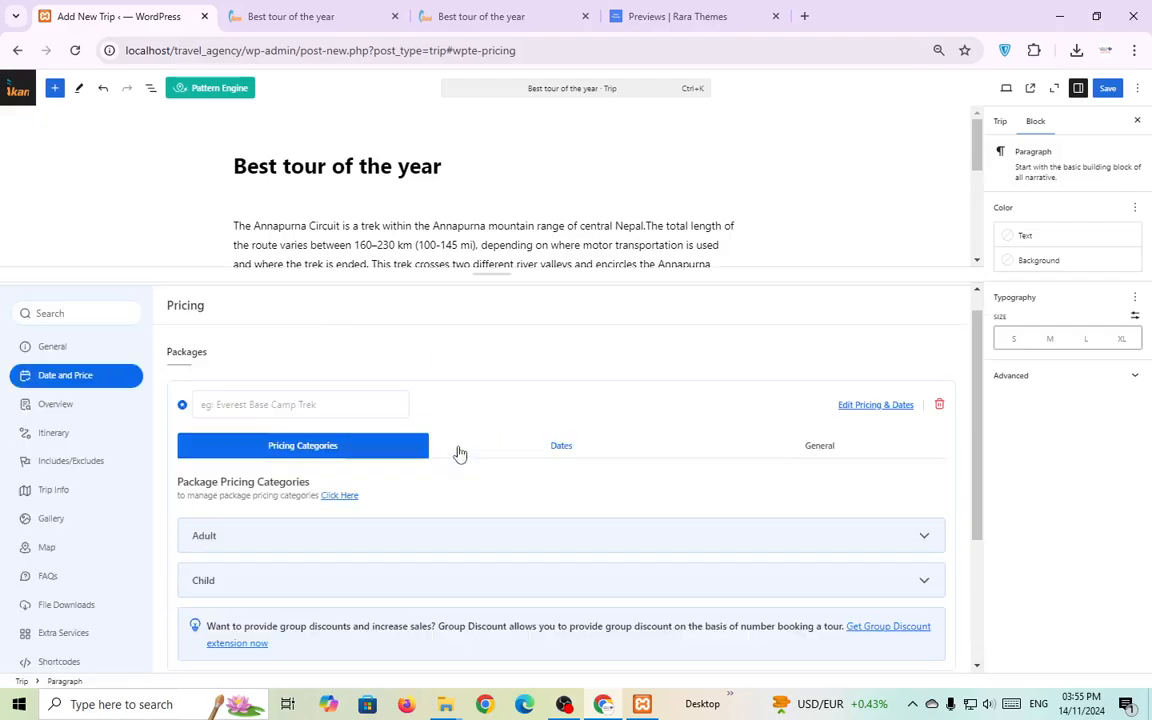
{"action": "scroll", "coordinate": [660, 492], "scroll_direction": "down", "scroll_amount": 1}
Set the Adult category to a 300 regular price Per Person with a 250 sale price.
{"action": "left_click", "coordinate": [925, 458]}
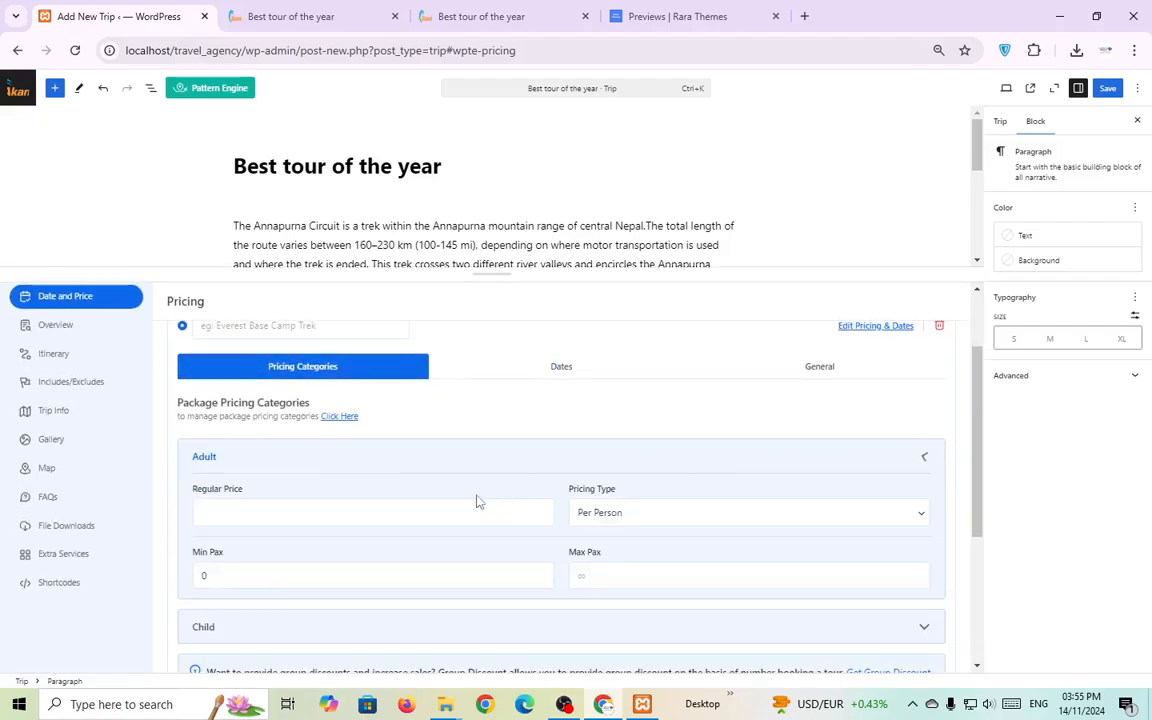
{"action": "left_click", "coordinate": [429, 514]}
{"action": "type", "text": "300"}
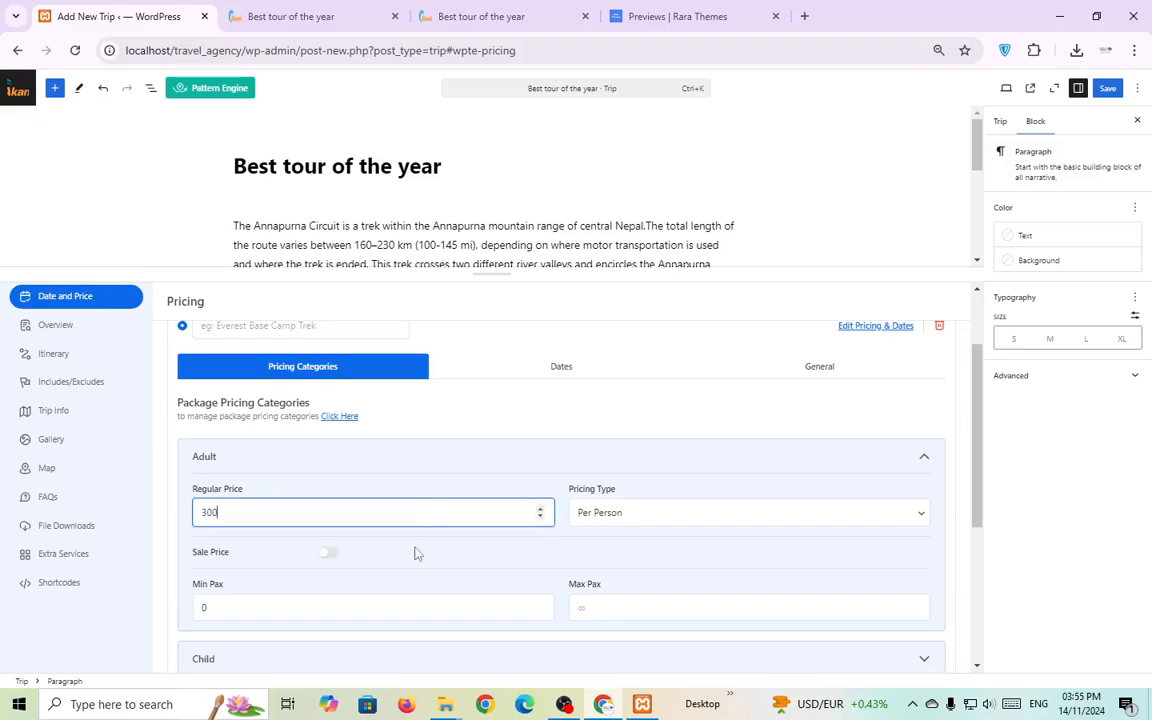
{"action": "left_click", "coordinate": [449, 549]}
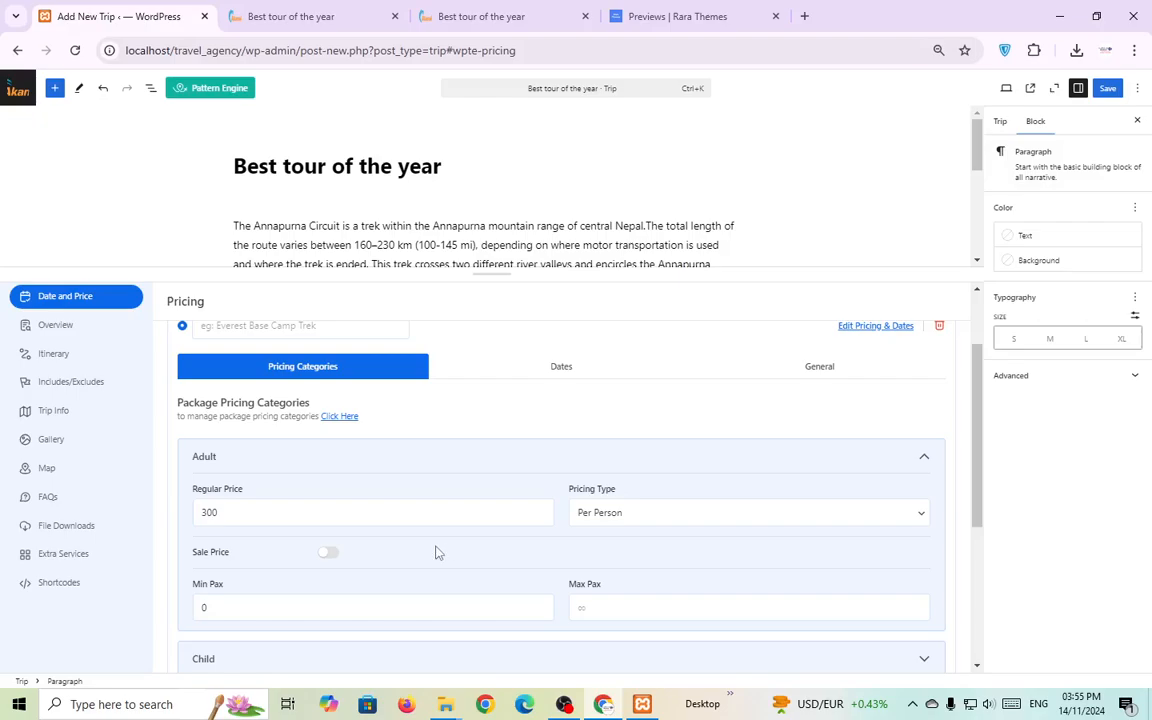
{"action": "left_click", "coordinate": [745, 528]}
{"action": "left_click", "coordinate": [664, 557]}
{"action": "left_click", "coordinate": [598, 513]}
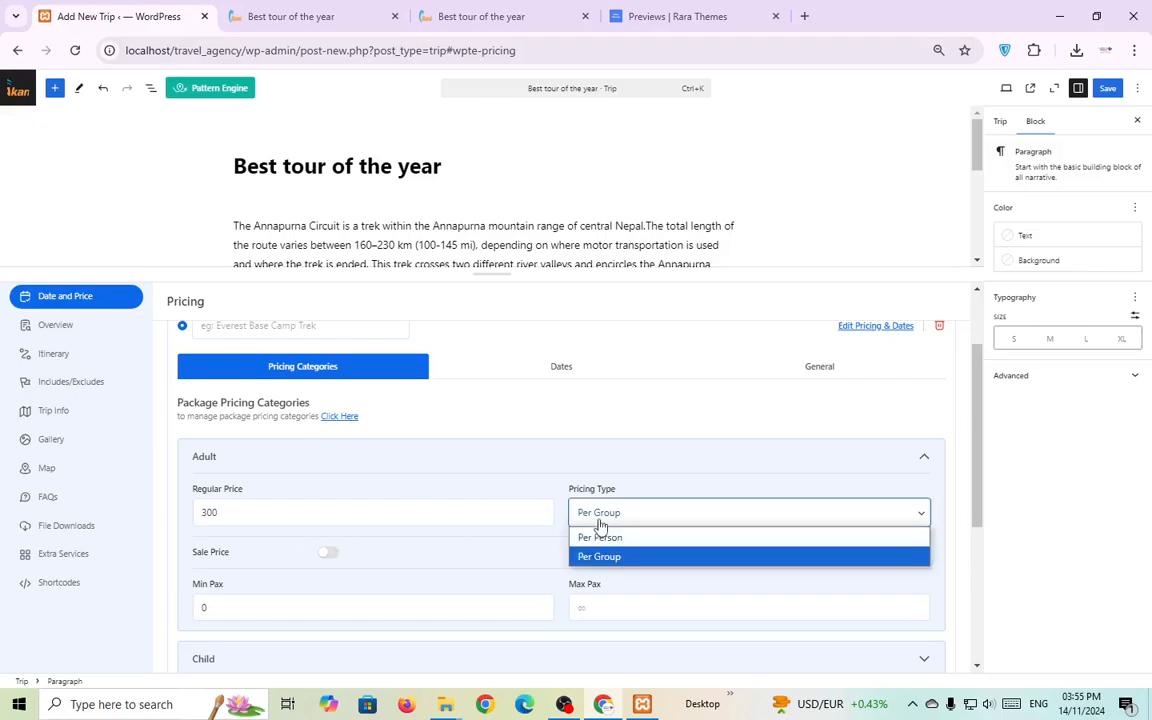
{"action": "left_click", "coordinate": [602, 530]}
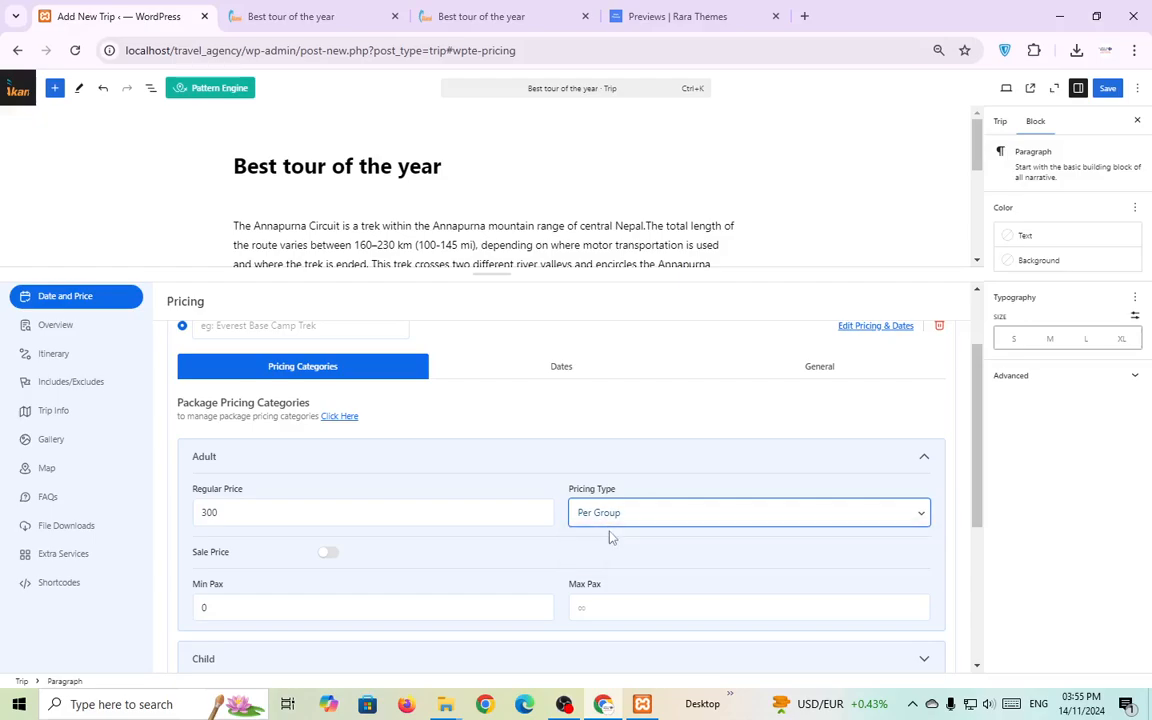
{"action": "left_click", "coordinate": [328, 553]}
{"action": "left_click", "coordinate": [394, 561]}
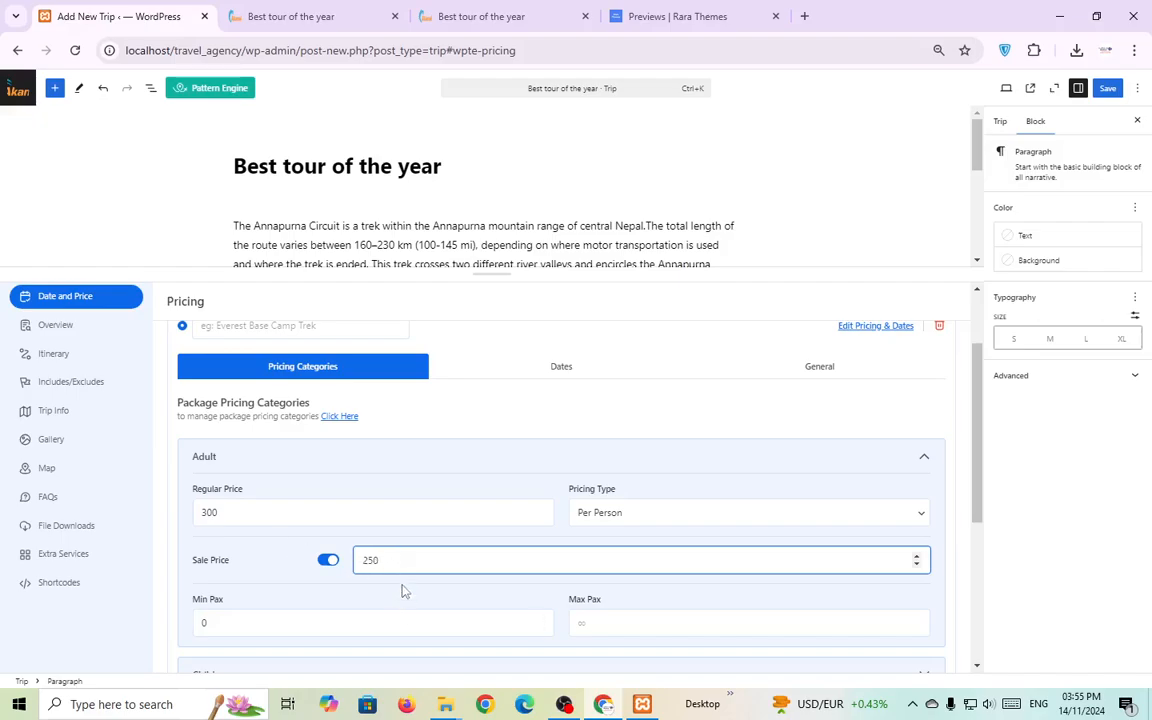
{"action": "left_click", "coordinate": [402, 590]}
{"action": "scroll", "coordinate": [406, 589], "scroll_direction": "down", "scroll_amount": 2}
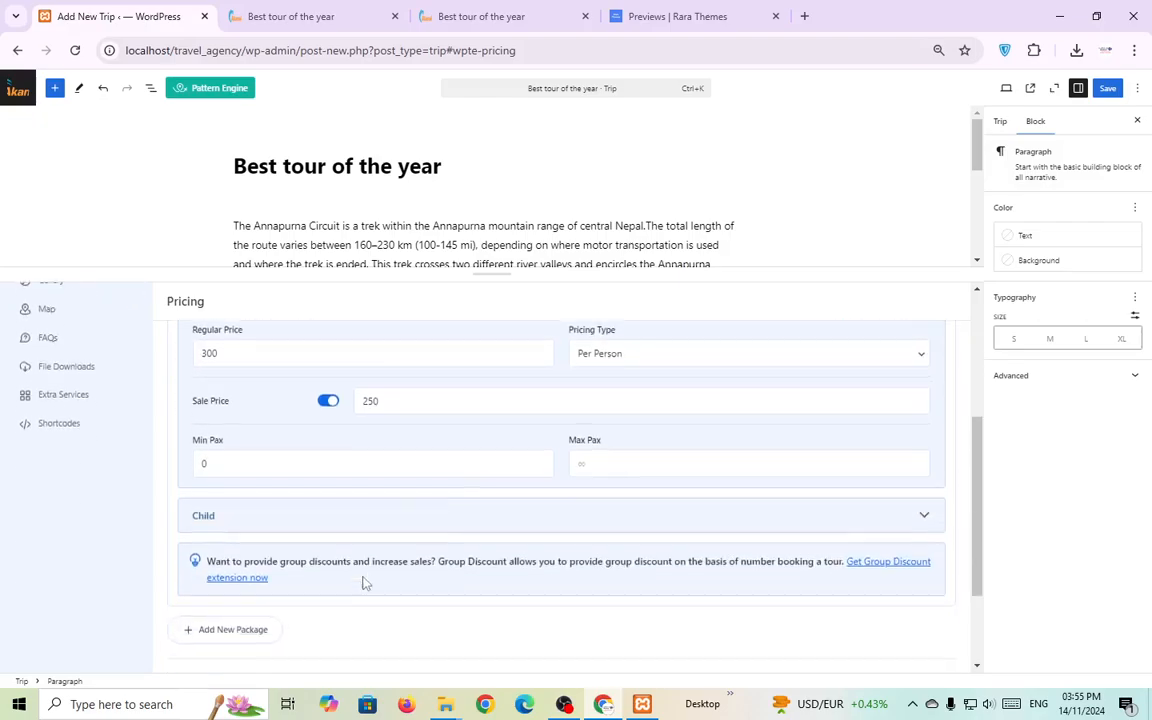
Give the Child category an 80 regular price and 50 sale price Per Person, then save with Ctrl+S.
{"action": "left_click", "coordinate": [922, 517]}
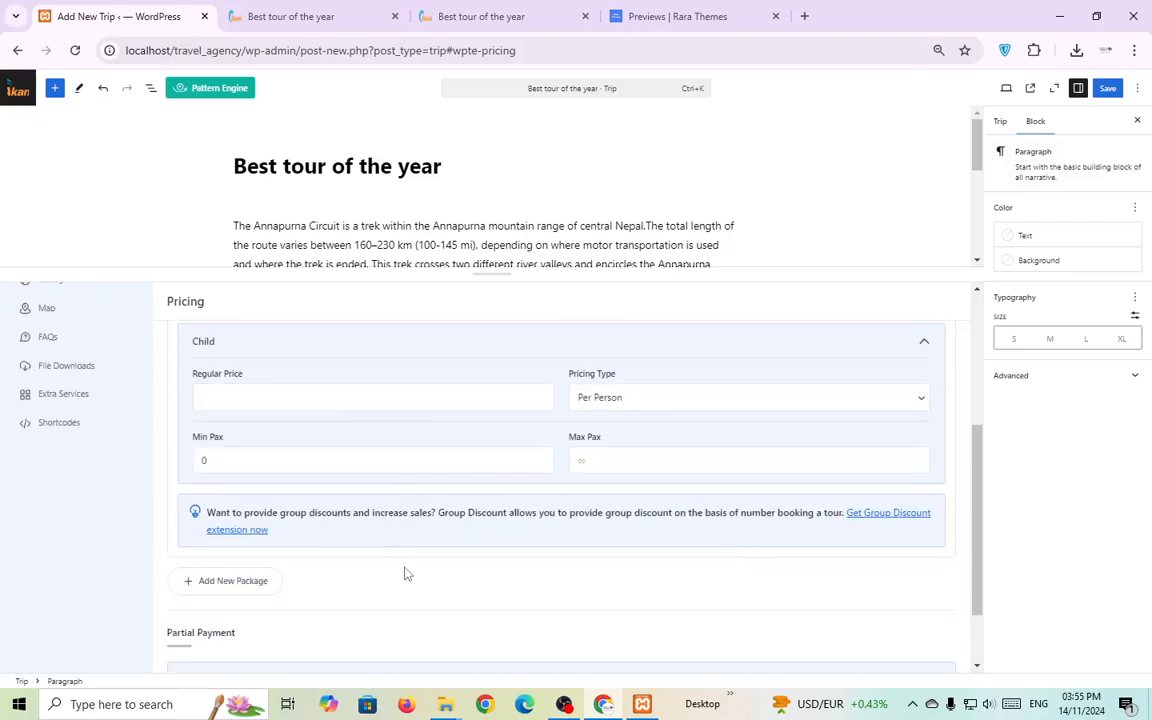
{"action": "scroll", "coordinate": [445, 535], "scroll_direction": "up", "scroll_amount": 3}
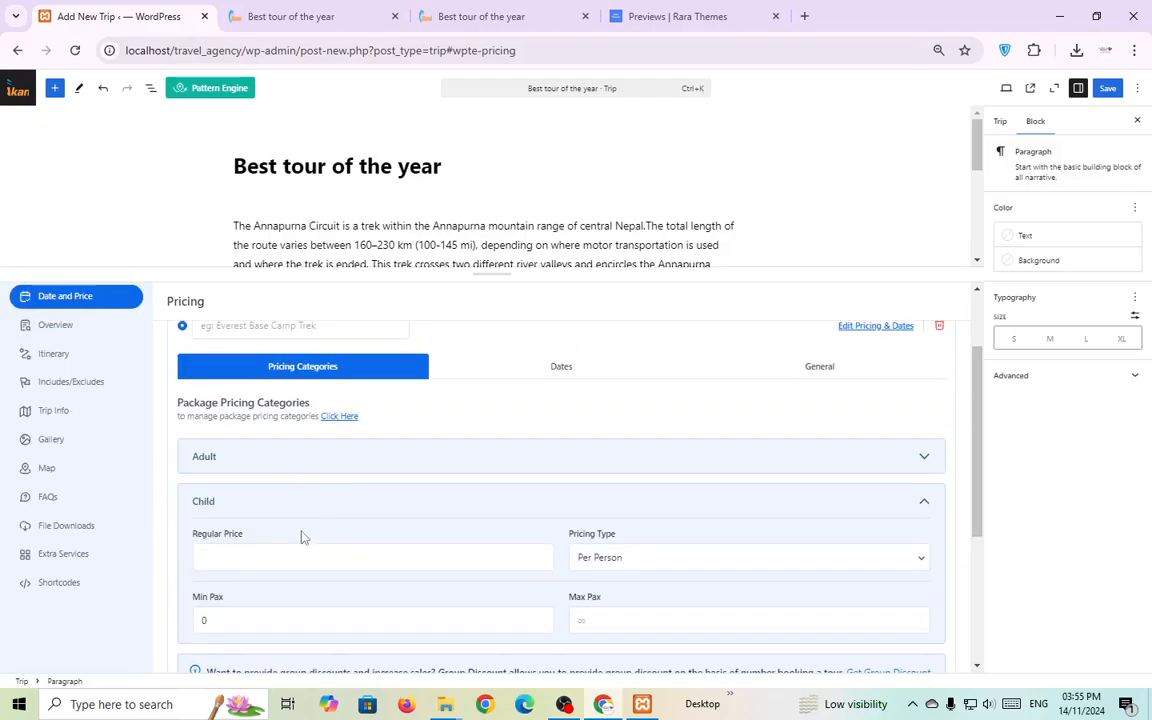
{"action": "left_click", "coordinate": [257, 559]}
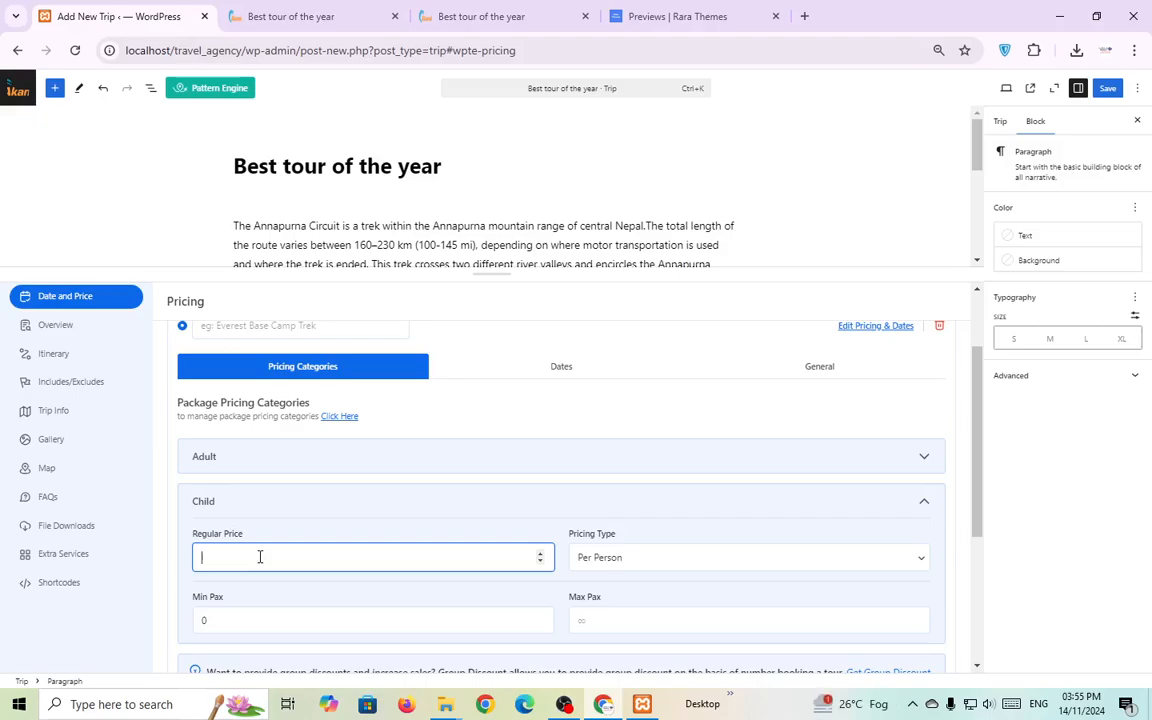
{"action": "type", "text": "80"}
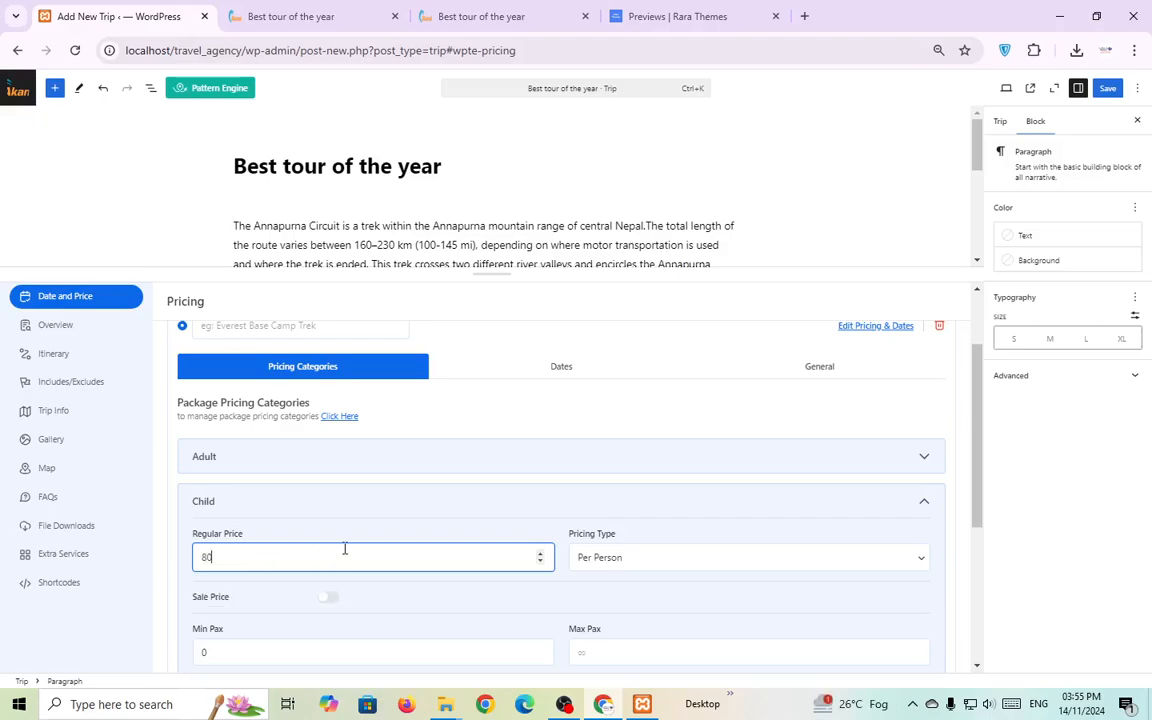
{"action": "left_click", "coordinate": [328, 598]}
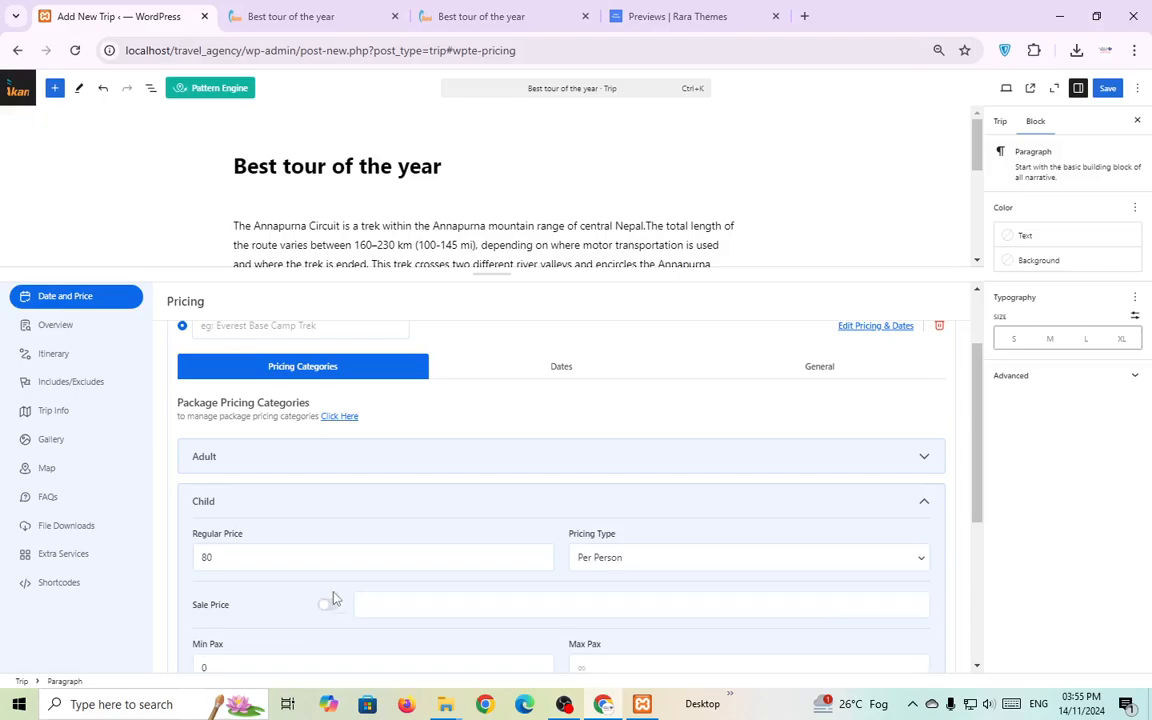
{"action": "left_click", "coordinate": [398, 606]}
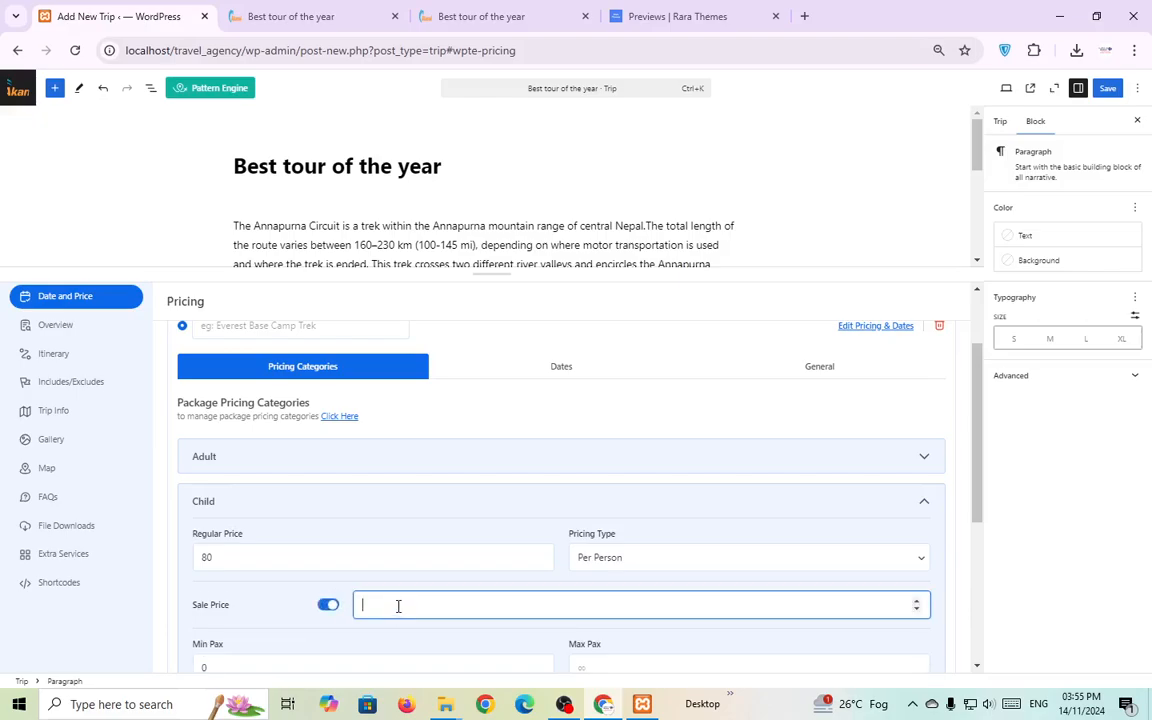
{"action": "left_click", "coordinate": [453, 588]}
{"action": "scroll", "coordinate": [390, 588], "scroll_direction": "down", "scroll_amount": 1}
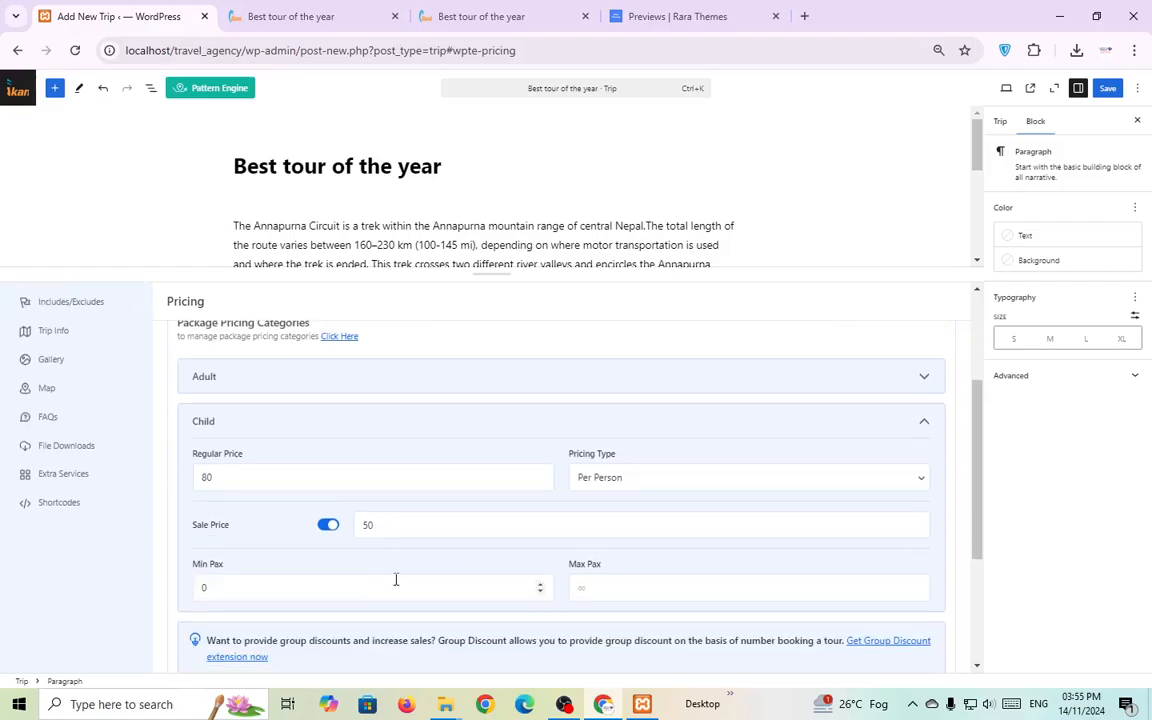
{"action": "left_click", "coordinate": [630, 480]}
{"action": "left_click", "coordinate": [621, 500]}
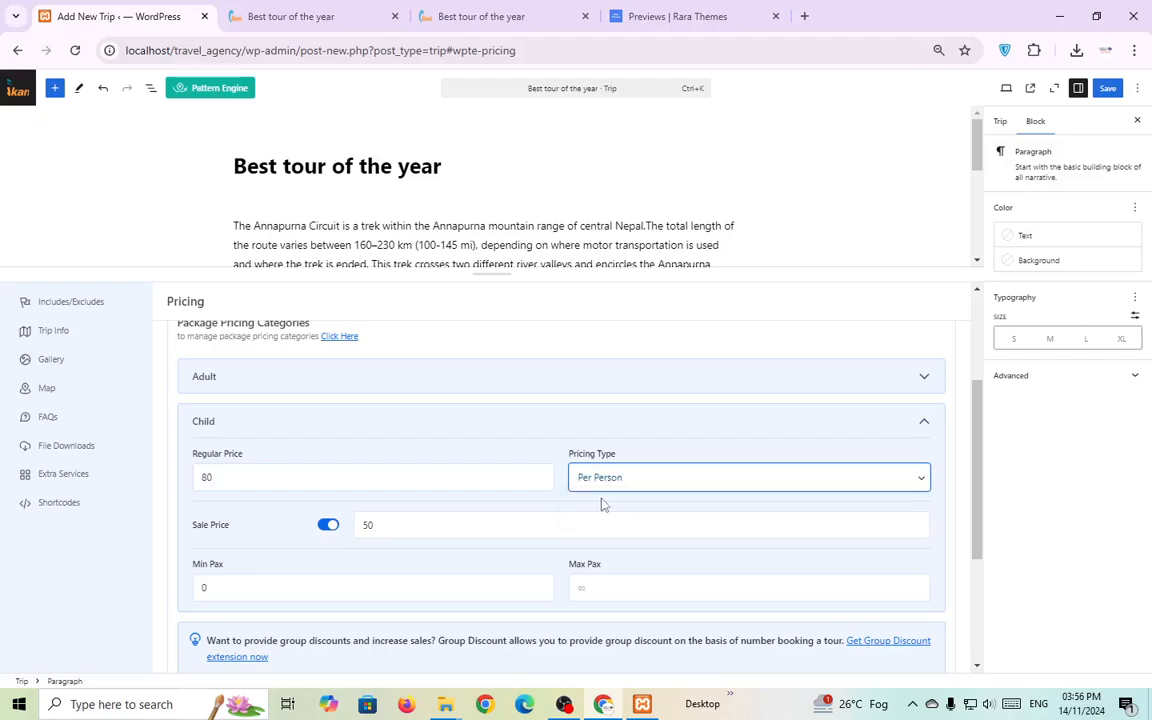
{"action": "scroll", "coordinate": [558, 513], "scroll_direction": "up", "scroll_amount": 3}
{"action": "key", "text": "ctrl+s"}
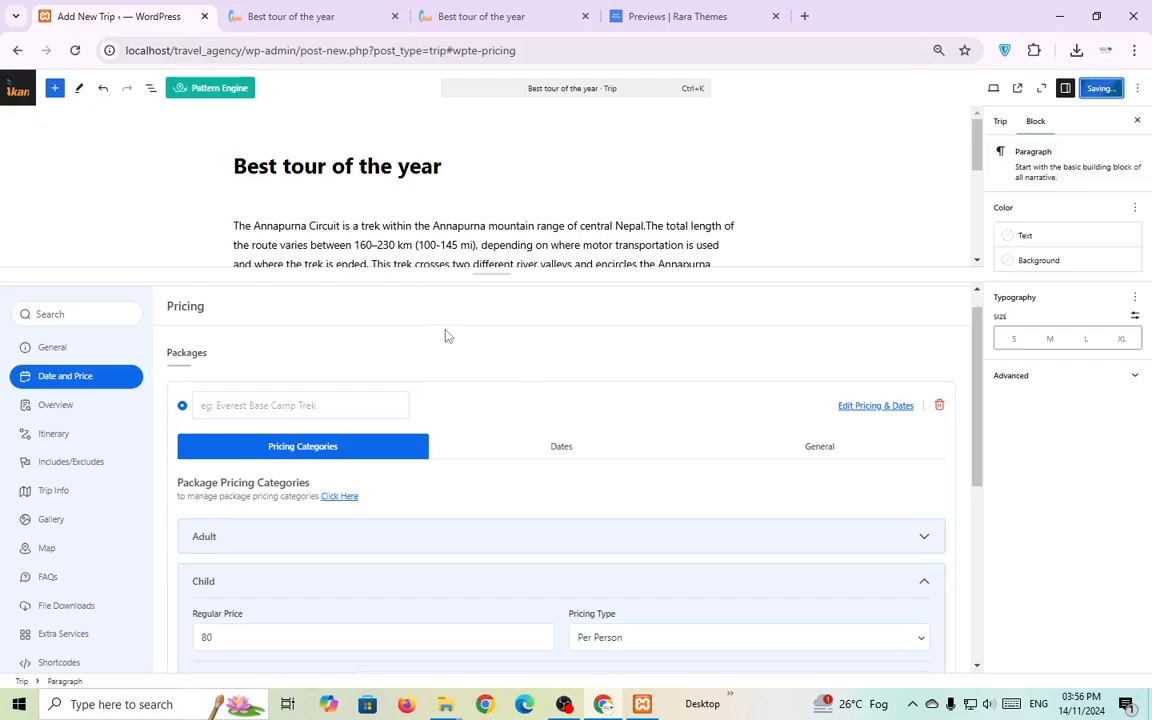
Reload the trip's live page, check the $250 adult and $50 child prices, then return to the editor.
{"action": "left_click", "coordinate": [255, 17]}
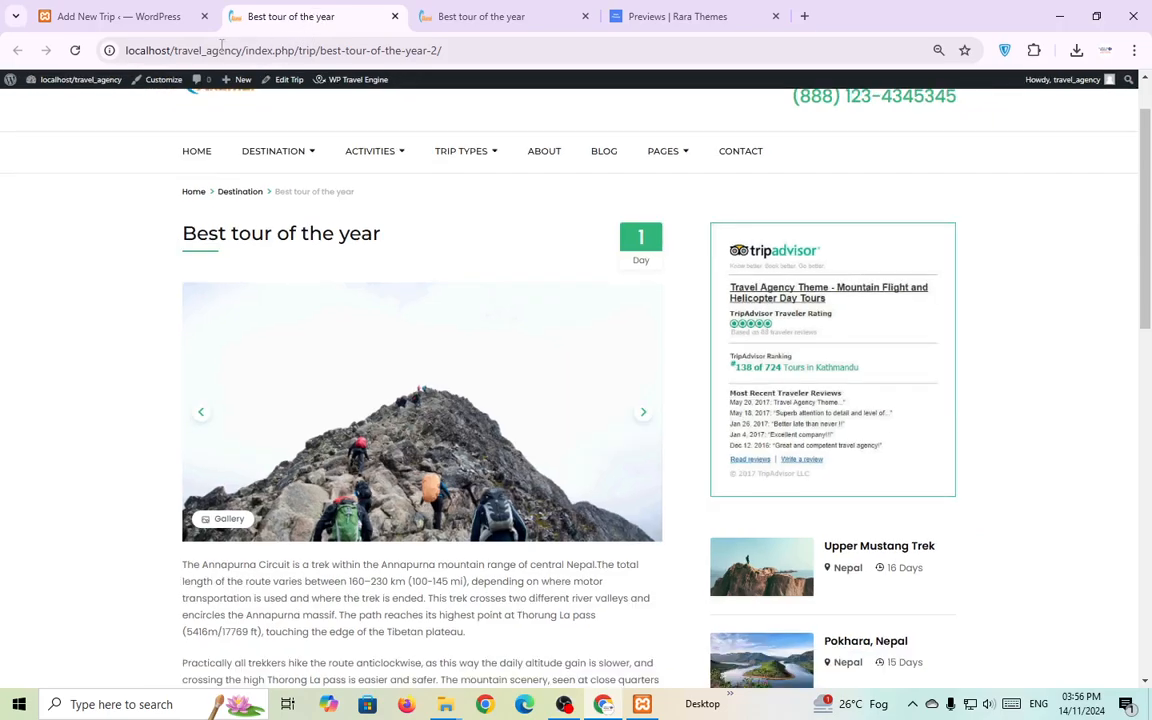
{"action": "left_click", "coordinate": [72, 52]}
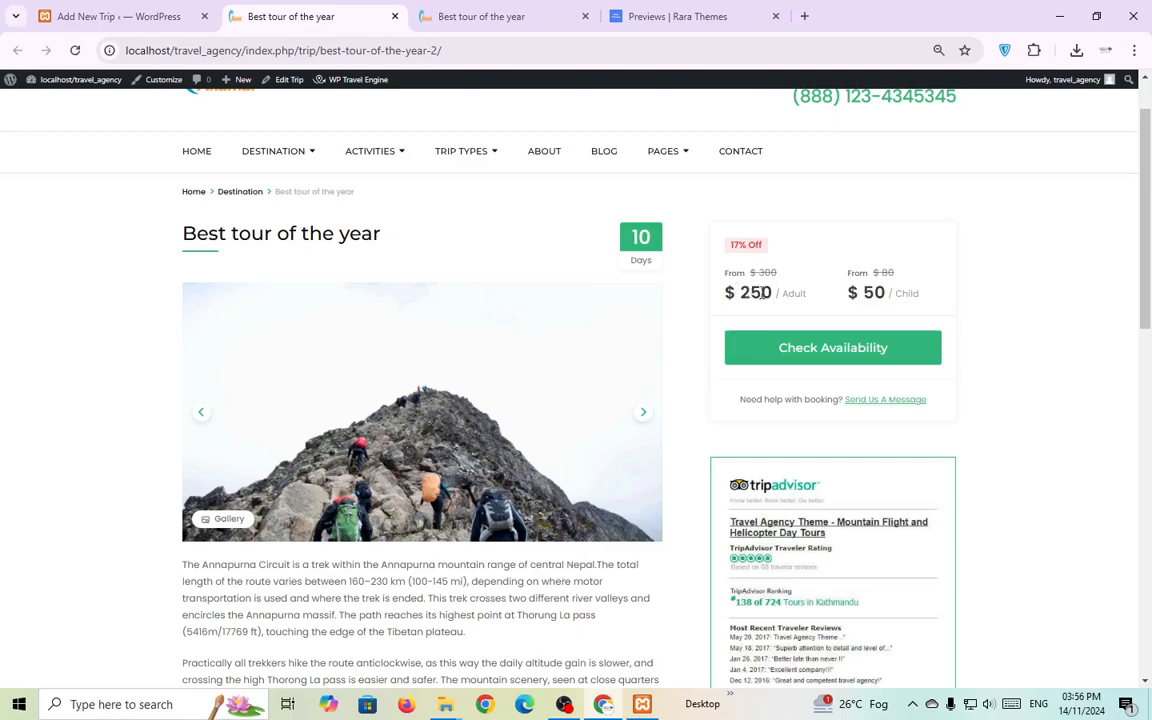
{"action": "left_click_drag", "start_coordinate": [737, 293], "coordinate": [769, 295]}
{"action": "left_click_drag", "start_coordinate": [875, 293], "coordinate": [886, 293]}
{"action": "left_click_drag", "start_coordinate": [770, 293], "coordinate": [715, 303]}
{"action": "left_click", "coordinate": [715, 303]}
{"action": "left_click", "coordinate": [118, 16]}
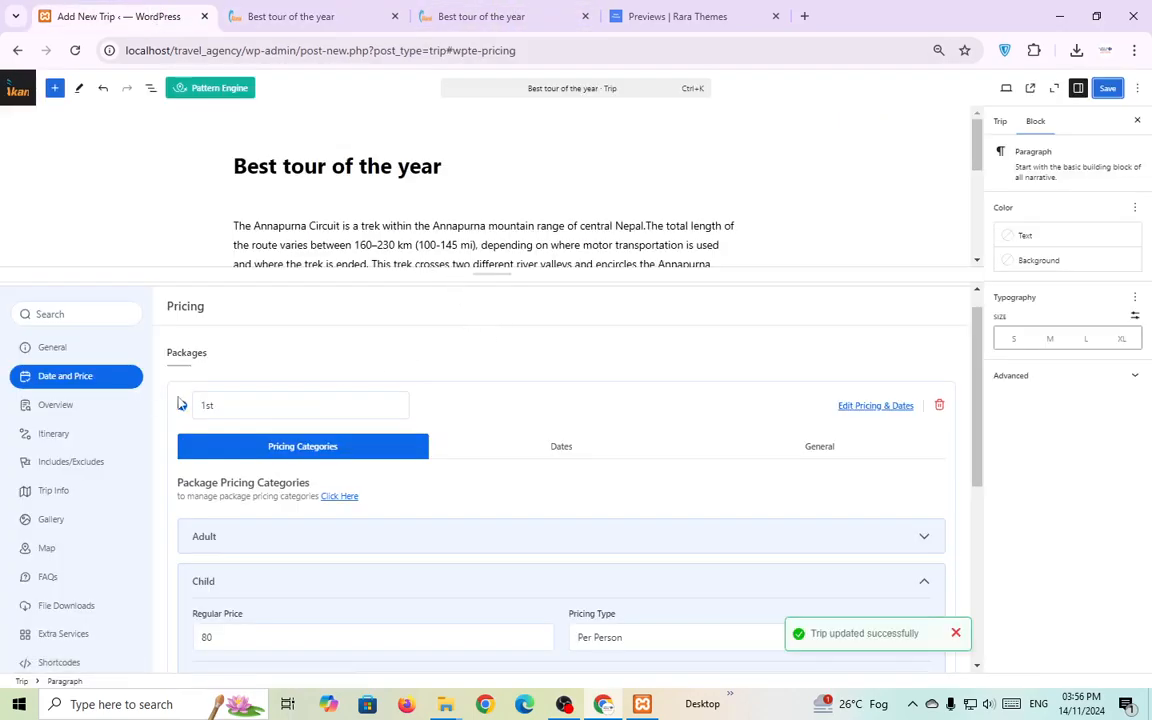
Copy the sample trip's three Overview paragraphs.
{"action": "left_click", "coordinate": [72, 410]}
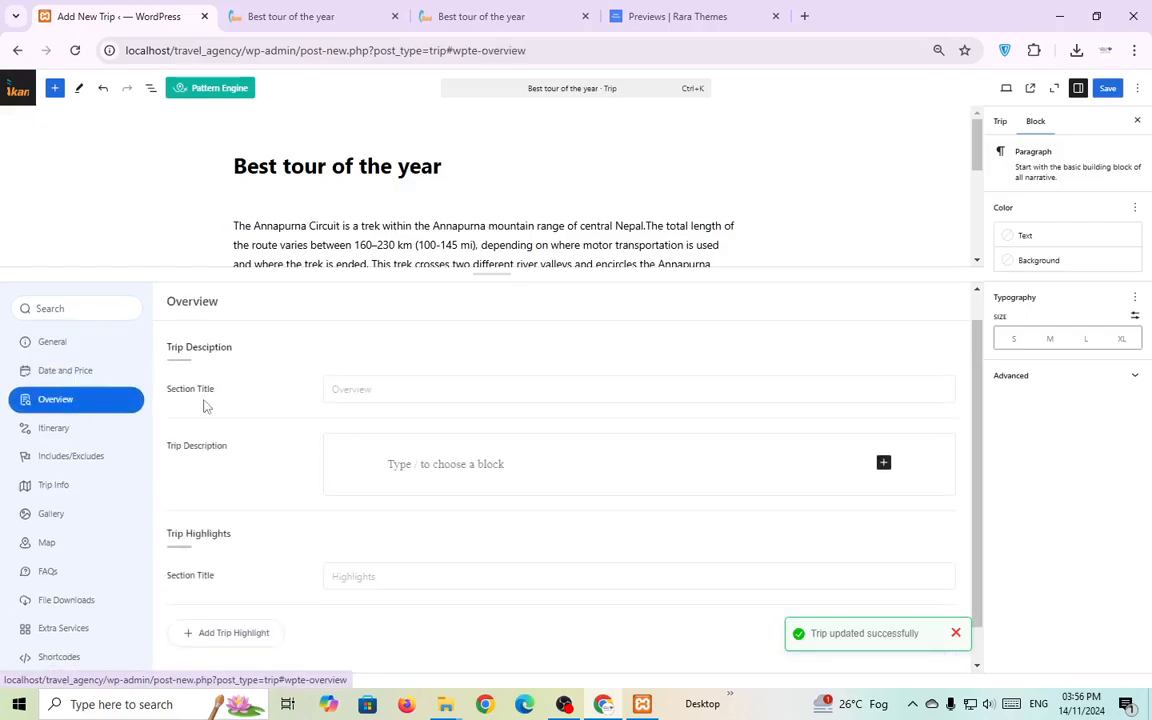
{"action": "left_click", "coordinate": [300, 16]}
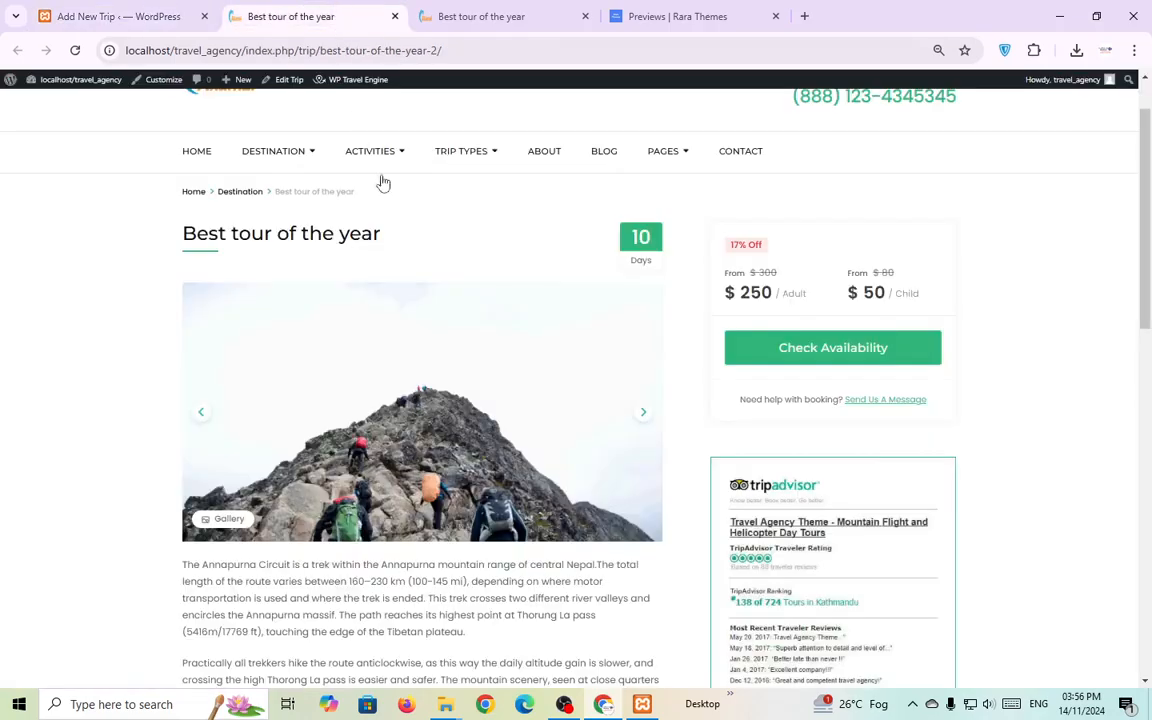
{"action": "scroll", "coordinate": [361, 324], "scroll_direction": "down", "scroll_amount": 10}
{"action": "scroll", "coordinate": [350, 340], "scroll_direction": "down", "scroll_amount": 2}
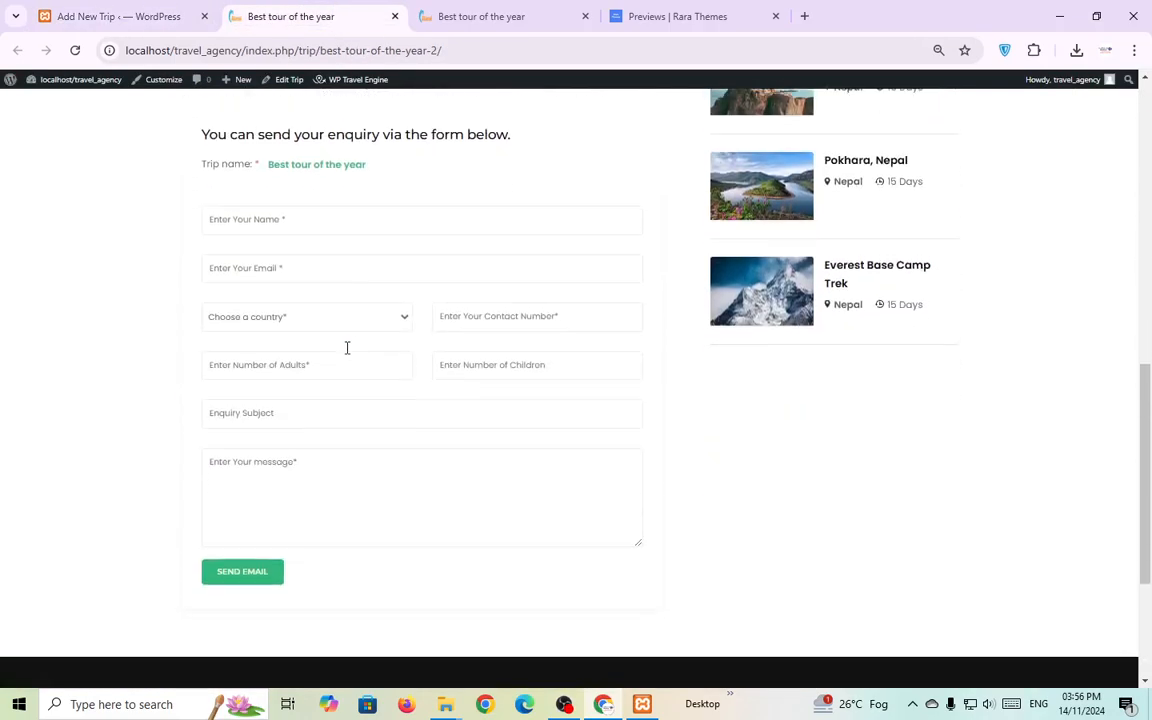
{"action": "scroll", "coordinate": [347, 347], "scroll_direction": "up", "scroll_amount": 2}
{"action": "left_click", "coordinate": [476, 16]}
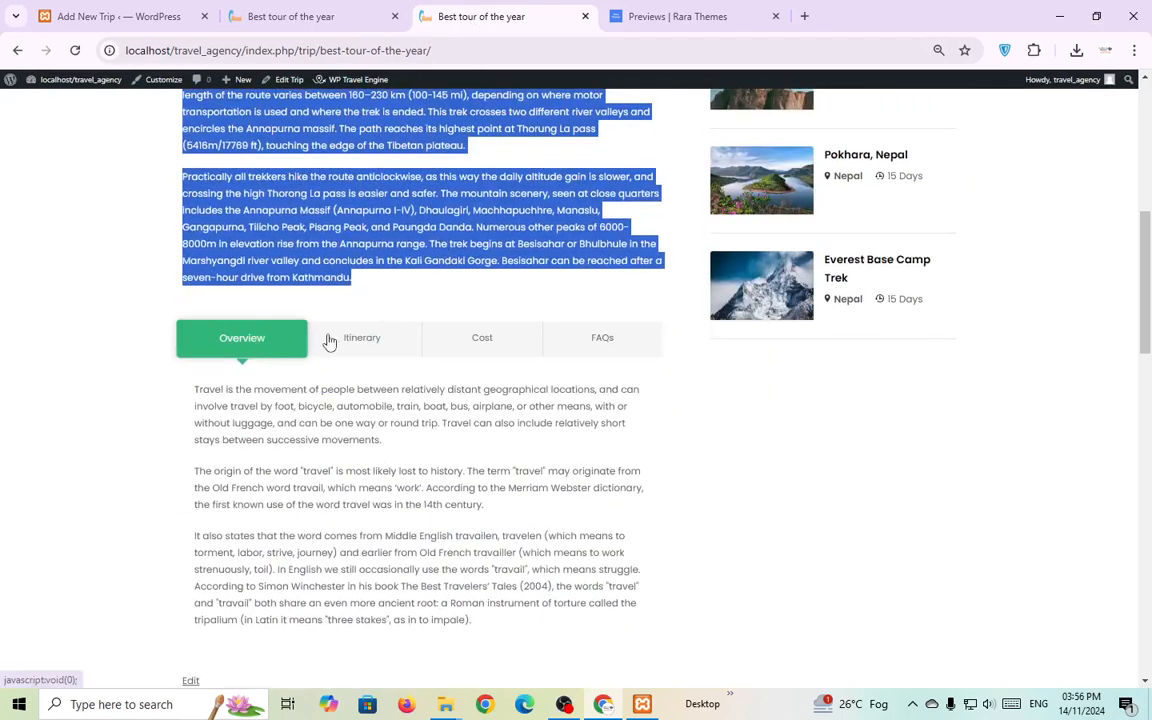
{"action": "left_click", "coordinate": [489, 465]}
{"action": "scroll", "coordinate": [494, 454], "scroll_direction": "down", "scroll_amount": 1}
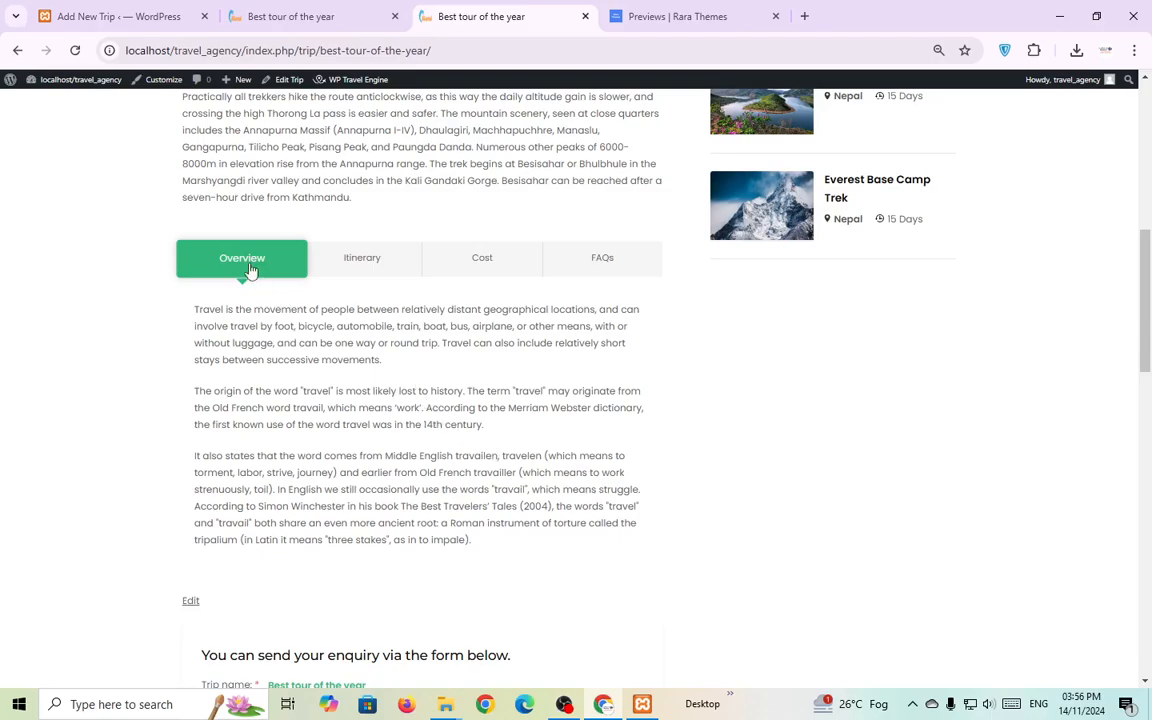
{"action": "left_click_drag", "start_coordinate": [501, 547], "coordinate": [193, 312]}
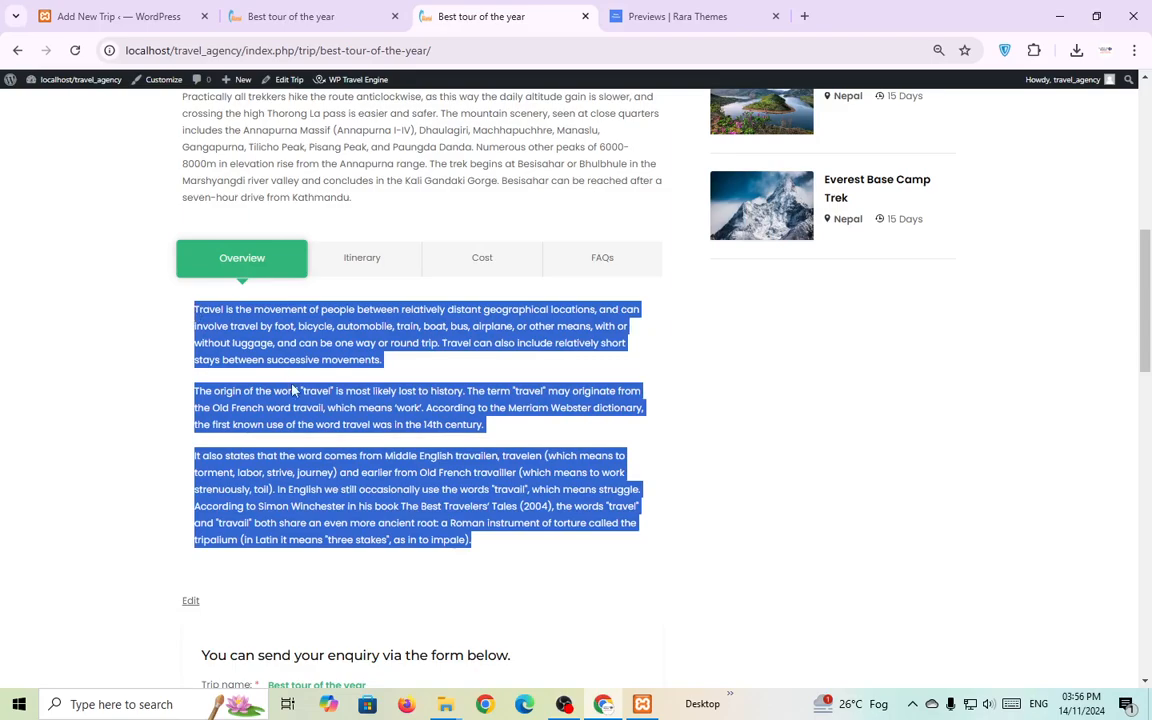
Paste the paragraphs into the Trip Description and save the trip with Ctrl+S.
{"action": "left_click", "coordinate": [115, 16]}
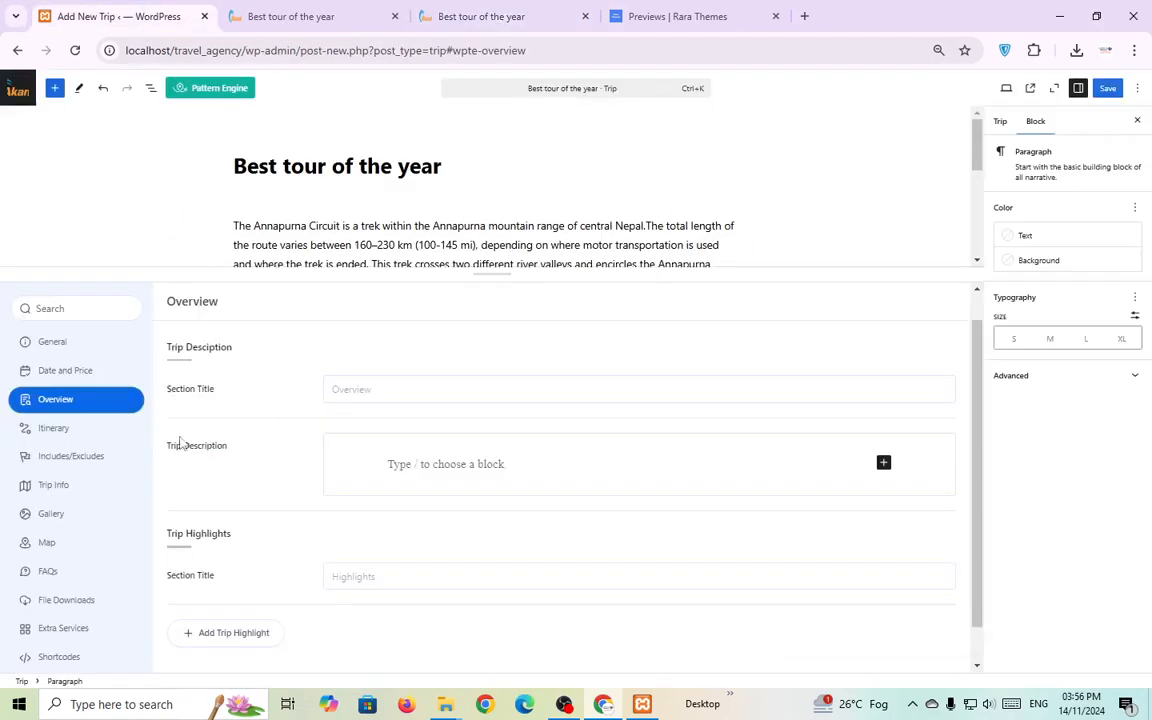
{"action": "left_click", "coordinate": [446, 460]}
{"action": "type", "text": "Travel is the movement of people between relatively distant geographical locations, and can involve travel by foot, bicycle, automobile, train, boat, bus, airplane, or other means, with or without luggage, and can be one way or round trip. Travel can also include relatively short stays between successive movements. The origin of the word \"travel\" is most likely lost to history. The term \"travel\" may originate from the Old French word travail, which means 'work'. According to the Merriam-Webster dictionary, the first known use of the word travel was in the 14th century. It also states that the word comes from Middle English travailen, travelen (which means to torment, labor, strive, journey) and earlier from Old French travailler (which means to work strenuously, toil). In English we still occasionally use the words \"travail\", which means struggle. According to Simon Winchester in his book The Best Travelers' Tales (2004), the words \"travel\" and \"travail\" both share an even more ancient root: a Roman instrument of torture called the tripalium (in Latin it means \"three stakes\", as in to impale)."}
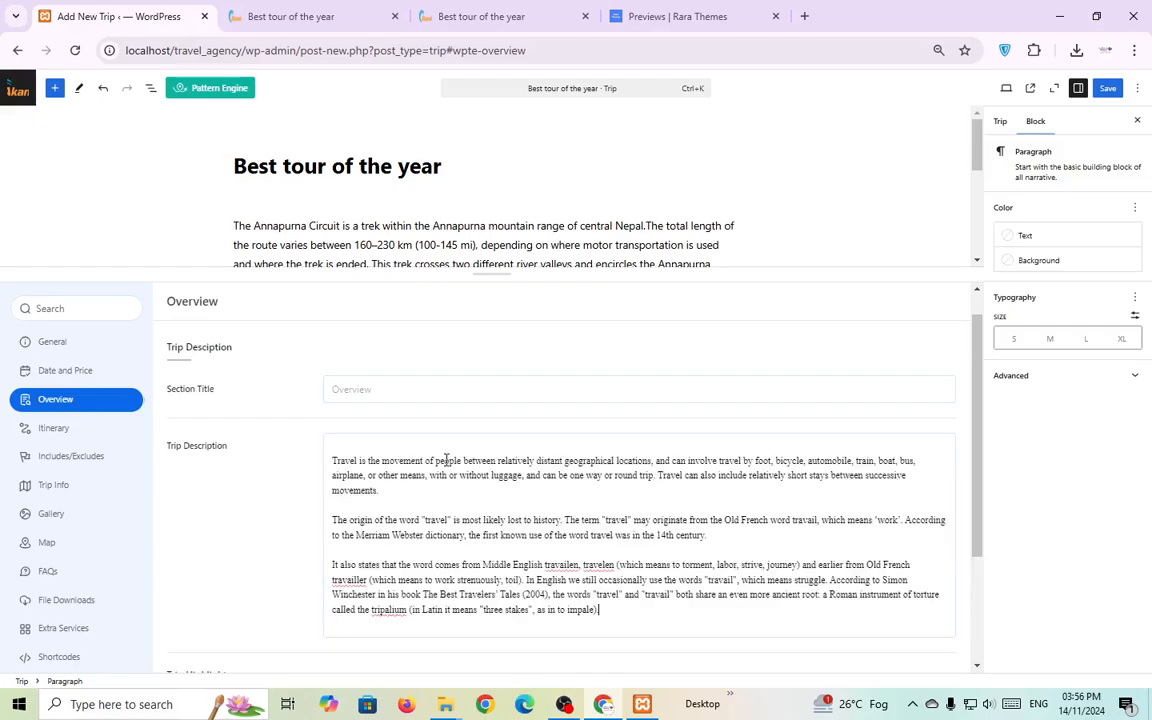
{"action": "key", "text": "ctrl+s"}
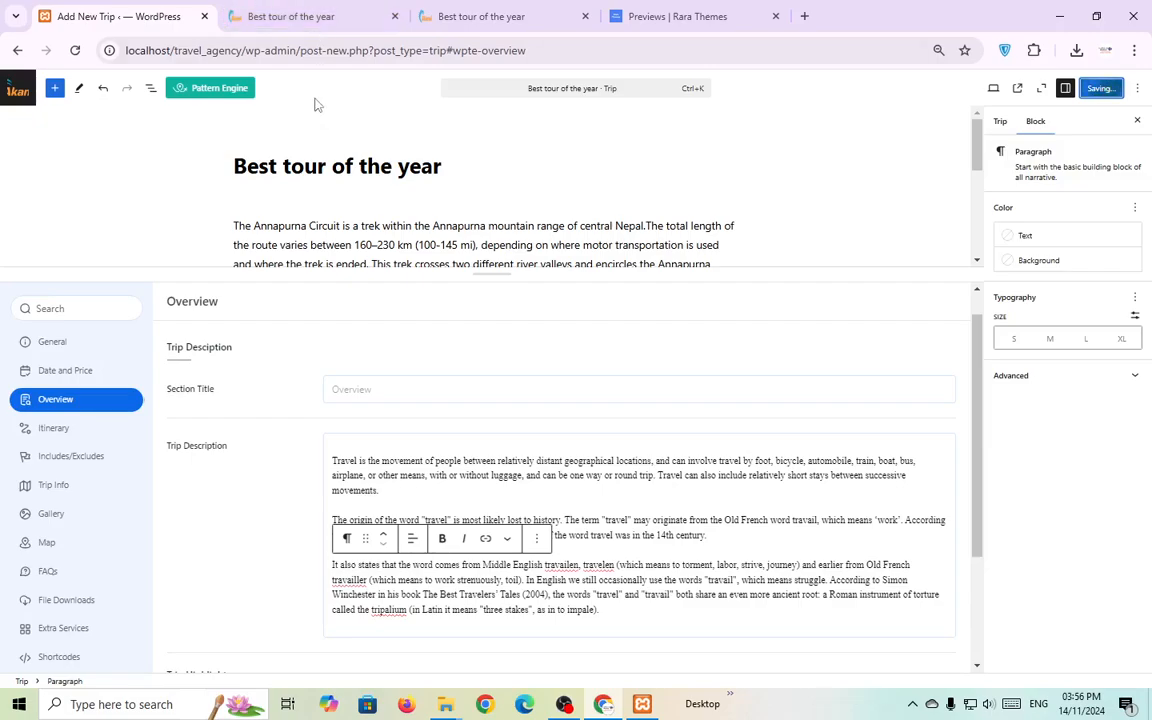
{"action": "mouse_move", "coordinate": [321, 11]}
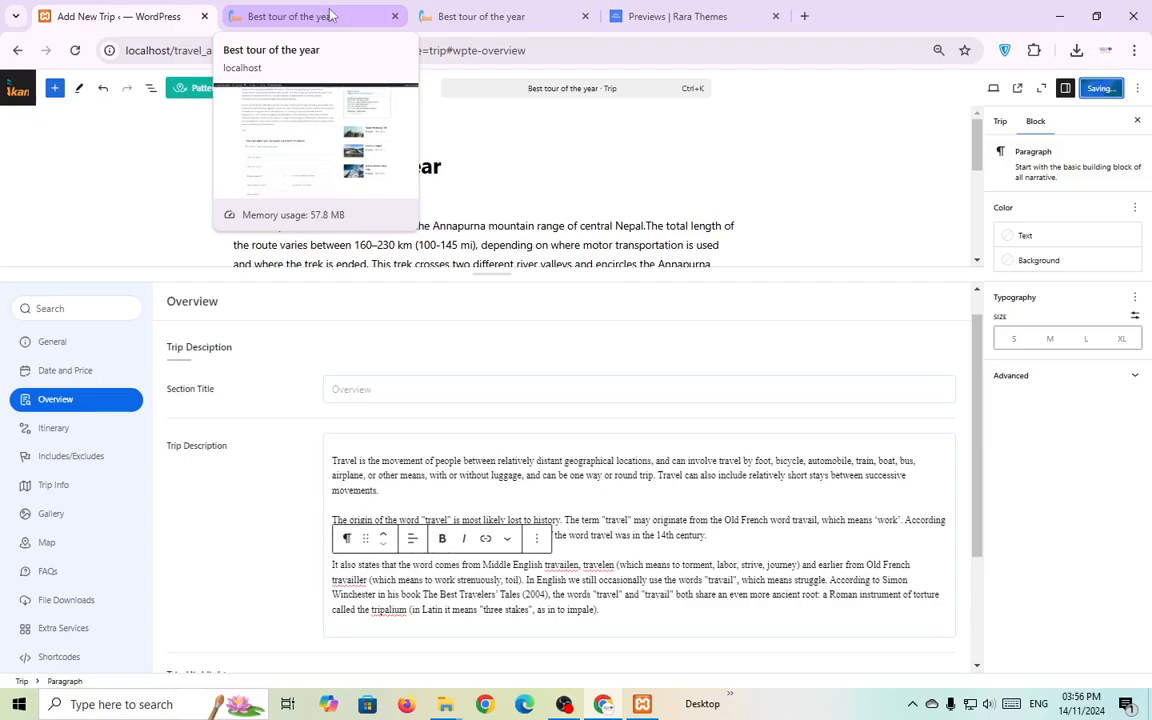
Reload the trip's preview page to see the saved overview.
{"action": "left_click", "coordinate": [285, 18]}
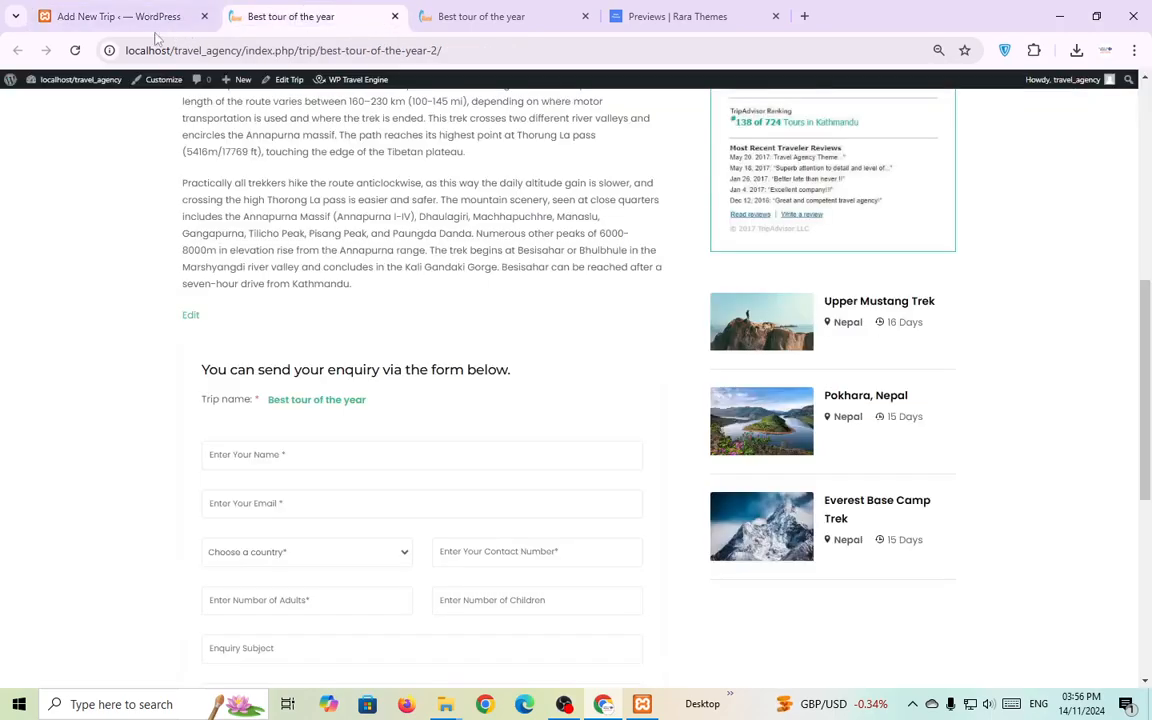
{"action": "left_click", "coordinate": [75, 50]}
{"action": "scroll", "coordinate": [434, 304], "scroll_direction": "down", "scroll_amount": 1}
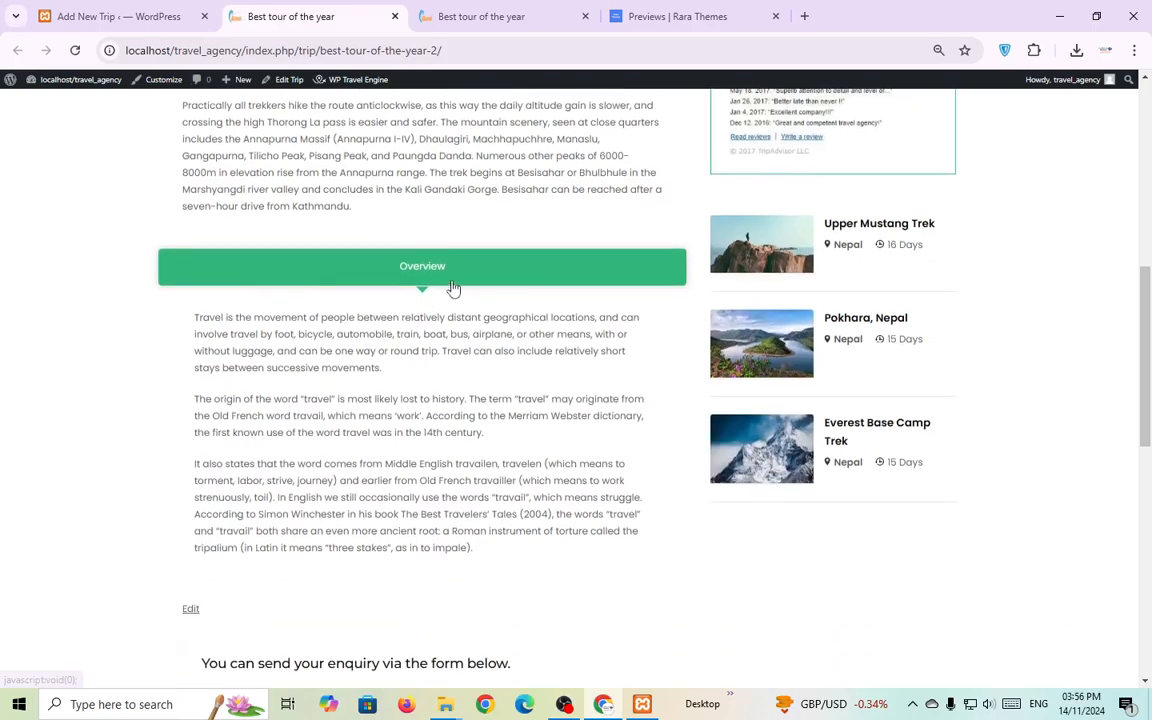
{"action": "left_click", "coordinate": [455, 51]}
Copy the sample trip's Day 1 itinerary title and bring up the trip's Itinerary settings.
{"action": "left_click", "coordinate": [467, 22]}
{"action": "left_click", "coordinate": [366, 259]}
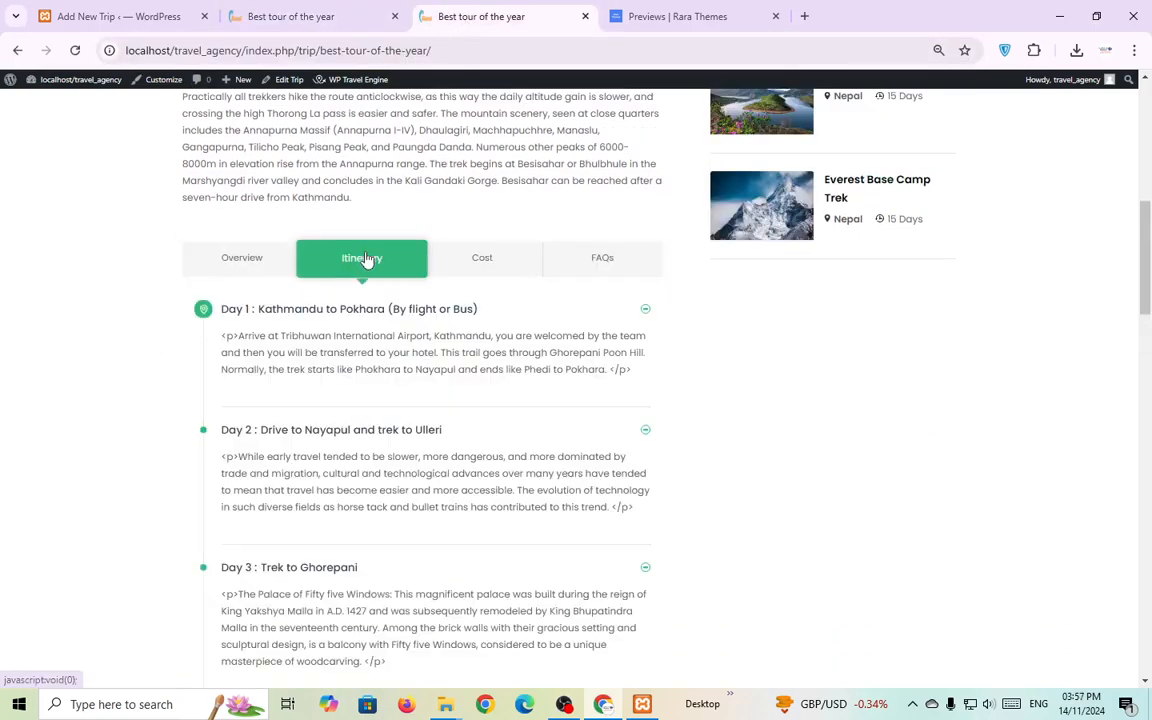
{"action": "left_click", "coordinate": [643, 312]}
{"action": "left_click", "coordinate": [640, 313]}
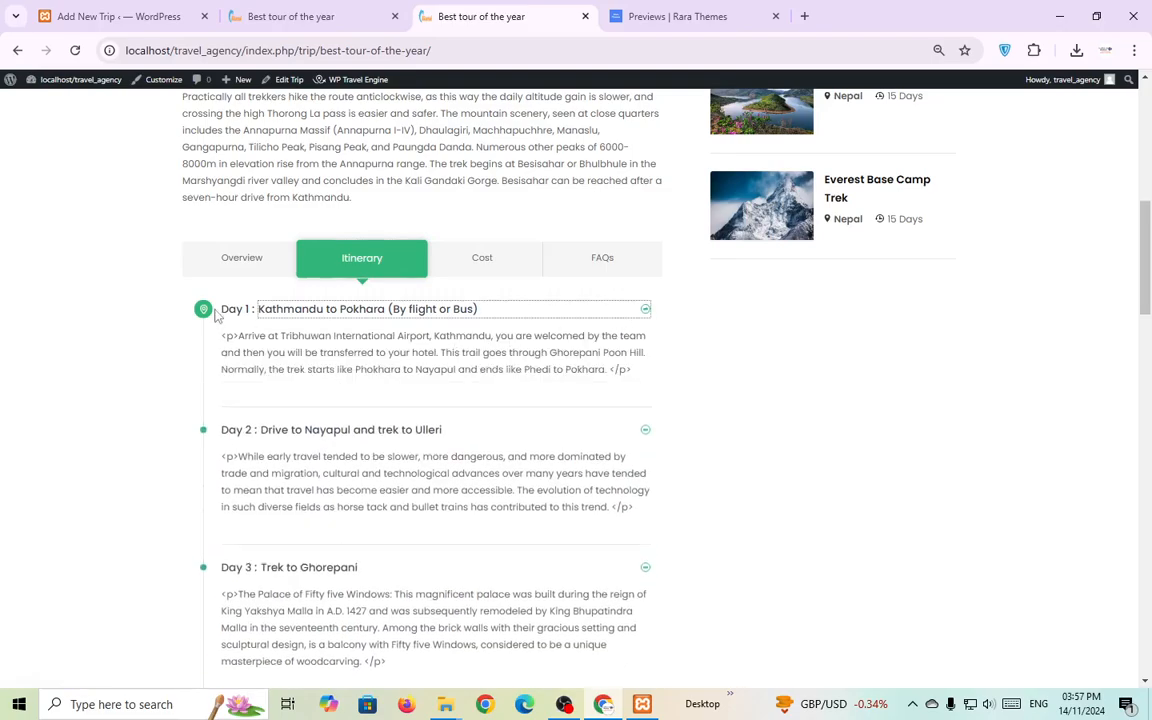
{"action": "left_click_drag", "start_coordinate": [203, 308], "coordinate": [506, 319]}
{"action": "key", "text": "ctrl+c"}
{"action": "left_click", "coordinate": [155, 10]}
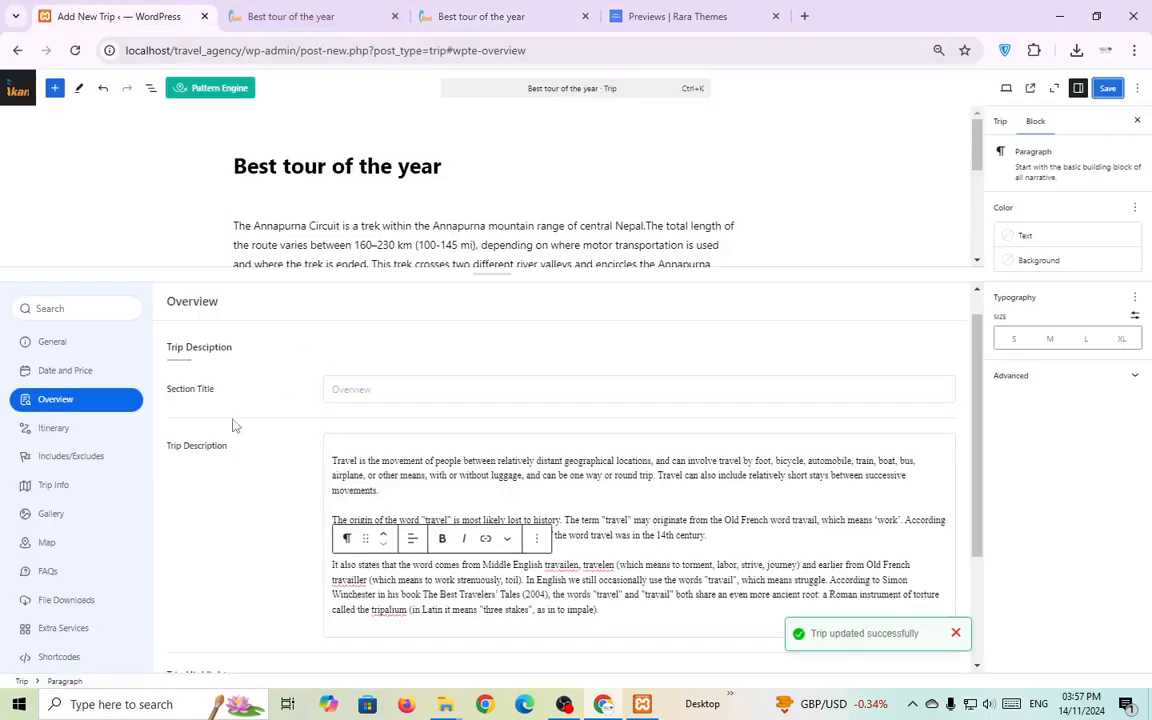
{"action": "left_click", "coordinate": [65, 427]}
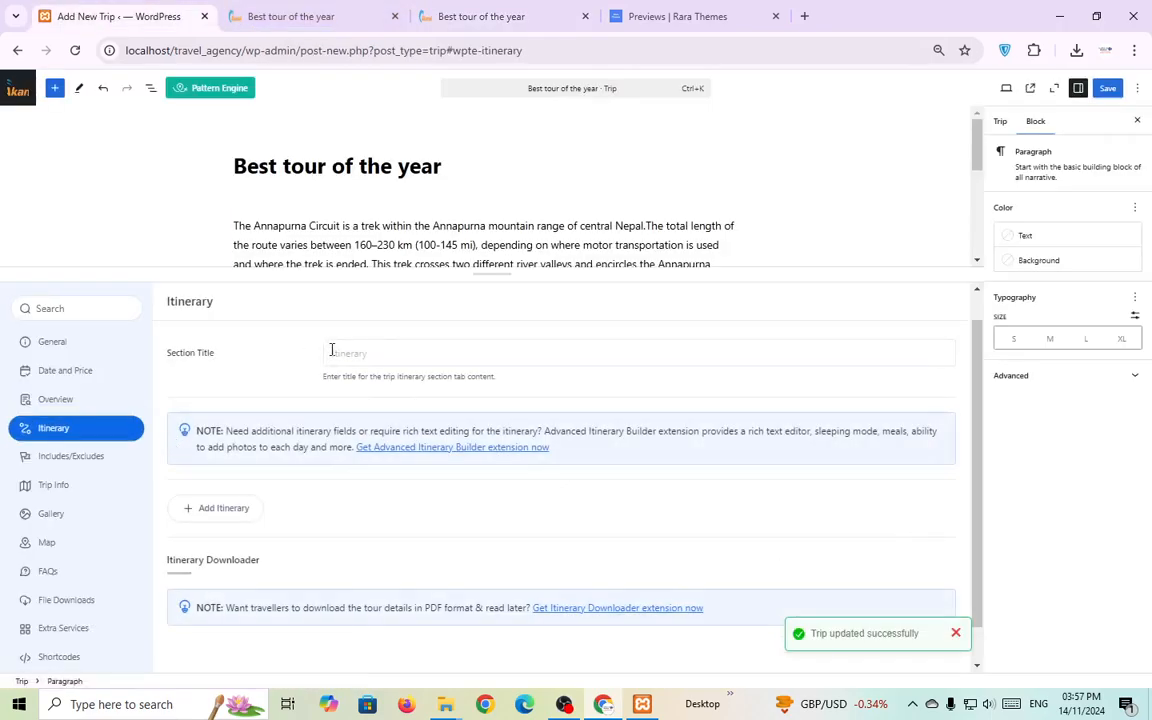
Add itinerary Day 01, Kathmandu to Pokhara, with the sample trip's title and description.
{"action": "scroll", "coordinate": [390, 410], "scroll_direction": "down", "scroll_amount": 1}
{"action": "left_click", "coordinate": [220, 467]}
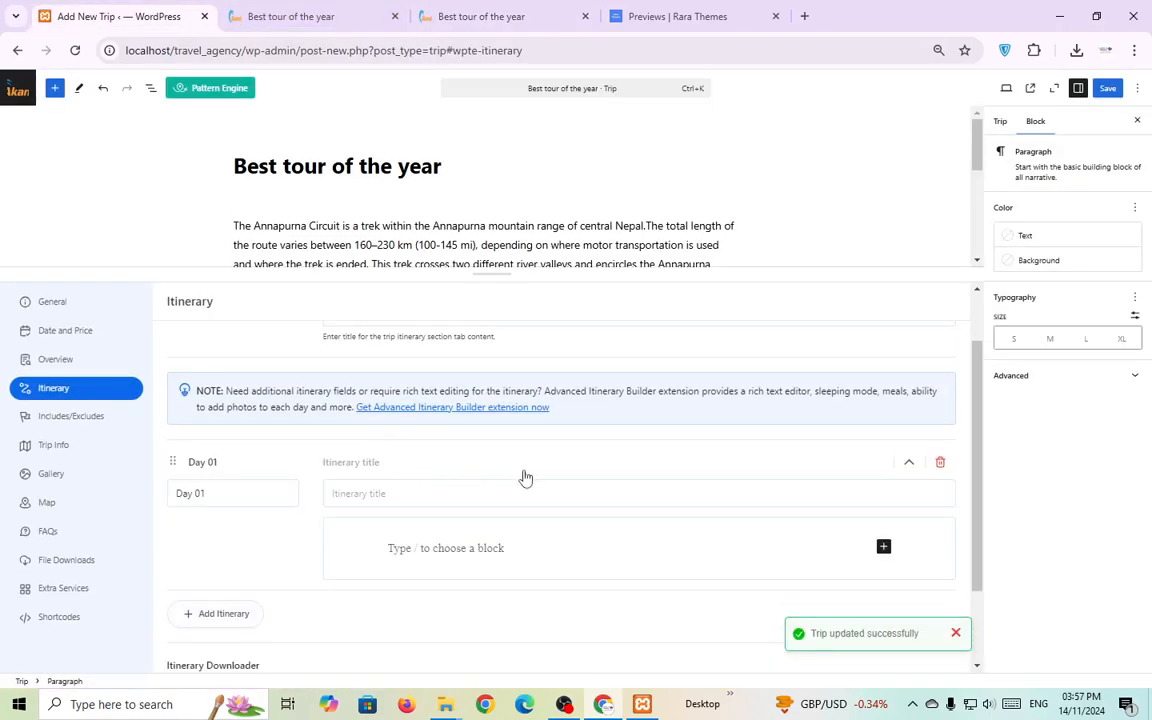
{"action": "left_click", "coordinate": [414, 386]}
{"action": "key", "text": "ctrl+v"}
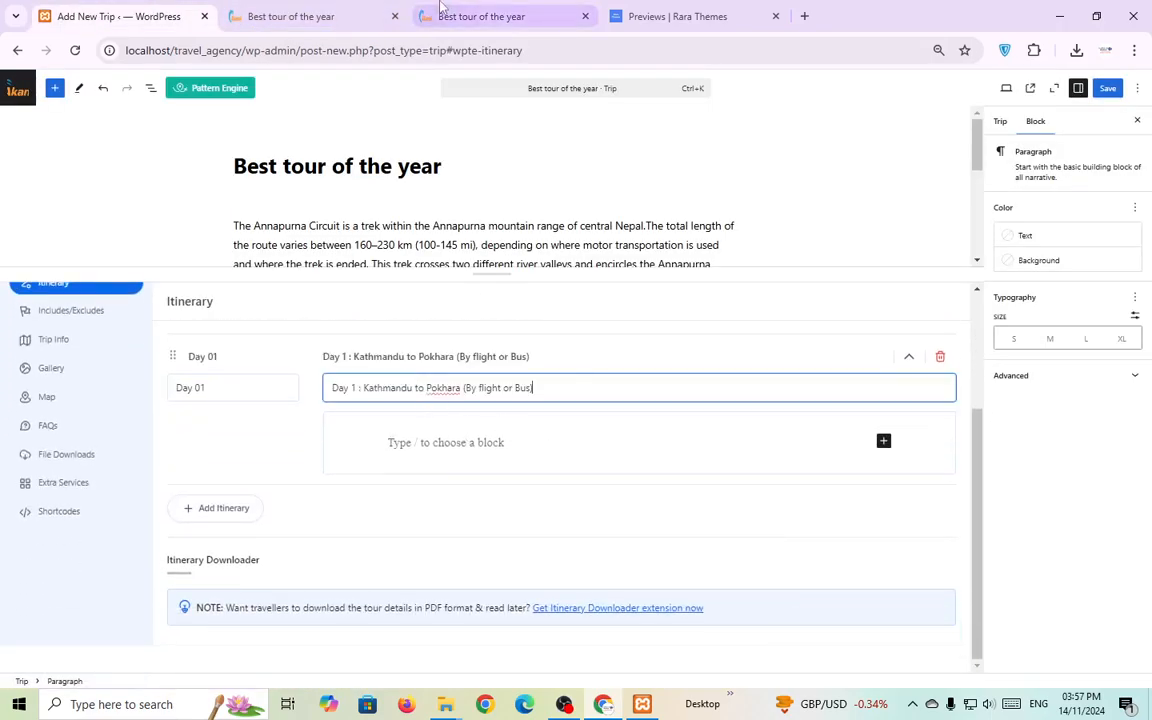
{"action": "left_click", "coordinate": [445, 16]}
{"action": "left_click_drag", "start_coordinate": [222, 343], "coordinate": [607, 386]}
{"action": "key", "text": "ctrl+c"}
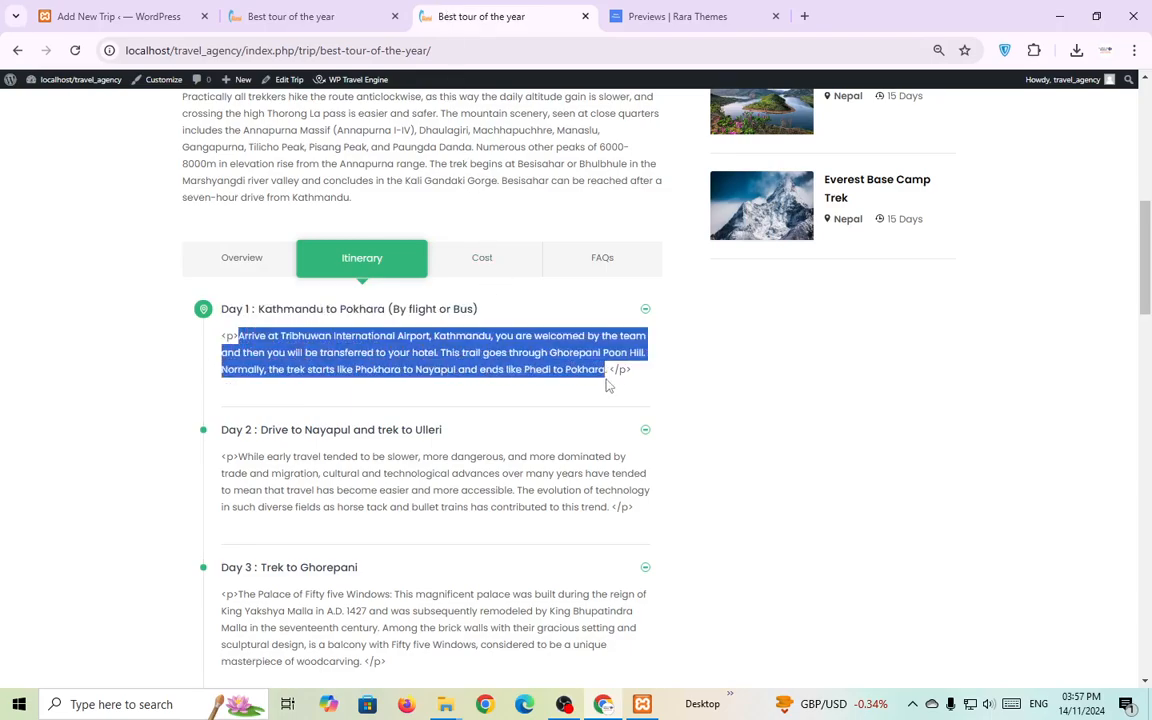
{"action": "left_click", "coordinate": [290, 16]}
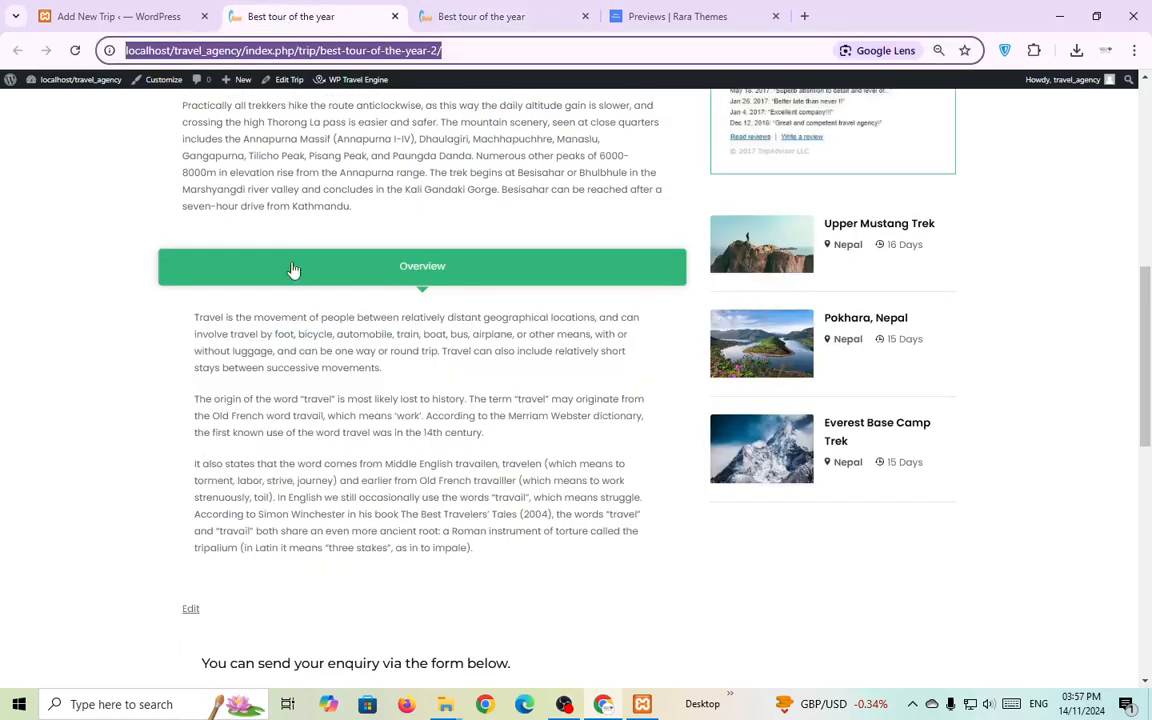
{"action": "left_click", "coordinate": [118, 16]}
{"action": "left_click", "coordinate": [433, 441]}
{"action": "key", "text": "ctrl+v"}
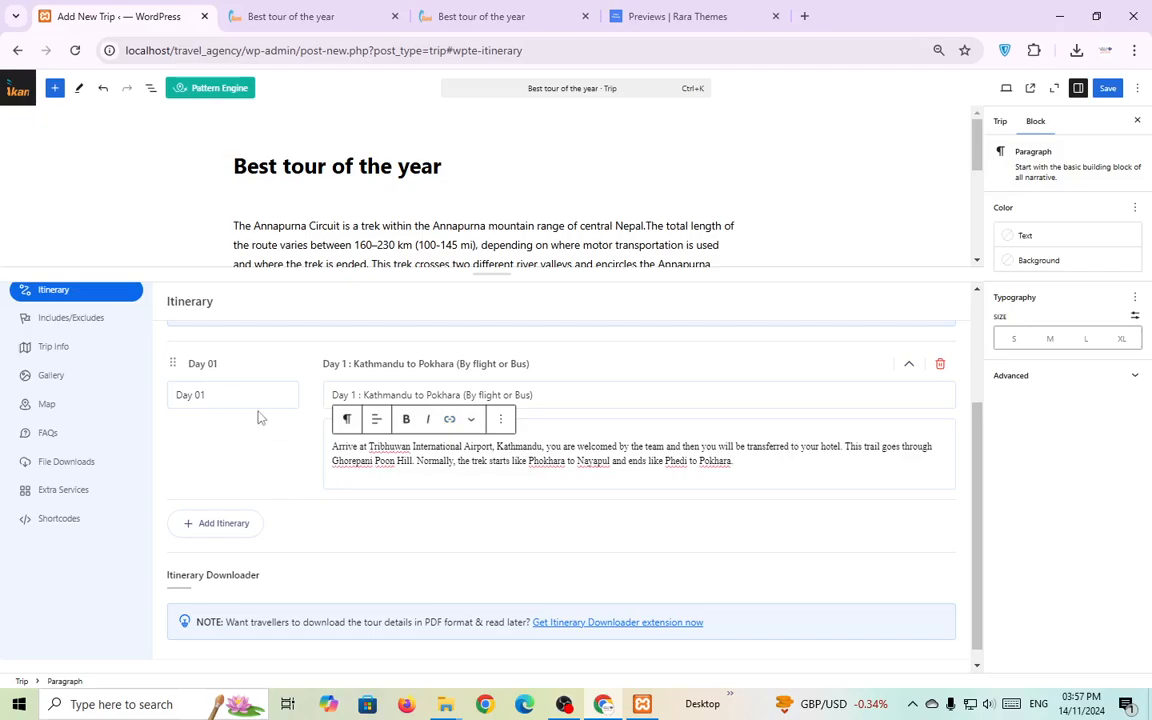
Add Day 02, Drive to Nayapul and trek to Ulleri, with its copied title and description.
{"action": "left_click", "coordinate": [236, 526]}
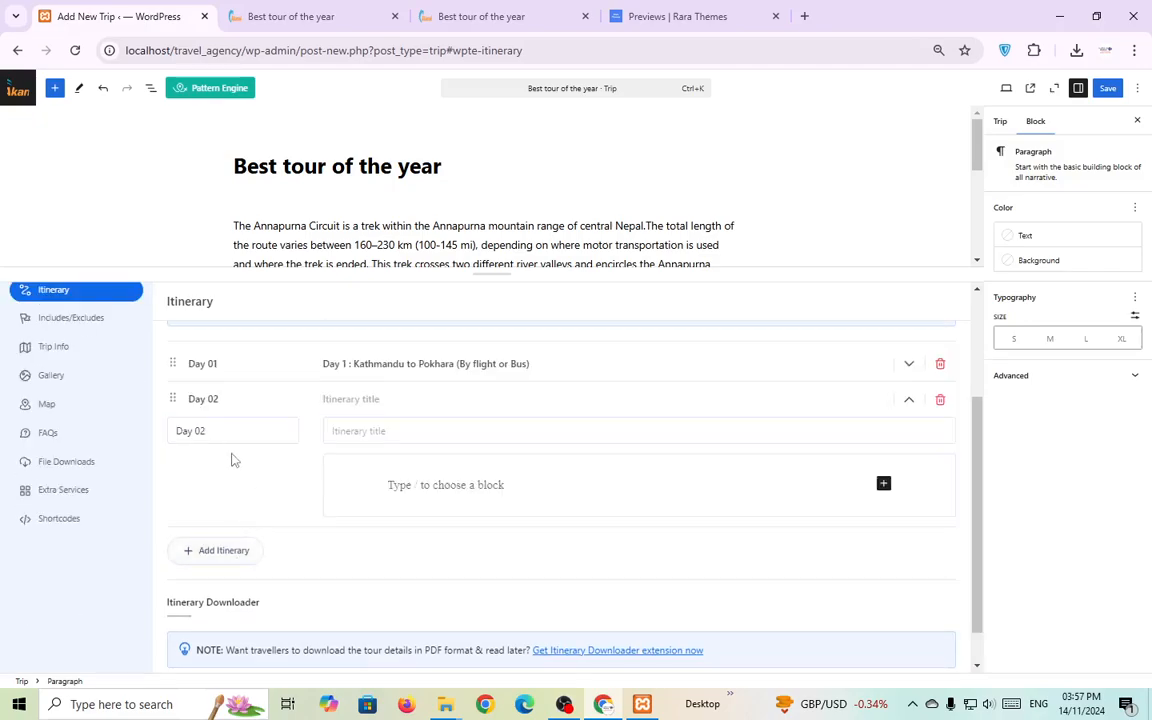
{"action": "left_click", "coordinate": [510, 12]}
{"action": "left_click", "coordinate": [135, 385]}
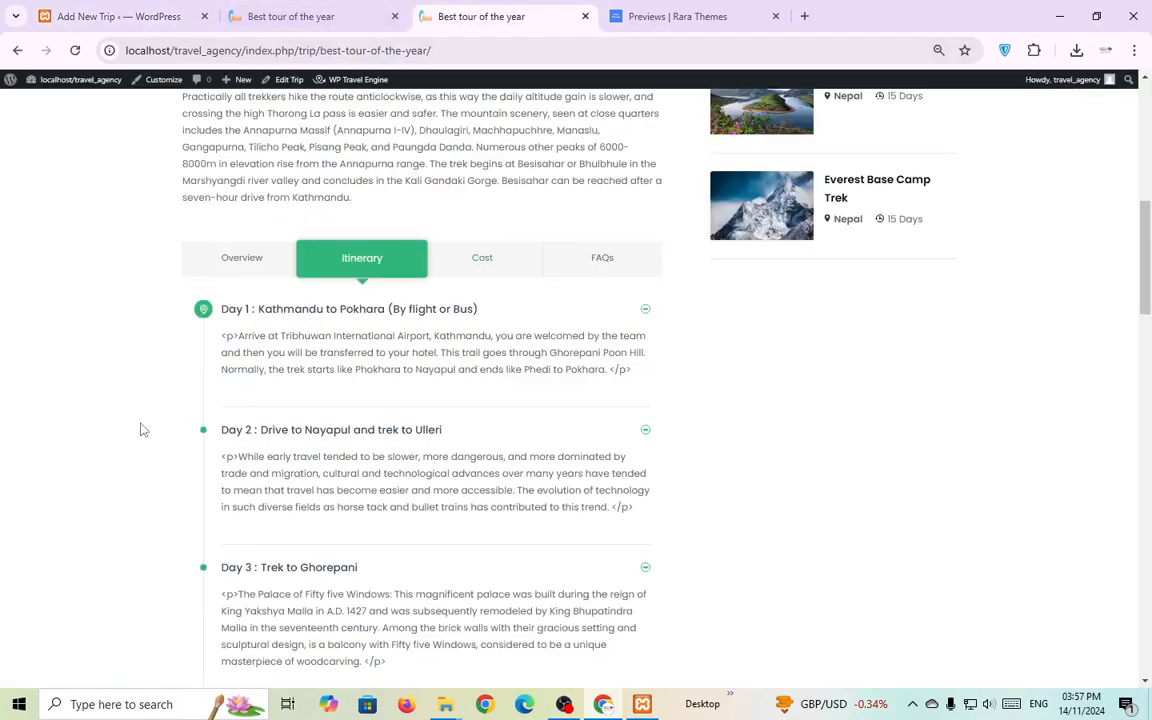
{"action": "left_click_drag", "start_coordinate": [214, 425], "coordinate": [461, 431]}
{"action": "key", "text": "ctrl+c"}
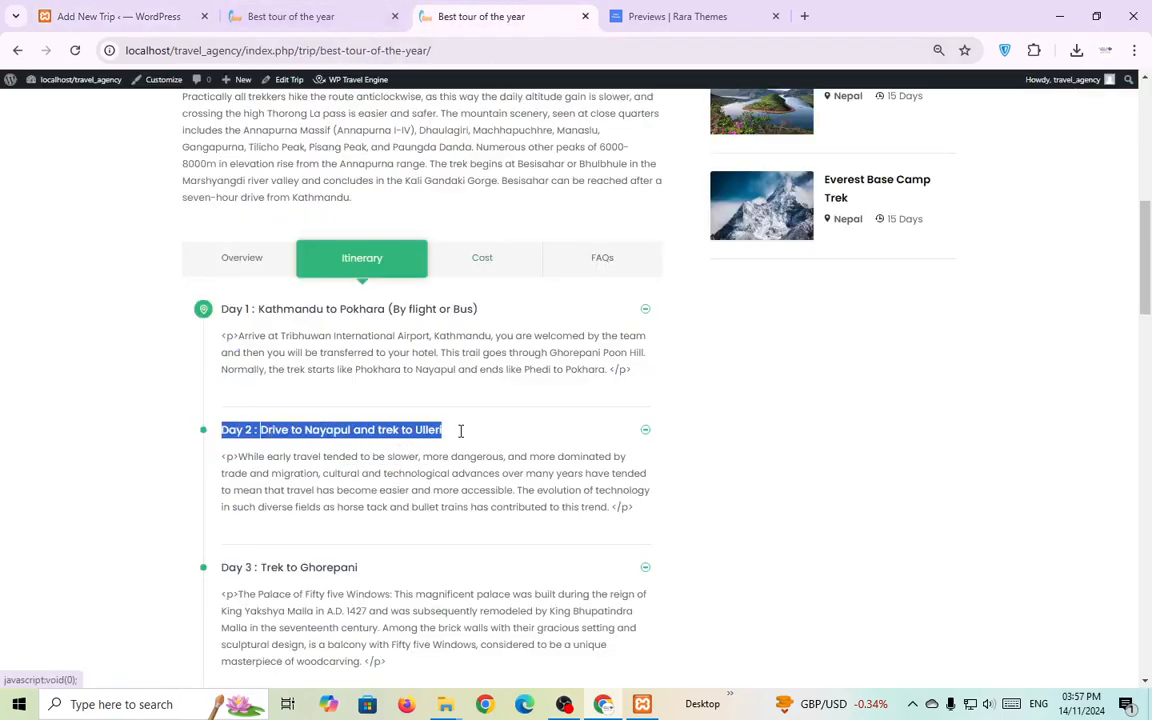
{"action": "left_click", "coordinate": [198, 22]}
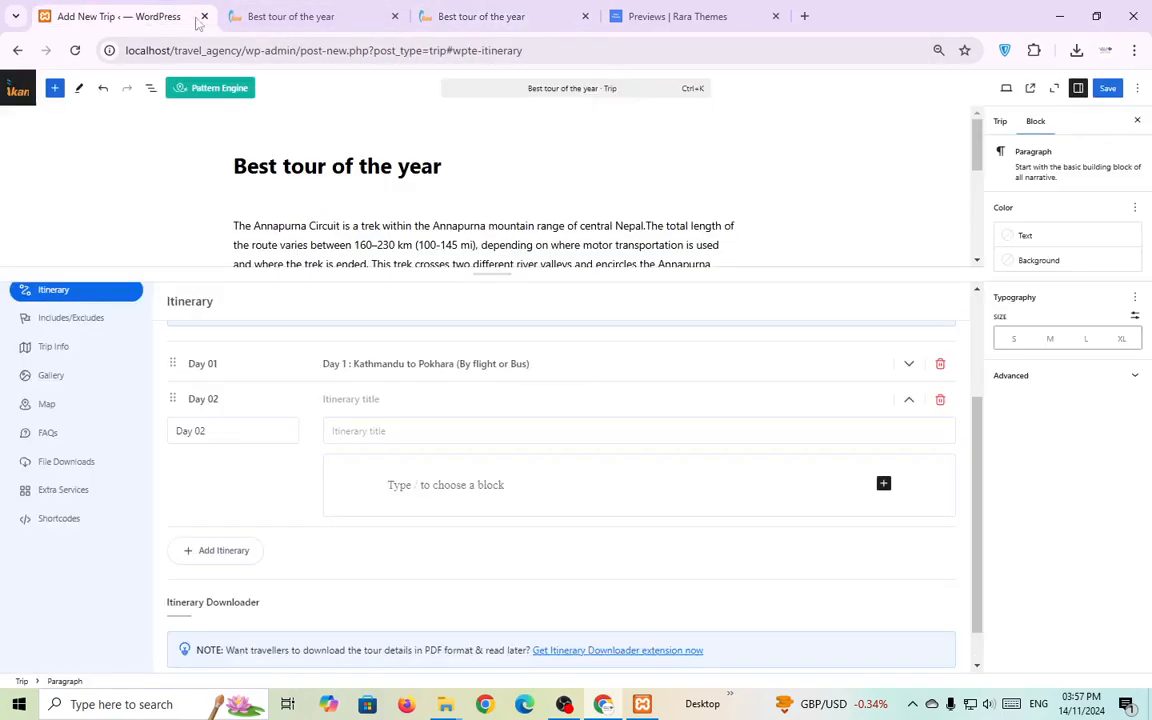
{"action": "left_click", "coordinate": [368, 432]}
{"action": "key", "text": "ctrl+v"}
{"action": "left_click", "coordinate": [465, 16]}
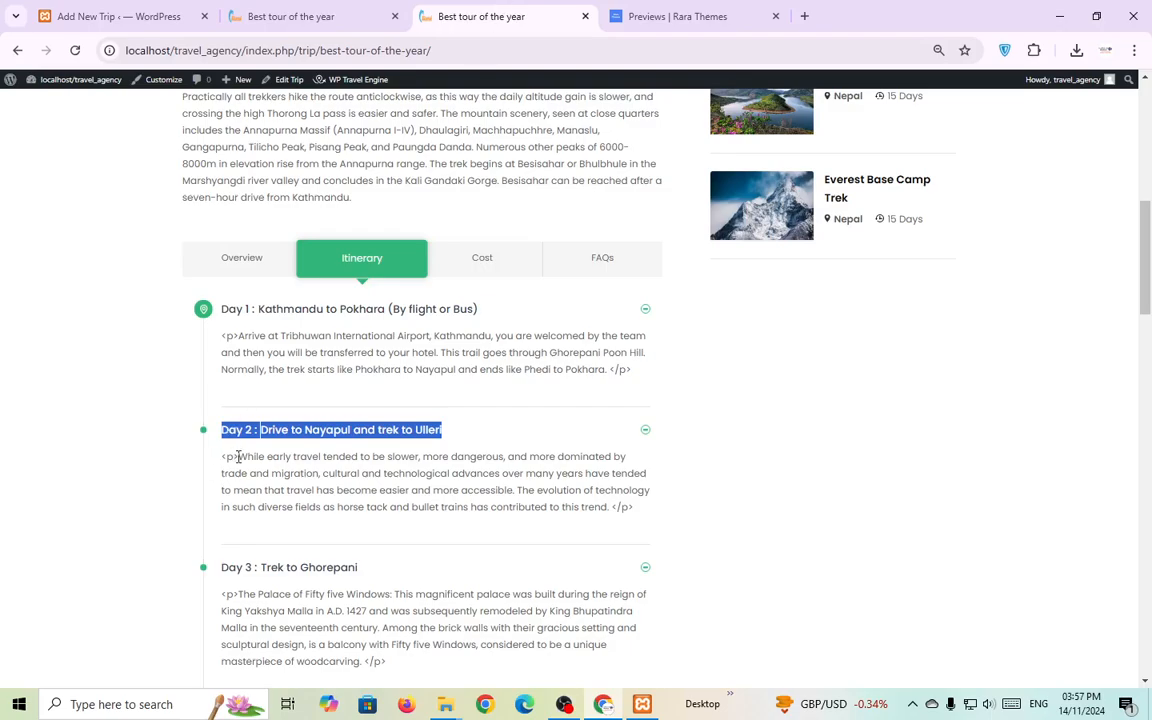
{"action": "left_click_drag", "start_coordinate": [238, 456], "coordinate": [610, 508]}
{"action": "key", "text": "ctrl+c"}
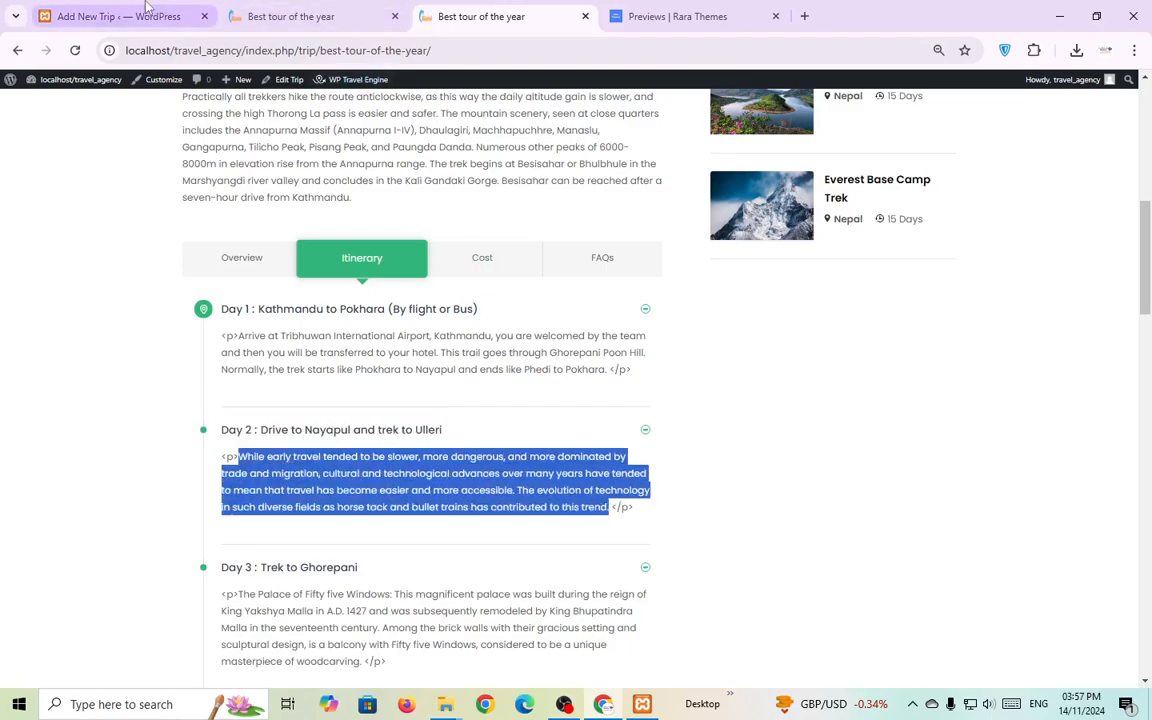
{"action": "left_click", "coordinate": [150, 16]}
{"action": "left_click", "coordinate": [393, 480]}
{"action": "key", "text": "ctrl+v"}
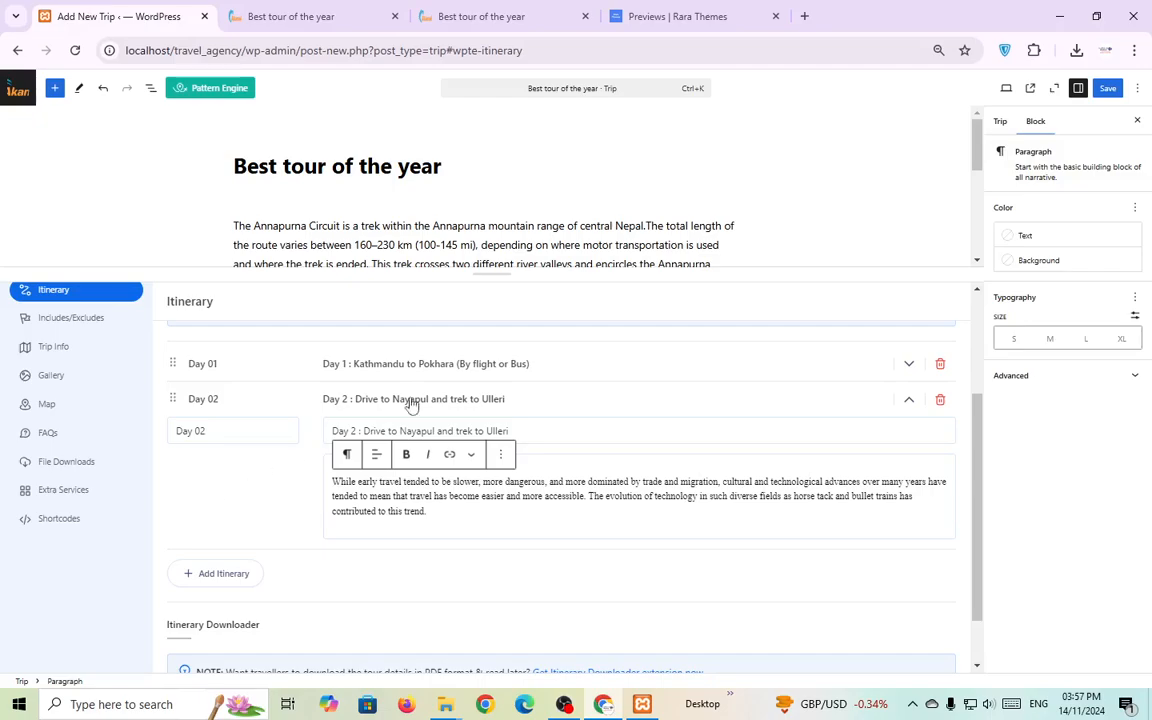
Save the trip and reload the live page to view the Day 01 and Day 02 itinerary.
{"action": "key", "text": "ctrl+s"}
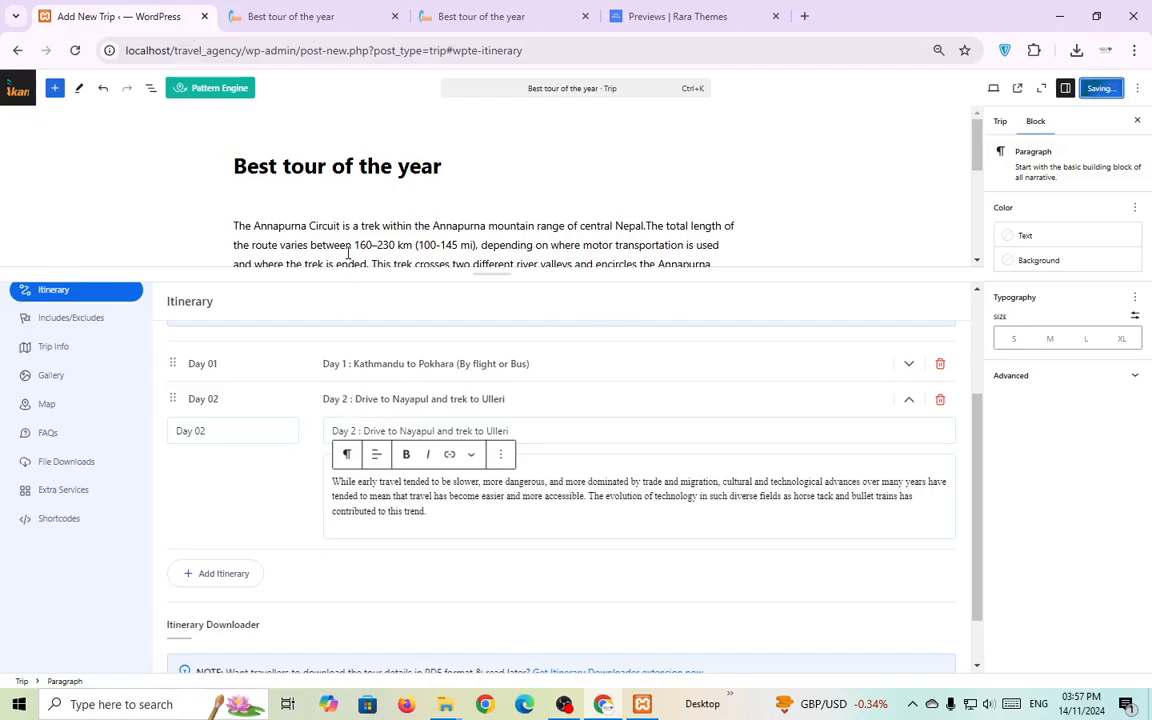
{"action": "left_click", "coordinate": [290, 16]}
{"action": "left_click", "coordinate": [75, 50]}
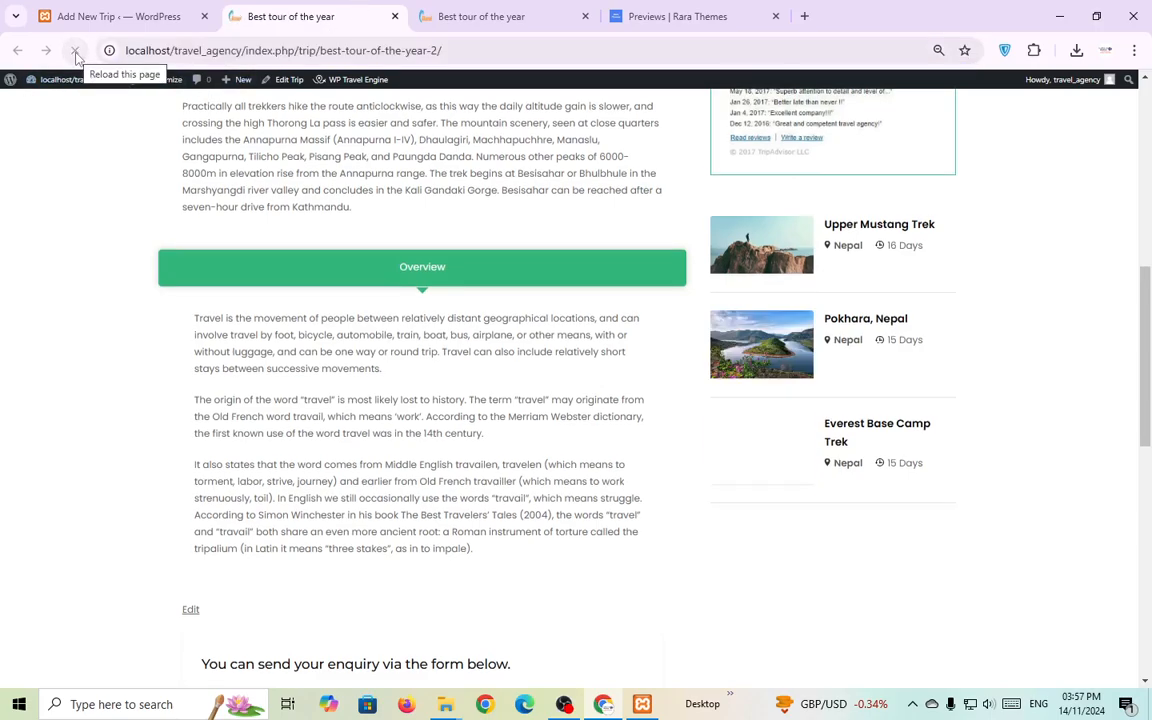
{"action": "left_click", "coordinate": [118, 16]}
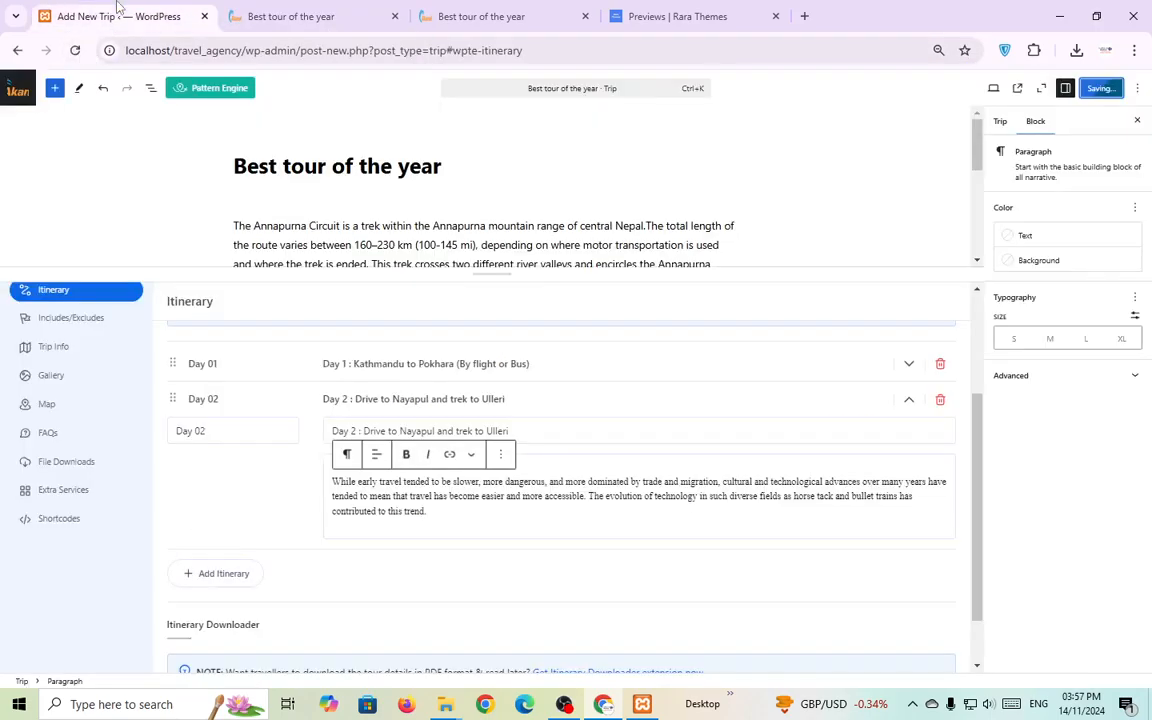
{"action": "left_click", "coordinate": [355, 14]}
{"action": "left_click", "coordinate": [75, 50]}
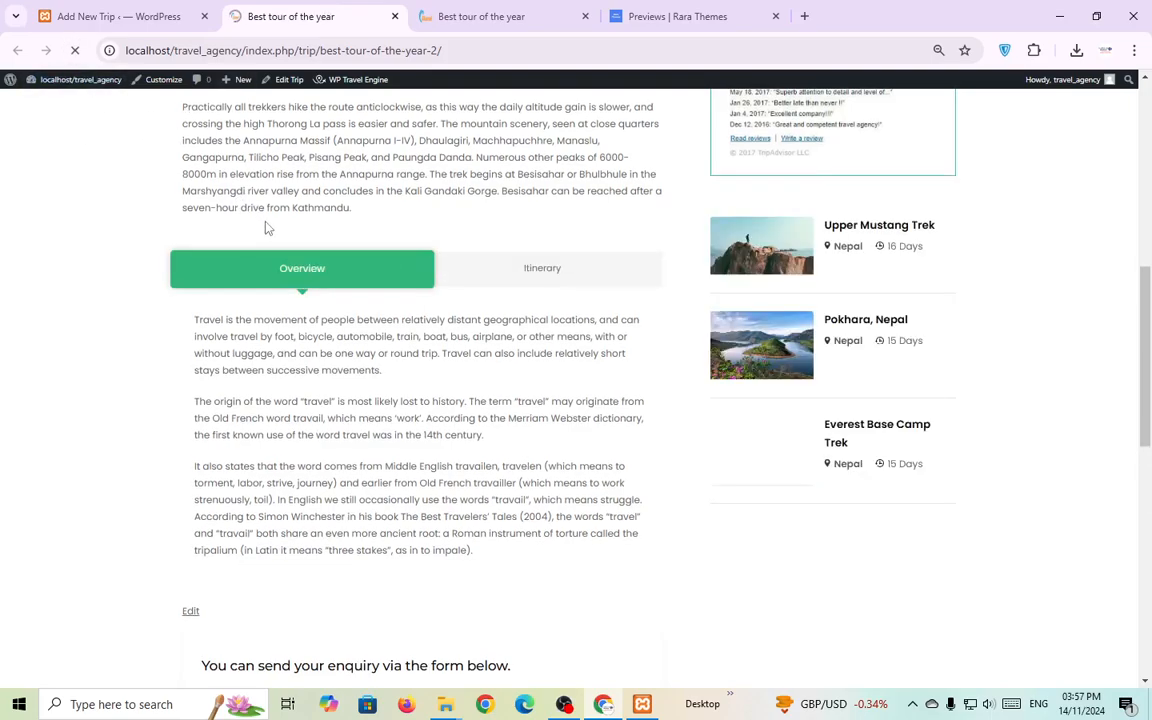
{"action": "left_click", "coordinate": [540, 267]}
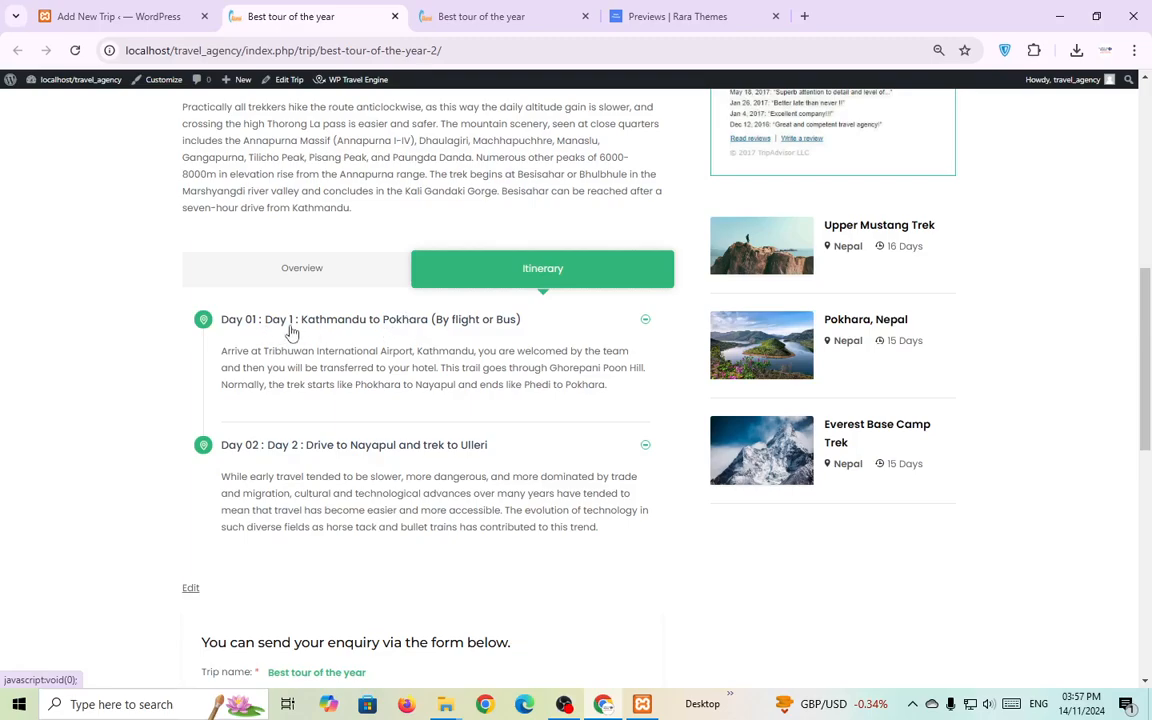
Look at the sample trip's cost includes and excludes lists for reference.
{"action": "left_click", "coordinate": [487, 18]}
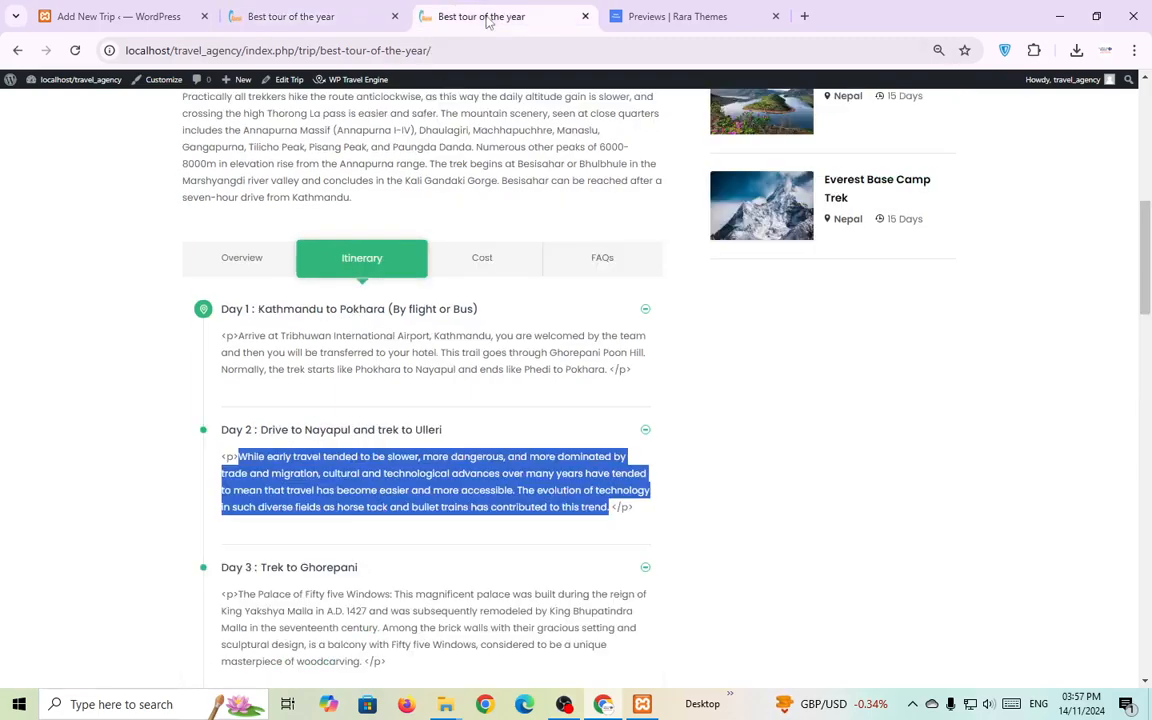
{"action": "left_click", "coordinate": [484, 259]}
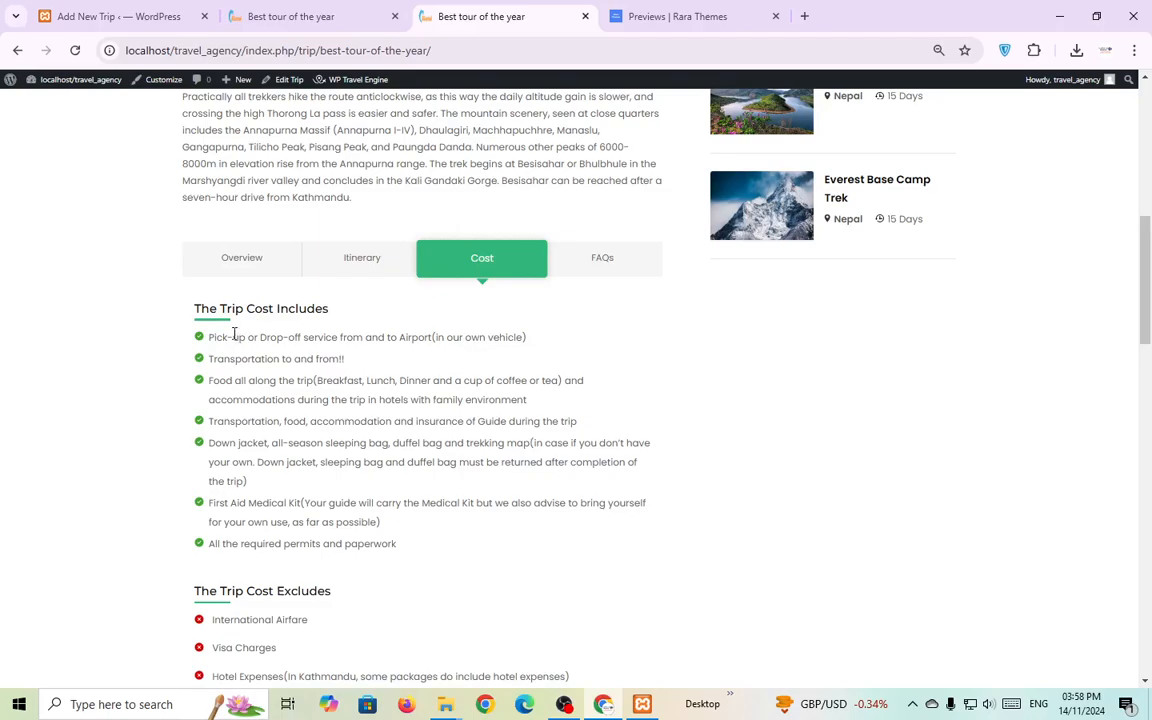
{"action": "left_click", "coordinate": [113, 16]}
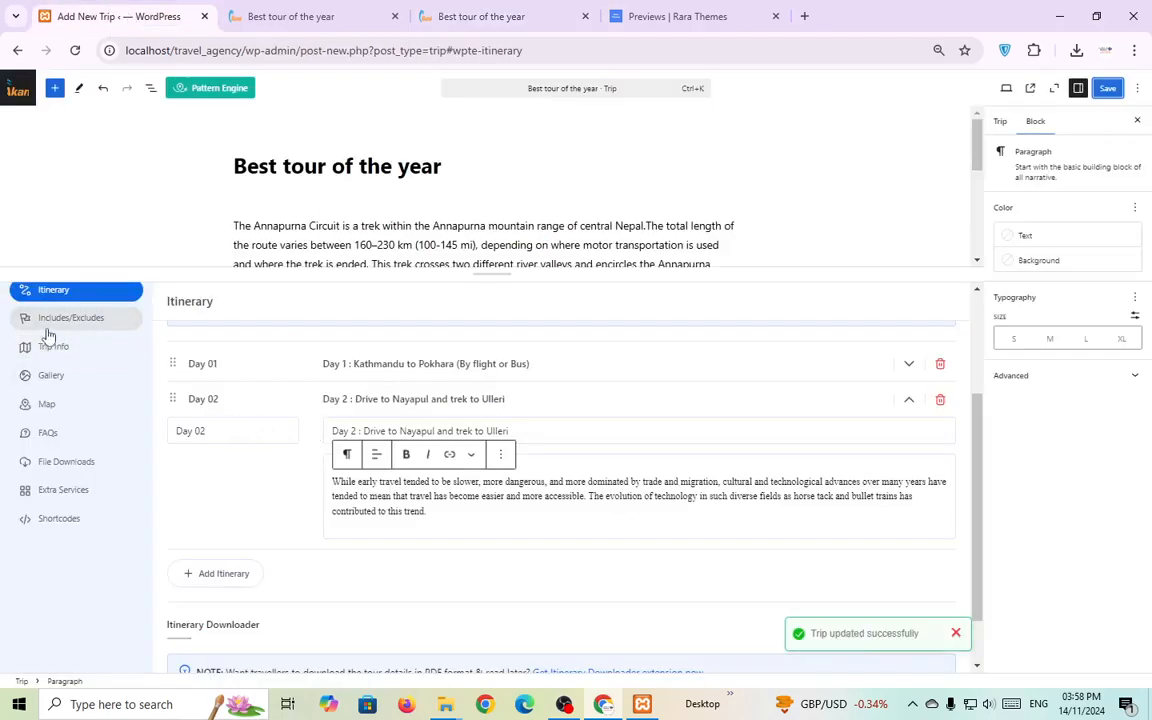
Set the cost includes title to 'The Trip Cost Includes', copied from the sample trip.
{"action": "left_click", "coordinate": [85, 320]}
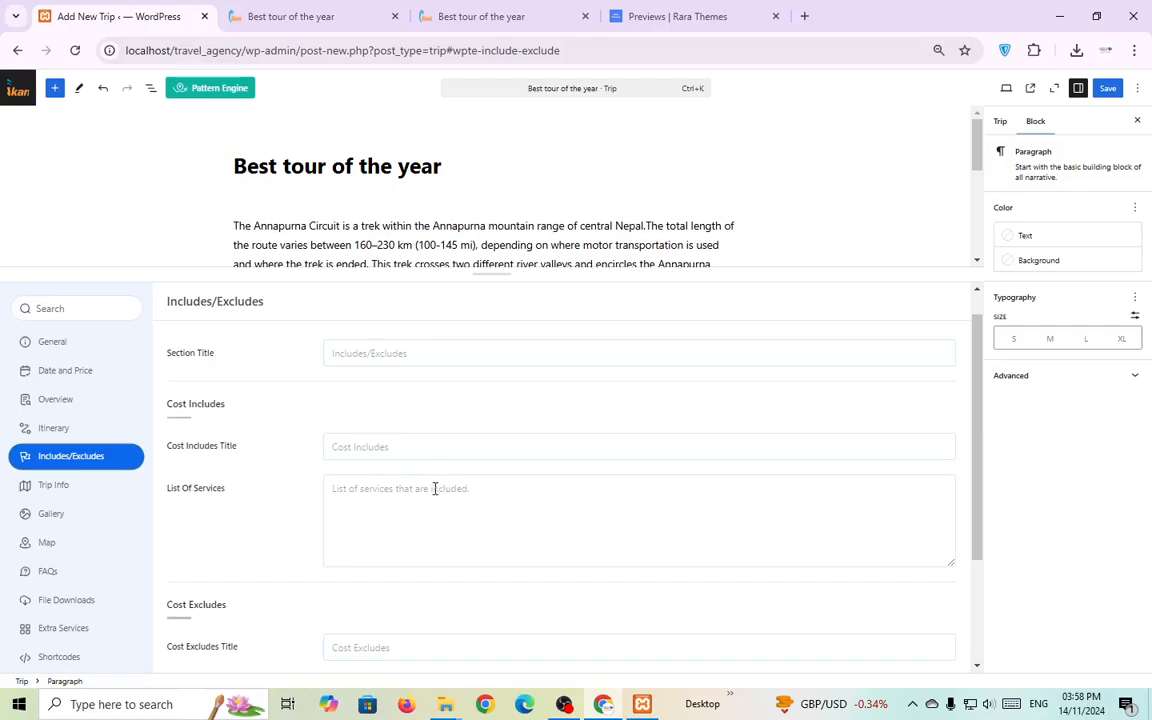
{"action": "left_click", "coordinate": [389, 509]}
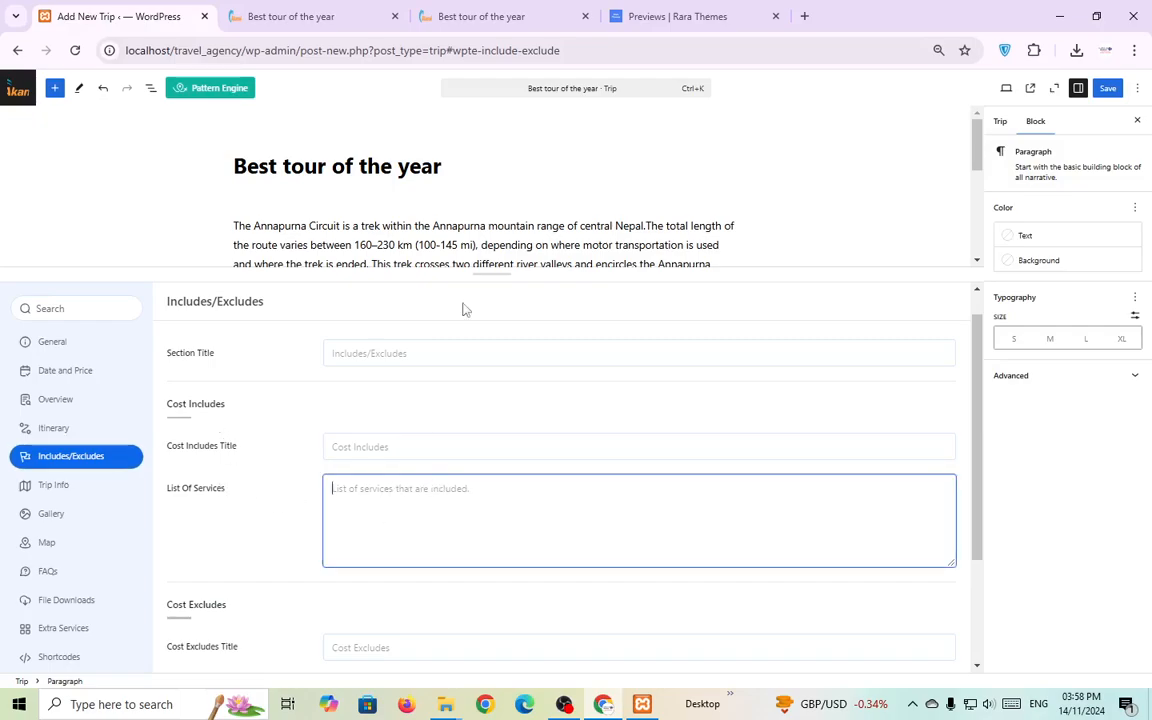
{"action": "left_click", "coordinate": [480, 16]}
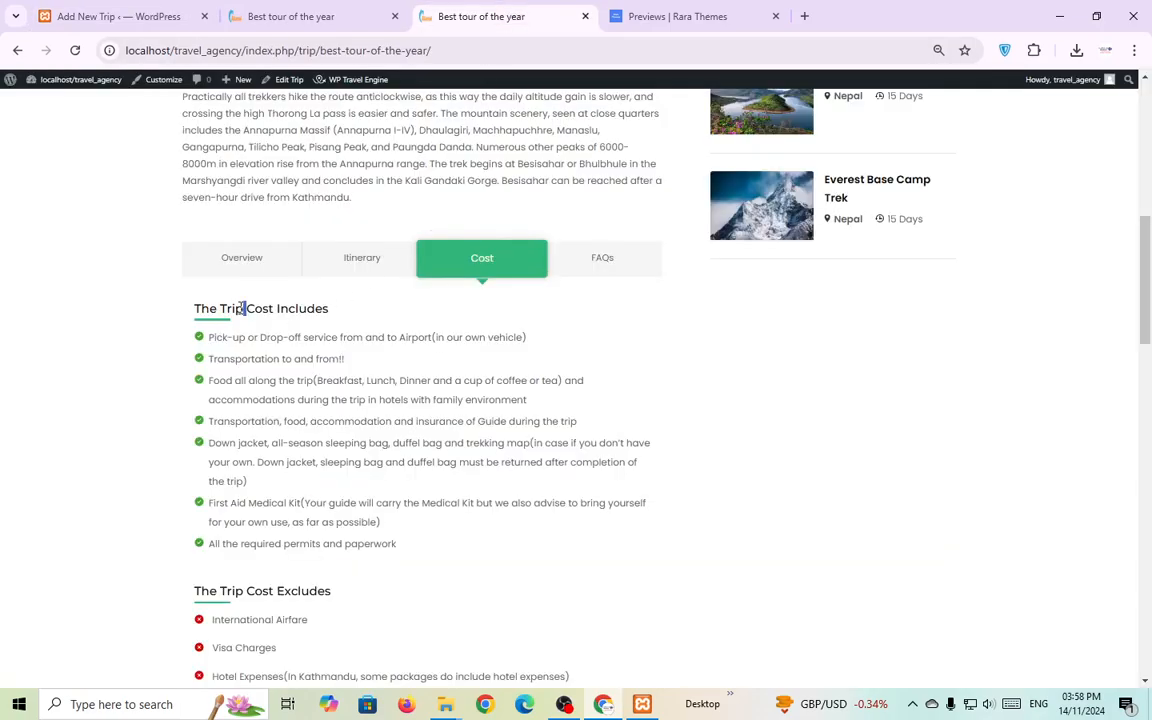
{"action": "triple_click", "coordinate": [244, 308]}
{"action": "left_click", "coordinate": [175, 16]}
{"action": "left_click", "coordinate": [391, 447]}
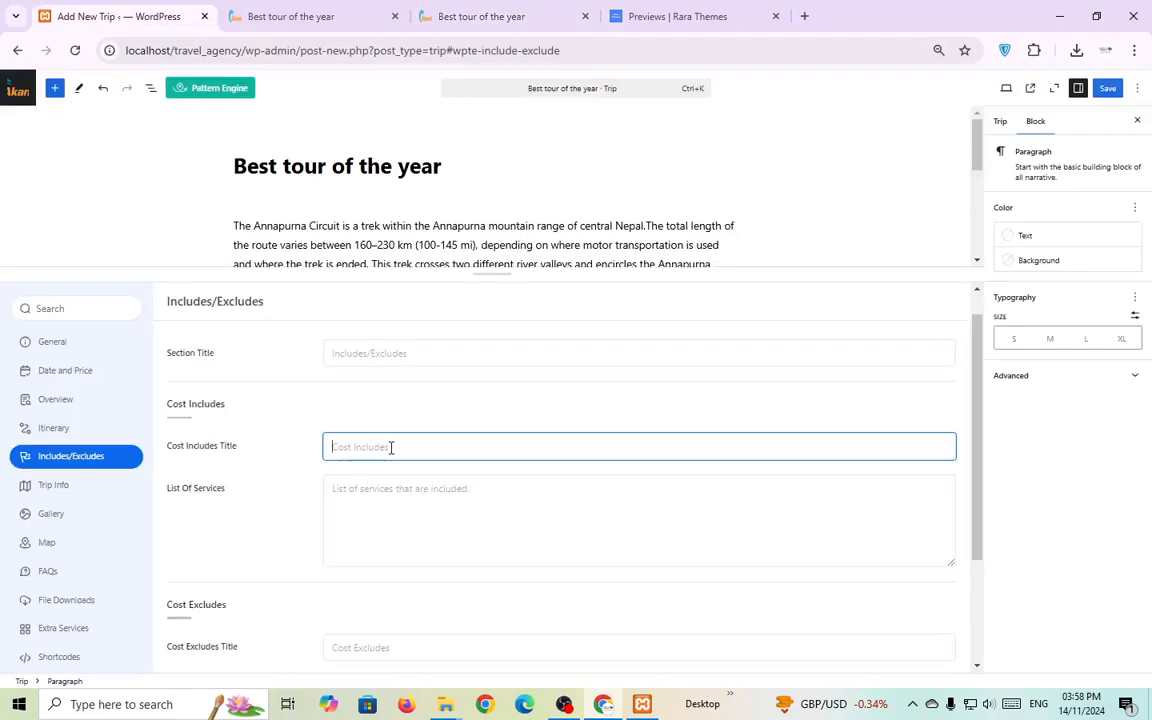
{"action": "key", "text": "ctrl+v"}
{"action": "left_click", "coordinate": [392, 505]}
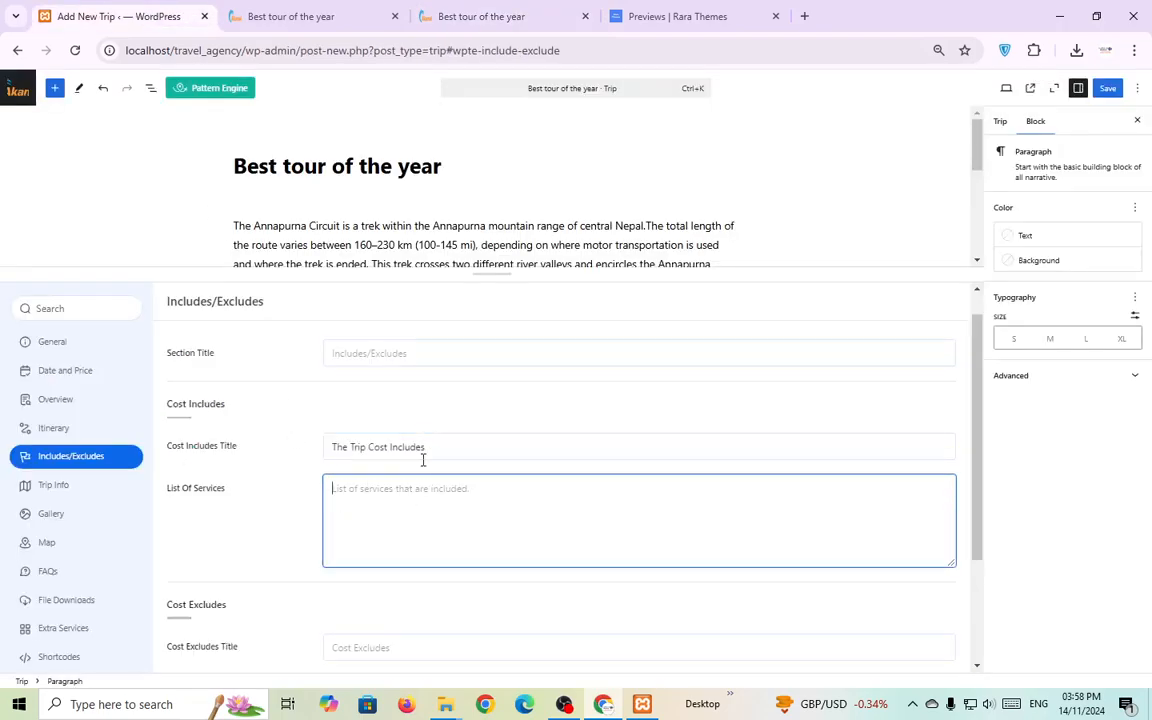
Paste the sample trip's full list of included services into the includes list.
{"action": "left_click", "coordinate": [565, 8]}
{"action": "left_click_drag", "start_coordinate": [400, 543], "coordinate": [215, 272]}
{"action": "left_click", "coordinate": [150, 16]}
{"action": "key", "text": "ctrl+v"}
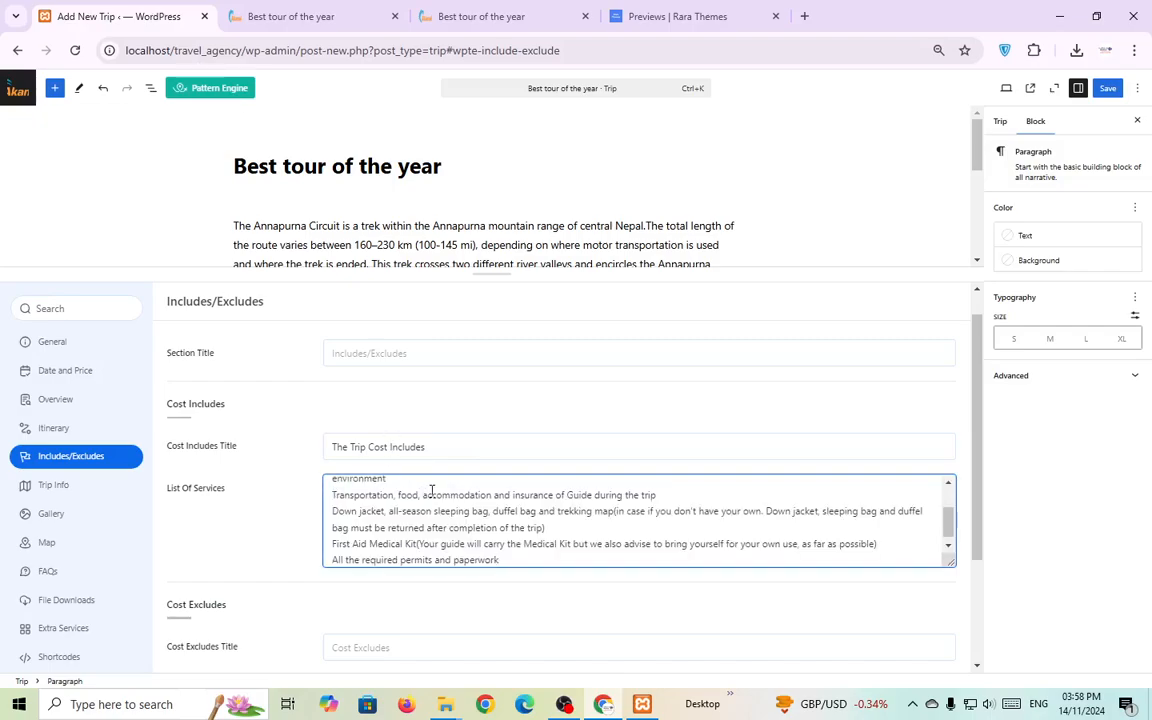
{"action": "scroll", "coordinate": [432, 491], "scroll_direction": "up", "scroll_amount": 3}
Set the cost excludes title to 'The Trip Cost Excludes'.
{"action": "left_click", "coordinate": [520, 16]}
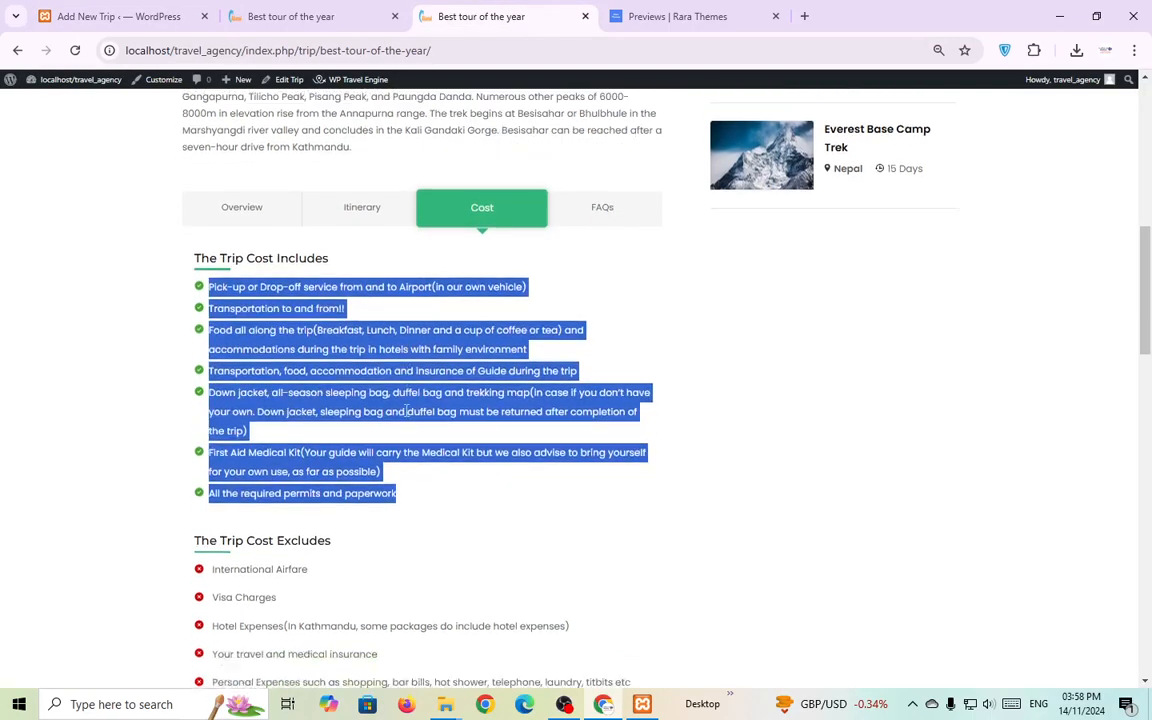
{"action": "scroll", "coordinate": [407, 411], "scroll_direction": "down", "scroll_amount": 2}
{"action": "triple_click", "coordinate": [306, 432]}
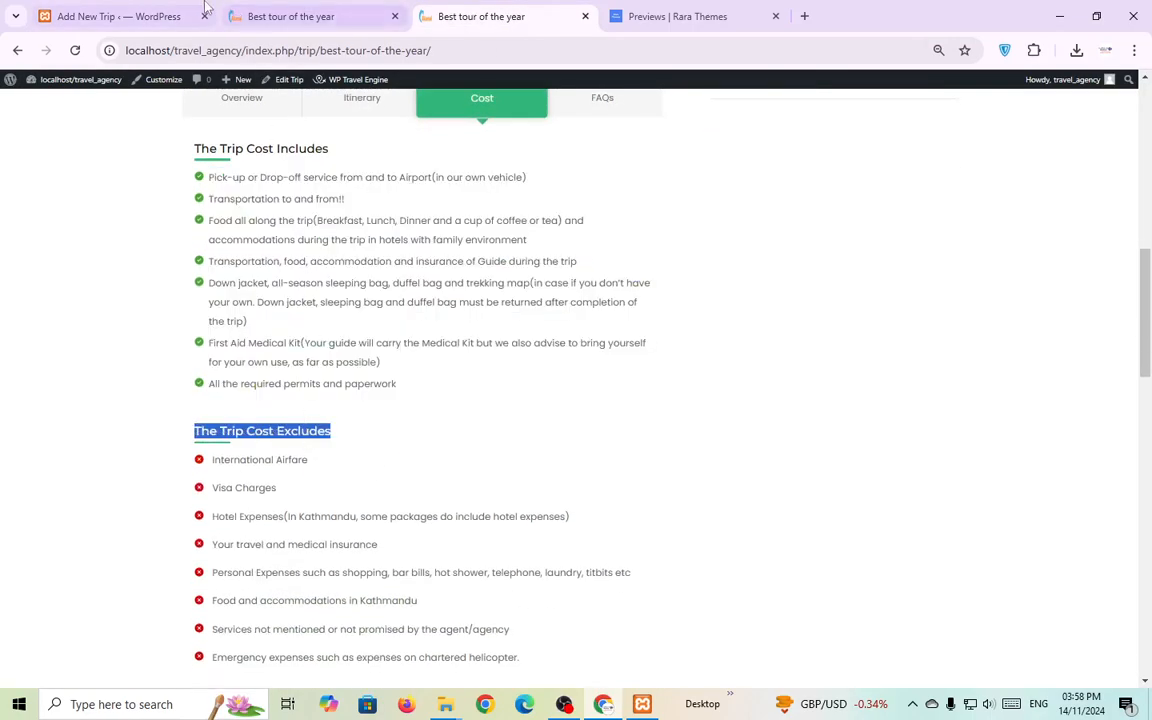
{"action": "left_click", "coordinate": [170, 14]}
{"action": "scroll", "coordinate": [453, 607], "scroll_direction": "down", "scroll_amount": 3}
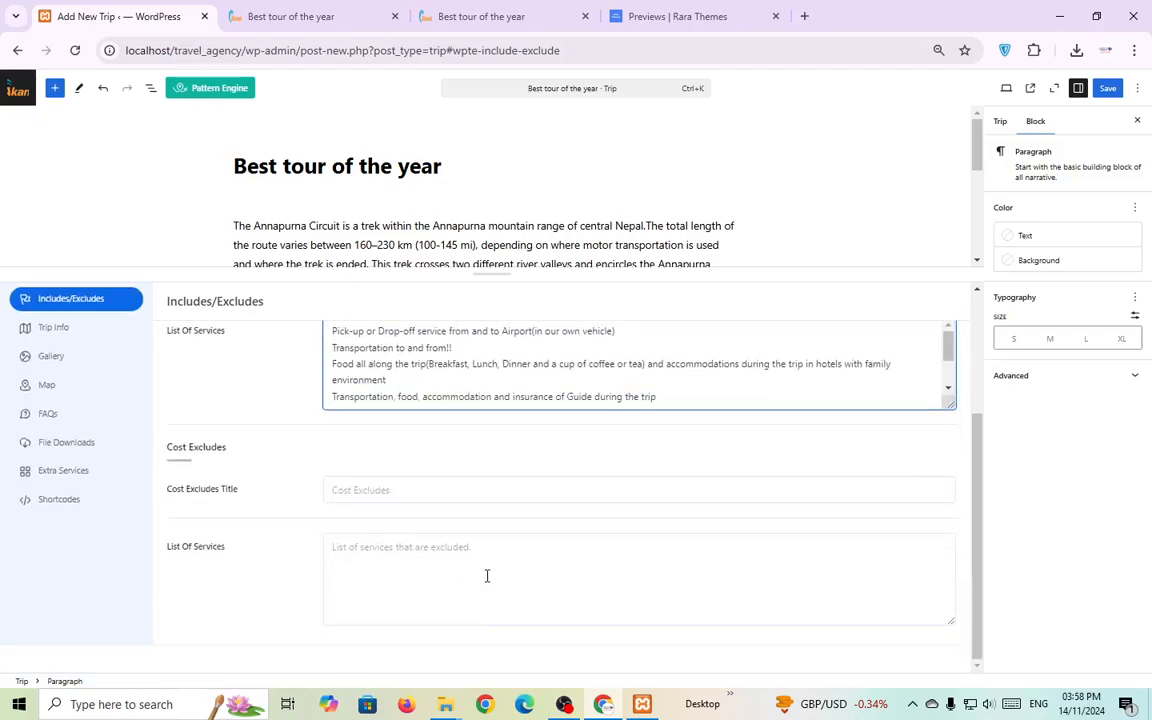
{"action": "left_click", "coordinate": [474, 492]}
{"action": "key", "text": "ctrl+v"}
{"action": "left_click", "coordinate": [419, 607]}
Paste the sample trip's eight excluded services into the excludes list.
{"action": "left_click", "coordinate": [491, 15]}
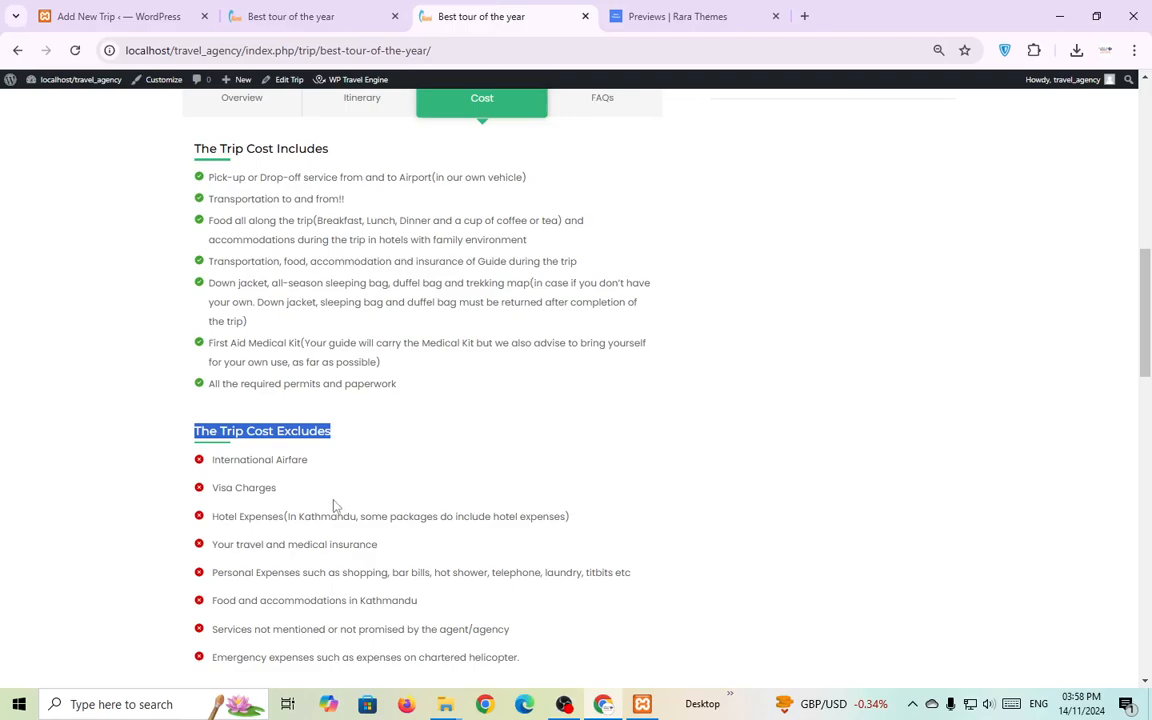
{"action": "left_click_drag", "start_coordinate": [209, 462], "coordinate": [350, 630]}
{"action": "scroll", "coordinate": [448, 566], "scroll_direction": "down", "scroll_amount": 3}
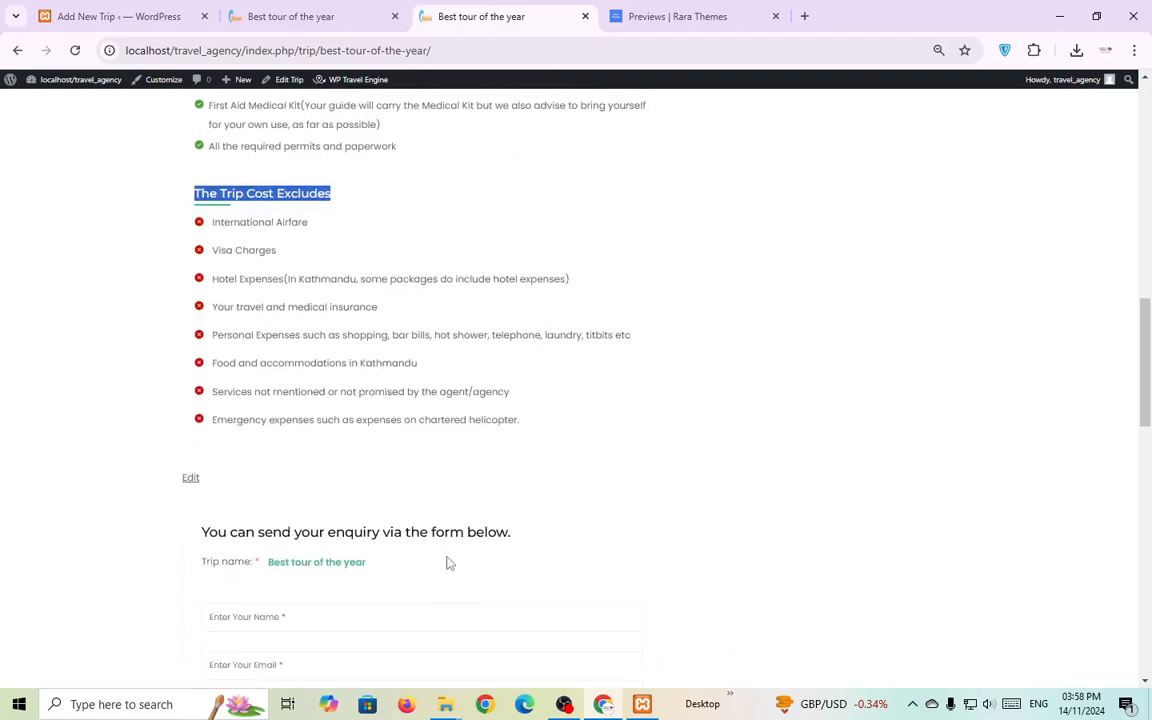
{"action": "left_click_drag", "start_coordinate": [545, 454], "coordinate": [196, 234]}
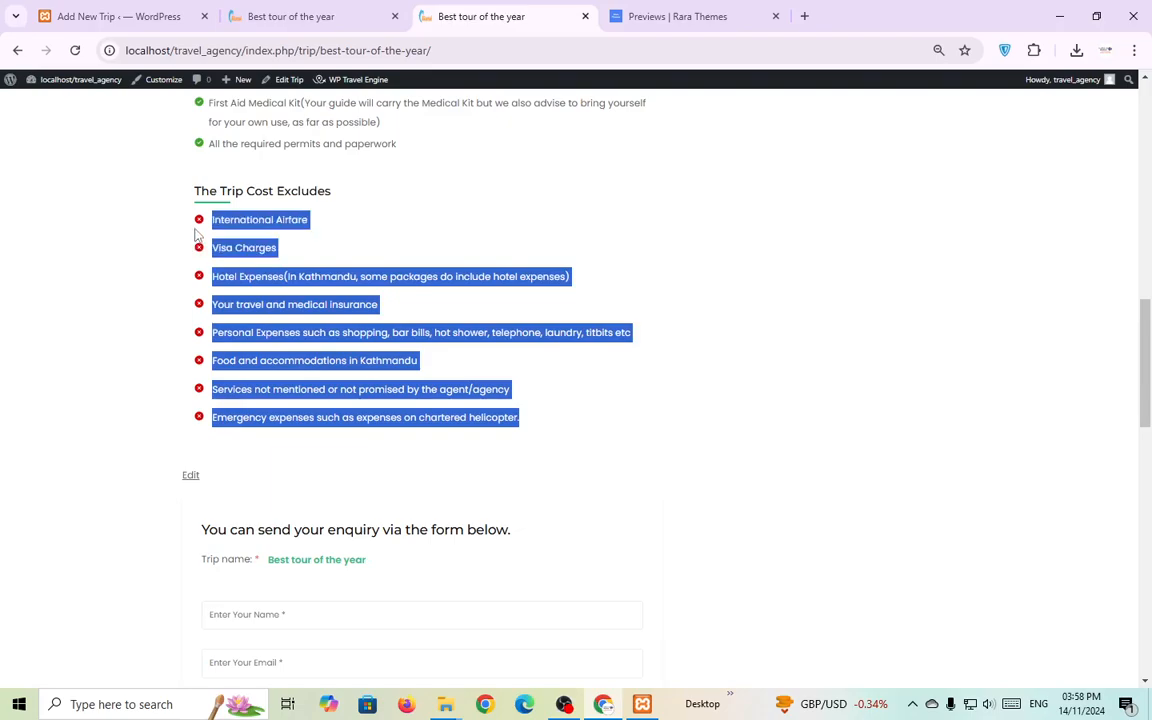
{"action": "left_click", "coordinate": [118, 16]}
{"action": "key", "text": "ctrl+v"}
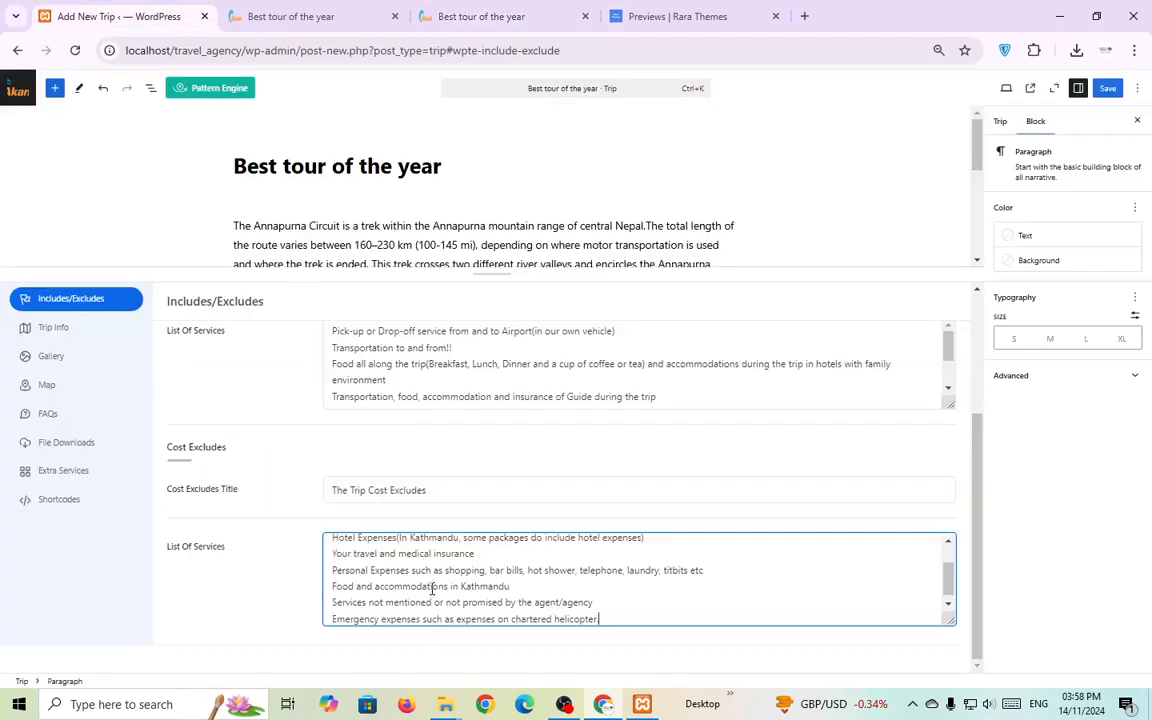
Save the trip and reload the live page to check its Cost section.
{"action": "left_click", "coordinate": [1108, 88]}
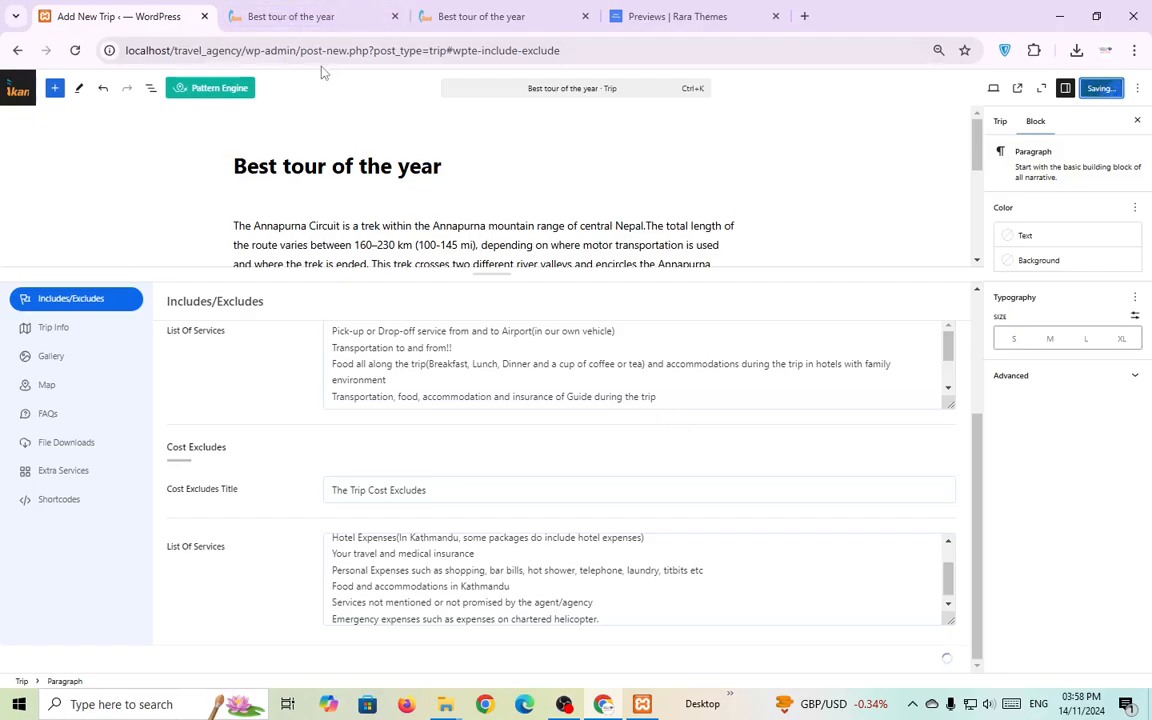
{"action": "left_click", "coordinate": [292, 16]}
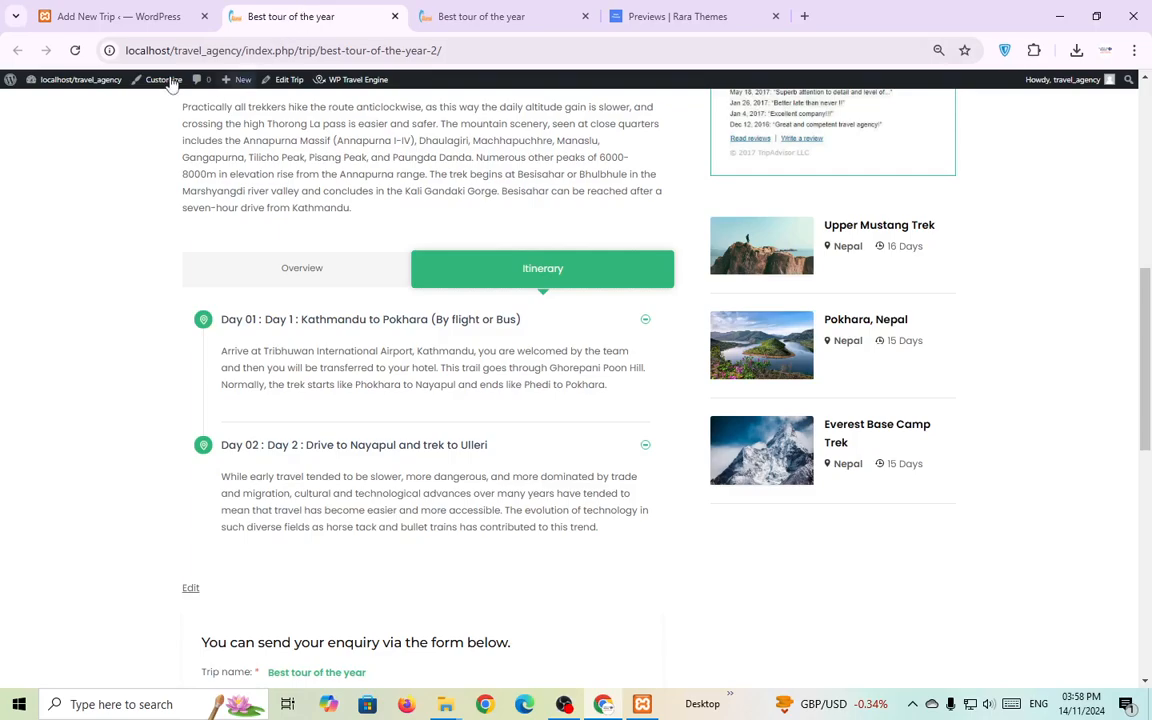
{"action": "left_click", "coordinate": [74, 51]}
{"action": "left_click", "coordinate": [119, 22]}
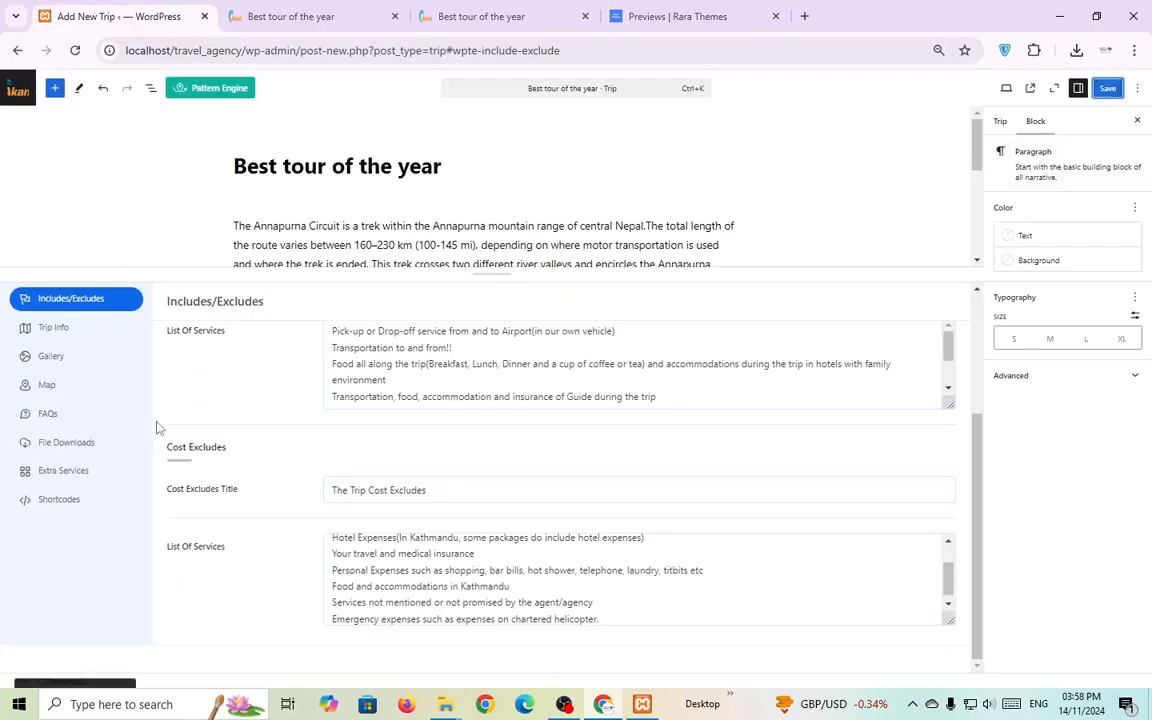
{"action": "left_click", "coordinate": [294, 14]}
{"action": "left_click", "coordinate": [74, 50]}
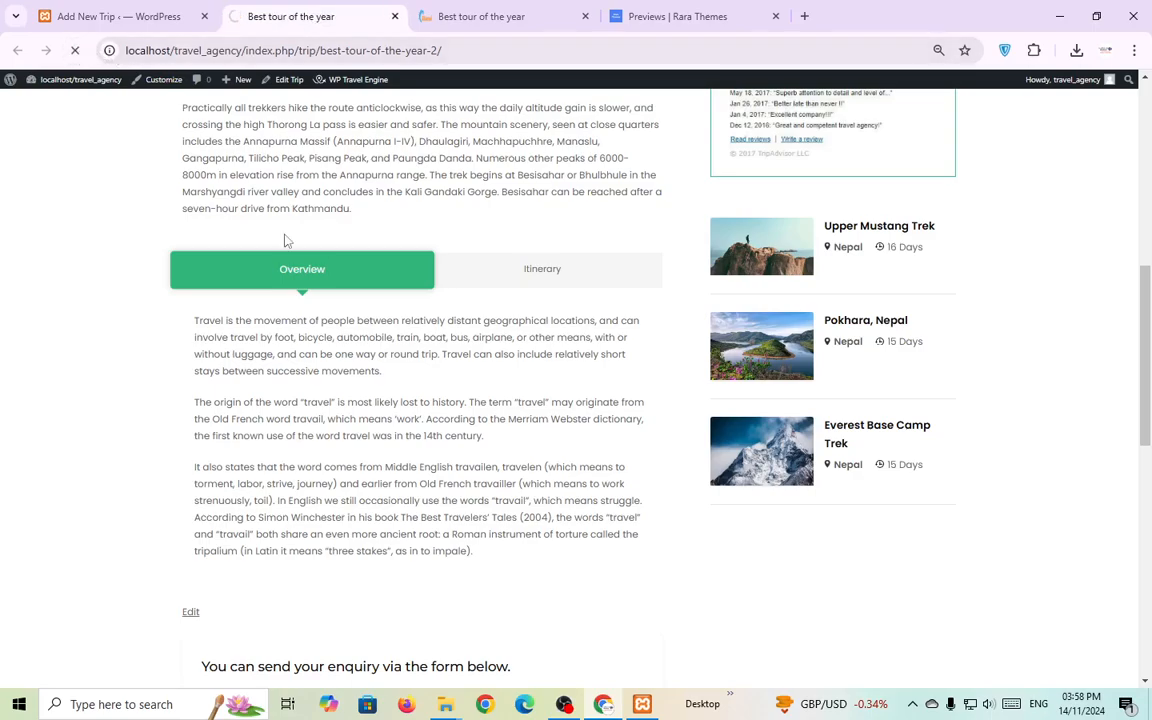
{"action": "left_click", "coordinate": [568, 285]}
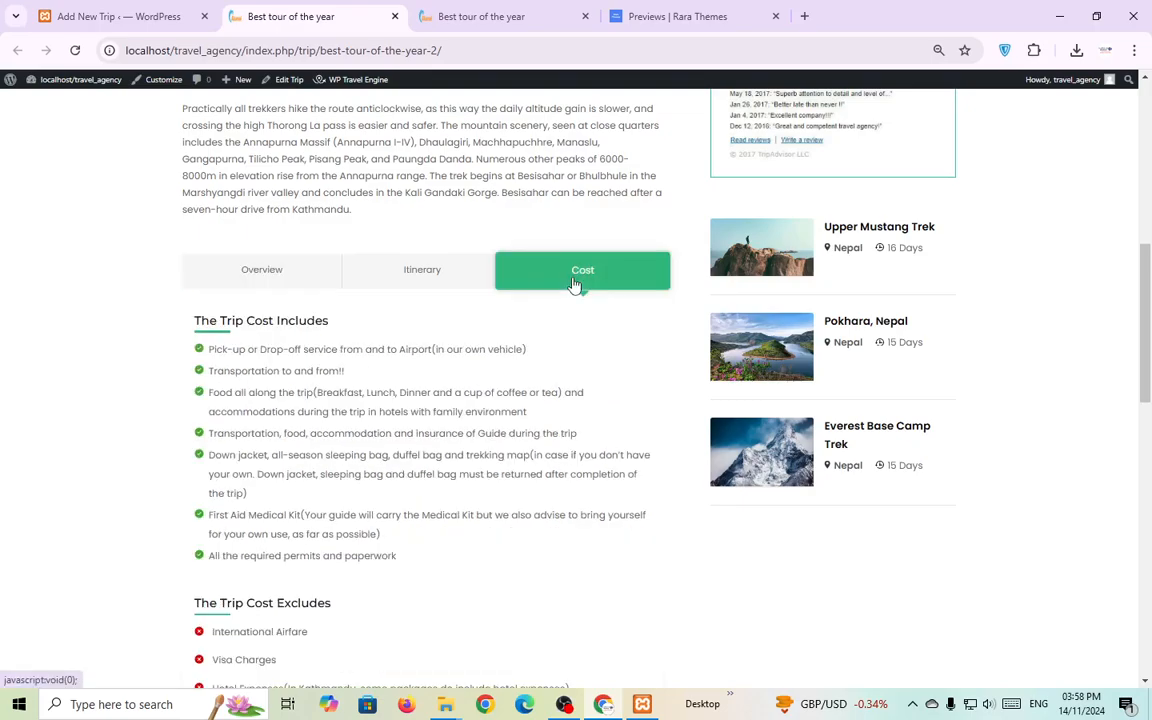
{"action": "scroll", "coordinate": [558, 308], "scroll_direction": "down", "scroll_amount": 1}
View the sample trip's FAQs for reference.
{"action": "left_click", "coordinate": [548, 16]}
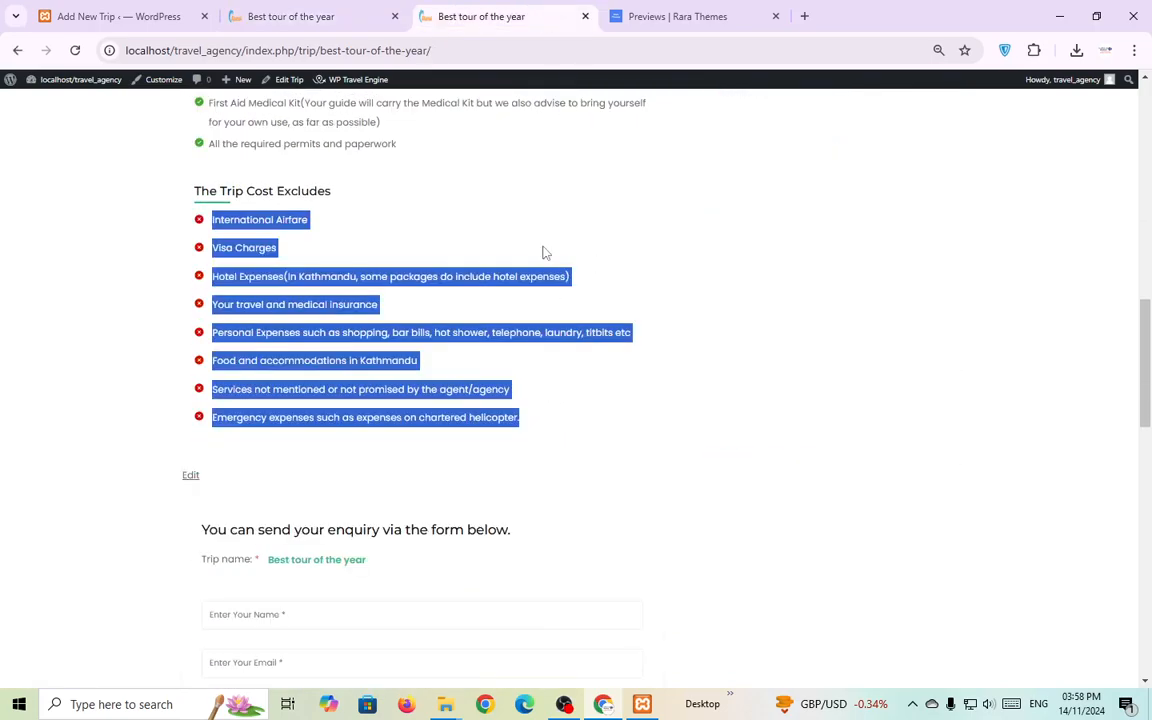
{"action": "scroll", "coordinate": [545, 253], "scroll_direction": "up", "scroll_amount": 3}
{"action": "left_click", "coordinate": [599, 190]}
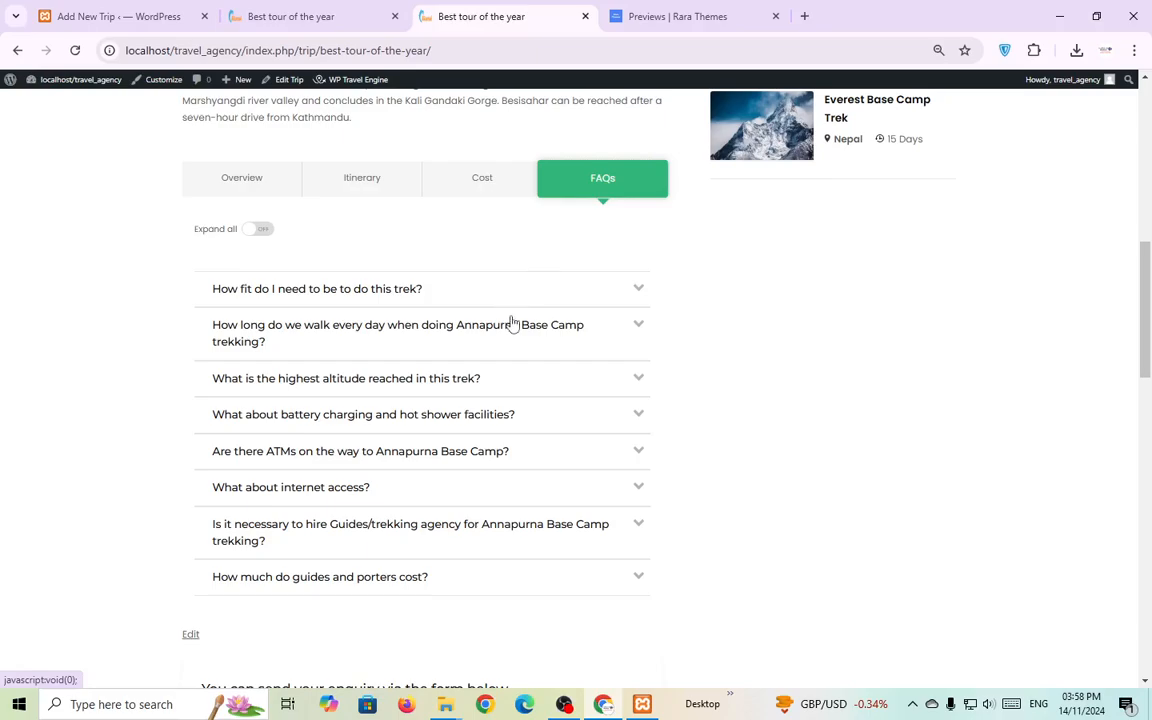
{"action": "left_click", "coordinate": [134, 16]}
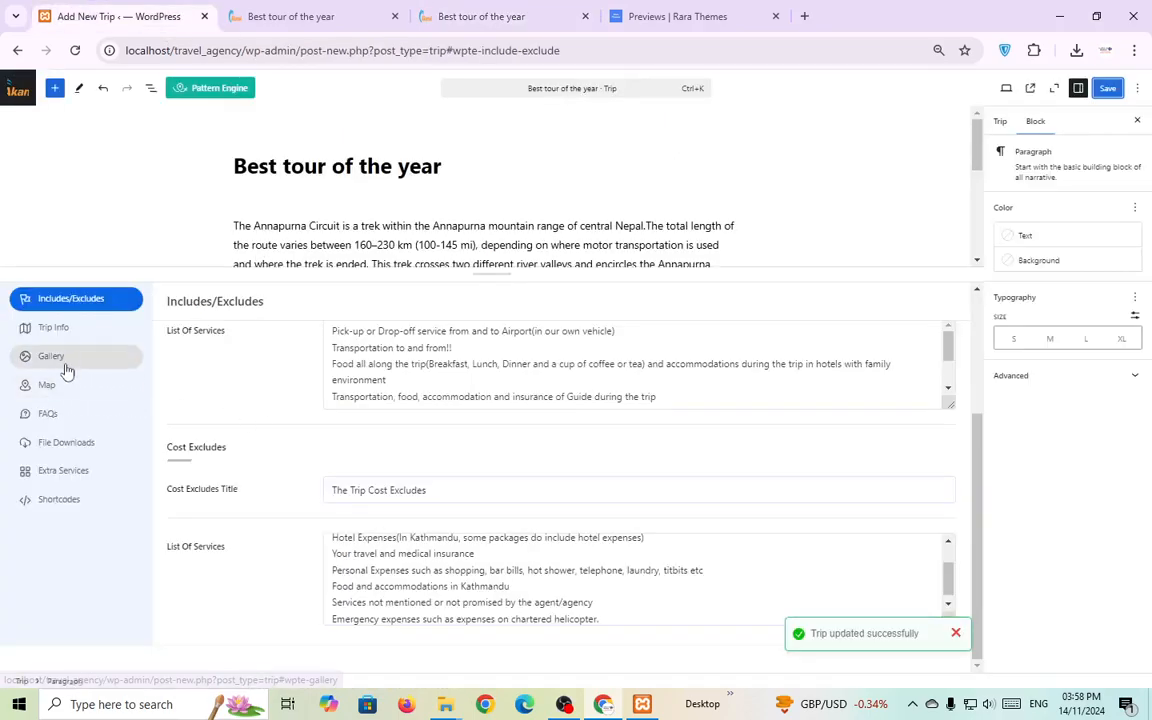
Copy the first FAQ question and answer from the reference trip page into a new FAQ item.
{"action": "left_click", "coordinate": [60, 414]}
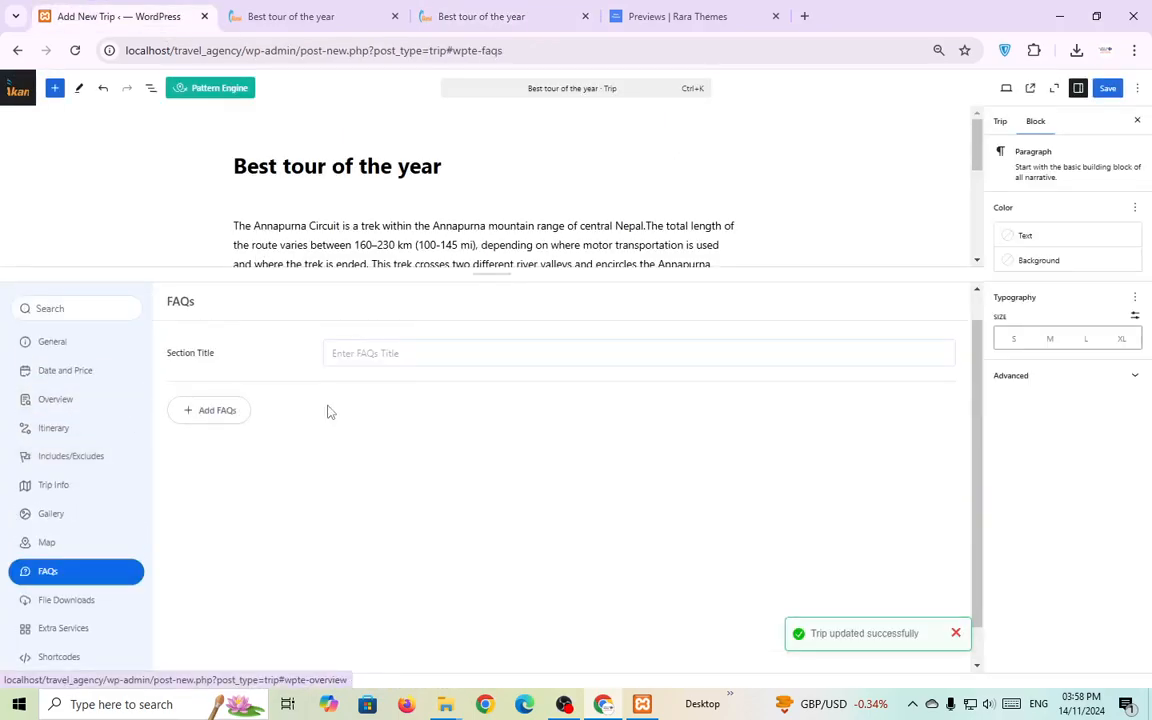
{"action": "left_click", "coordinate": [217, 410]}
{"action": "left_click", "coordinate": [270, 422]}
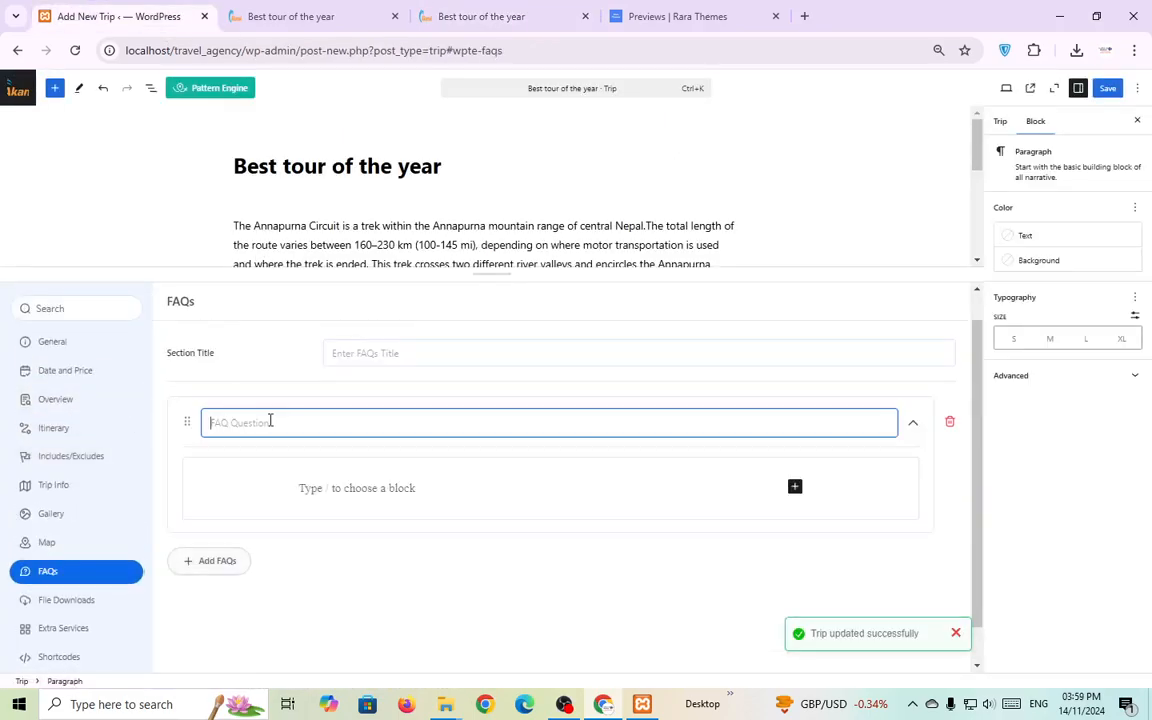
{"action": "left_click", "coordinate": [565, 10]}
{"action": "left_click", "coordinate": [432, 290]}
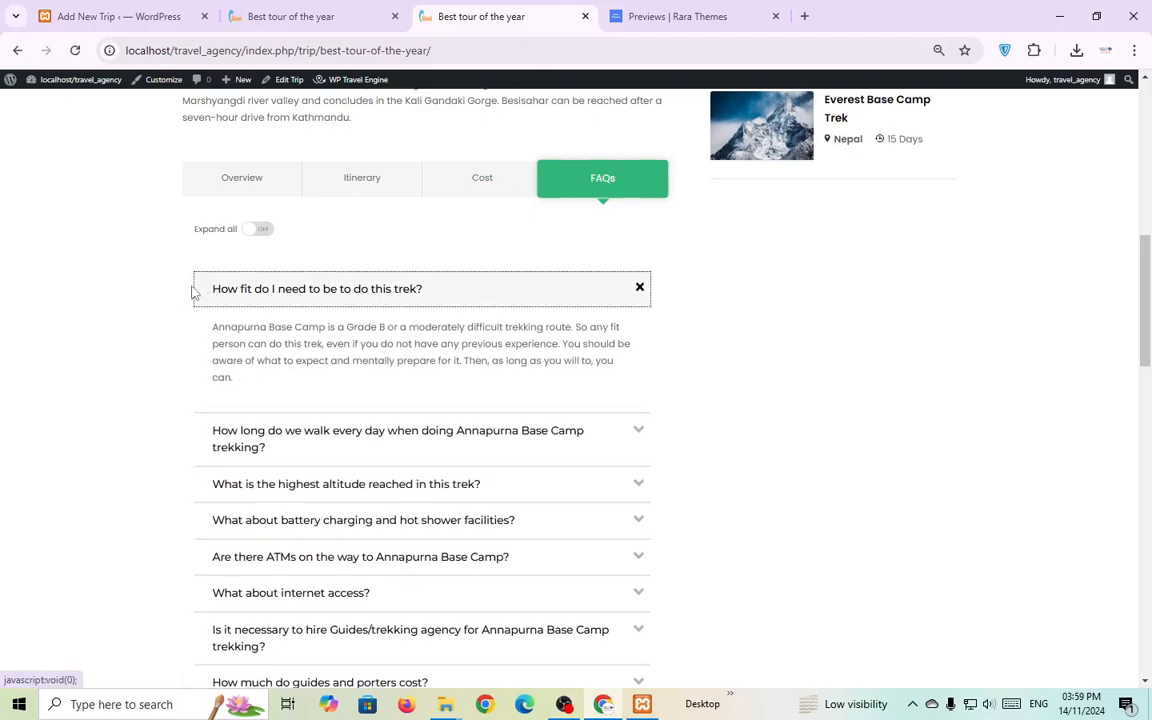
{"action": "left_click_drag", "start_coordinate": [193, 291], "coordinate": [424, 288]}
{"action": "key", "text": "ctrl+c"}
{"action": "left_click", "coordinate": [136, 13]}
{"action": "key", "text": "ctrl+v"}
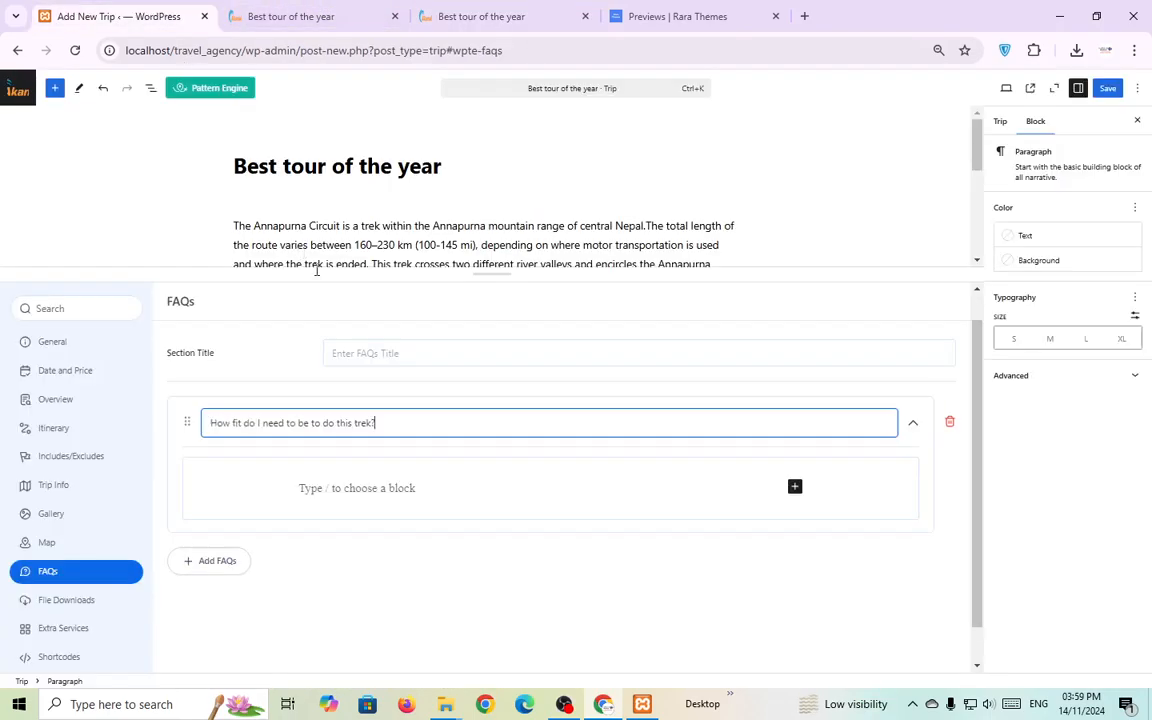
{"action": "left_click", "coordinate": [519, 12]}
{"action": "left_click_drag", "start_coordinate": [213, 327], "coordinate": [262, 377]}
{"action": "key", "text": "ctrl+c"}
{"action": "left_click", "coordinate": [120, 16]}
{"action": "left_click", "coordinate": [310, 488]}
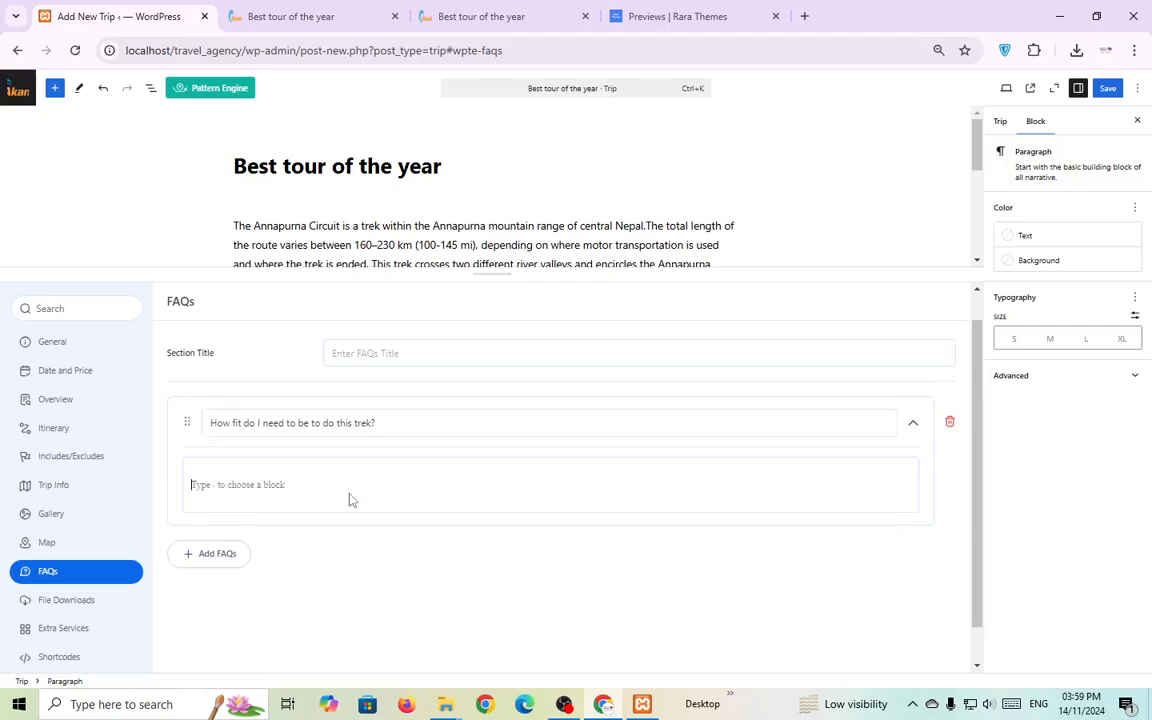
{"action": "key", "text": "ctrl+v"}
Add a second FAQ with the walking-hours question and answer copied from the live trip page.
{"action": "left_click", "coordinate": [222, 566]}
{"action": "scroll", "coordinate": [278, 512], "scroll_direction": "down", "scroll_amount": 1}
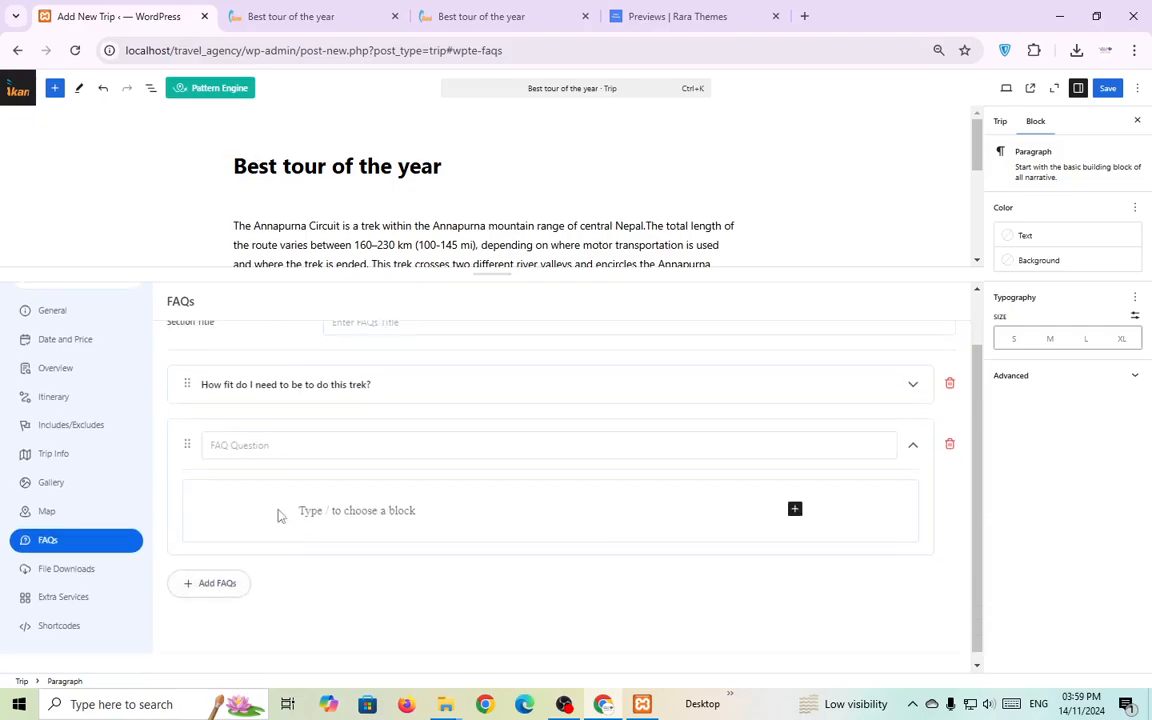
{"action": "left_click", "coordinate": [496, 13]}
{"action": "left_click", "coordinate": [176, 436]}
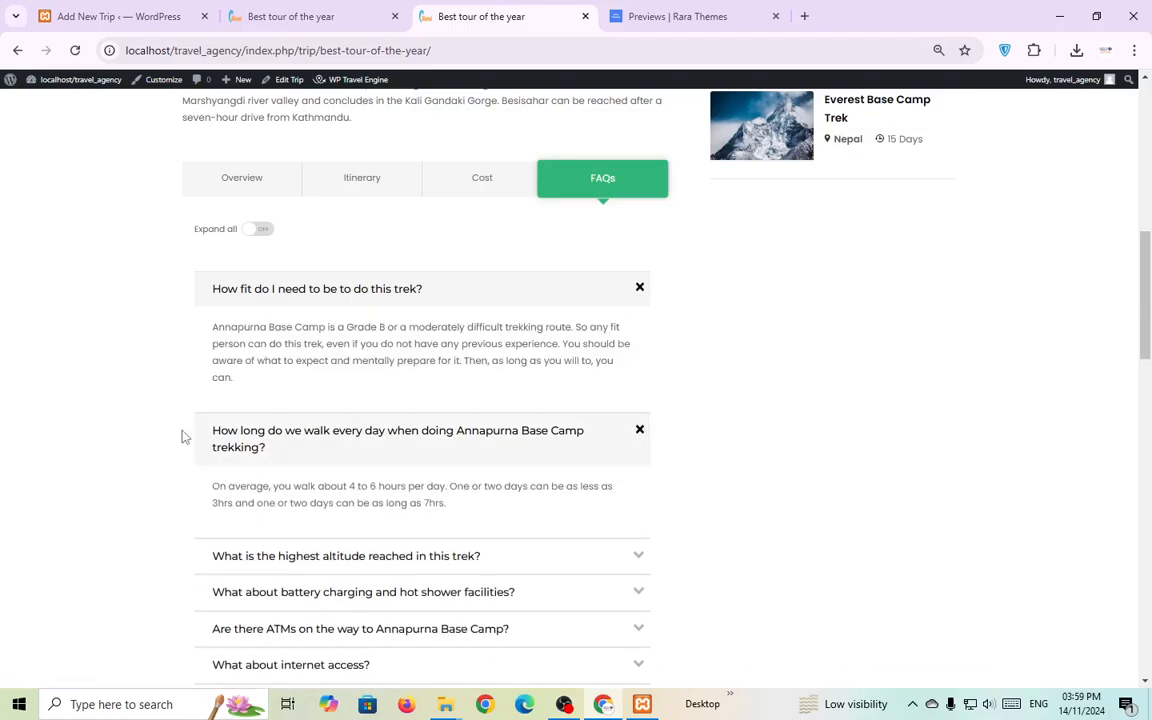
{"action": "left_click_drag", "start_coordinate": [194, 430], "coordinate": [288, 442]}
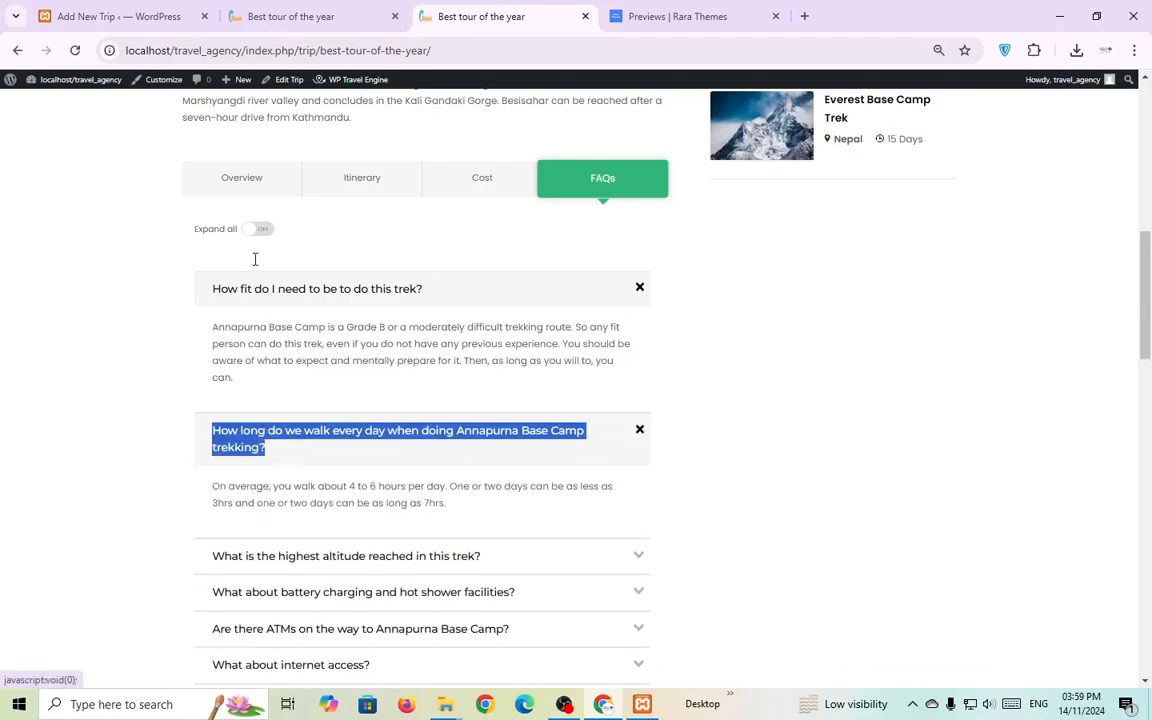
{"action": "left_click", "coordinate": [140, 15]}
{"action": "left_click", "coordinate": [301, 438]}
{"action": "key", "text": "ctrl+v"}
{"action": "key", "text": "ctrl+3"}
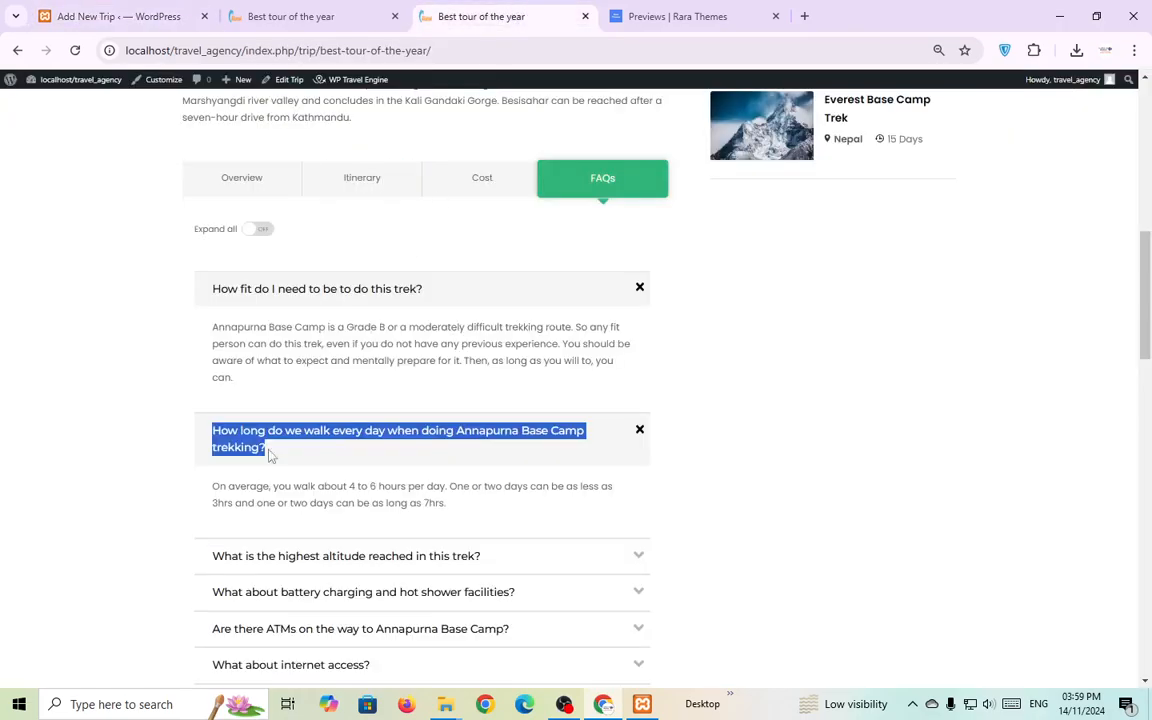
{"action": "left_click_drag", "start_coordinate": [180, 486], "coordinate": [491, 519]}
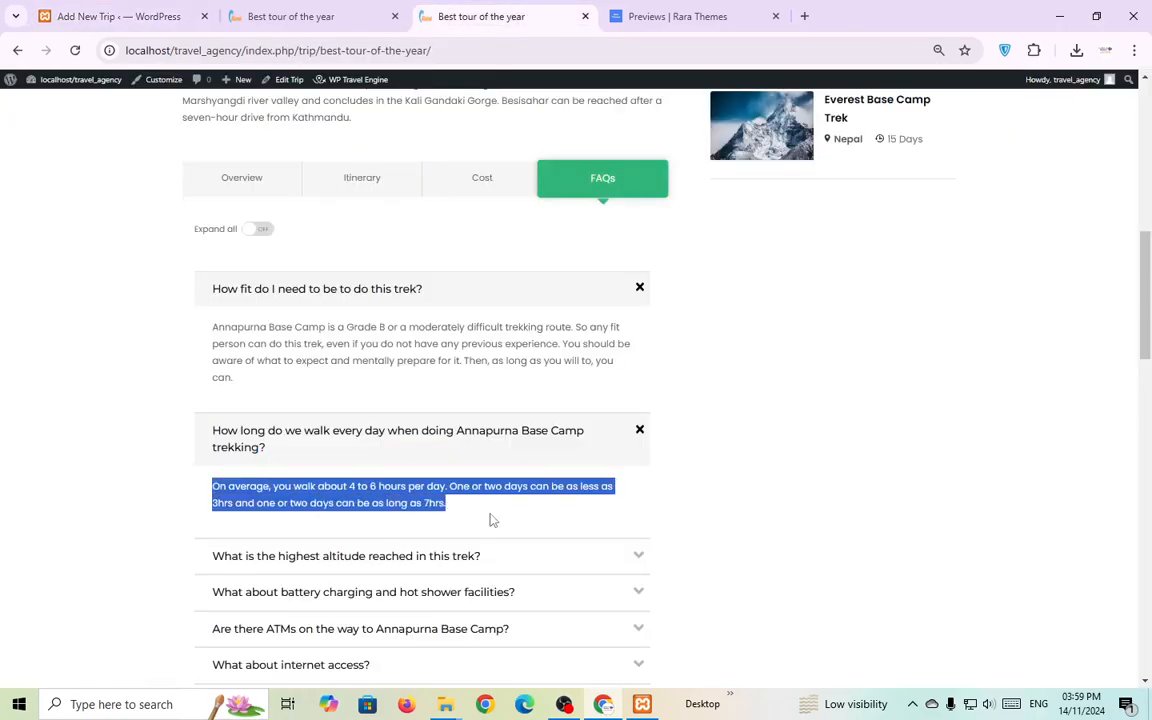
{"action": "left_click", "coordinate": [124, 9]}
{"action": "left_click", "coordinate": [350, 504]}
{"action": "key", "text": "ctrl+v"}
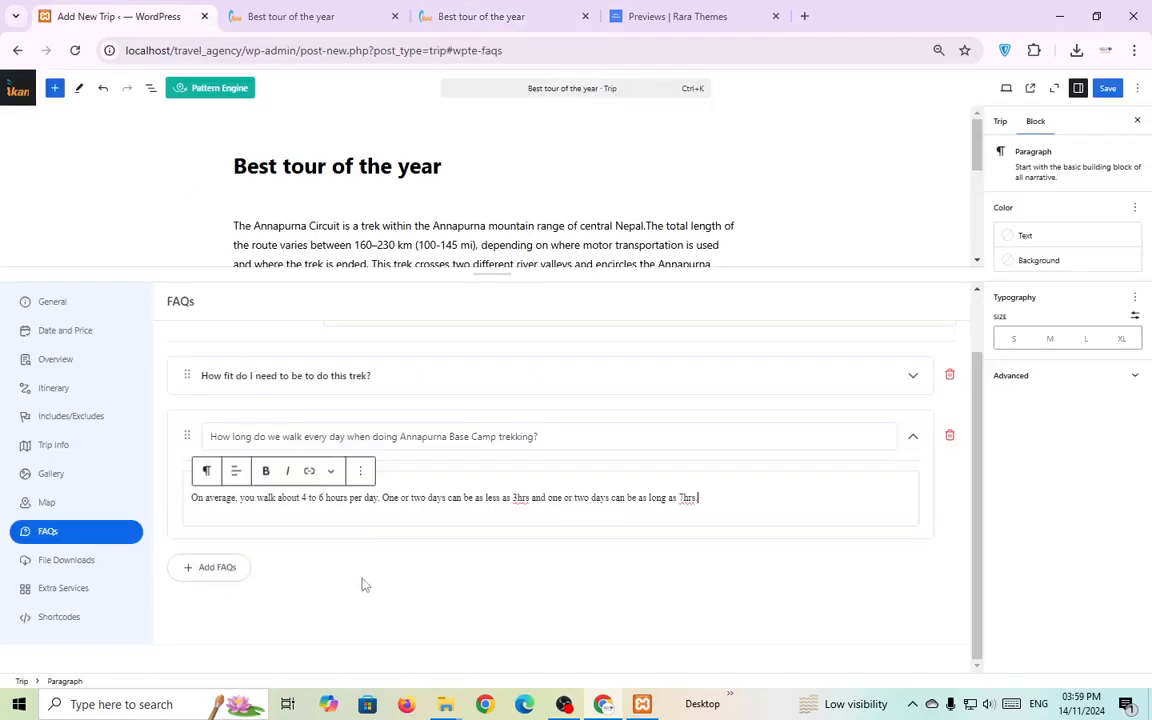
Add a third FAQ with the highest-altitude question and its 4190m answer.
{"action": "left_click", "coordinate": [218, 577]}
{"action": "left_click", "coordinate": [484, 12]}
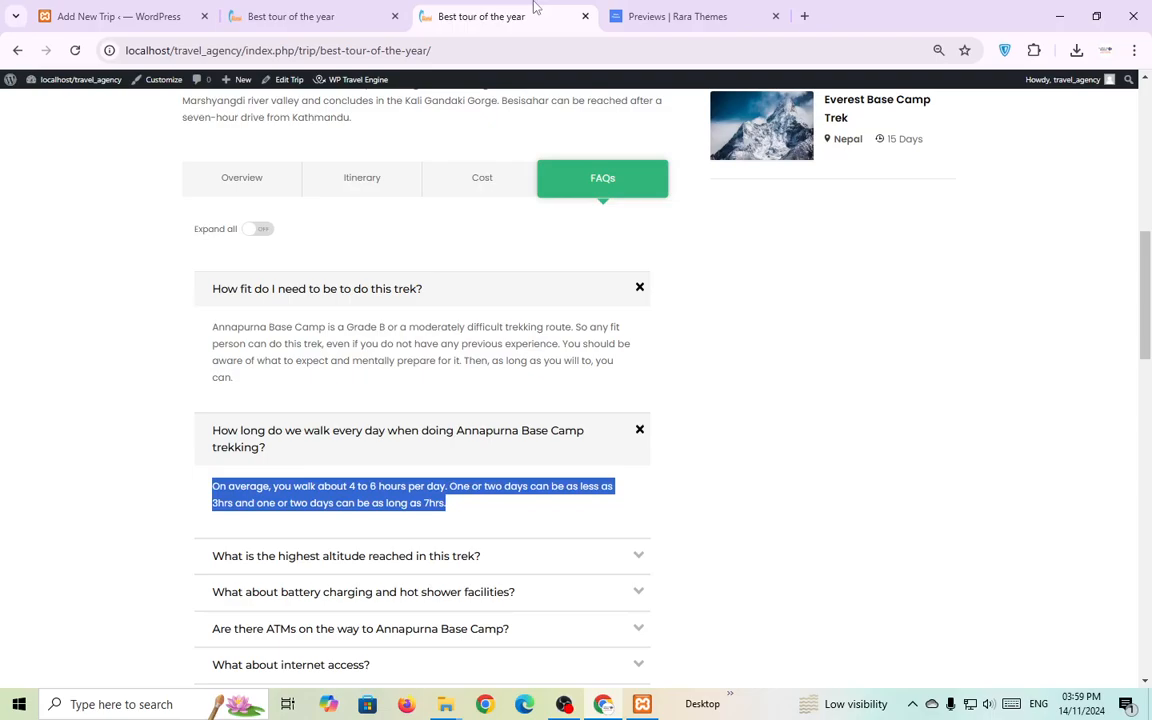
{"action": "left_click", "coordinate": [124, 422]}
{"action": "scroll", "coordinate": [331, 441], "scroll_direction": "down", "scroll_amount": 2}
{"action": "left_click", "coordinate": [398, 399]}
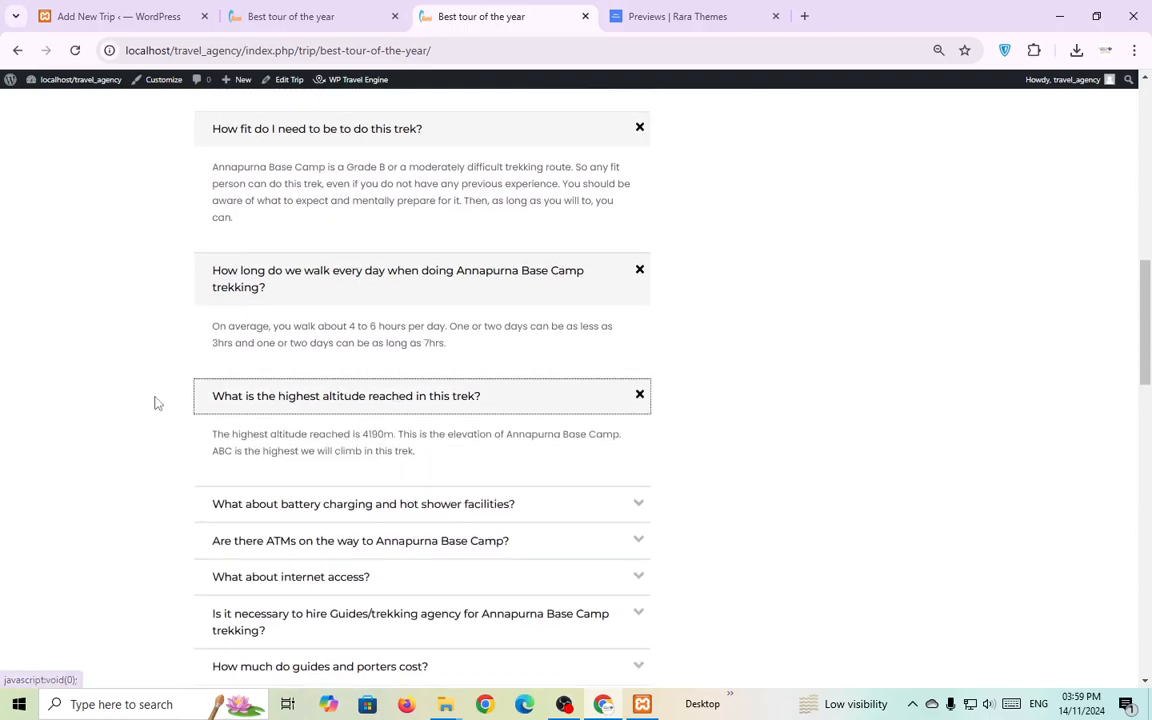
{"action": "left_click_drag", "start_coordinate": [154, 401], "coordinate": [486, 383]}
{"action": "key", "text": "ctrl+c"}
{"action": "left_click", "coordinate": [120, 16]}
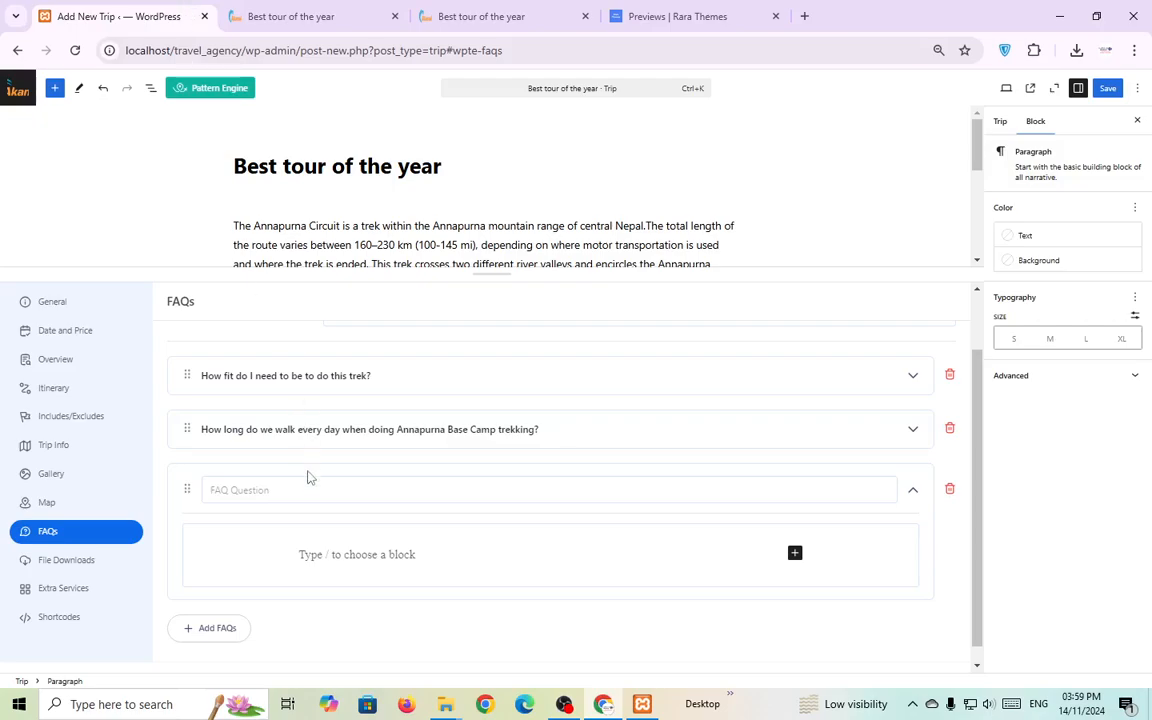
{"action": "left_click", "coordinate": [306, 488]}
{"action": "key", "text": "ctrl+v"}
{"action": "left_click", "coordinate": [520, 10]}
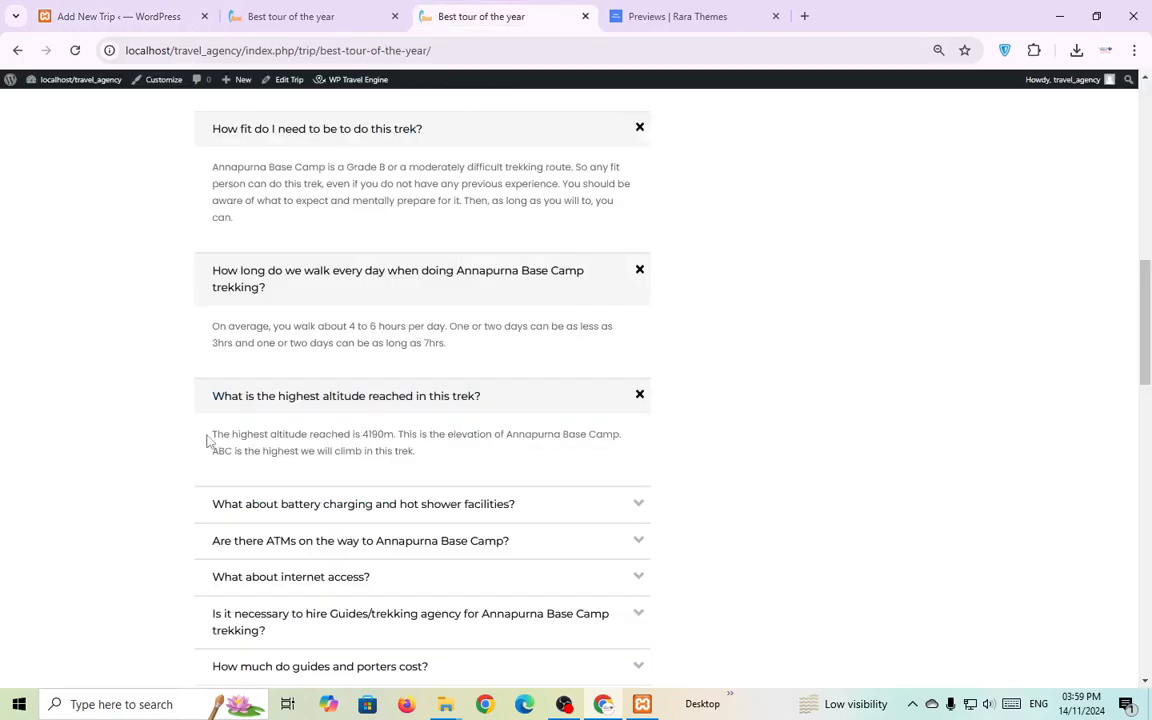
{"action": "left_click_drag", "start_coordinate": [211, 440], "coordinate": [427, 468]}
{"action": "key", "text": "ctrl+c"}
{"action": "left_click", "coordinate": [125, 16]}
{"action": "left_click", "coordinate": [342, 558]}
{"action": "key", "text": "ctrl+v"}
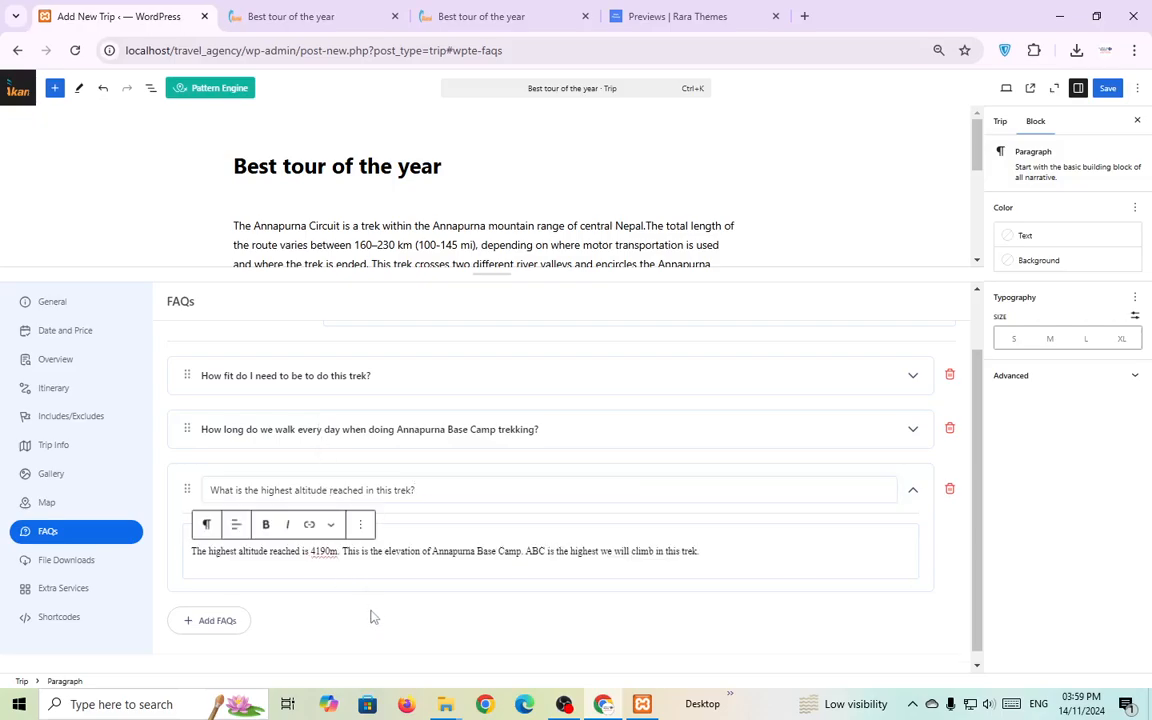
Save the trip with its three FAQs.
{"action": "scroll", "coordinate": [487, 548], "scroll_direction": "up", "scroll_amount": 2}
{"action": "left_click", "coordinate": [1107, 88]}
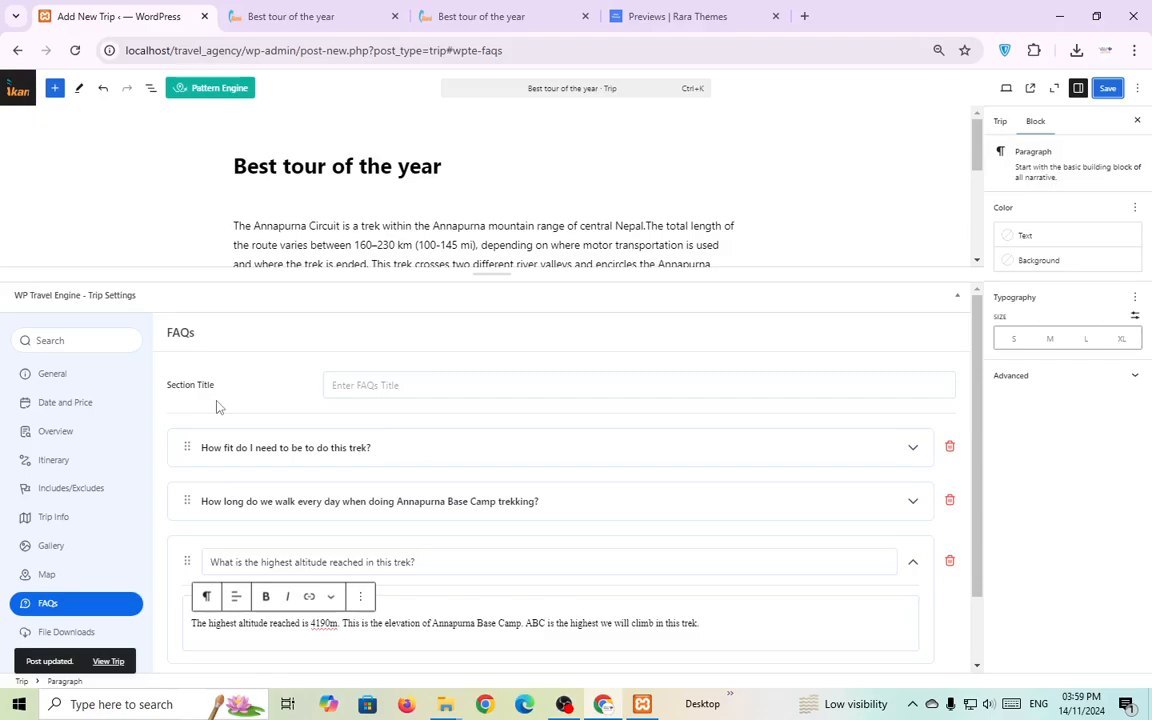
{"action": "left_click", "coordinate": [290, 16]}
Reload the trip page and check its FAQs, Cost, Itinerary and Overview sections.
{"action": "left_click", "coordinate": [75, 50]}
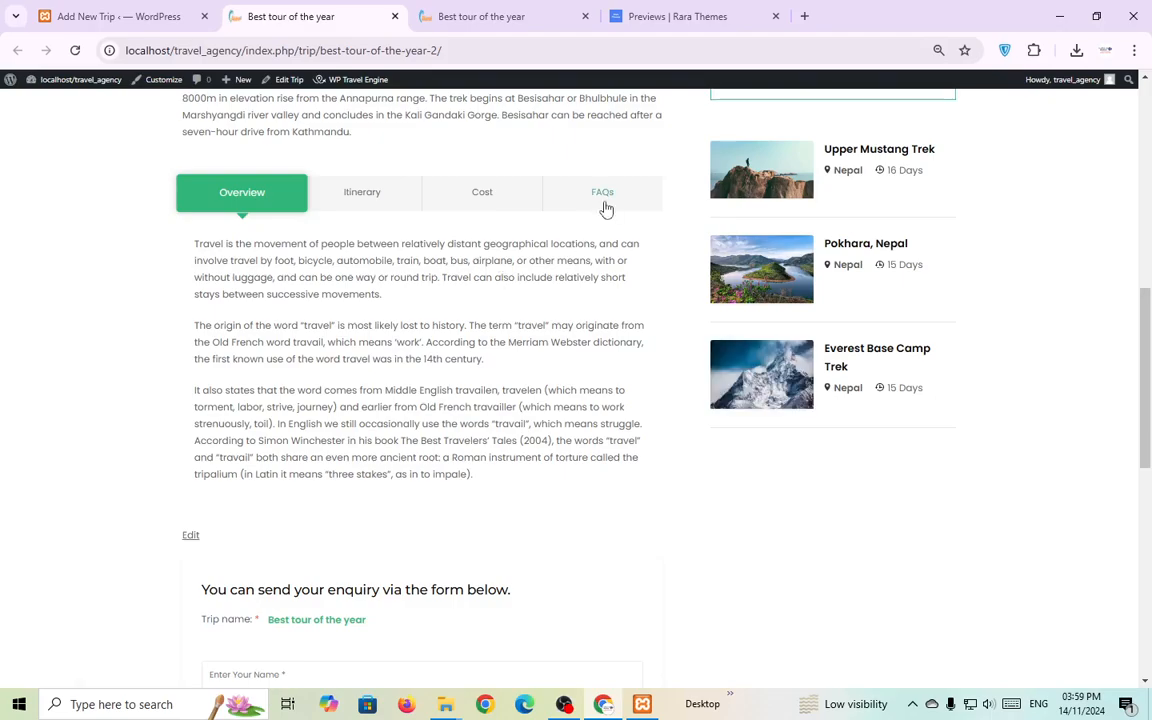
{"action": "left_click", "coordinate": [605, 207]}
{"action": "left_click", "coordinate": [482, 205]}
{"action": "left_click", "coordinate": [352, 206]}
{"action": "left_click", "coordinate": [250, 203]}
{"action": "scroll", "coordinate": [460, 285], "scroll_direction": "up", "scroll_amount": 3}
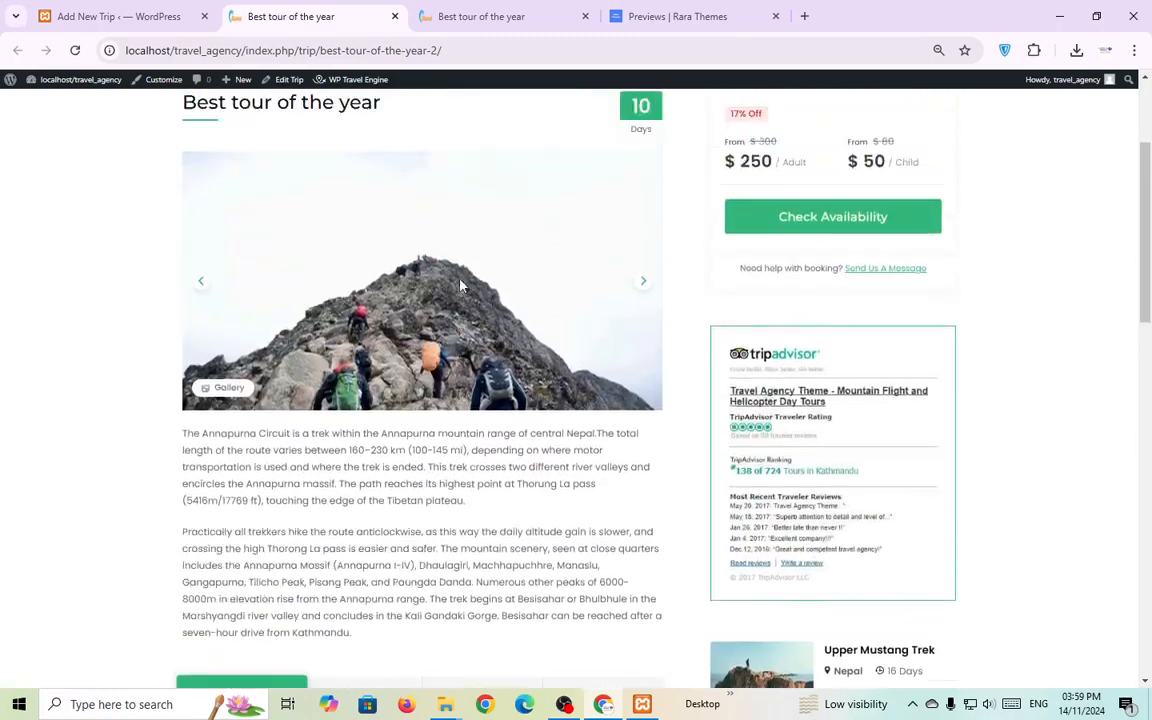
{"action": "scroll", "coordinate": [460, 285], "scroll_direction": "down", "scroll_amount": 2}
{"action": "scroll", "coordinate": [445, 305], "scroll_direction": "down", "scroll_amount": 1}
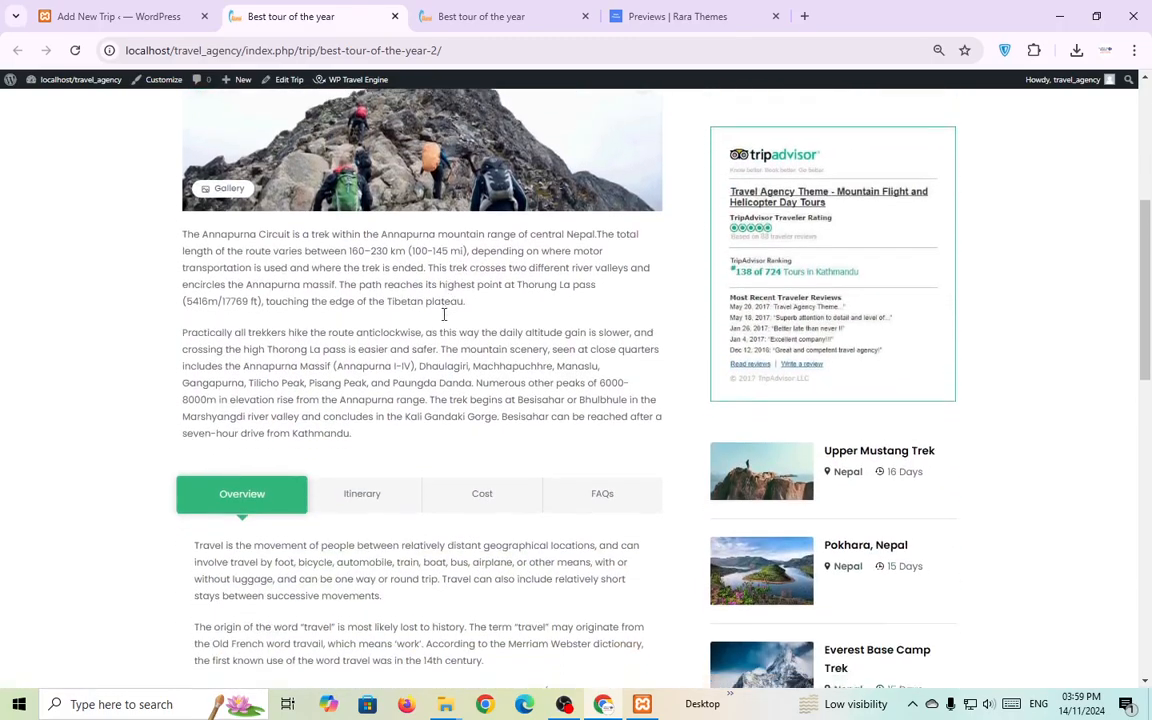
{"action": "scroll", "coordinate": [419, 386], "scroll_direction": "up", "scroll_amount": 5}
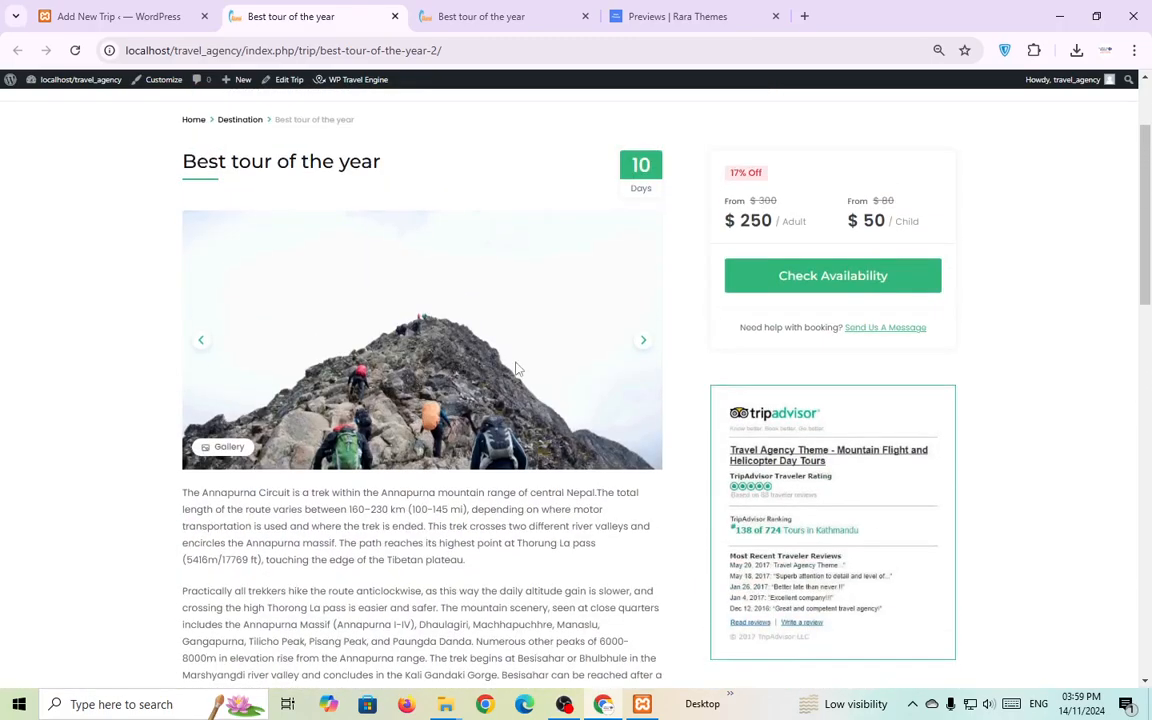
Scroll through the updated trip page once more, then go to the site's HOME page.
{"action": "left_click", "coordinate": [561, 706]}
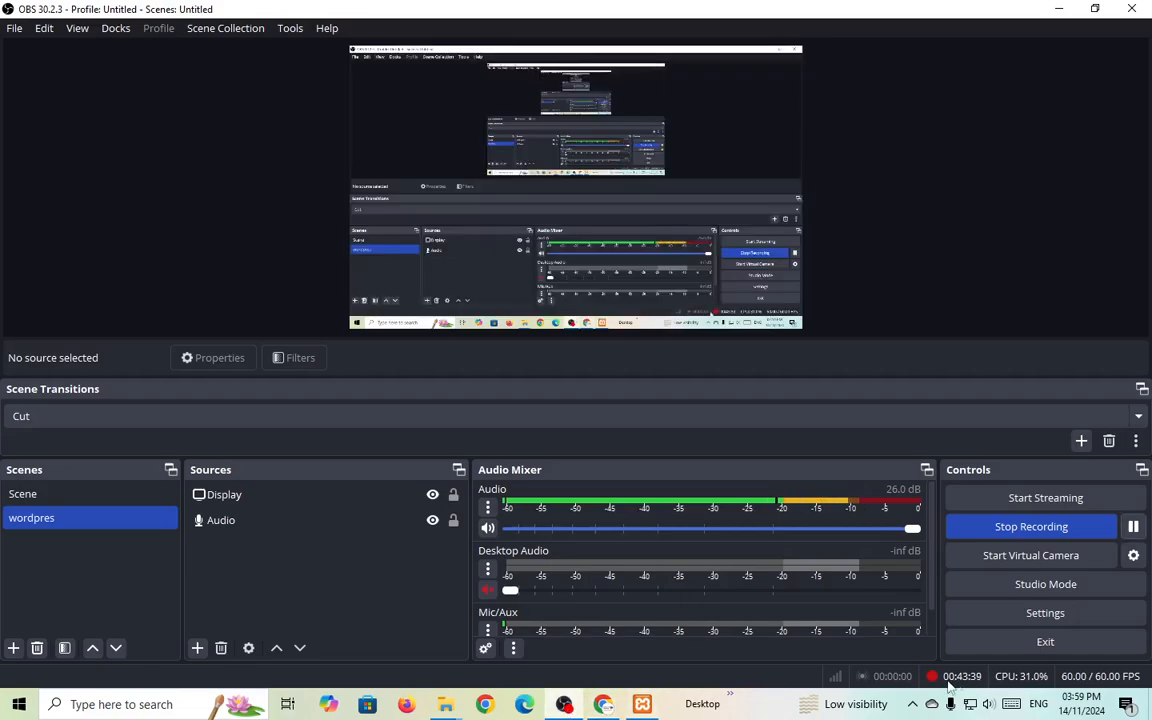
{"action": "left_click", "coordinate": [602, 705]}
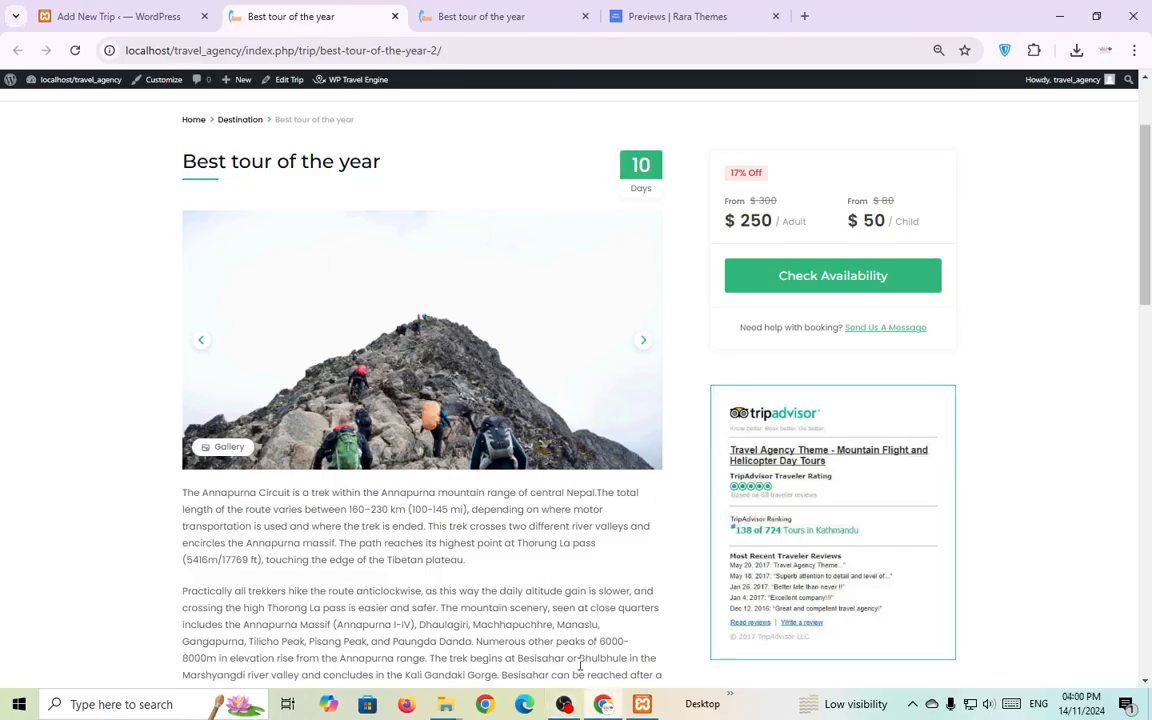
{"action": "left_click", "coordinate": [564, 704]}
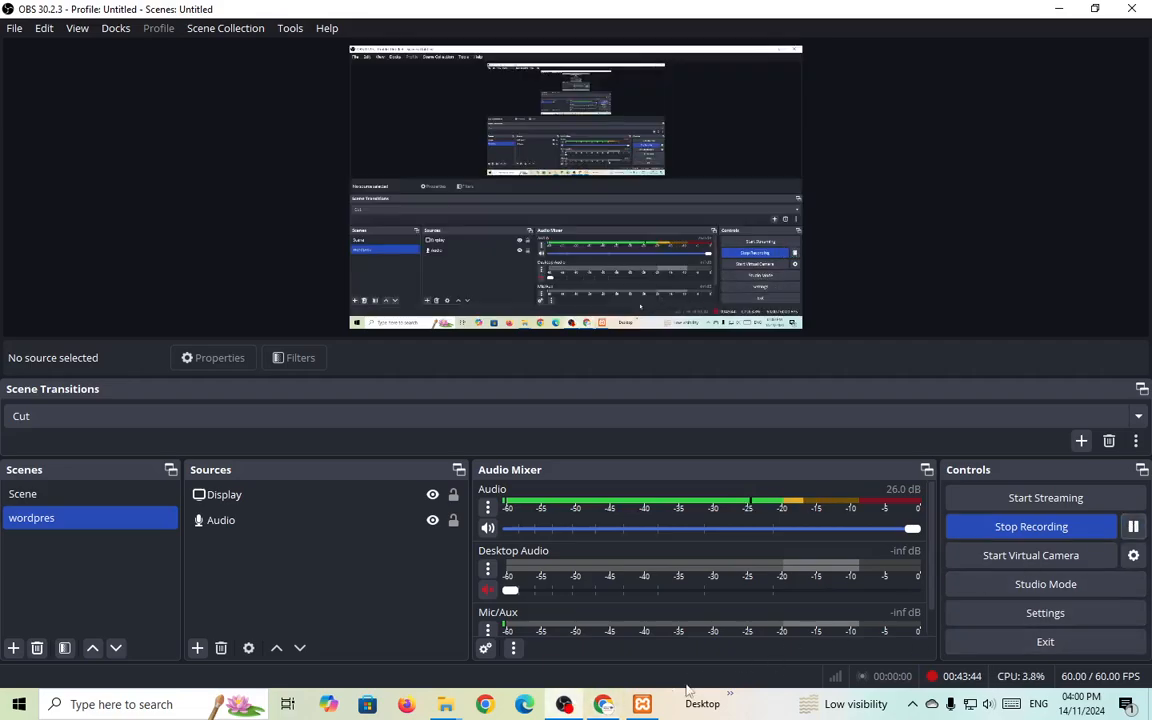
{"action": "key", "text": "alt+Tab"}
{"action": "scroll", "coordinate": [596, 537], "scroll_direction": "down", "scroll_amount": 2}
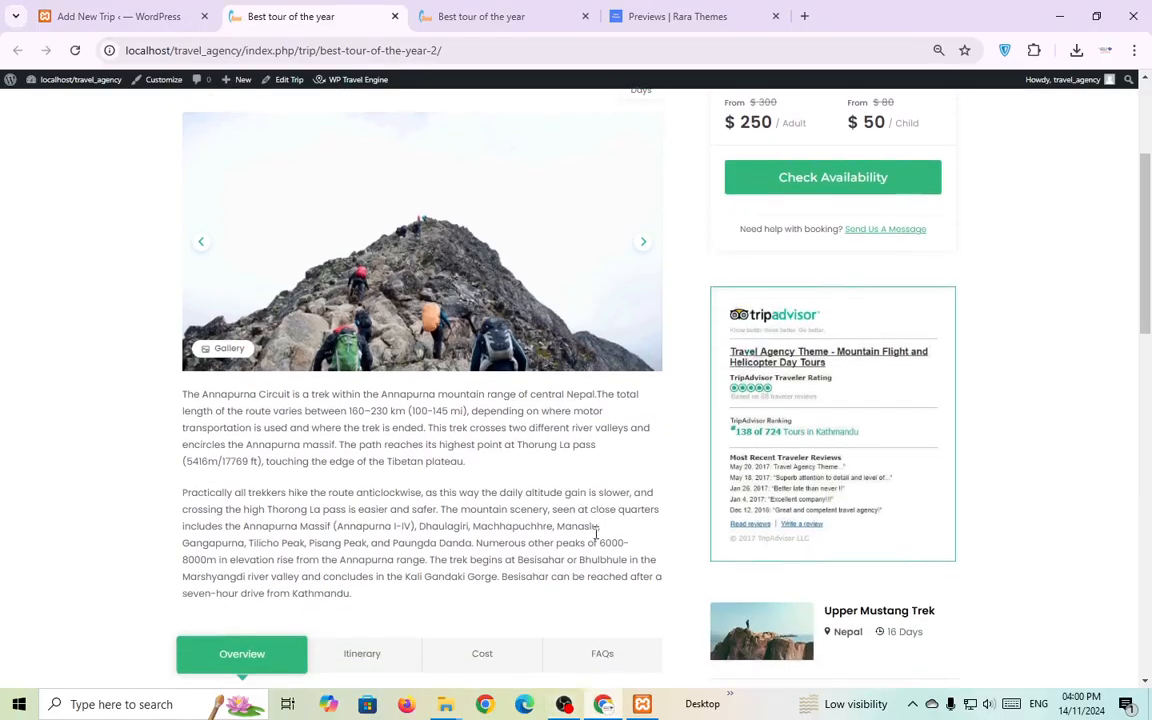
{"action": "scroll", "coordinate": [599, 535], "scroll_direction": "up", "scroll_amount": 3}
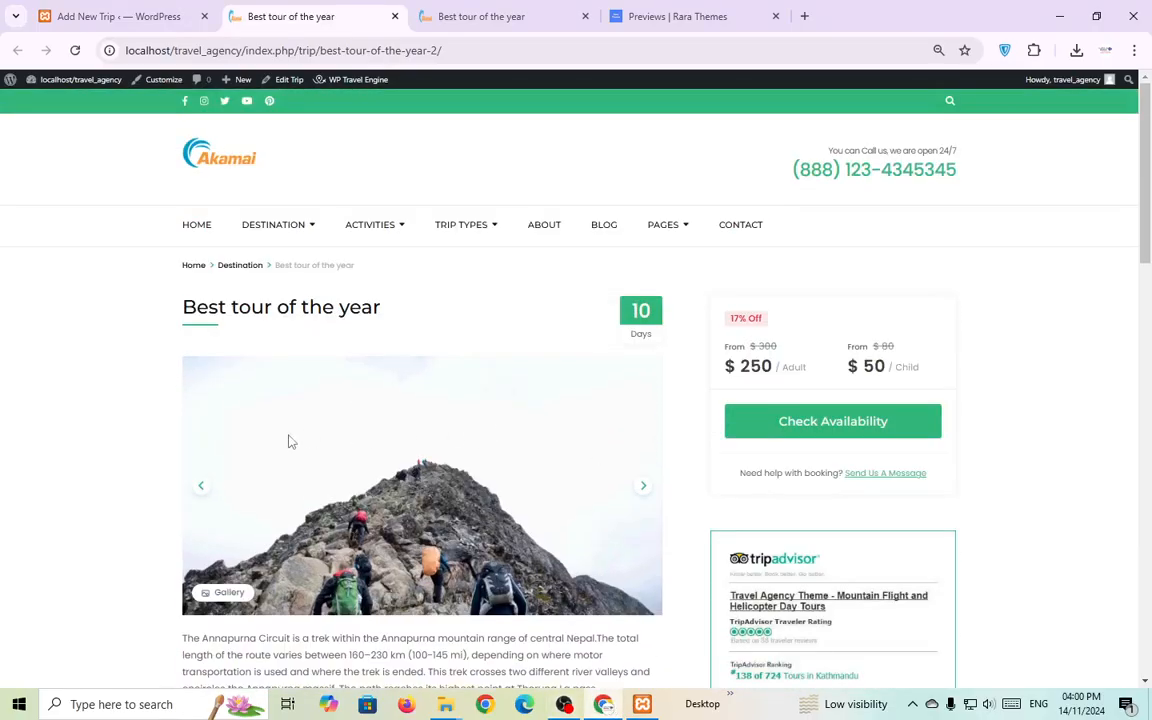
{"action": "scroll", "coordinate": [408, 400], "scroll_direction": "down", "scroll_amount": 1}
{"action": "scroll", "coordinate": [408, 400], "scroll_direction": "up", "scroll_amount": 1}
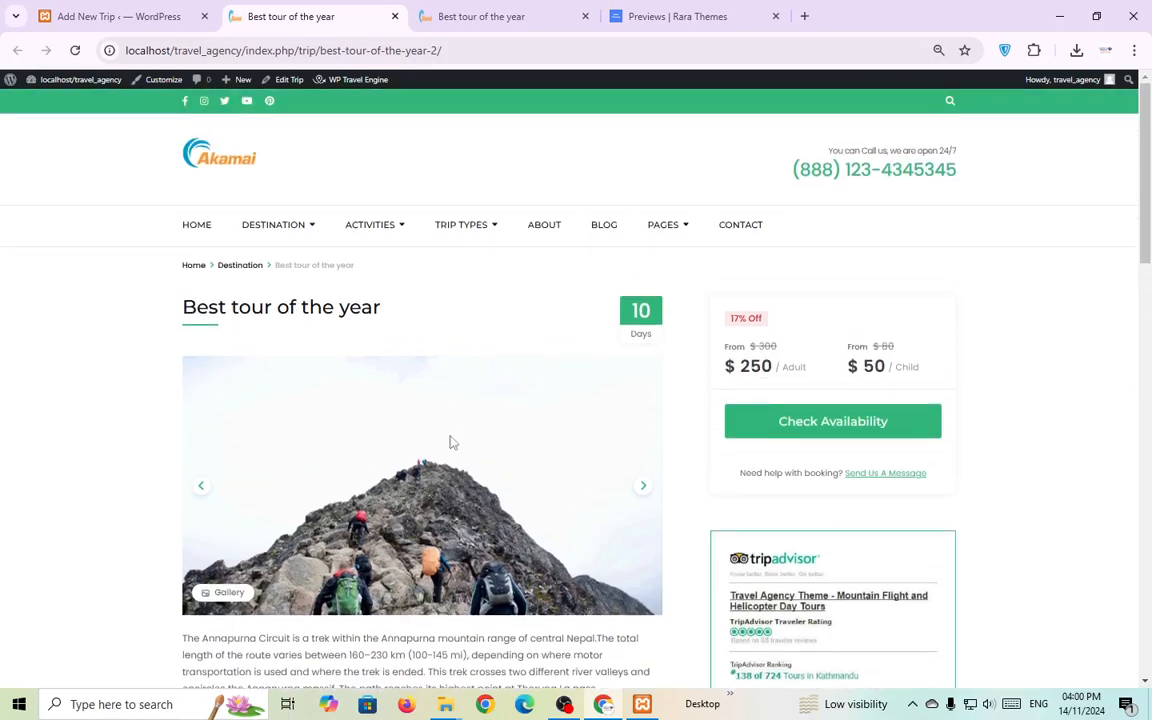
{"action": "left_click", "coordinate": [200, 238]}
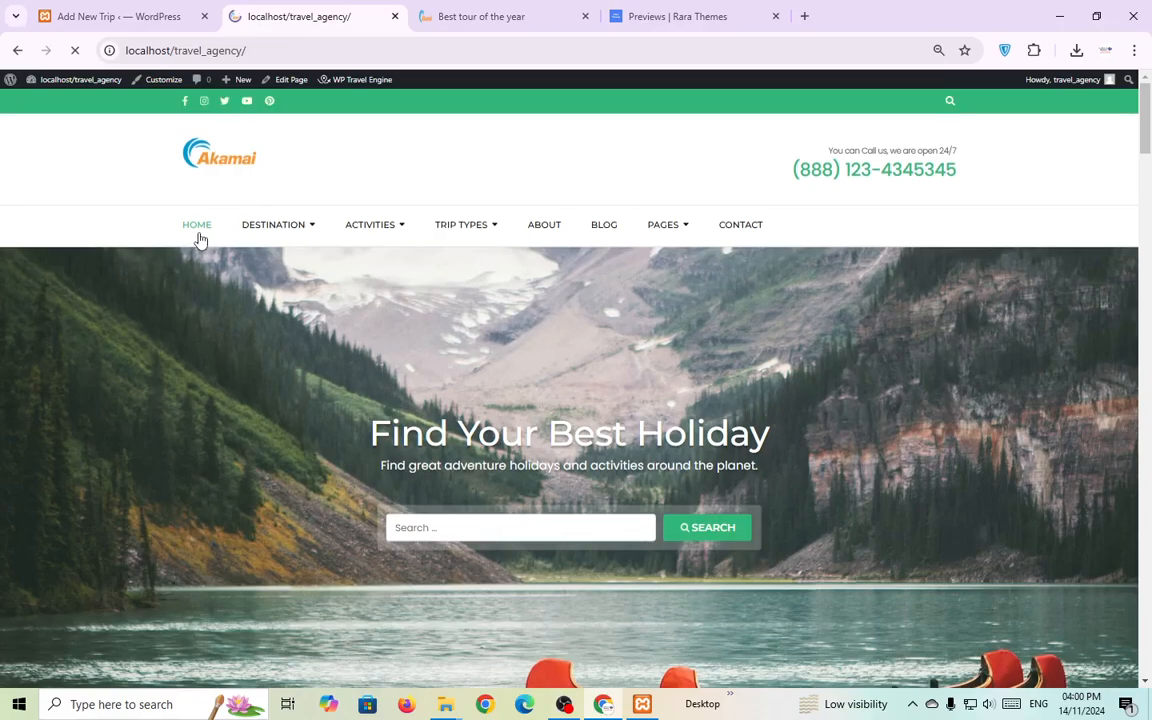